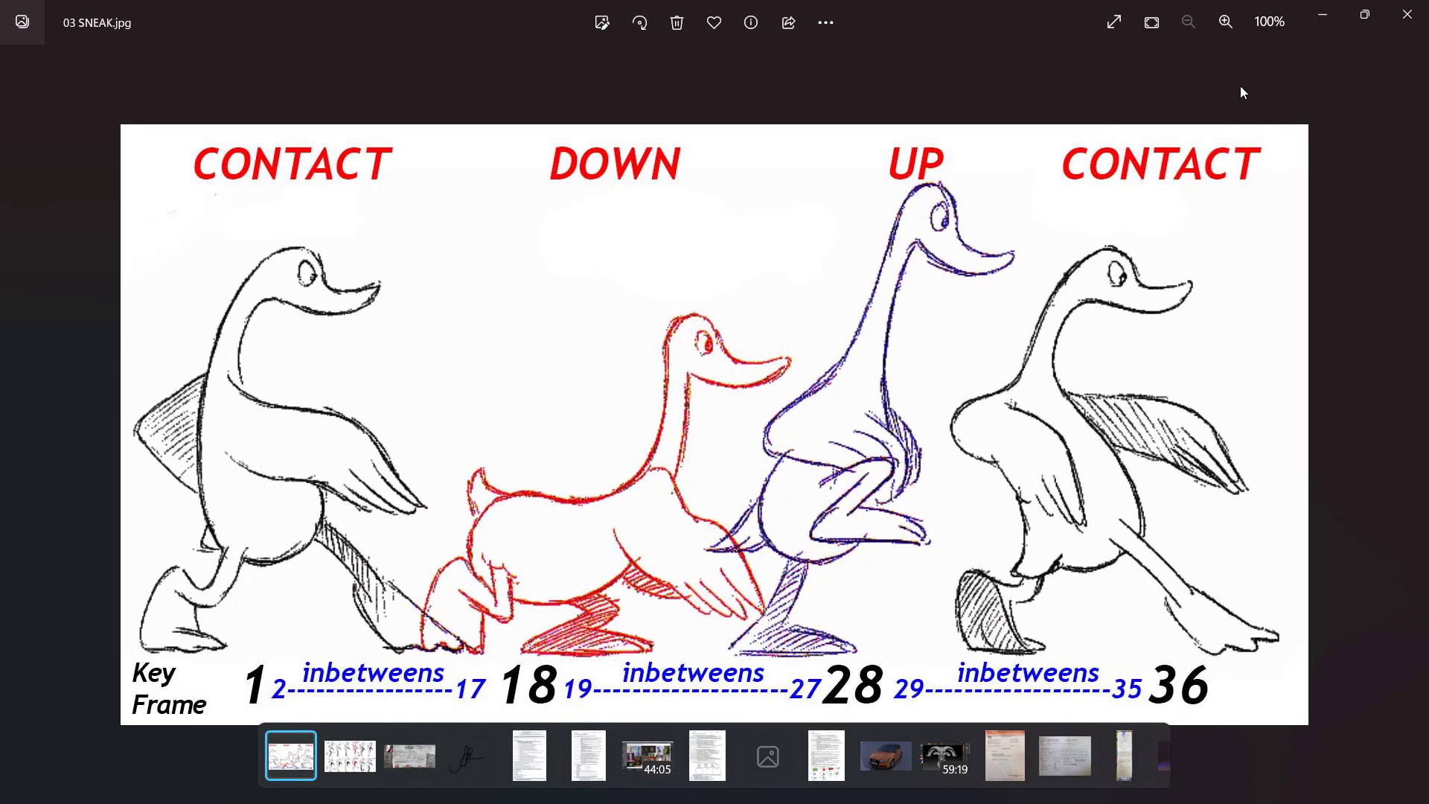
# Switch to Maya and save a copy of the scene as PLATE05_HAROLD.mb in the Desktop folder MA209_BRAVO.
pyautogui.click(1324, 24)
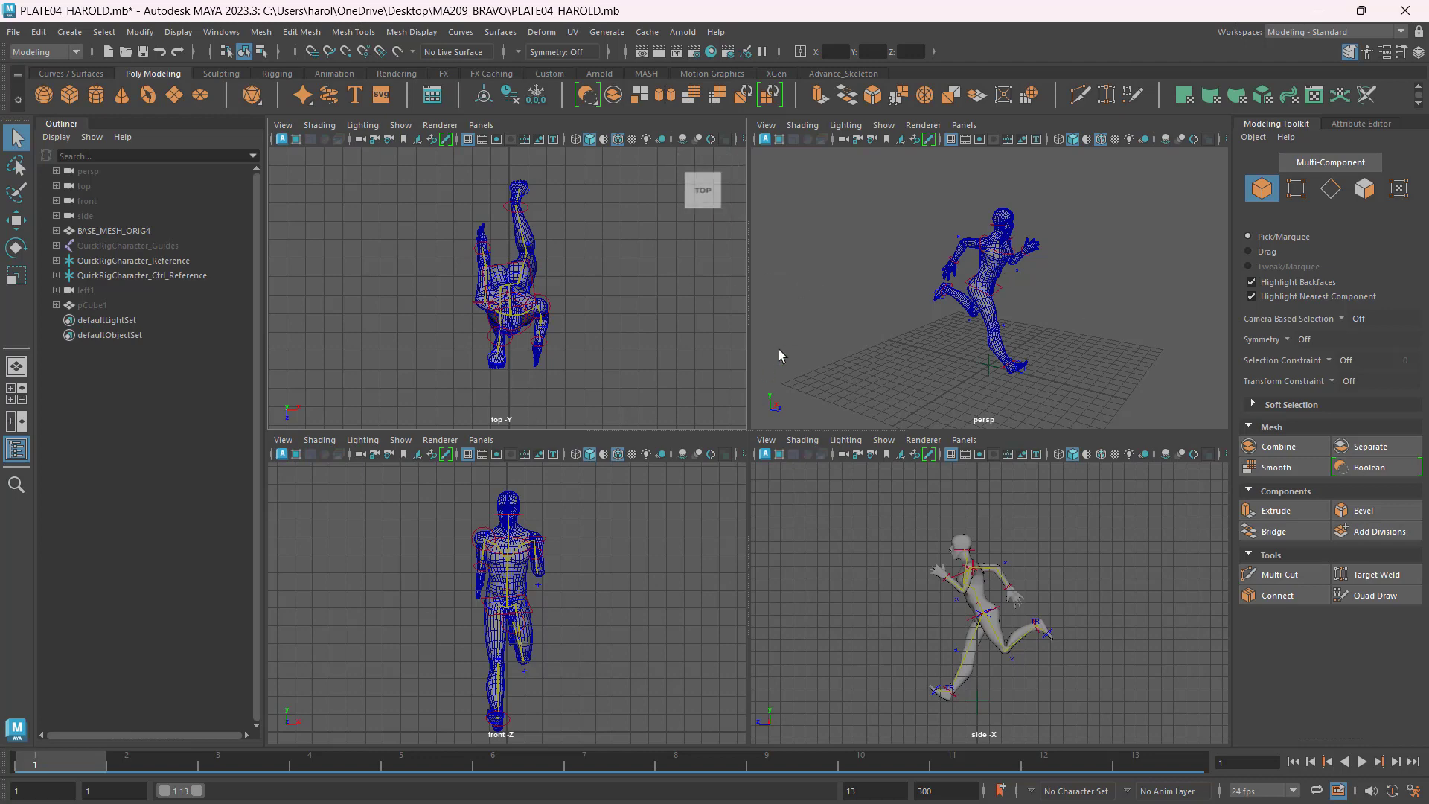
pyautogui.click(14, 33)
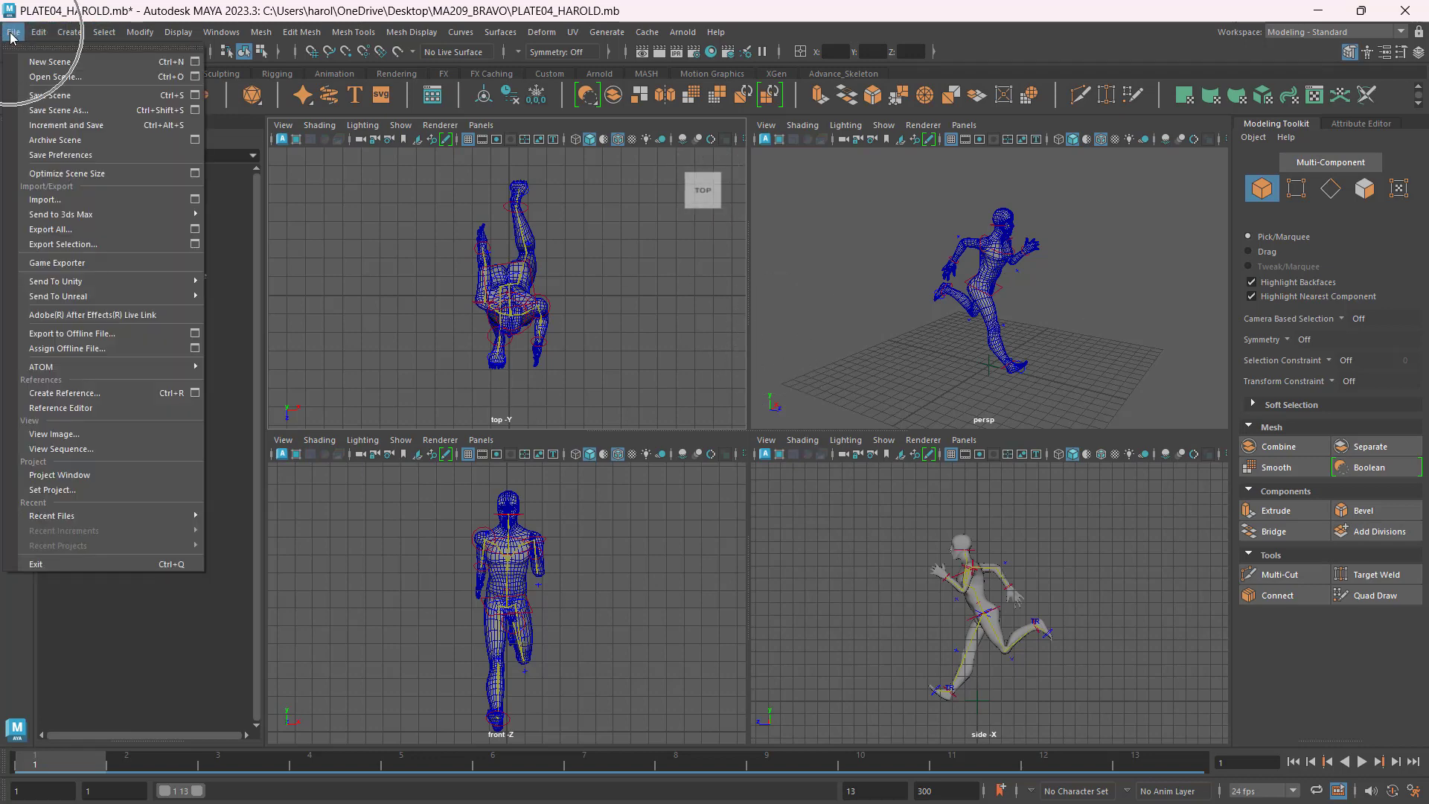
pyautogui.click(46, 112)
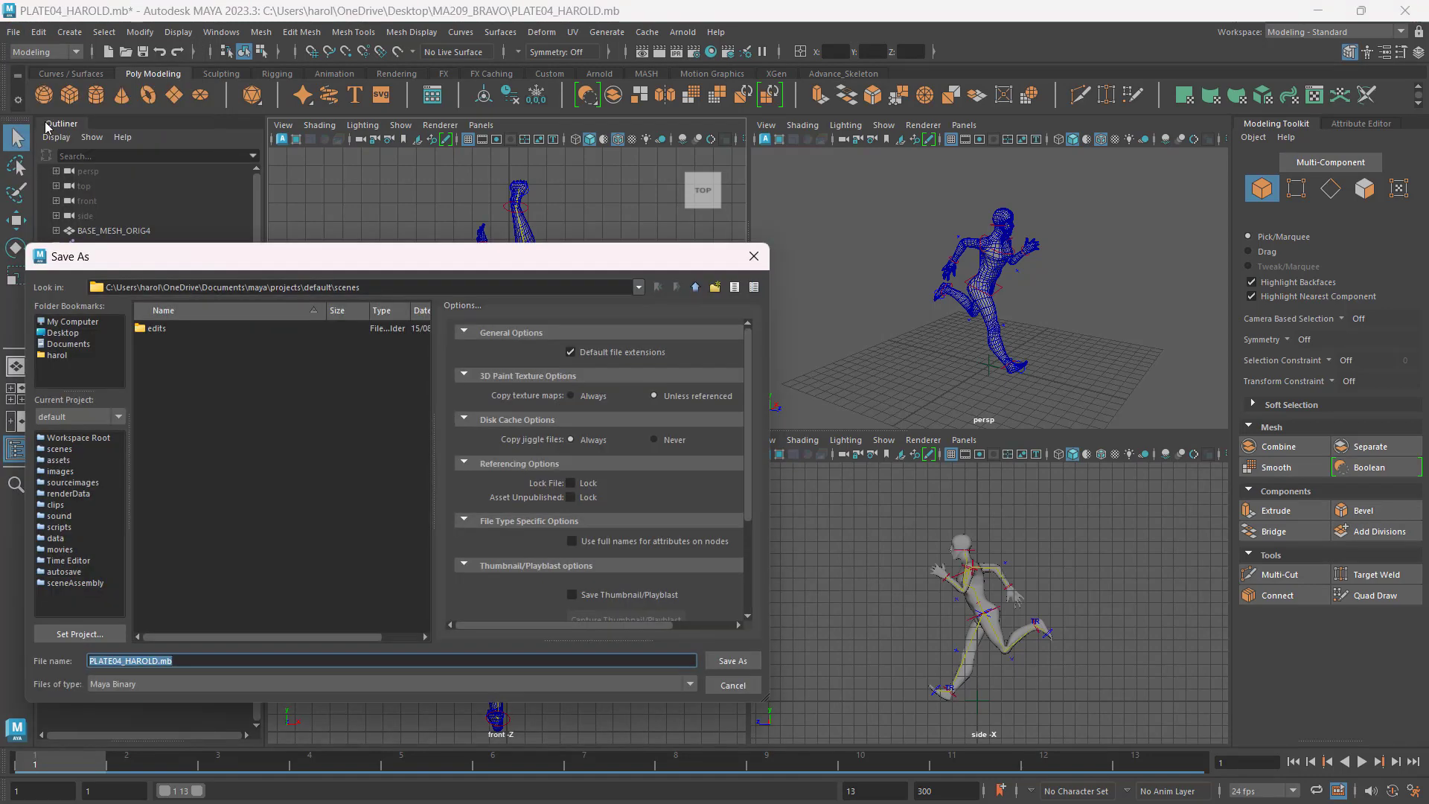
pyautogui.click(65, 332)
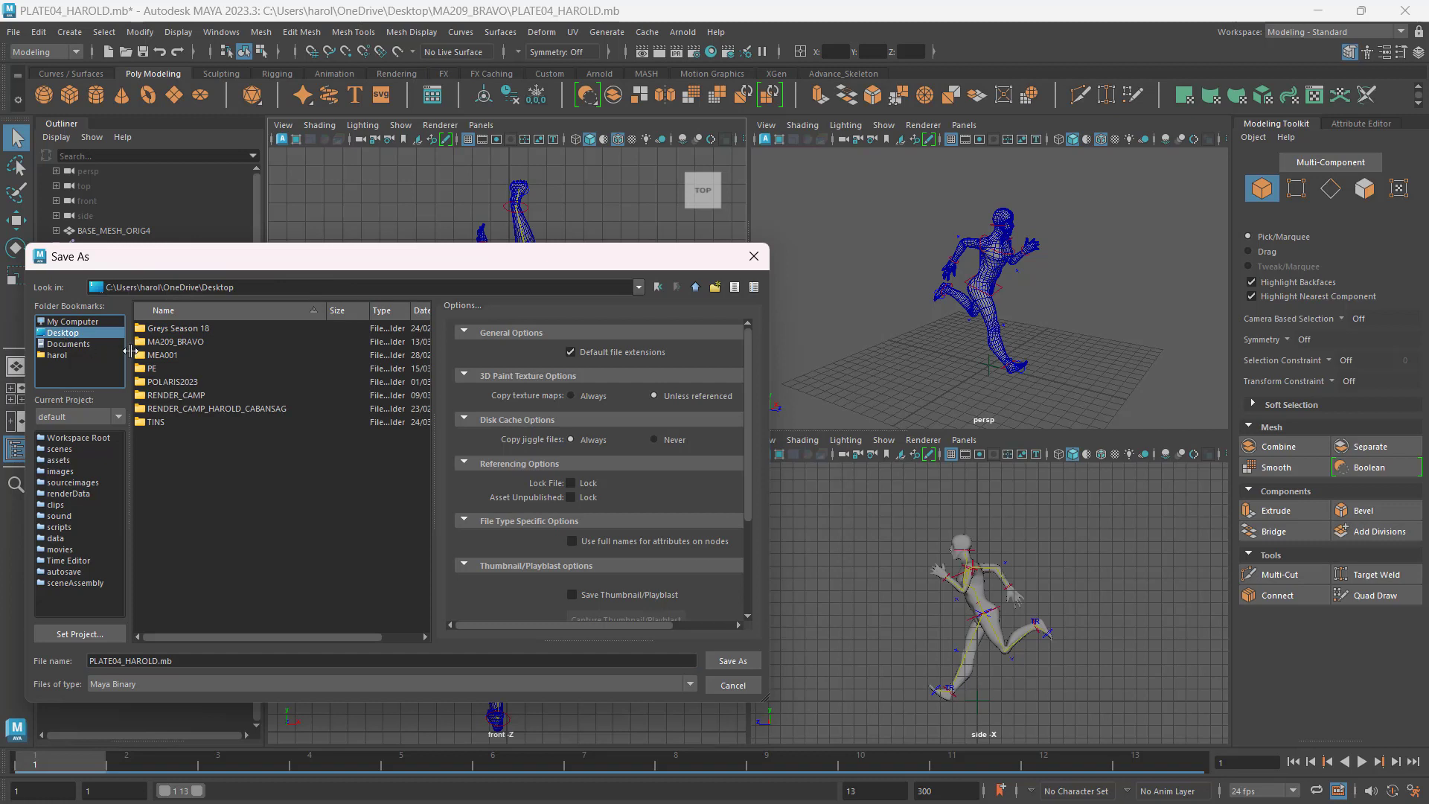
pyautogui.doubleClick(188, 344)
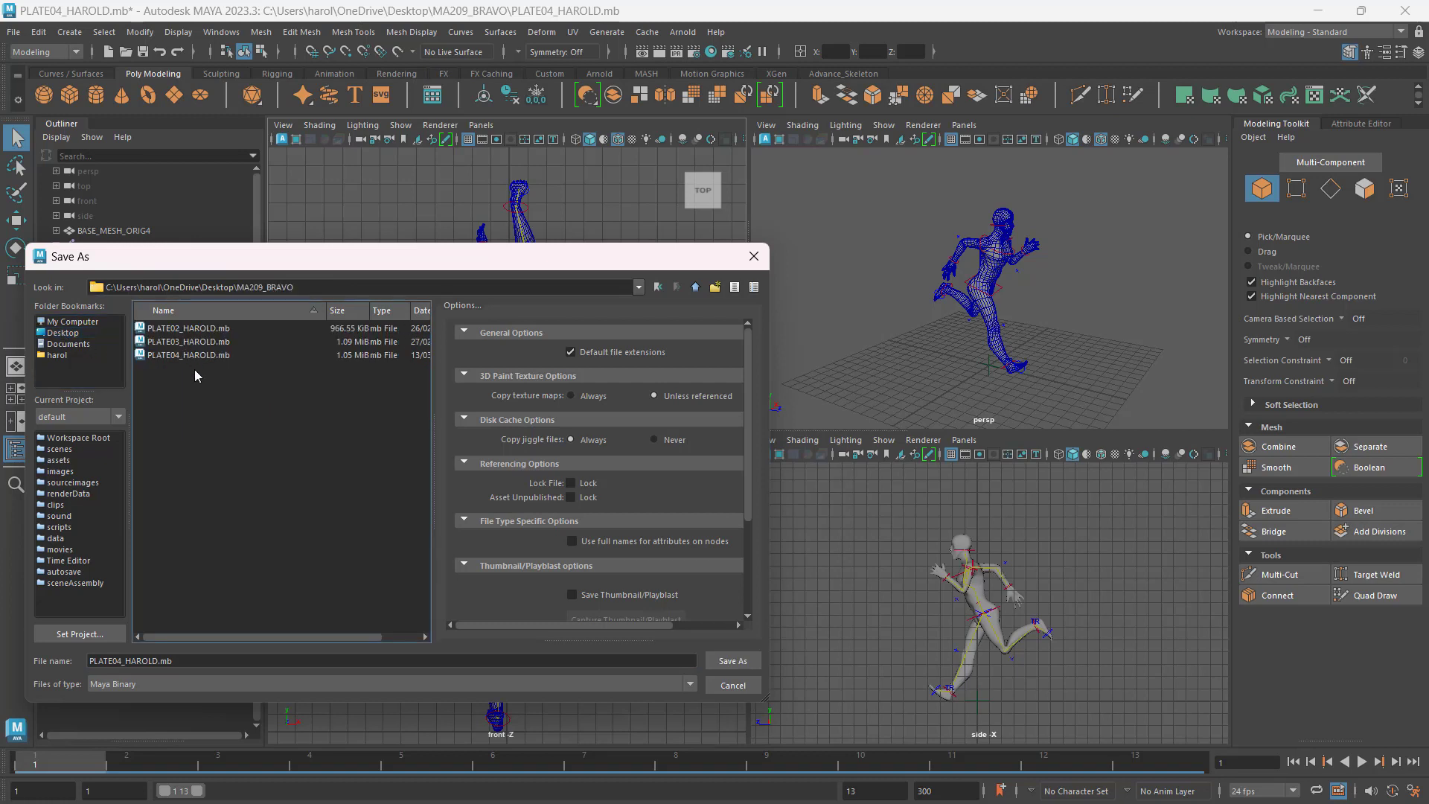
pyautogui.click(193, 355)
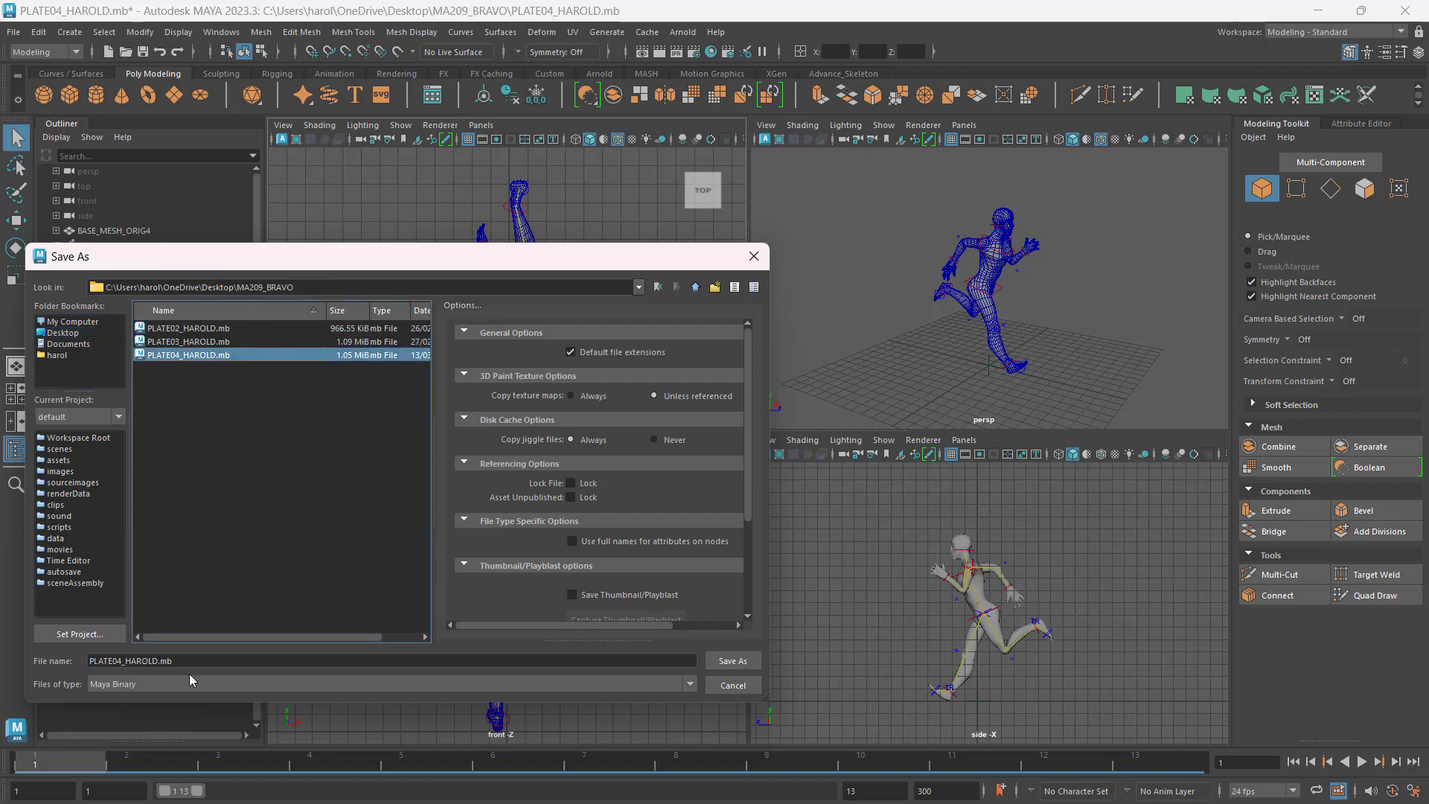
pyautogui.click(225, 661)
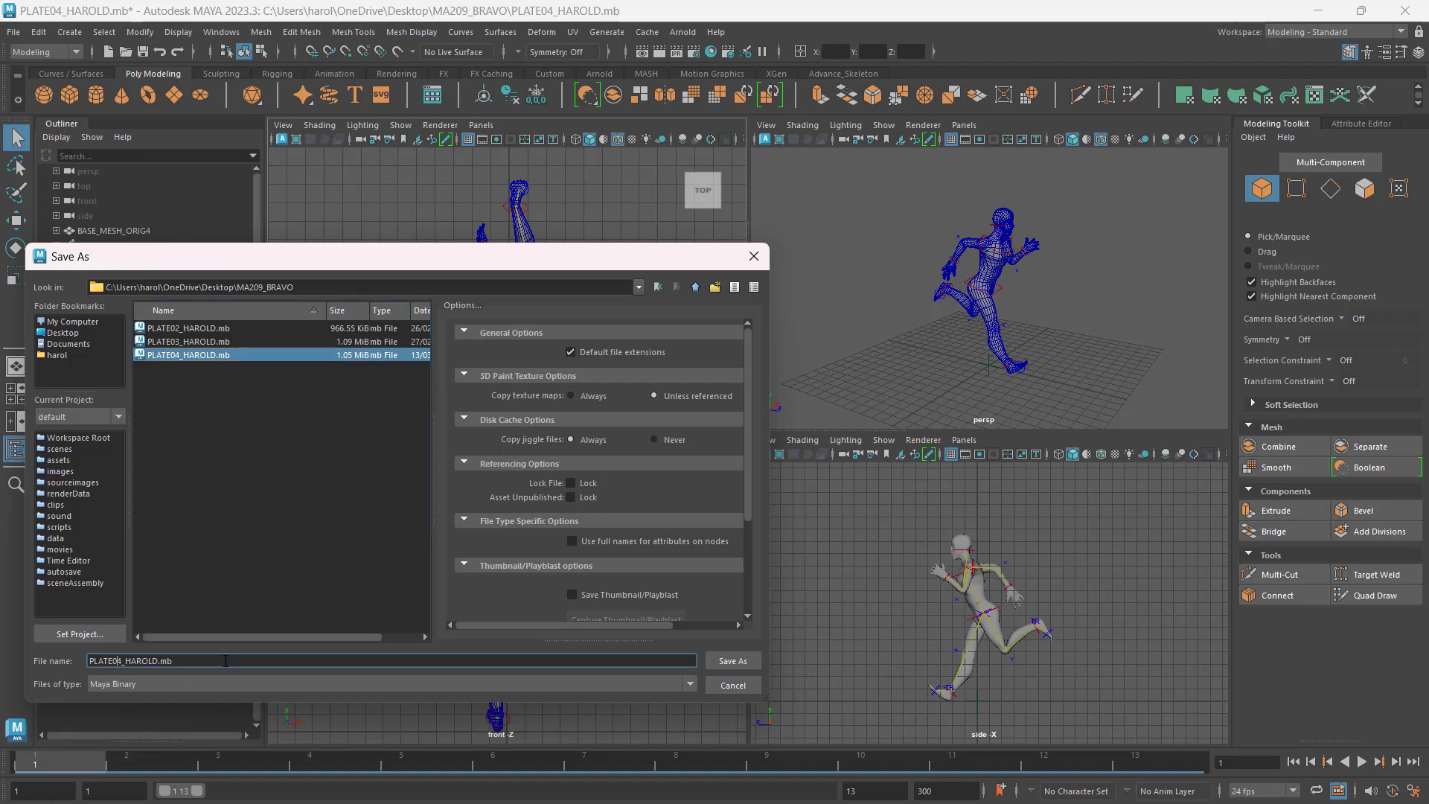
pyautogui.press('BackSpace')
pyautogui.write('5')
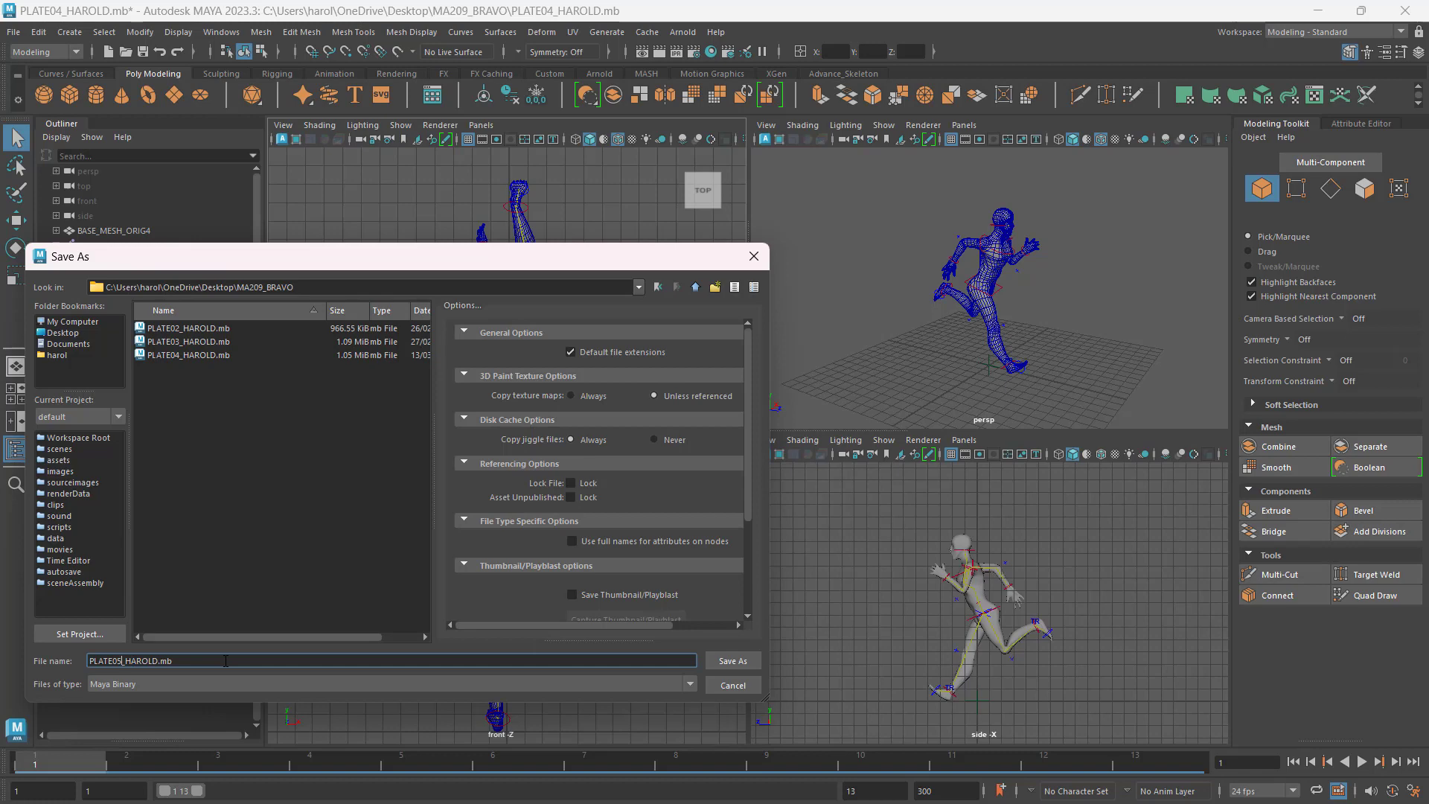
pyautogui.click(720, 664)
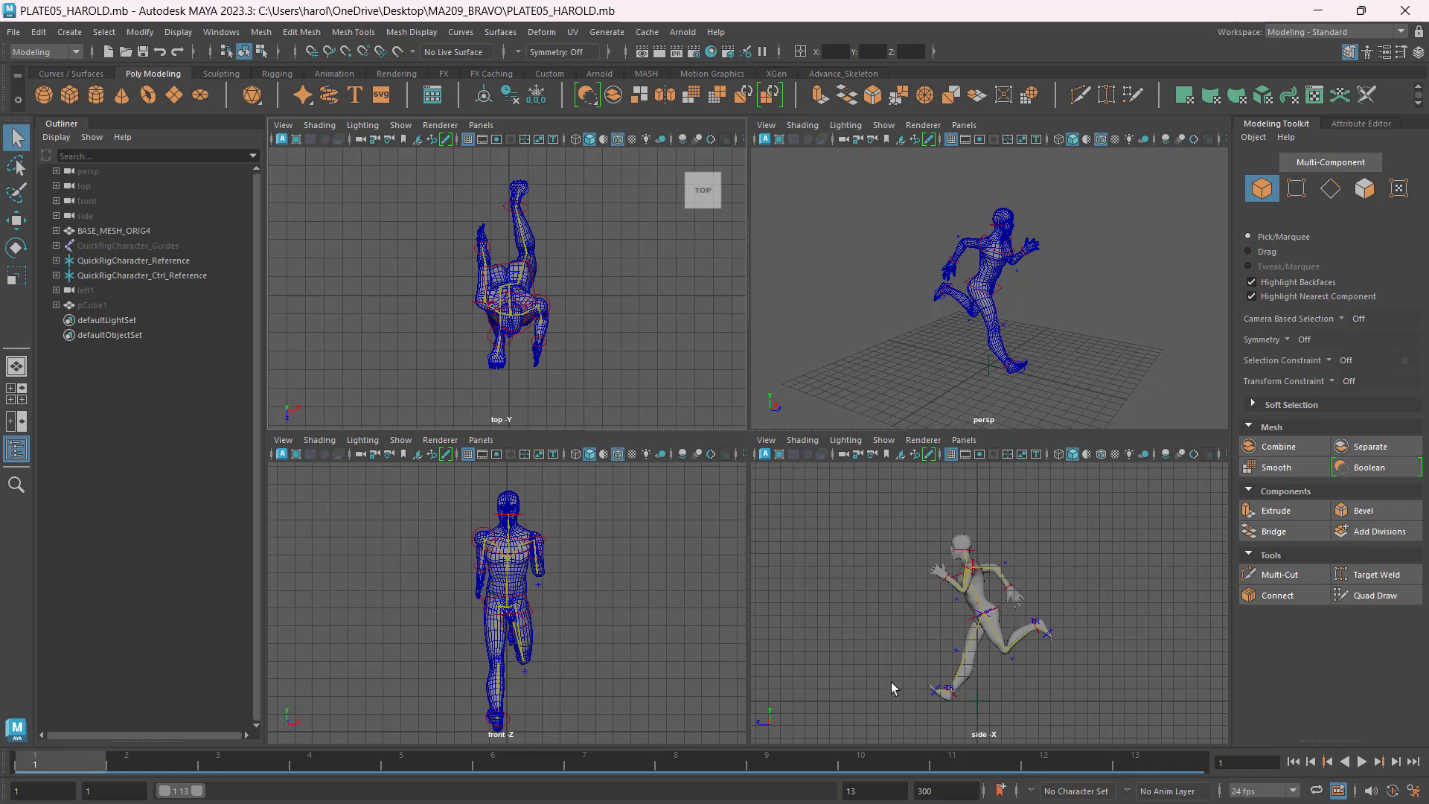
# Set the playback range to end at frame 30 and select all the character's rig controls.
pyautogui.click(867, 791)
pyautogui.press('Return')
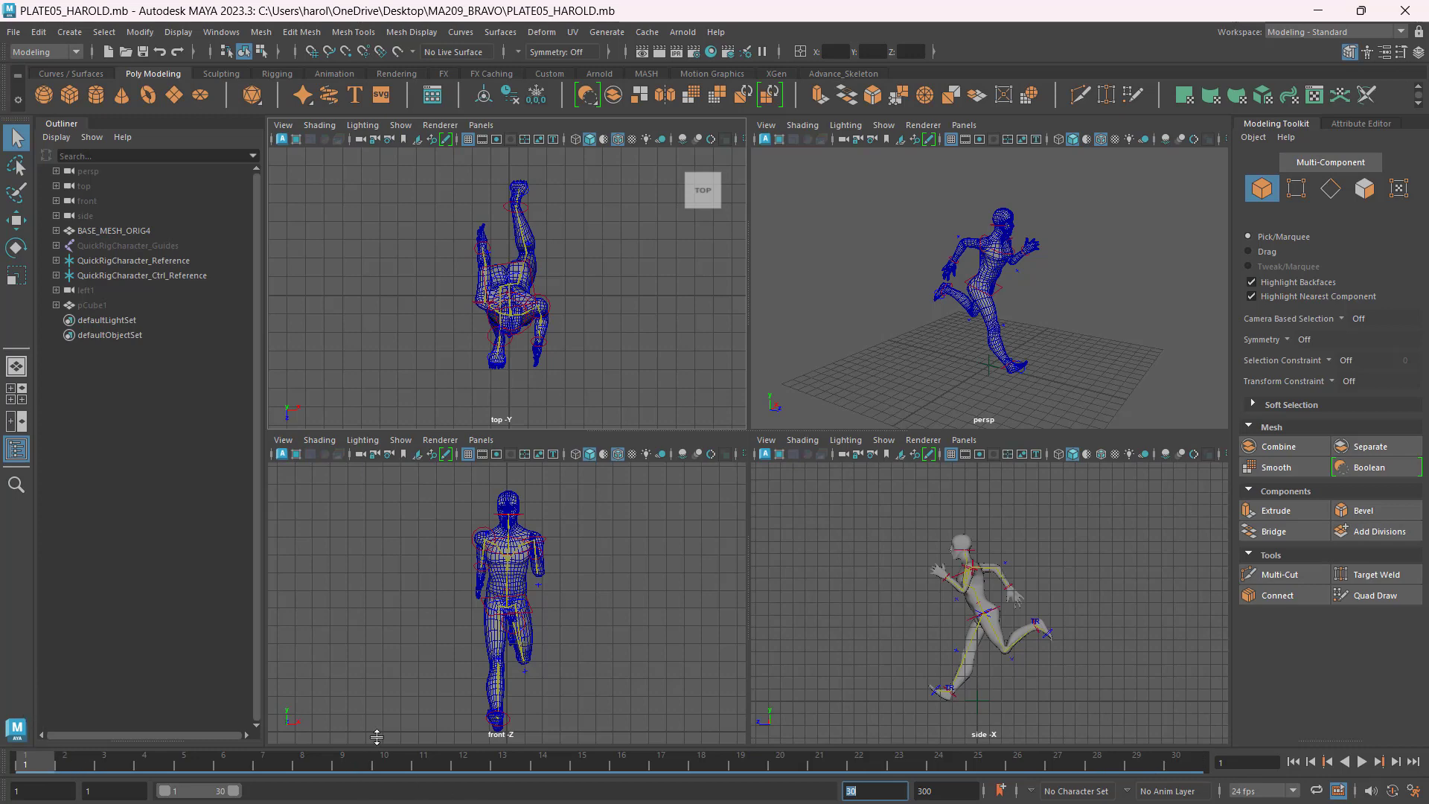
pyautogui.moveTo(895, 182); pyautogui.dragTo(1097, 383)
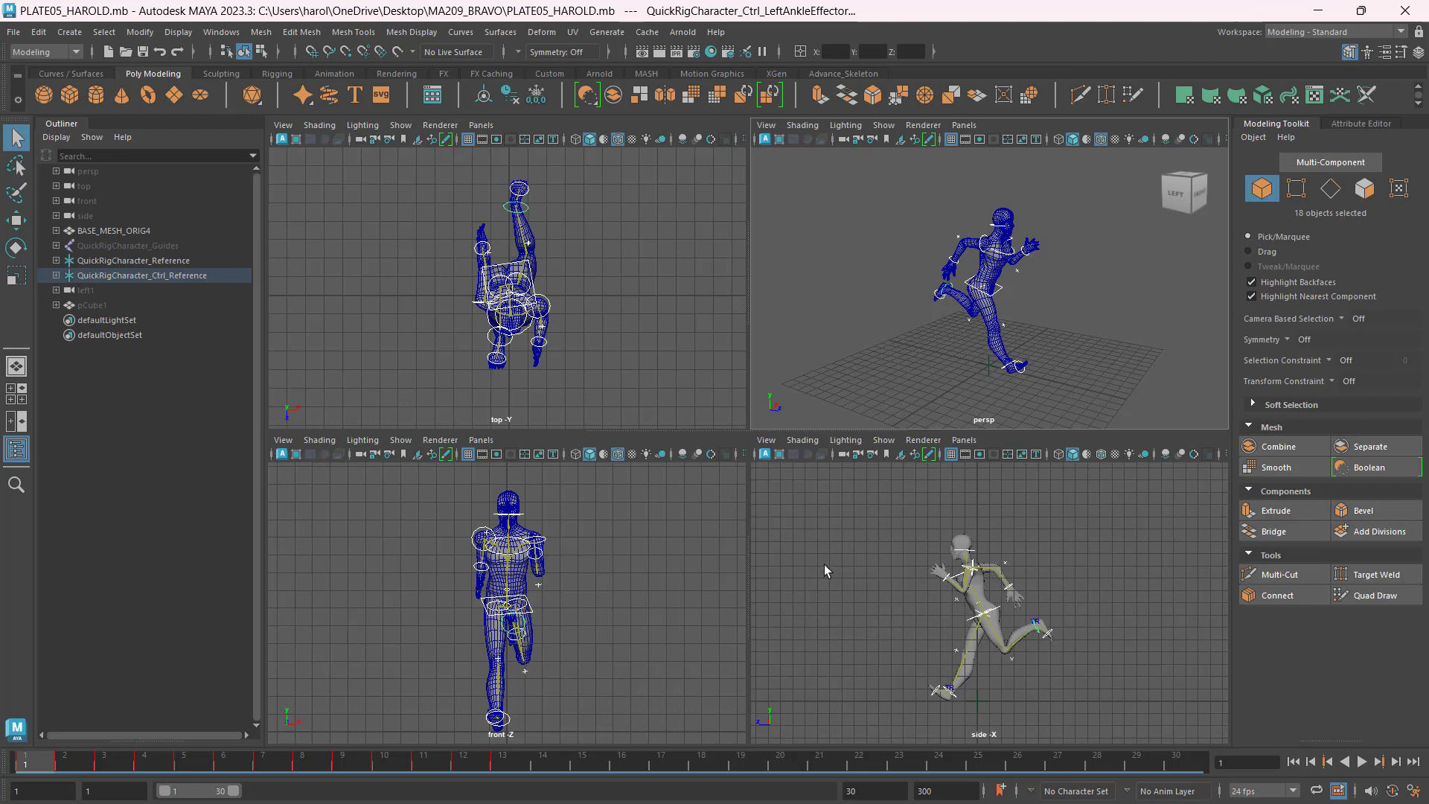
# Show a single enlarged viewport of the character through the left1 orthographic camera.
pyautogui.press('space')
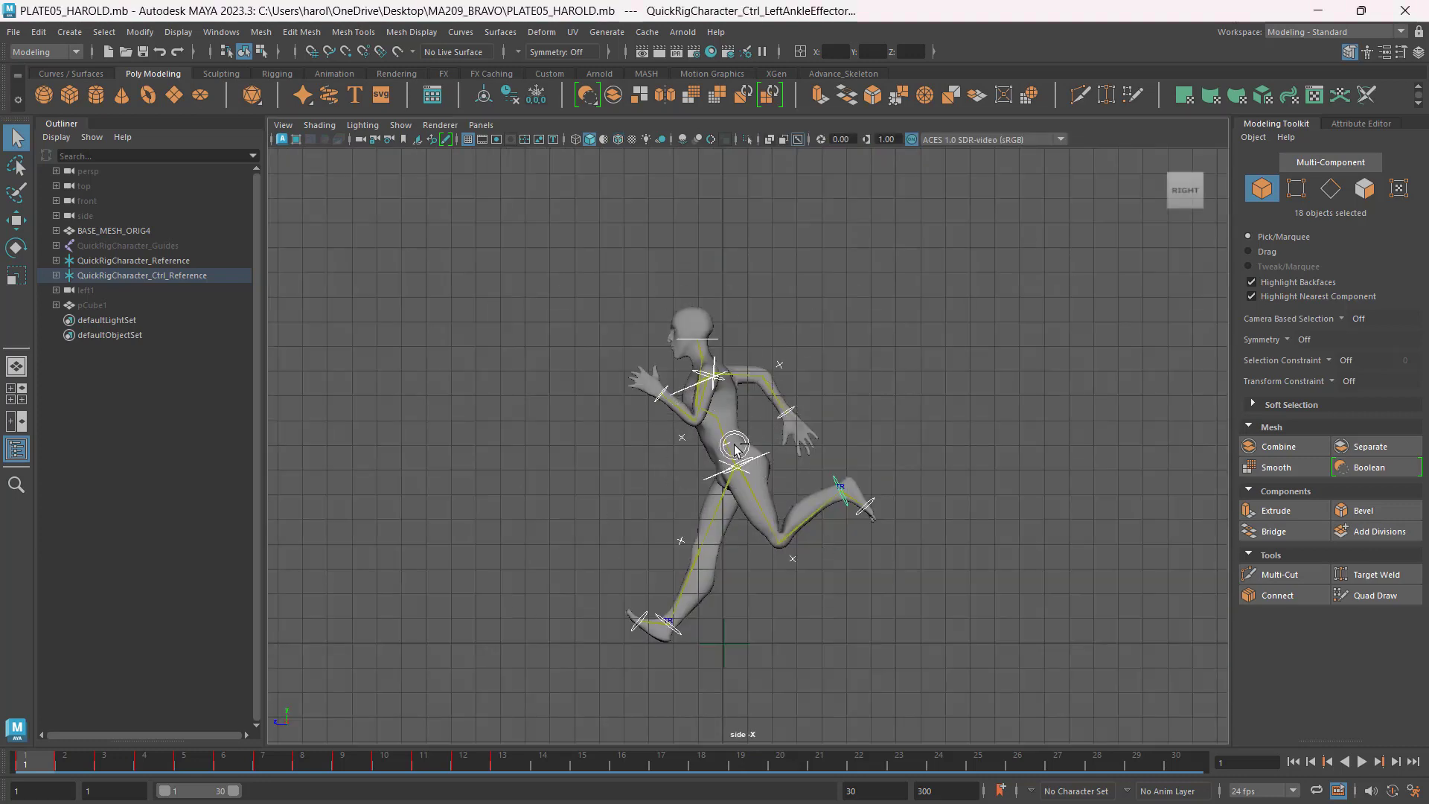
pyautogui.hotkey('alt', 'Tab')
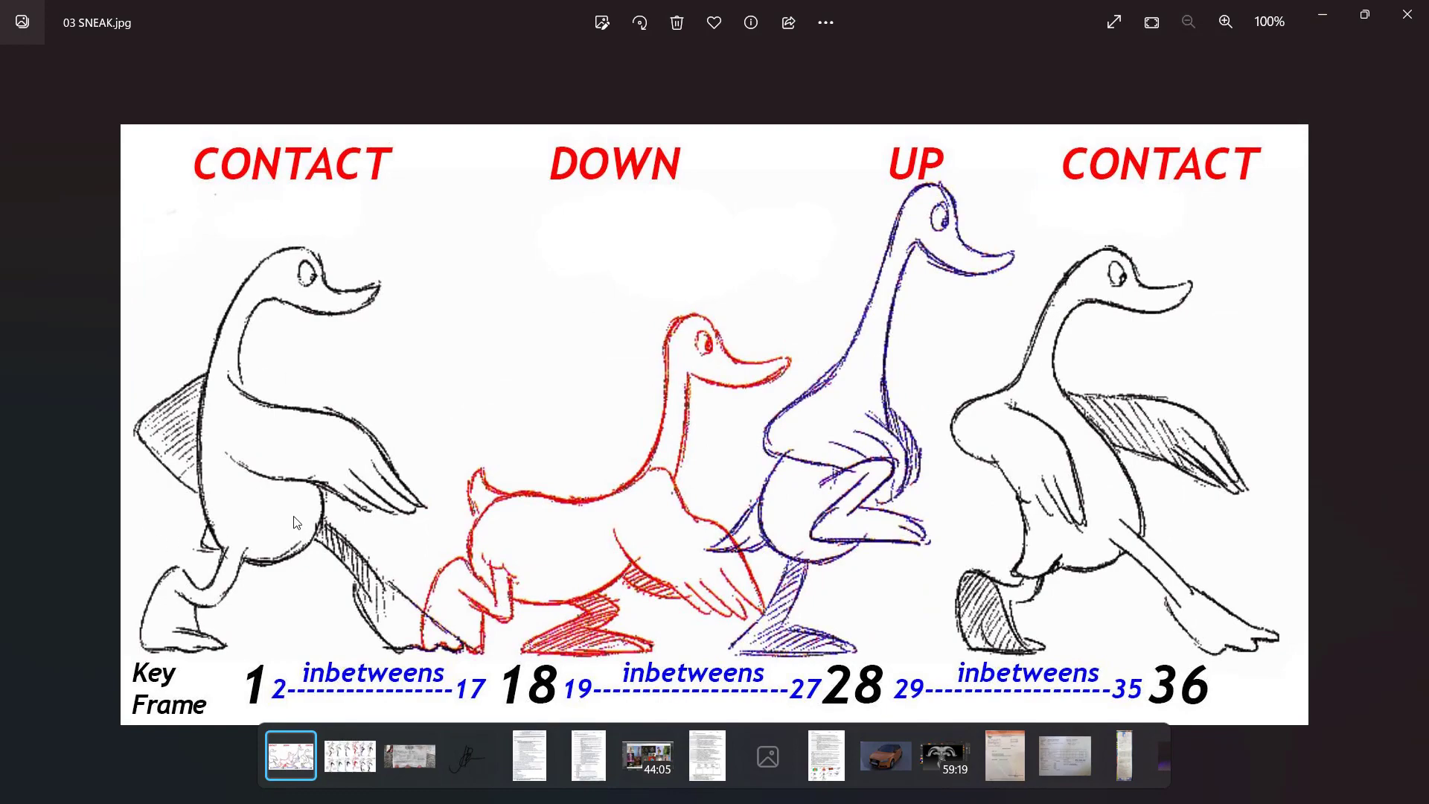
pyautogui.hotkey('alt', 'Tab')
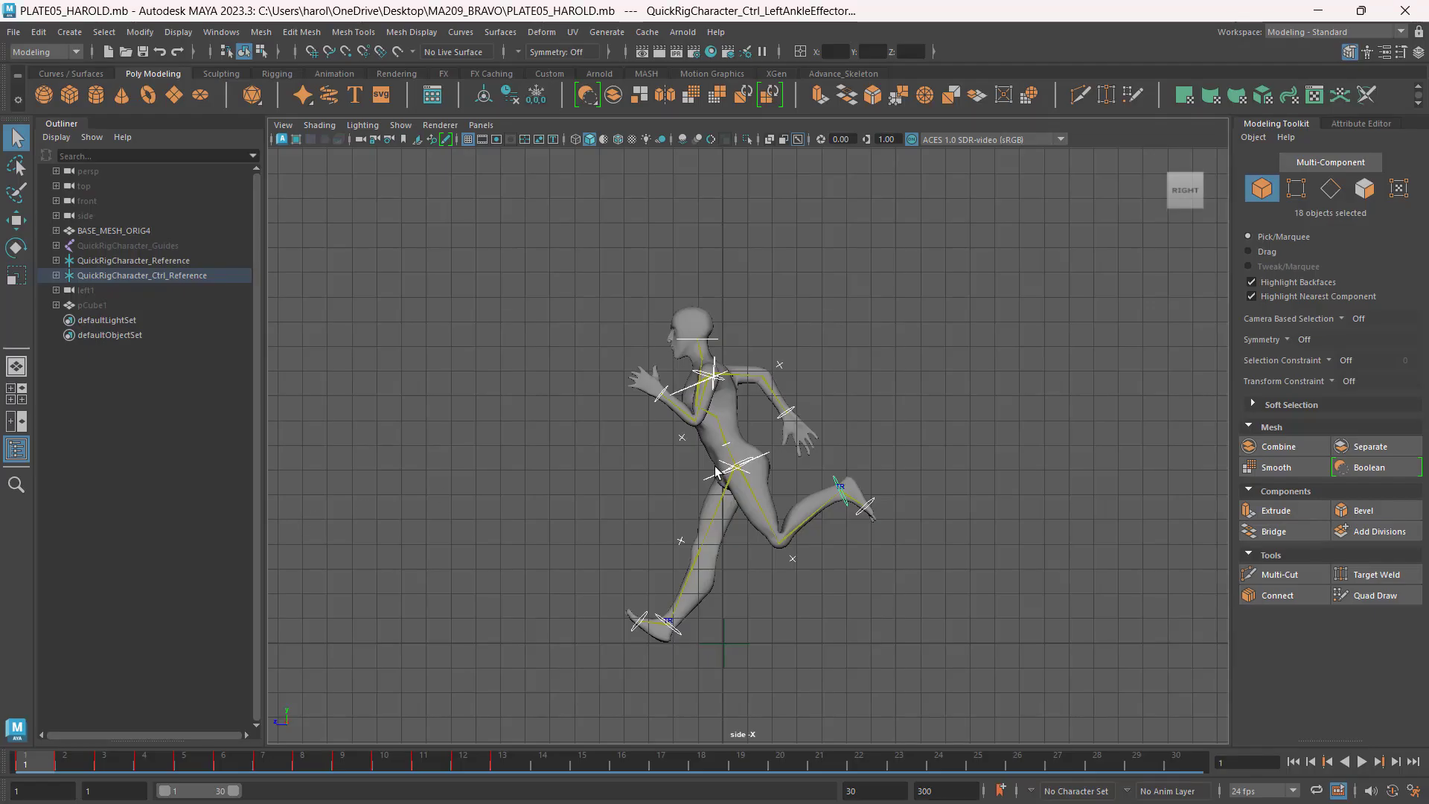
pyautogui.click(481, 125)
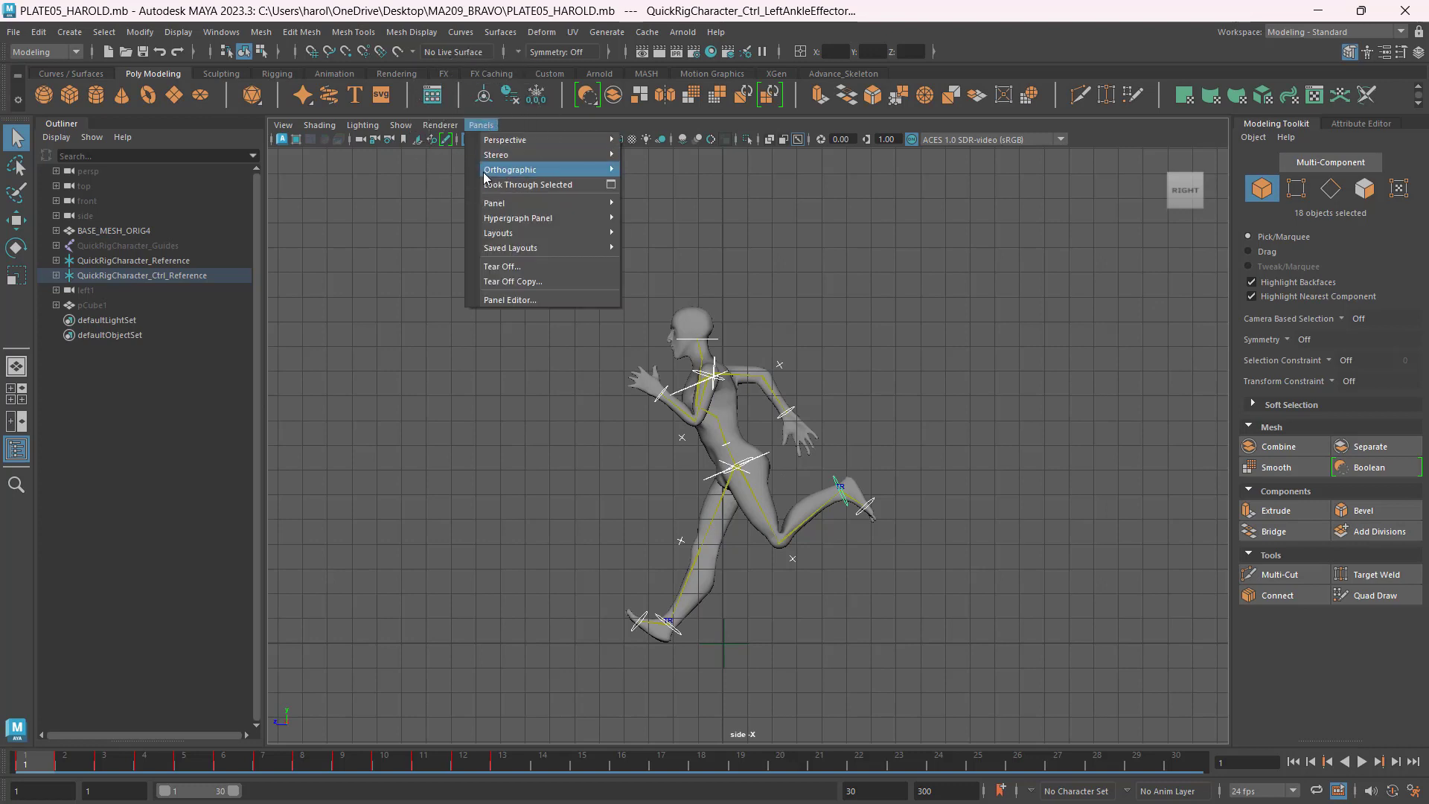
pyautogui.moveTo(488, 172)
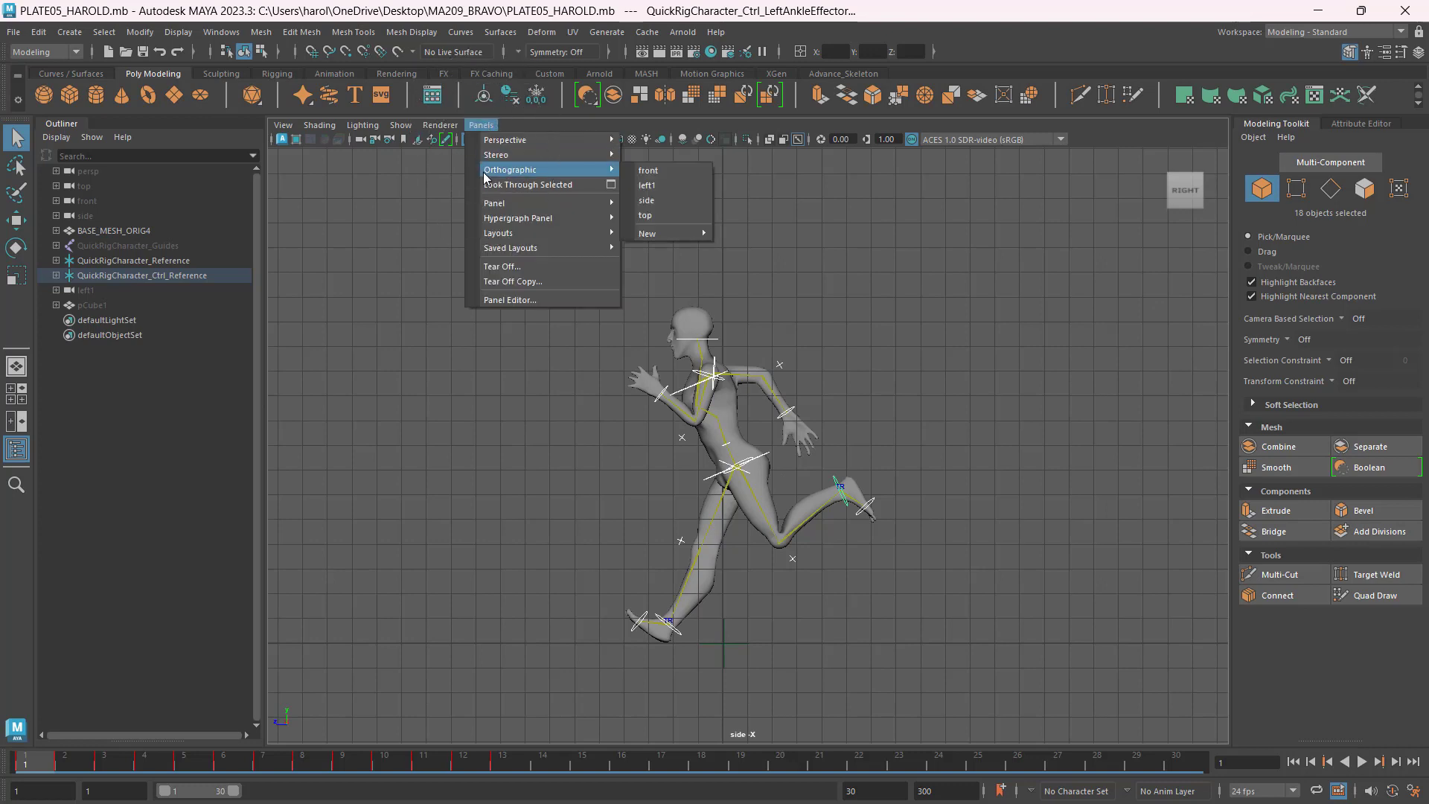
pyautogui.click(683, 185)
pyautogui.click(683, 184)
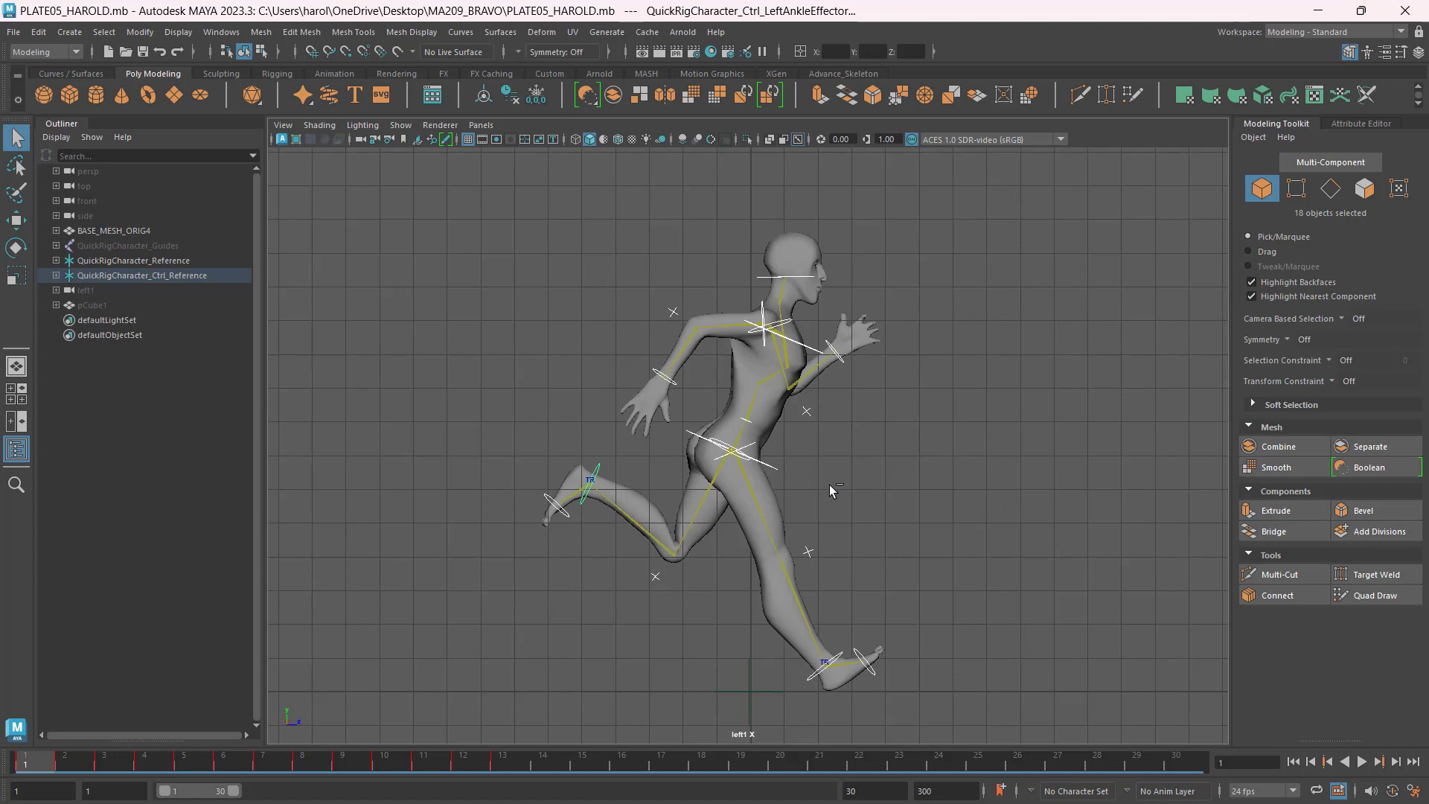
# Compare the character's run poses up to frame 7 with the contact, down and up key poses in 03 SNEAK.jpg.
pyautogui.hotkey('alt', 'Tab')
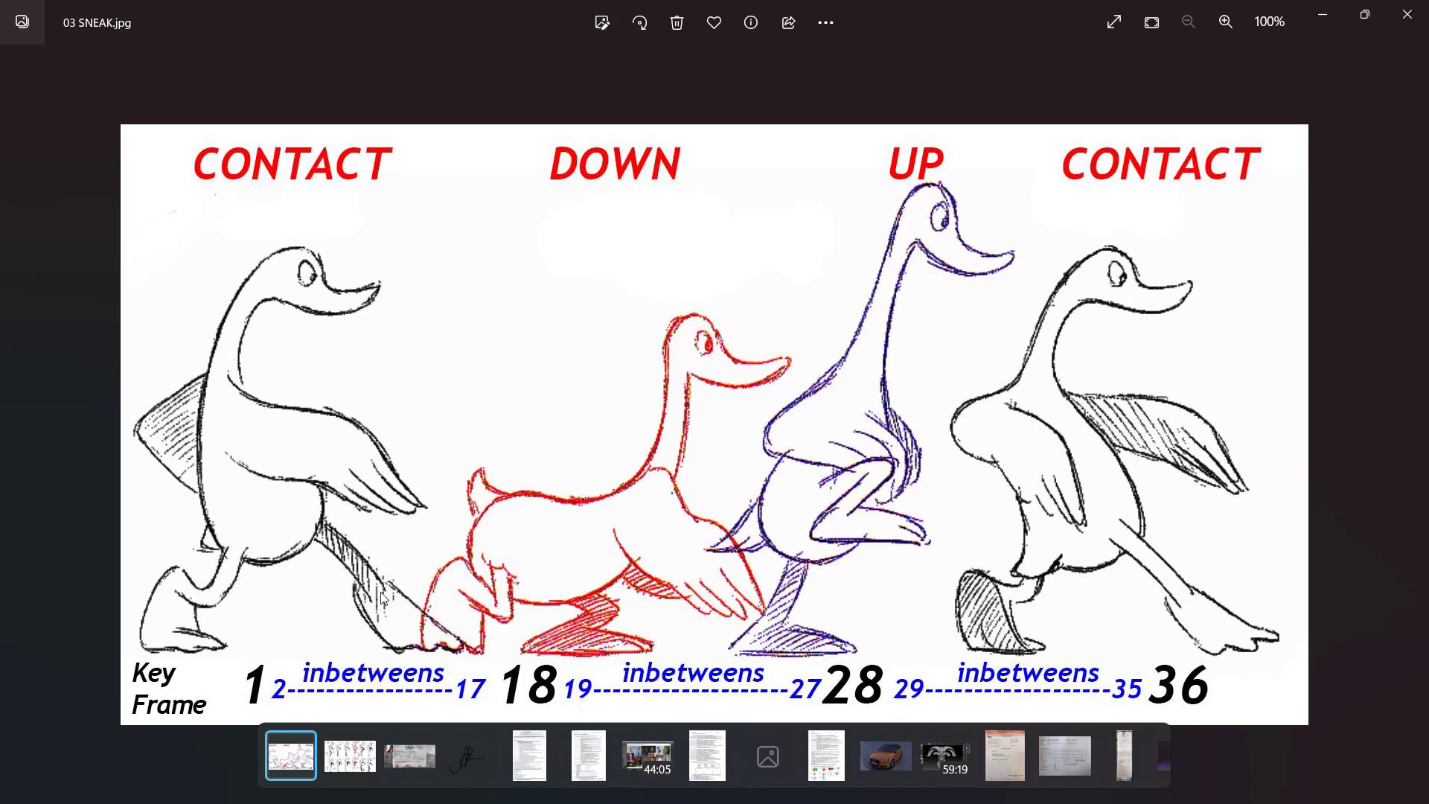
pyautogui.hotkey('alt', 'Tab')
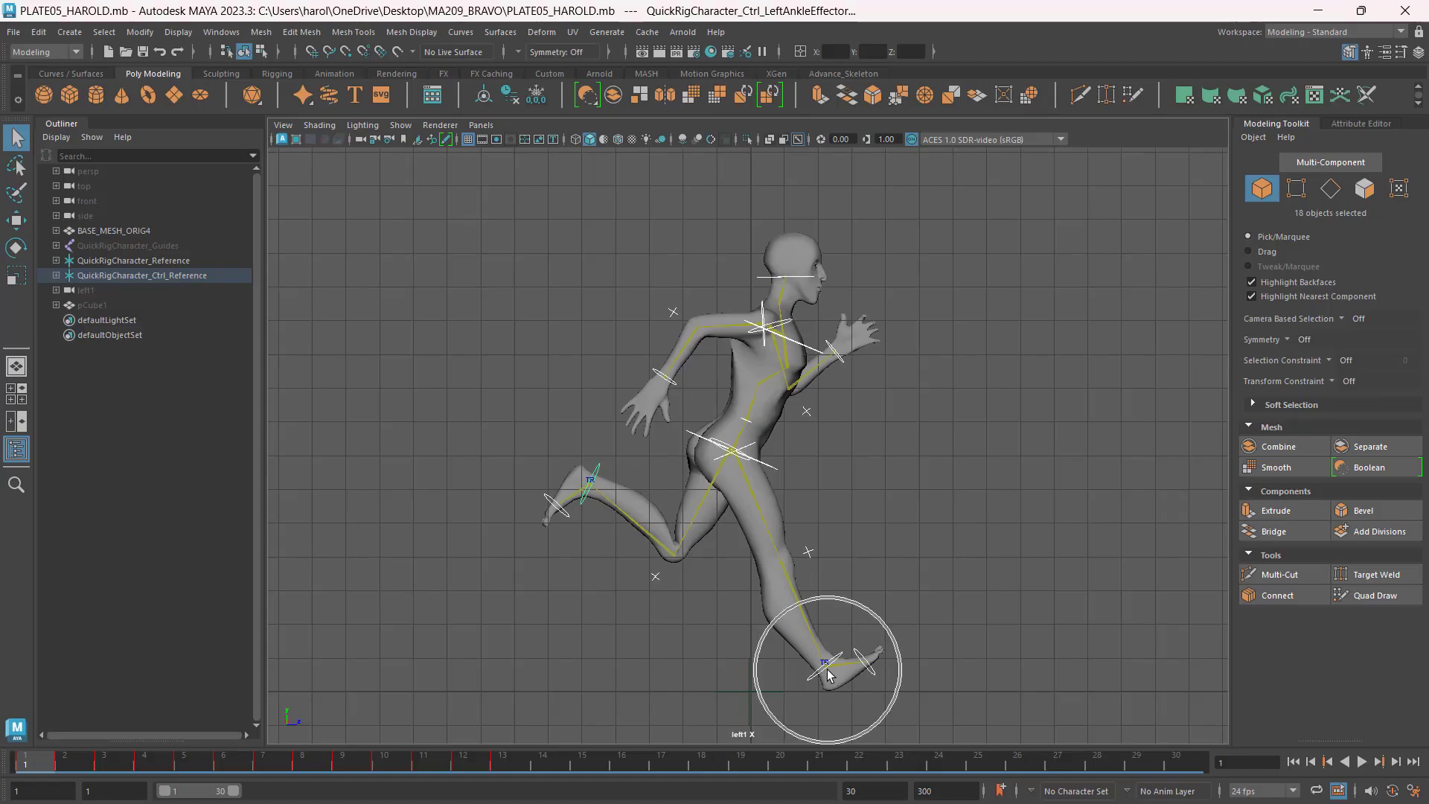
pyautogui.hotkey('alt', 'Tab')
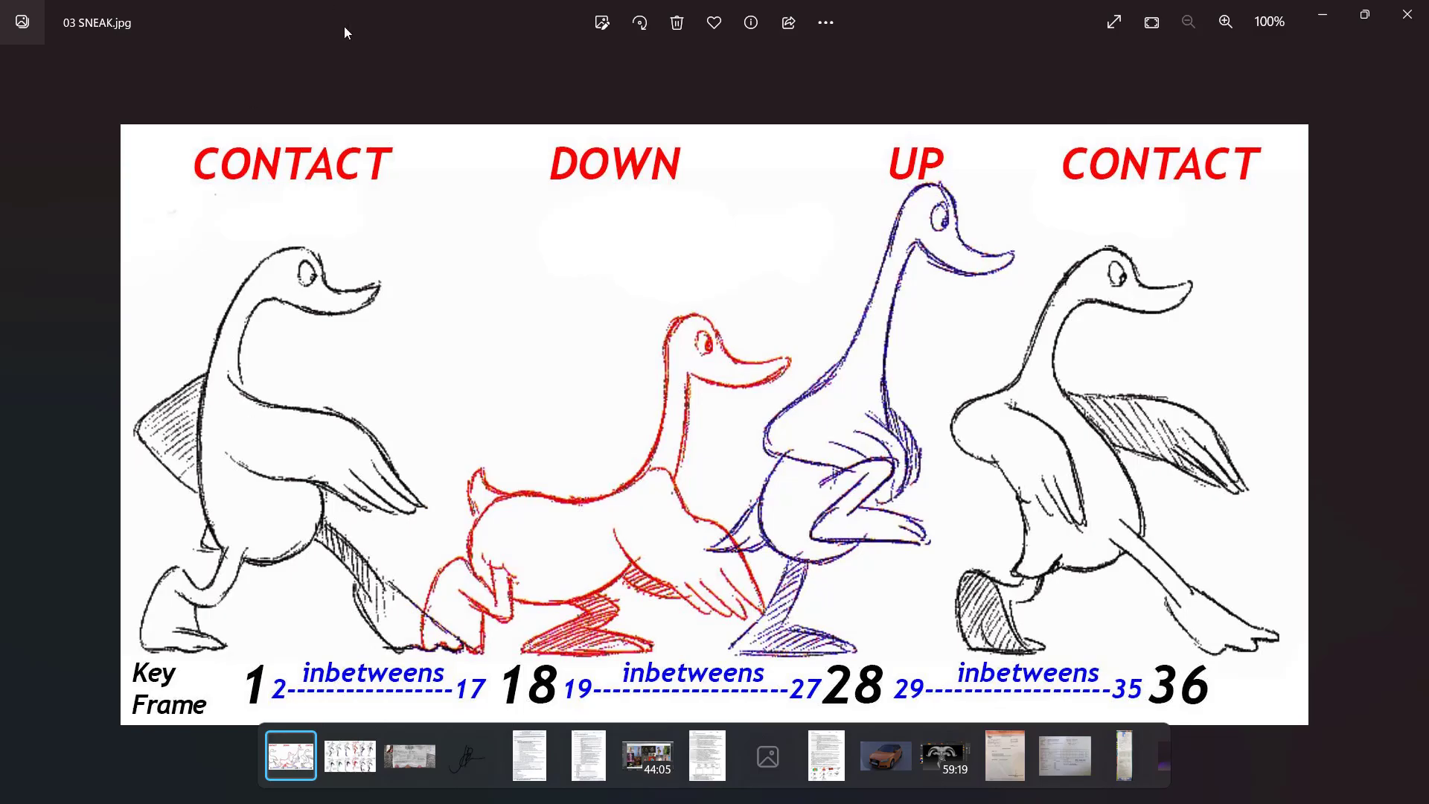
pyautogui.hotkey('alt', 'Tab')
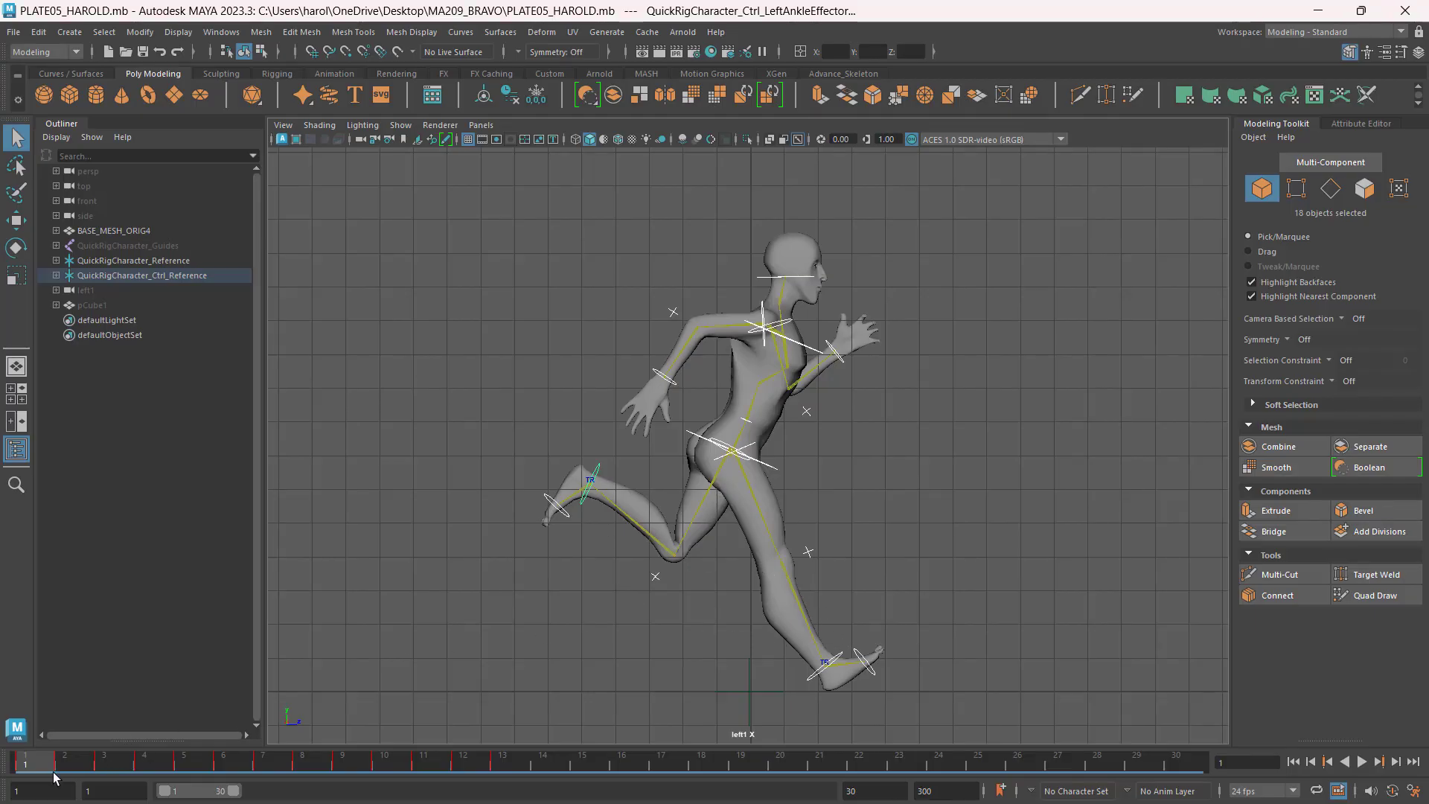
pyautogui.click(82, 771)
pyautogui.moveTo(82, 770); pyautogui.dragTo(257, 782)
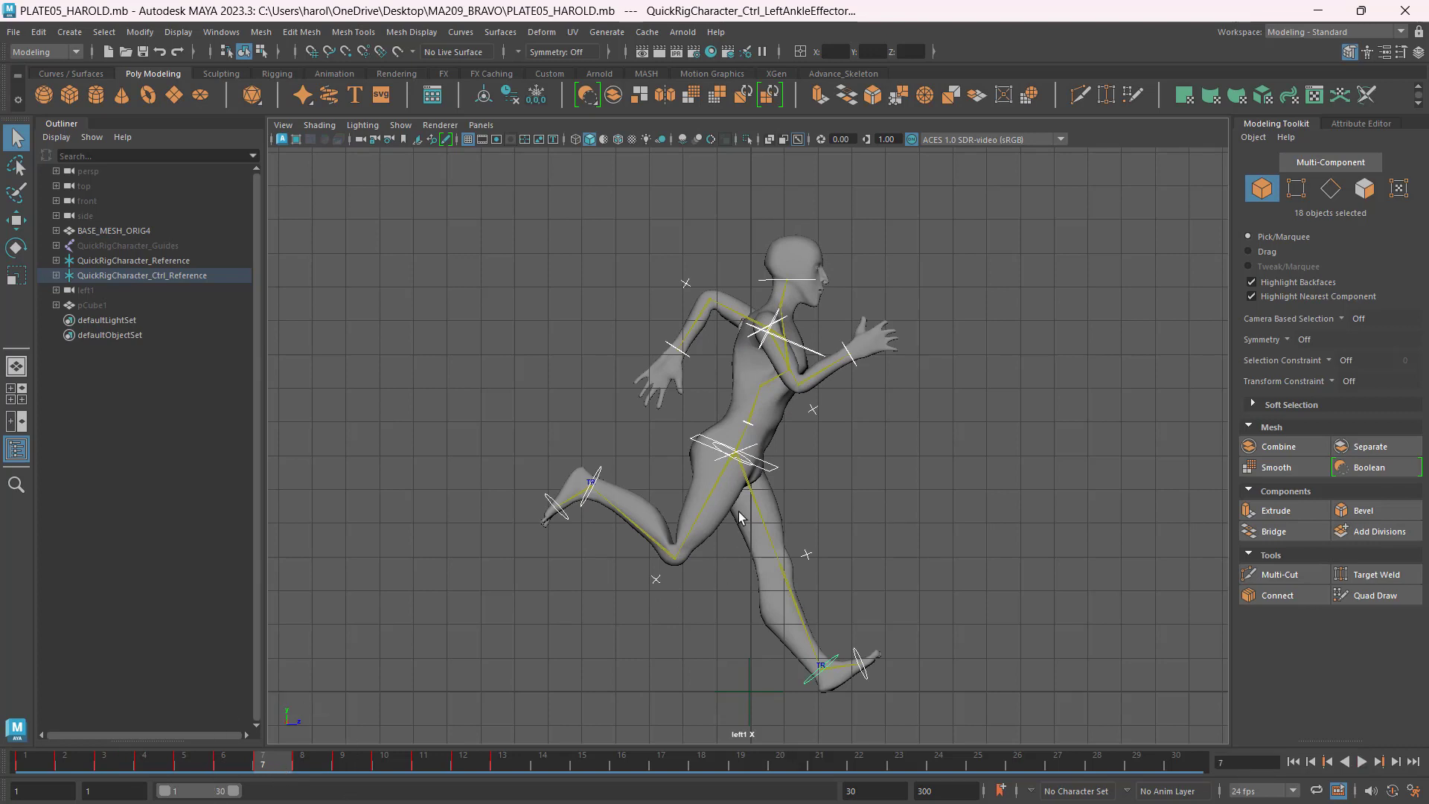
pyautogui.hotkey('alt', 'Tab')
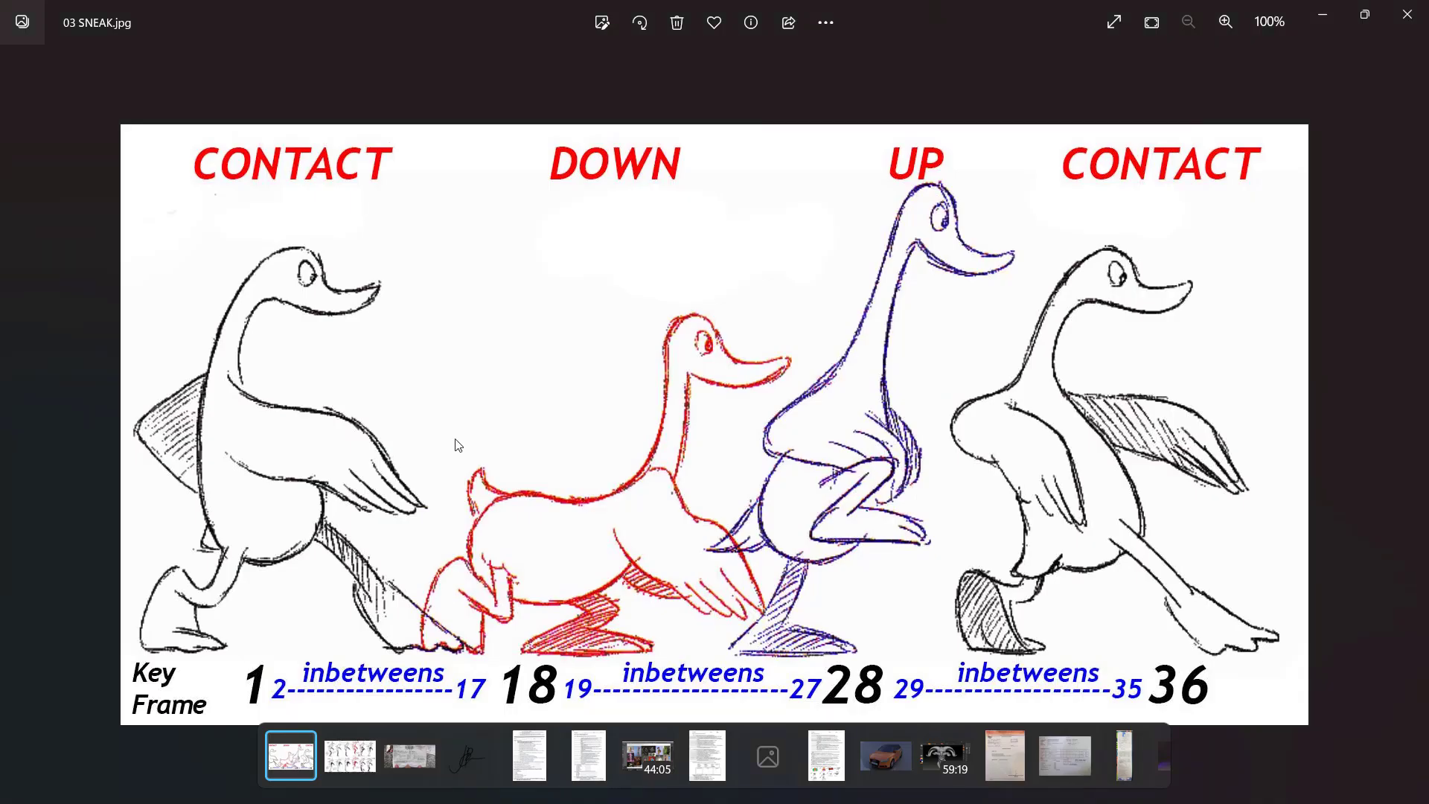
pyautogui.hotkey('alt', 'Tab')
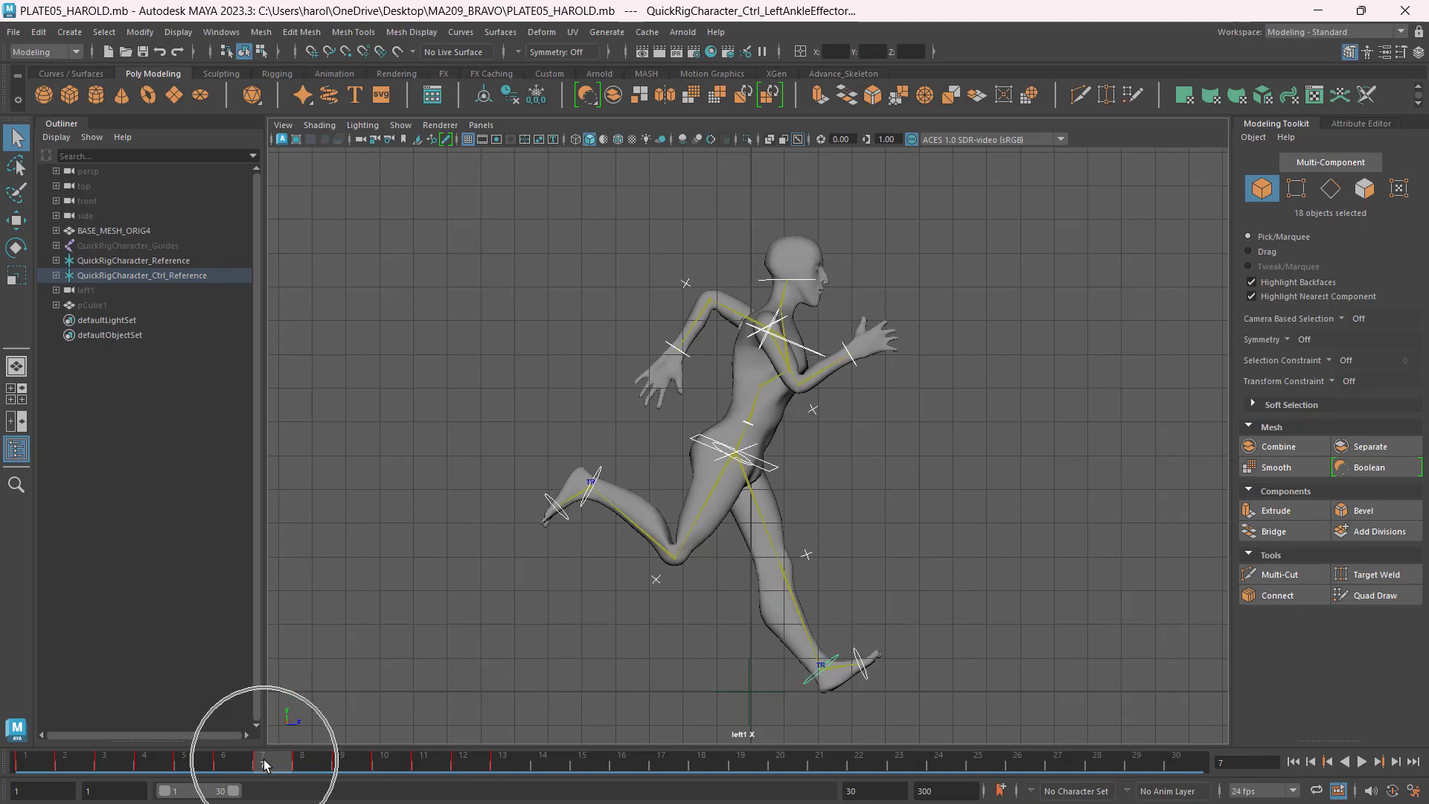
# Delete the selected rig controls' existing run keyframes at frames 8, 9 and 10.
pyautogui.click(319, 767)
pyautogui.rightClick(319, 767)
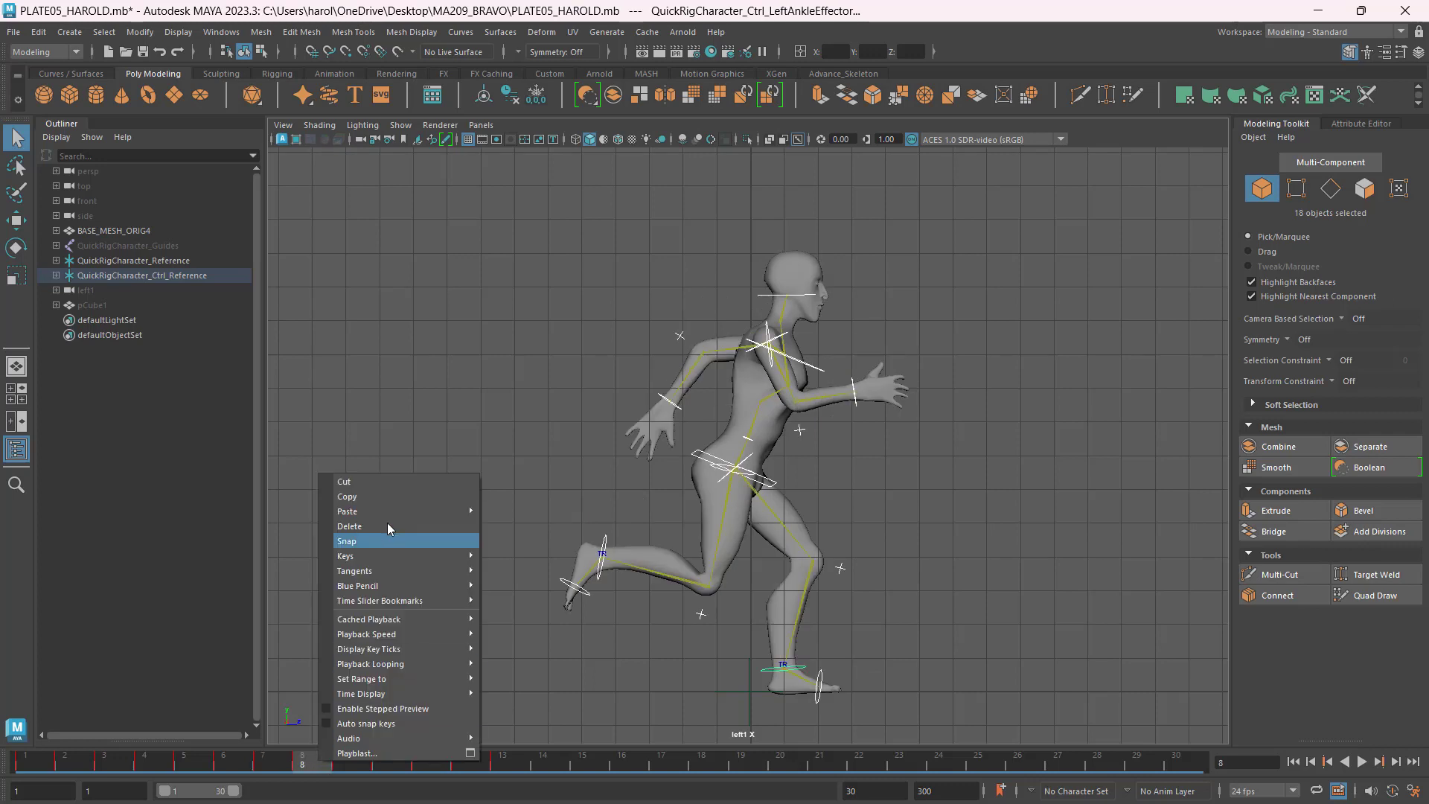
pyautogui.click(387, 523)
pyautogui.click(352, 769)
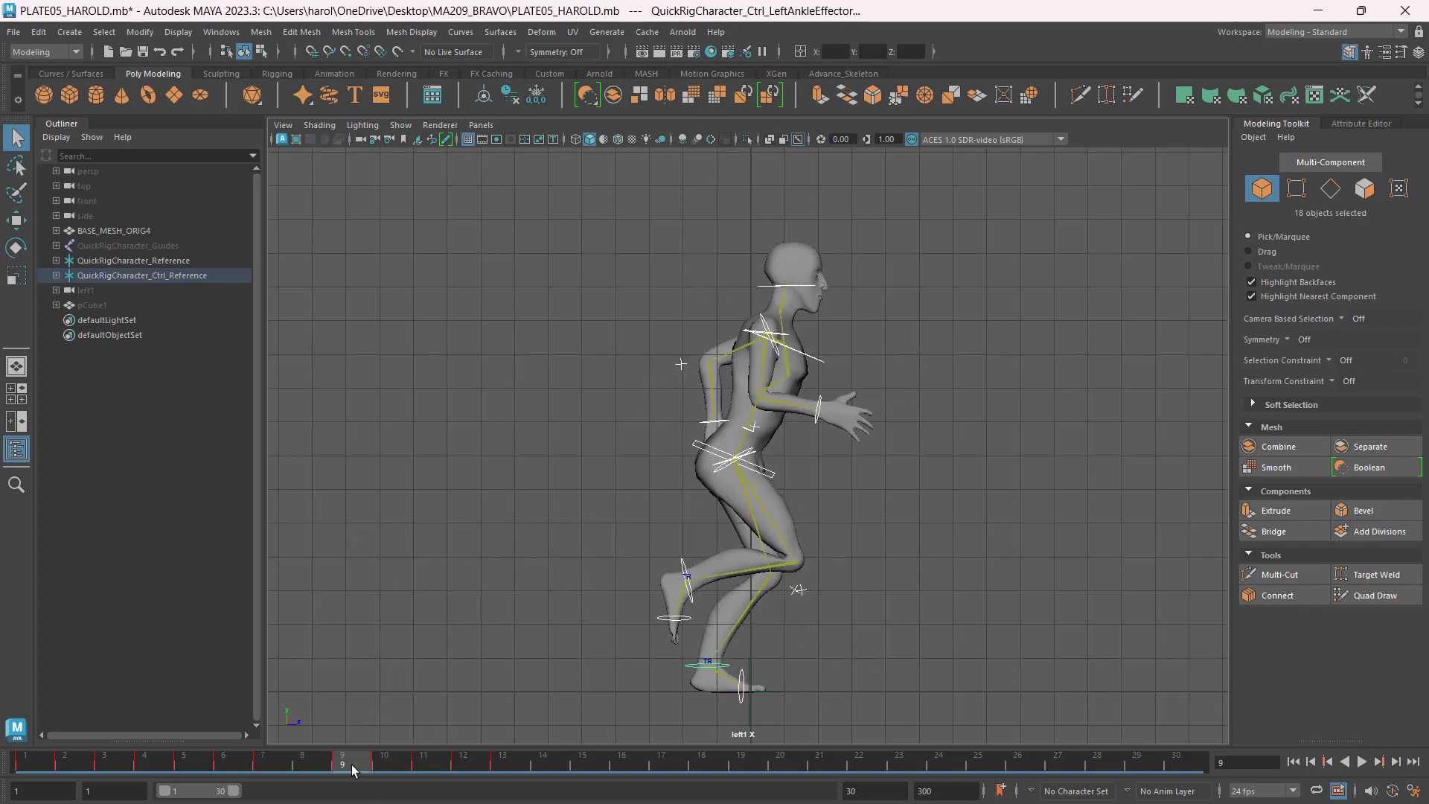
pyautogui.rightClick(353, 768)
pyautogui.click(430, 533)
pyautogui.click(395, 768)
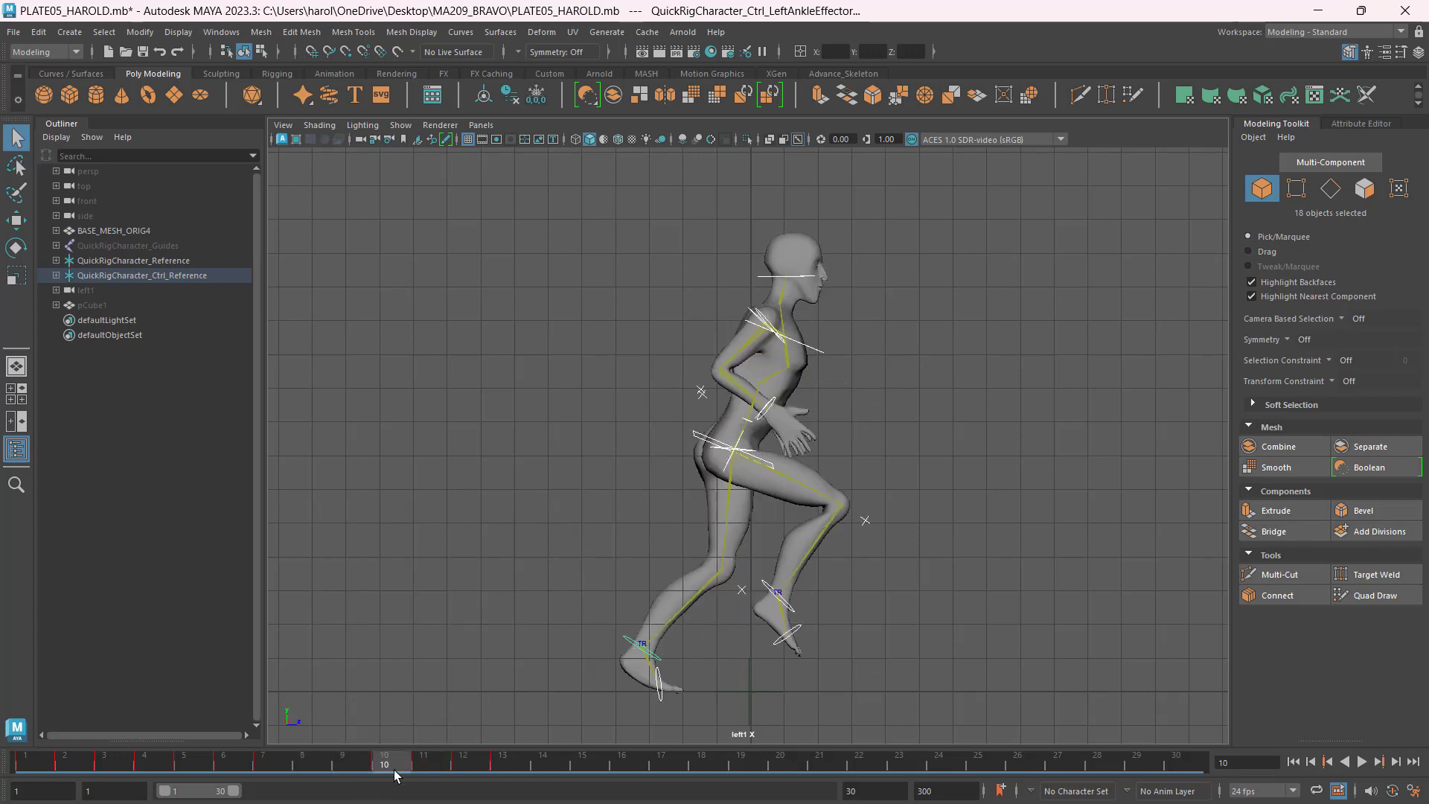
pyautogui.rightClick(395, 768)
pyautogui.click(488, 534)
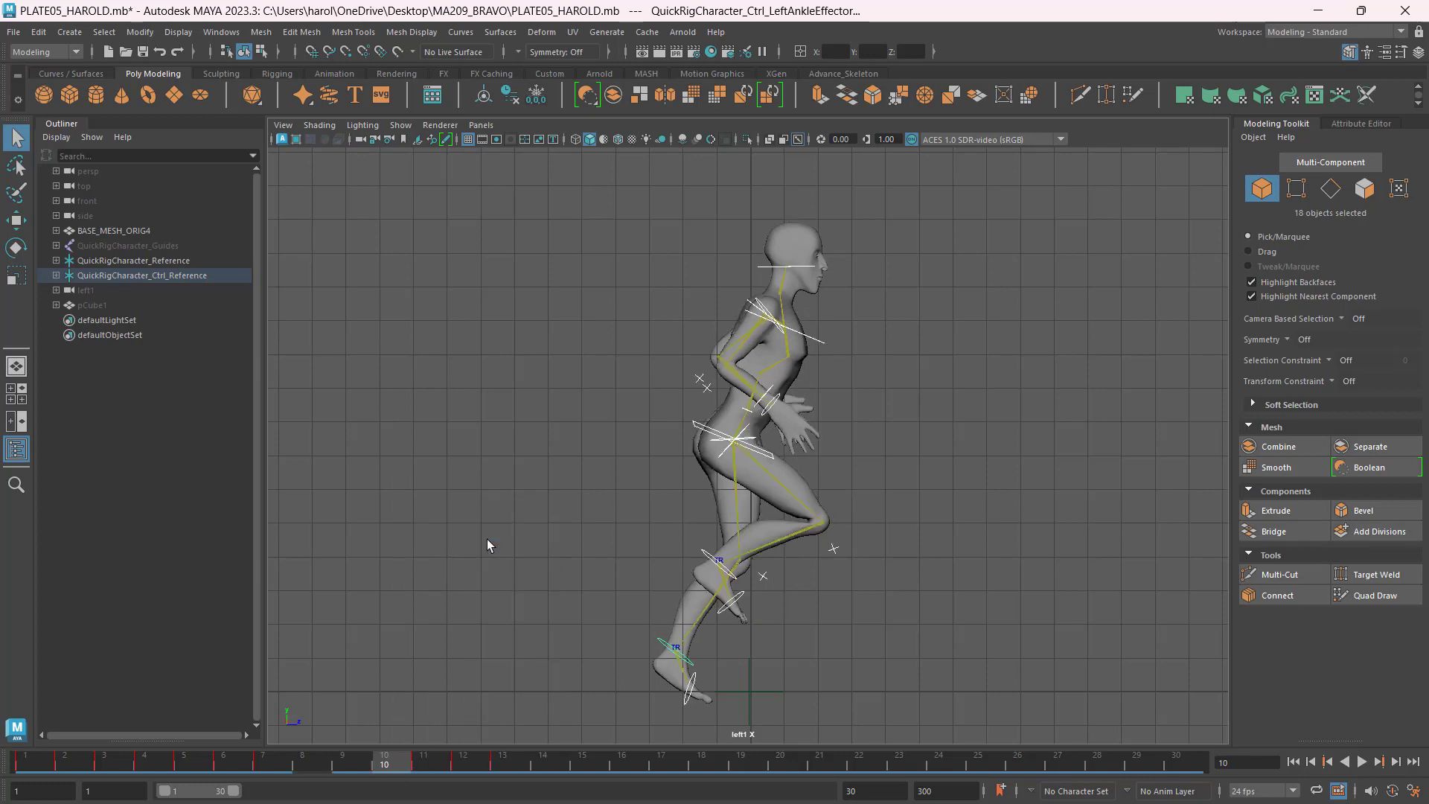
# Delete the selected rig controls' existing run keyframes at frames 11, 12 and 13.
pyautogui.click(423, 766)
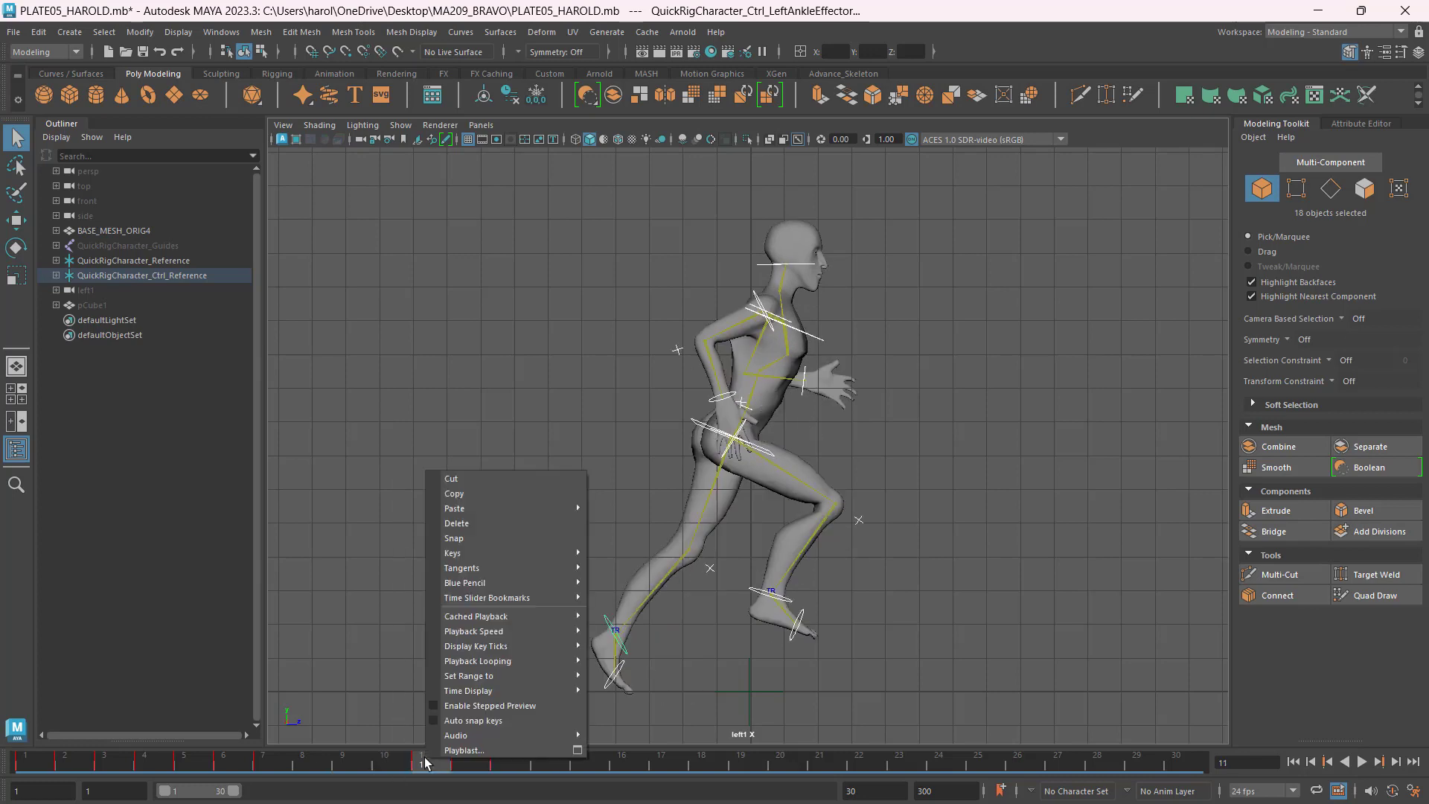
pyautogui.rightClick(426, 768)
pyautogui.click(508, 529)
pyautogui.click(463, 767)
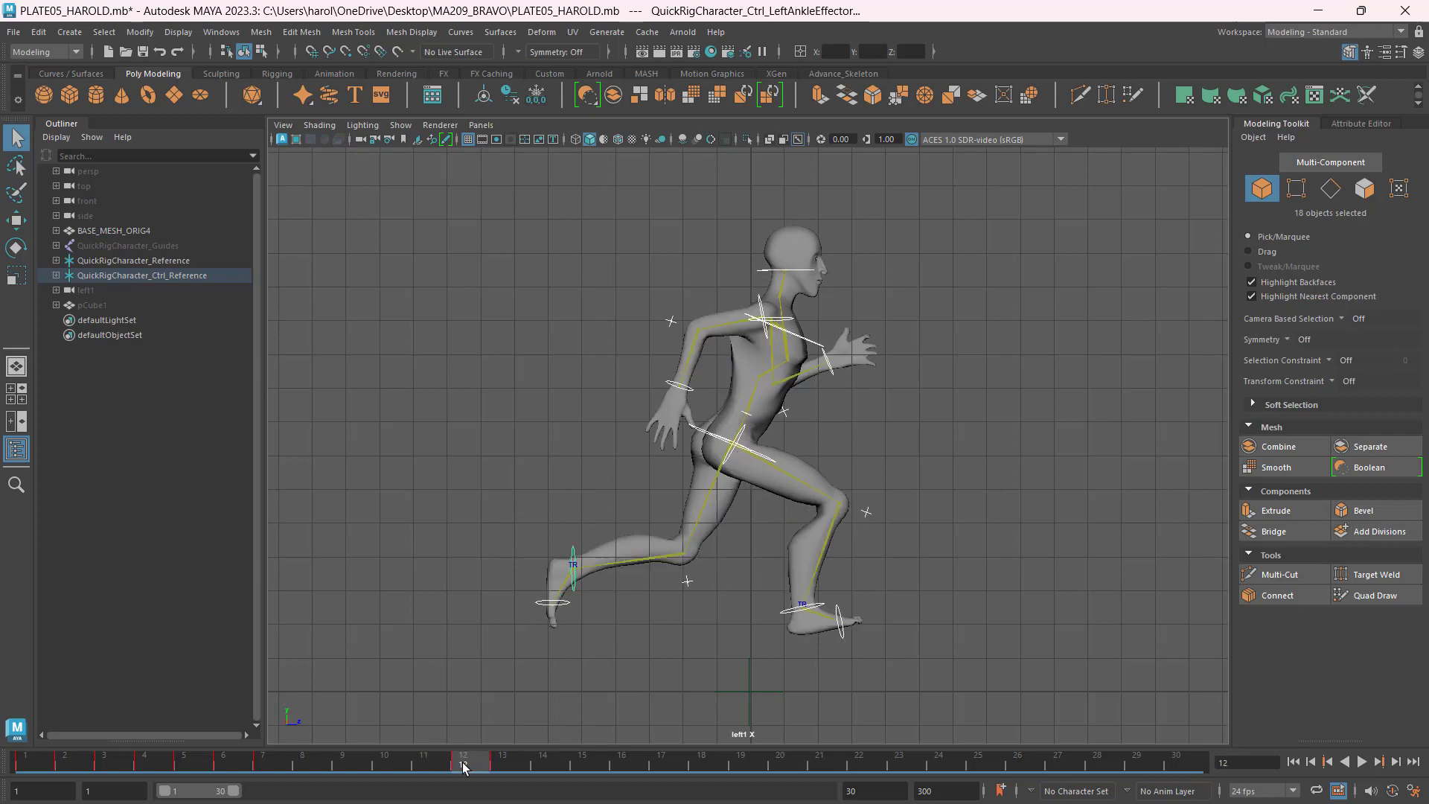
pyautogui.rightClick(463, 769)
pyautogui.click(541, 530)
pyautogui.click(502, 767)
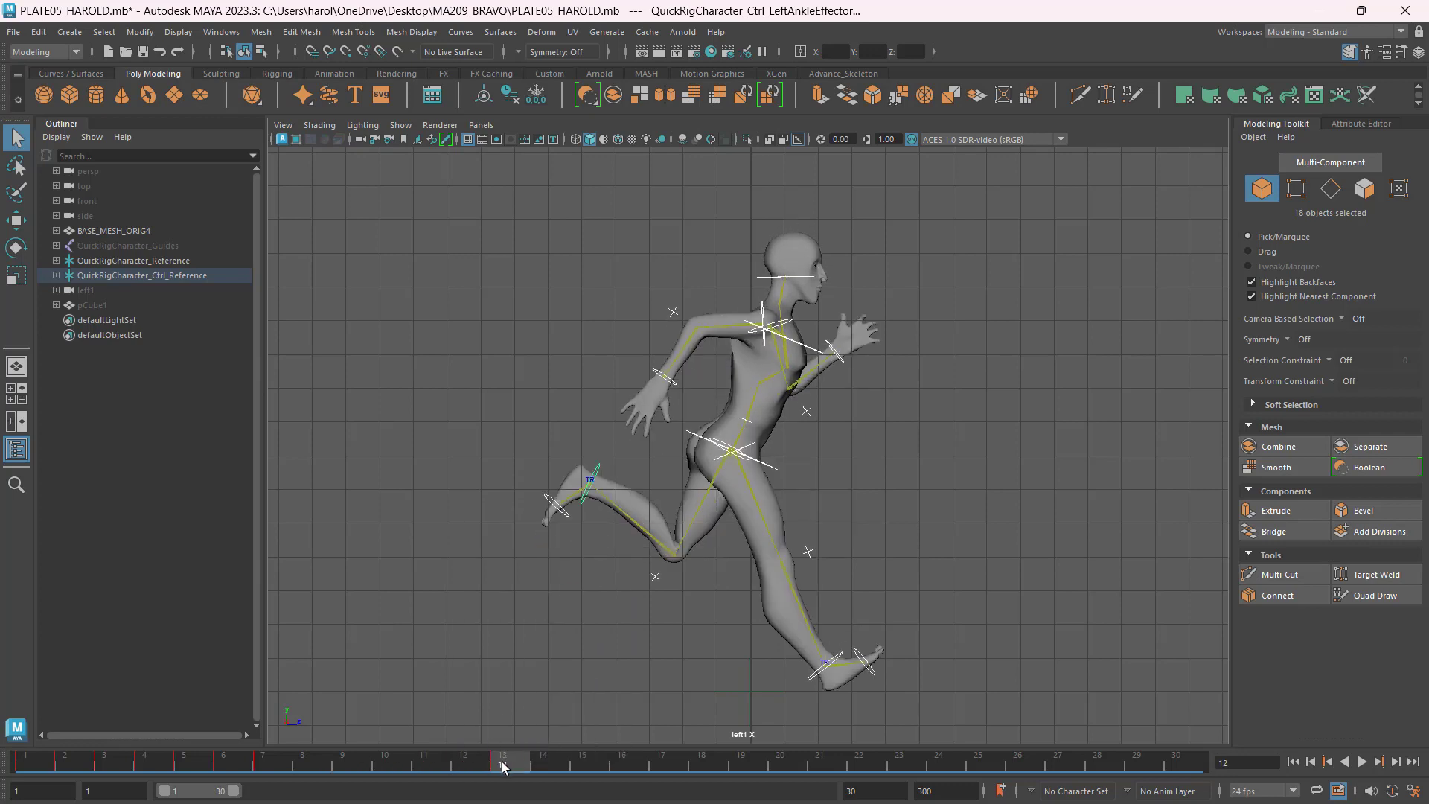
pyautogui.rightClick(503, 768)
pyautogui.click(598, 527)
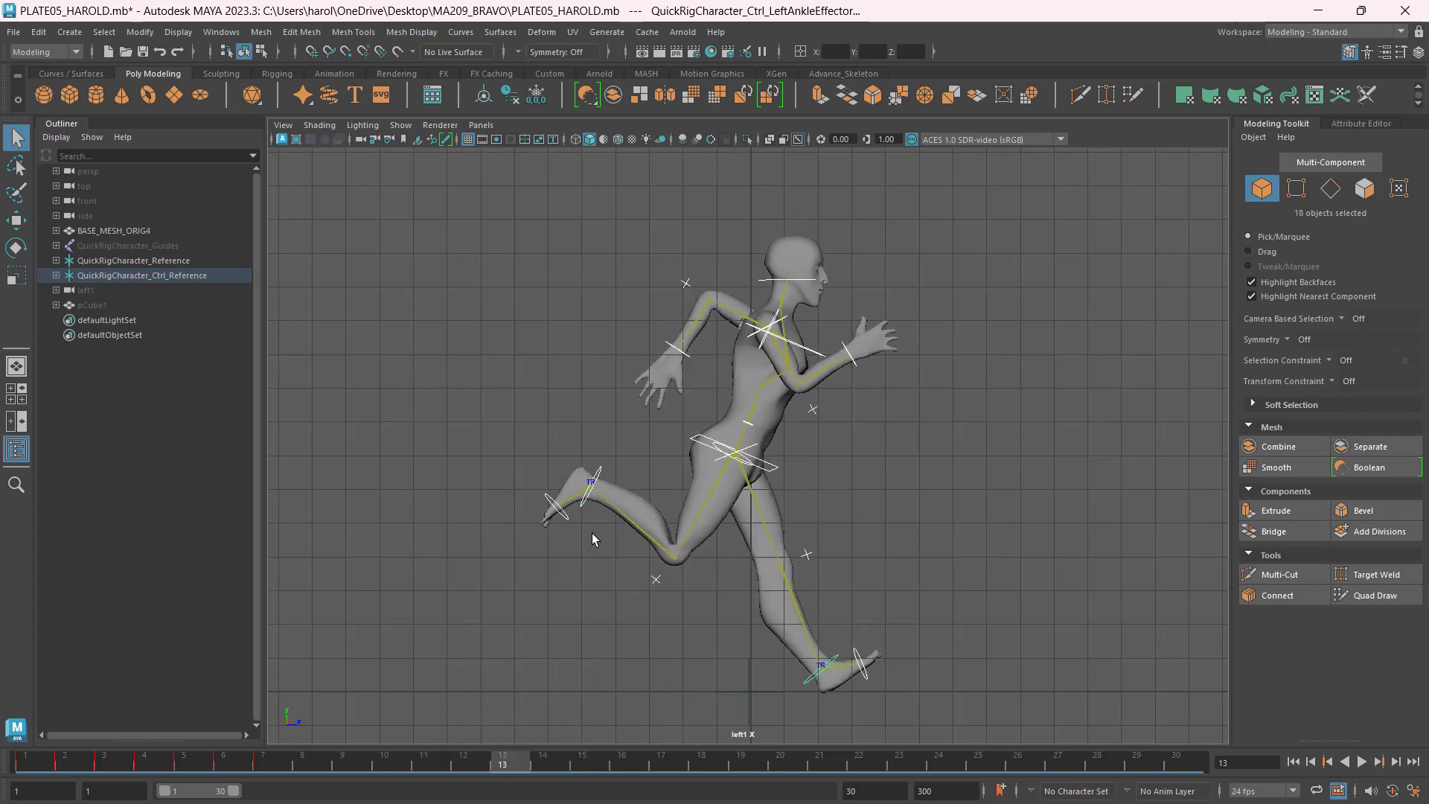
# Delete the selected rig controls' existing run keyframes at frames 1 and 2.
pyautogui.click(34, 763)
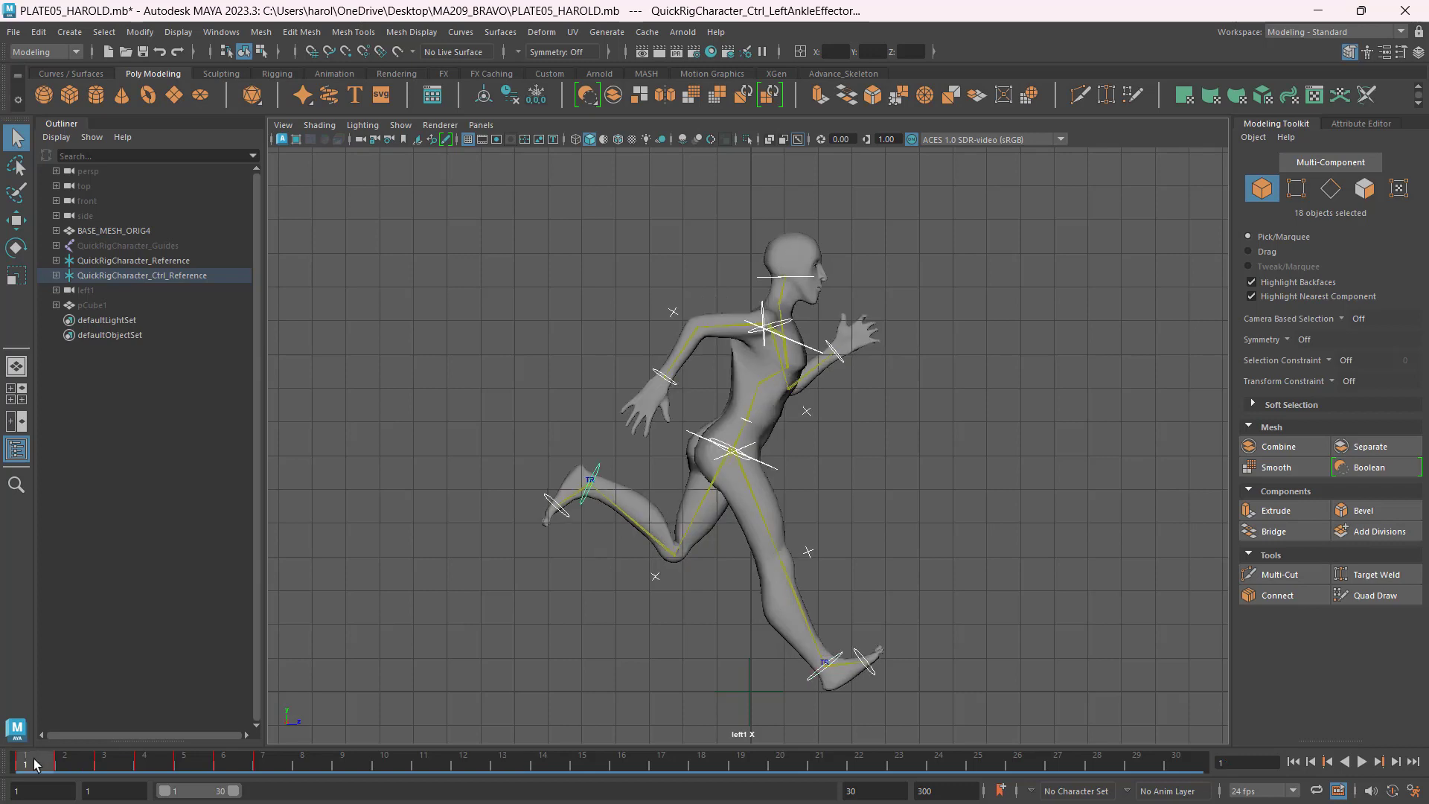
pyautogui.rightClick(35, 763)
pyautogui.click(131, 521)
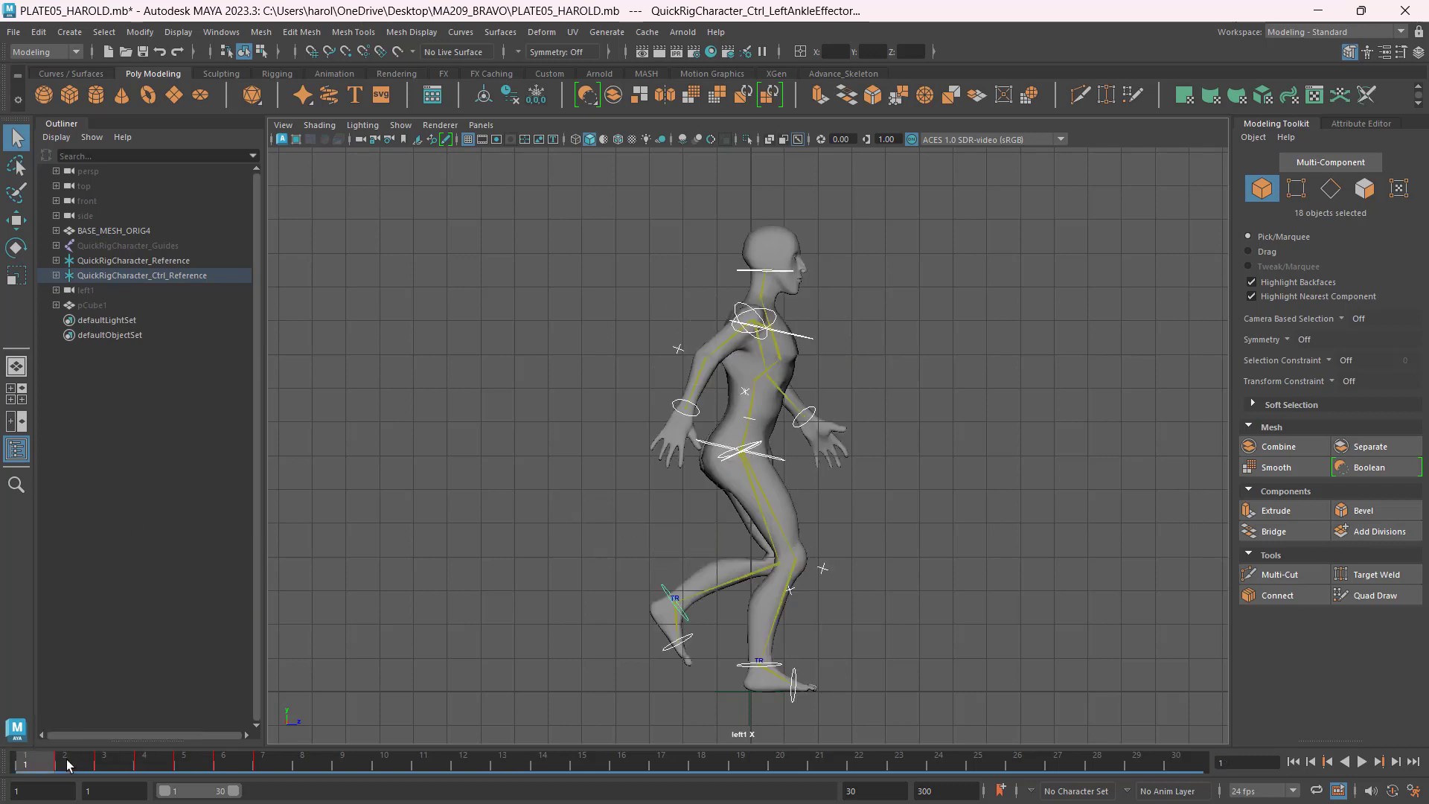
pyautogui.click(64, 763)
pyautogui.rightClick(65, 763)
pyautogui.click(144, 526)
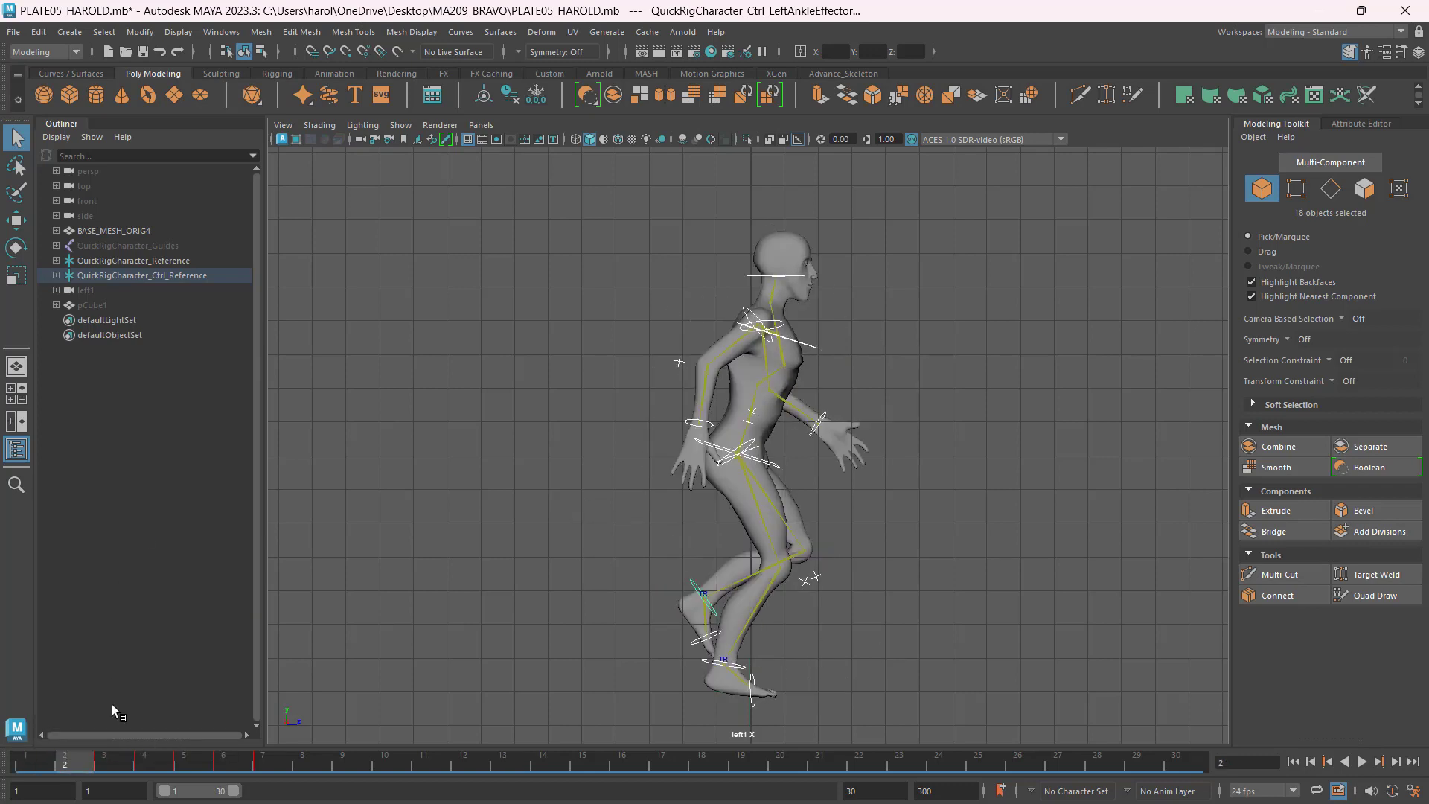
# Delete the selected rig controls' existing run keyframes at frames 3 and 4.
pyautogui.click(104, 763)
pyautogui.rightClick(103, 763)
pyautogui.click(192, 526)
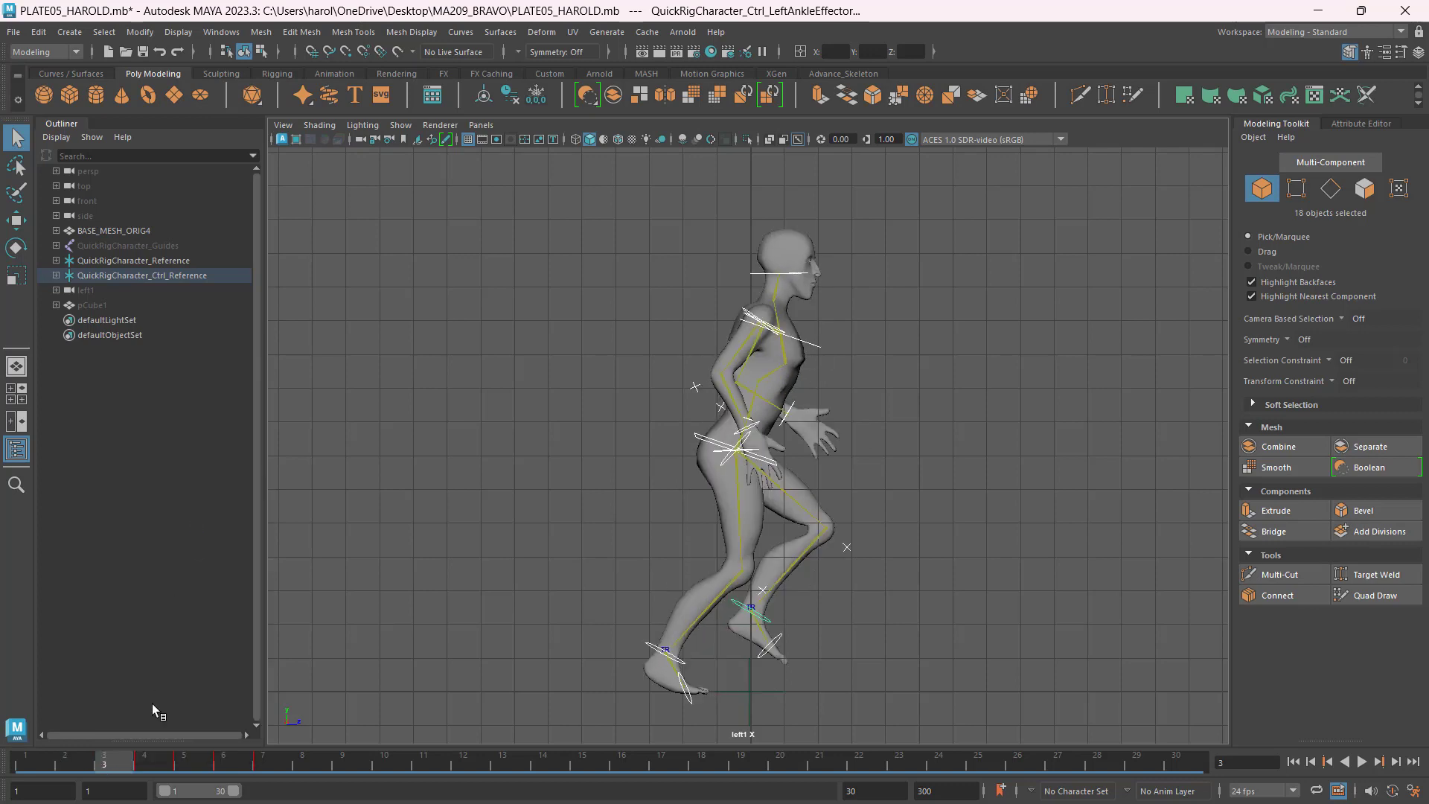
pyautogui.click(144, 763)
pyautogui.rightClick(144, 763)
pyautogui.click(233, 531)
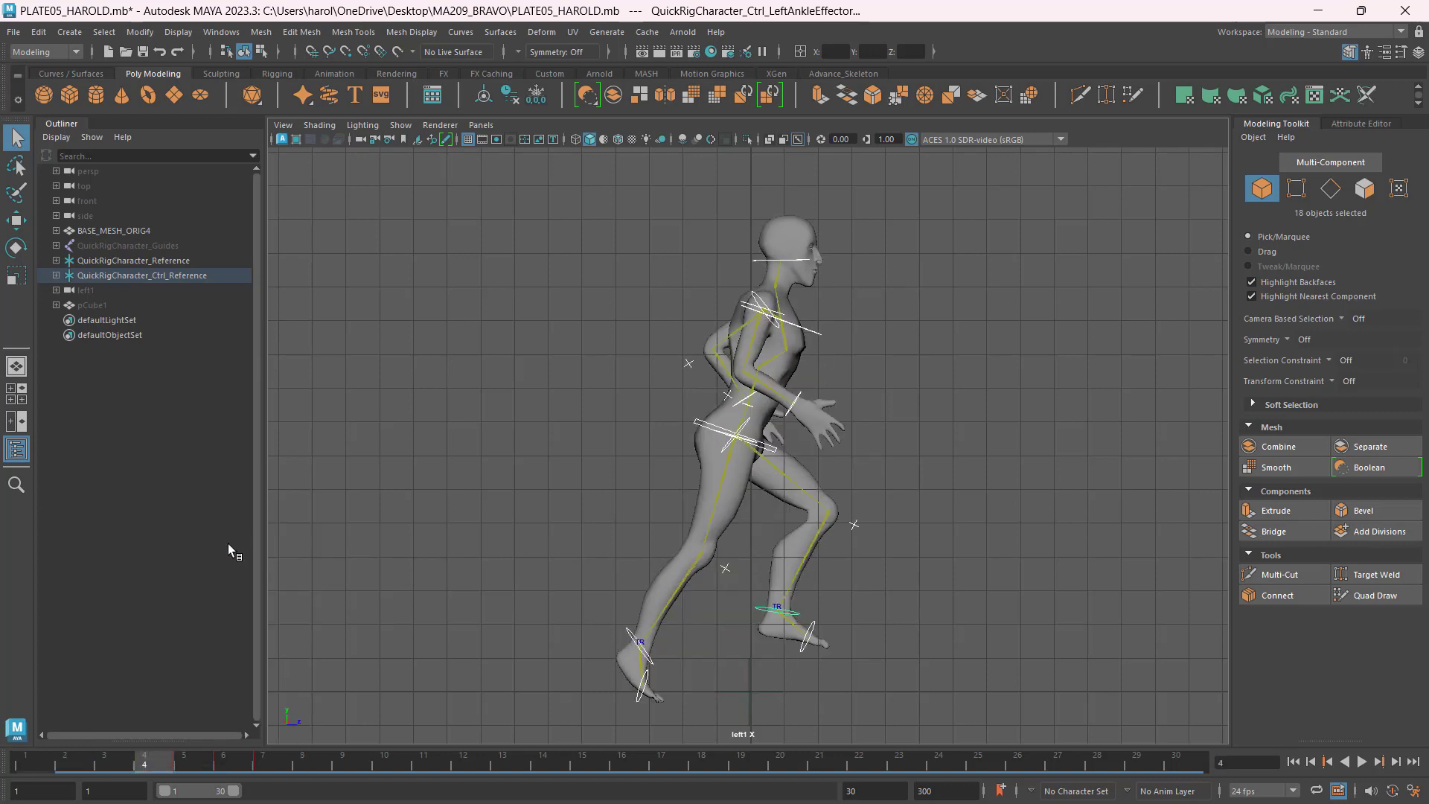
# Delete the selected rig controls' existing run keyframes at frames 5 and 6.
pyautogui.click(185, 763)
pyautogui.rightClick(188, 763)
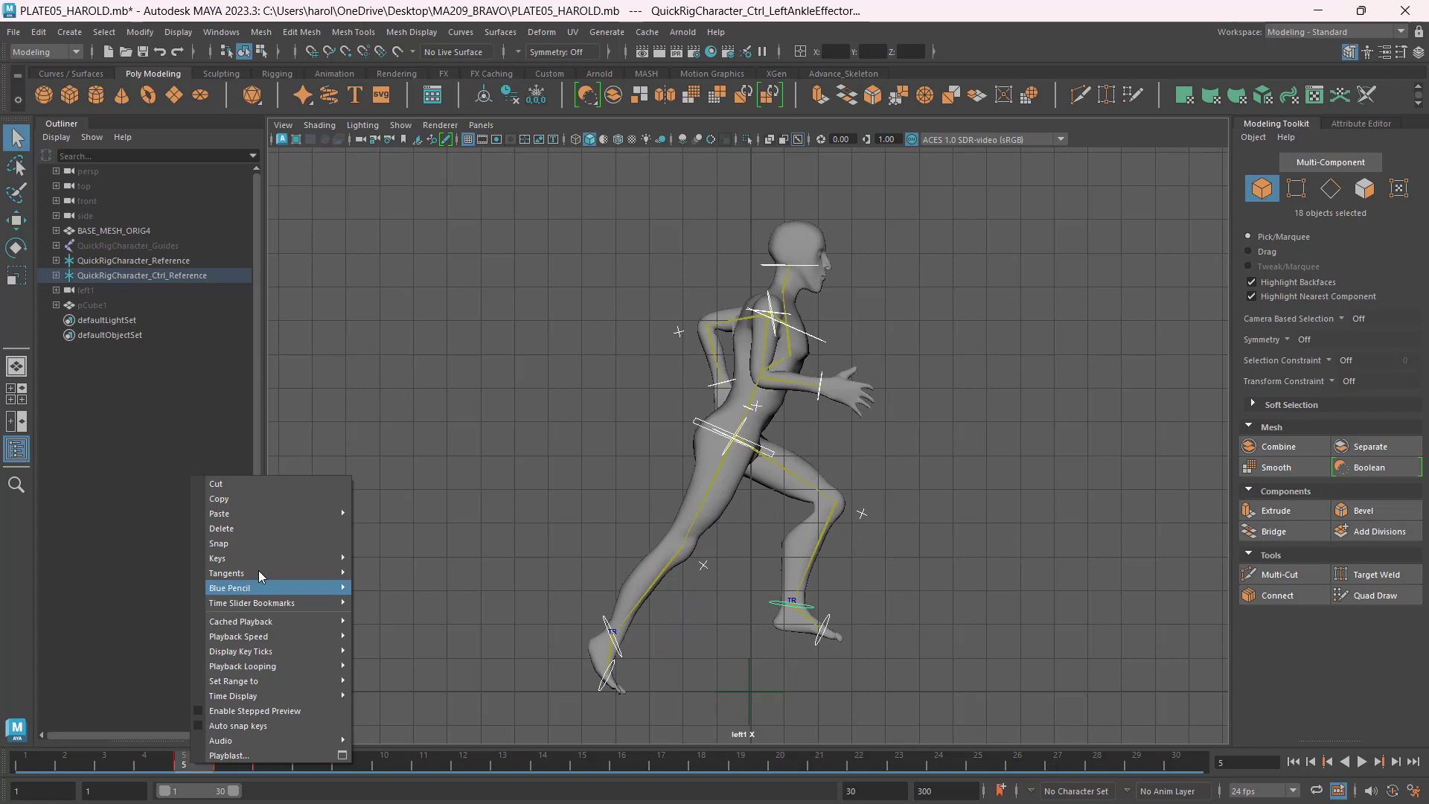
pyautogui.click(265, 529)
pyautogui.click(225, 763)
pyautogui.rightClick(226, 763)
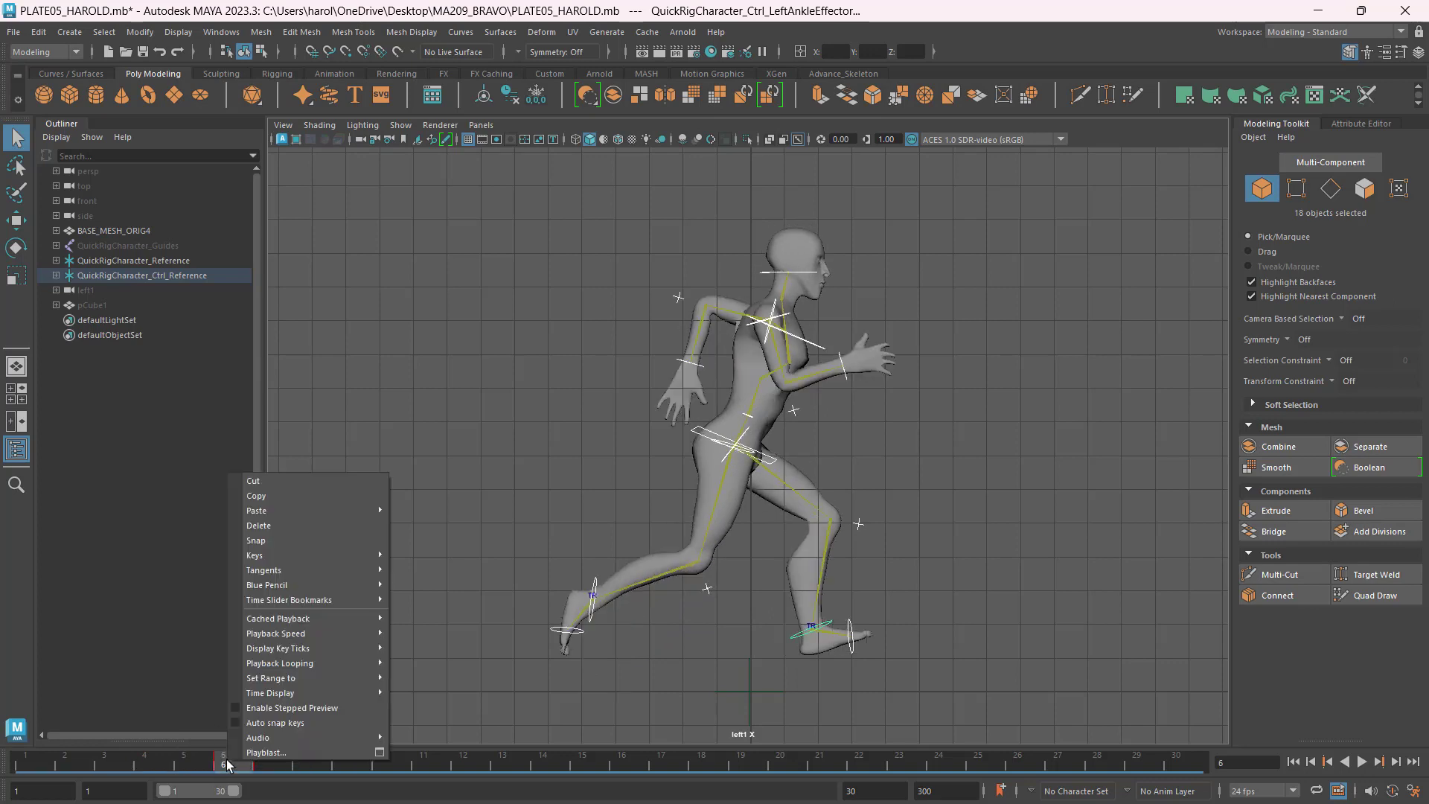
pyautogui.click(297, 527)
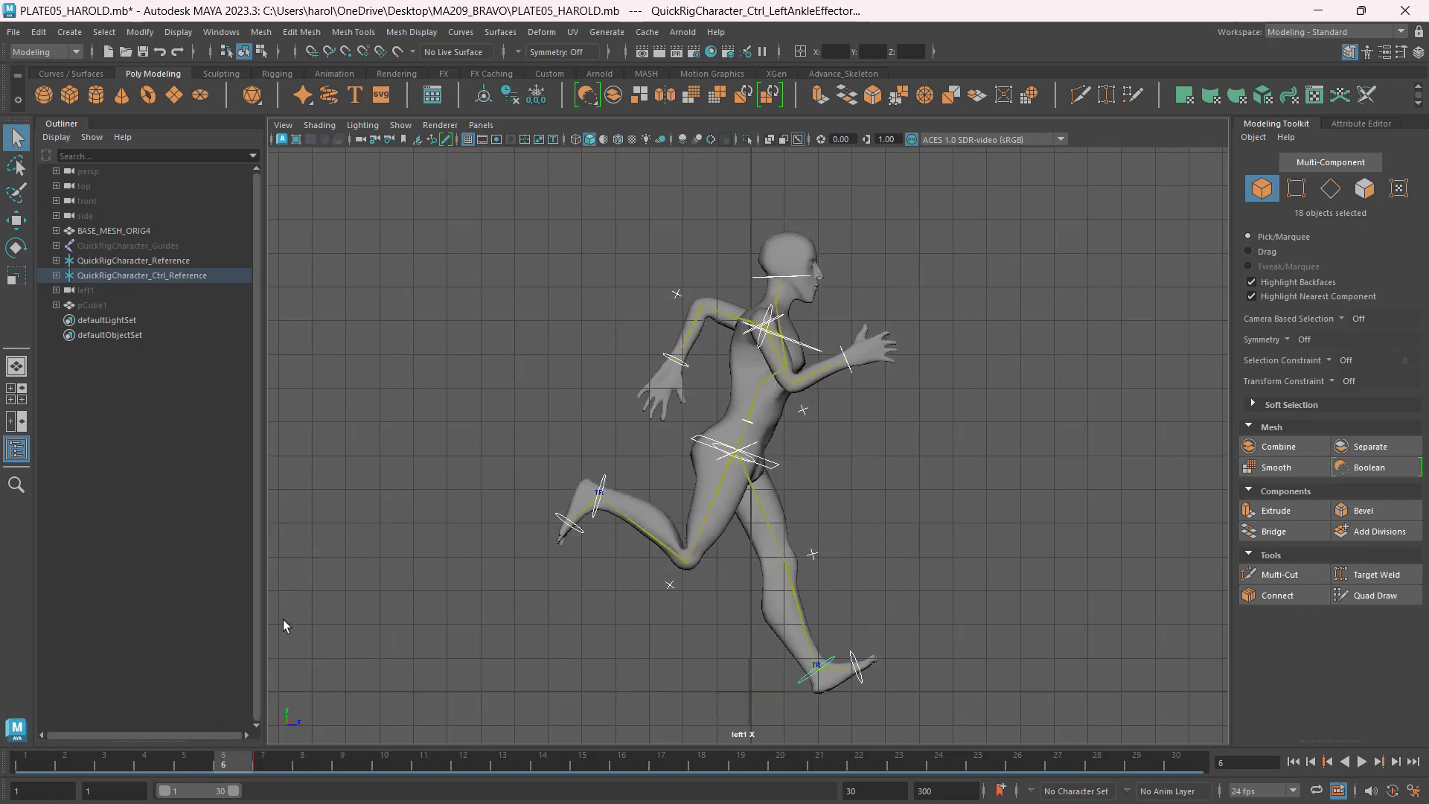
# Check the frame 7 pose against 03 SNEAK.jpg and cut the selected rig controls' keyframes at frame 7.
pyautogui.click(262, 763)
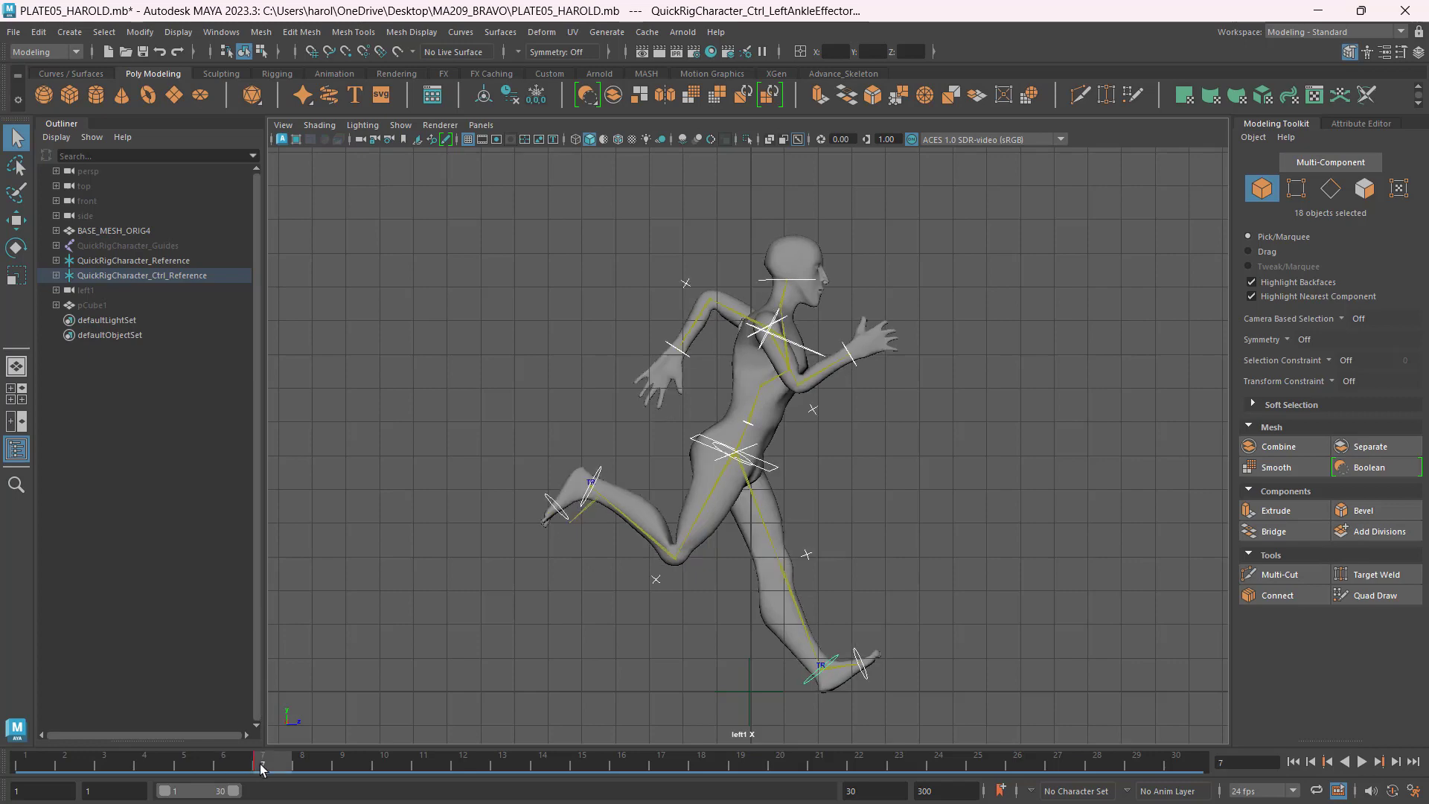
pyautogui.hotkey('alt', 'Tab')
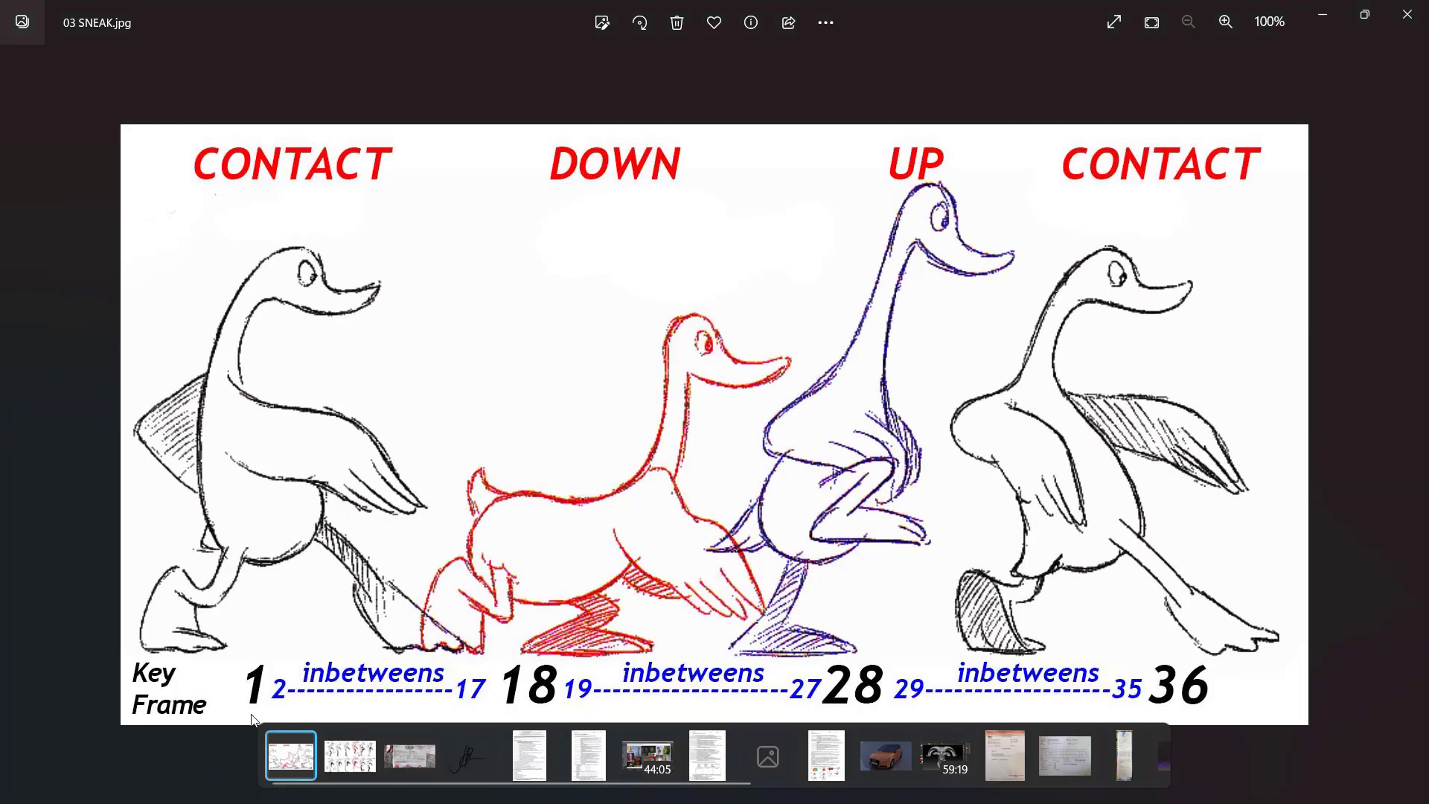
pyautogui.hotkey('alt', 'Tab')
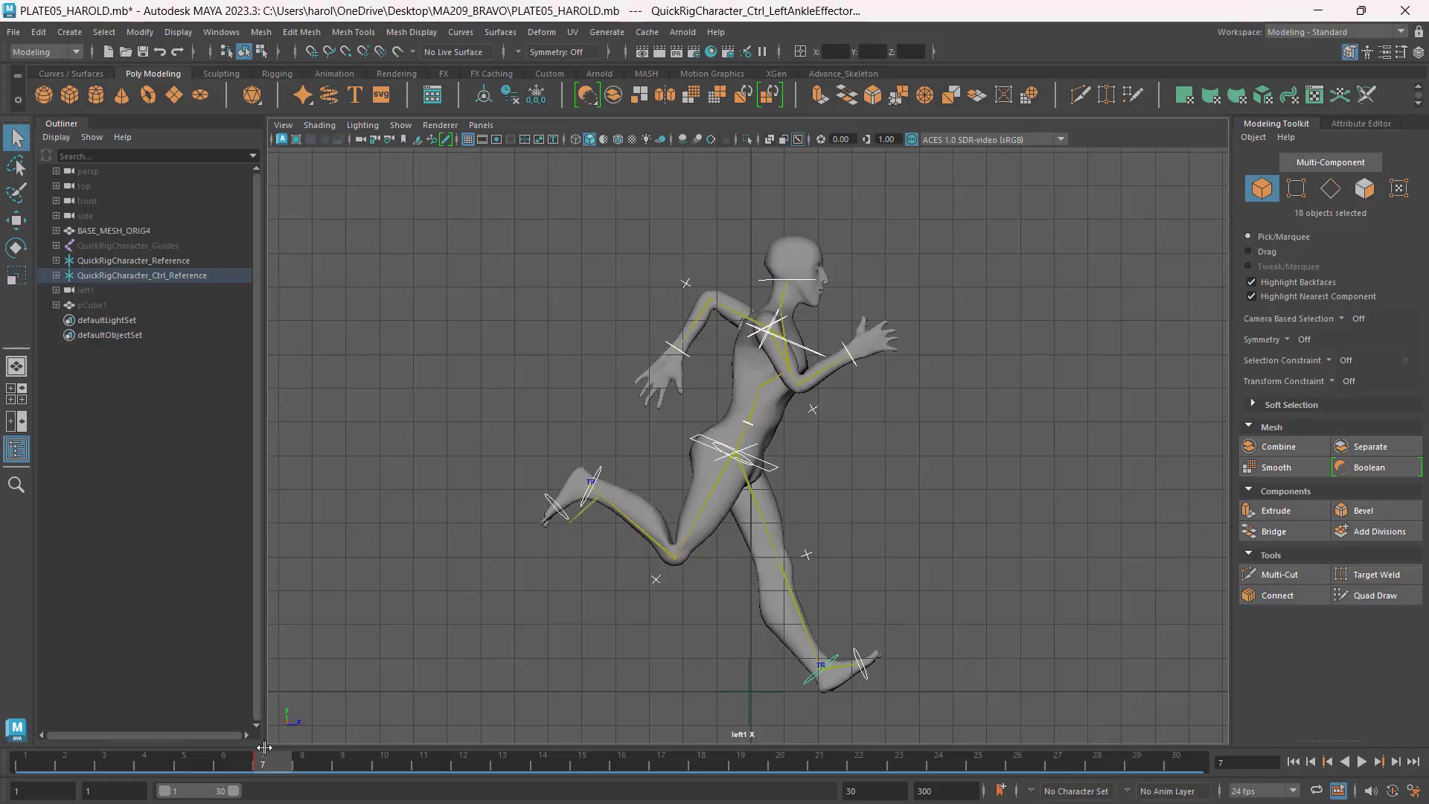
pyautogui.rightClick(263, 761)
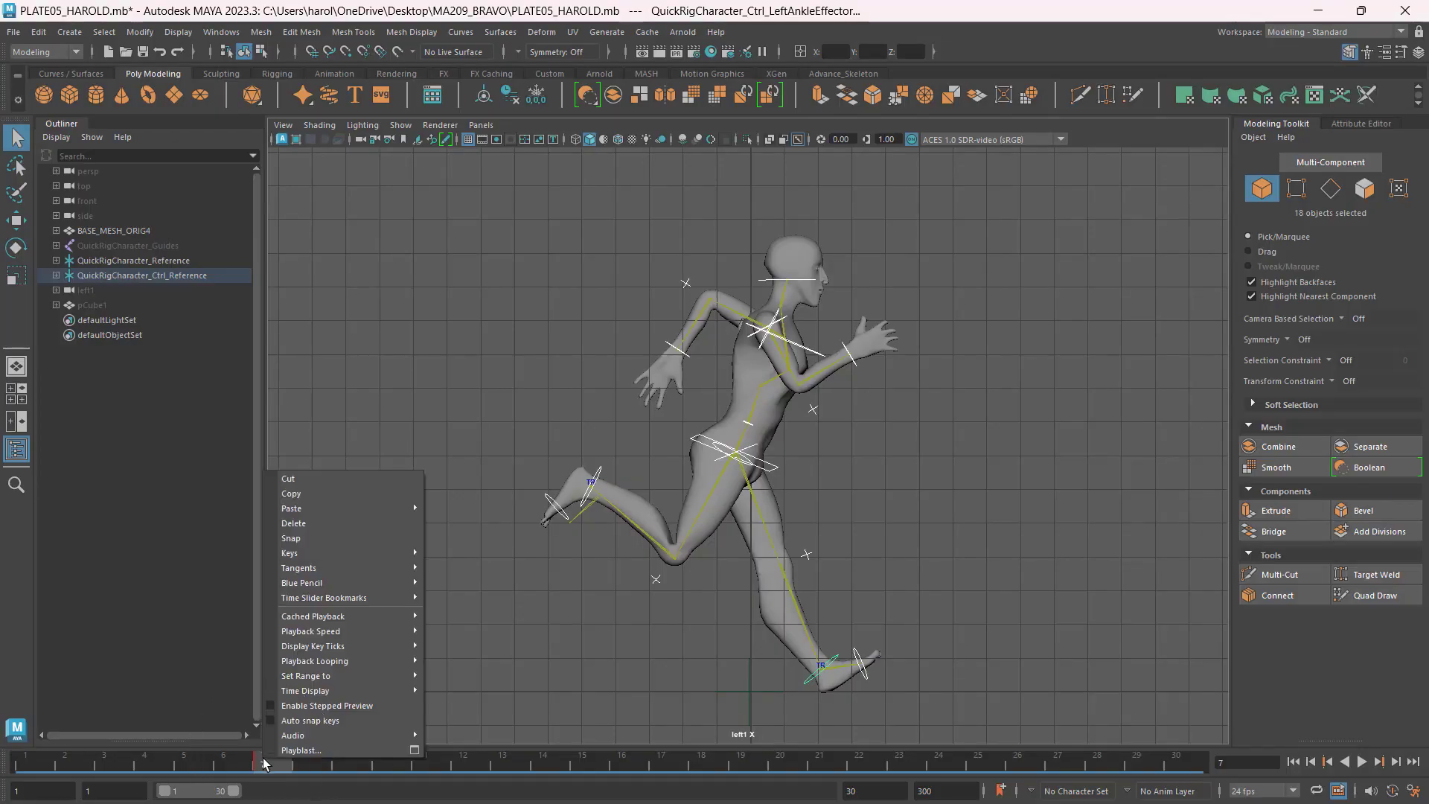
pyautogui.click(332, 481)
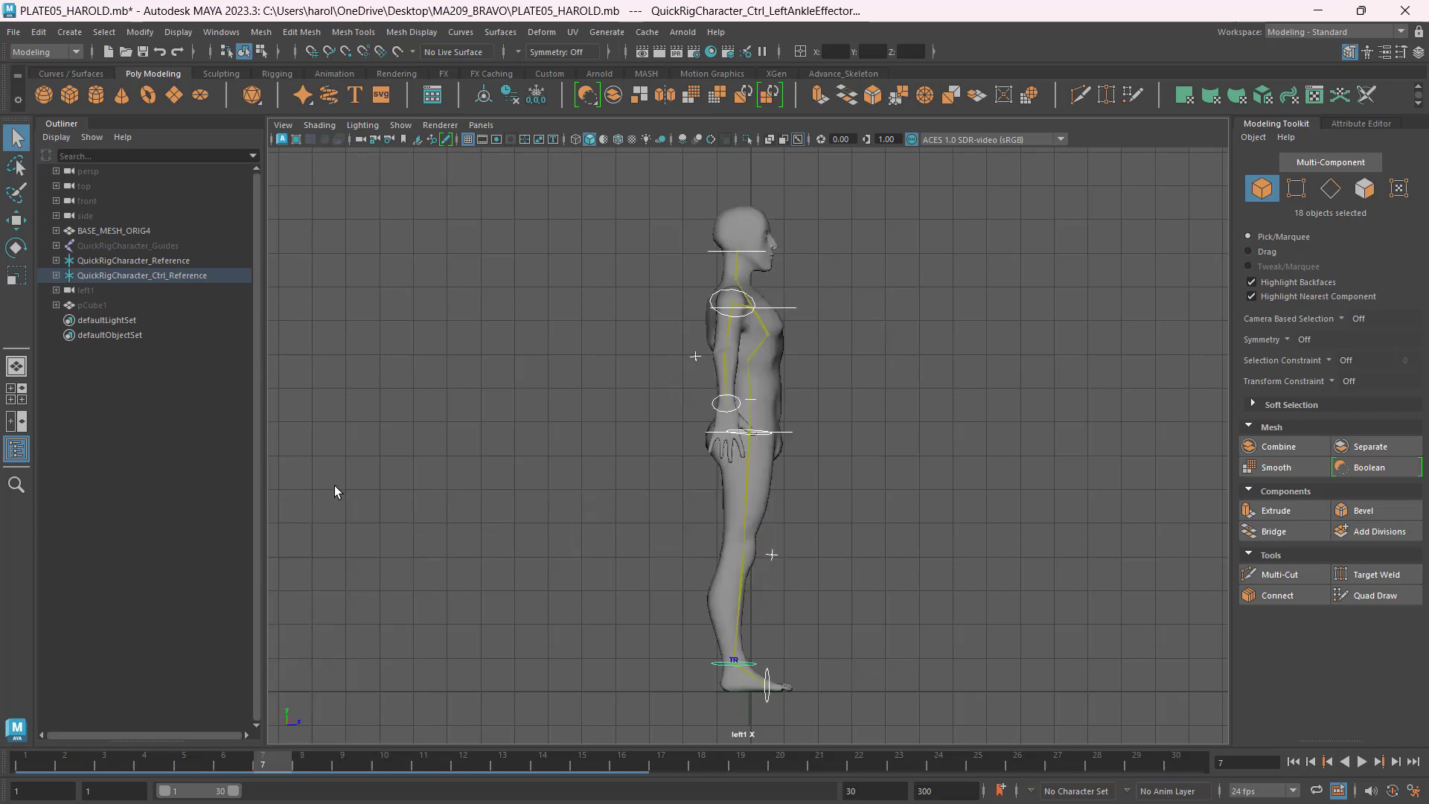
# Paste the cut pose keyframes at frame 1 and save the scene.
pyautogui.click(38, 761)
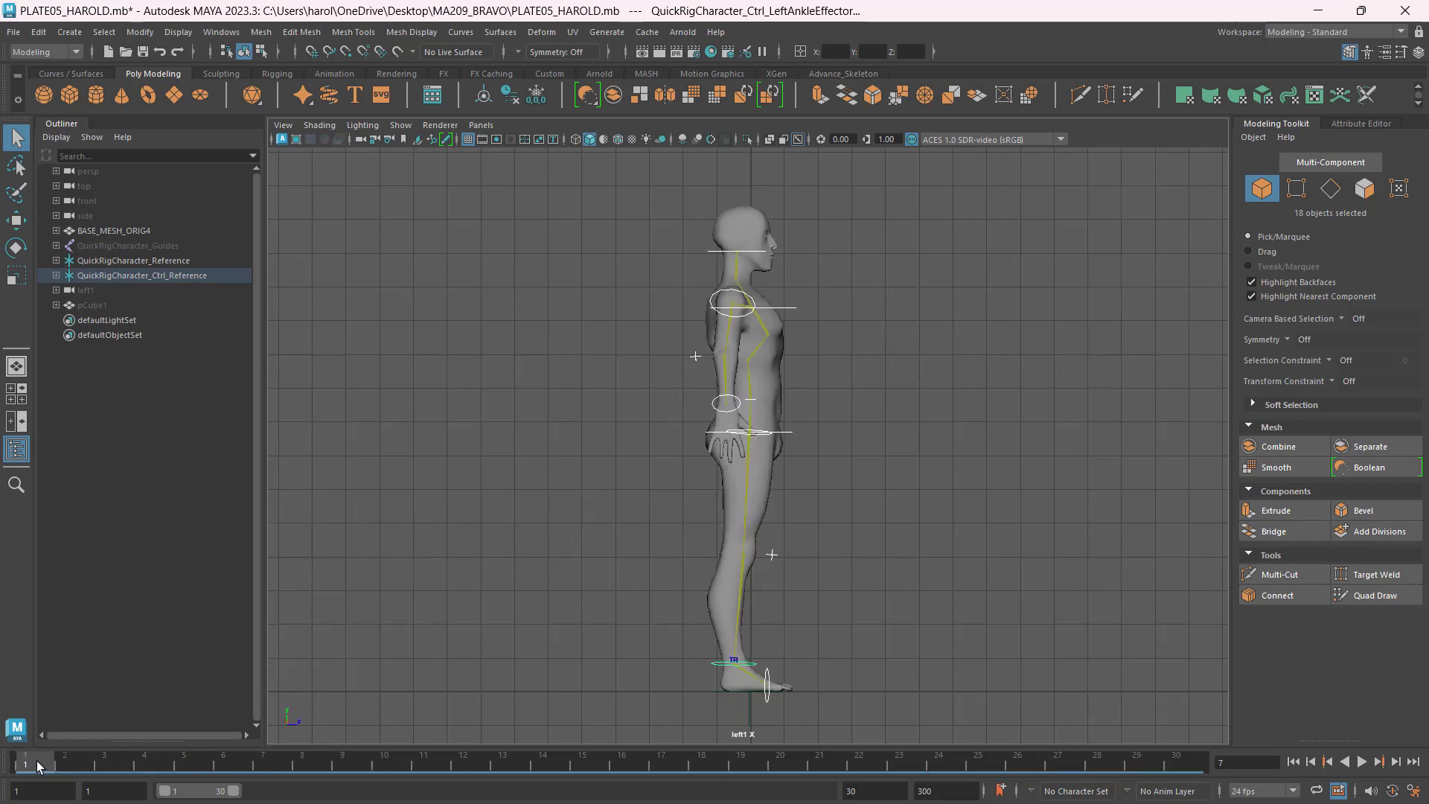
pyautogui.rightClick(33, 763)
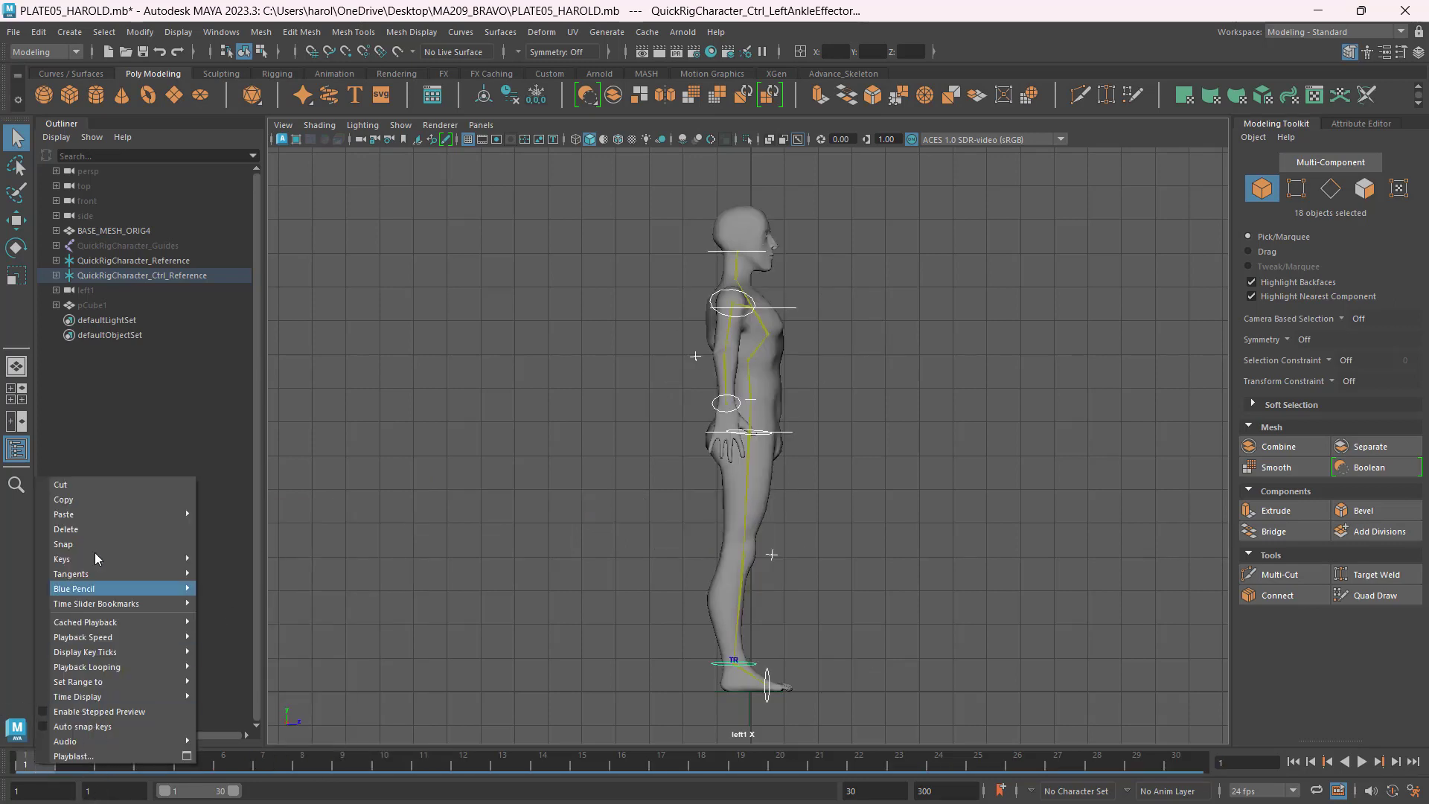
pyautogui.moveTo(111, 515)
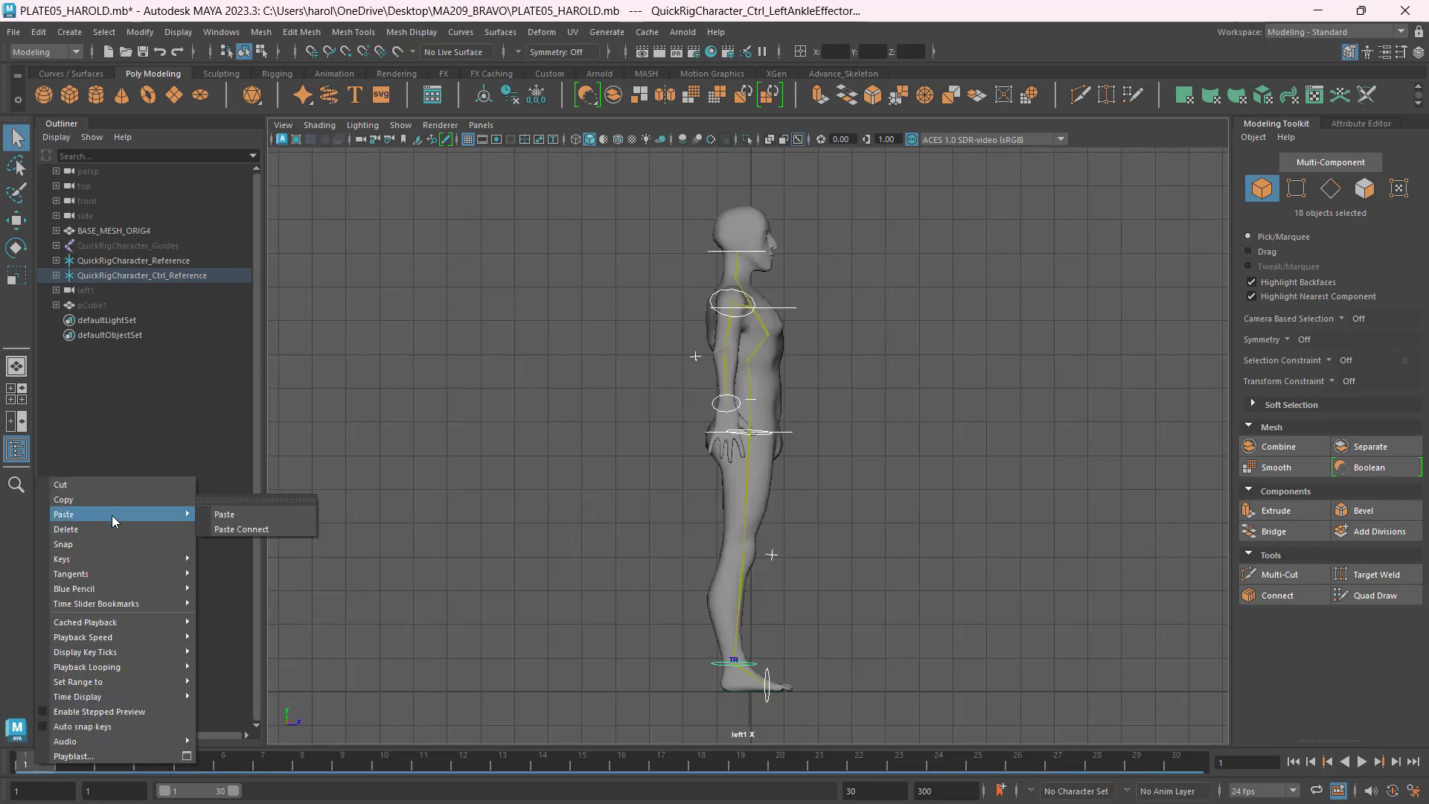
pyautogui.click(237, 515)
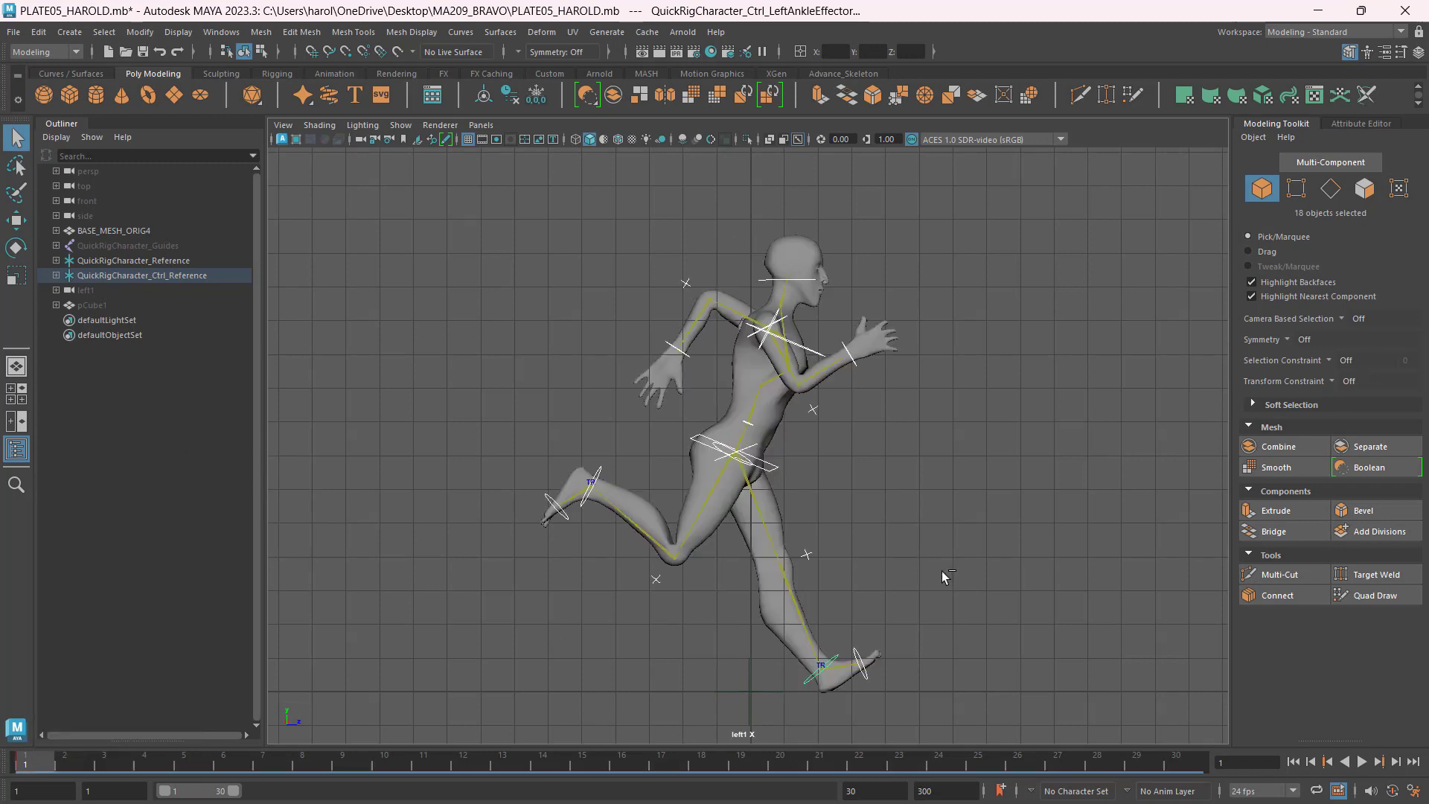
pyautogui.hotkey('ctrl', 's')
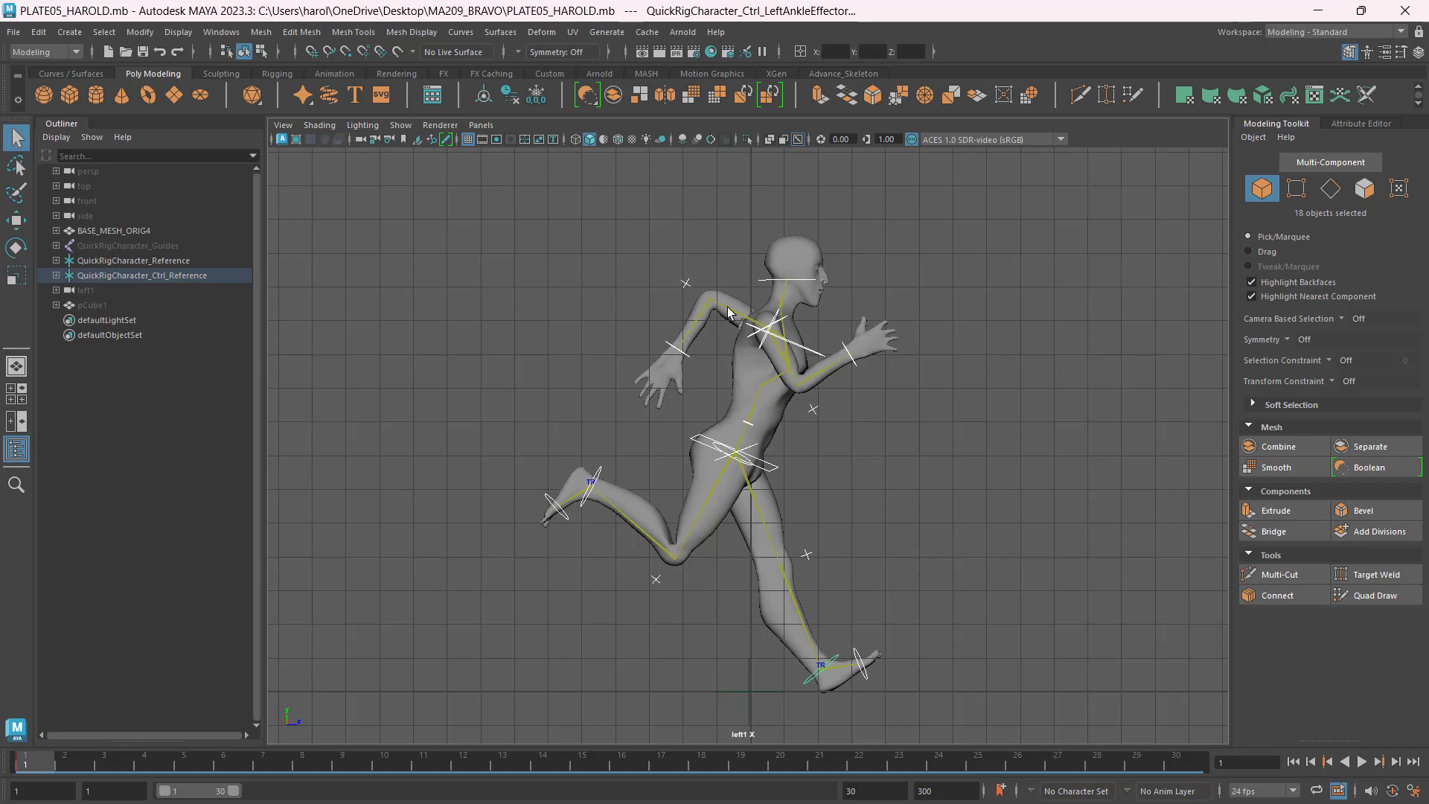
# Rotate the hips control backward at frame 1 so the torso is upright, following the first contact pose in 03 SNEAK.jpg.
pyautogui.hotkey('alt', 'Tab')
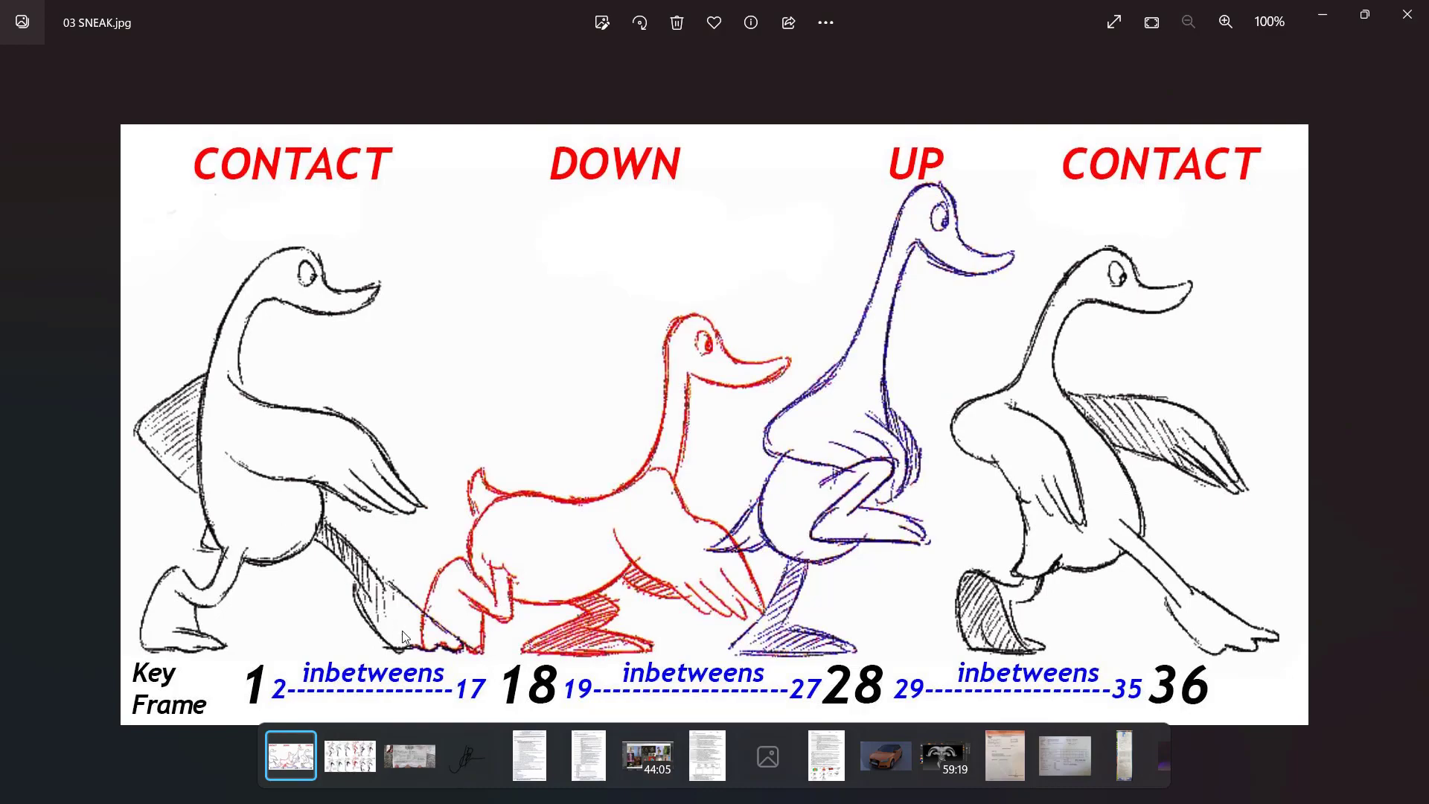
pyautogui.hotkey('alt', 'Tab')
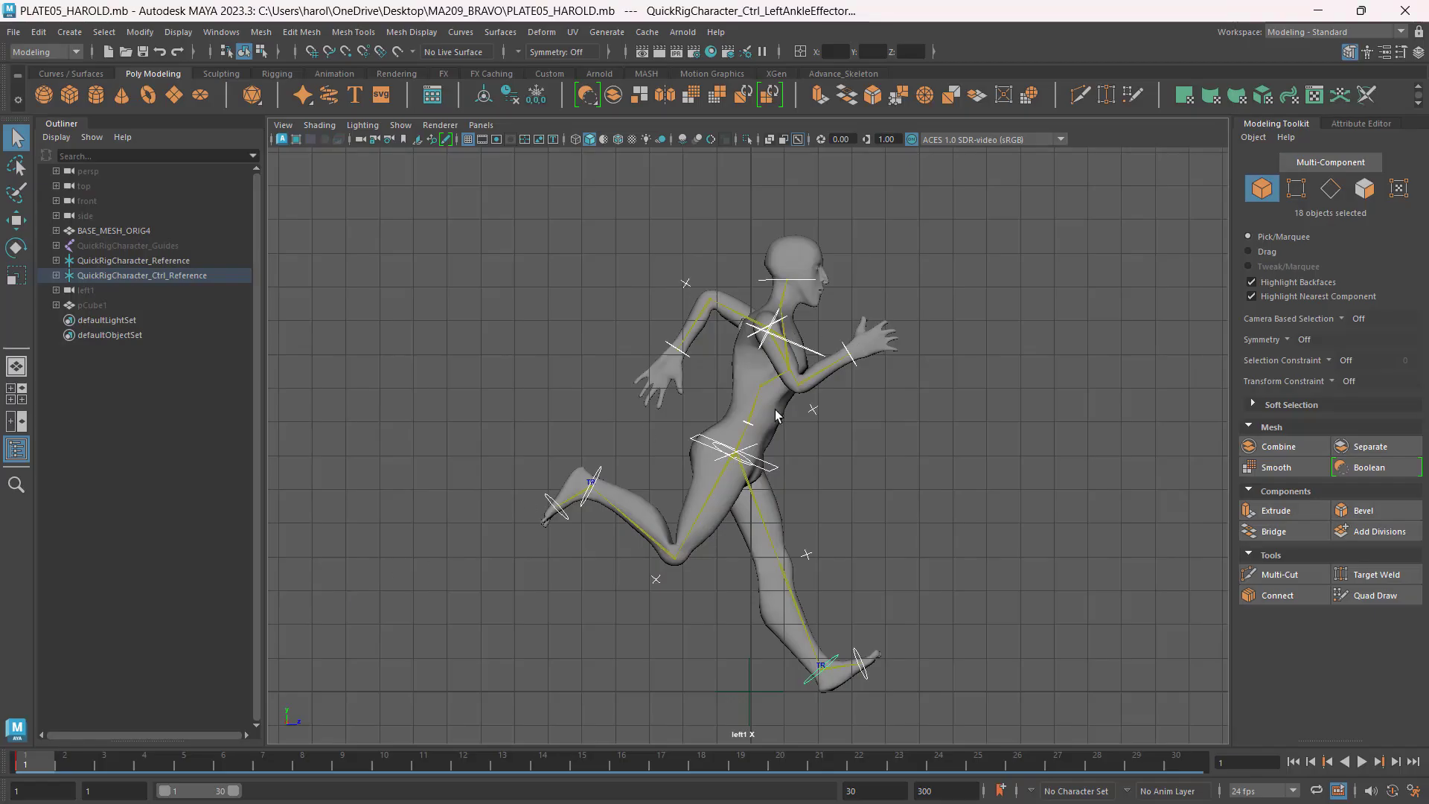
pyautogui.hotkey('alt', 'Tab')
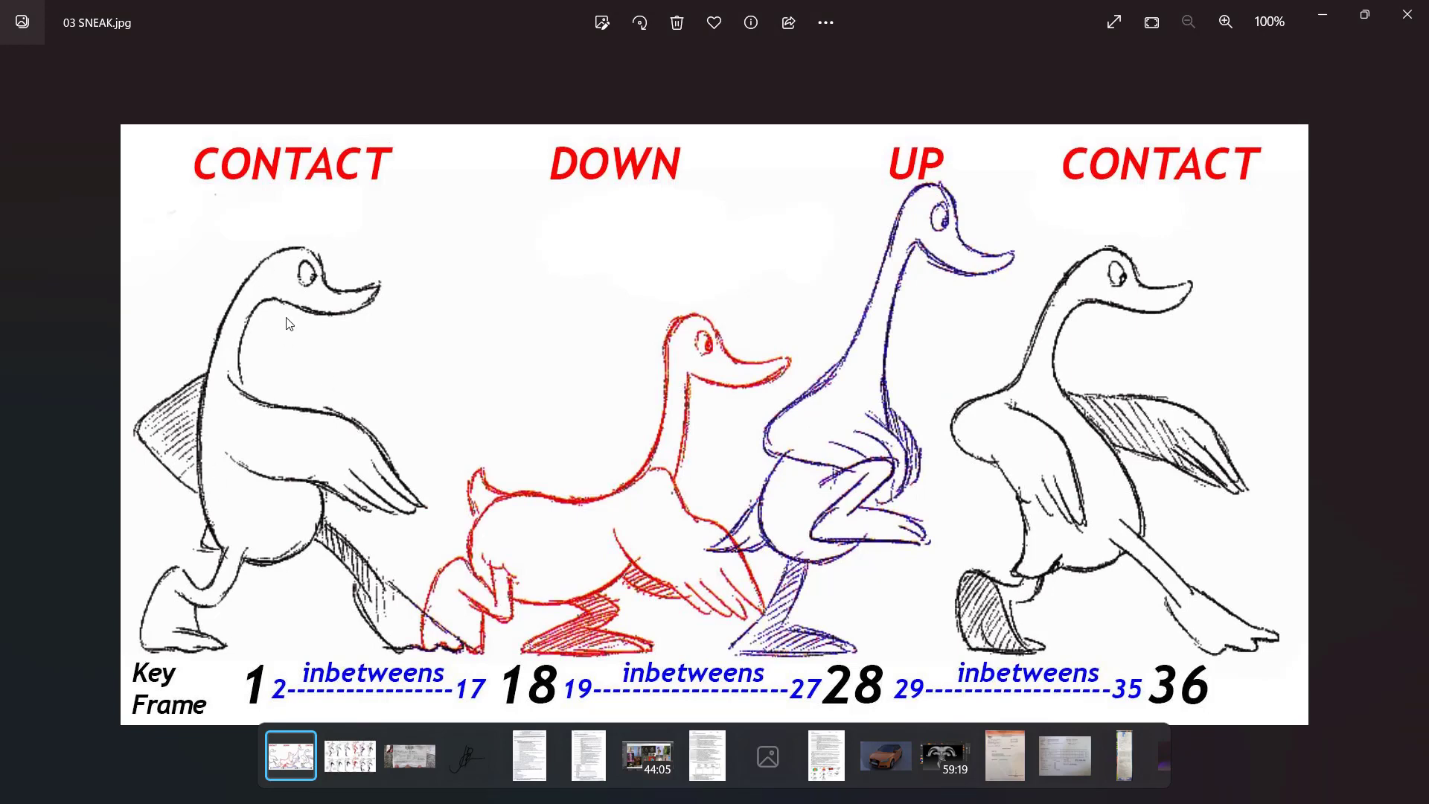
pyautogui.hotkey('alt', 'Tab')
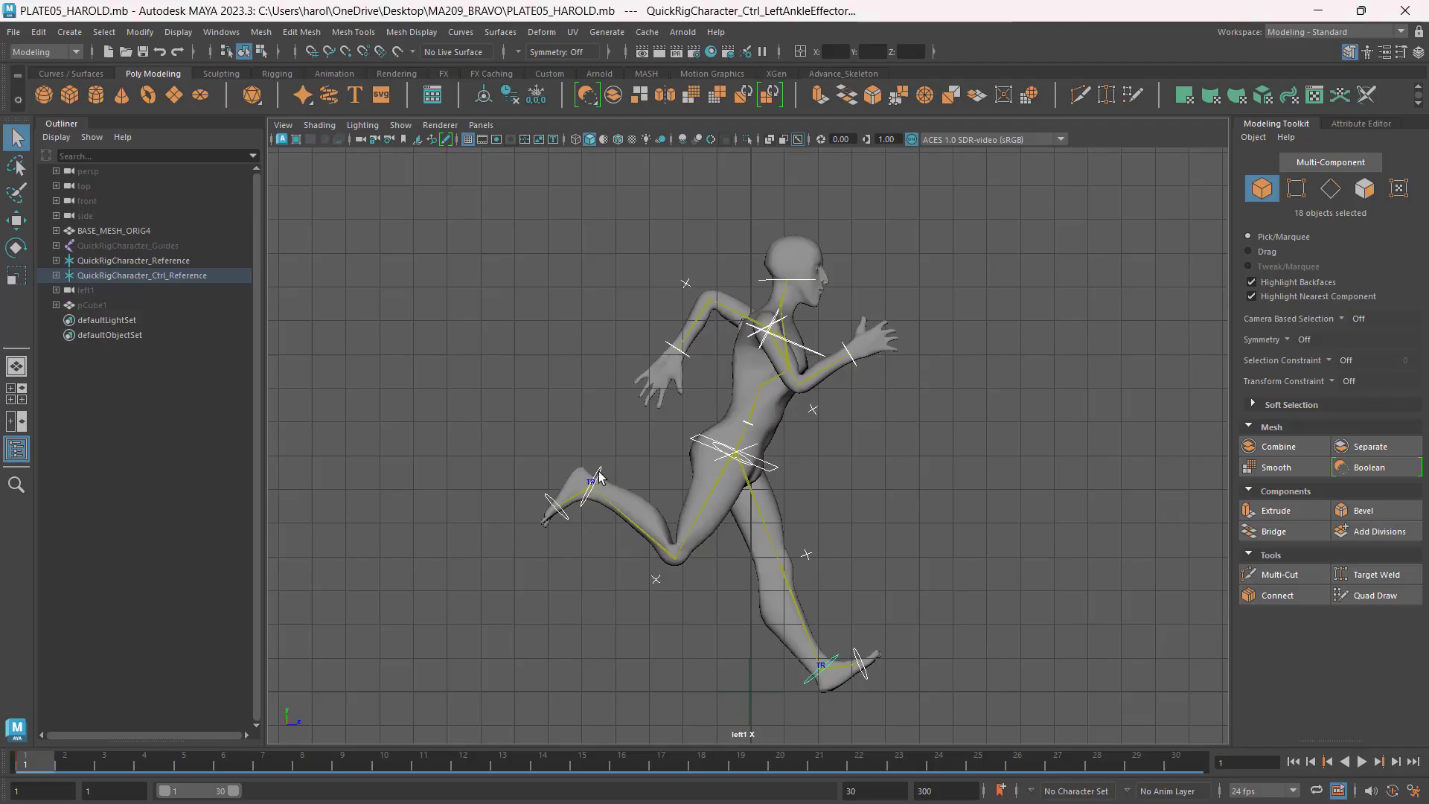
pyautogui.hotkey('alt', 'Tab')
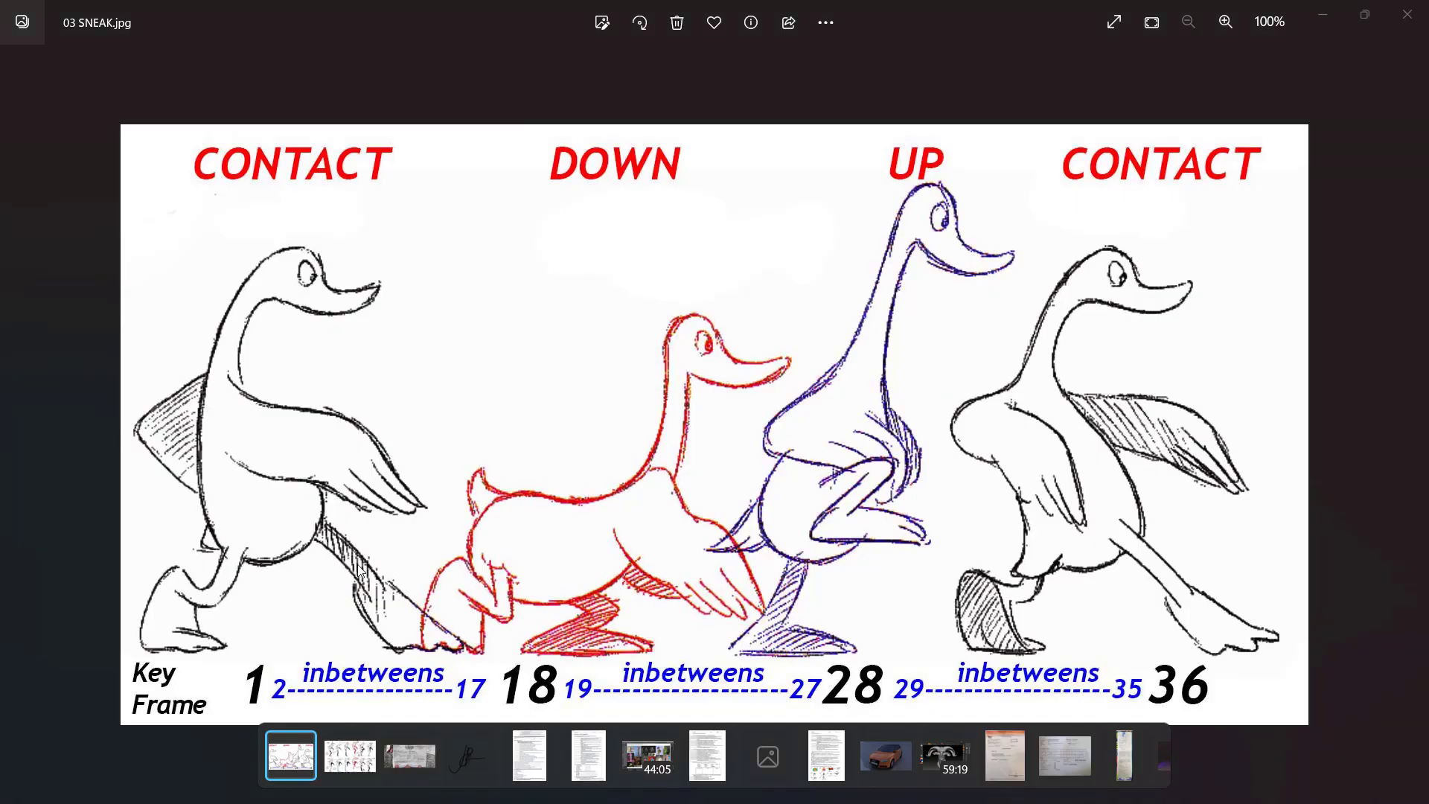
pyautogui.hotkey('alt', 'Tab')
pyautogui.click(691, 438)
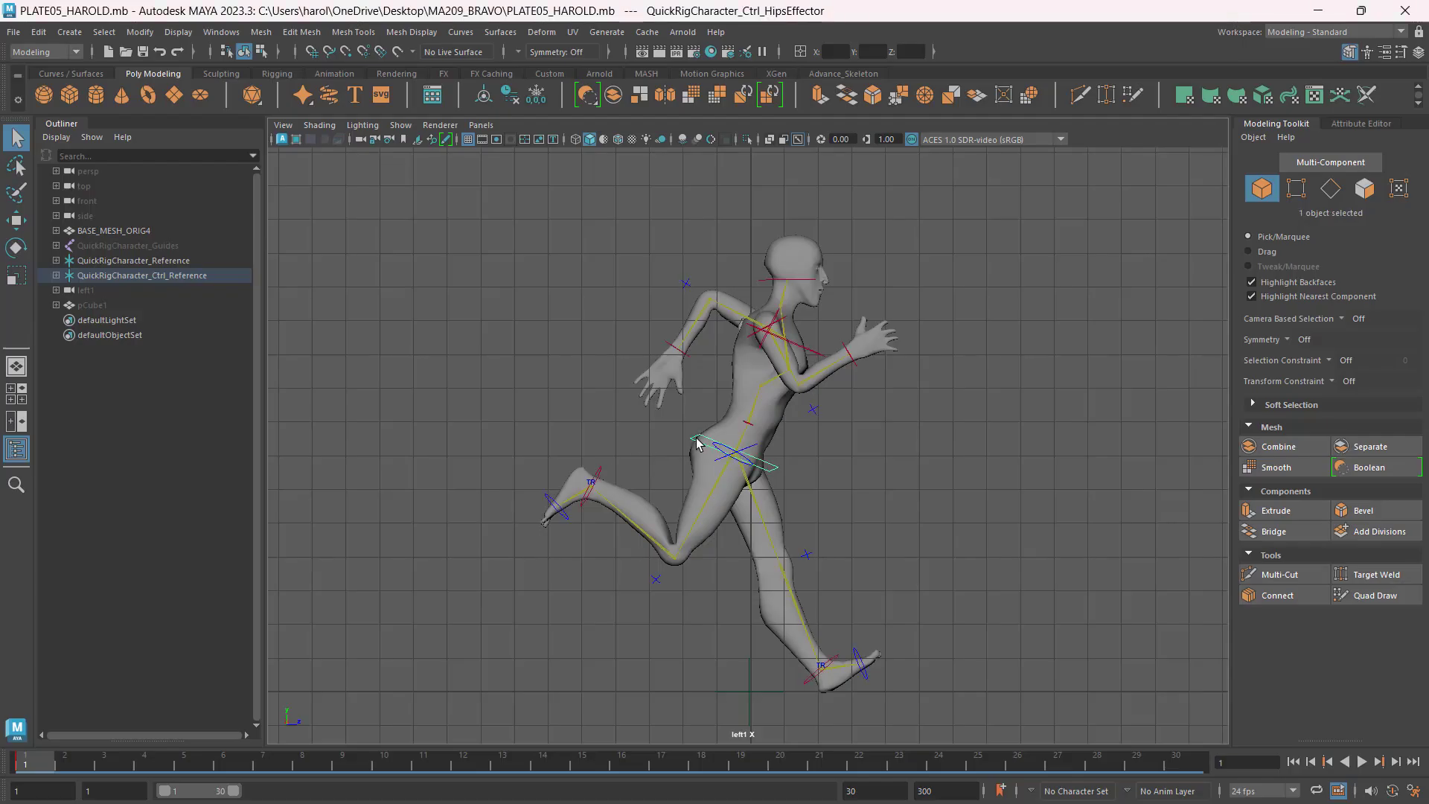
pyautogui.hotkey('alt', 'Tab')
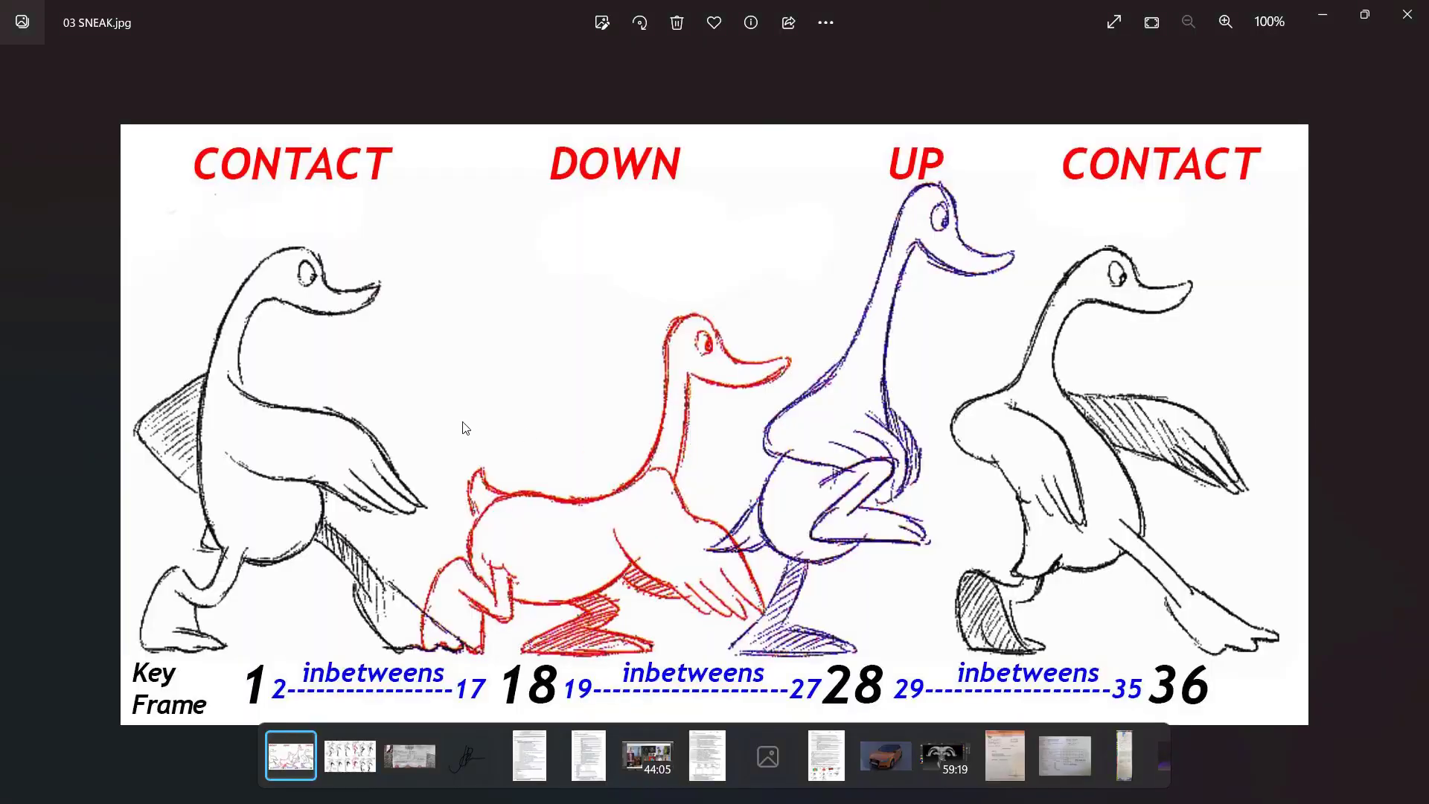
pyautogui.hotkey('alt', 'Tab')
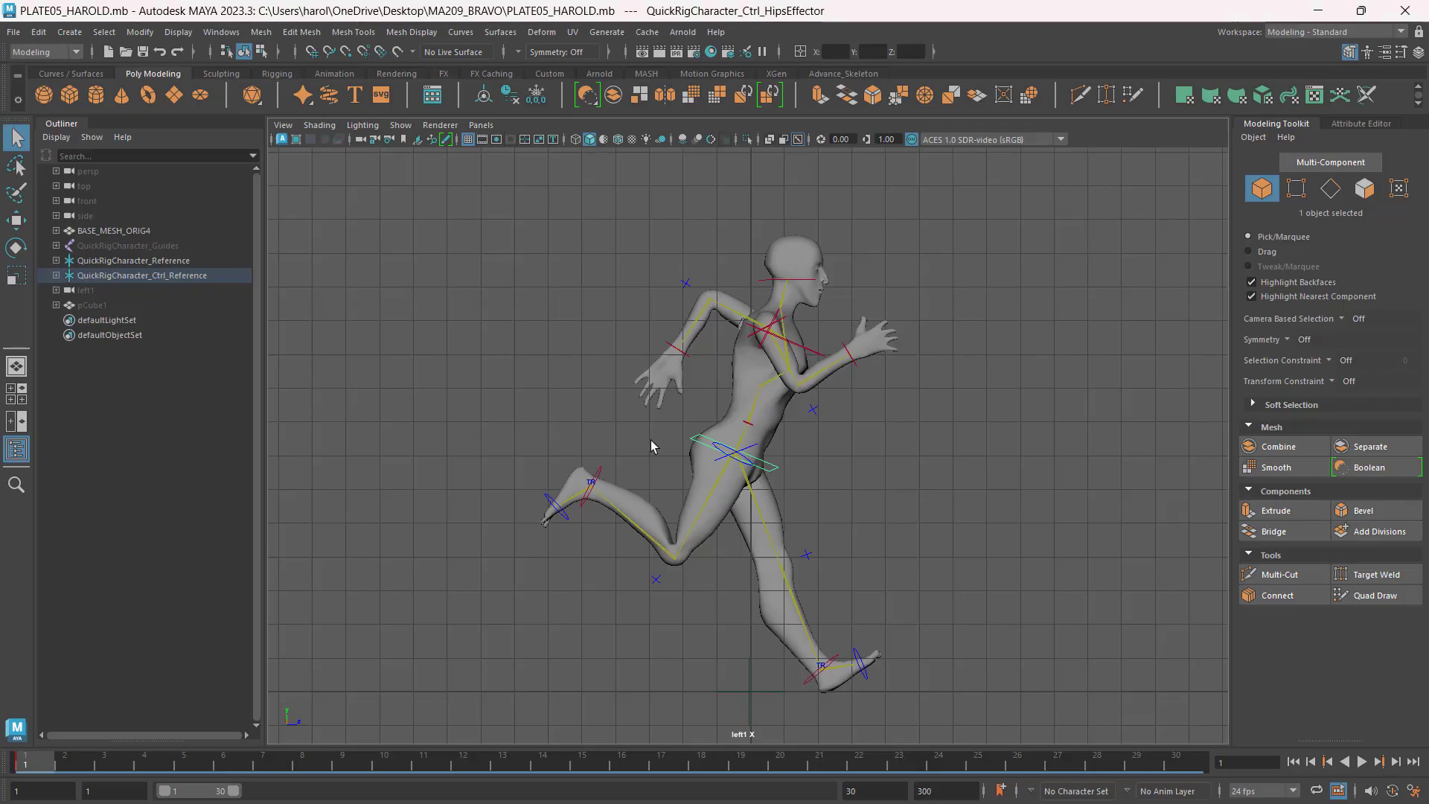
pyautogui.press('e')
pyautogui.moveTo(789, 415); pyautogui.dragTo(770, 391)
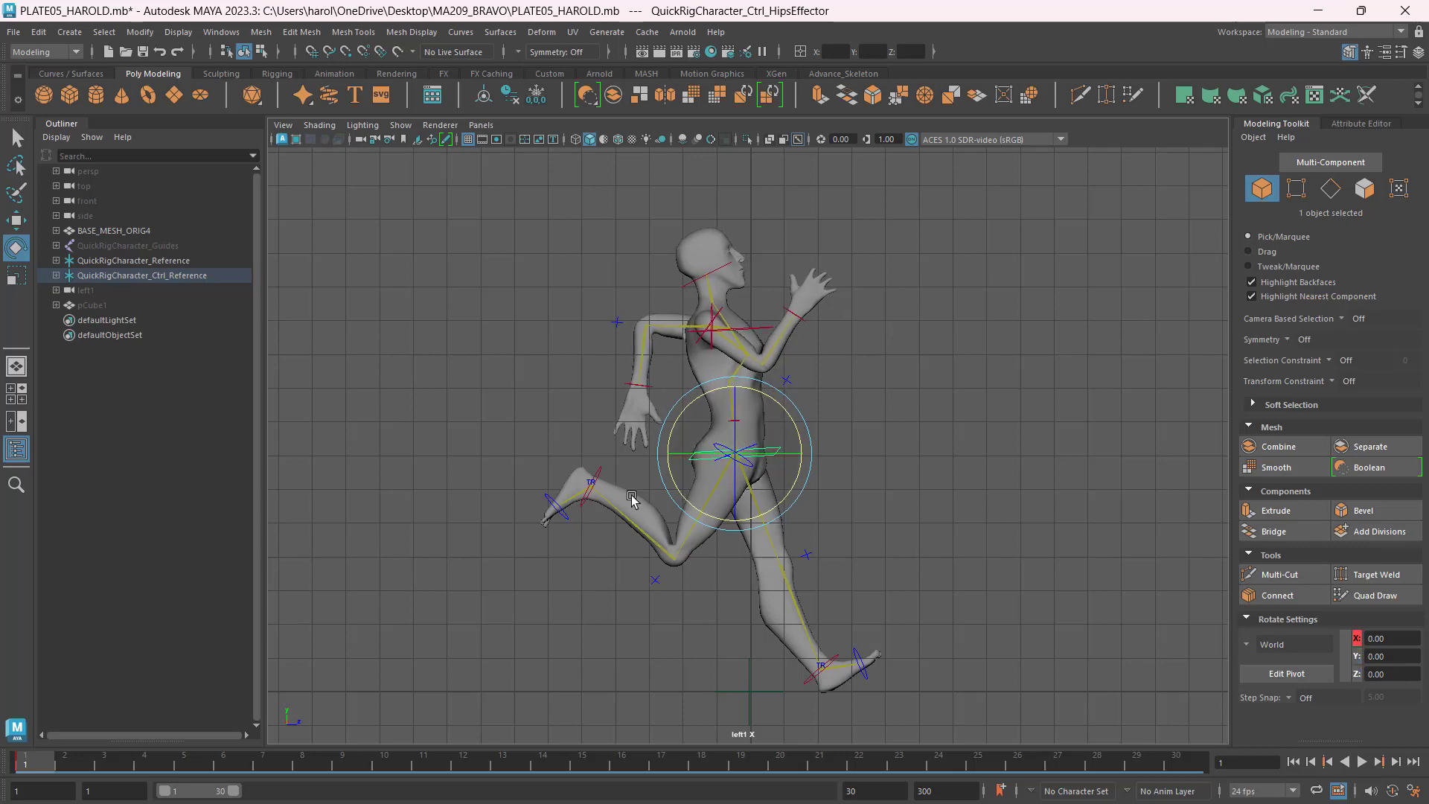
# Rotate the right ankle control and lower it to about Y 1.85 so the rear foot's toes reach the ground.
pyautogui.click(591, 483)
pyautogui.press('w')
pyautogui.moveTo(591, 428); pyautogui.dragTo(566, 456)
pyautogui.press('e')
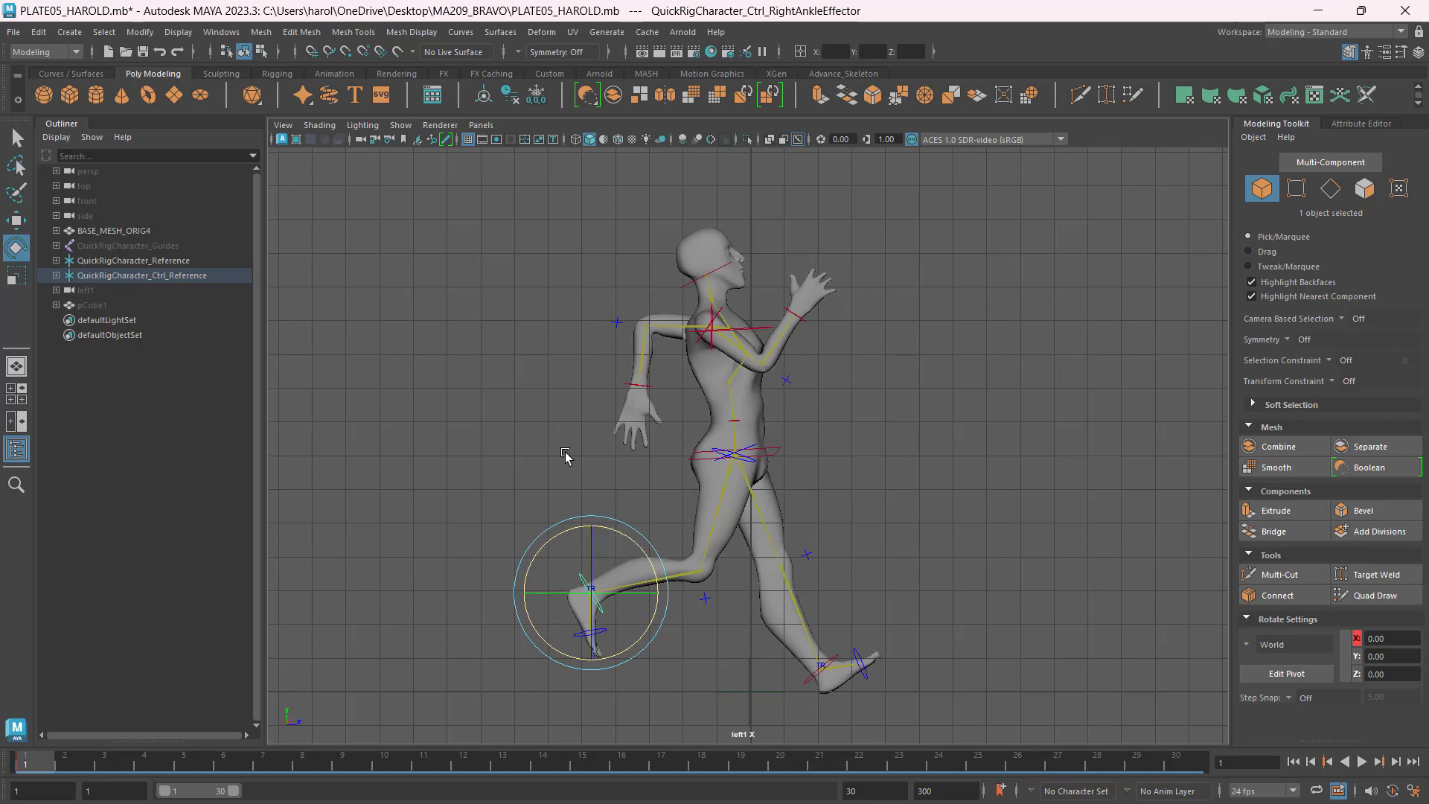
pyautogui.press('w')
pyautogui.moveTo(592, 525); pyautogui.dragTo(591, 566)
pyautogui.hotkey('alt', 'Tab')
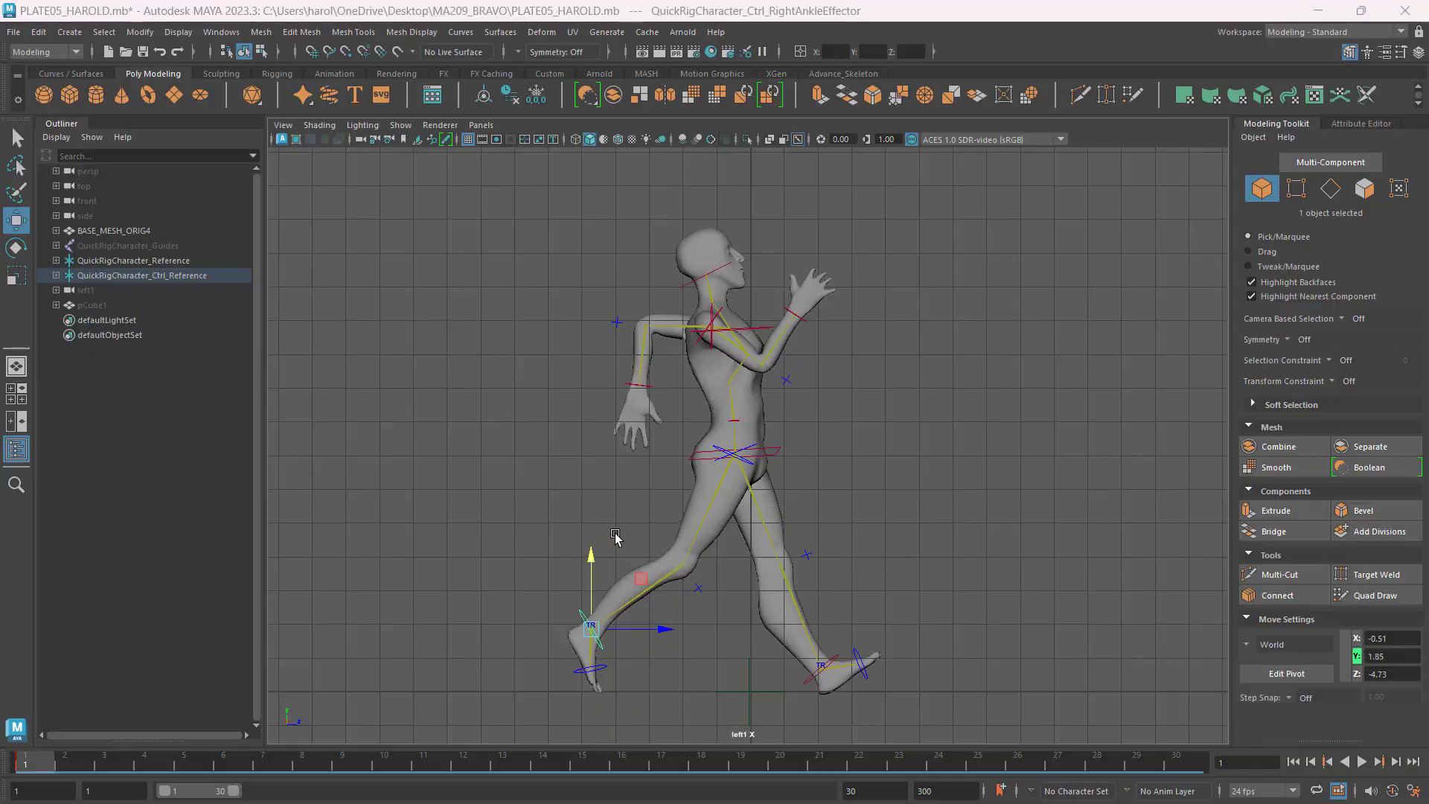
pyautogui.hotkey('alt', 'Tab')
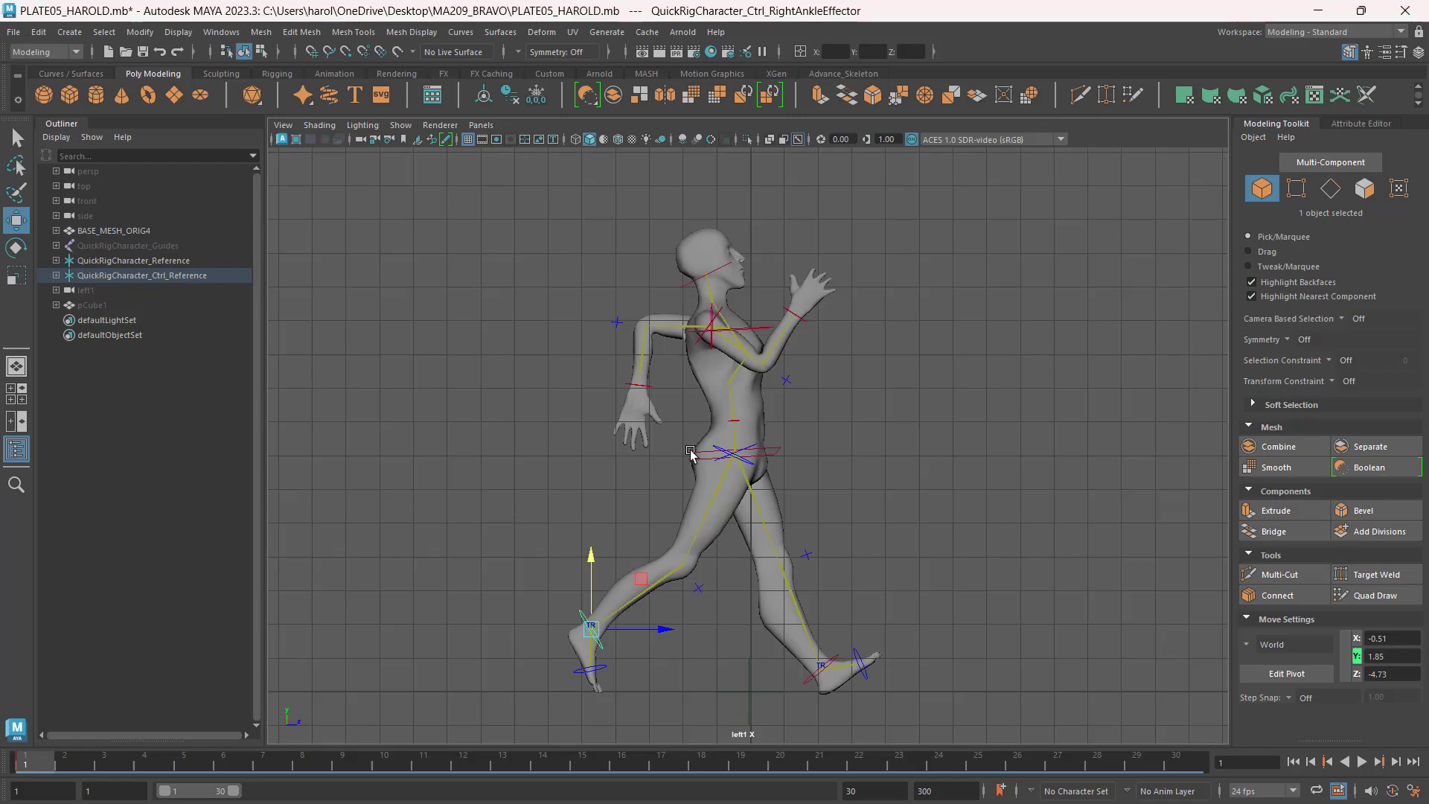
# Lower the hips control to about Y 6.55 so the knees bend as in the sneak contact pose.
pyautogui.click(691, 453)
pyautogui.moveTo(731, 409); pyautogui.dragTo(731, 421)
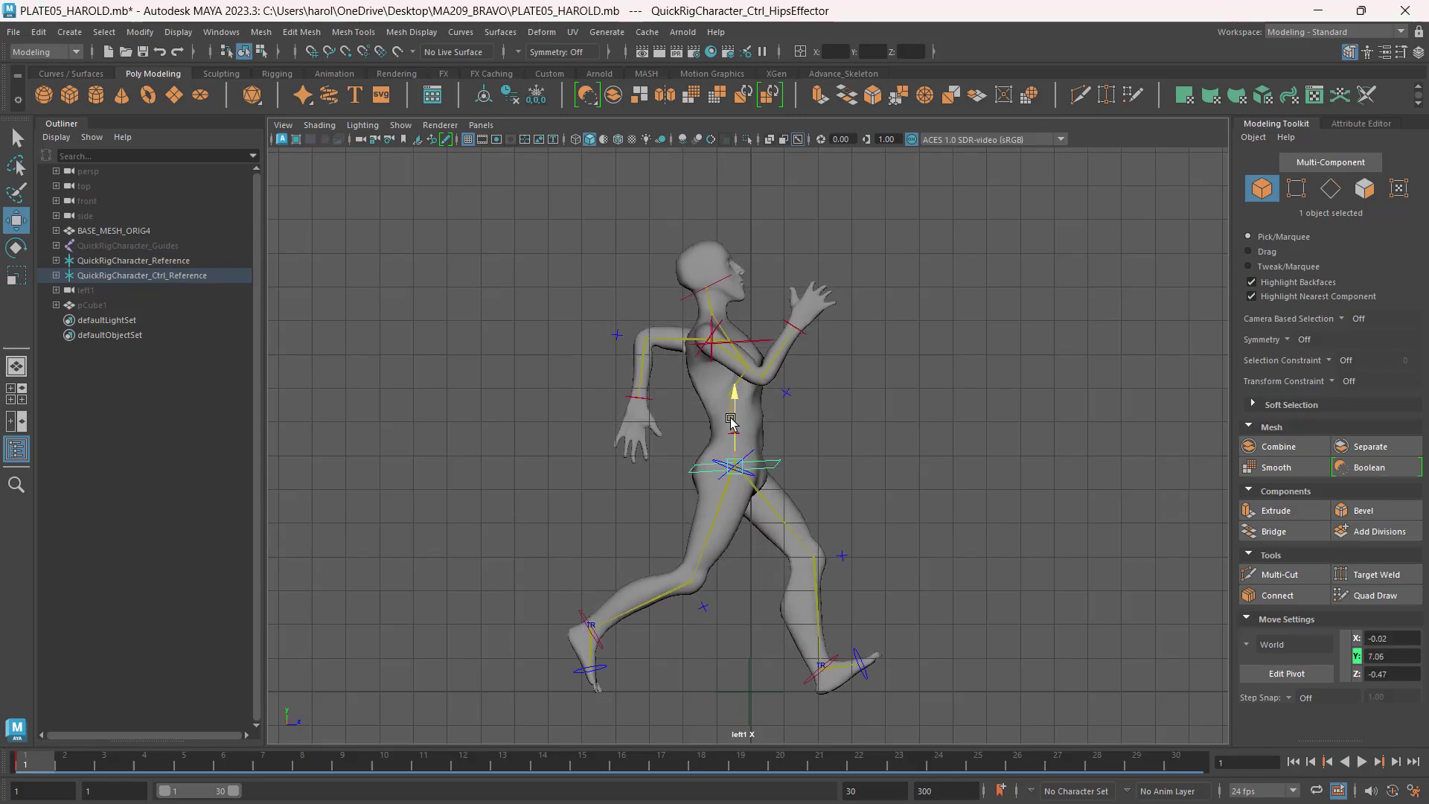
pyautogui.hotkey('alt', 'Tab')
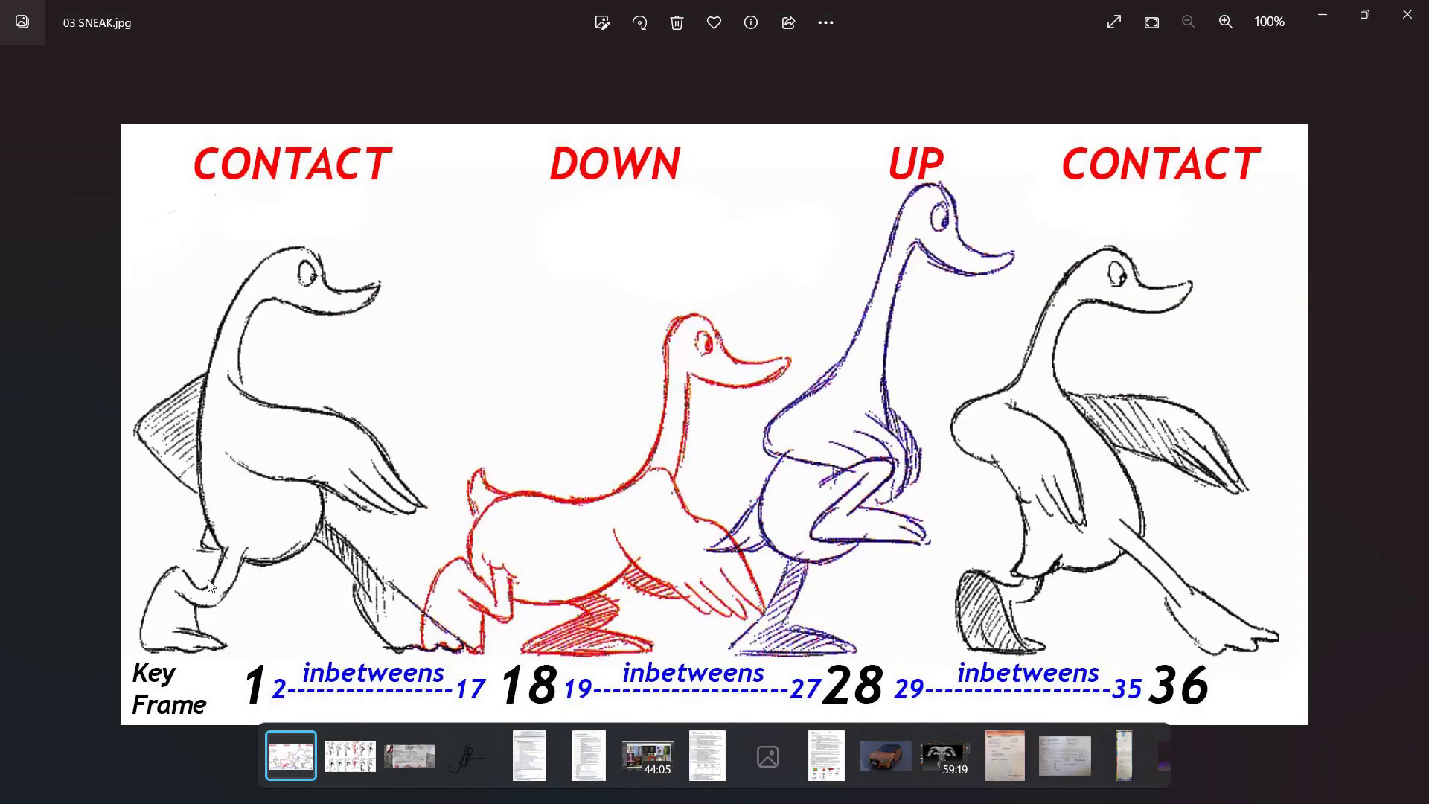
pyautogui.hotkey('alt', 'Tab')
pyautogui.moveTo(735, 422); pyautogui.dragTo(735, 430)
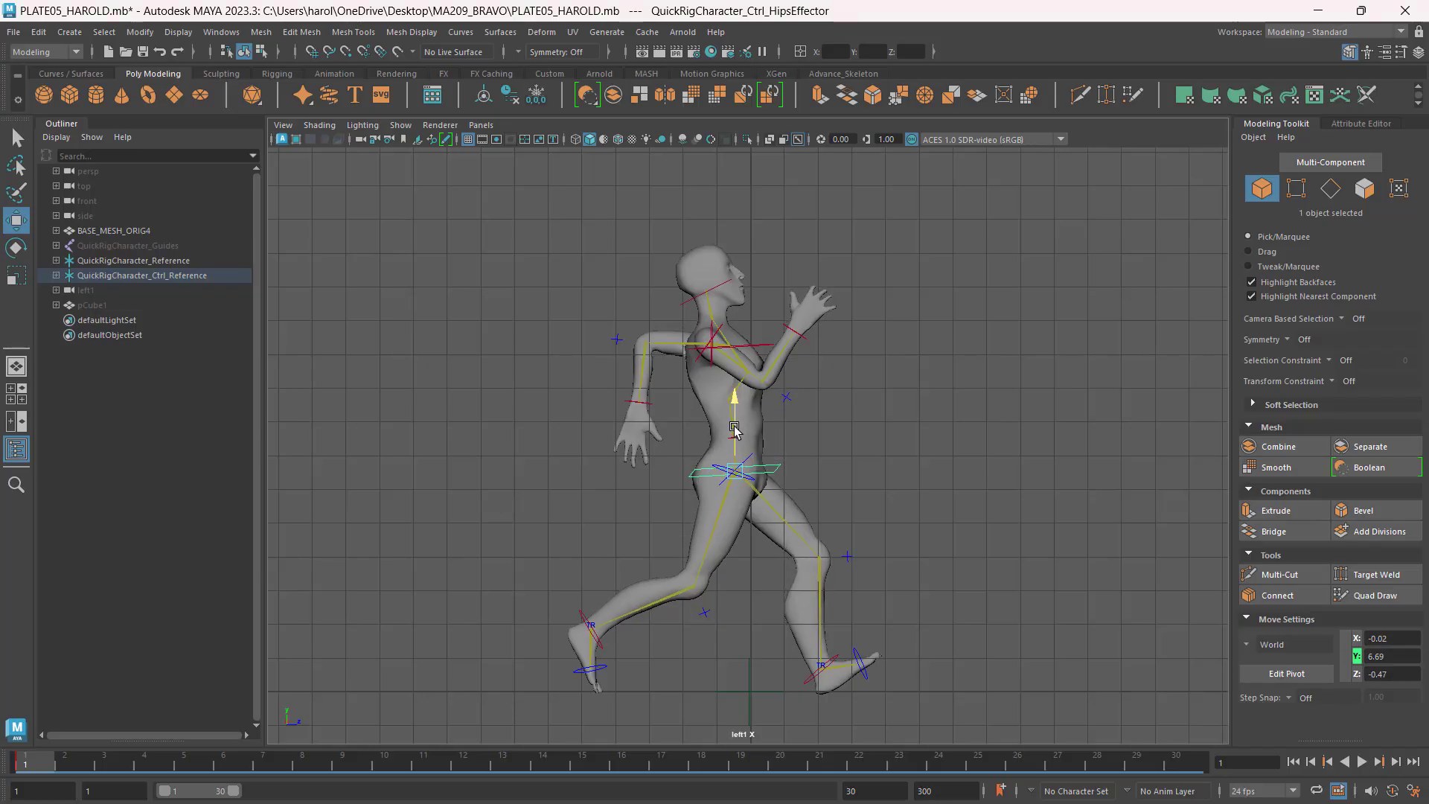
# Shift the hips control backward to about Z -1.36 so the weight sits over the rear leg as in the contact pose.
pyautogui.hotkey('alt', 'Tab')
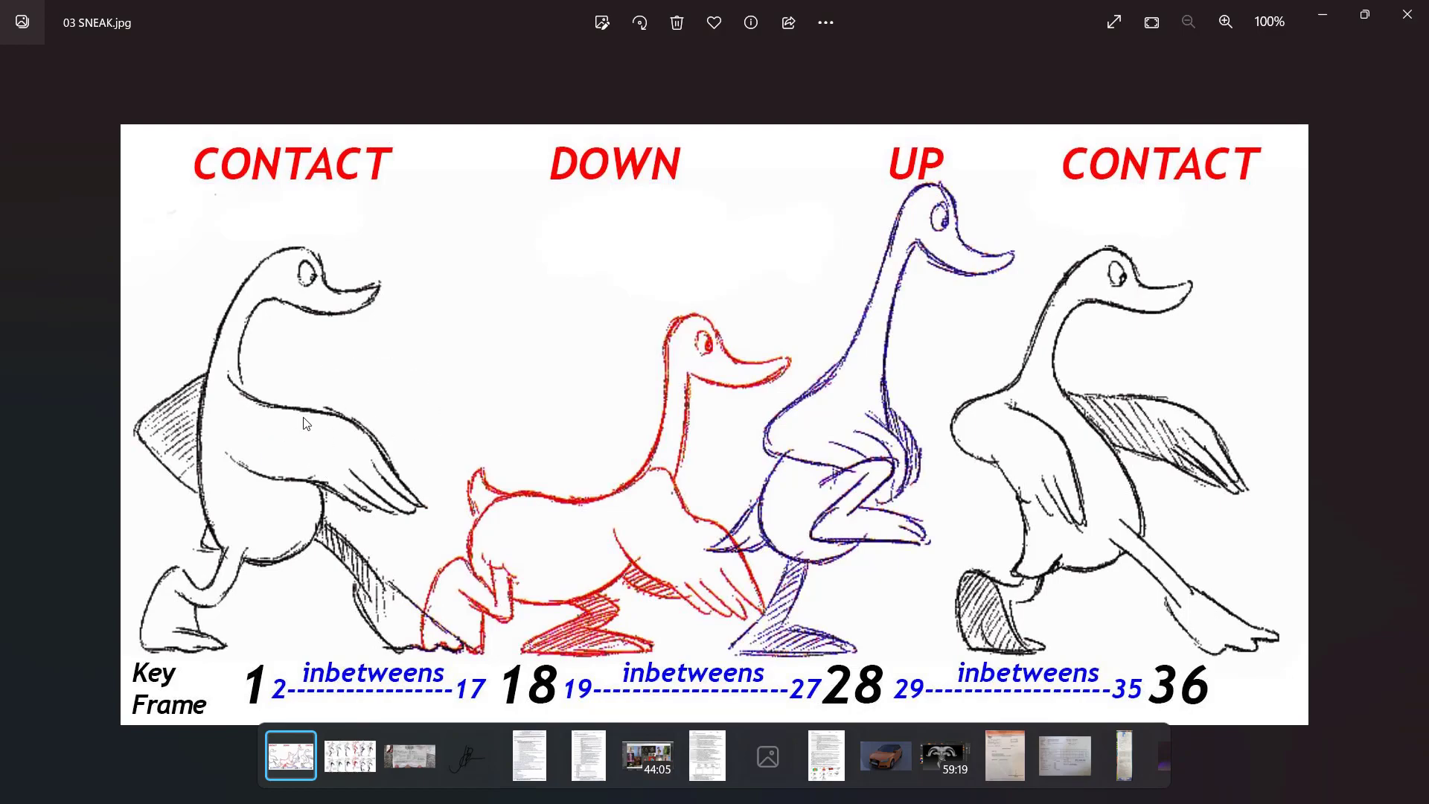
pyautogui.hotkey('alt', 'Tab')
pyautogui.moveTo(778, 470); pyautogui.dragTo(751, 473)
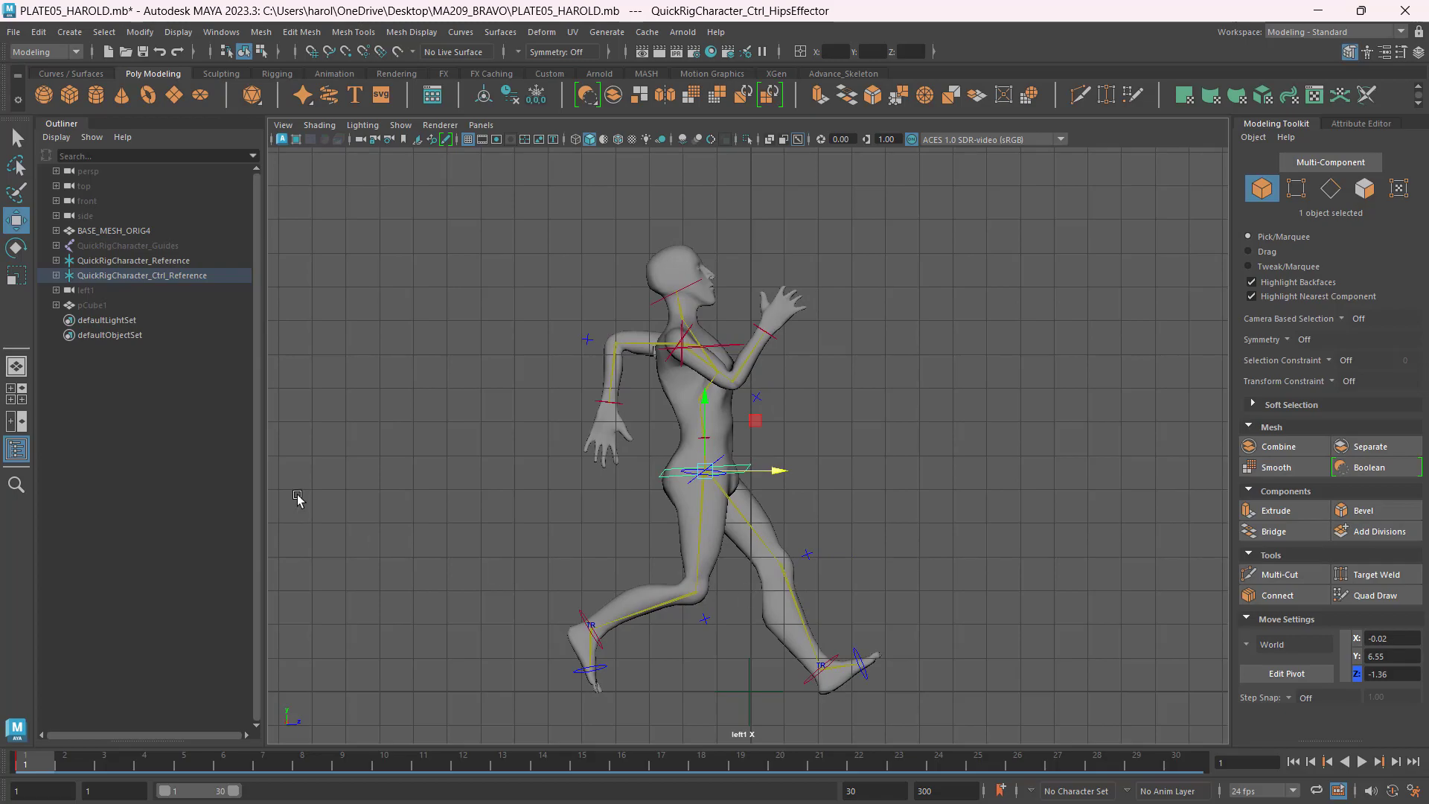
pyautogui.hotkey('alt', 'Tab')
pyautogui.hotkey('alt', 'Tab')
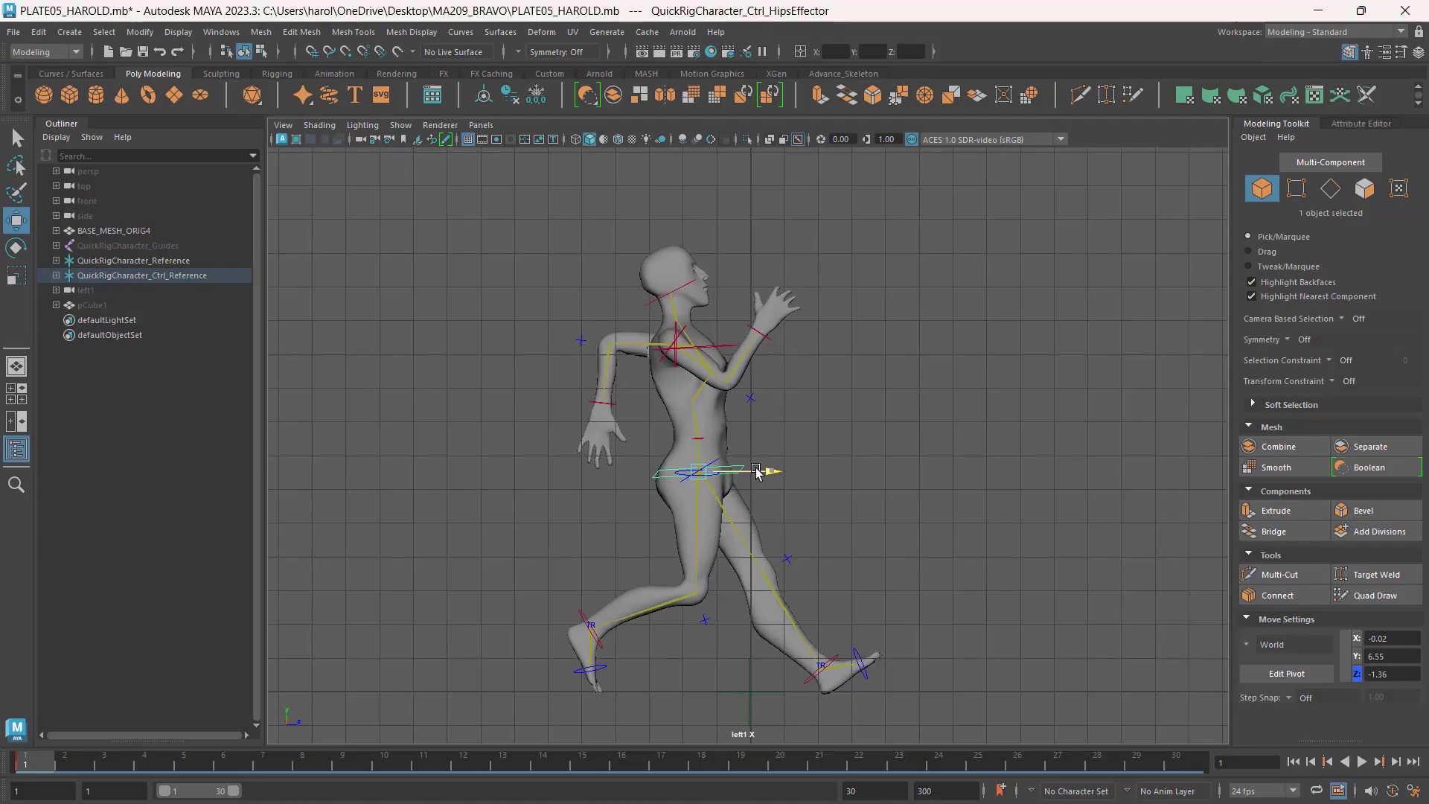
pyautogui.moveTo(763, 473); pyautogui.dragTo(704, 468)
# Lower the raised left foot control and flatten the foot from its ankle so the front knee bends.
pyautogui.click(855, 651)
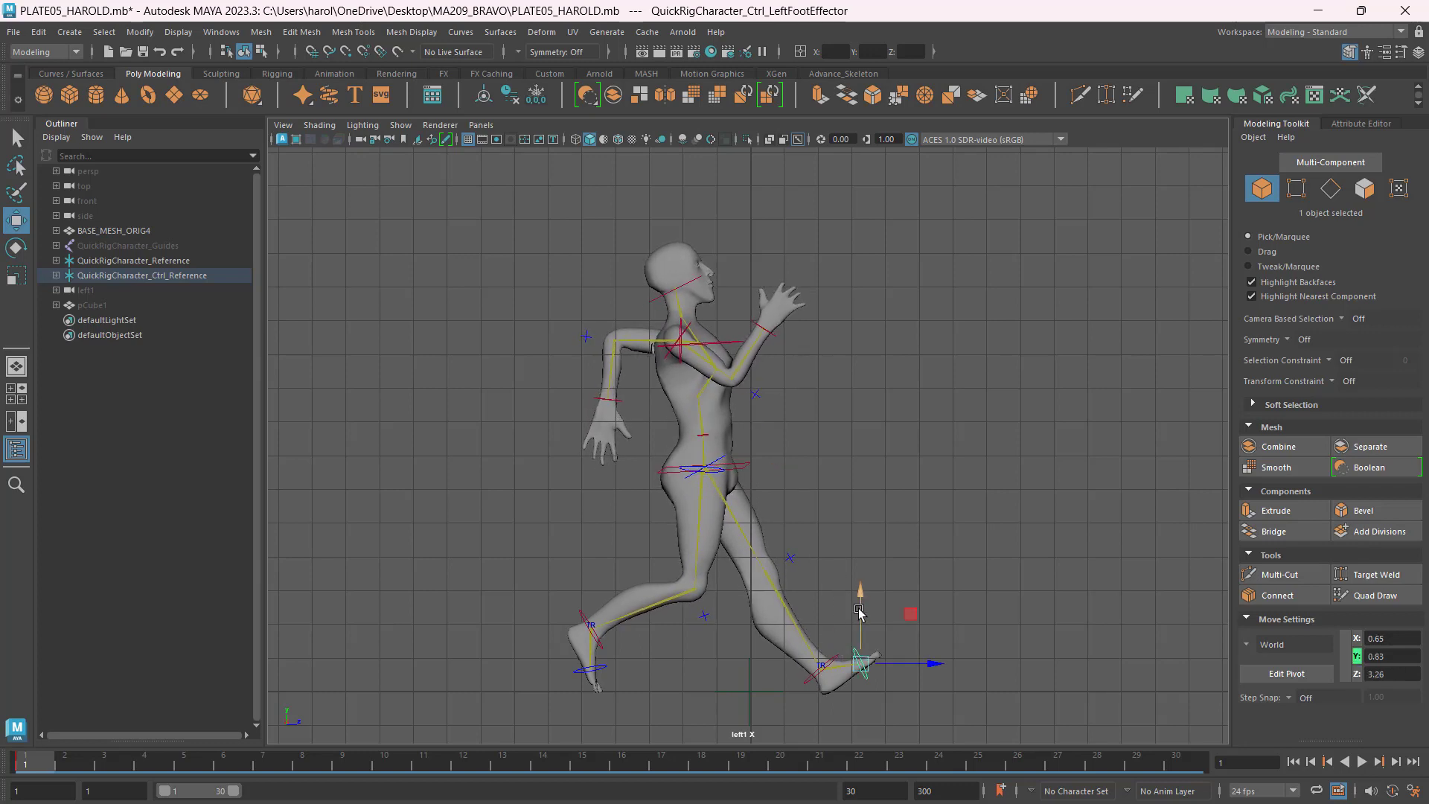
pyautogui.moveTo(862, 610); pyautogui.dragTo(882, 644)
pyautogui.click(833, 659)
pyautogui.press('e')
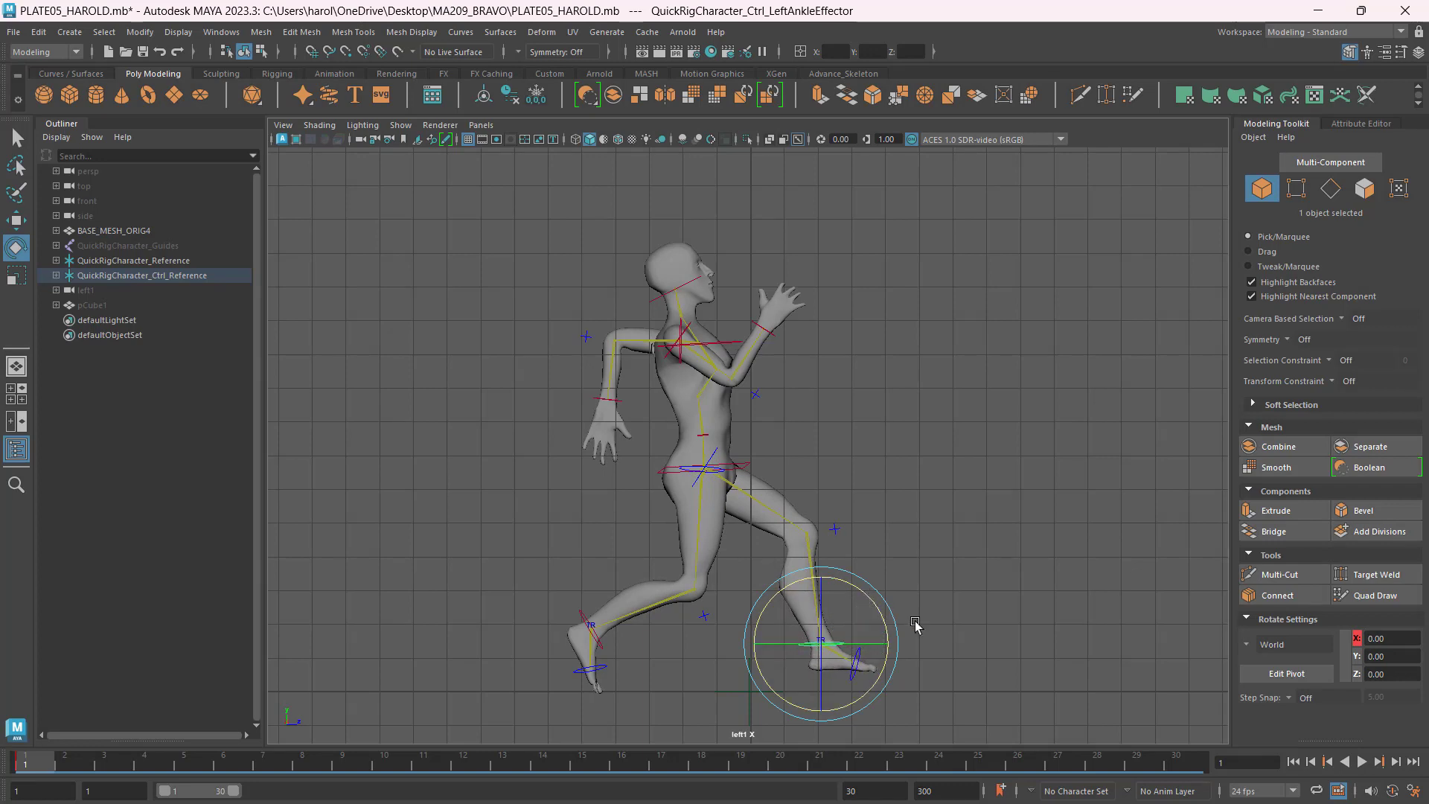
pyautogui.click(916, 625)
# Tilt the left foot's toes downward with its foot and ankle controls and lower the left ankle to about Y 1.09.
pyautogui.click(860, 656)
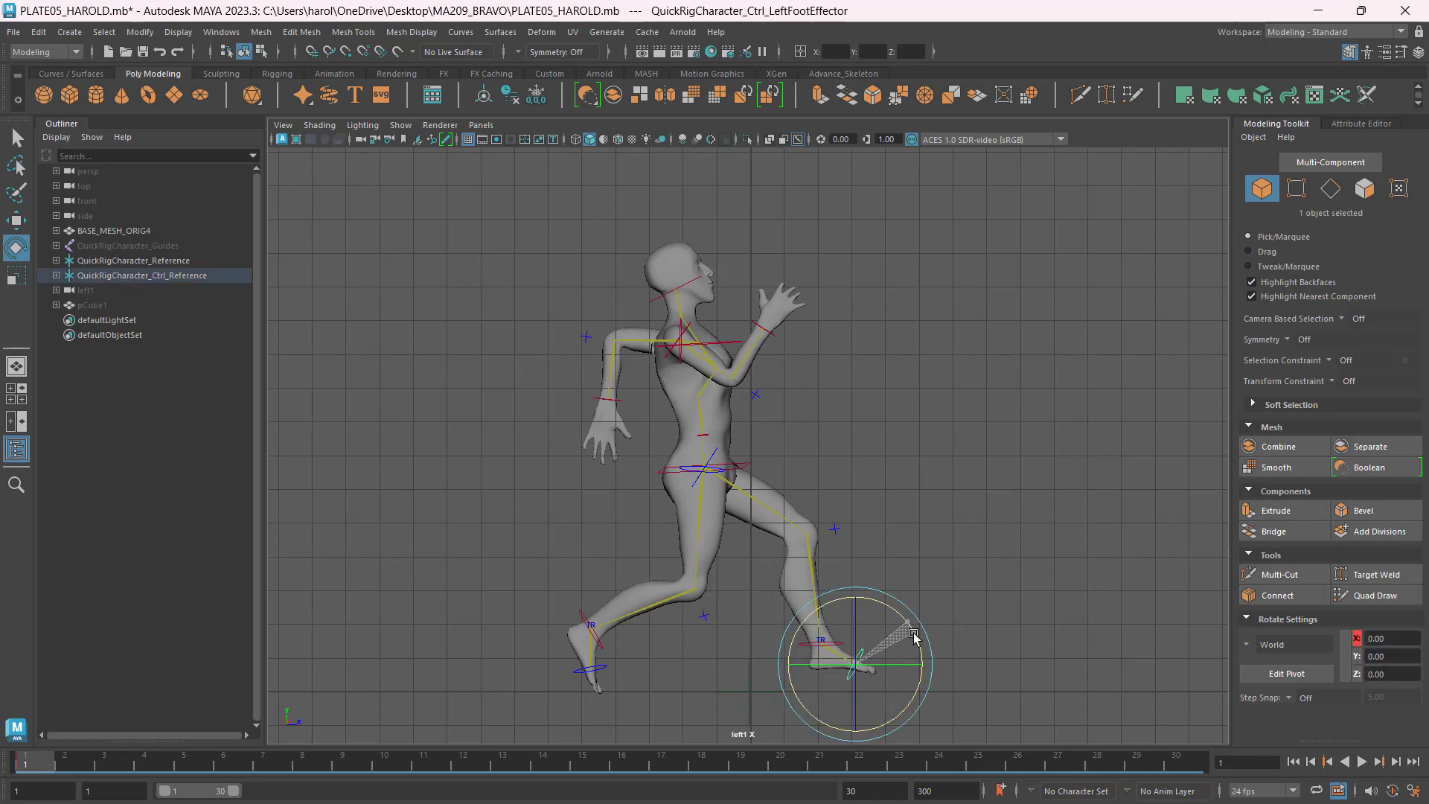
pyautogui.click(700, 646)
pyautogui.click(821, 640)
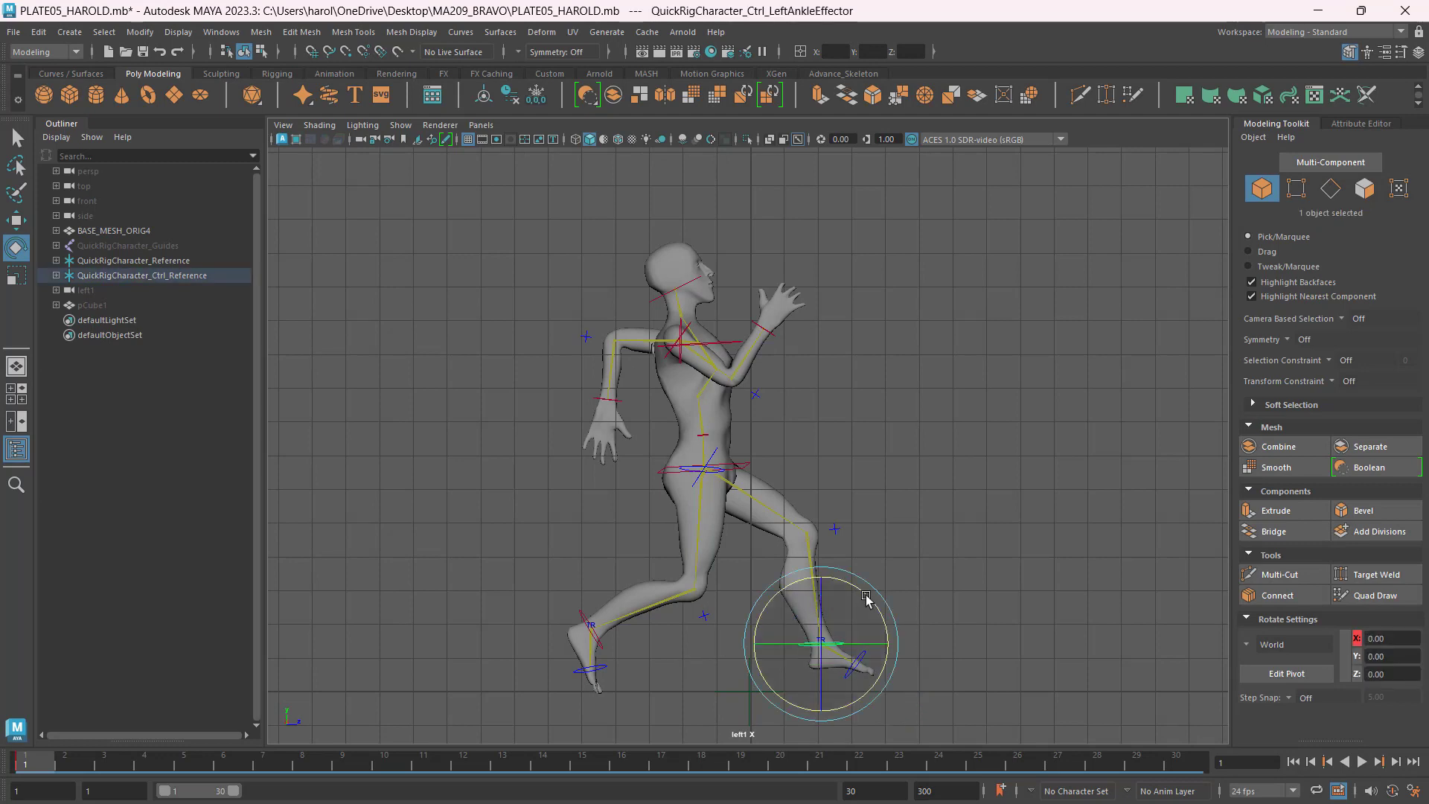
pyautogui.moveTo(863, 588); pyautogui.dragTo(870, 603)
pyautogui.press('w')
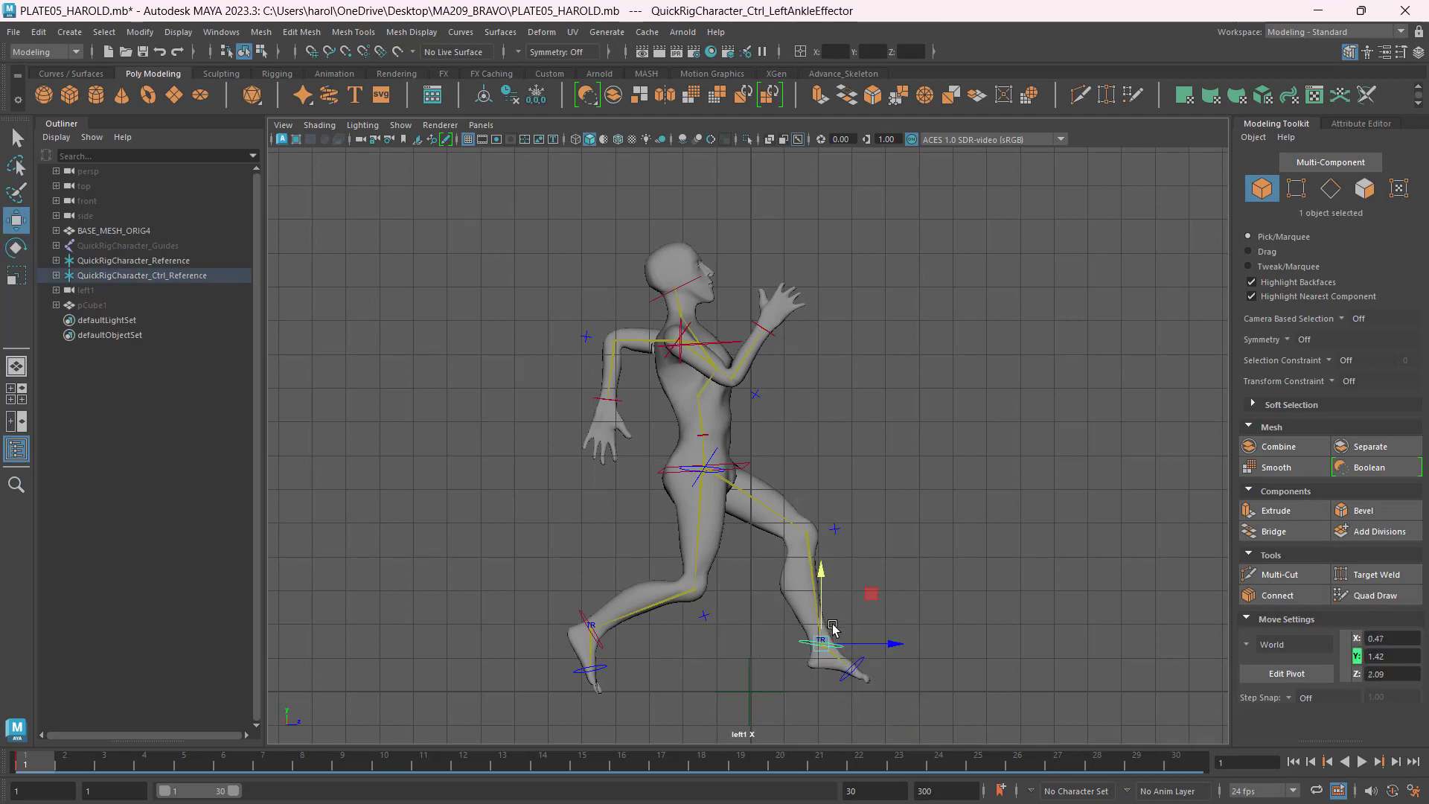
pyautogui.moveTo(822, 593); pyautogui.dragTo(821, 600)
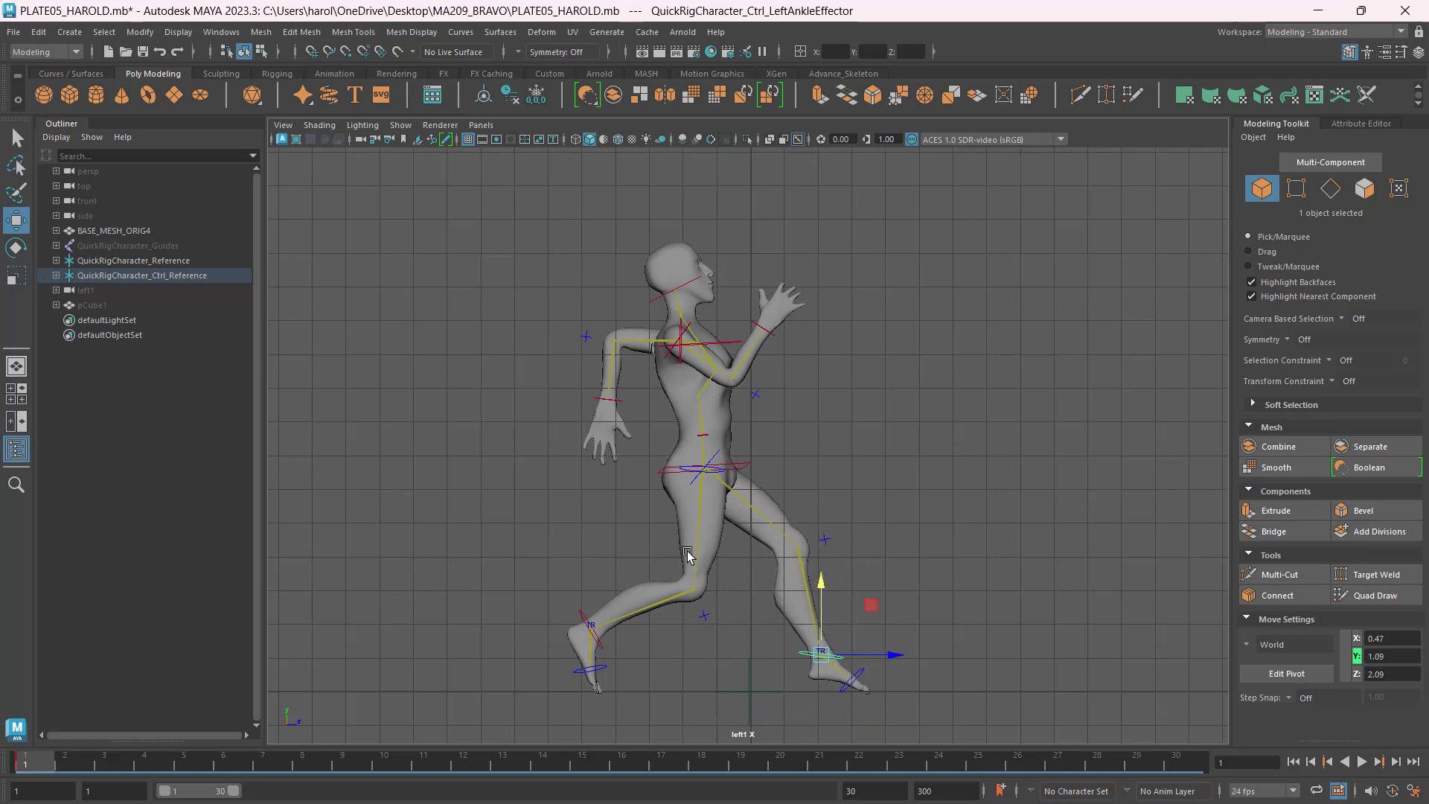
# Rotate the hips control slightly backward so the torso leans back, following the first contact pose in 03 SNEAK.jpg.
pyautogui.hotkey('alt', 'Tab')
pyautogui.hotkey('alt', 'Tab')
pyautogui.click(670, 471)
pyautogui.press('e')
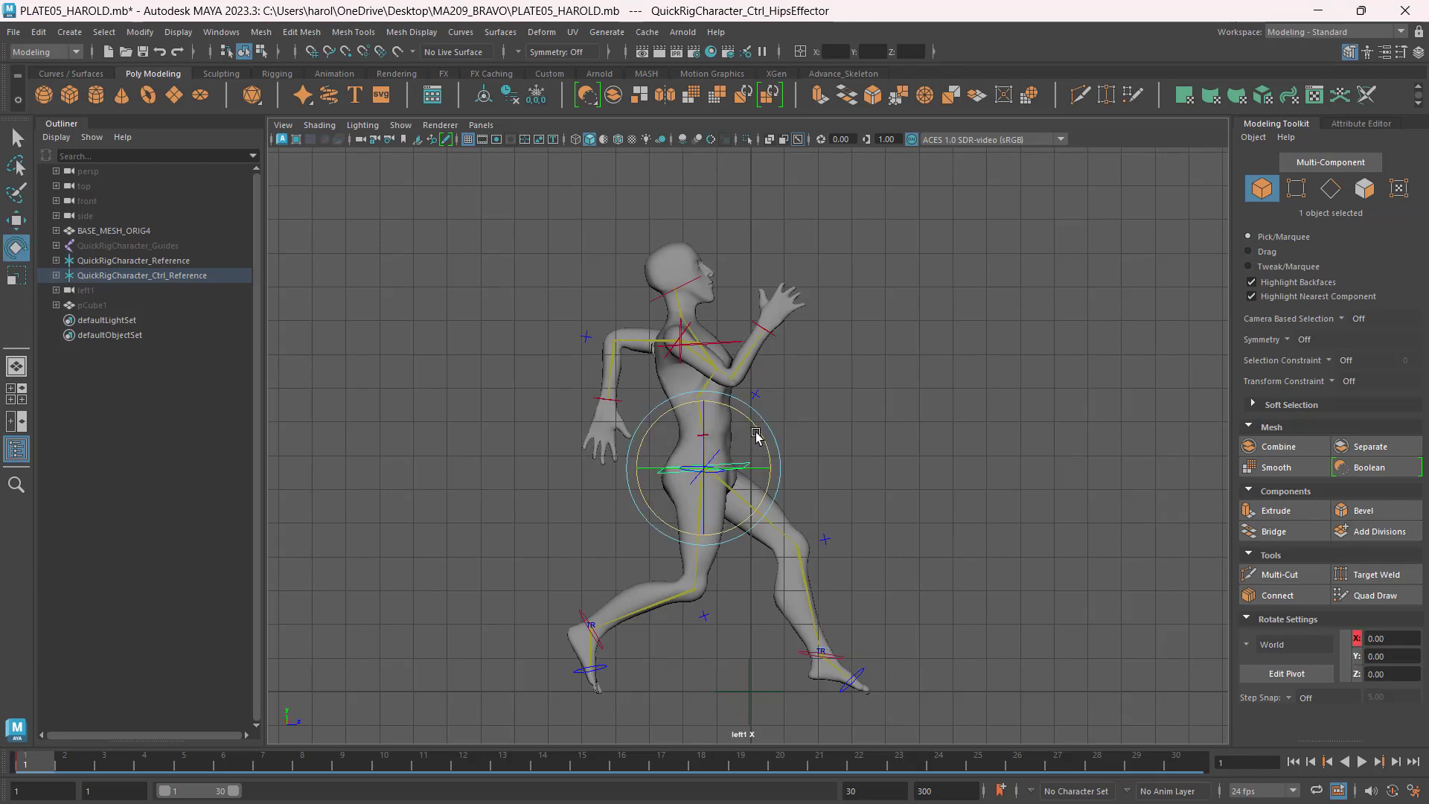
pyautogui.moveTo(761, 434); pyautogui.dragTo(765, 428)
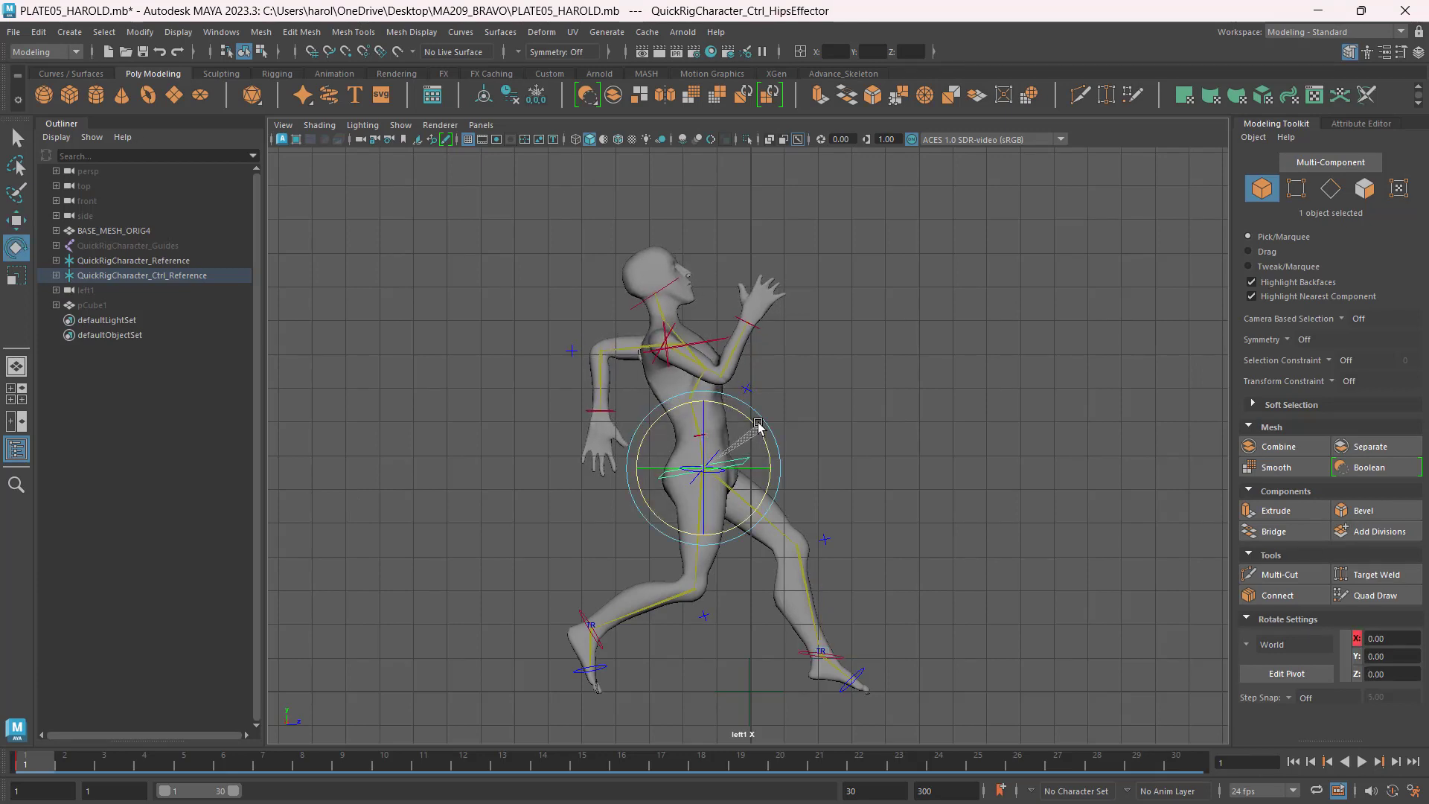
pyautogui.click(847, 408)
# Rotate the chest control forward so the upper back curves over the hips, checking it against the sneak reference.
pyautogui.scroll(3, 713, 350)
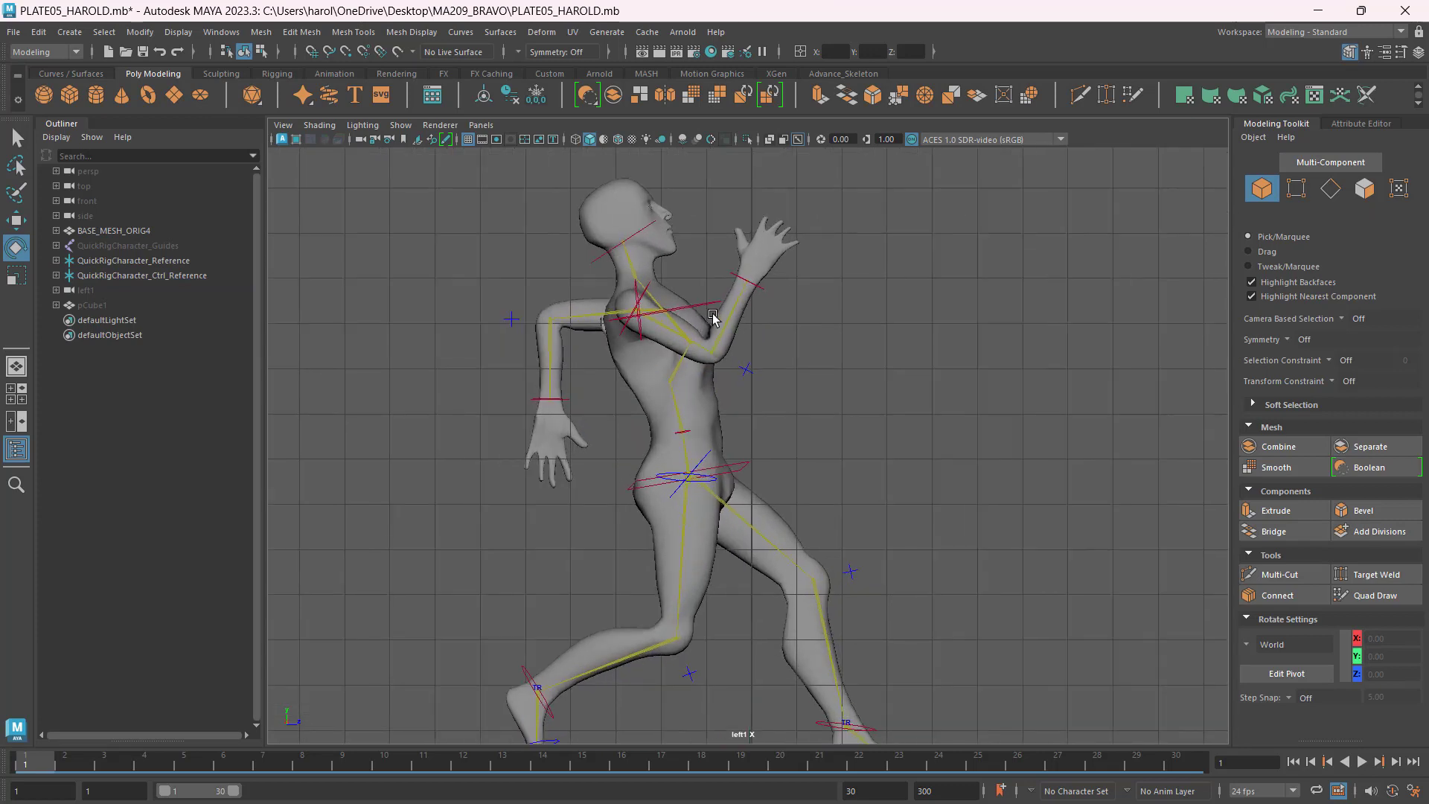
pyautogui.click(711, 304)
pyautogui.moveTo(713, 265); pyautogui.dragTo(738, 312)
pyautogui.hotkey('alt', 'Tab')
pyautogui.hotkey('alt', 'Tab')
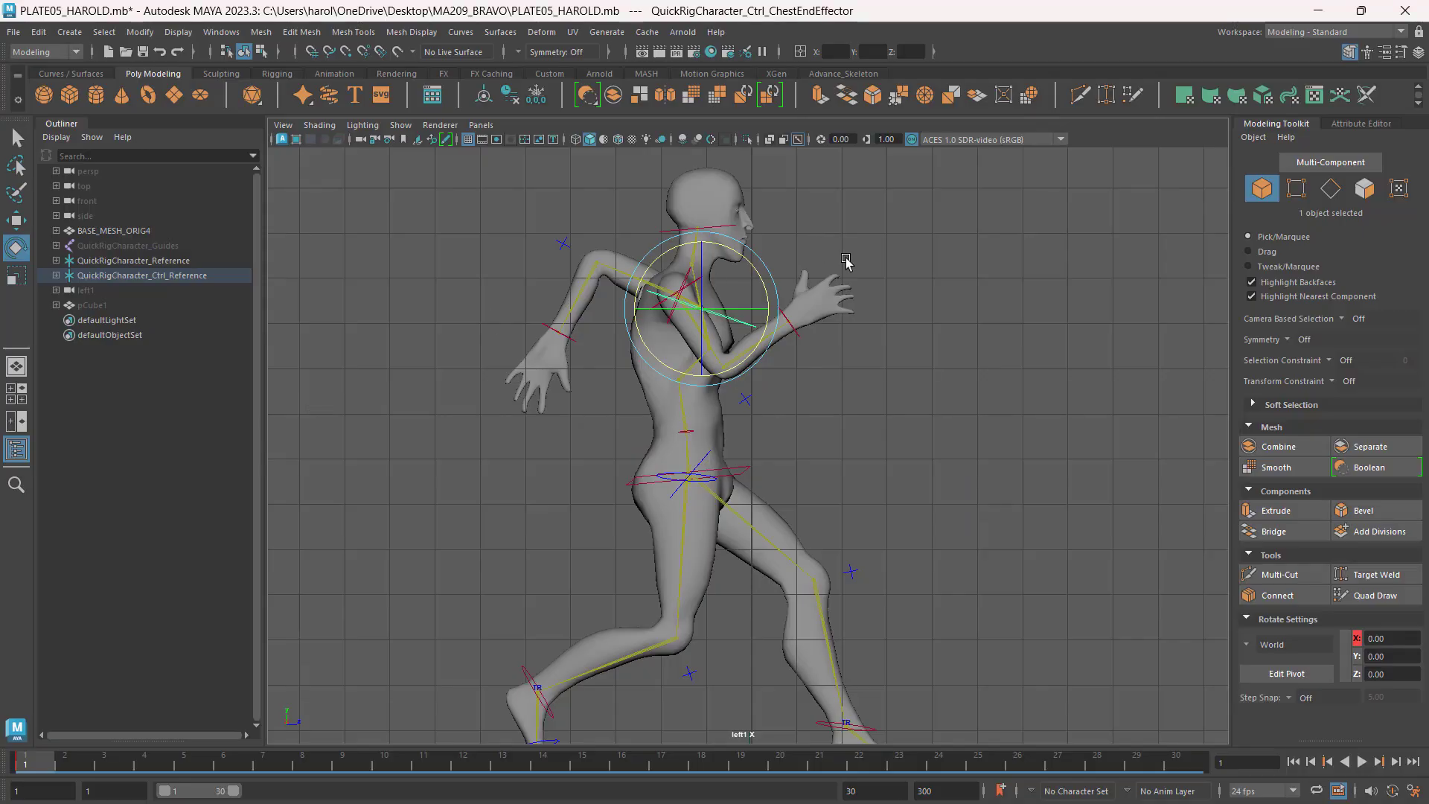
# Tilt the head control slightly forward so the face looks straight ahead.
pyautogui.click(713, 223)
pyautogui.click(723, 234)
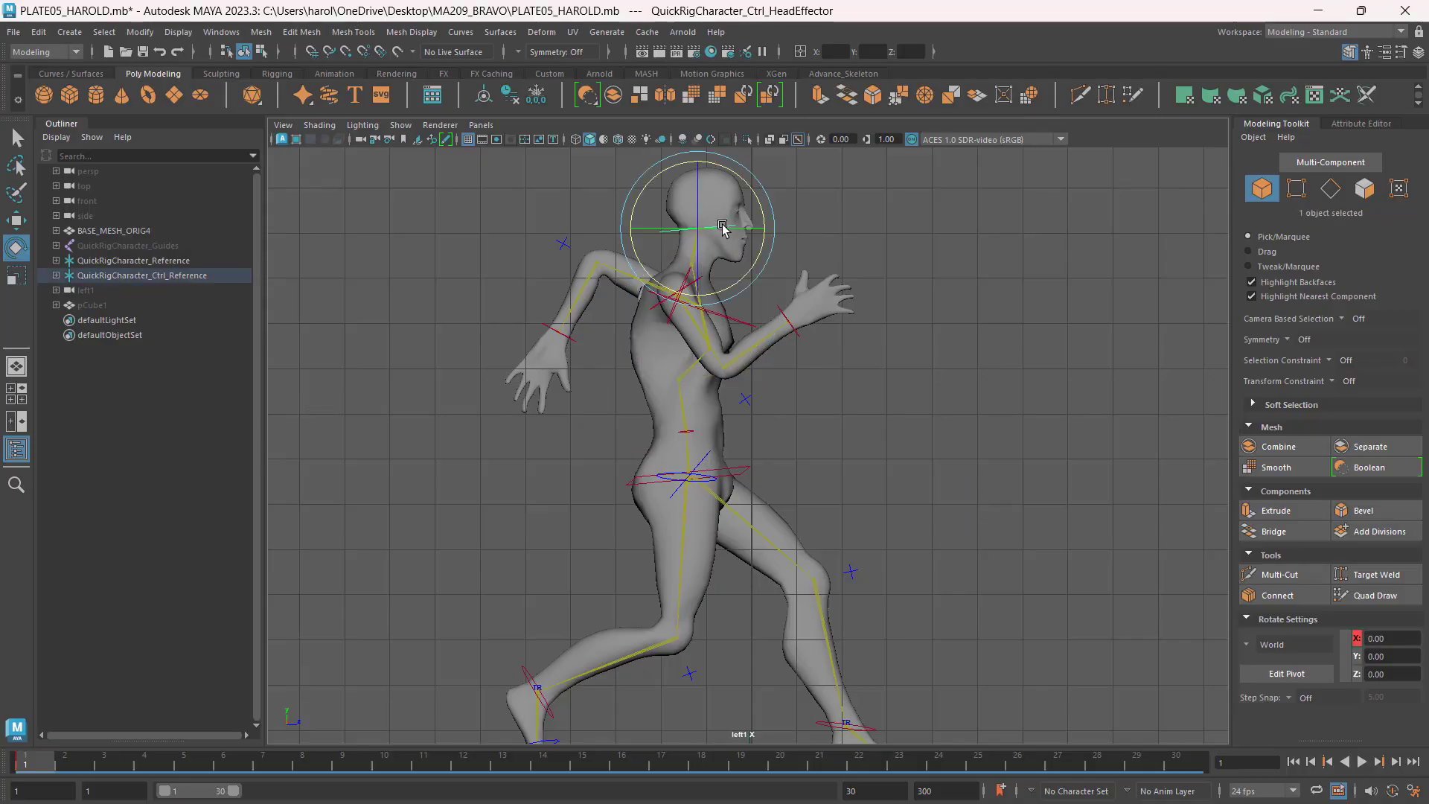
pyautogui.moveTo(760, 205); pyautogui.dragTo(761, 227)
pyautogui.click(980, 313)
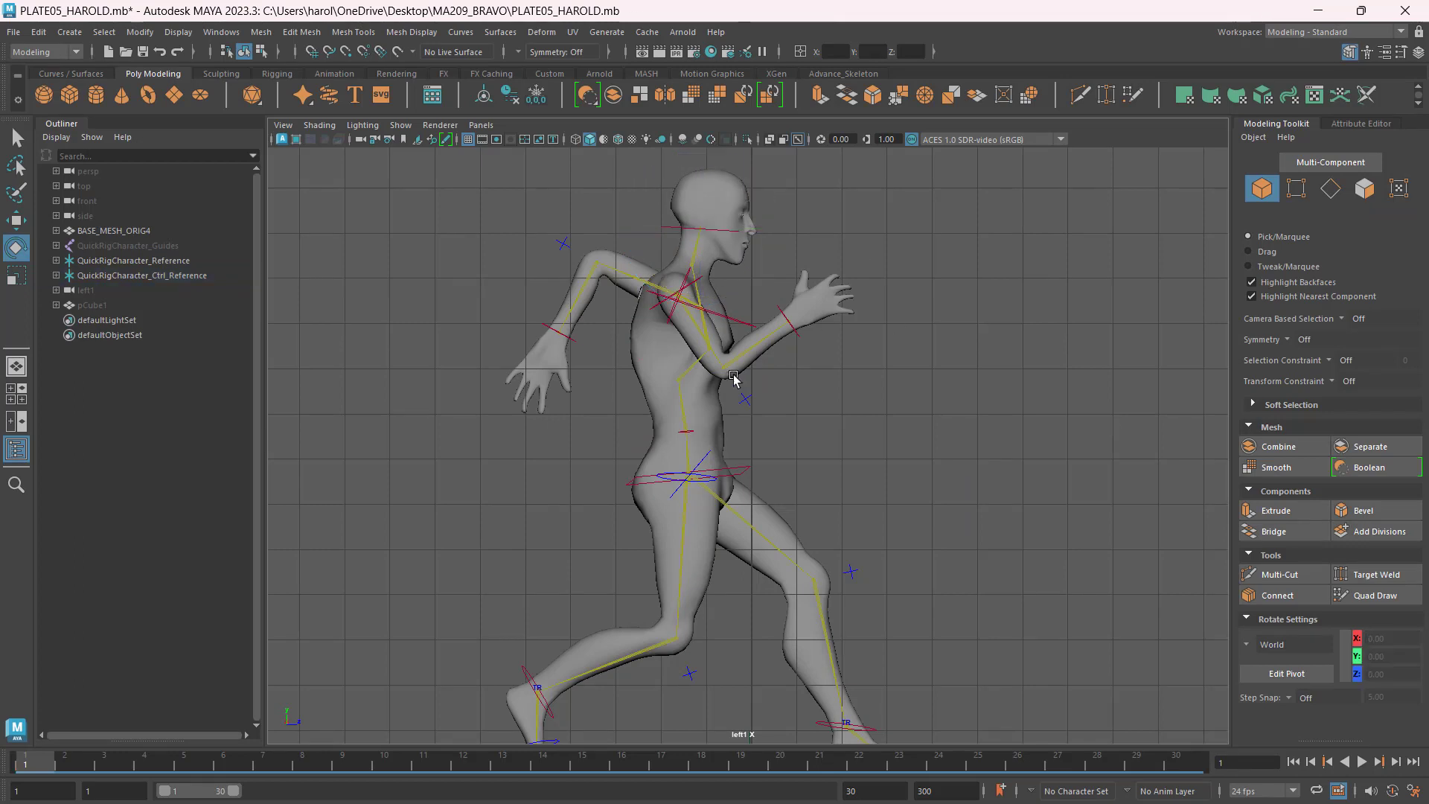
pyautogui.hotkey('ctrl', 'z')
# Shift the hips control further backward to about Z -1.83 to put more weight over the rear leg.
pyautogui.keyDown('alt'); pyautogui.moveTo(927, 588); pyautogui.dragTo(852, 478, button='middle'); pyautogui.keyUp('alt')
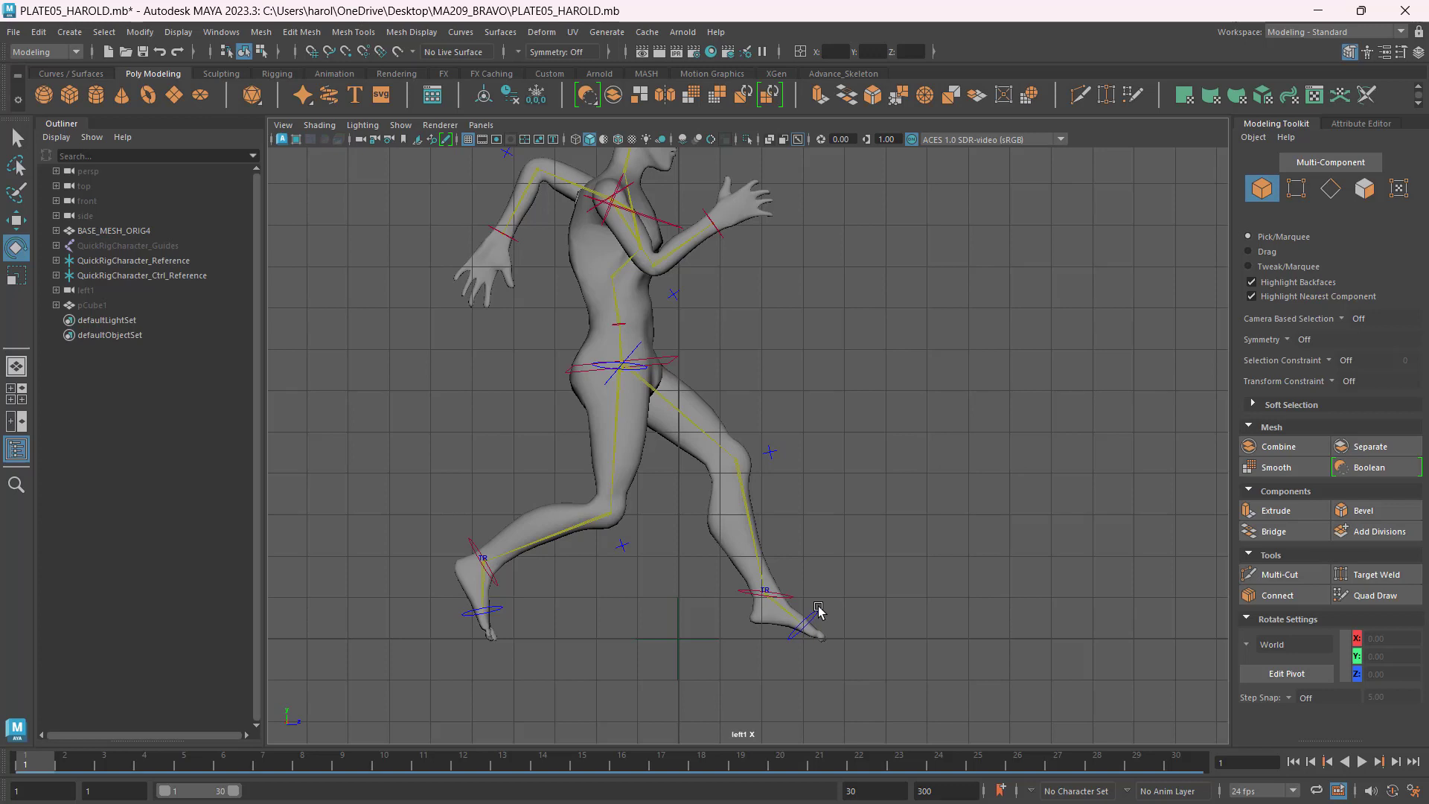
pyautogui.keyDown('alt'); pyautogui.moveTo(819, 384); pyautogui.dragTo(582, 430, button='middle'); pyautogui.keyUp('alt')
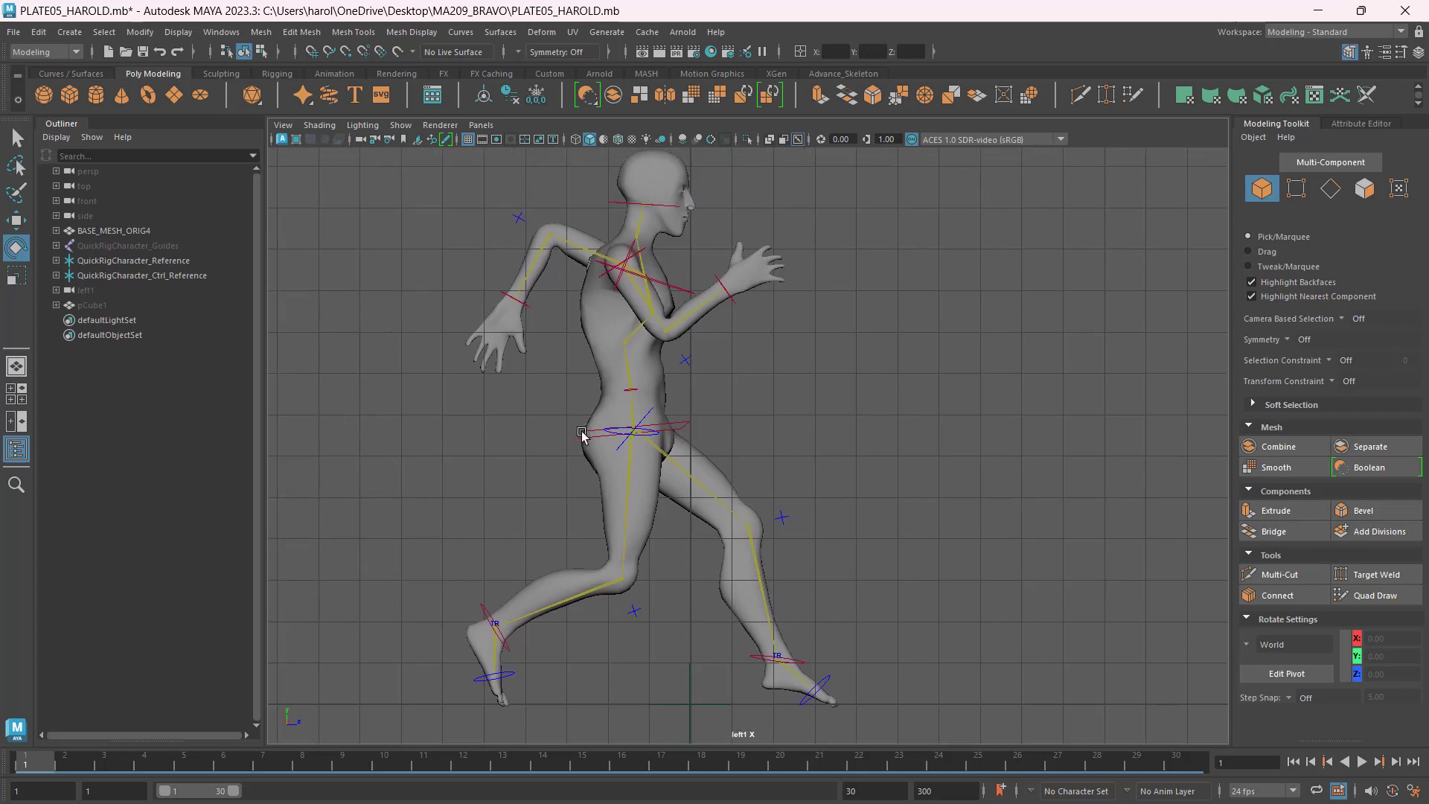
pyautogui.click(582, 433)
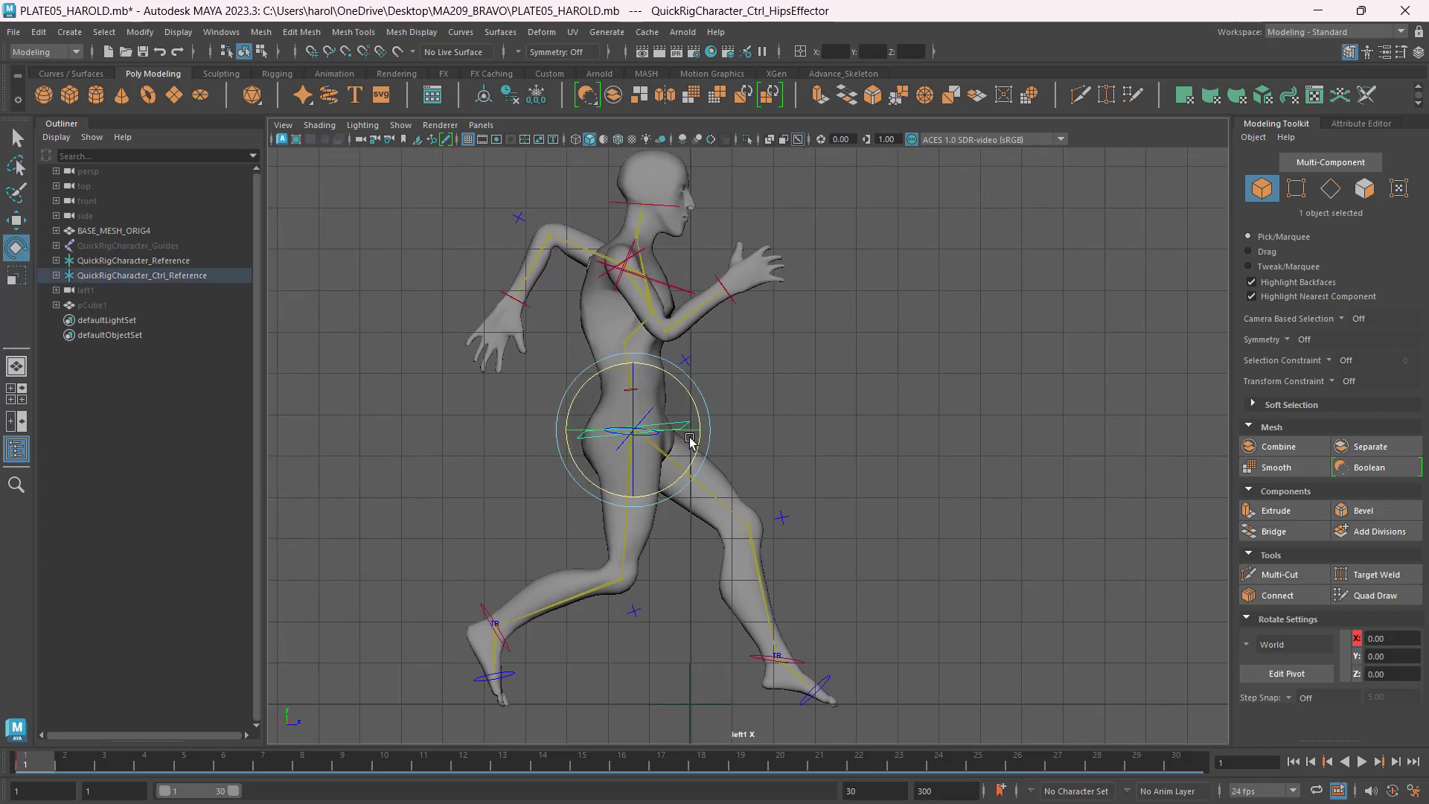
pyautogui.press('w')
pyautogui.moveTo(706, 431); pyautogui.dragTo(688, 428)
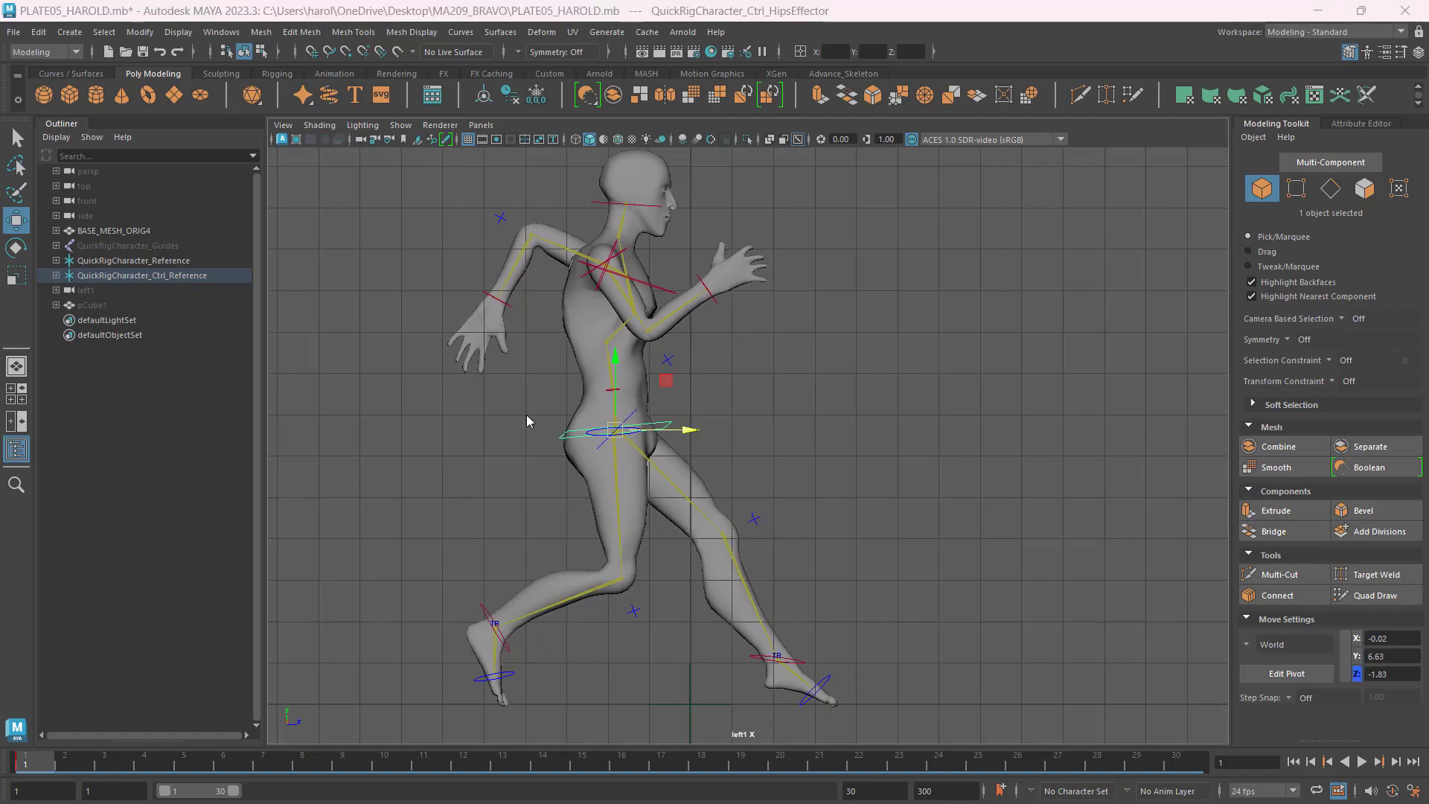
# Following the contact pose in 03 SNEAK.jpg, move the left wrist control down and inward to about Y 7.59, Z -2.26.
pyautogui.hotkey('alt', 'Tab')
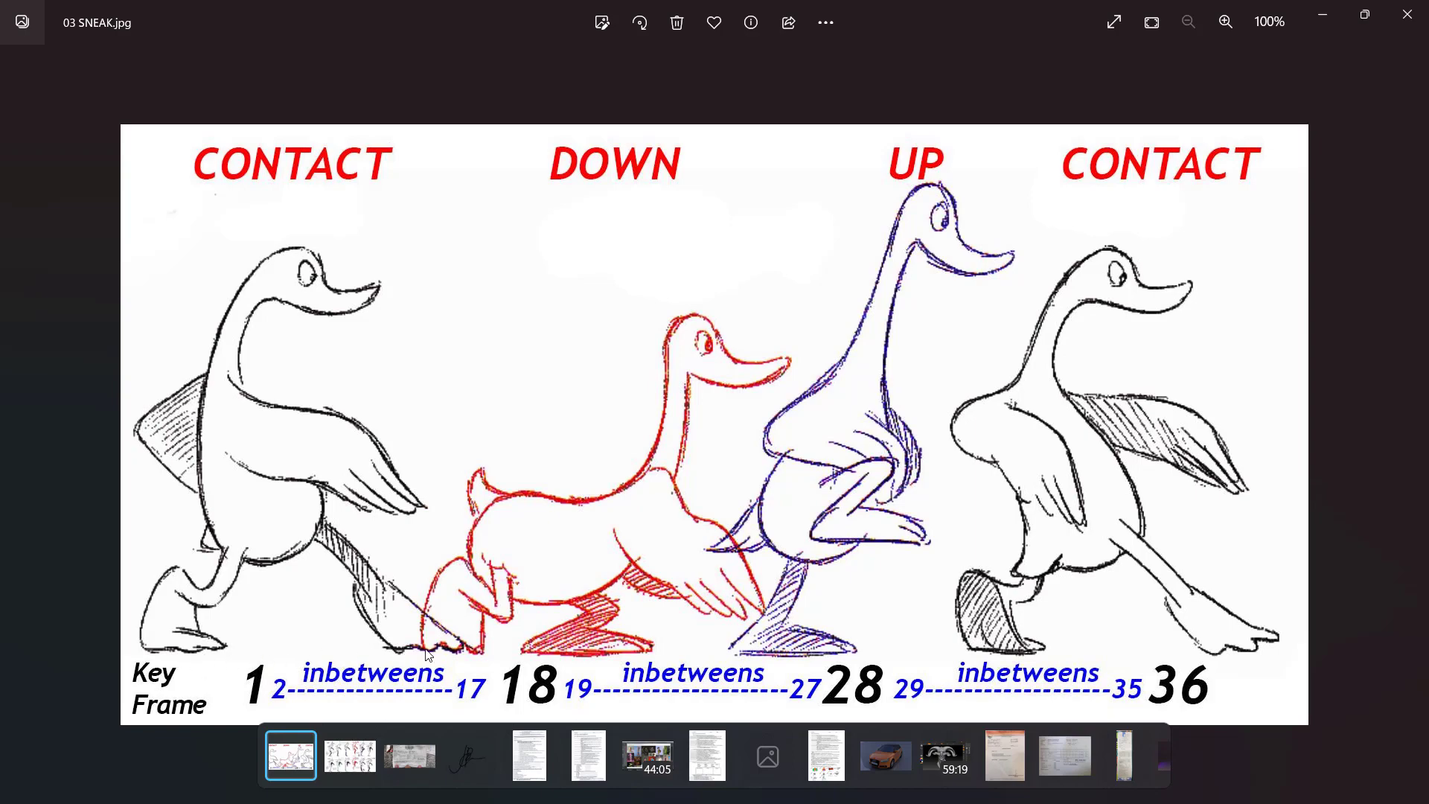
pyautogui.hotkey('alt', 'Tab')
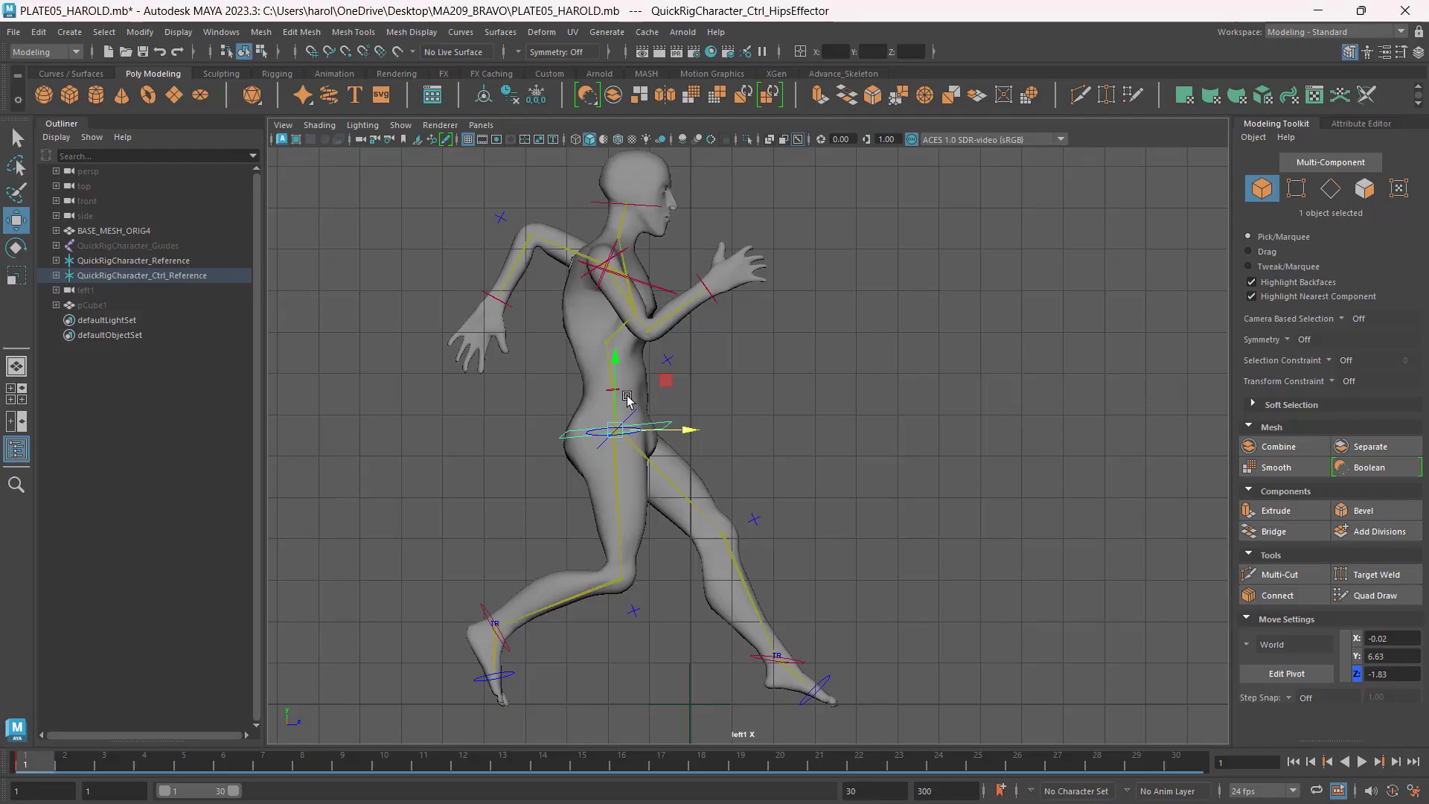
pyautogui.hotkey('alt', 'Tab')
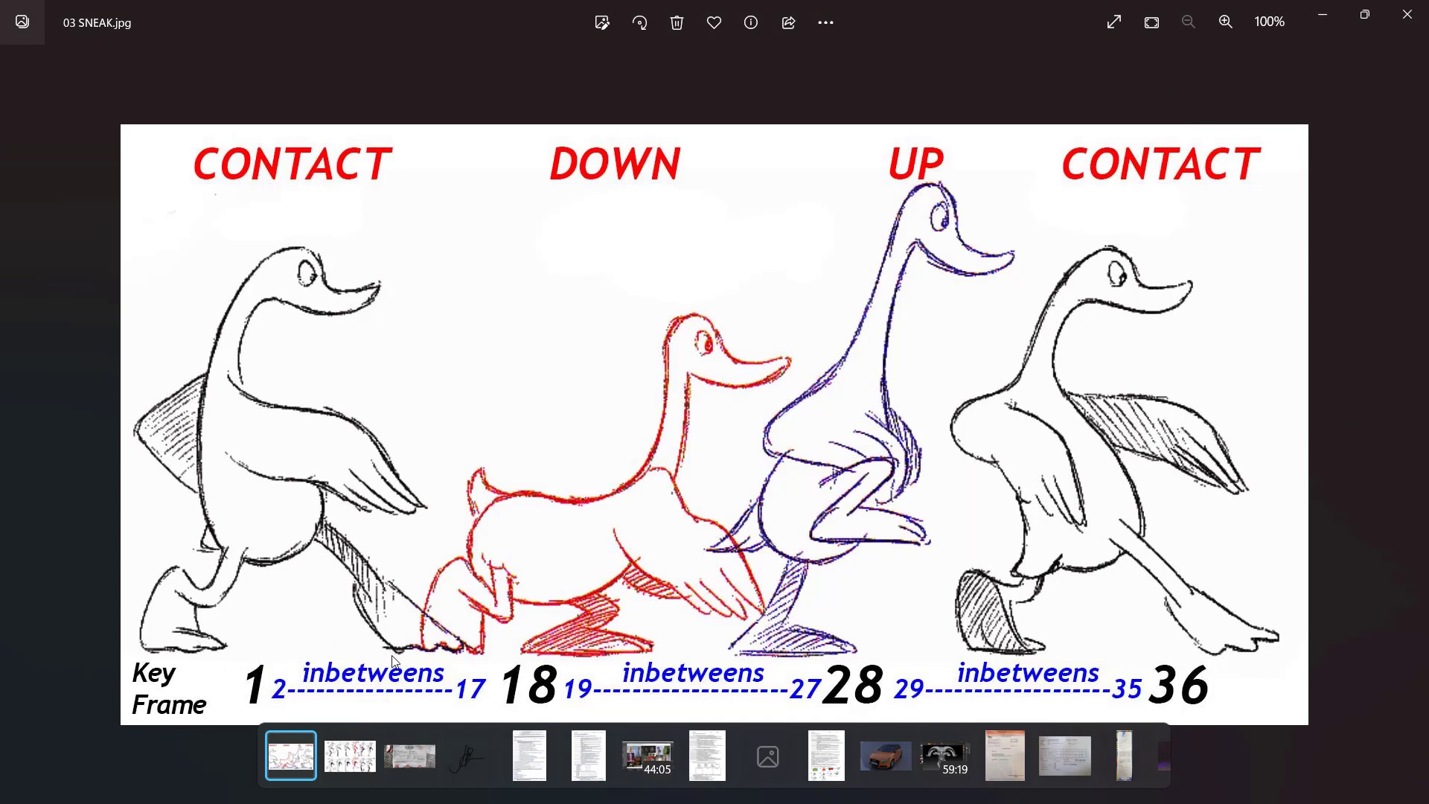
pyautogui.hotkey('alt', 'Tab')
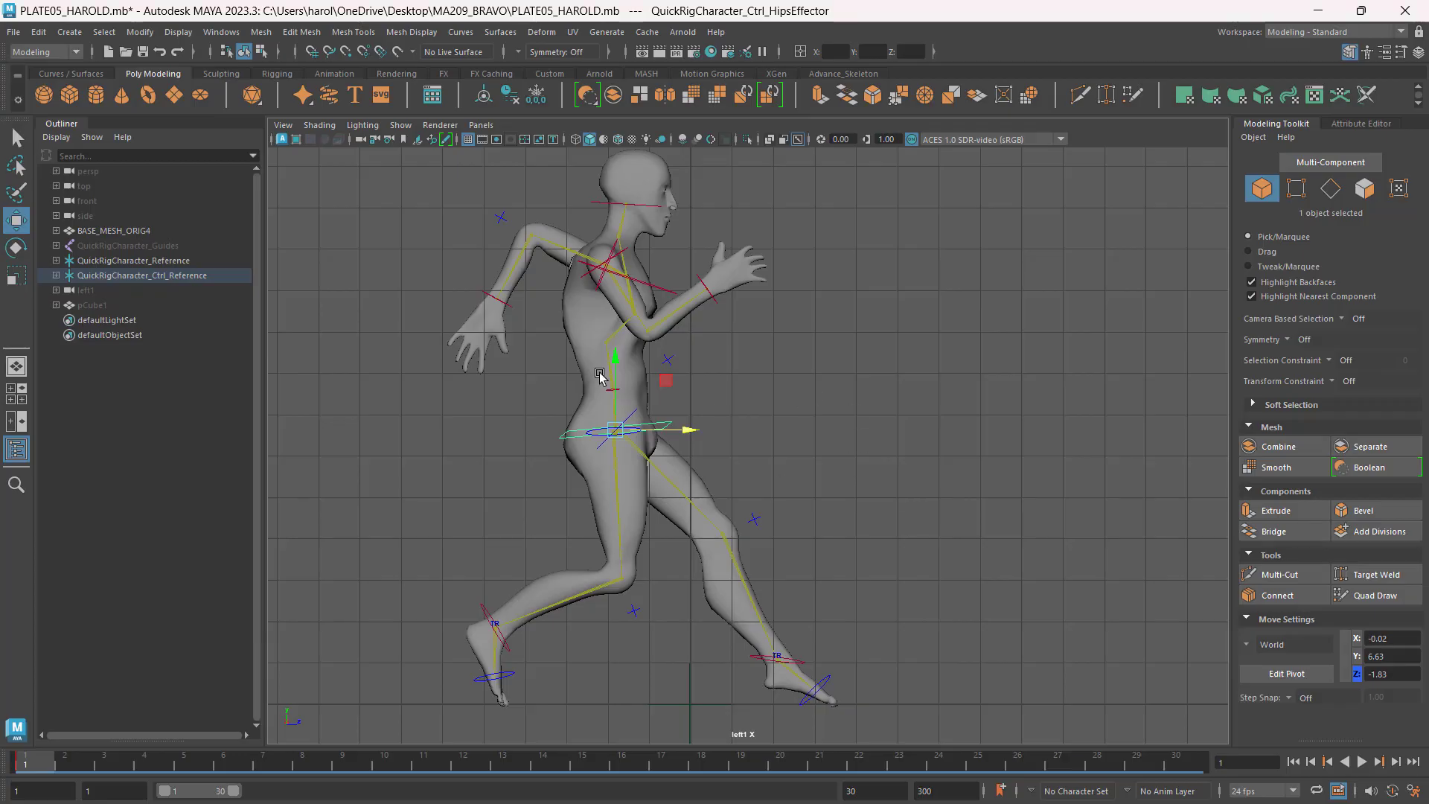
pyautogui.hotkey('alt', 'Tab')
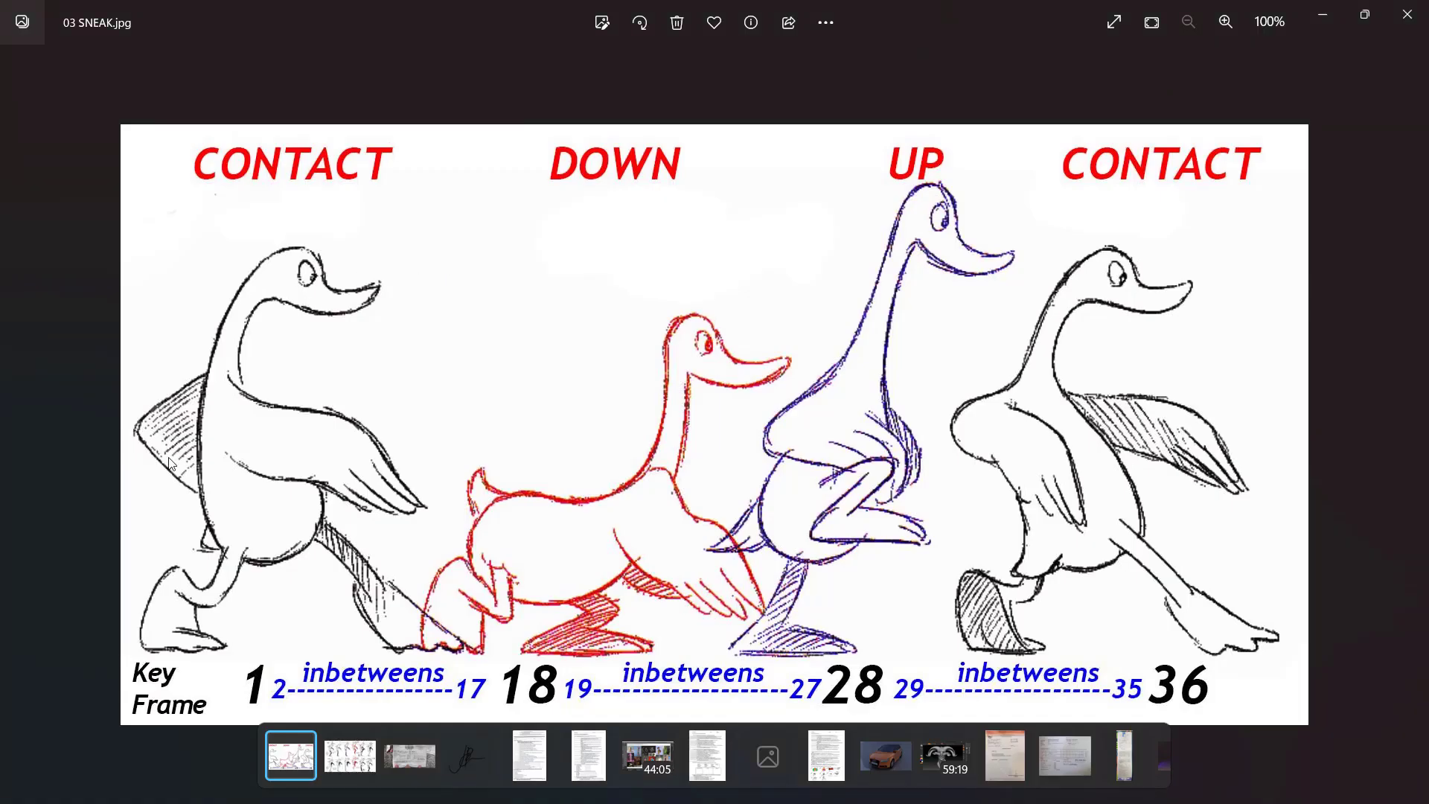
pyautogui.hotkey('alt', 'Tab')
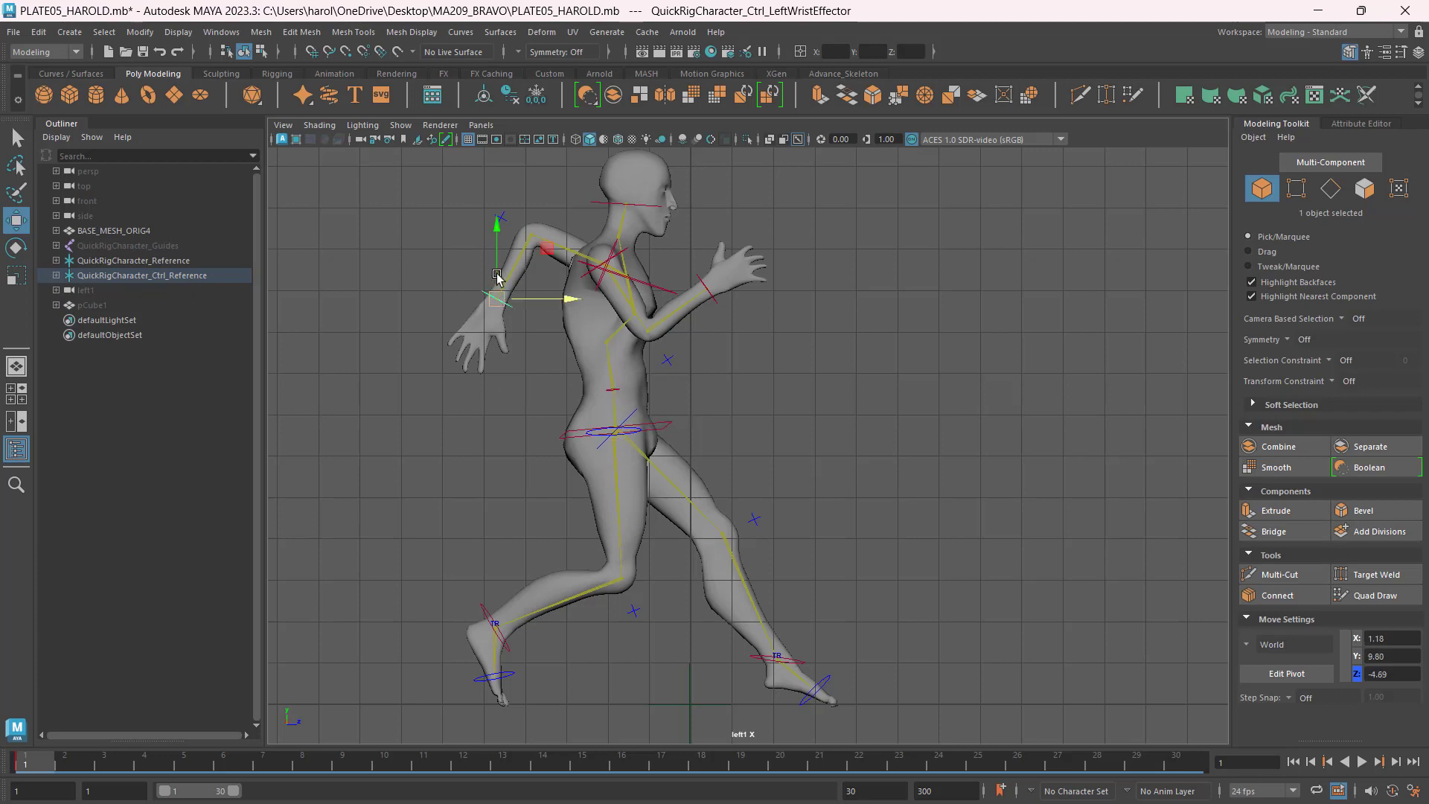
pyautogui.moveTo(532, 299); pyautogui.dragTo(658, 383)
pyautogui.moveTo(596, 327); pyautogui.dragTo(595, 337)
# Move the right wrist control forward and down to about Y 8.66, Z 0.77 so the arm extends as in the reference.
pyautogui.hotkey('alt', 'Tab')
pyautogui.hotkey('alt', 'Tab')
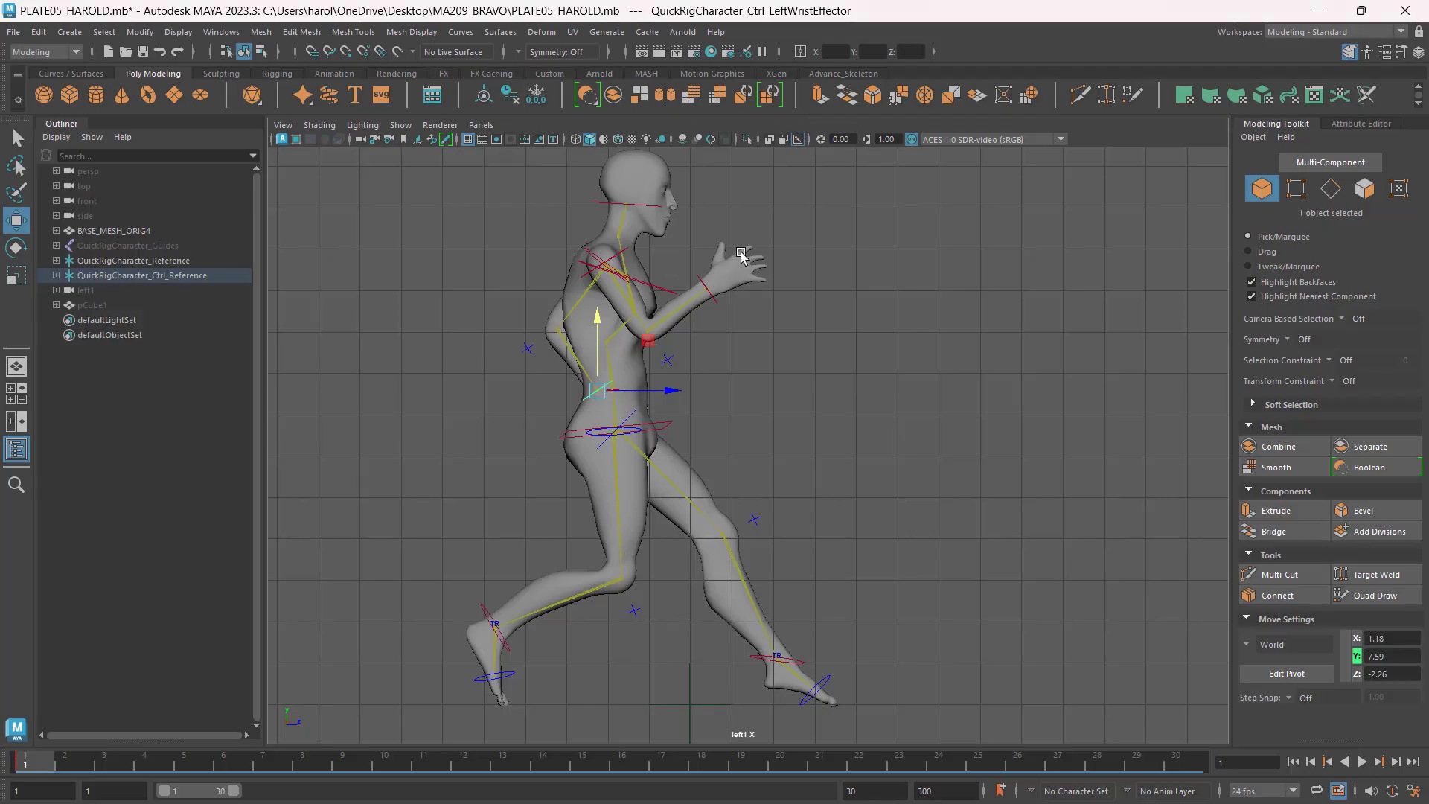
pyautogui.click(706, 288)
pyautogui.moveTo(709, 237); pyautogui.dragTo(778, 297)
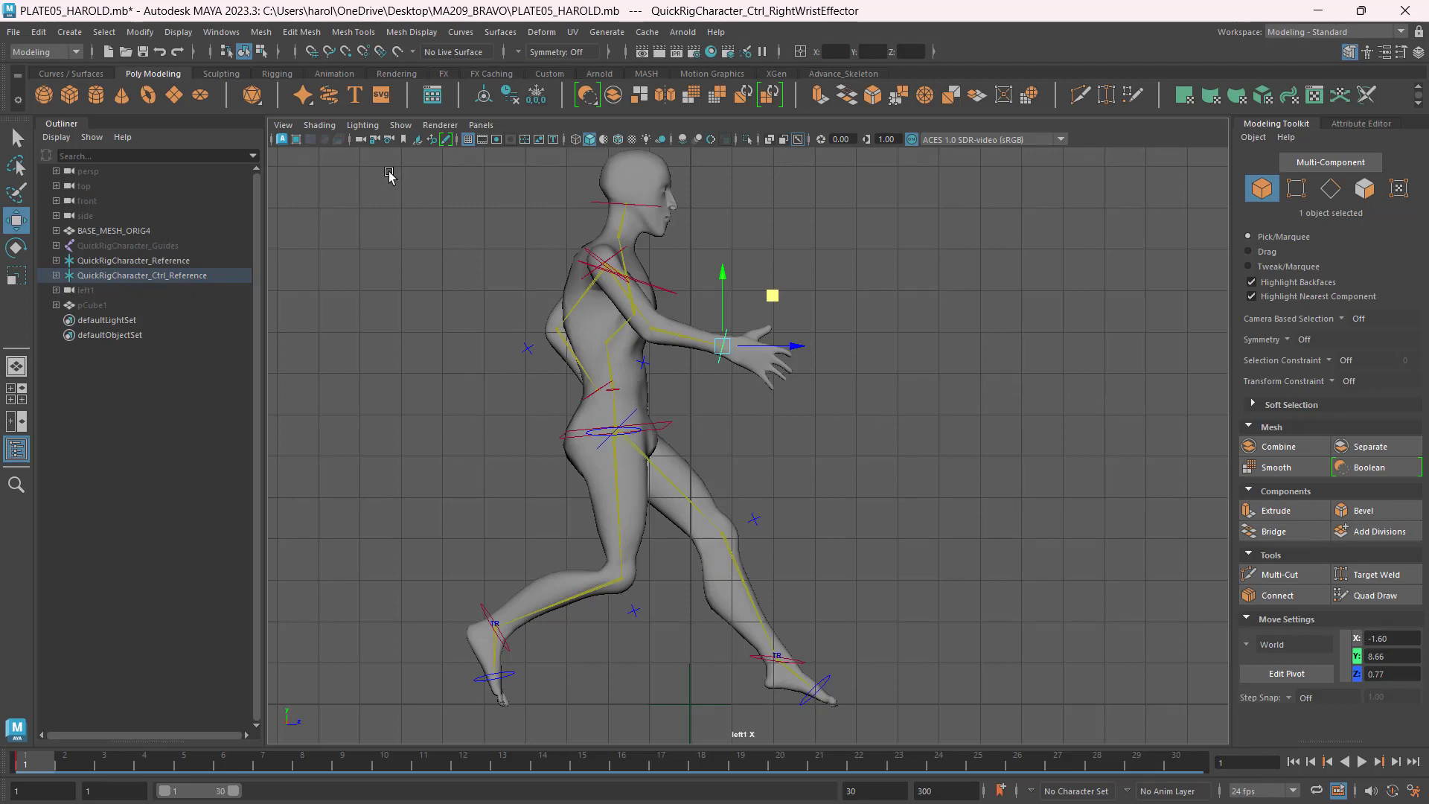
# Select all the character's rig controls at frame 1 and switch to the four-view layout.
pyautogui.moveTo(388, 175); pyautogui.dragTo(1014, 723)
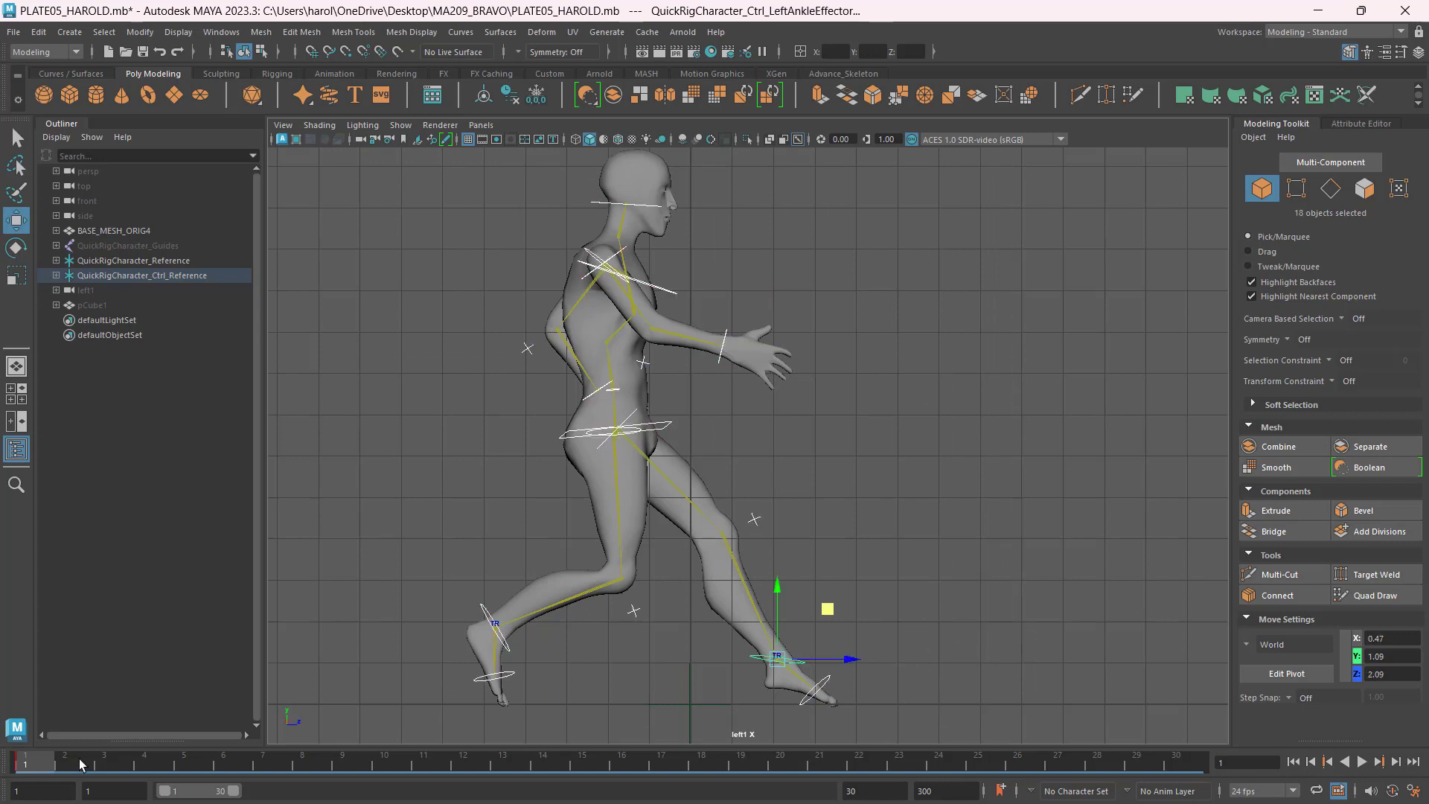
pyautogui.click(28, 763)
pyautogui.press('space')
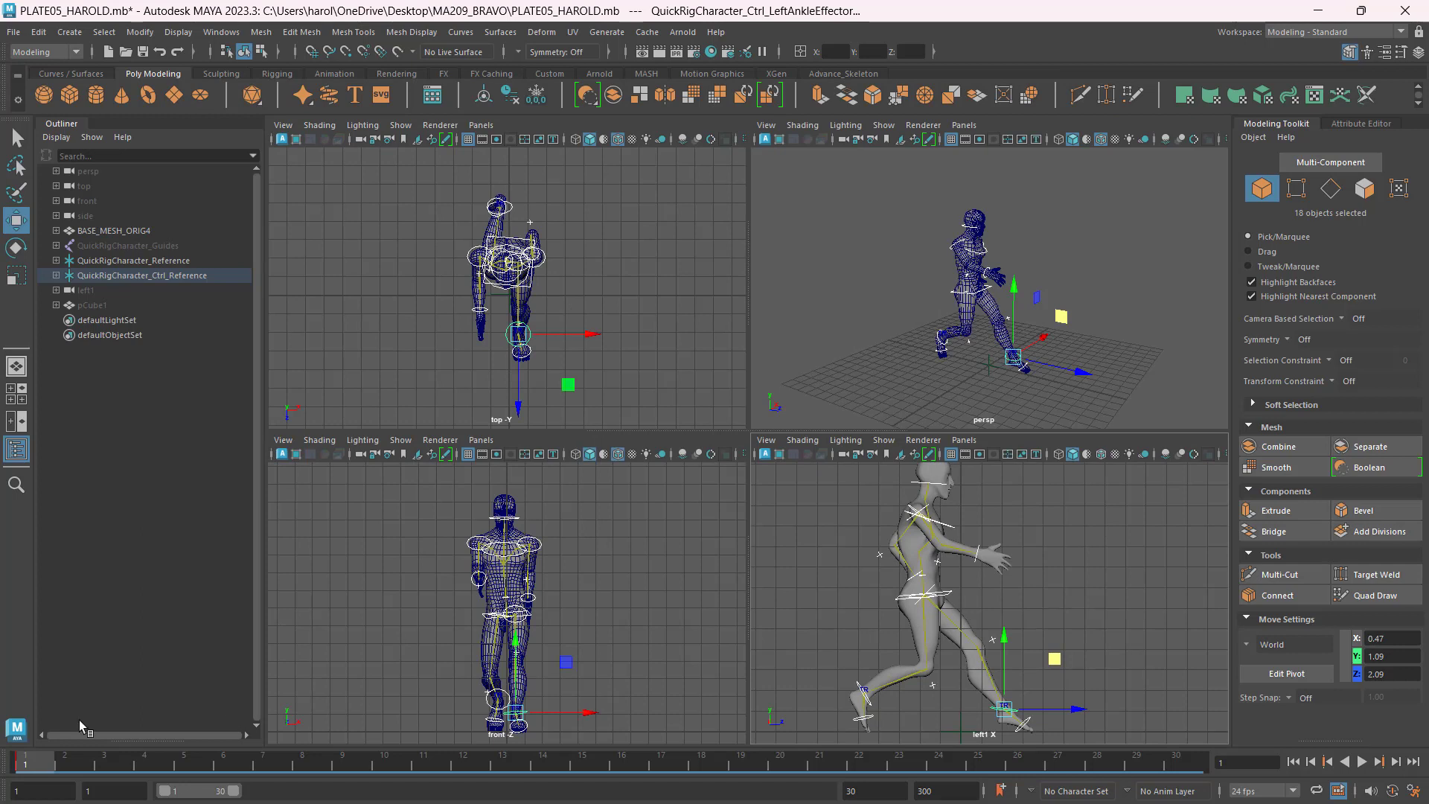
pyautogui.moveTo(36, 765)
pyautogui.mouseDown()
pyautogui.moveTo(186, 764)
pyautogui.moveTo(36, 764)
pyautogui.mouseUp()
# Twist the chest control about the vertical axis in the top view so the right shoulder swings forward.
pyautogui.scroll(5, 535, 330)
pyautogui.scroll(-2, 591, 314)
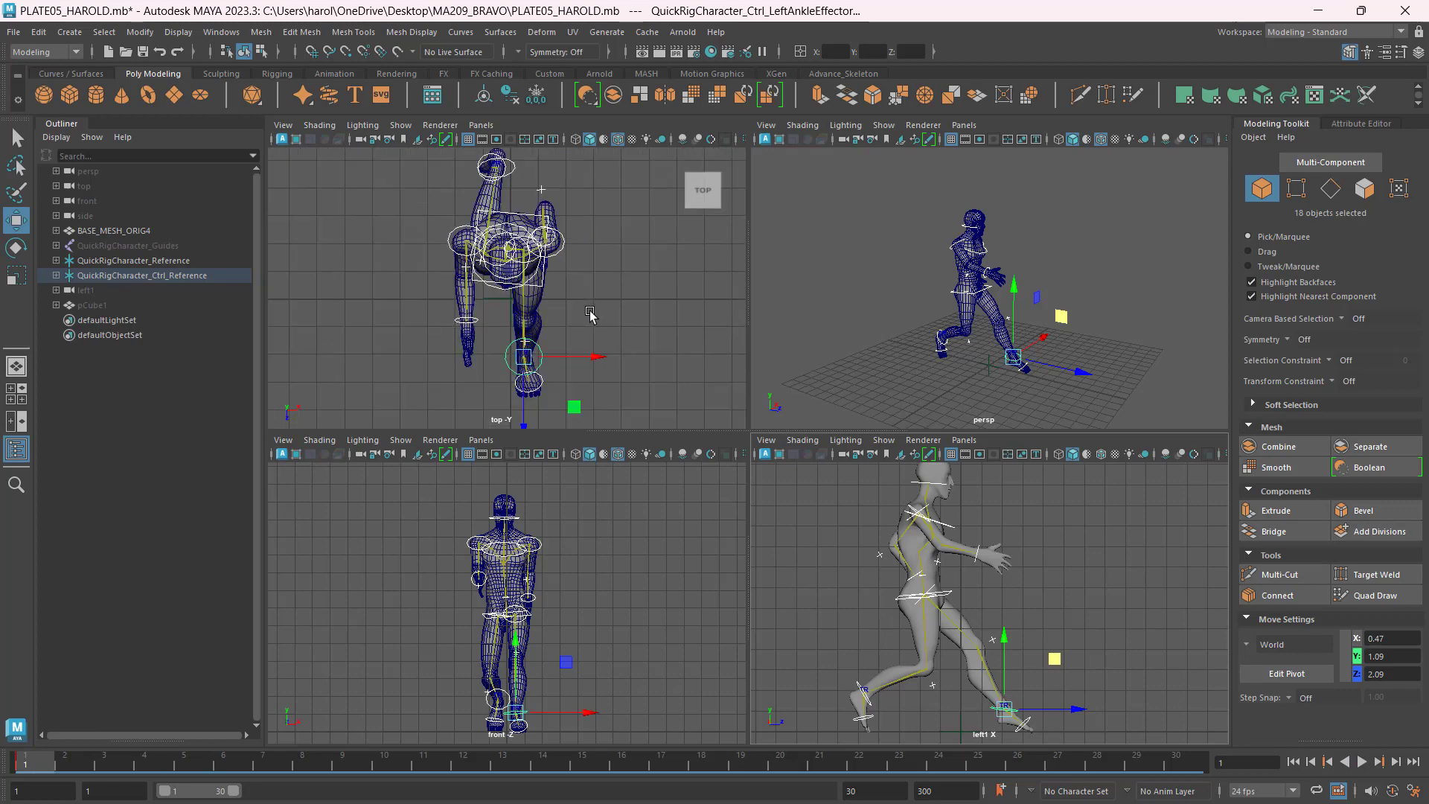
pyautogui.click(520, 218)
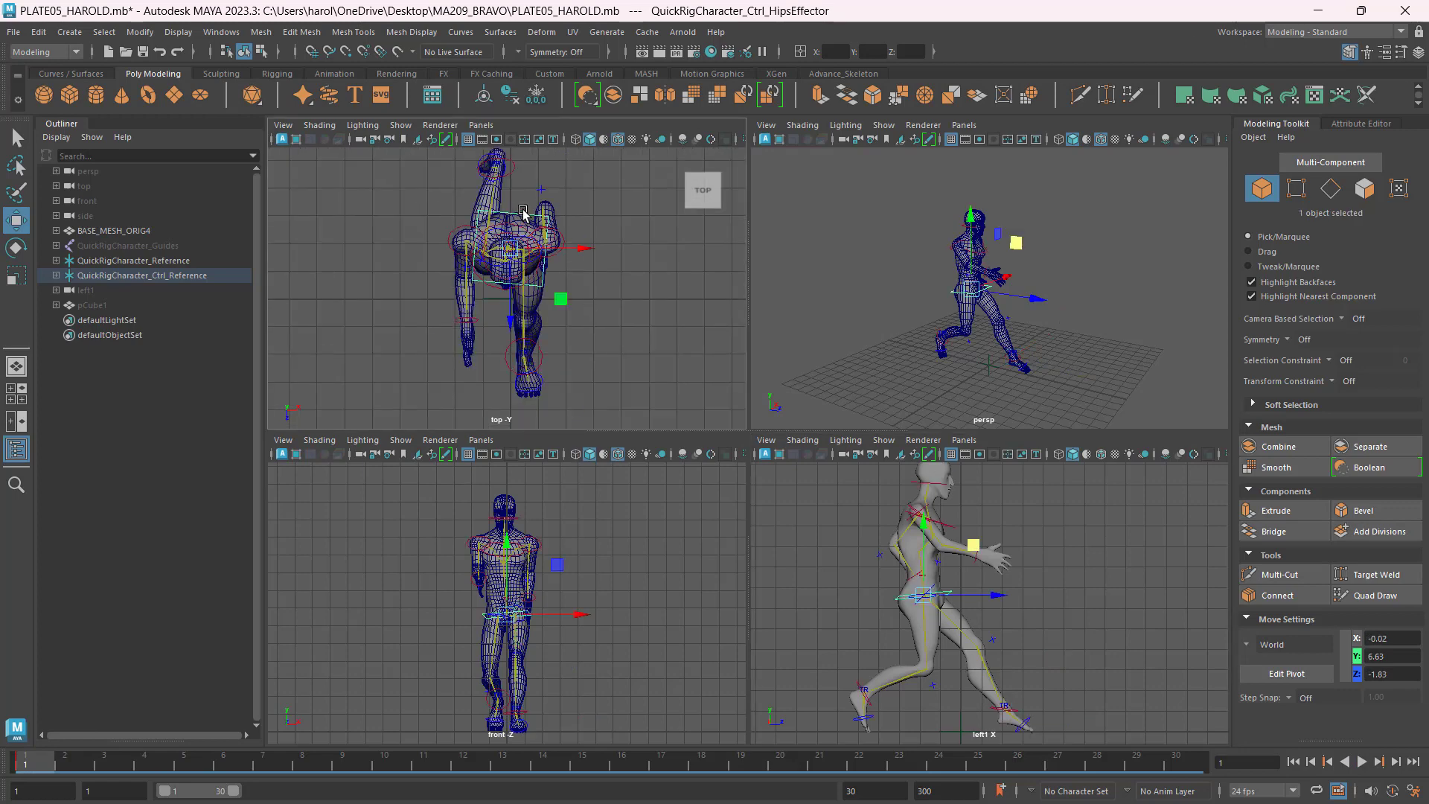
pyautogui.scroll(5, 919, 216)
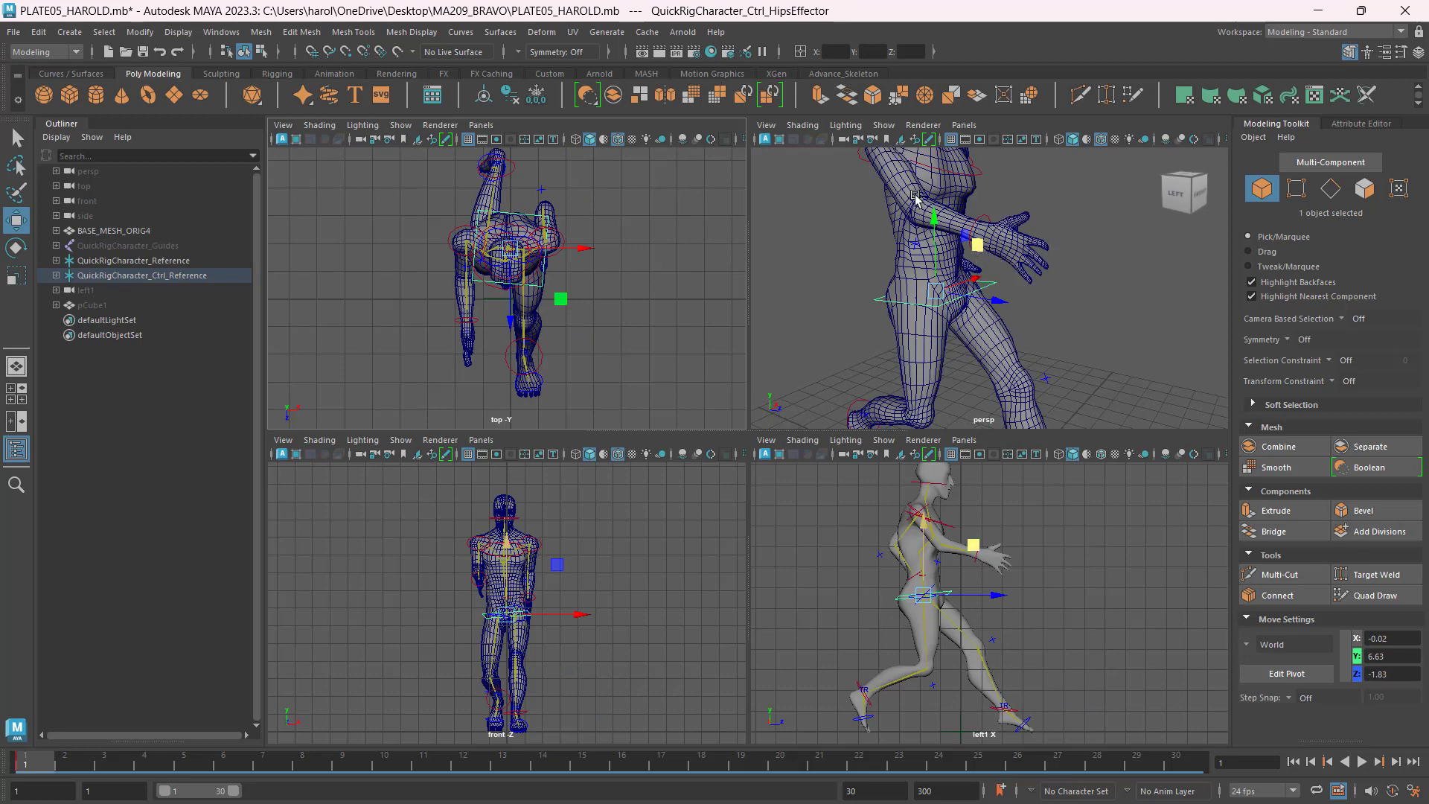
pyautogui.click(953, 172)
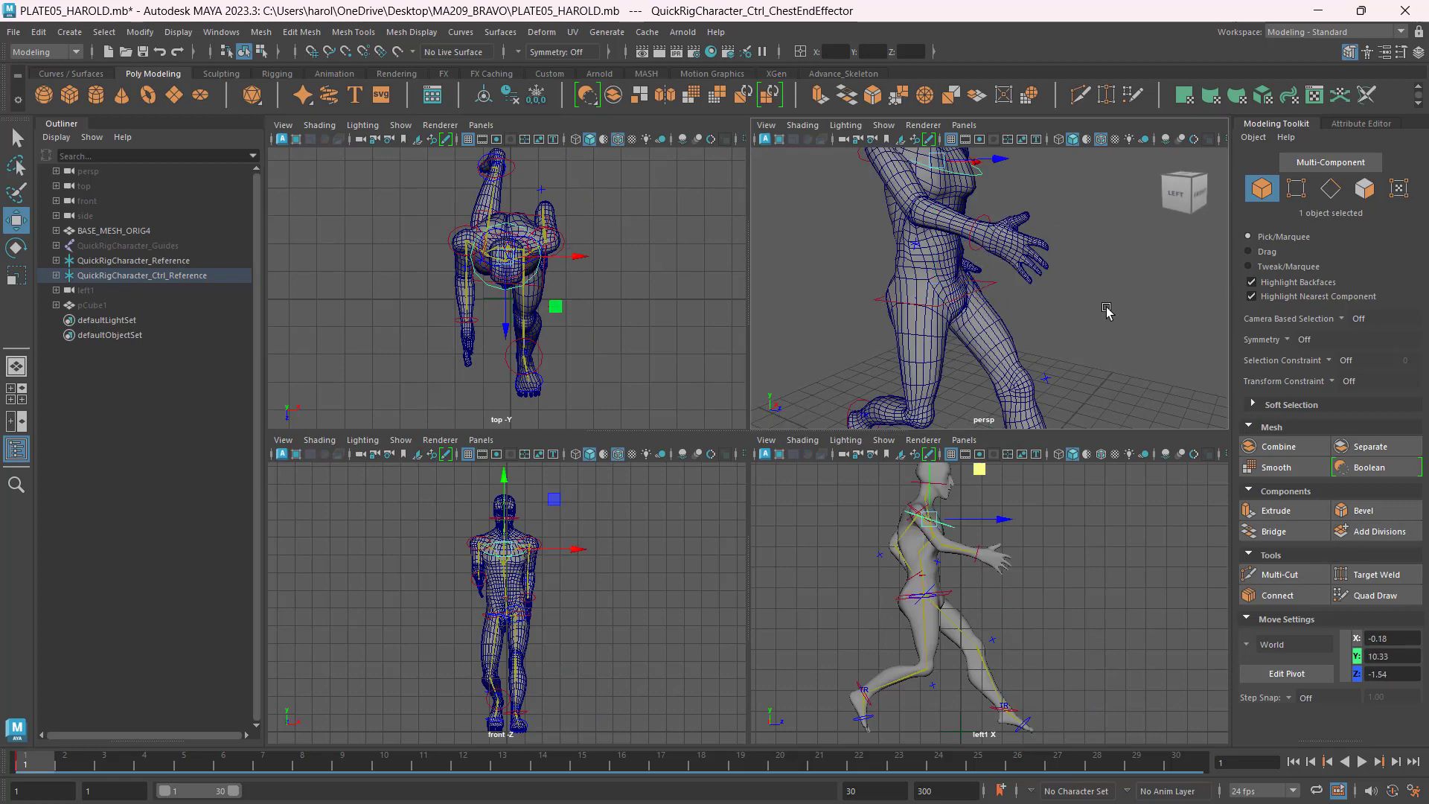
pyautogui.press('f')
pyautogui.press('e')
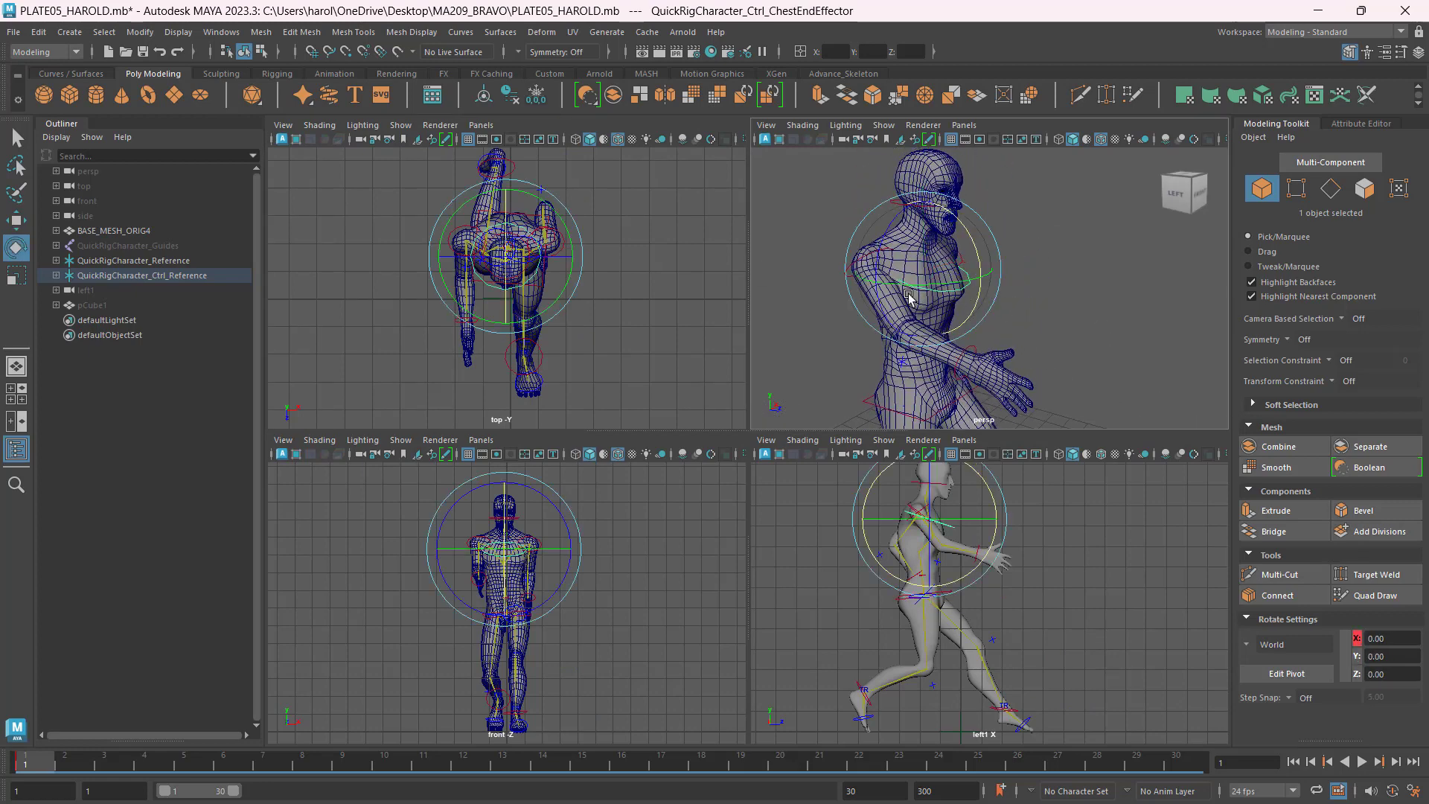
pyautogui.moveTo(562, 231); pyautogui.dragTo(573, 195)
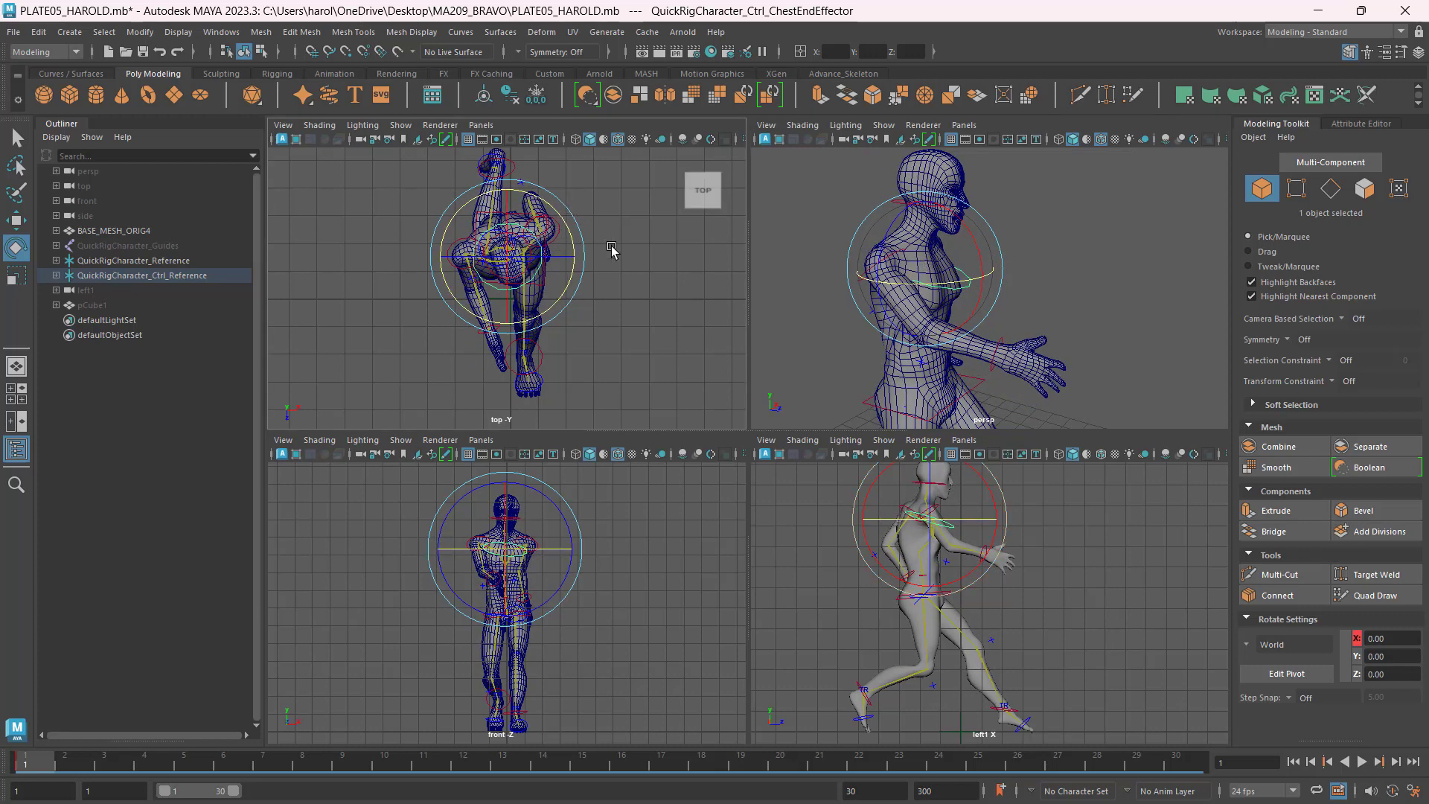
# Rotate the head control about the vertical axis in the top view so the face points straight ahead again.
pyautogui.click(542, 270)
pyautogui.click(900, 207)
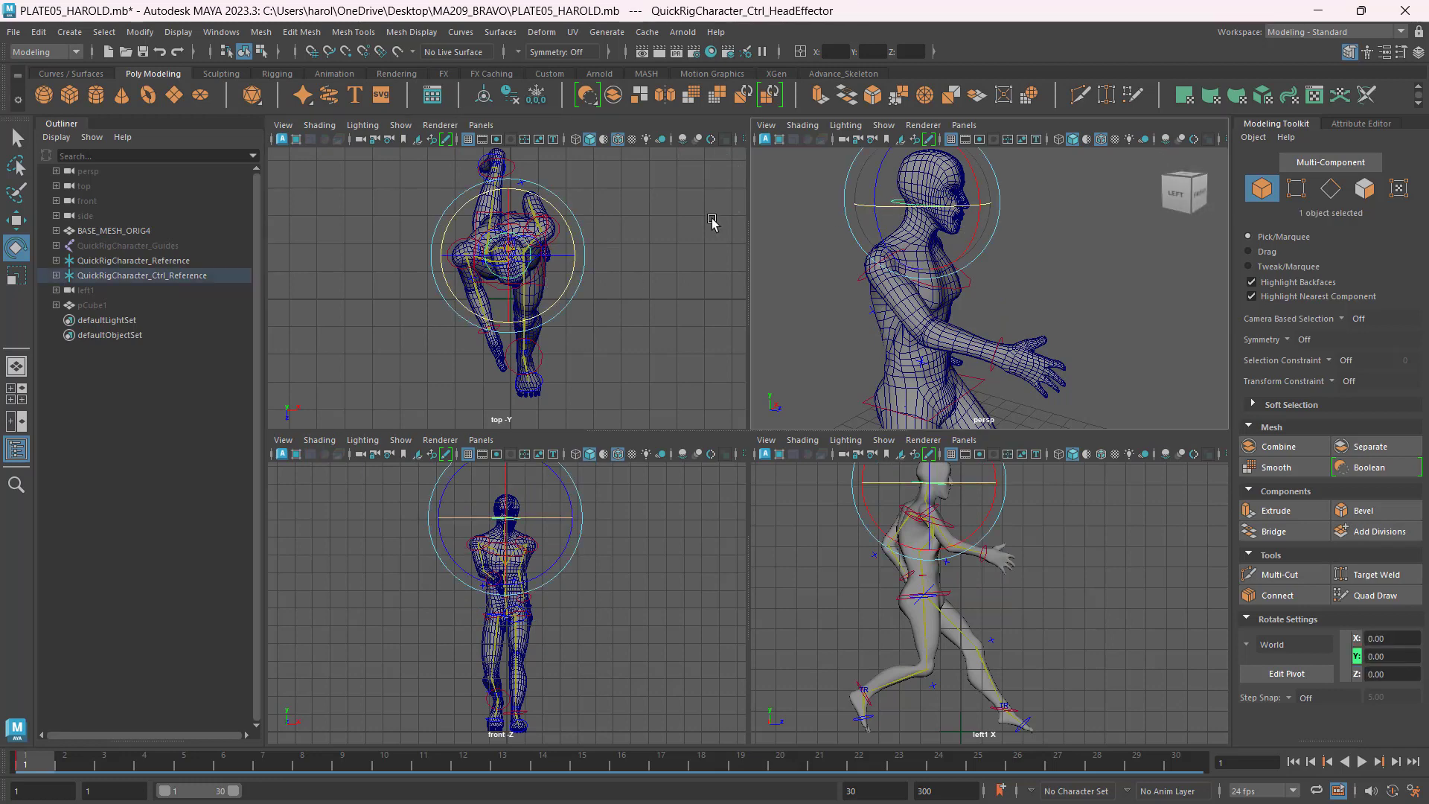
pyautogui.moveTo(555, 214); pyautogui.dragTo(582, 215)
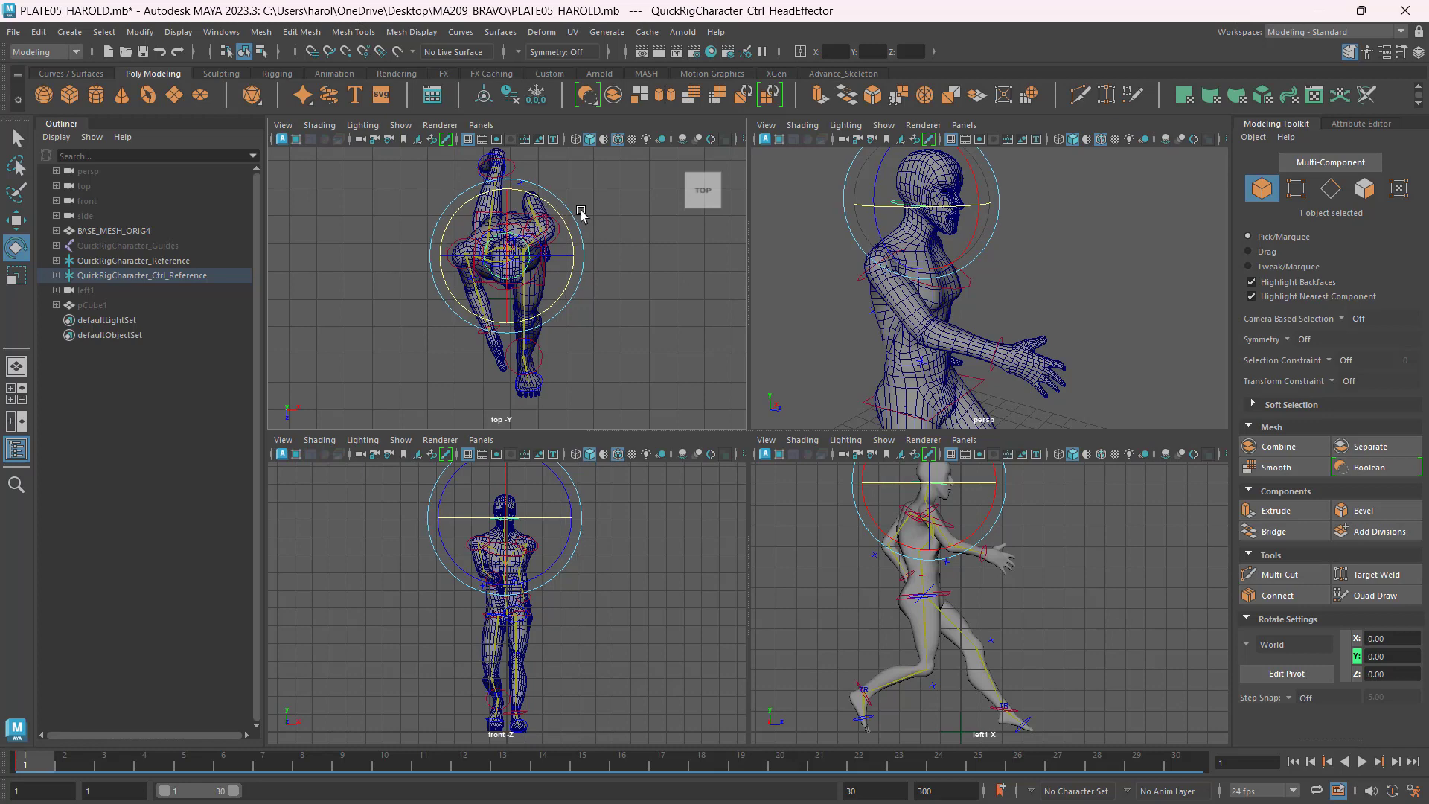
# Move the right wrist control outward along X to about -1.67 in the top view so the hand clears the body.
pyautogui.click(416, 372)
pyautogui.click(488, 328)
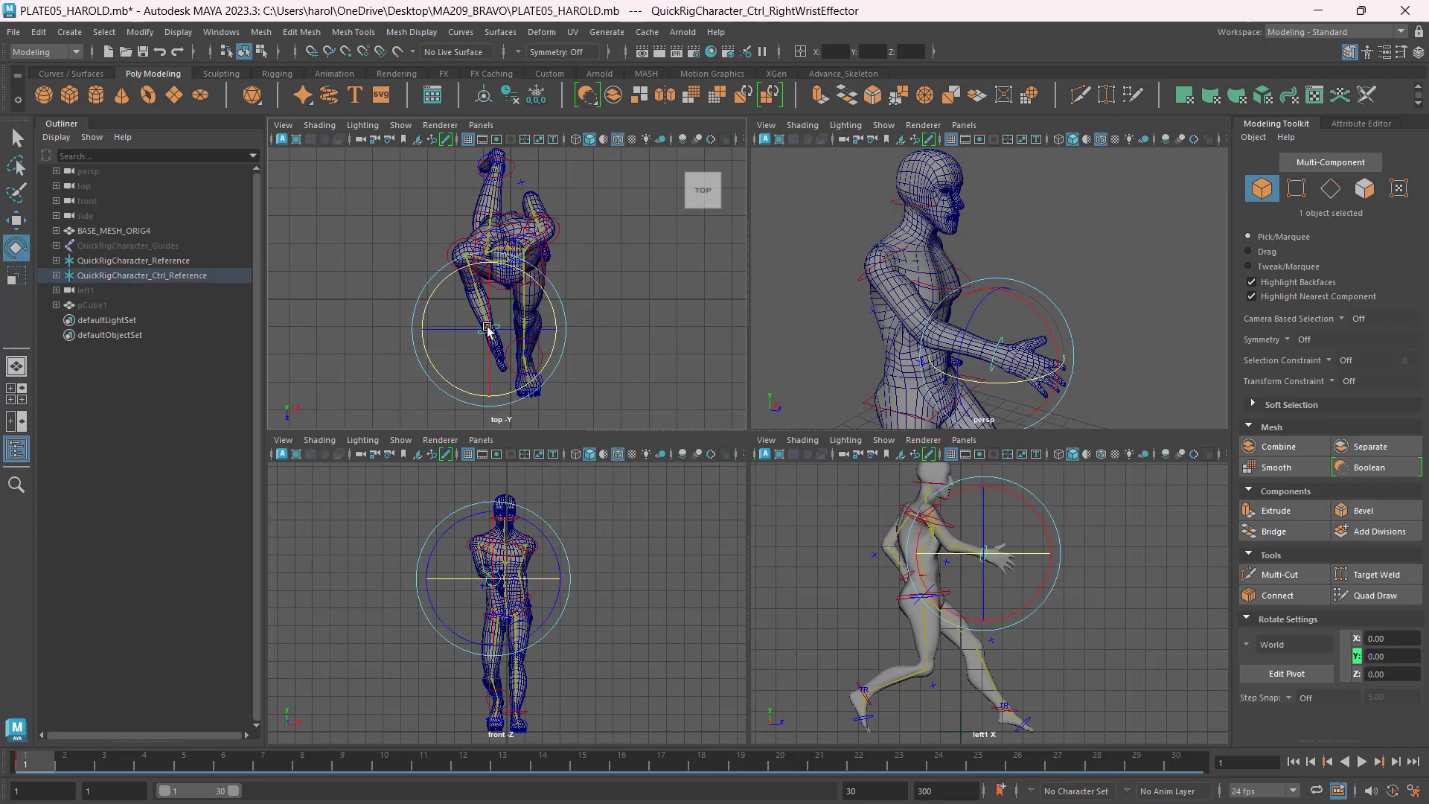
pyautogui.press('w')
pyautogui.moveTo(547, 329); pyautogui.dragTo(466, 330)
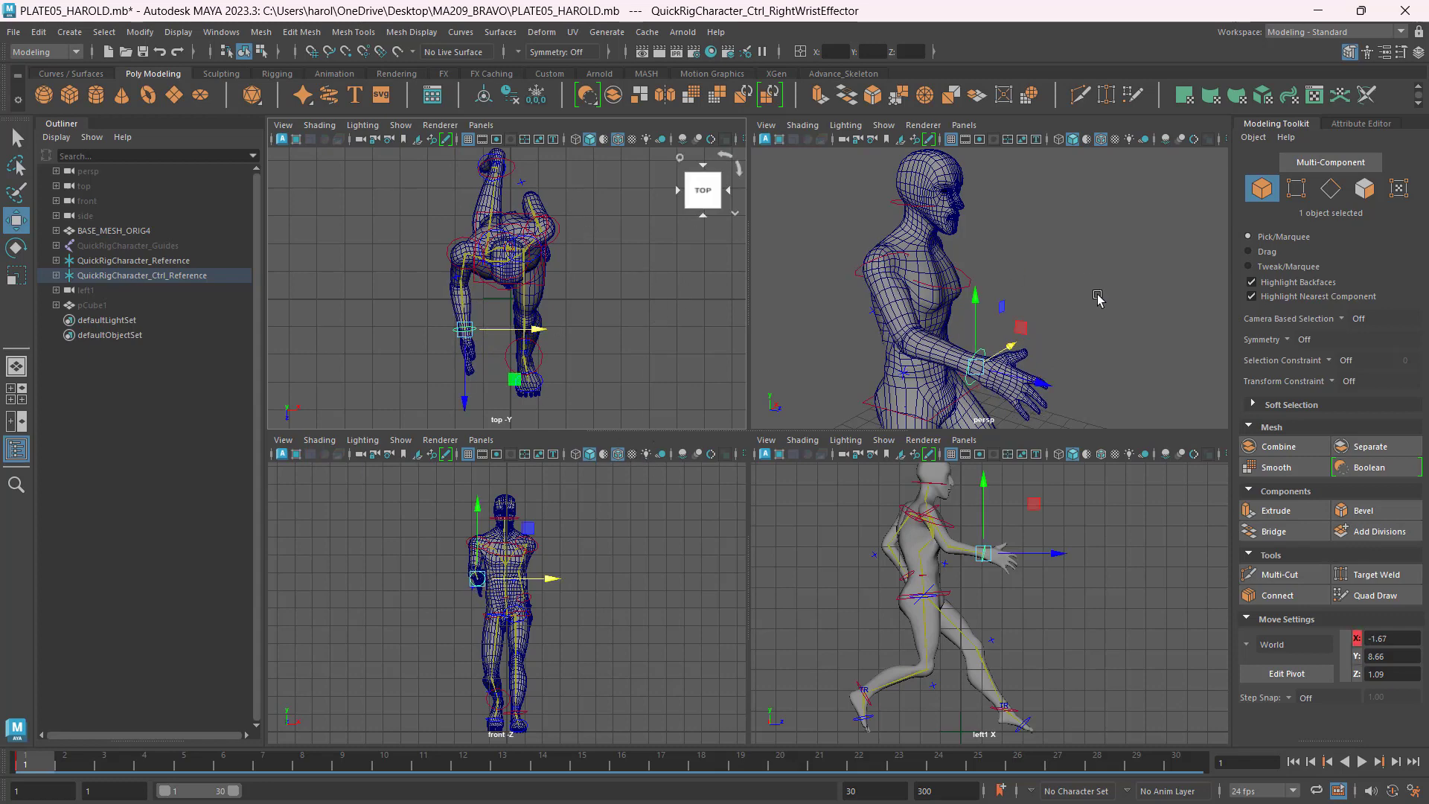
# Move the left elbow control outward along X and adjust the left wrist control to about X 1.32.
pyautogui.scroll(5, 525, 603)
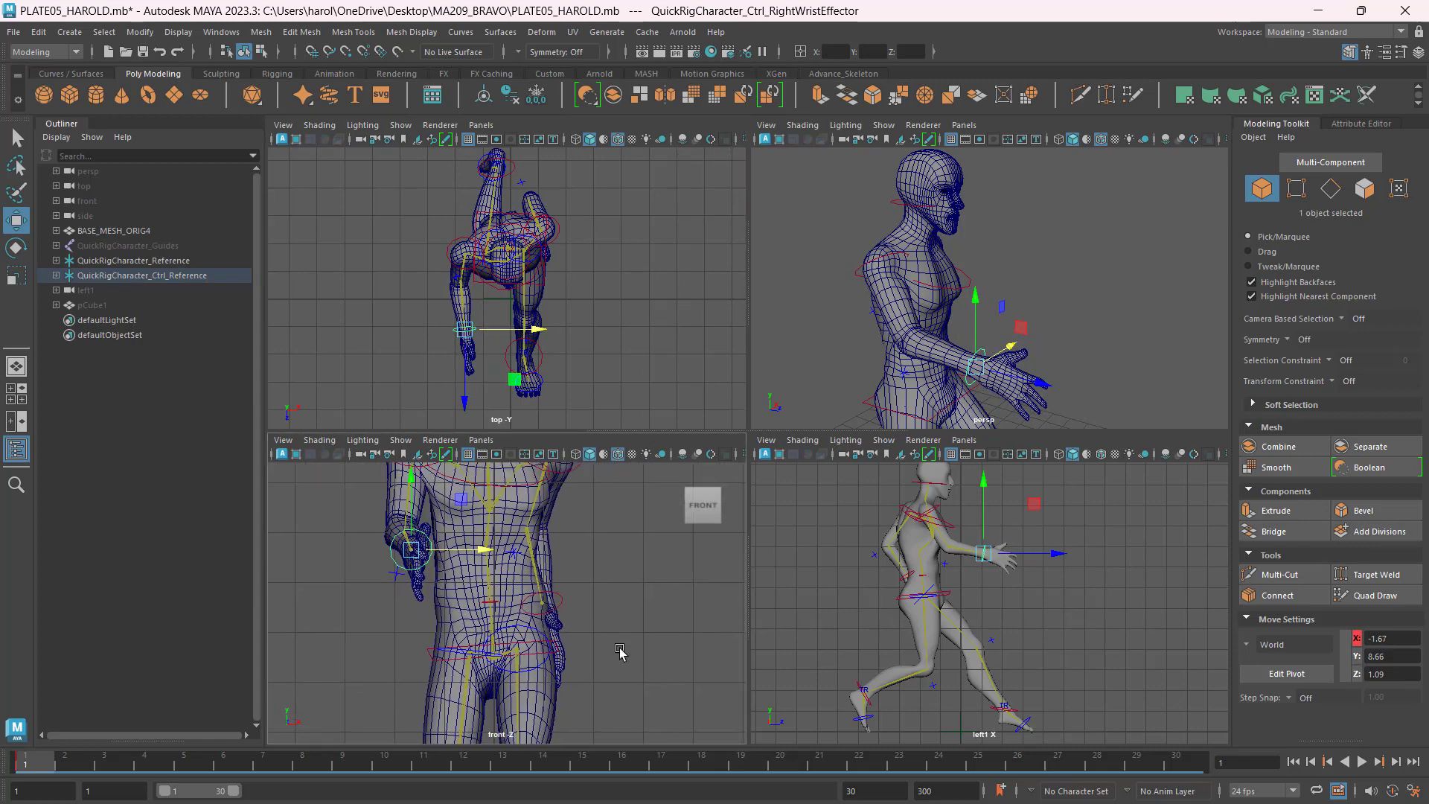
pyautogui.click(526, 661)
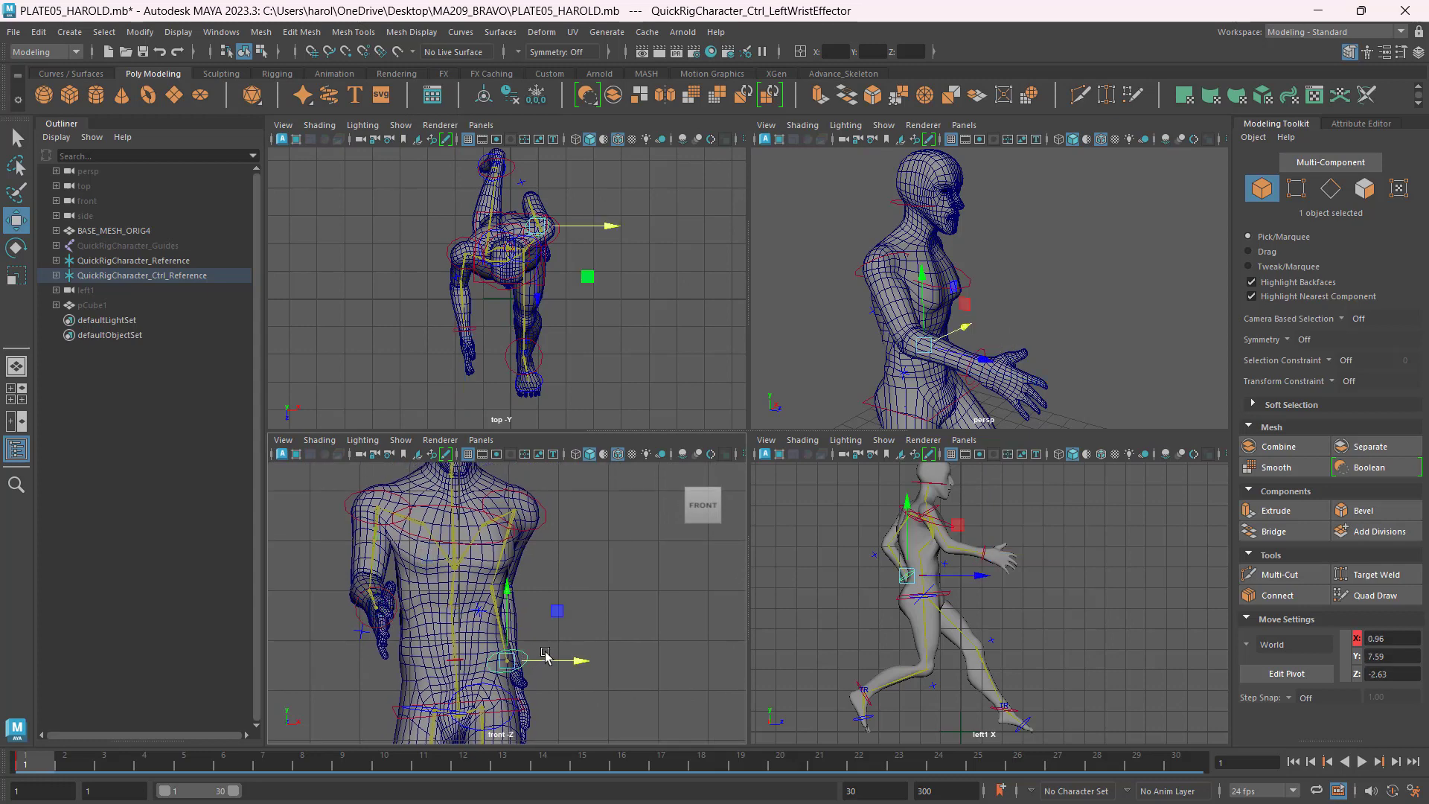
pyautogui.moveTo(567, 606); pyautogui.dragTo(574, 599, button='middle')
pyautogui.click(534, 186)
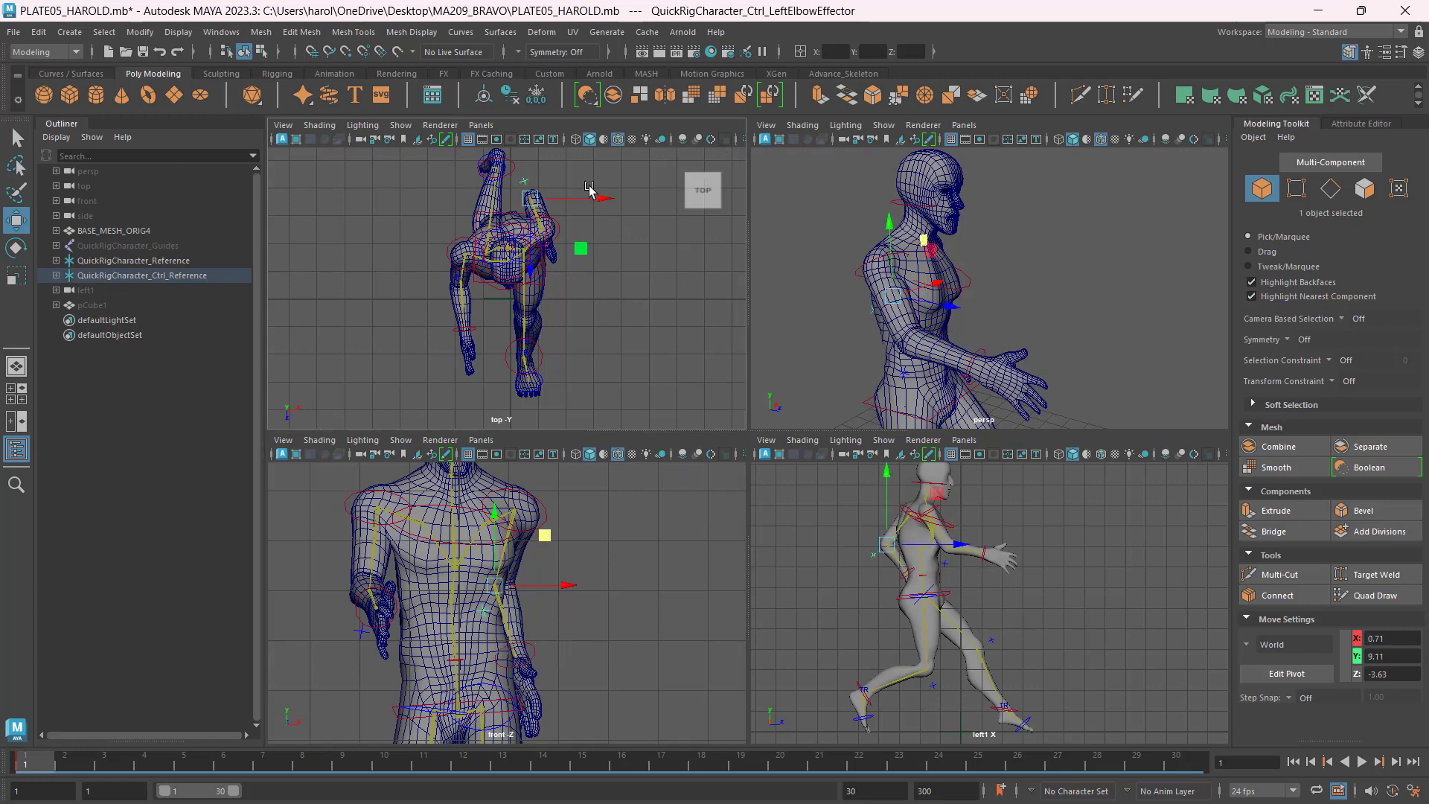
pyautogui.moveTo(606, 200); pyautogui.dragTo(596, 235)
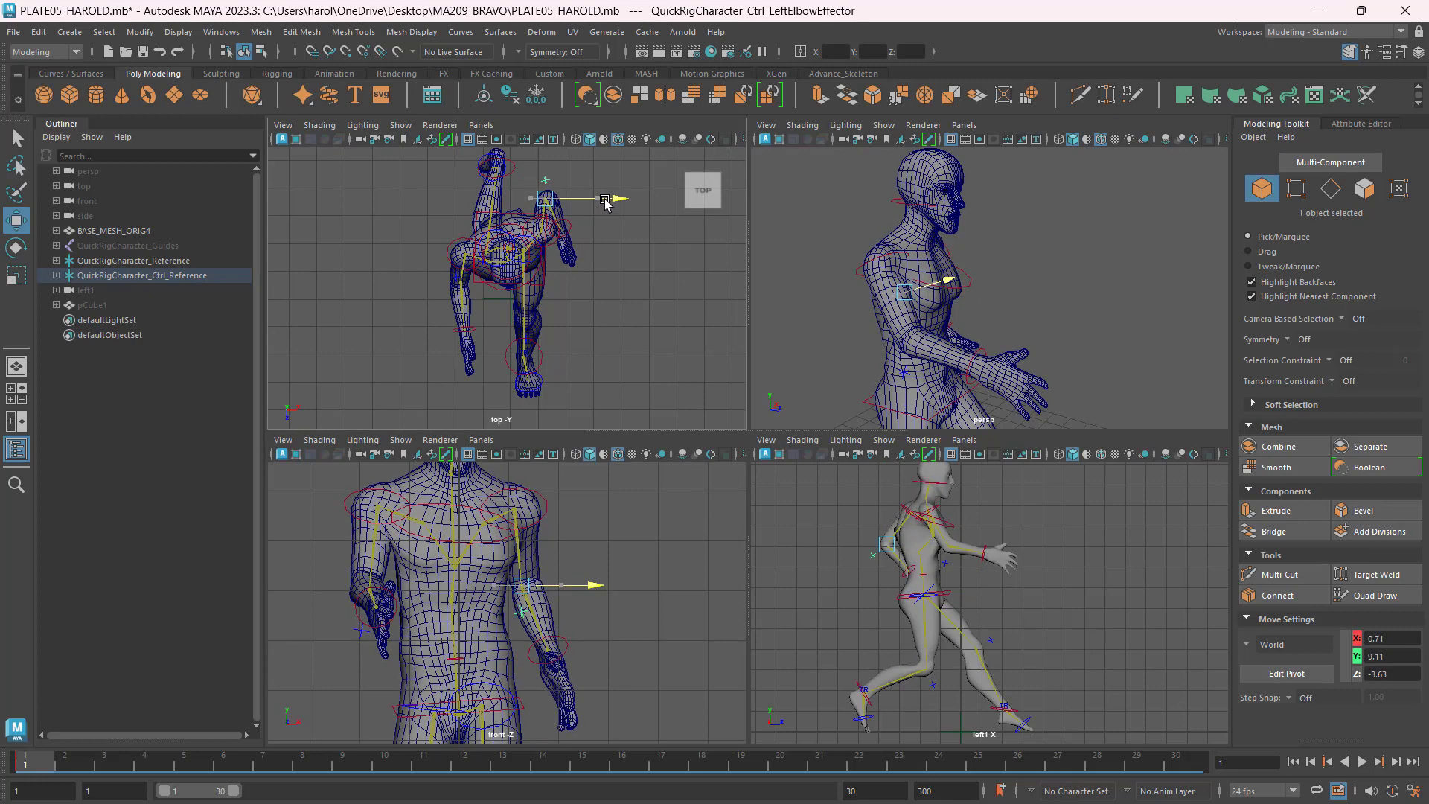
pyautogui.click(573, 230)
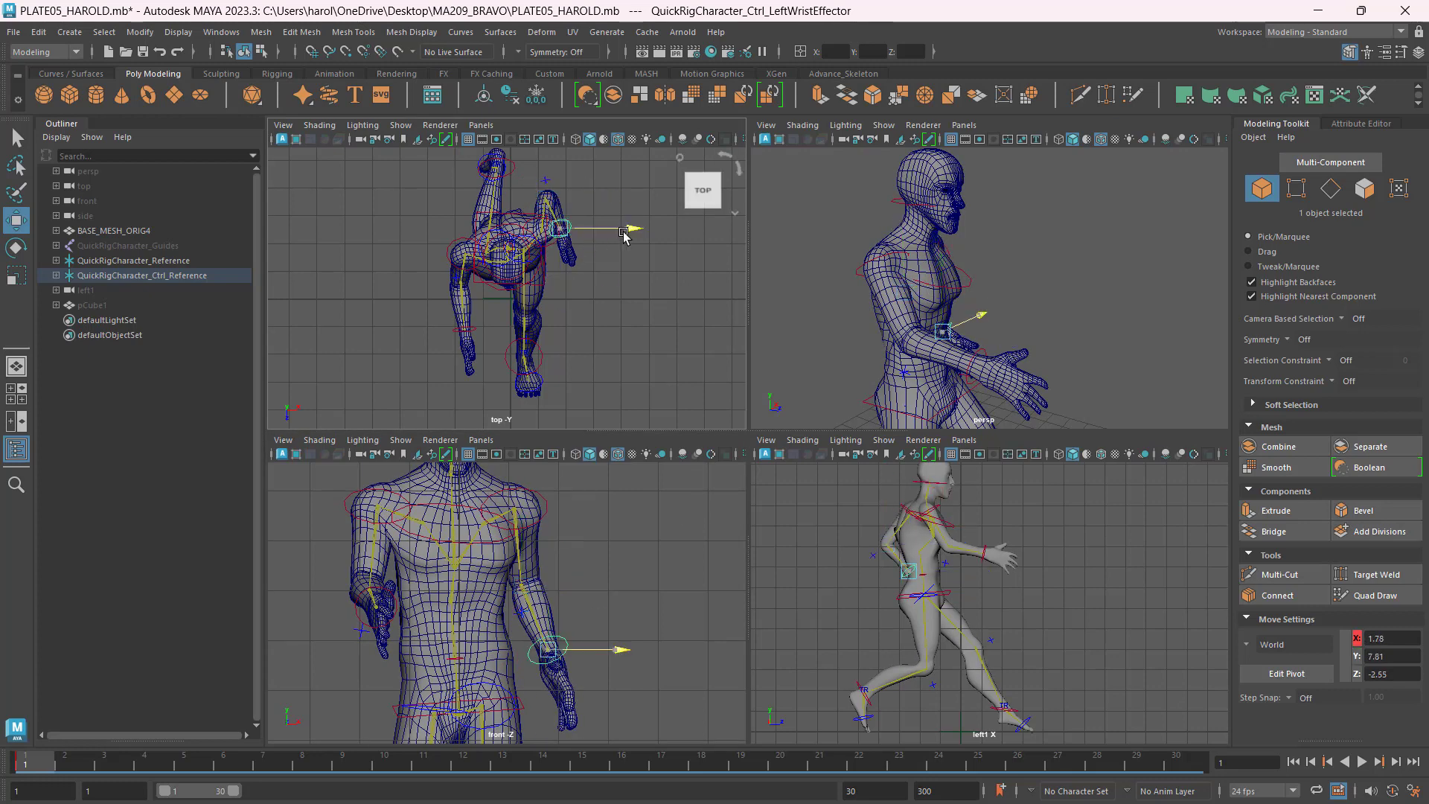
pyautogui.moveTo(615, 242); pyautogui.dragTo(605, 243)
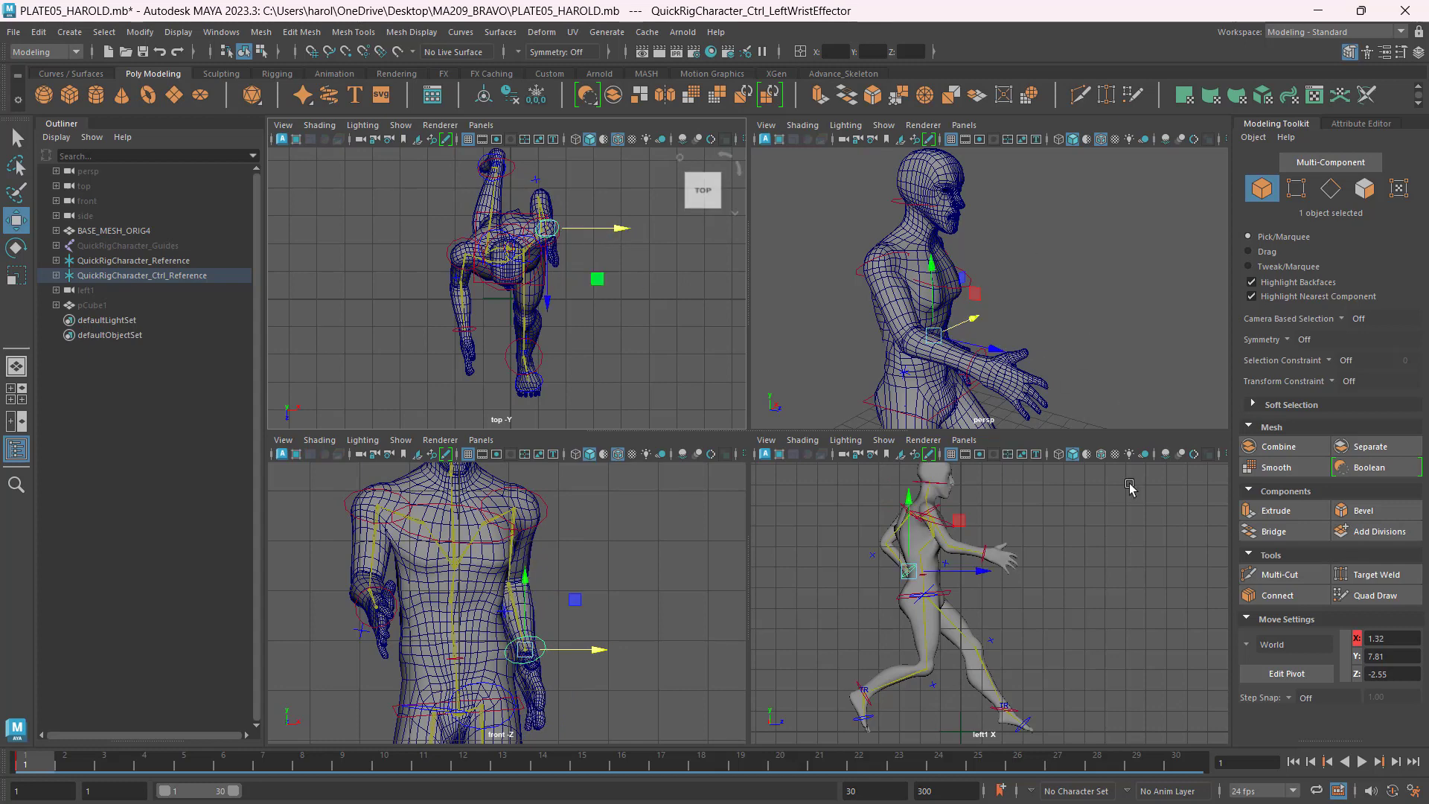
# Rotate the left shoulder control slightly in the front view so the left arm hangs closer to the body.
pyautogui.click(540, 498)
pyautogui.press('e')
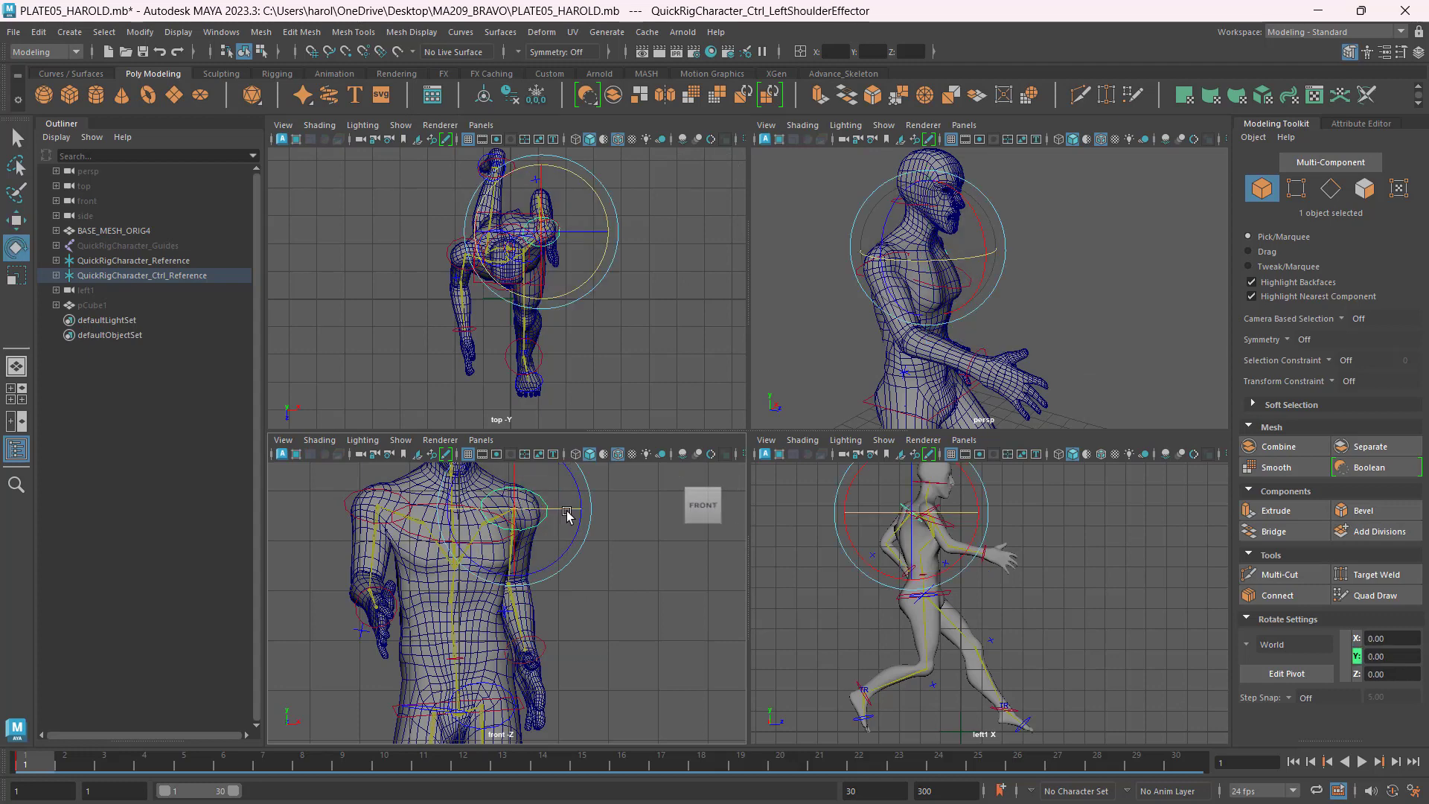
pyautogui.moveTo(569, 514); pyautogui.dragTo(560, 507)
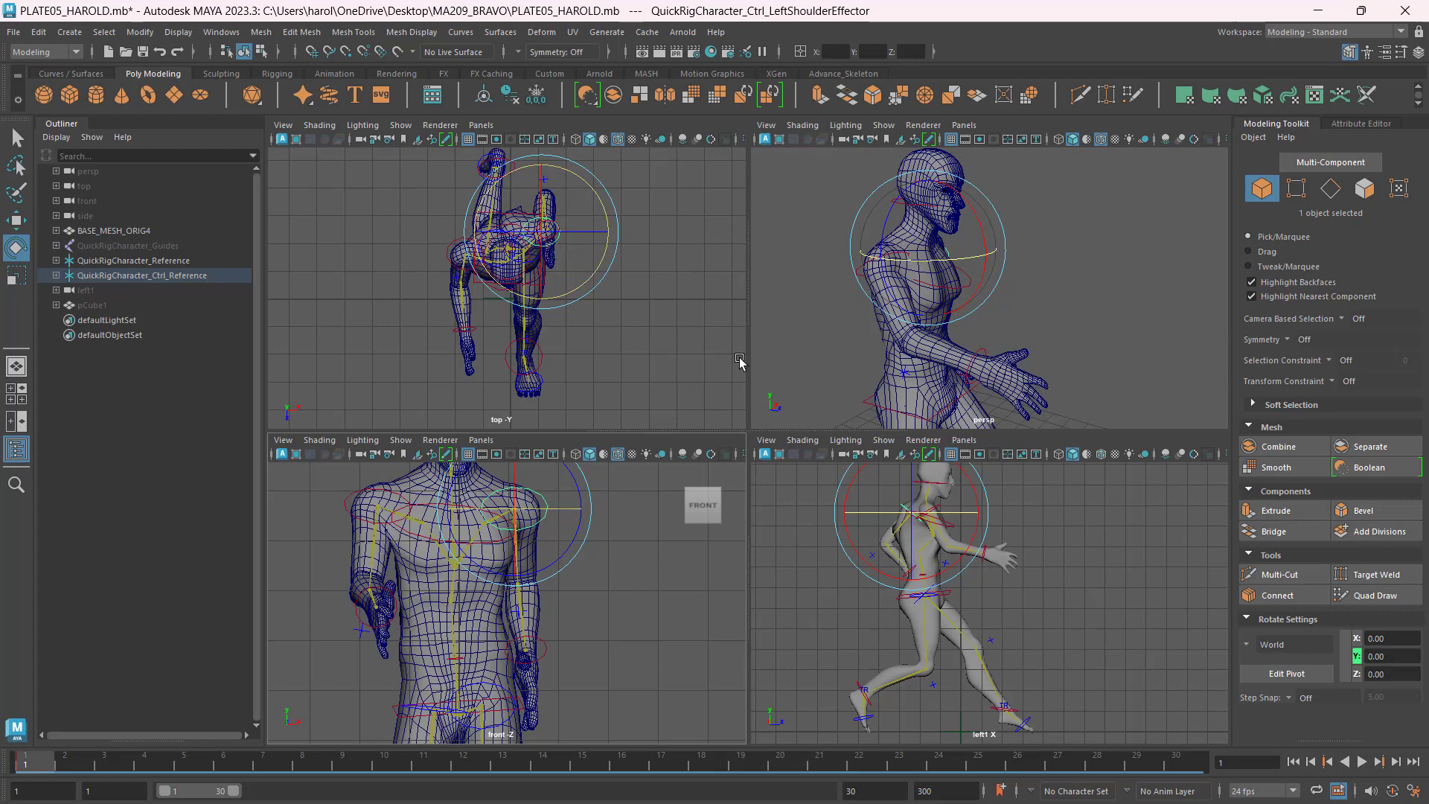
pyautogui.click(725, 341)
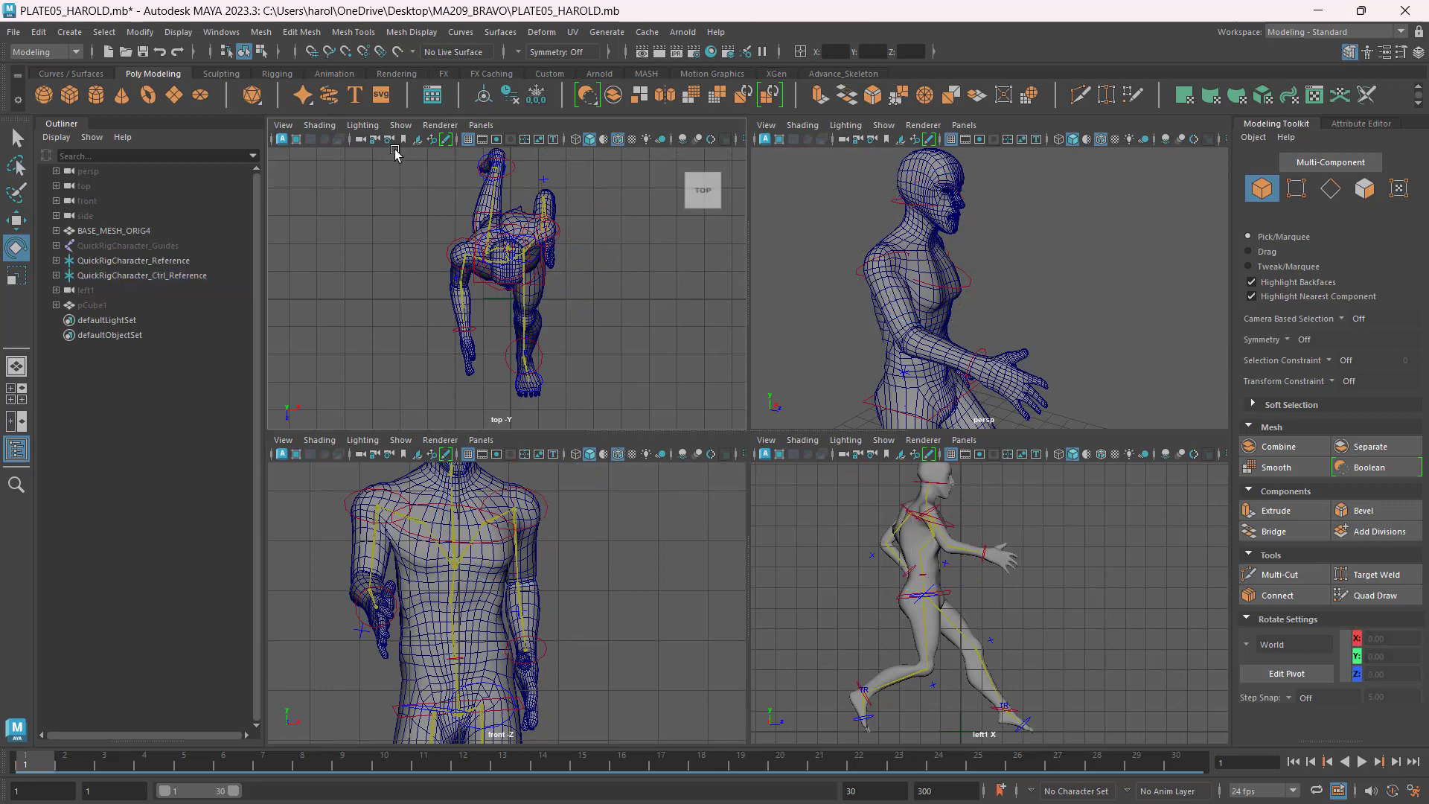
# Select all the character's rig controls in the top view, clear the selection, and save the scene.
pyautogui.scroll(-2, 553, 330)
pyautogui.moveTo(419, 179); pyautogui.dragTo(646, 386)
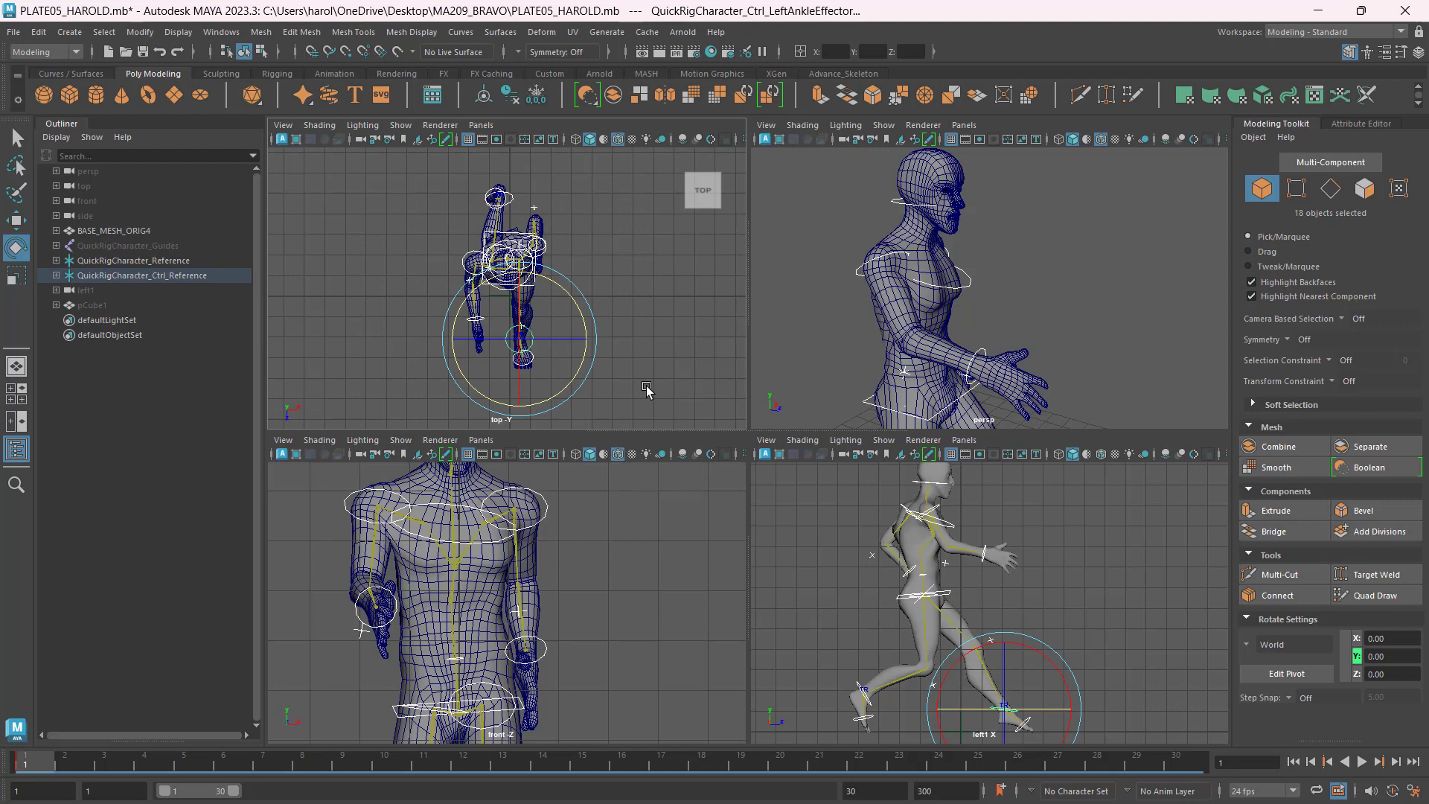
pyautogui.keyDown('alt'); pyautogui.moveTo(613, 581); pyautogui.dragTo(630, 517, button='middle'); pyautogui.keyUp('alt')
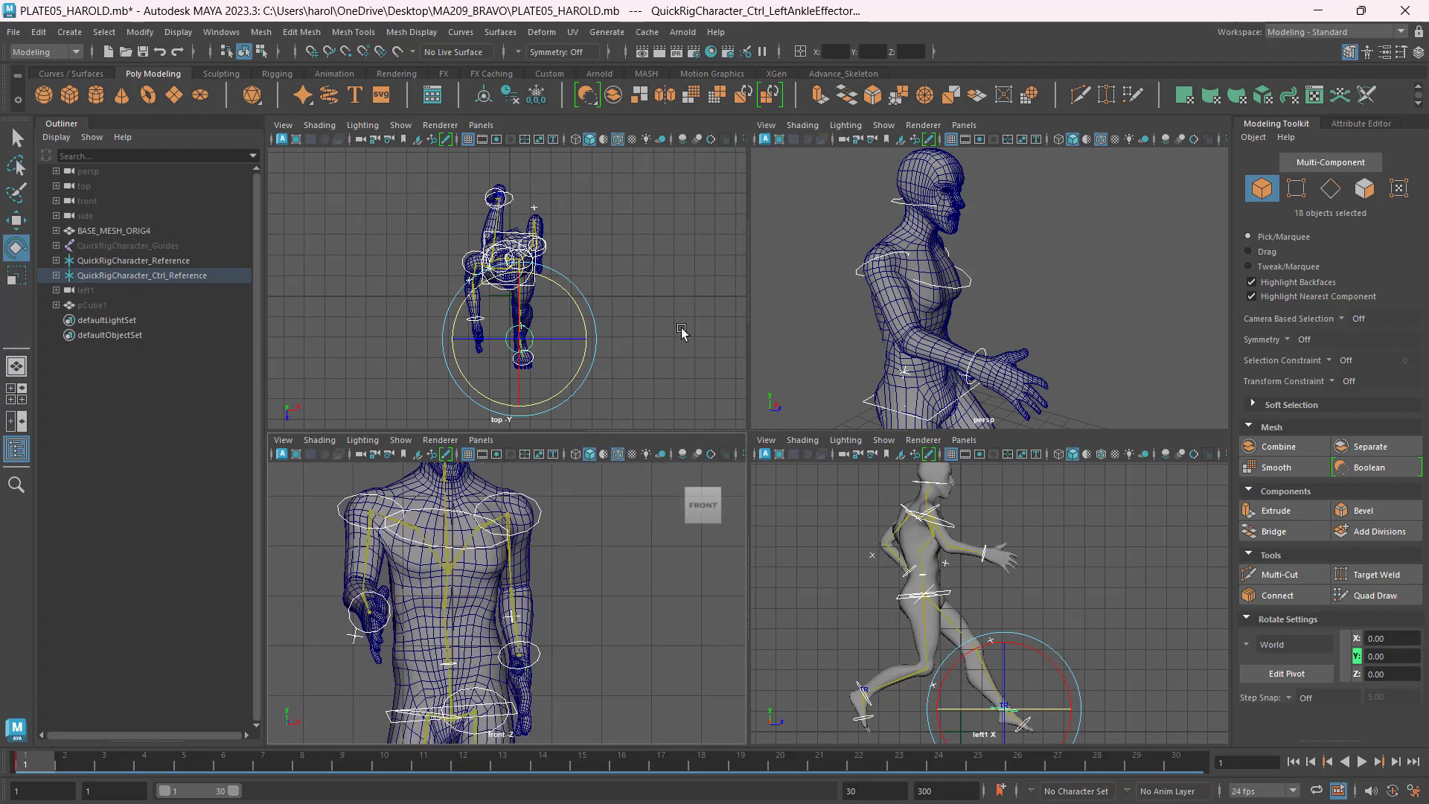
pyautogui.keyDown('alt'); pyautogui.moveTo(682, 332); pyautogui.dragTo(615, 345, button='middle'); pyautogui.keyUp('alt')
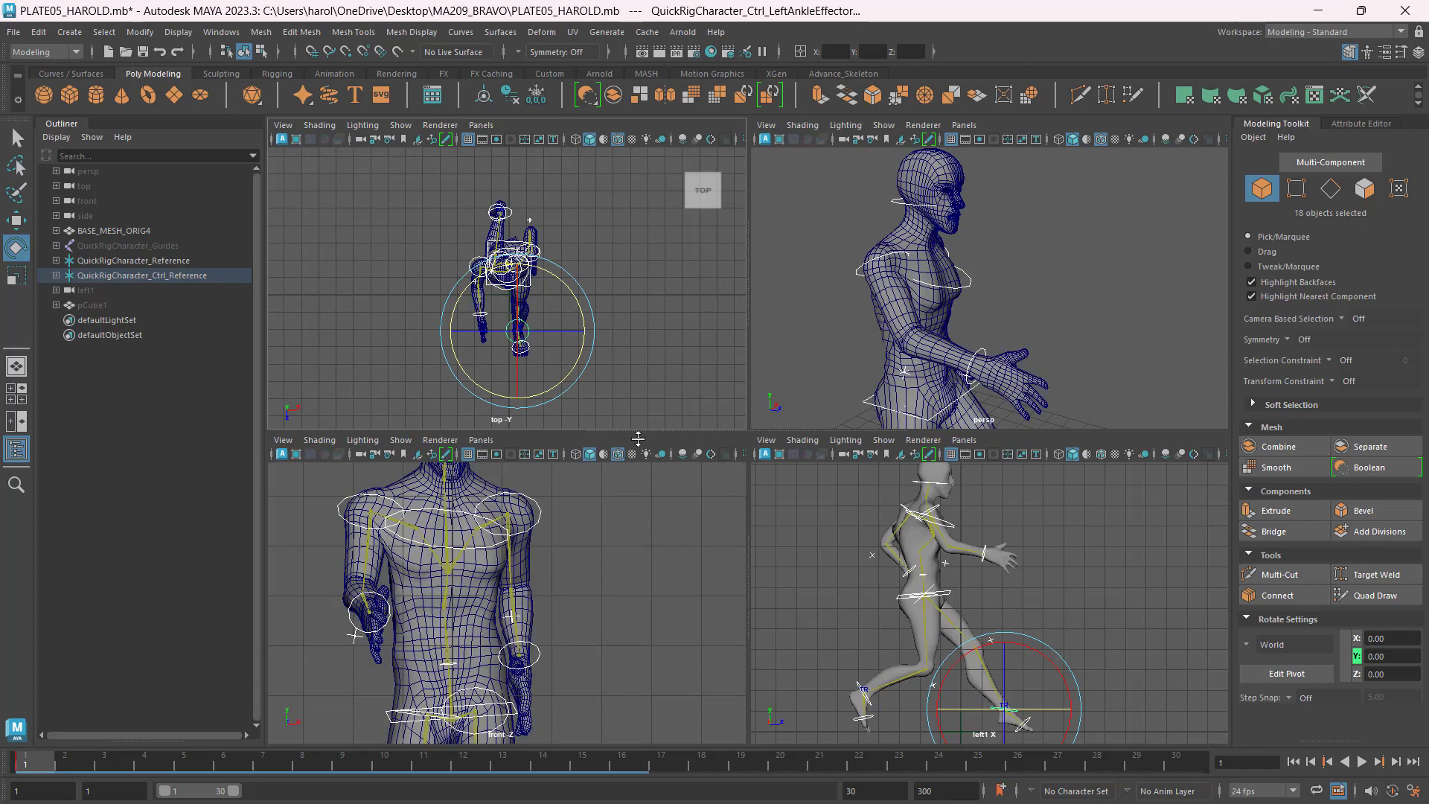
pyautogui.click(580, 568)
pyautogui.hotkey('ctrl', 's')
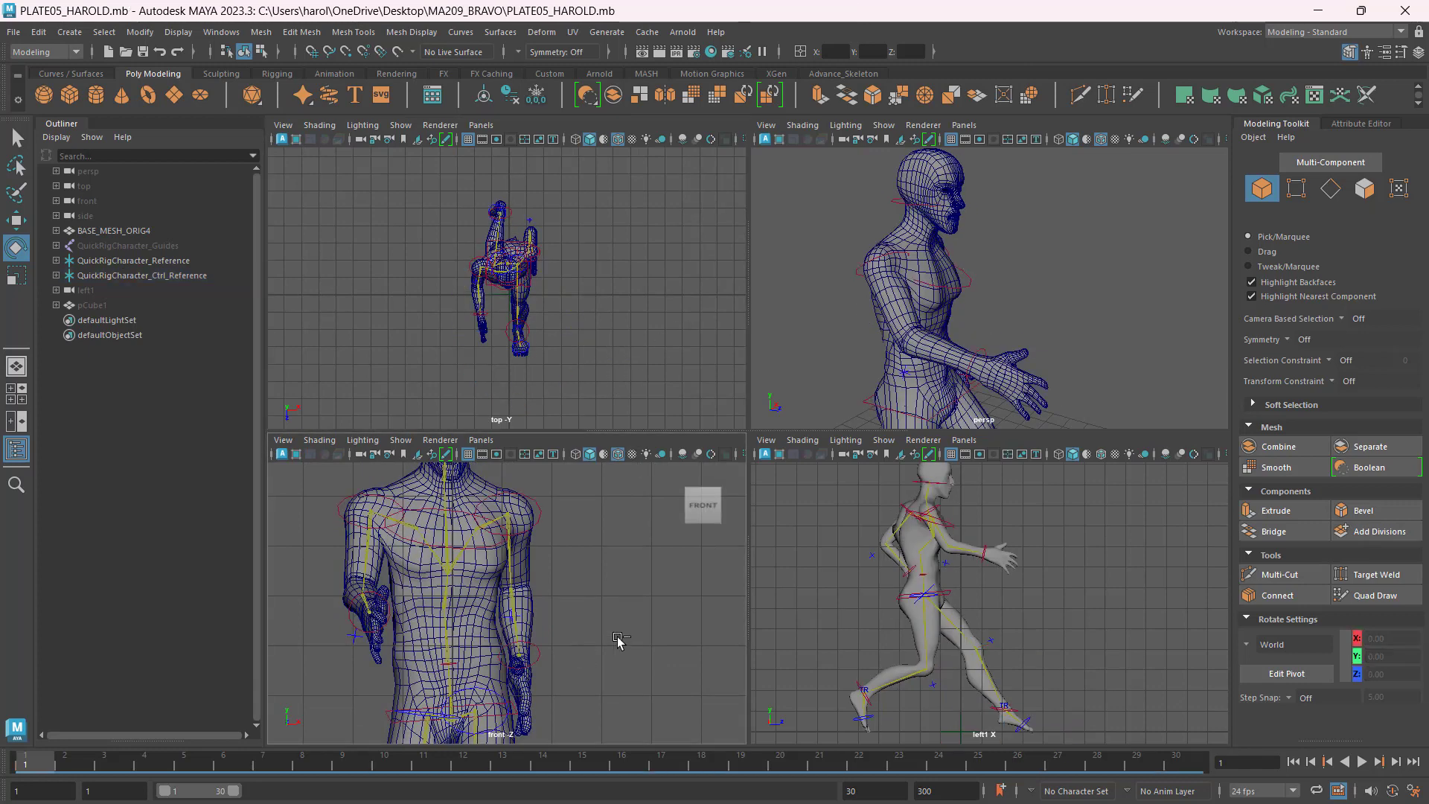
# Switch to 03 SNEAK.jpg and study the opening and closing contact poses, then return to Maya.
pyautogui.hotkey('alt', 'Tab')
pyautogui.press('ctrl')
pyautogui.press('ctrl')
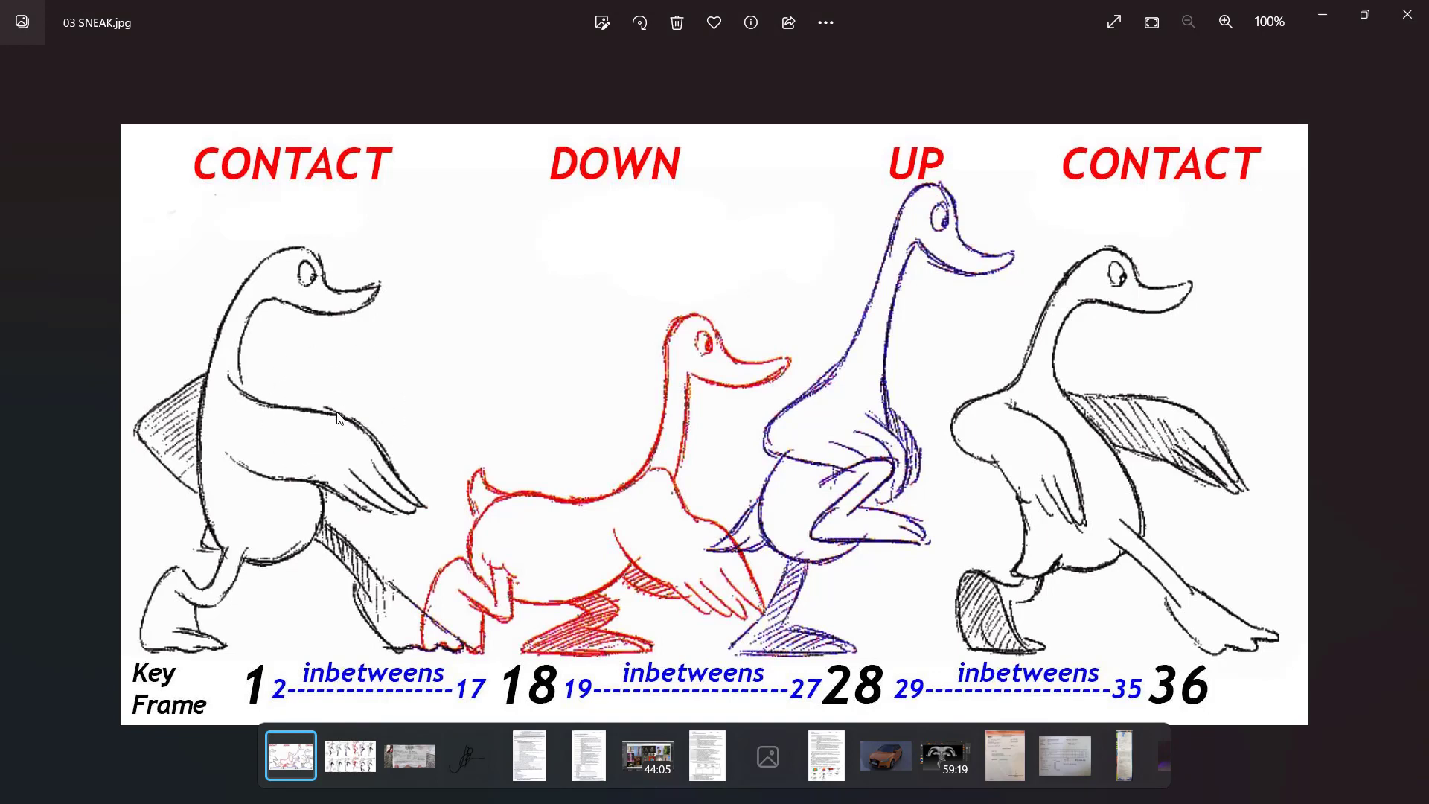
pyautogui.press('ctrl')
pyautogui.press('ctrl')
pyautogui.press('ctrl')
pyautogui.press('ctrl')
pyautogui.press('ctrl')
pyautogui.hotkey('alt', 'Tab')
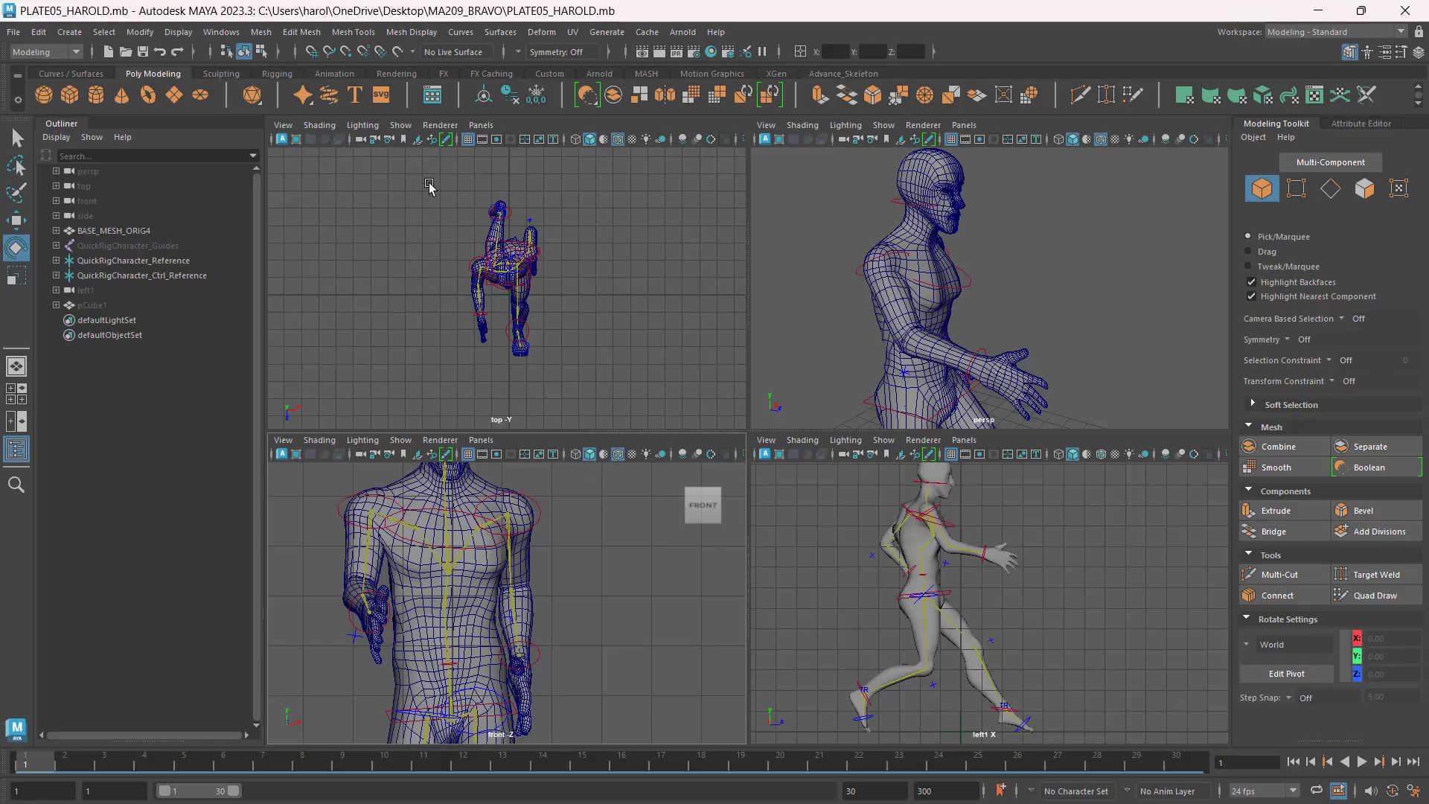
# Select all the character's rig controls in the top view and copy their keys at frame 1.
pyautogui.moveTo(429, 183); pyautogui.dragTo(584, 378)
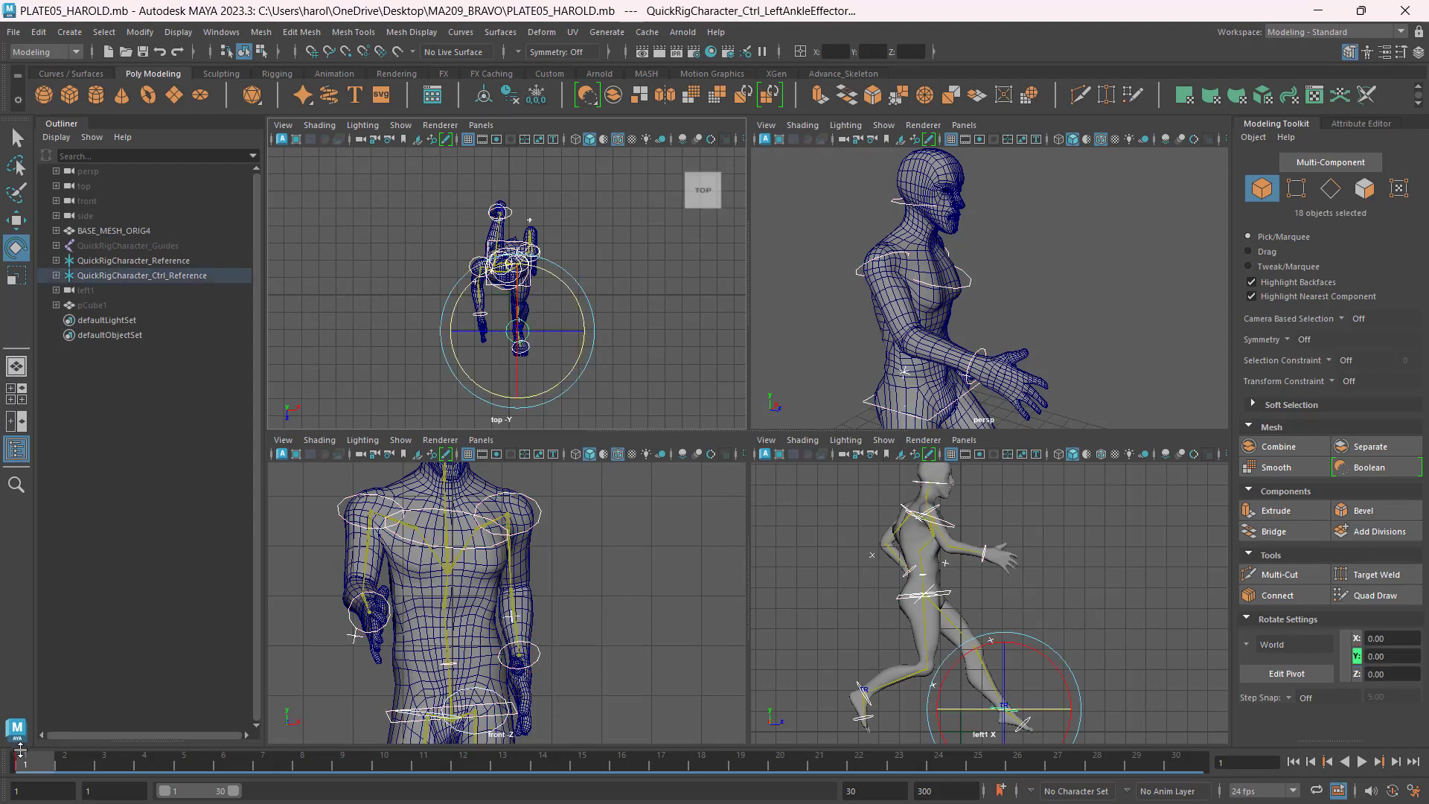
pyautogui.rightClick(41, 766)
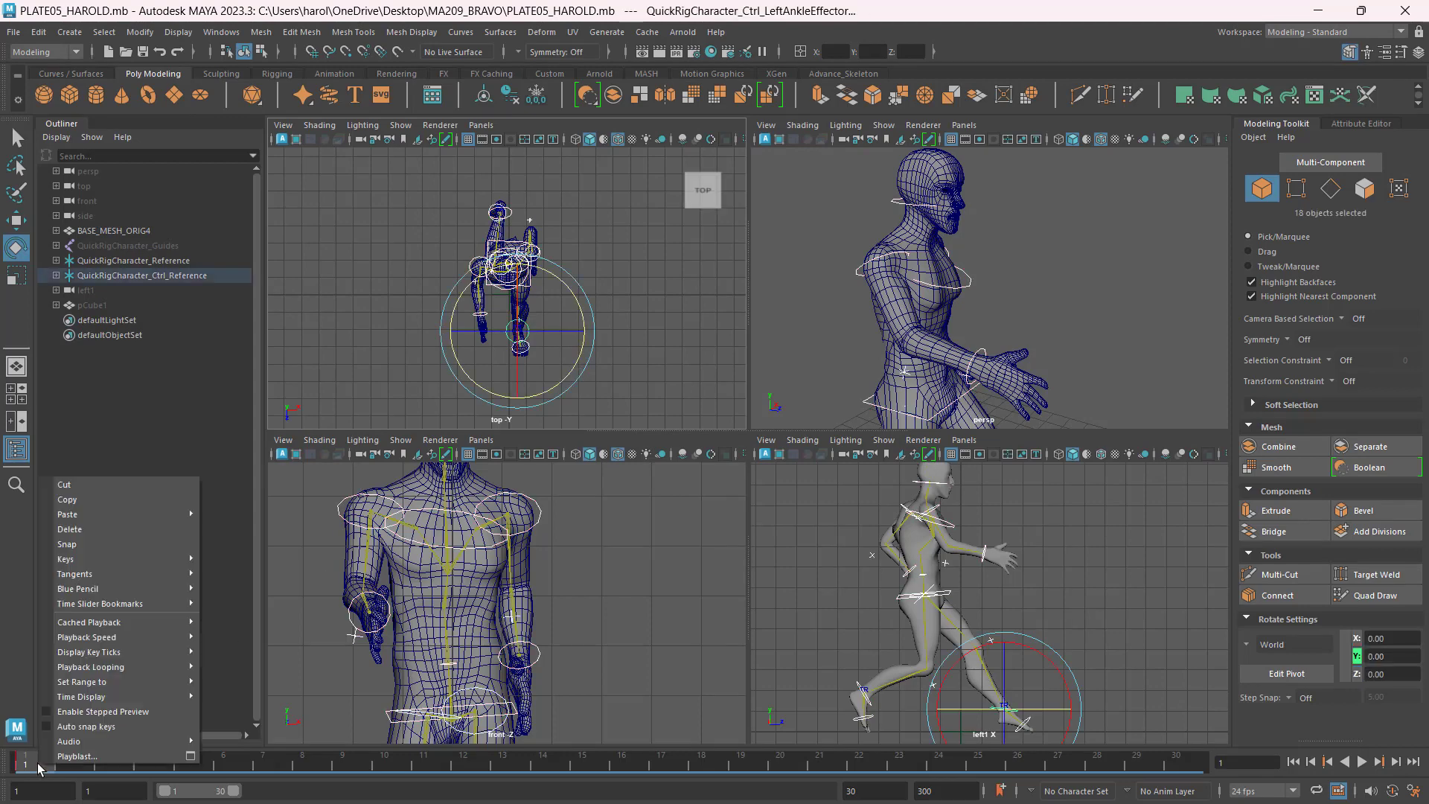
pyautogui.click(123, 497)
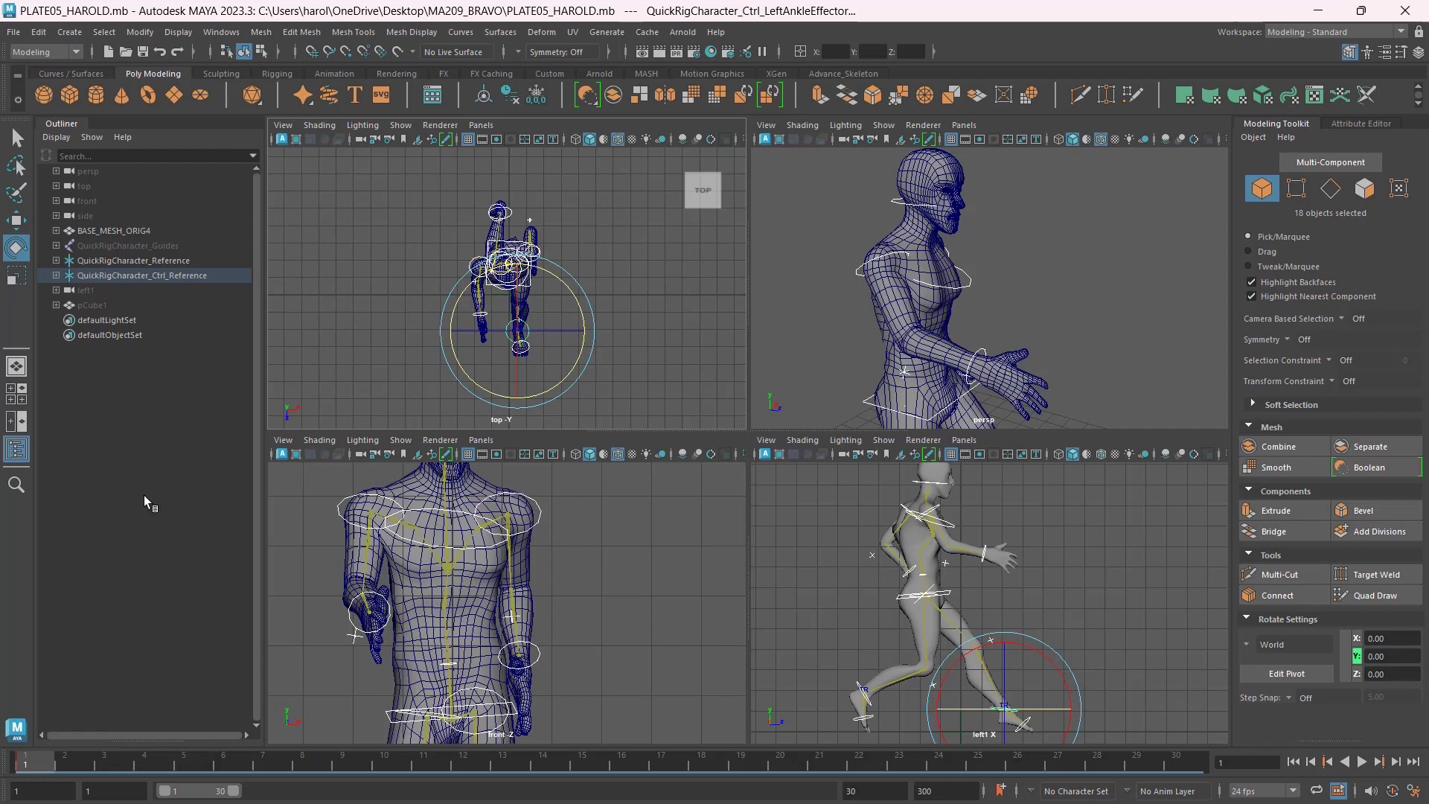
pyautogui.click(29, 766)
# Check the closing contact pose's key frame number in 03 SNEAK.jpg and return to Maya.
pyautogui.hotkey('alt', 'Tab')
pyautogui.click(1202, 696)
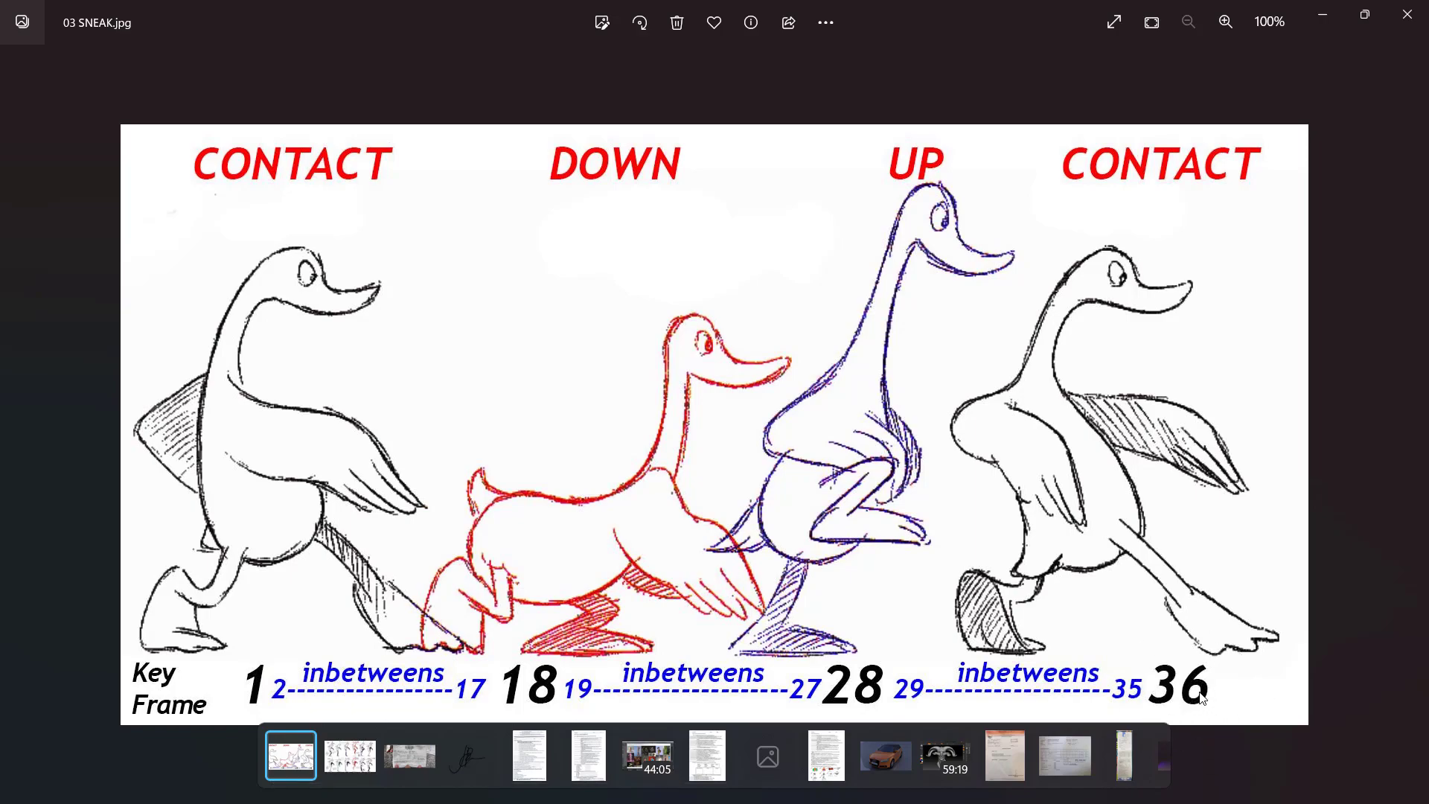
pyautogui.hotkey('alt', 'Tab')
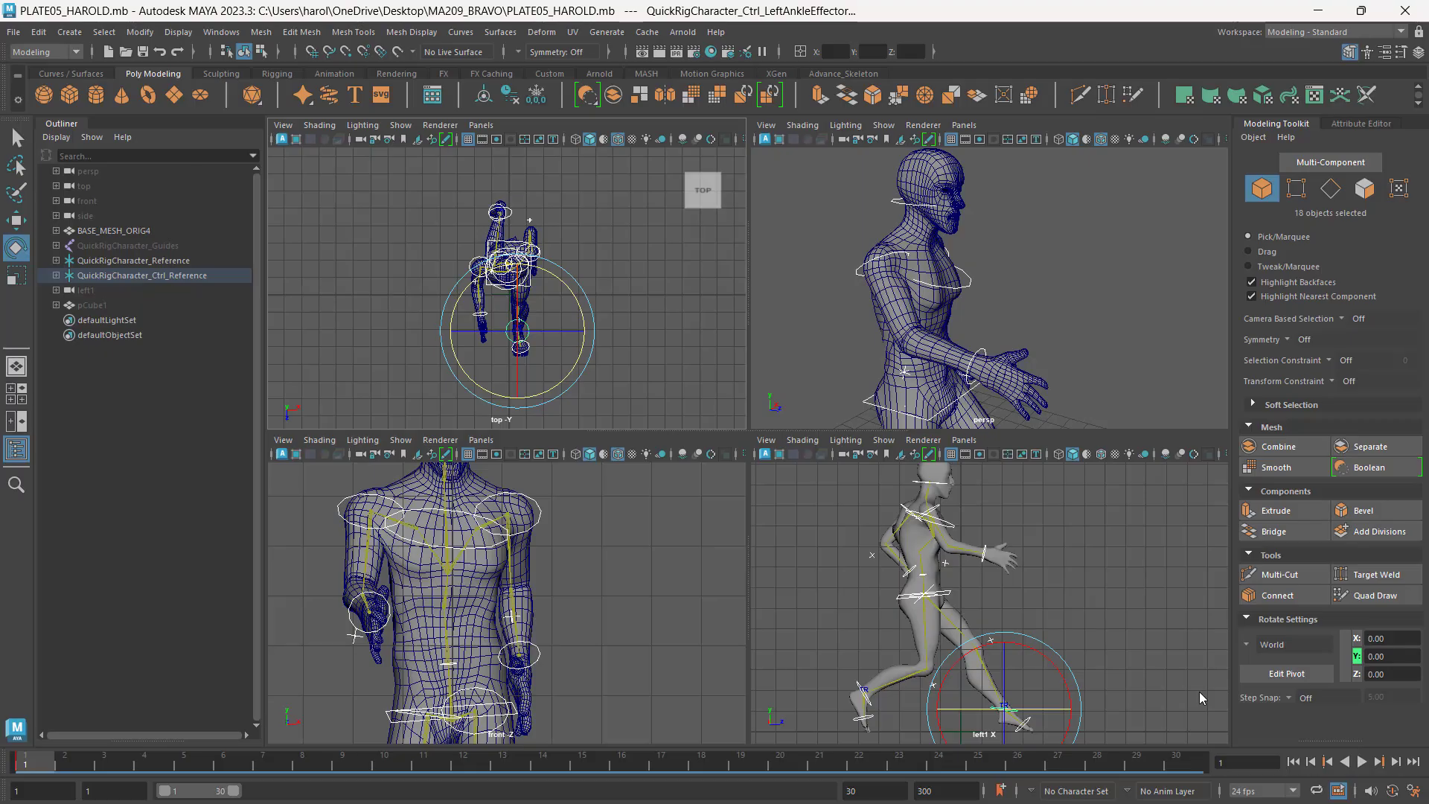
# Set the playback range end to 100 and go to frame 36.
pyautogui.doubleClick(883, 792)
pyautogui.press('Return')
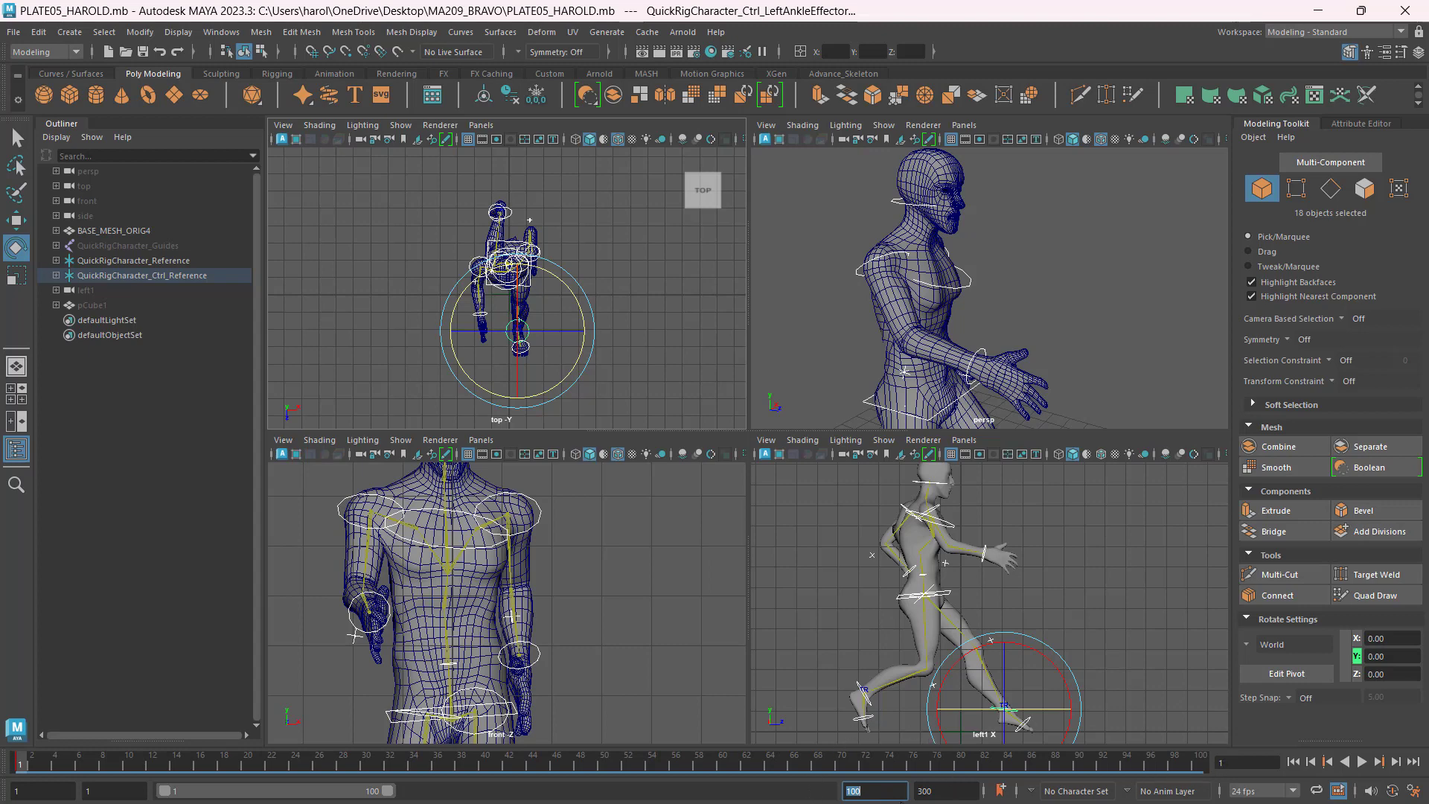
pyautogui.click(1221, 763)
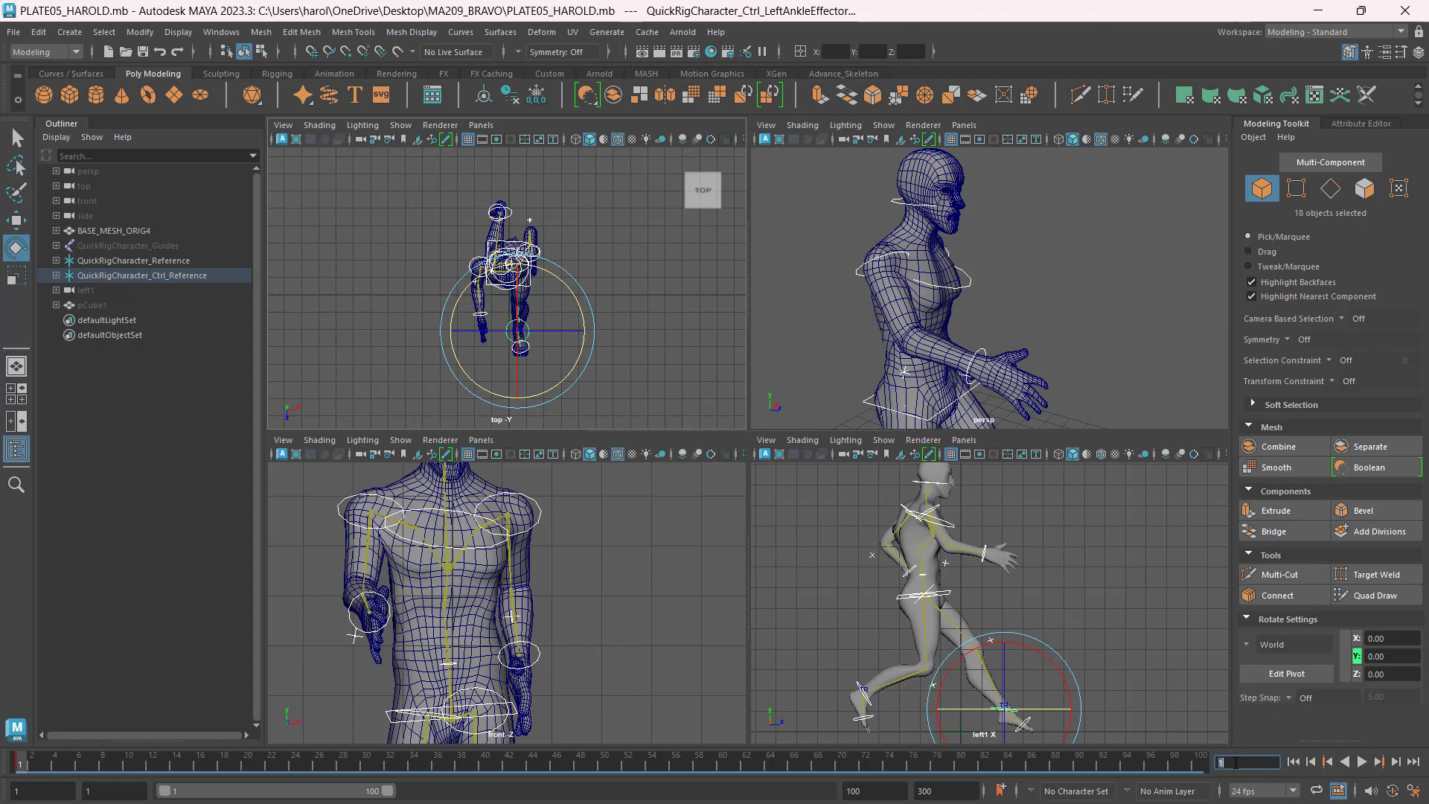
pyautogui.doubleClick(1230, 762)
pyautogui.press('Return')
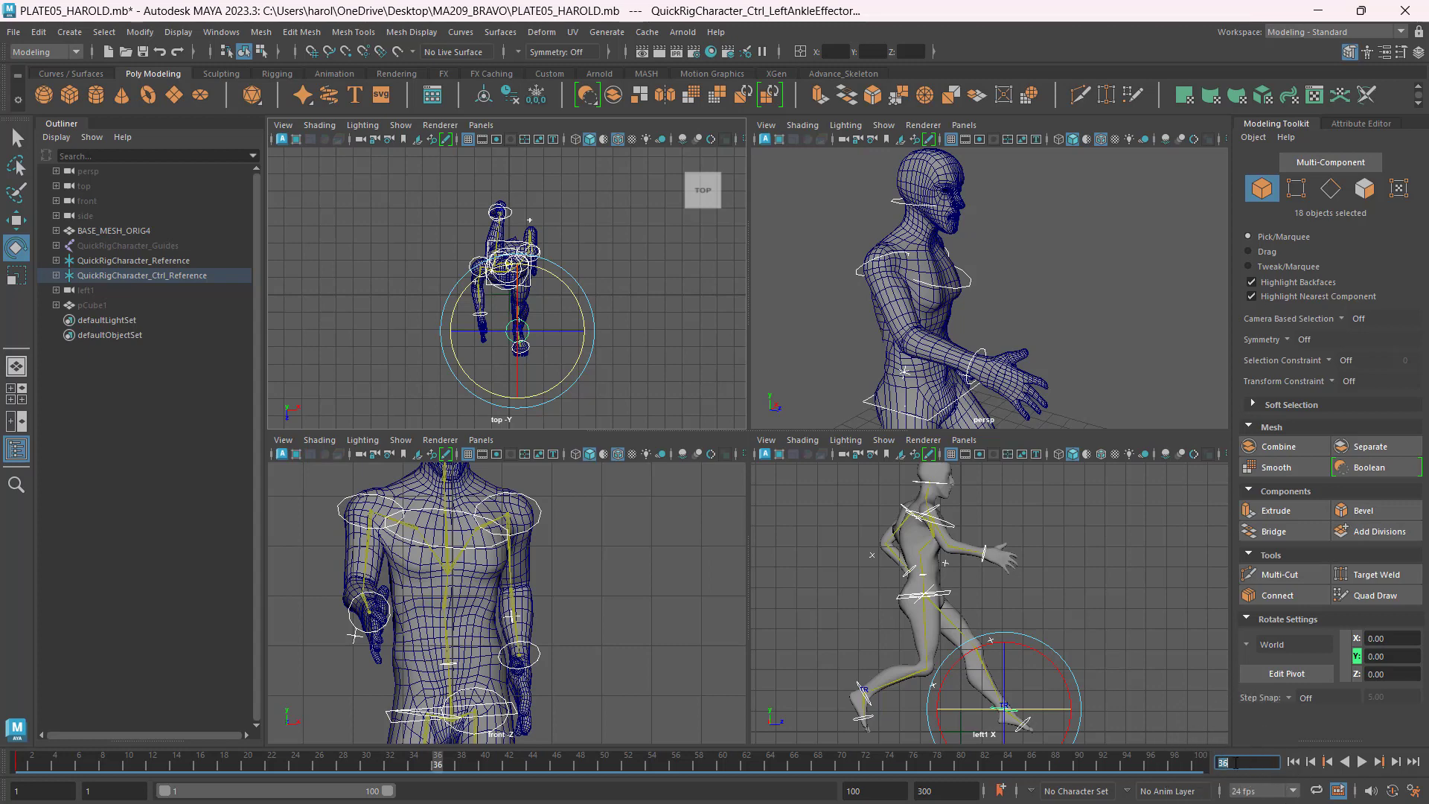
# Paste the copied contact pose keys at frame 36.
pyautogui.rightClick(441, 766)
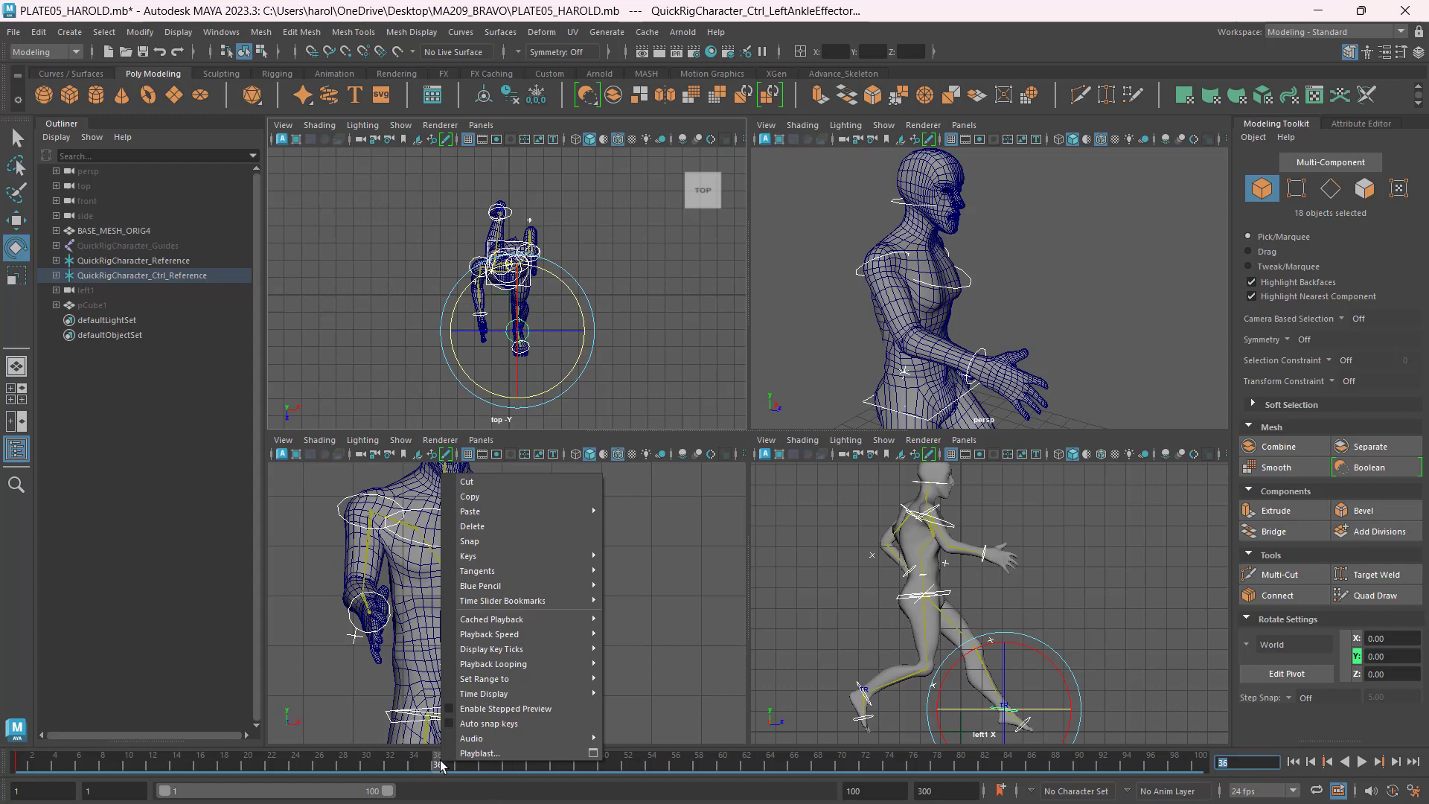
pyautogui.moveTo(524, 515)
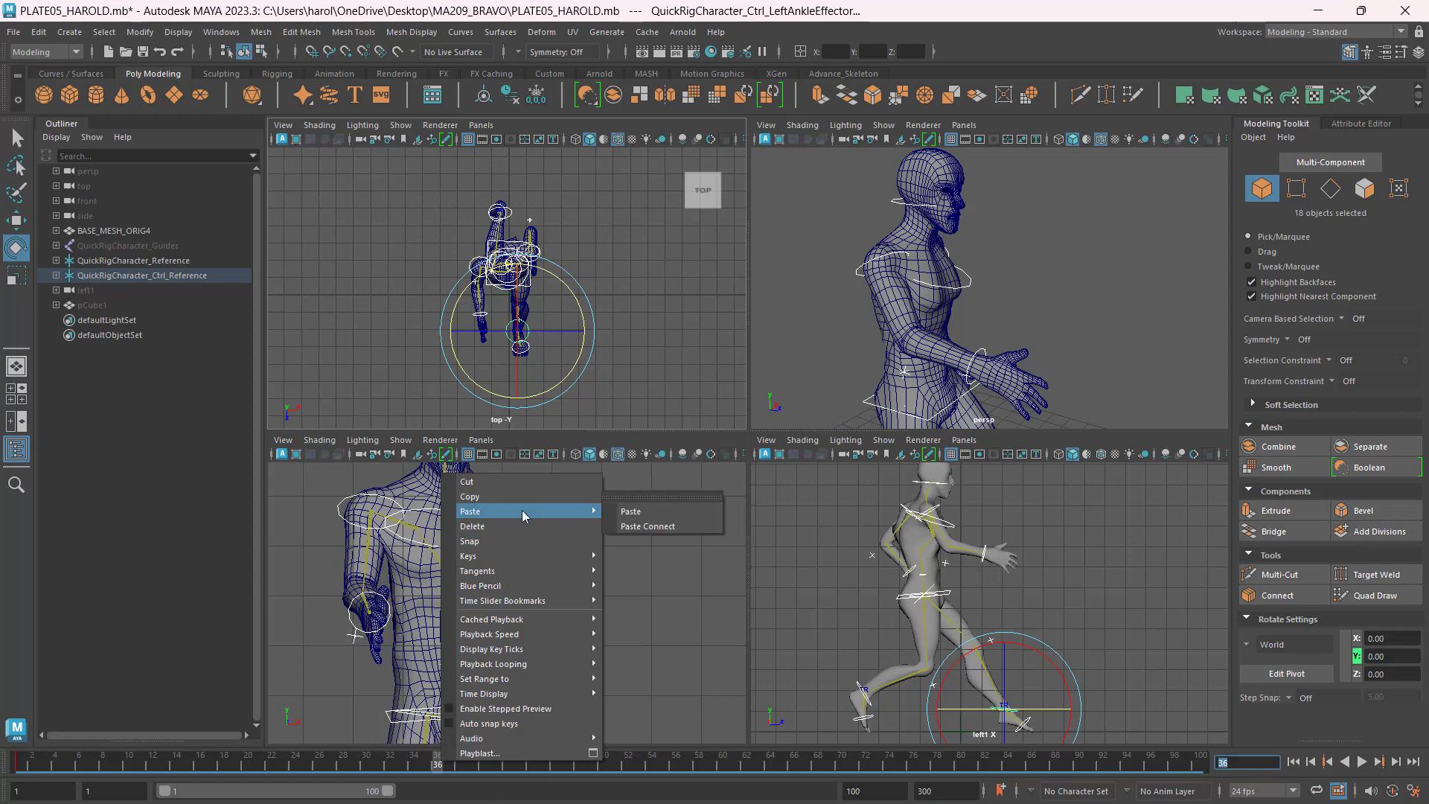
pyautogui.click(633, 511)
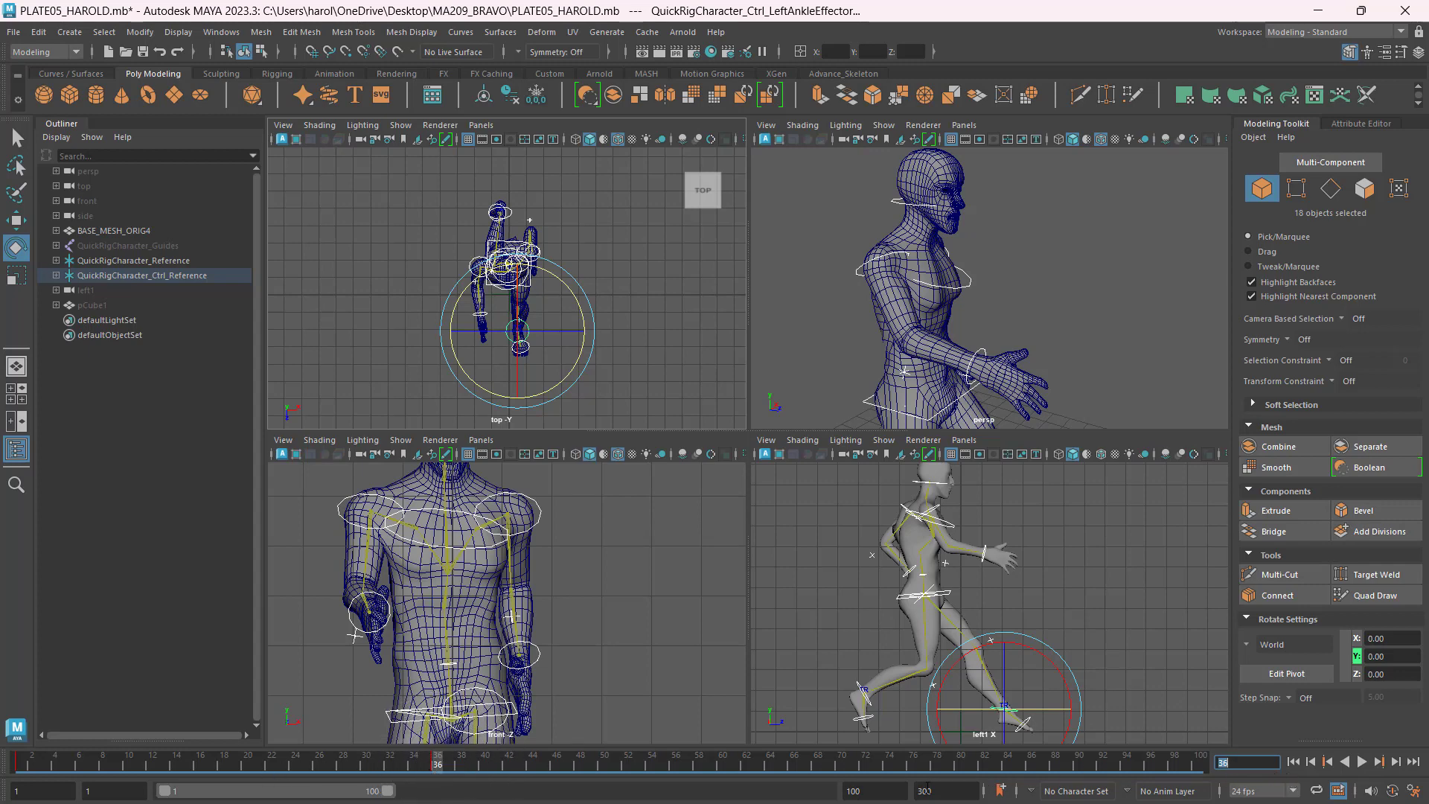
# Set the playback range end to 40.
pyautogui.click(884, 792)
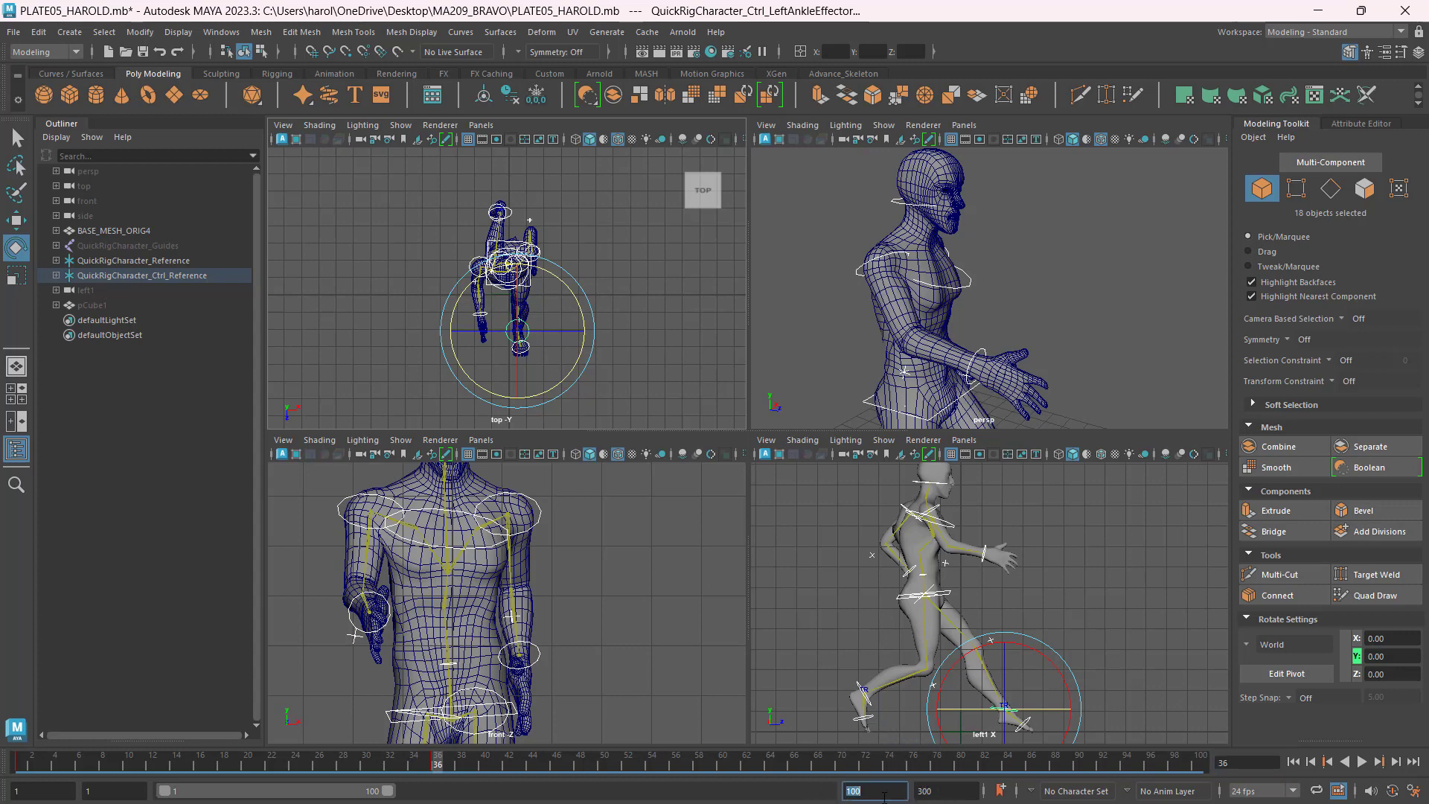
pyautogui.write('40')
pyautogui.press('Return')
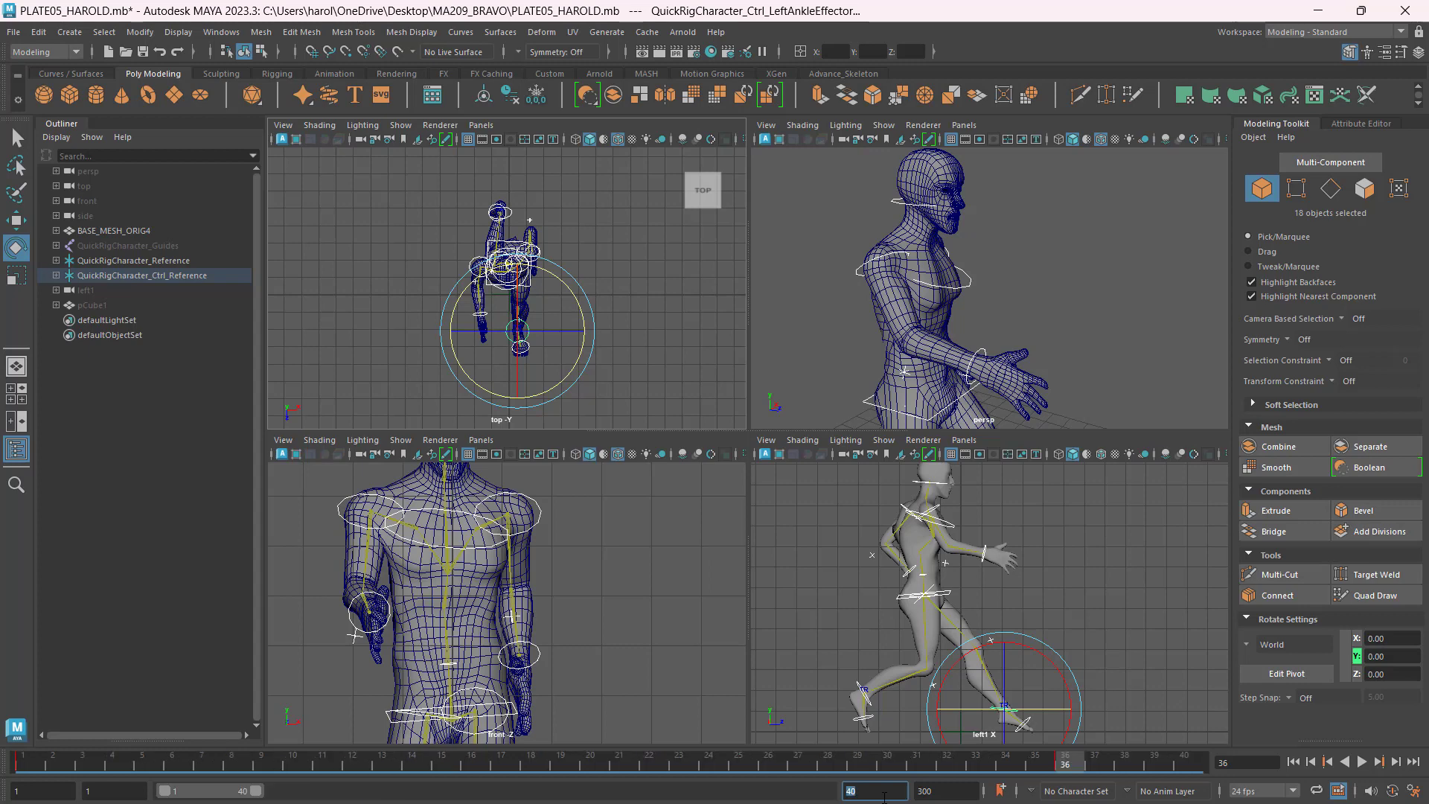
pyautogui.rightClick(1065, 767)
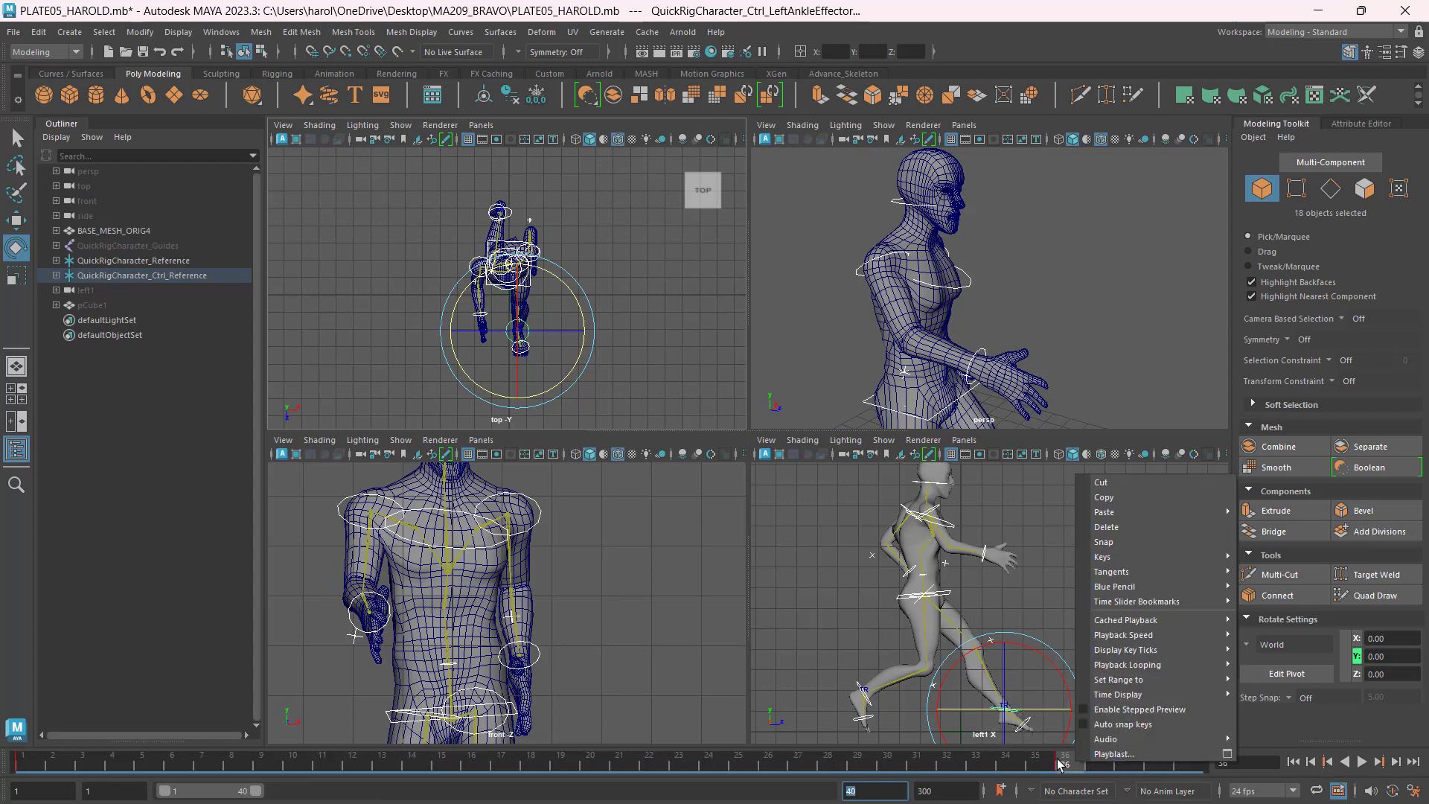
pyautogui.click(1059, 765)
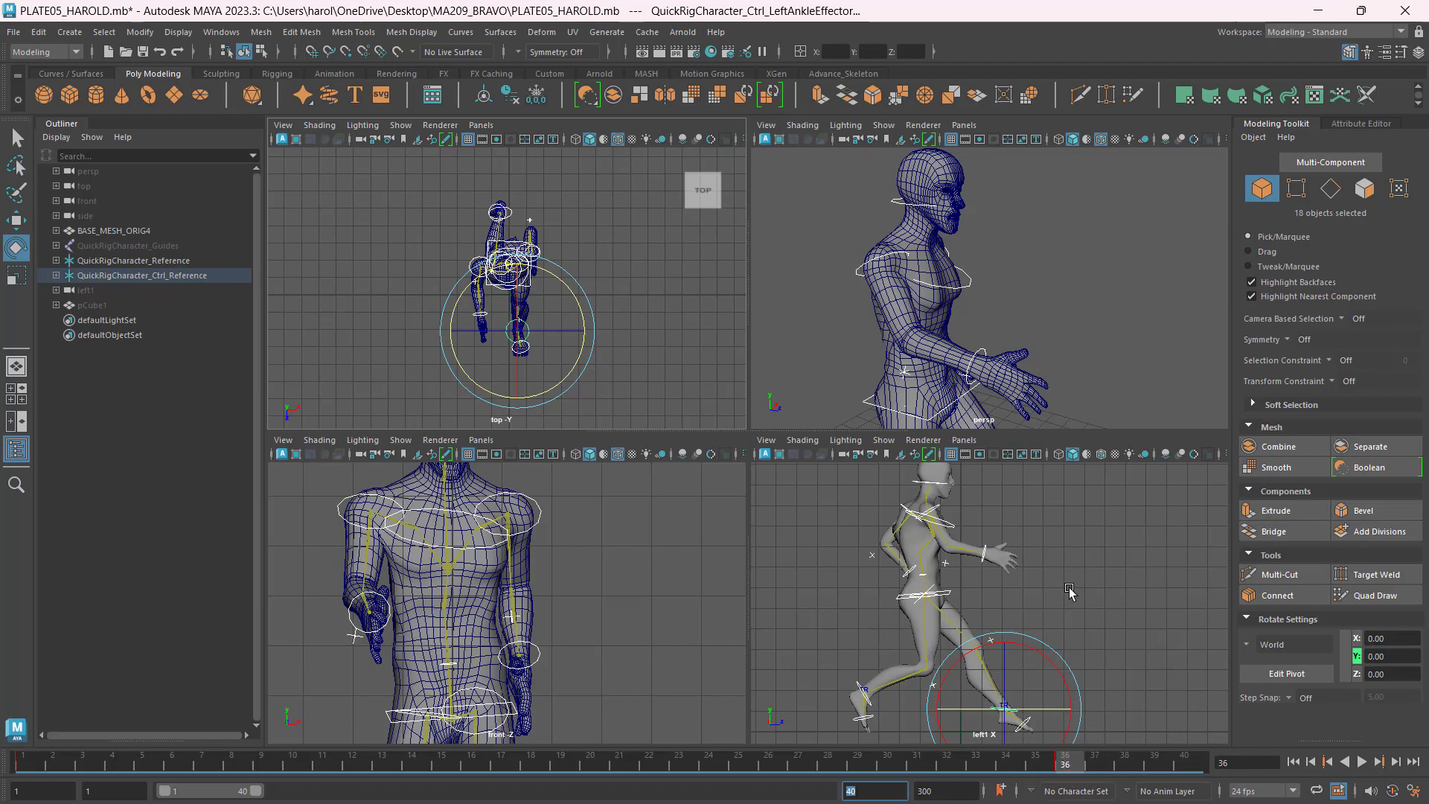
# At frame 36, move the left ankle control back to the trailing foot and rotate it to point the toes down.
pyautogui.hotkey('alt', 'Tab')
pyautogui.click(807, 616)
pyautogui.press('space')
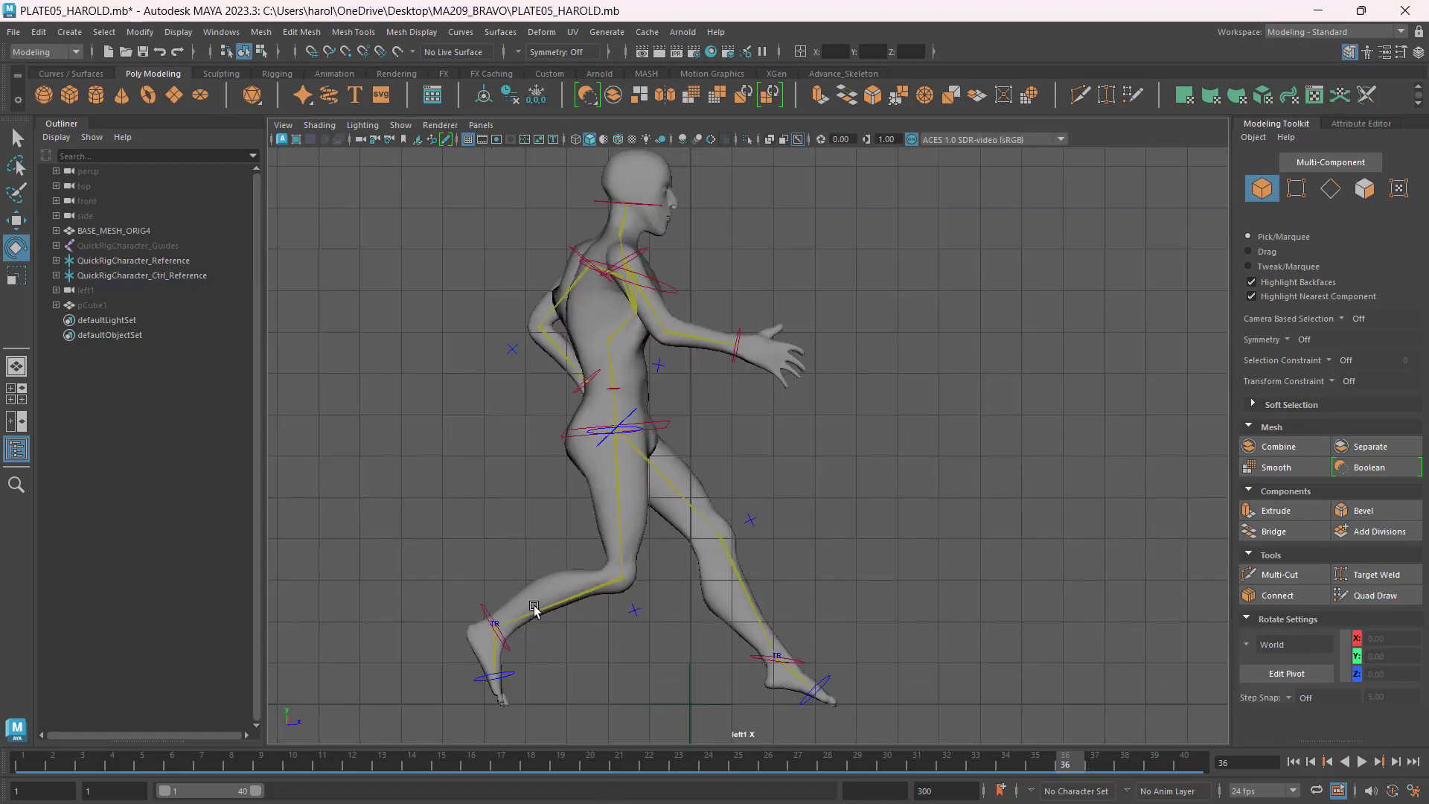
pyautogui.click(768, 656)
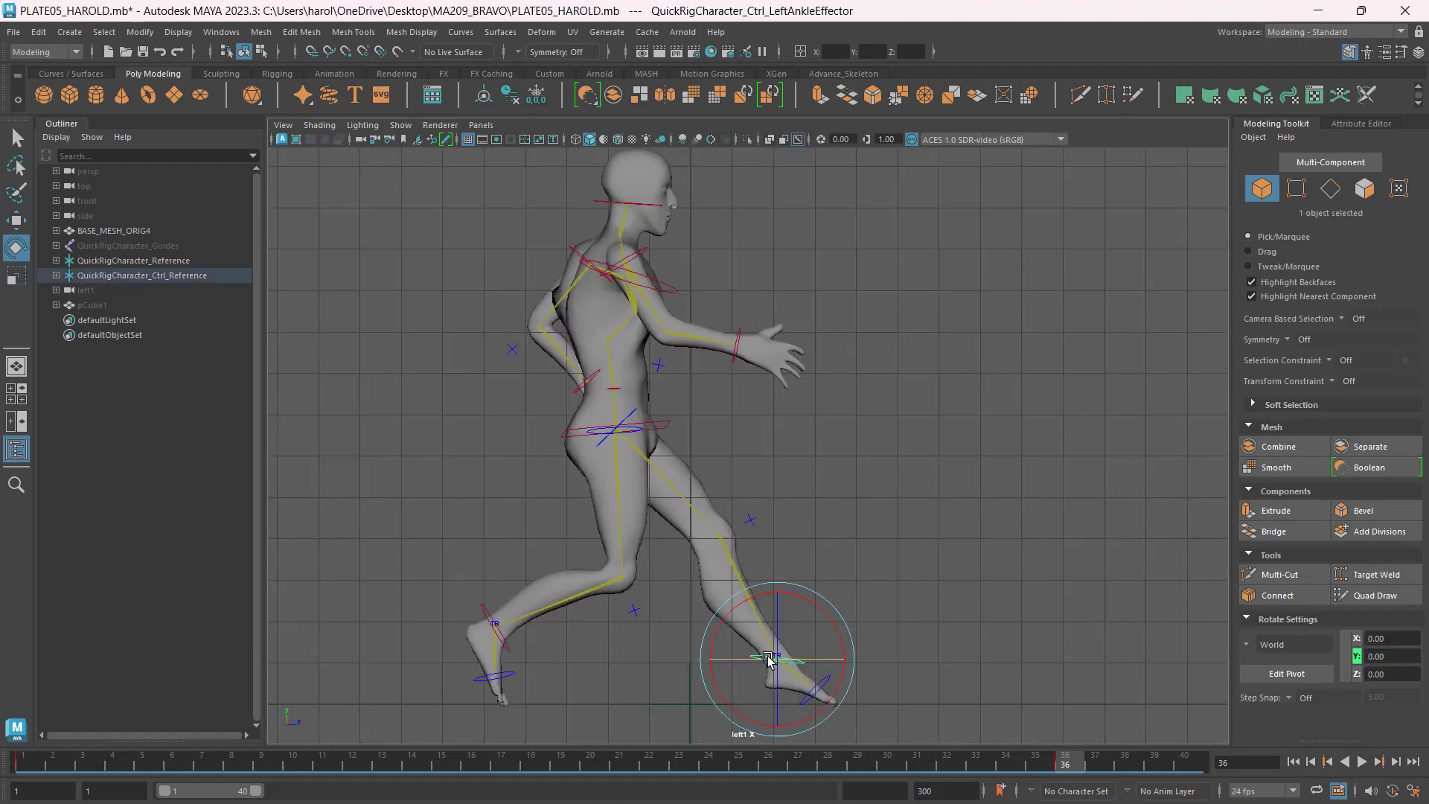
pyautogui.press('w')
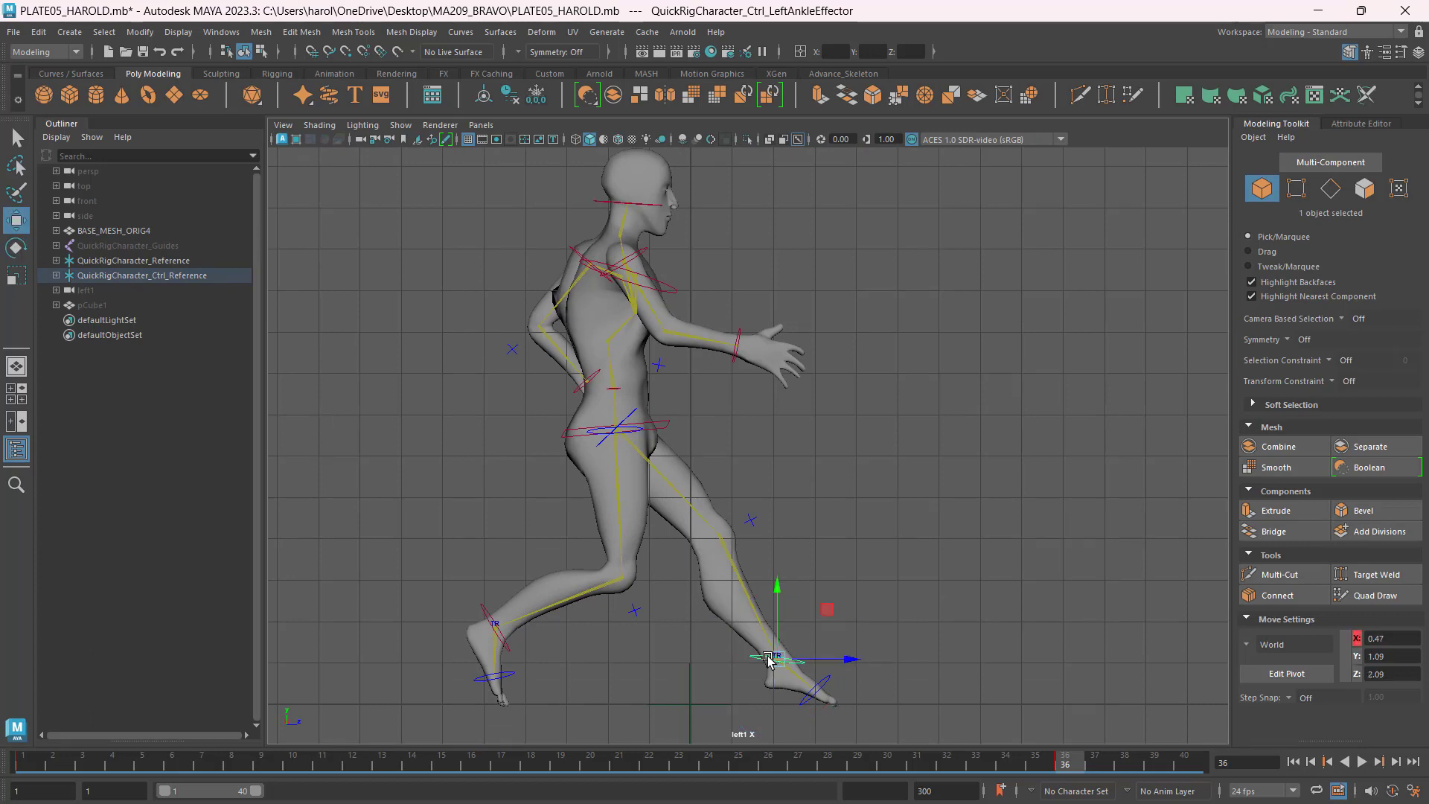
pyautogui.moveTo(849, 665); pyautogui.dragTo(572, 618)
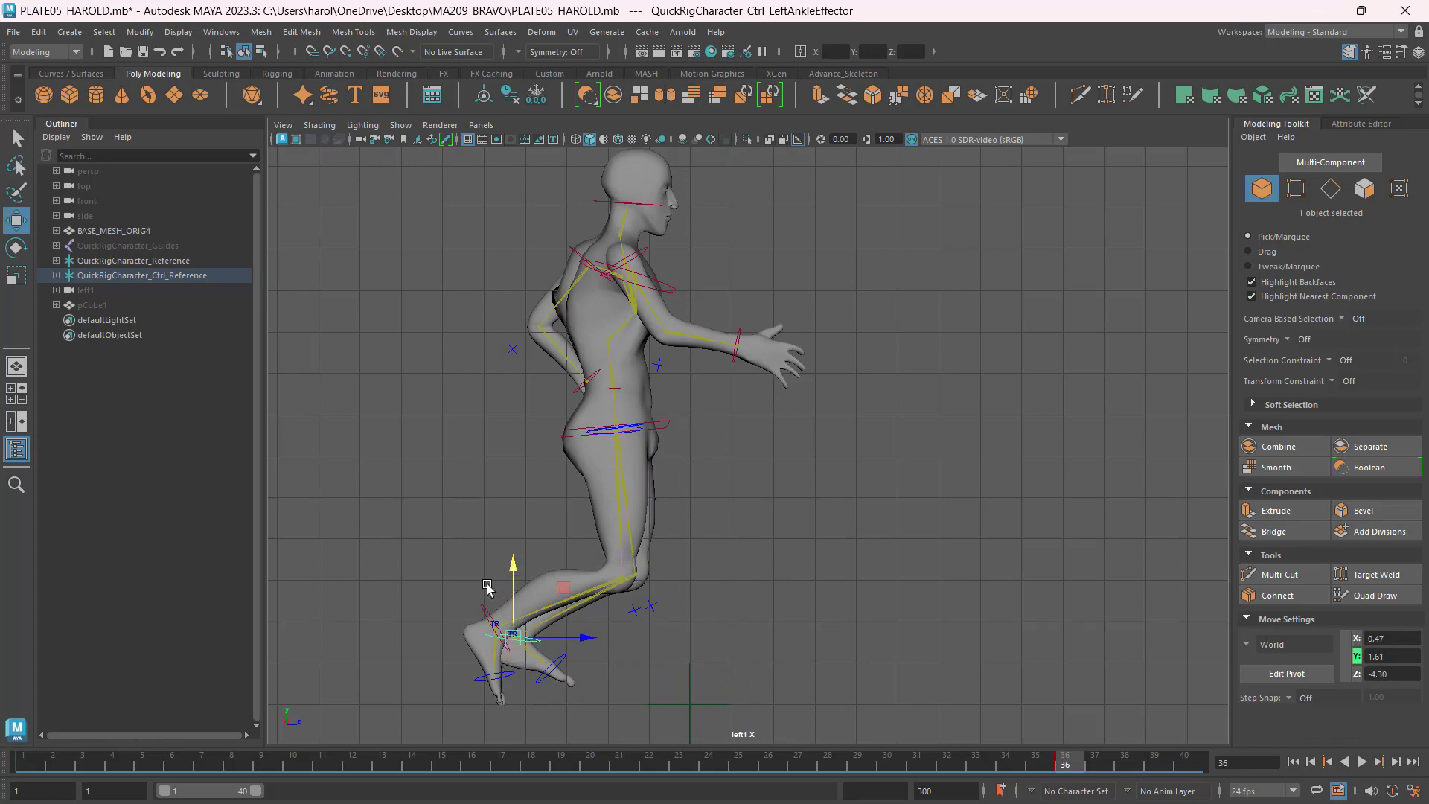
pyautogui.press('e')
pyautogui.moveTo(549, 587); pyautogui.dragTo(549, 639)
pyautogui.press('w')
# Raise the left ankle control to about Y 1.89 so it lines up with the right ankle, keeping its Z position.
pyautogui.scroll(3, 504, 681)
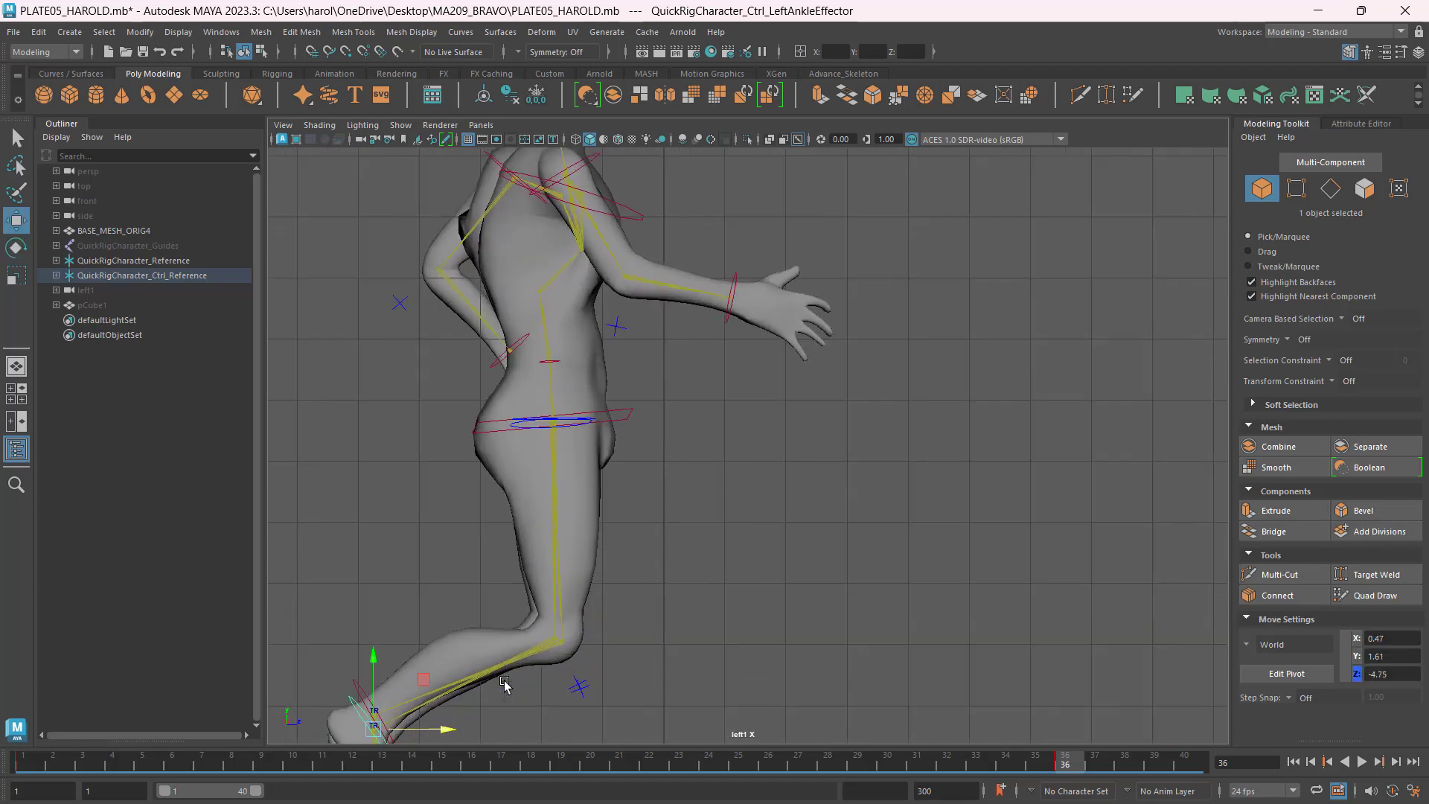
pyautogui.scroll(5, 521, 678)
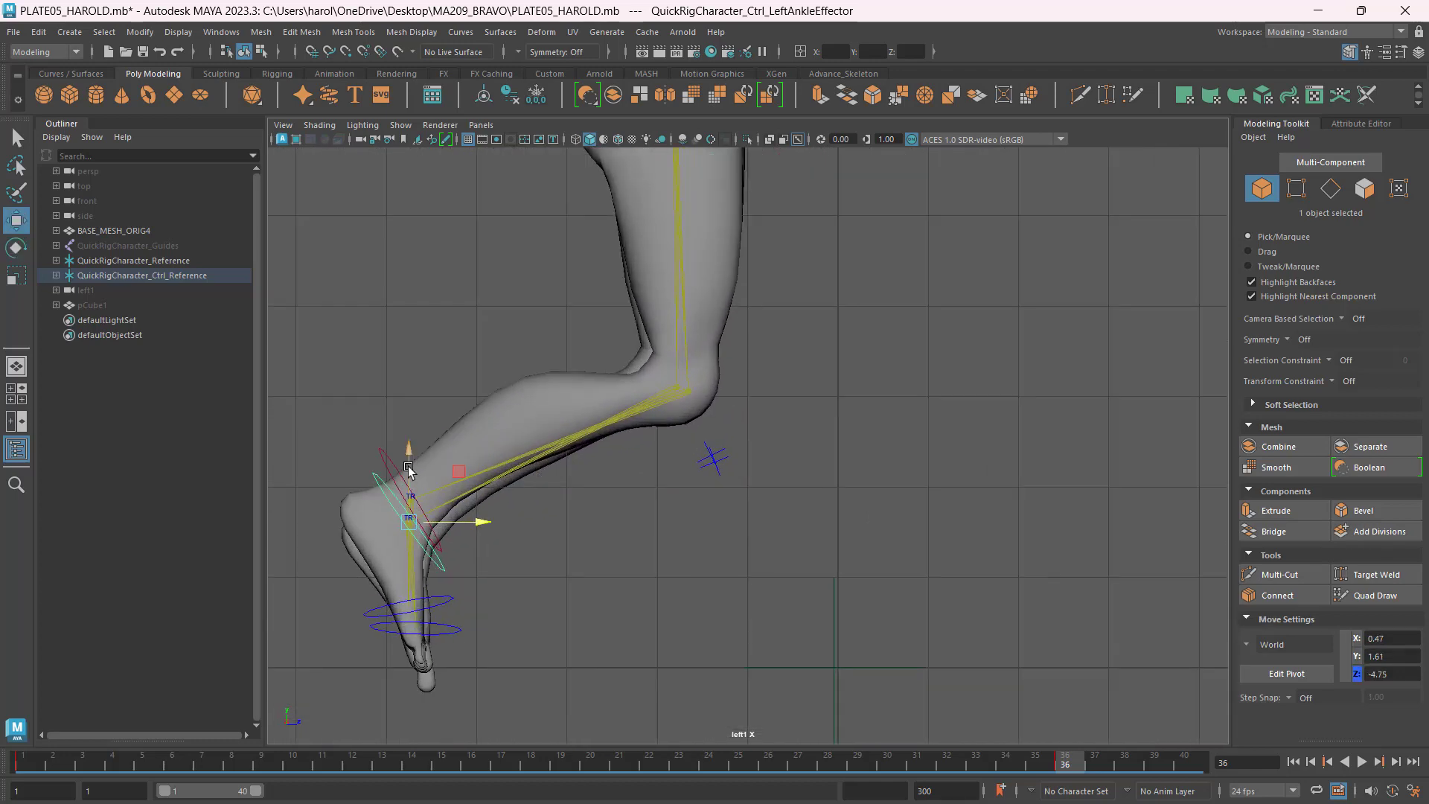
pyautogui.moveTo(408, 467); pyautogui.dragTo(412, 441)
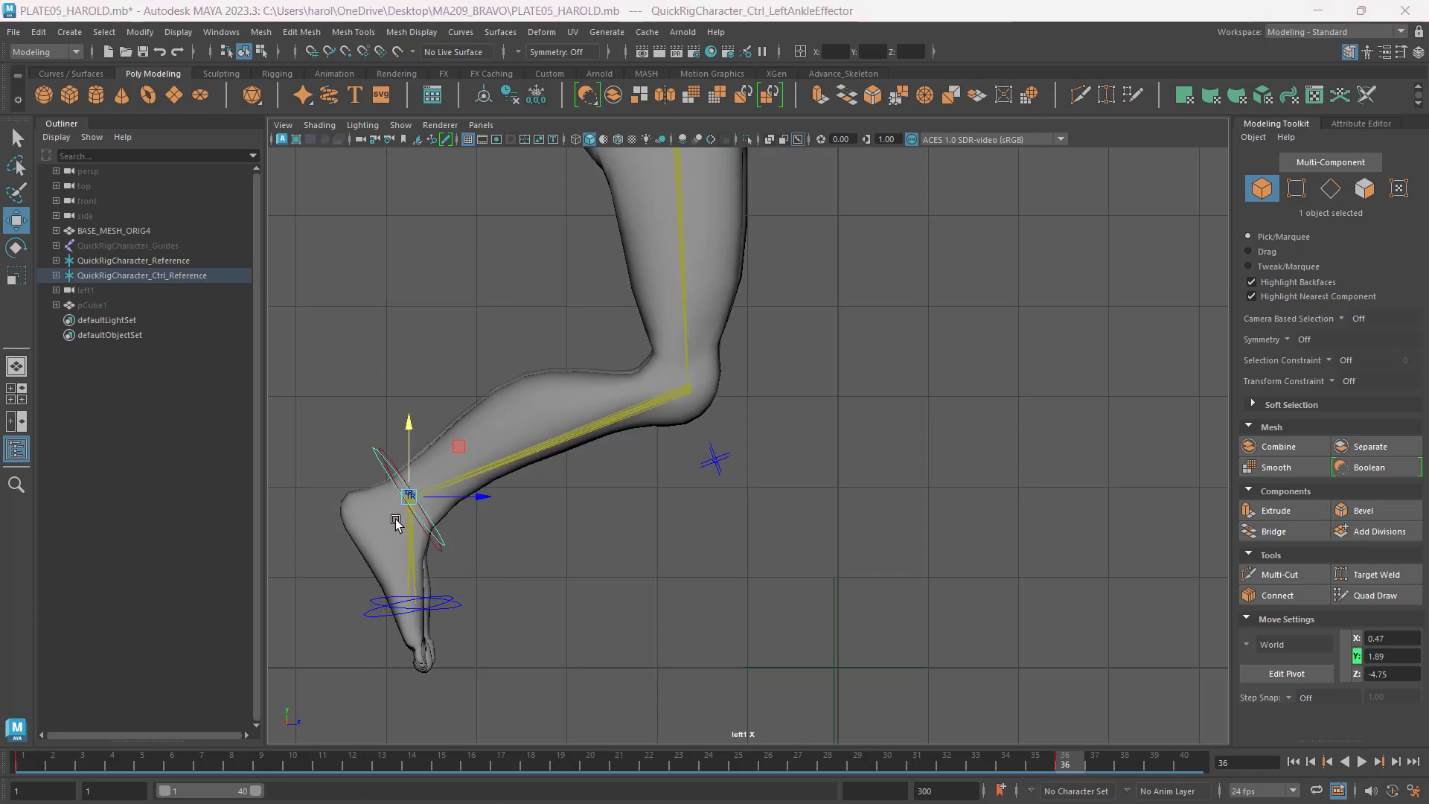
pyautogui.moveTo(451, 503)
pyautogui.mouseDown()
pyautogui.moveTo(507, 512)
pyautogui.moveTo(465, 500)
pyautogui.mouseUp()
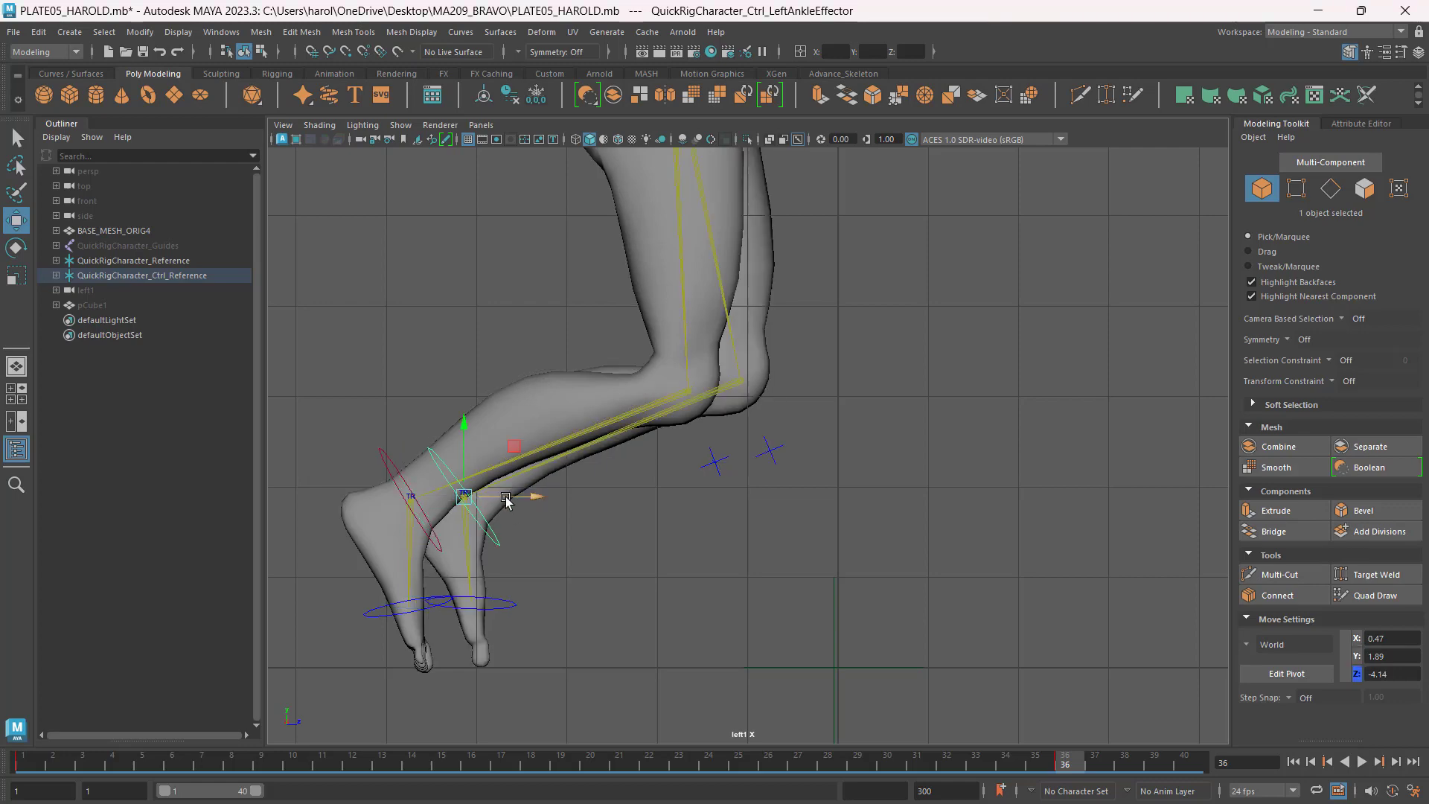
pyautogui.hotkey('ctrl', 'z')
# Select the right ankle control and move it forward along Z so the right leg becomes the leading leg.
pyautogui.press('space')
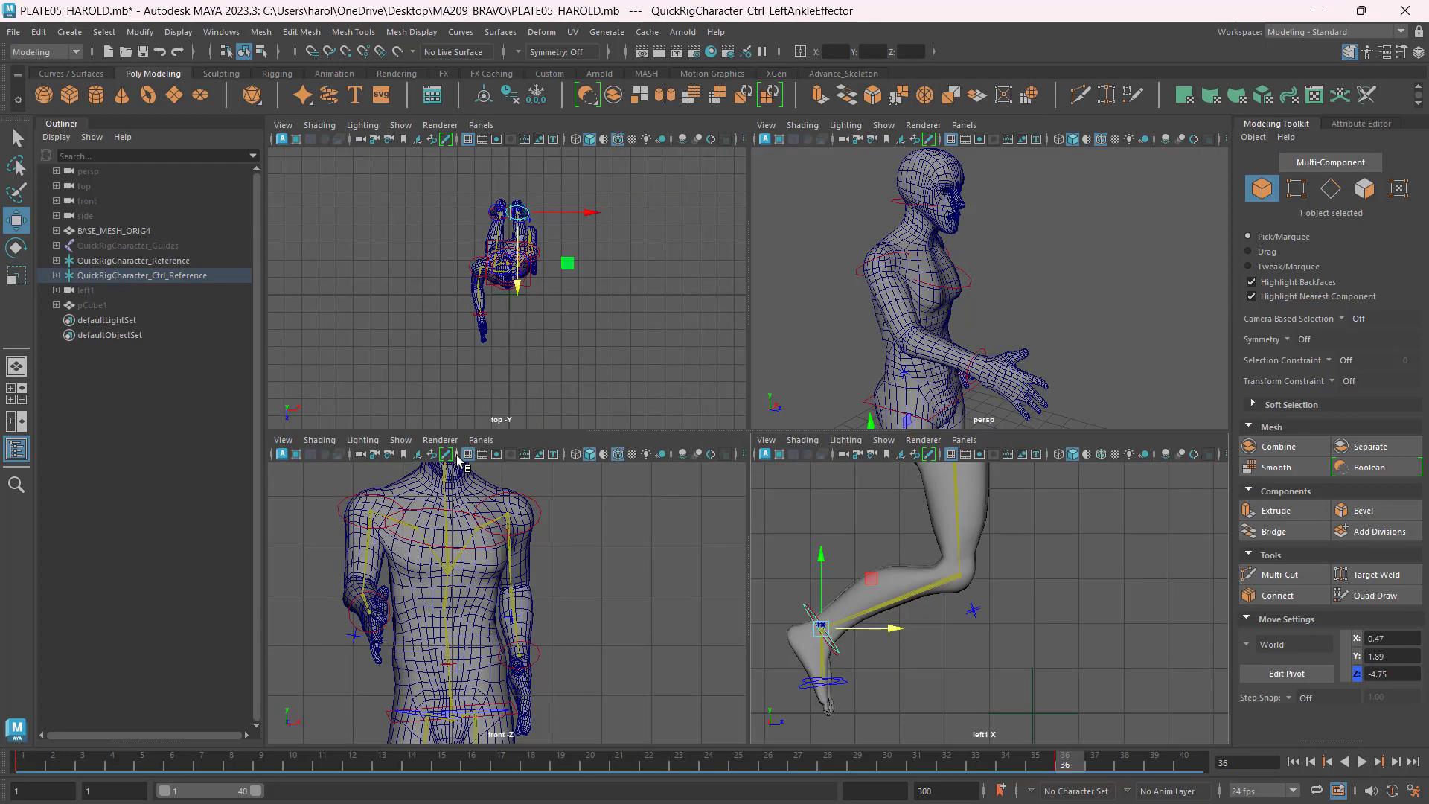
pyautogui.scroll(2, 511, 215)
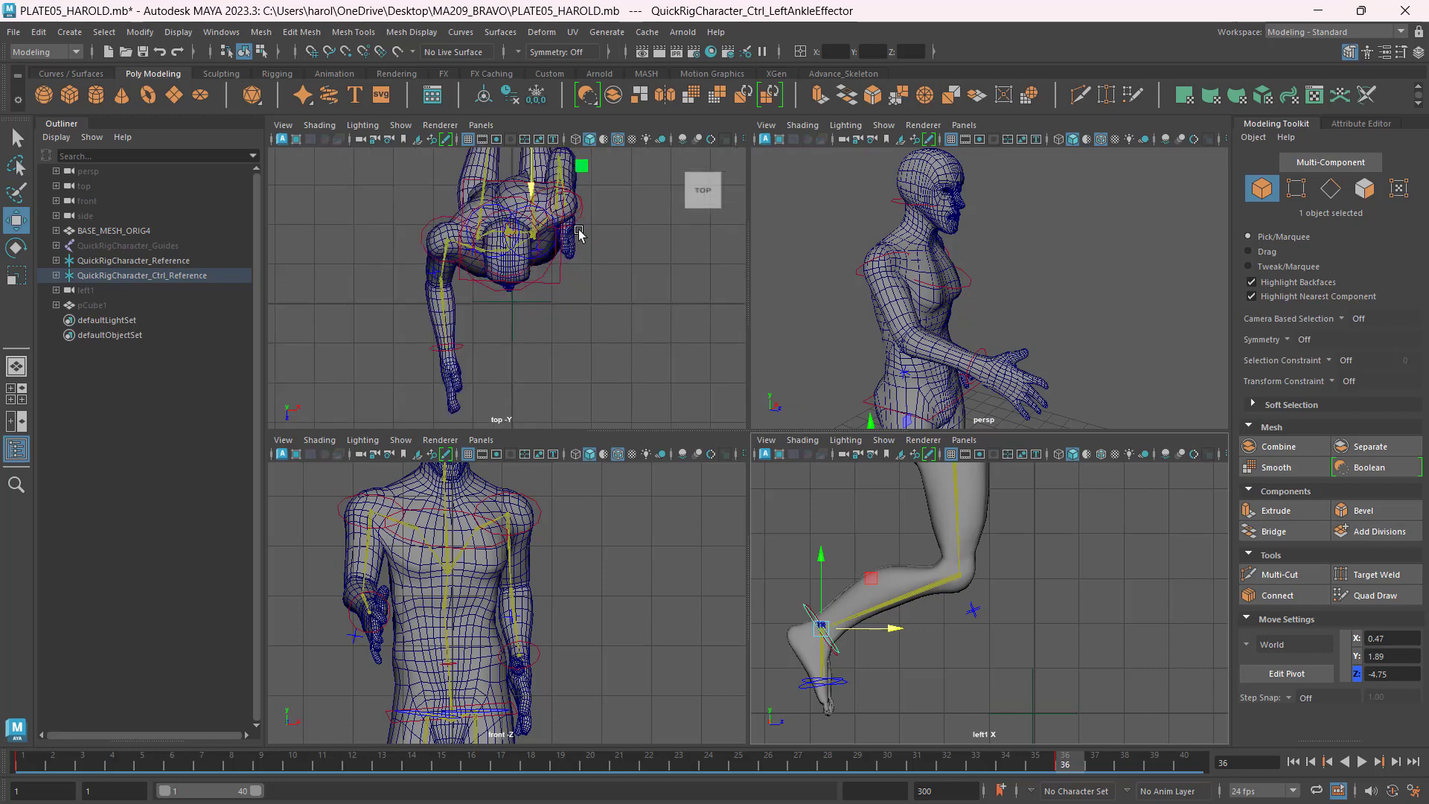
pyautogui.scroll(4, 581, 234)
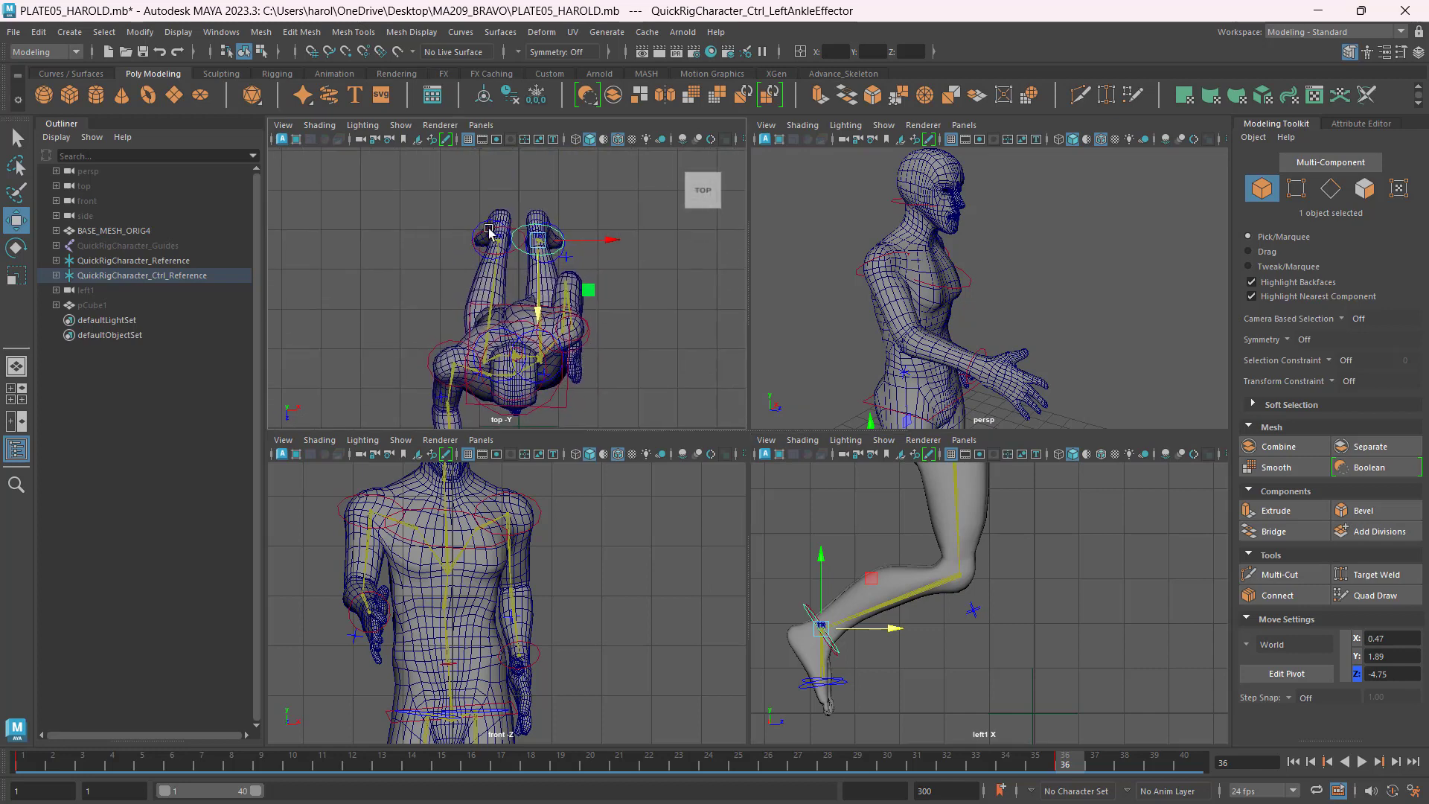
pyautogui.click(490, 232)
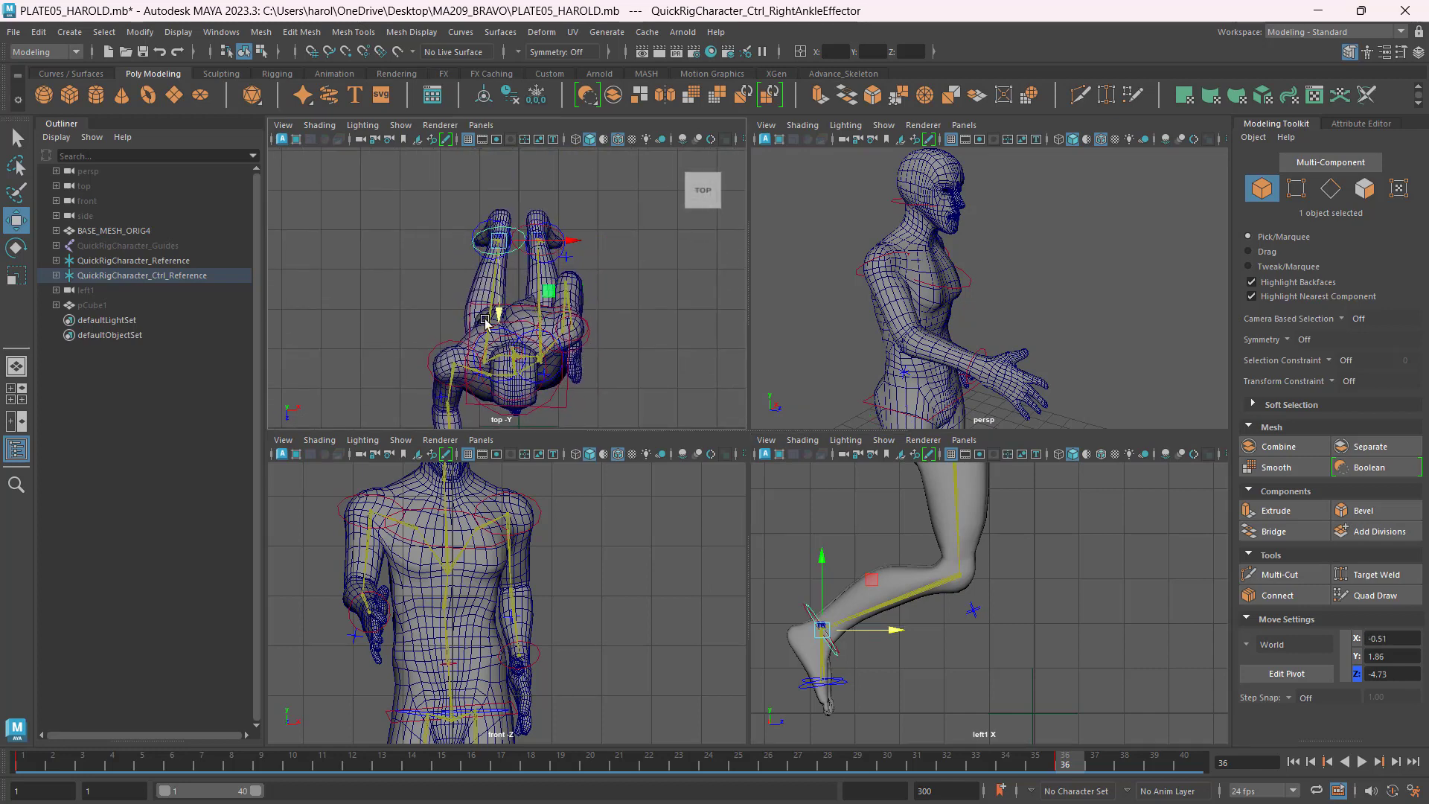
pyautogui.press('space')
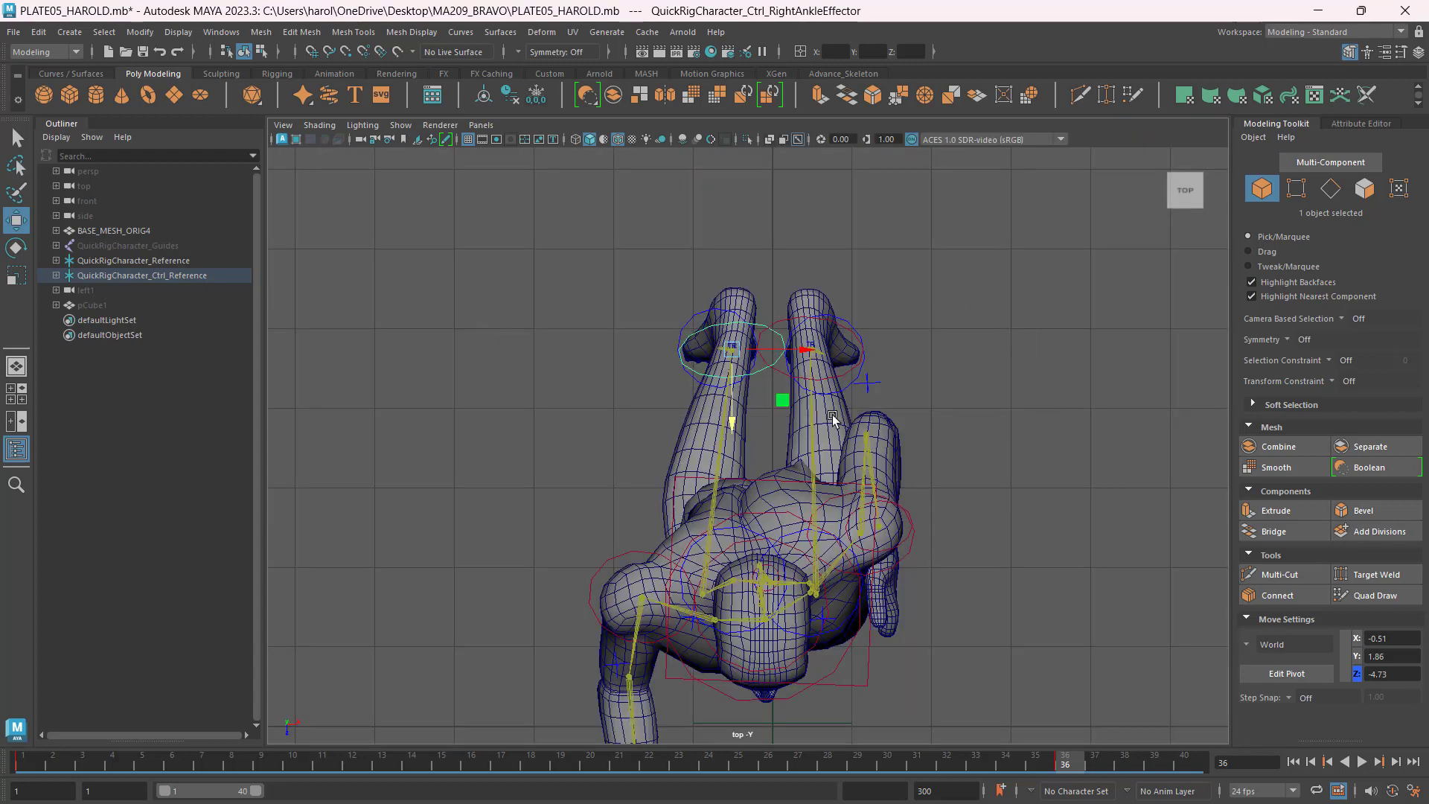
pyautogui.press('space')
pyautogui.press('space')
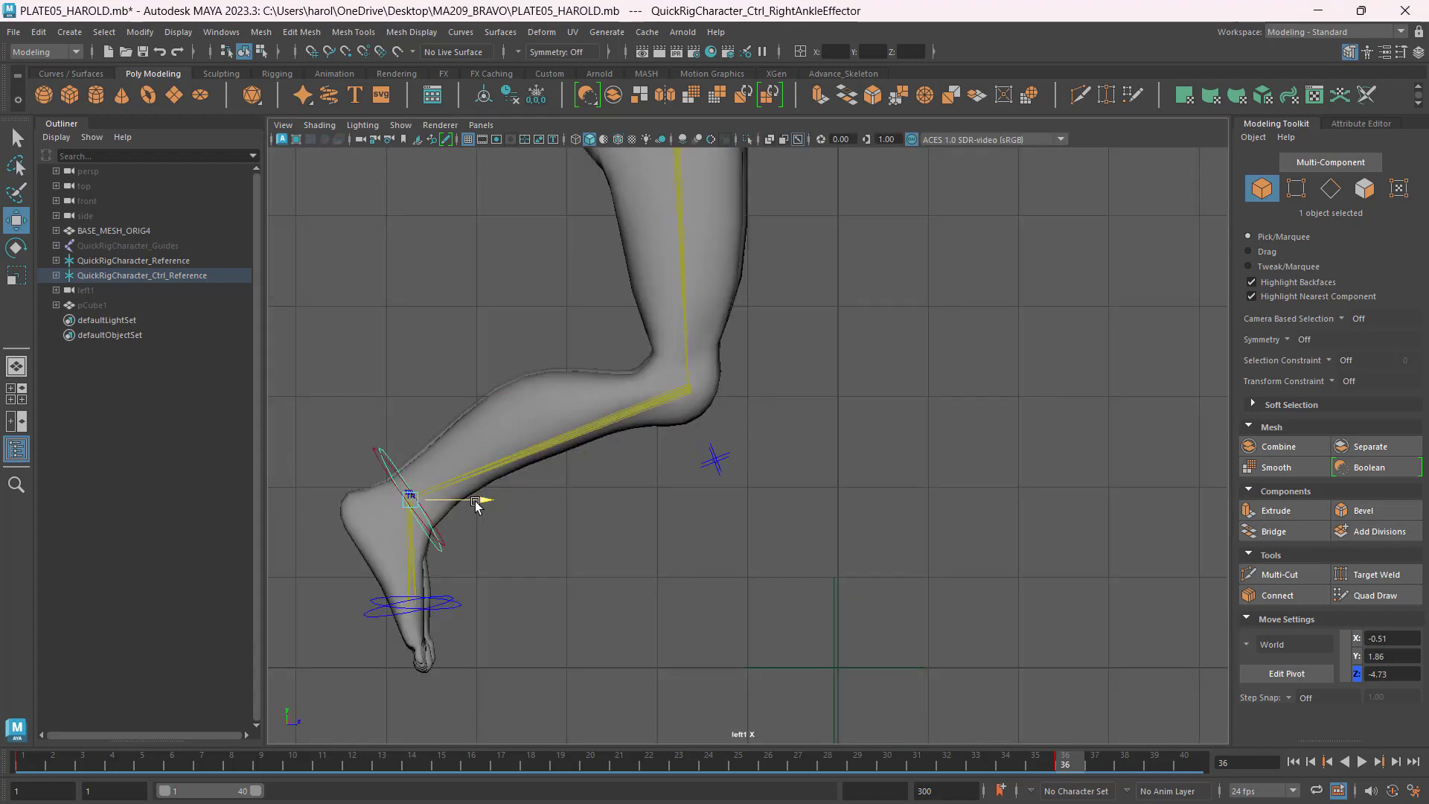
pyautogui.moveTo(478, 501); pyautogui.dragTo(1014, 551)
# Move the right ankle control further forward and down to about Y 1.55, Z 2.29 to extend the leading leg.
pyautogui.press('e')
pyautogui.click(1033, 590)
pyautogui.click(994, 564)
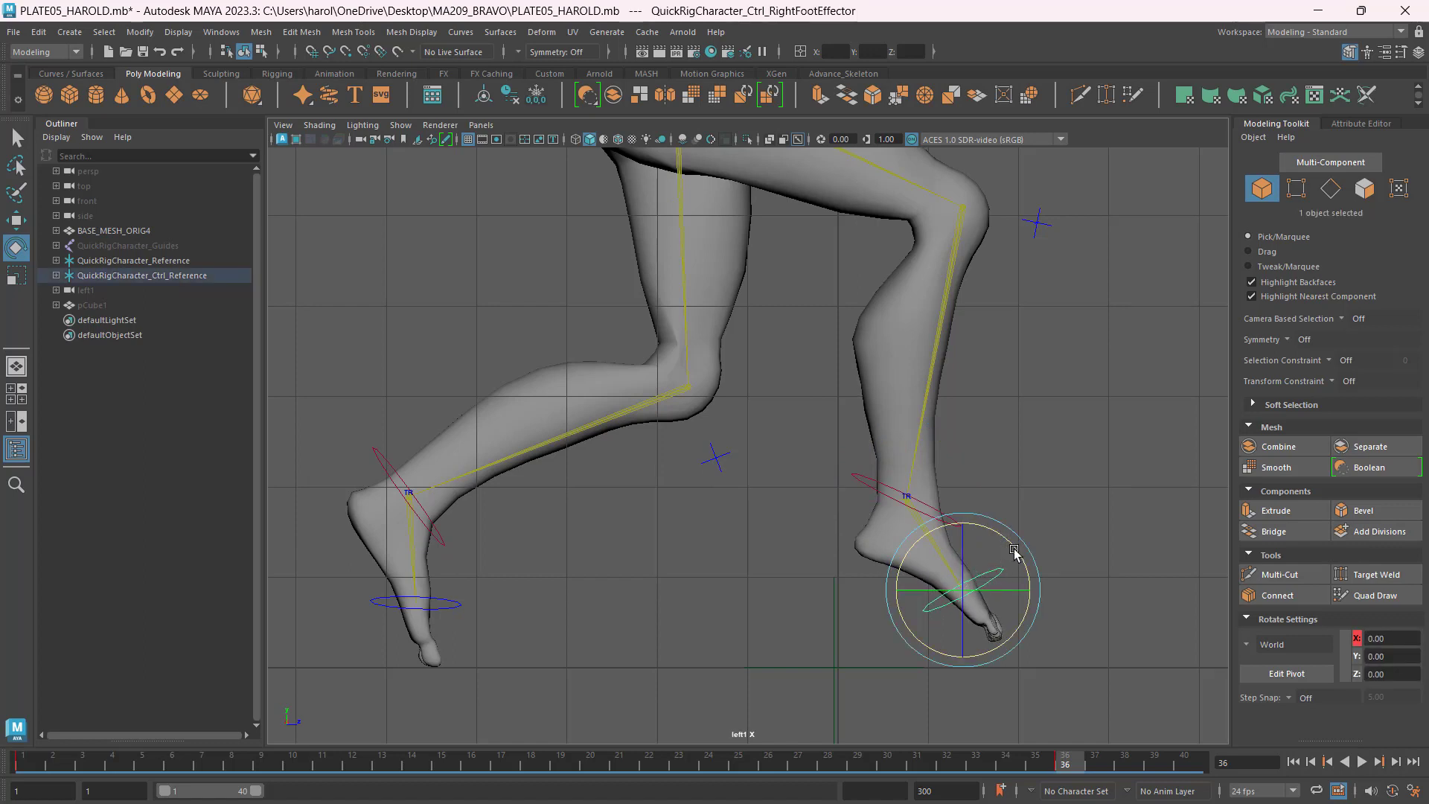
pyautogui.scroll(-3, 1014, 550)
pyautogui.press('w')
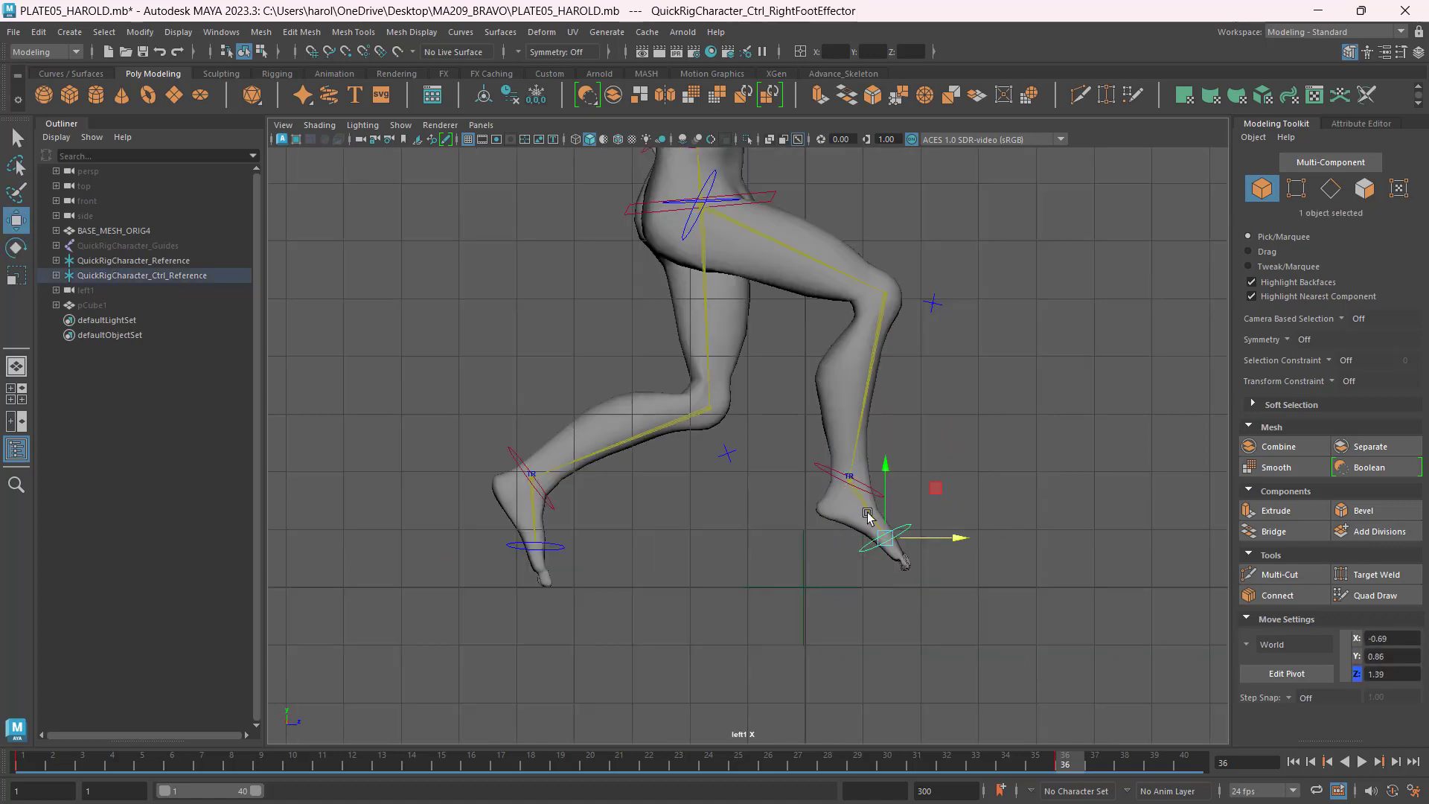
pyautogui.click(849, 476)
pyautogui.moveTo(928, 480); pyautogui.dragTo(1005, 484)
pyautogui.moveTo(935, 415); pyautogui.dragTo(937, 436)
pyautogui.scroll(-2, 940, 441)
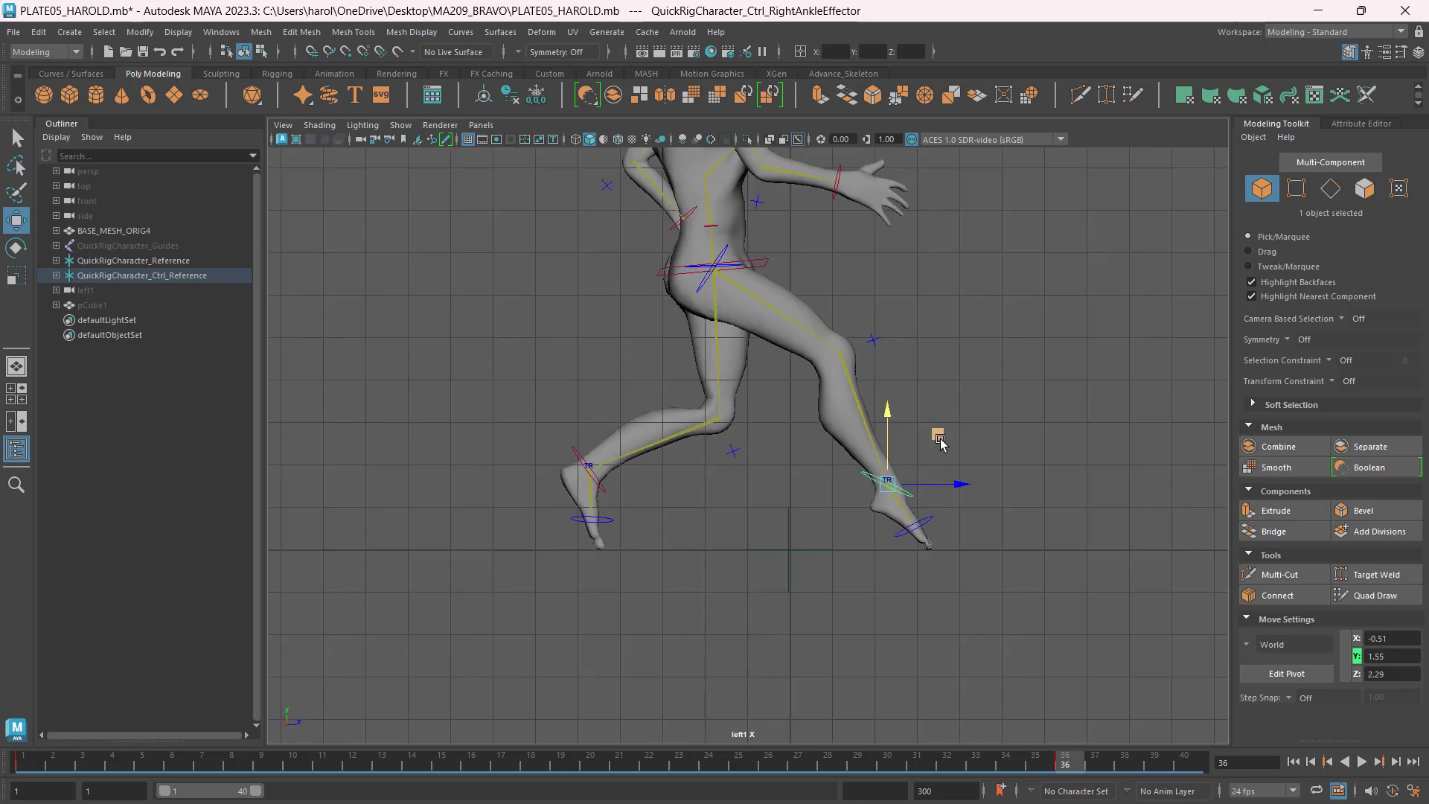
# Select all the character's rig controls and compare the leg poses at frames 1 and 36.
pyautogui.keyDown('alt'); pyautogui.moveTo(1011, 431); pyautogui.dragTo(948, 571, button='middle'); pyautogui.keyUp('alt')
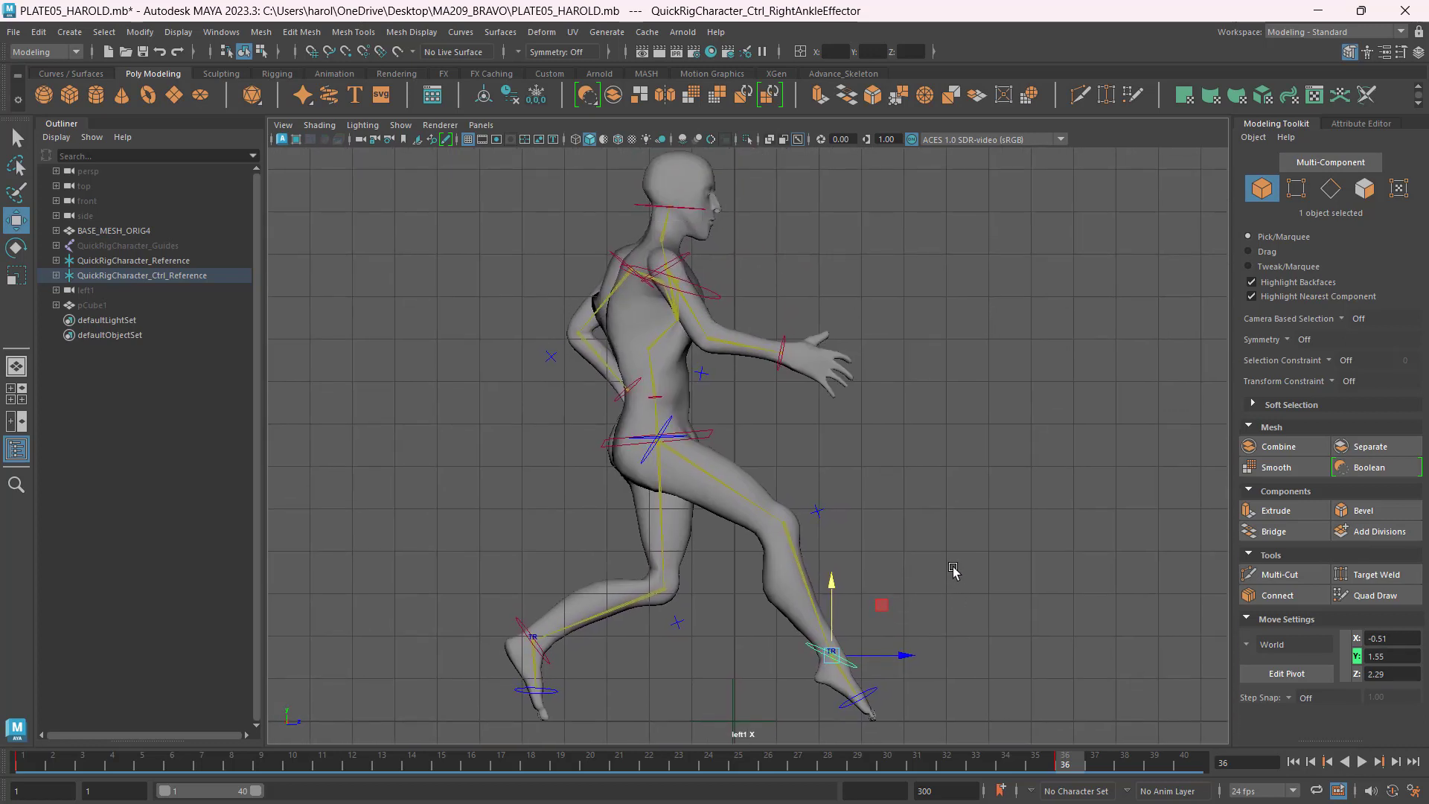
pyautogui.keyDown('alt'); pyautogui.moveTo(979, 622); pyautogui.dragTo(941, 612, button='middle'); pyautogui.keyUp('alt')
pyautogui.scroll(-1, 770, 329)
pyautogui.moveTo(442, 176); pyautogui.dragTo(1019, 713)
pyautogui.moveTo(1018, 714); pyautogui.dragTo(1018, 715)
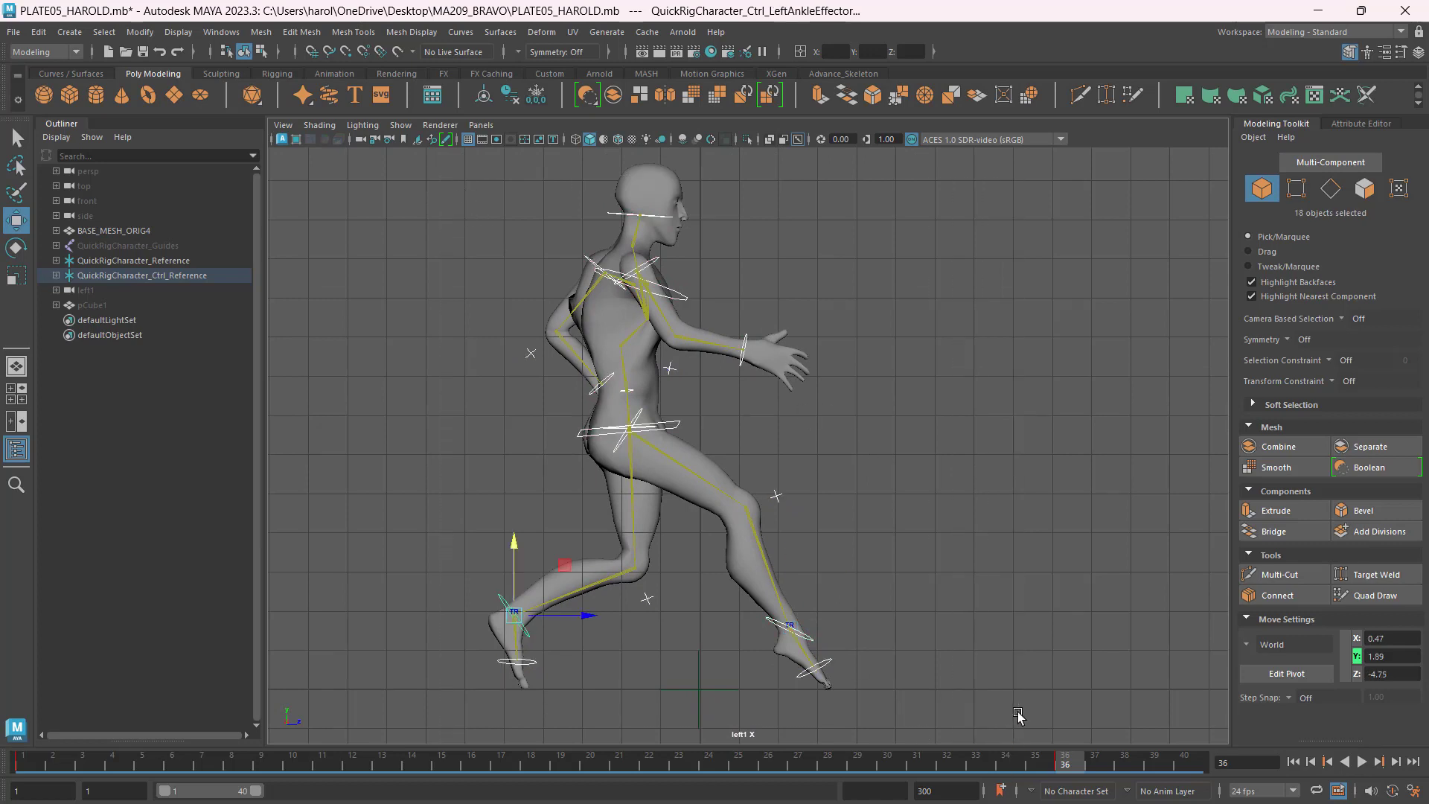
pyautogui.click(1069, 766)
pyautogui.click(27, 765)
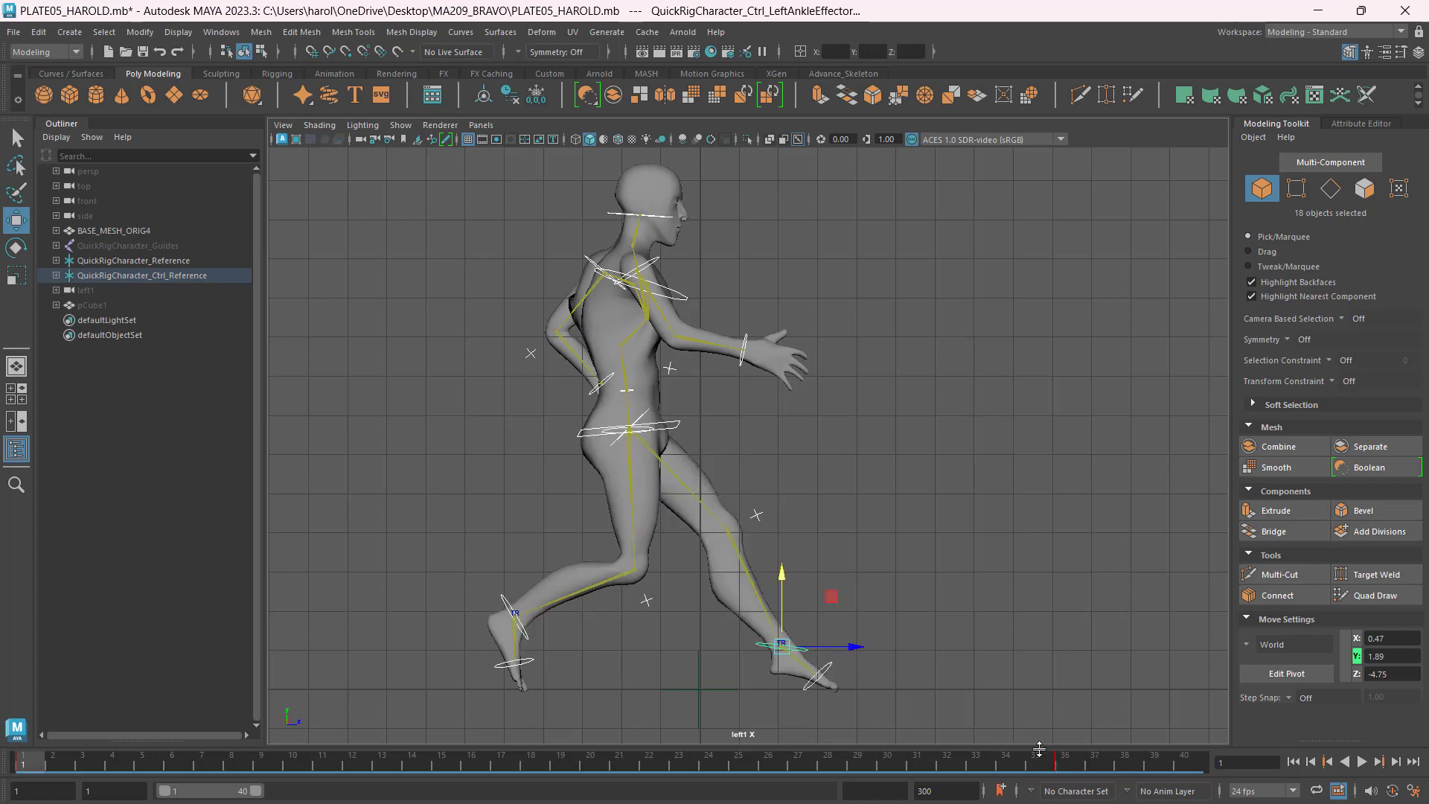
pyautogui.click(1064, 766)
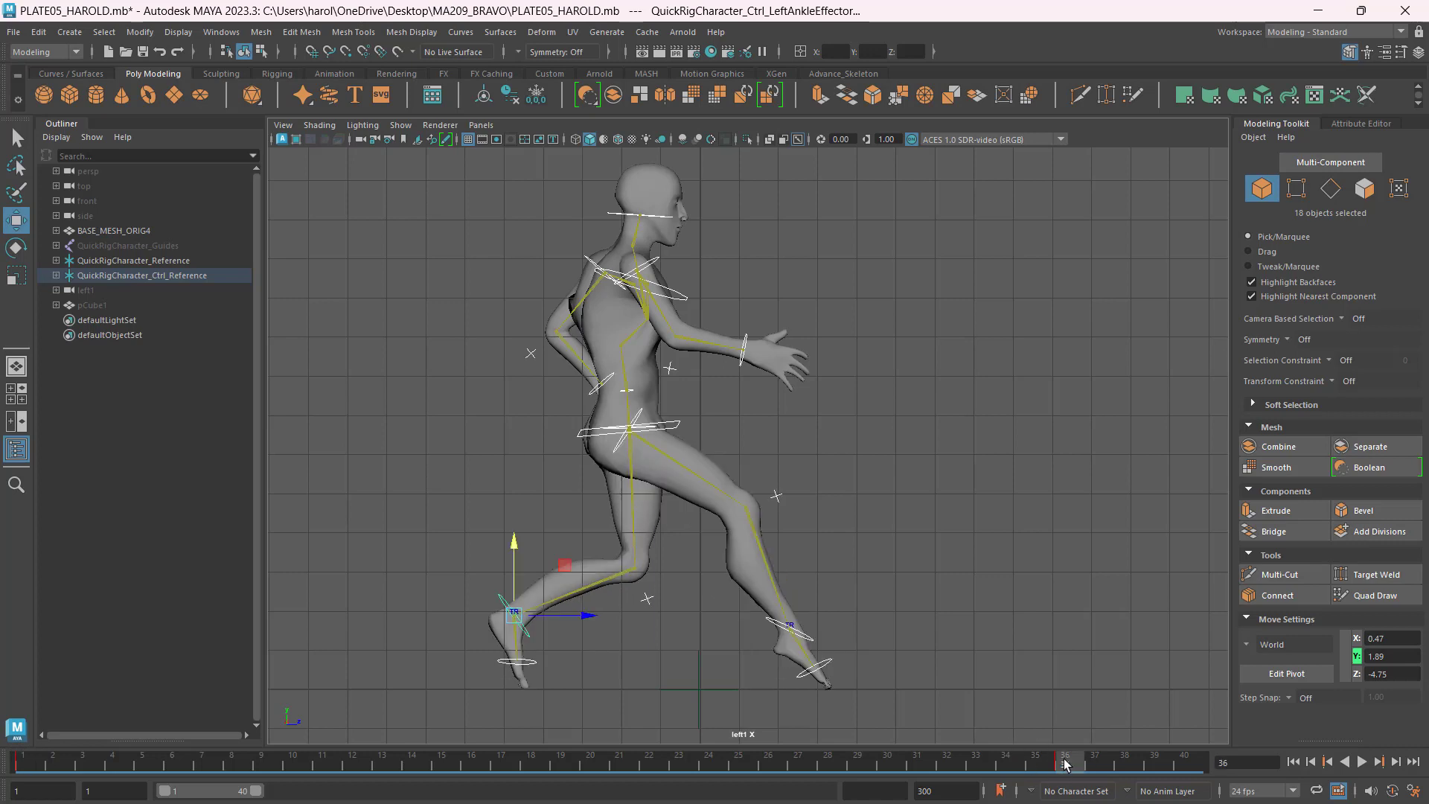
pyautogui.click(32, 765)
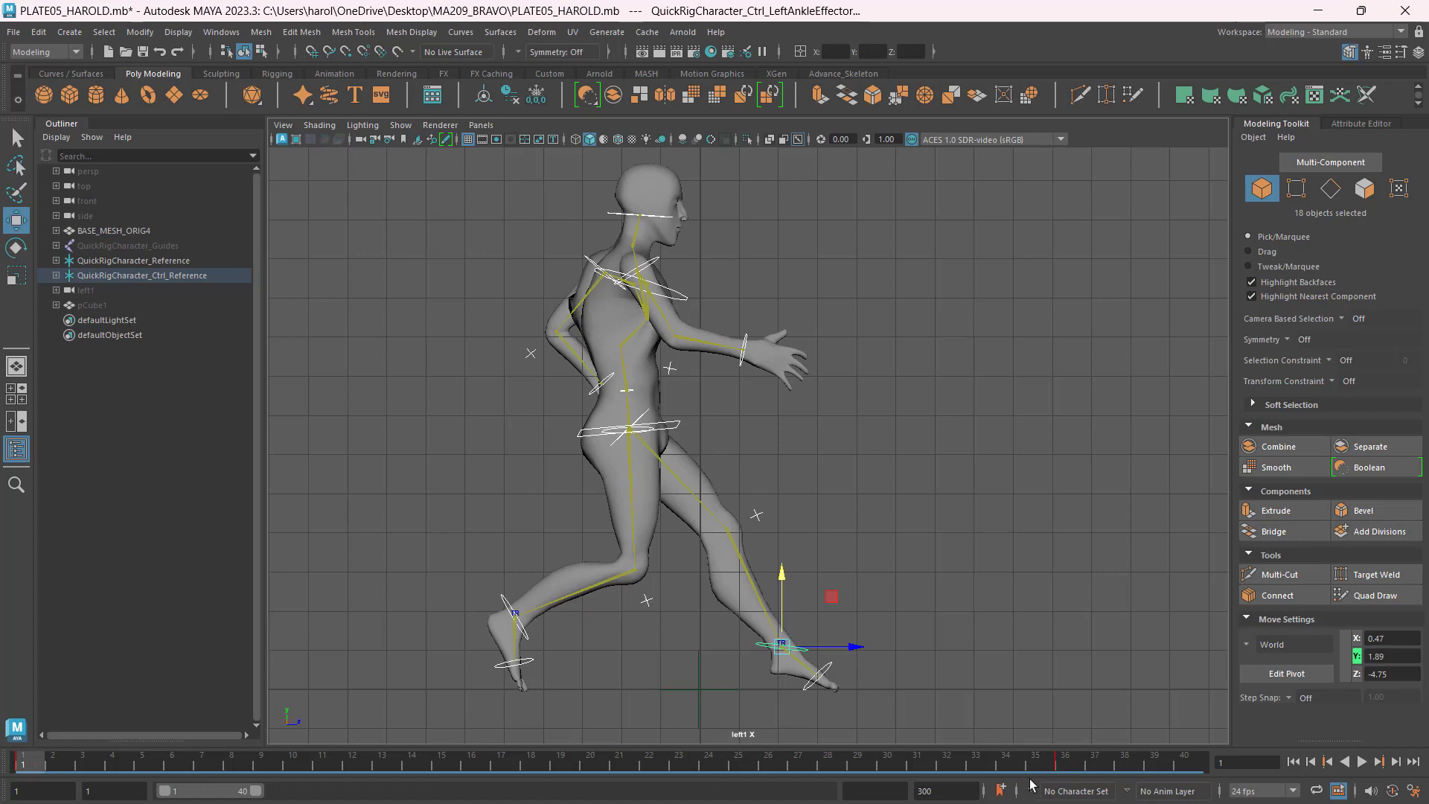
pyautogui.click(1066, 765)
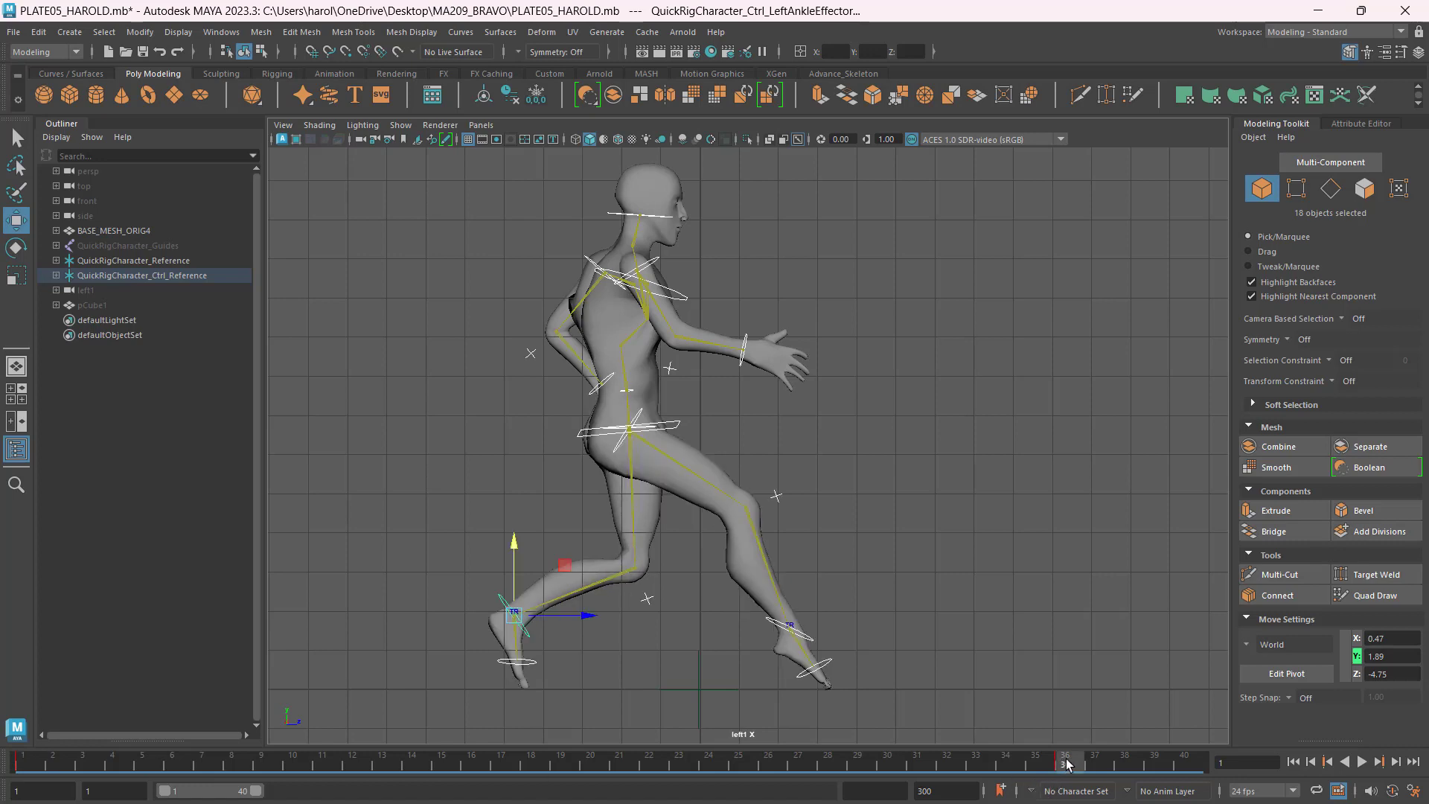
# Move the right ankle control at frame 36 slightly forward and down to about Y 1.47, Z 2.63.
pyautogui.click(808, 641)
pyautogui.moveTo(839, 629); pyautogui.dragTo(856, 629)
pyautogui.moveTo(802, 565); pyautogui.dragTo(803, 572)
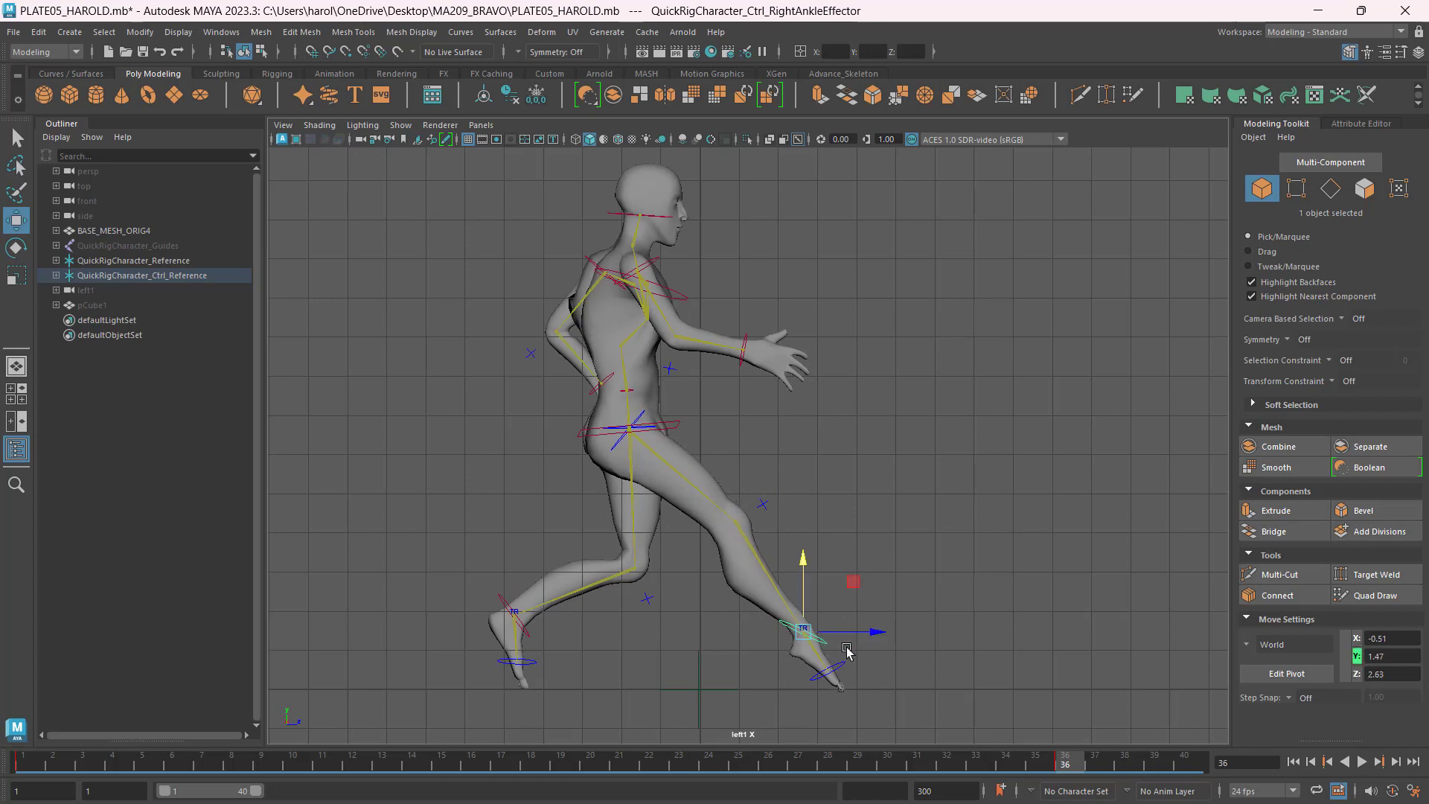
# Rotate the right ankle control to lift the toes and bring the leading foot closer to flat.
pyautogui.click(847, 649)
pyautogui.click(826, 644)
pyautogui.press('e')
pyautogui.moveTo(831, 618); pyautogui.dragTo(859, 555)
pyautogui.click(909, 579)
pyautogui.click(869, 639)
pyautogui.moveTo(871, 637); pyautogui.dragTo(886, 603)
pyautogui.click(842, 566)
# Move the right ankle control slightly back and down, and tilt the foot so its toes reach the ground line.
pyautogui.press('w')
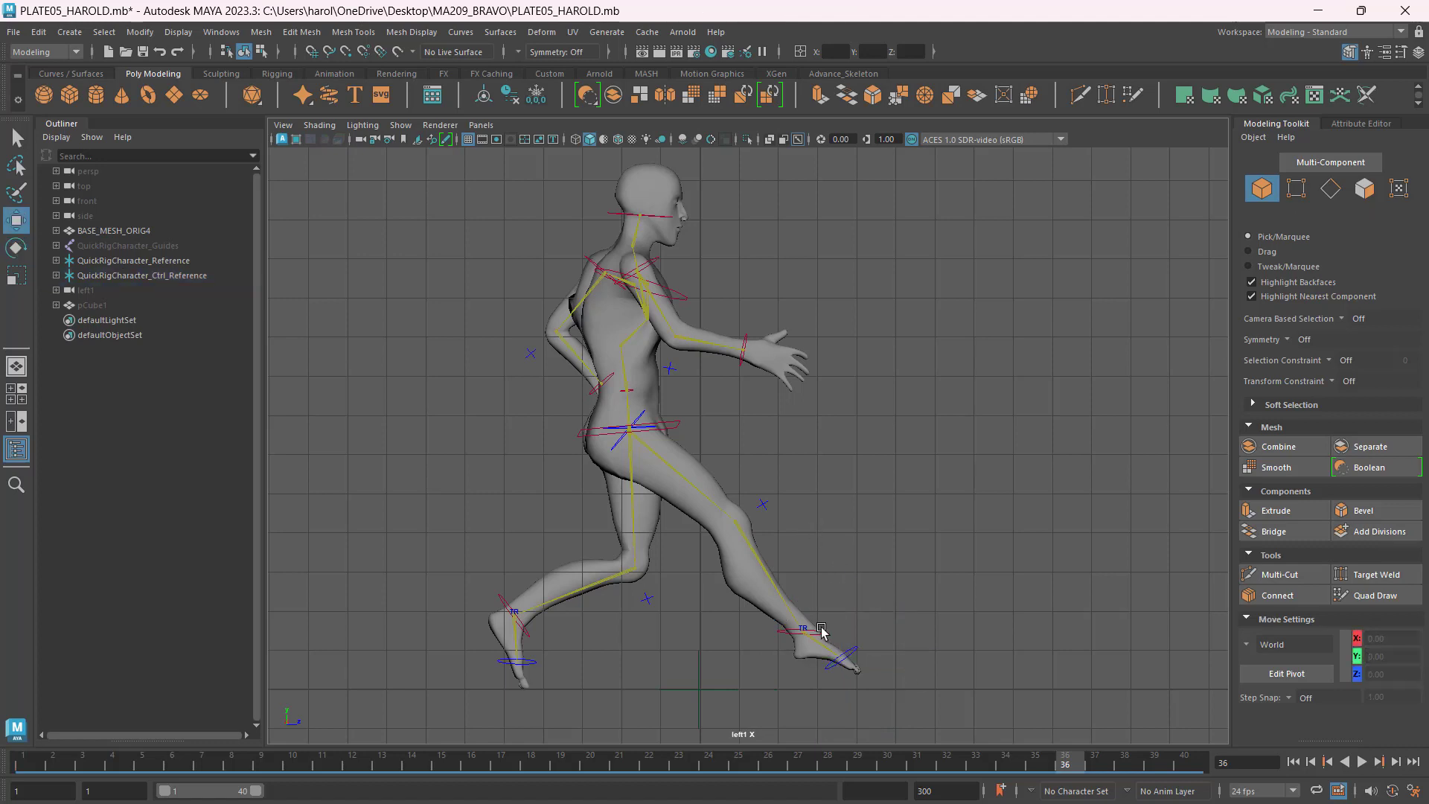
pyautogui.click(818, 631)
pyautogui.moveTo(853, 586); pyautogui.dragTo(835, 585, button='middle')
pyautogui.press('e')
pyautogui.click(958, 596)
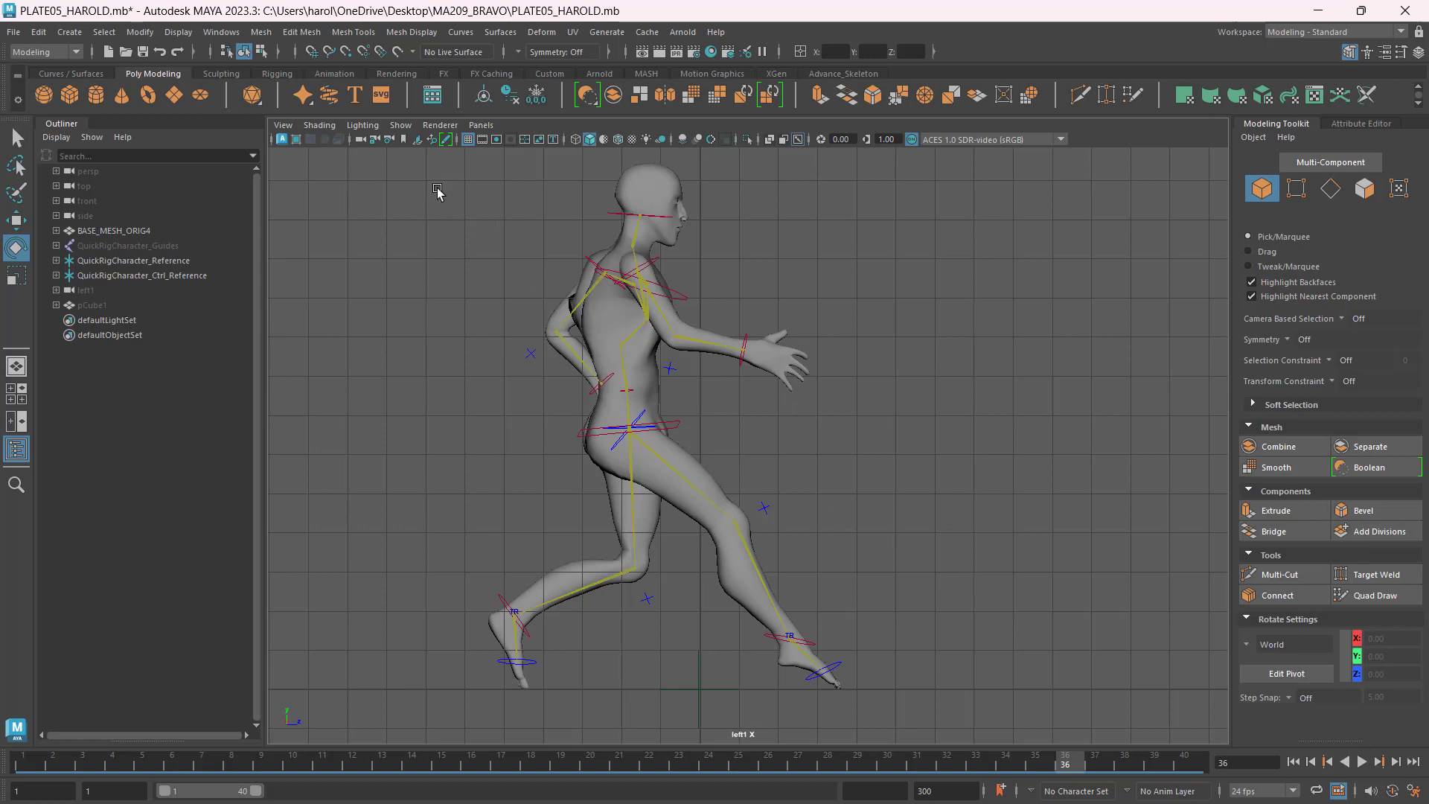
# Select all the character's rig controls at frame 36 and check the pose in the four-view layout.
pyautogui.moveTo(439, 188); pyautogui.dragTo(992, 714)
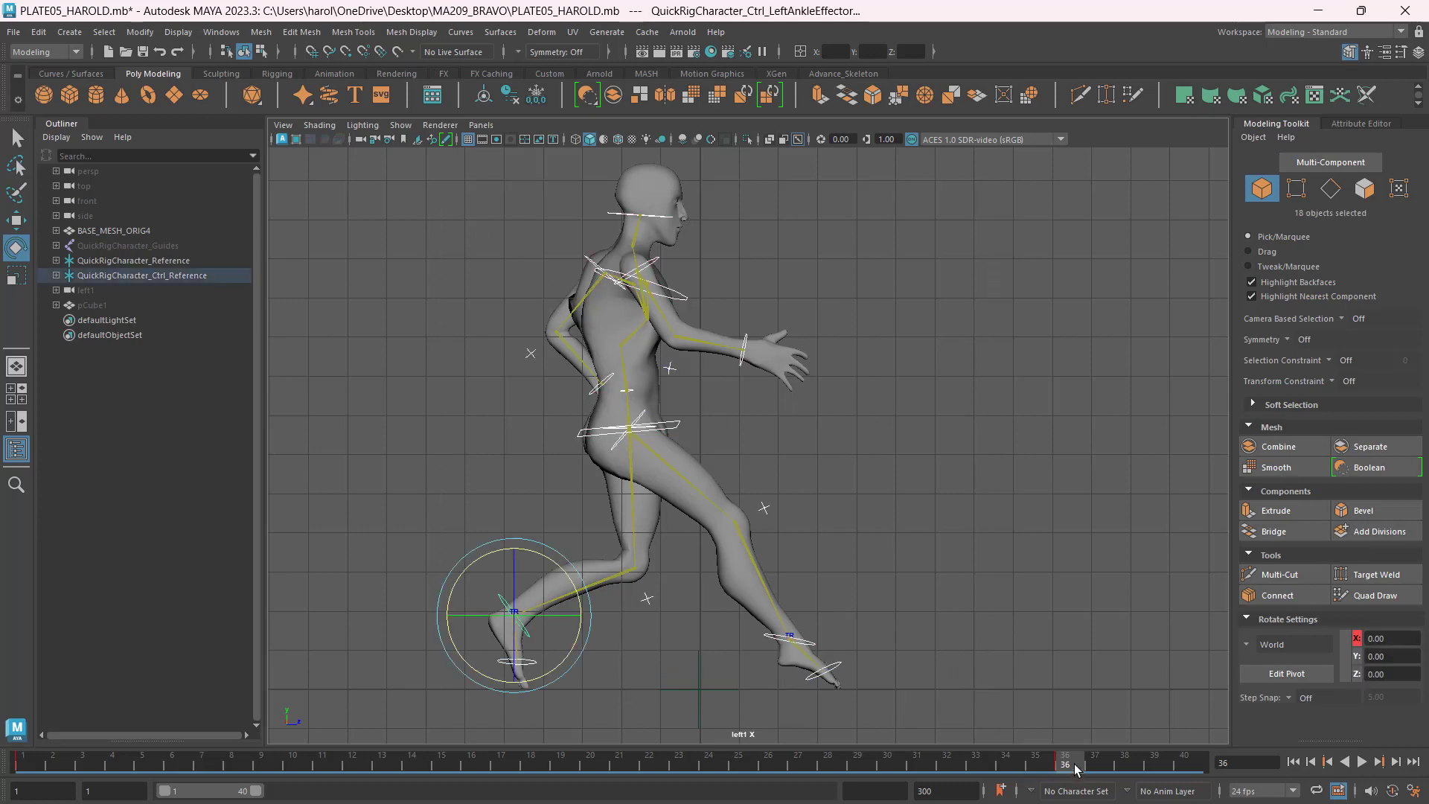
pyautogui.moveTo(415, 182); pyautogui.dragTo(1019, 734)
pyautogui.press('space')
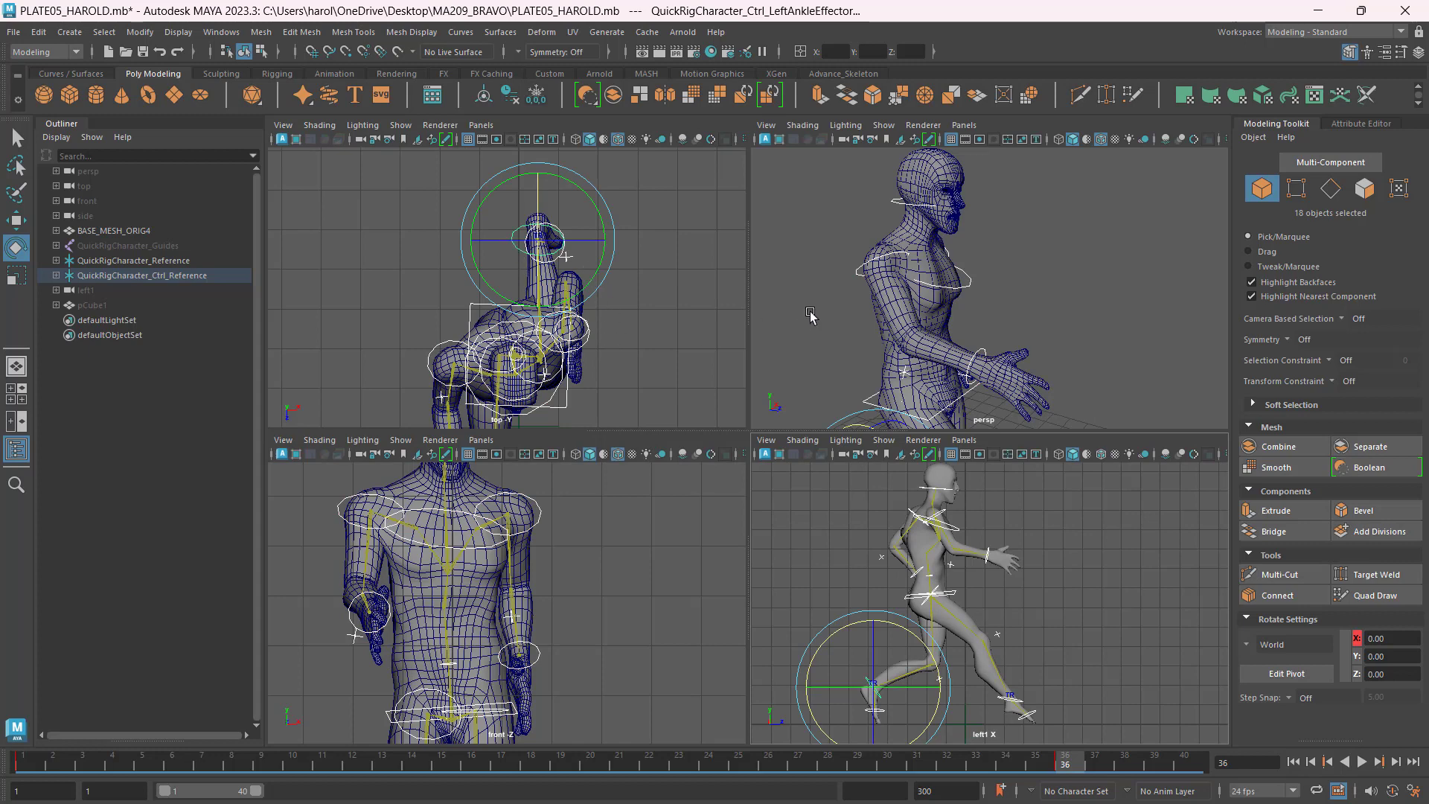
pyautogui.press('space')
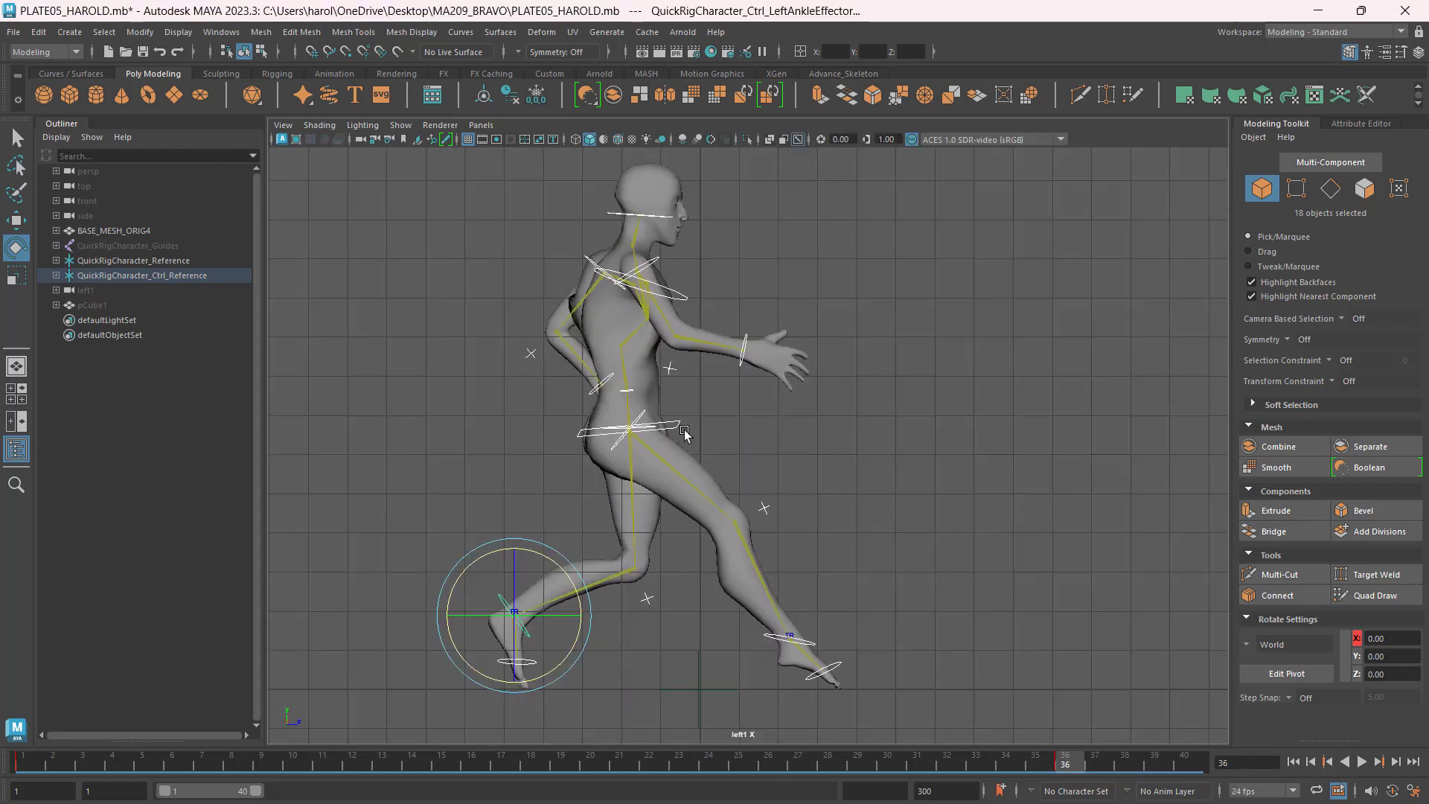
# Move the left wrist control forward in front of the torso and raise it to about Y 8.53.
pyautogui.click(590, 387)
pyautogui.press('w')
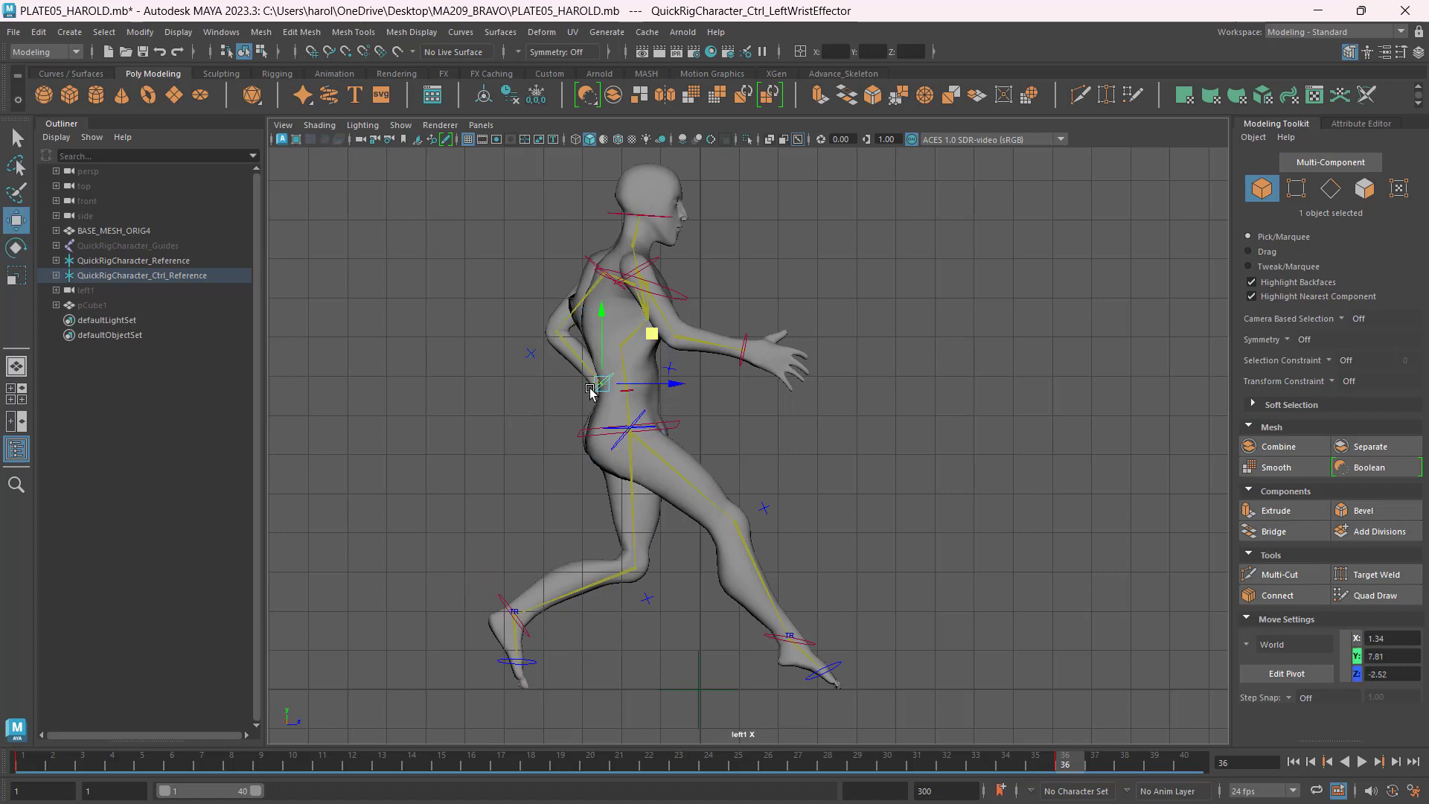
pyautogui.moveTo(659, 387); pyautogui.dragTo(701, 281)
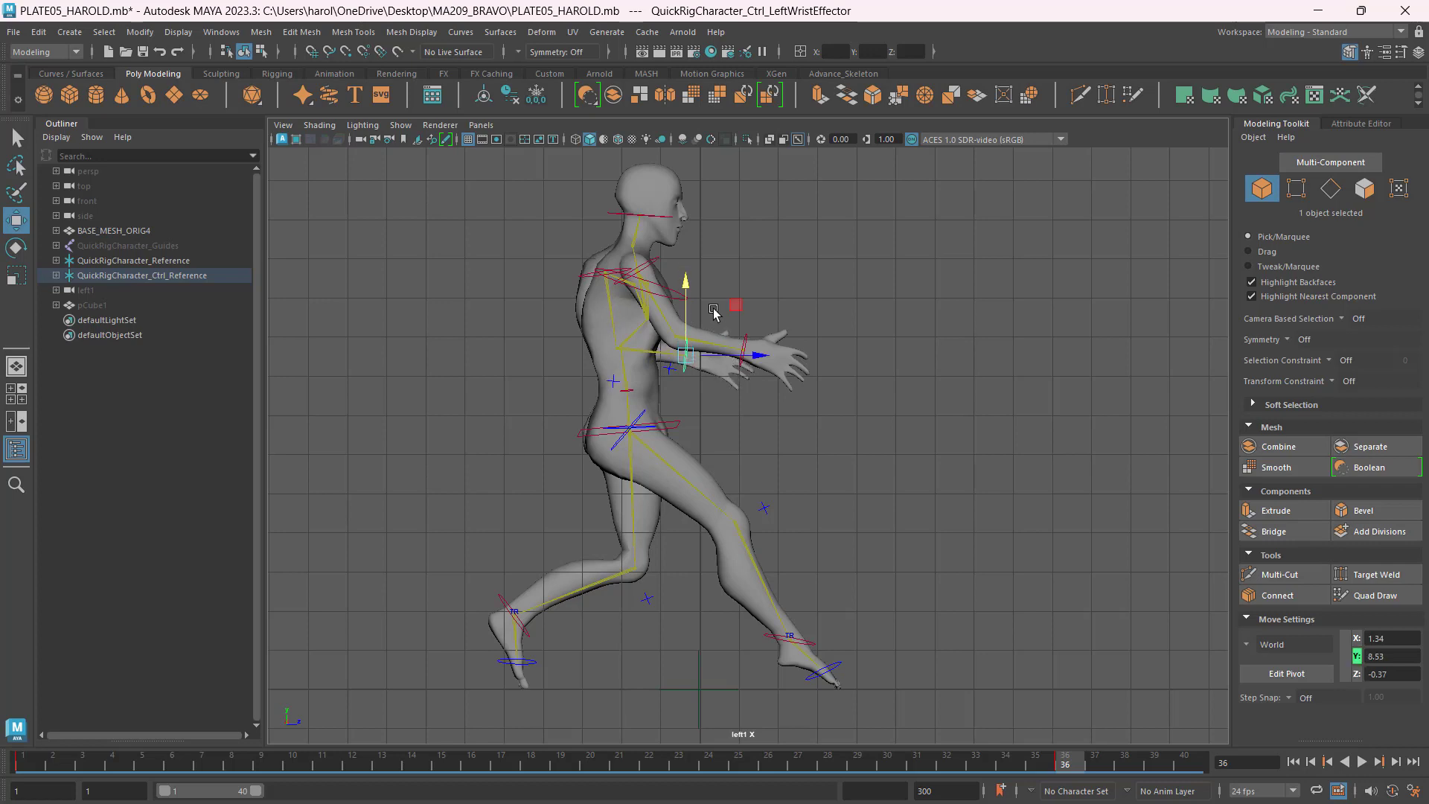
pyautogui.moveTo(740, 358)
pyautogui.mouseDown()
pyautogui.moveTo(773, 328)
pyautogui.moveTo(756, 328)
pyautogui.moveTo(782, 353)
pyautogui.moveTo(717, 359)
pyautogui.mouseUp()
# Pull the right wrist control back toward the torso to about Z -1.41.
pyautogui.click(756, 342)
pyautogui.click(743, 346)
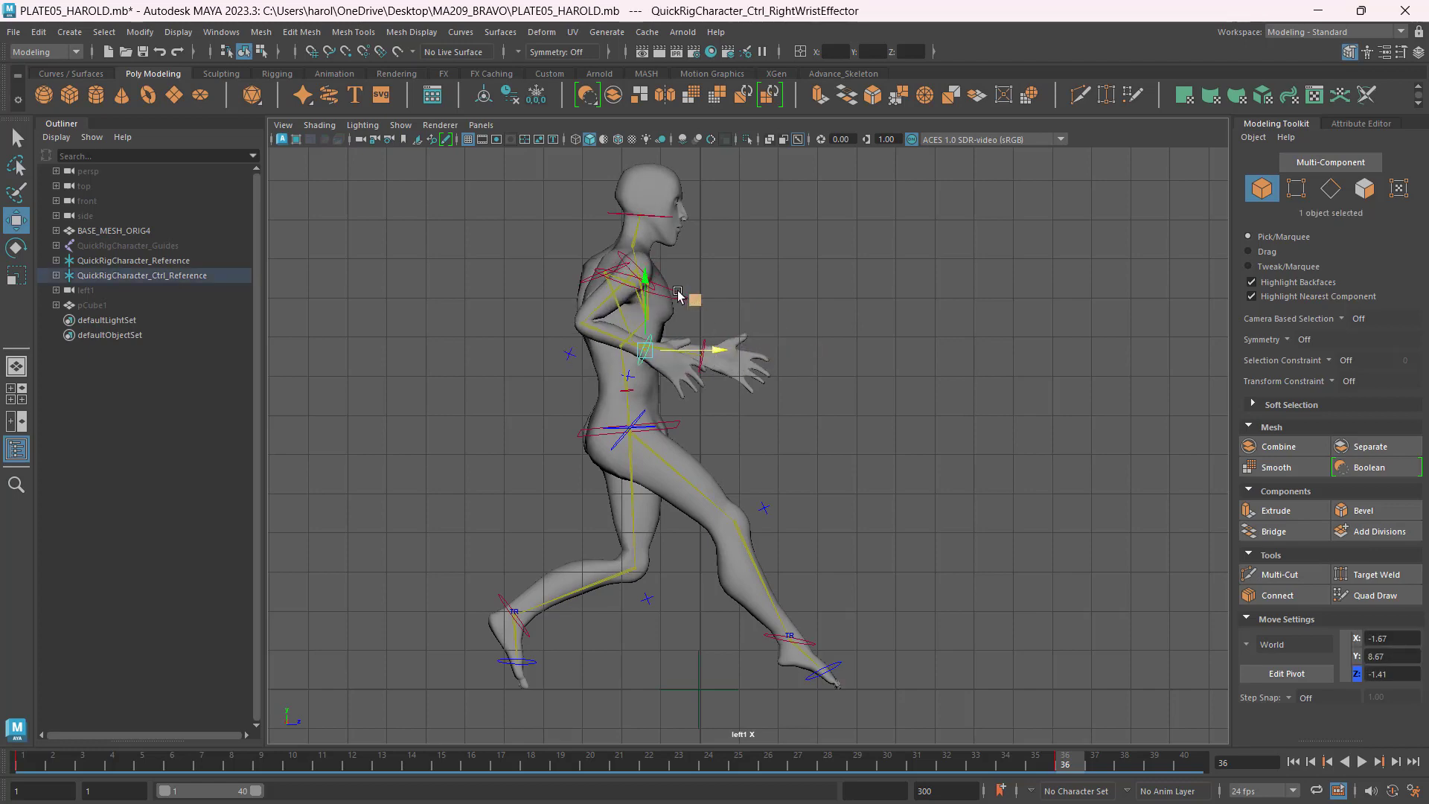
# Check the closing contact's arms in 03 SNEAK.jpg, and nudge the right wrist control slightly forward and down in Maya.
pyautogui.hotkey('alt', 'Tab')
pyautogui.hotkey('alt', 'Tab')
pyautogui.hotkey('alt', 'Tab')
pyautogui.hotkey('alt', 'Tab')
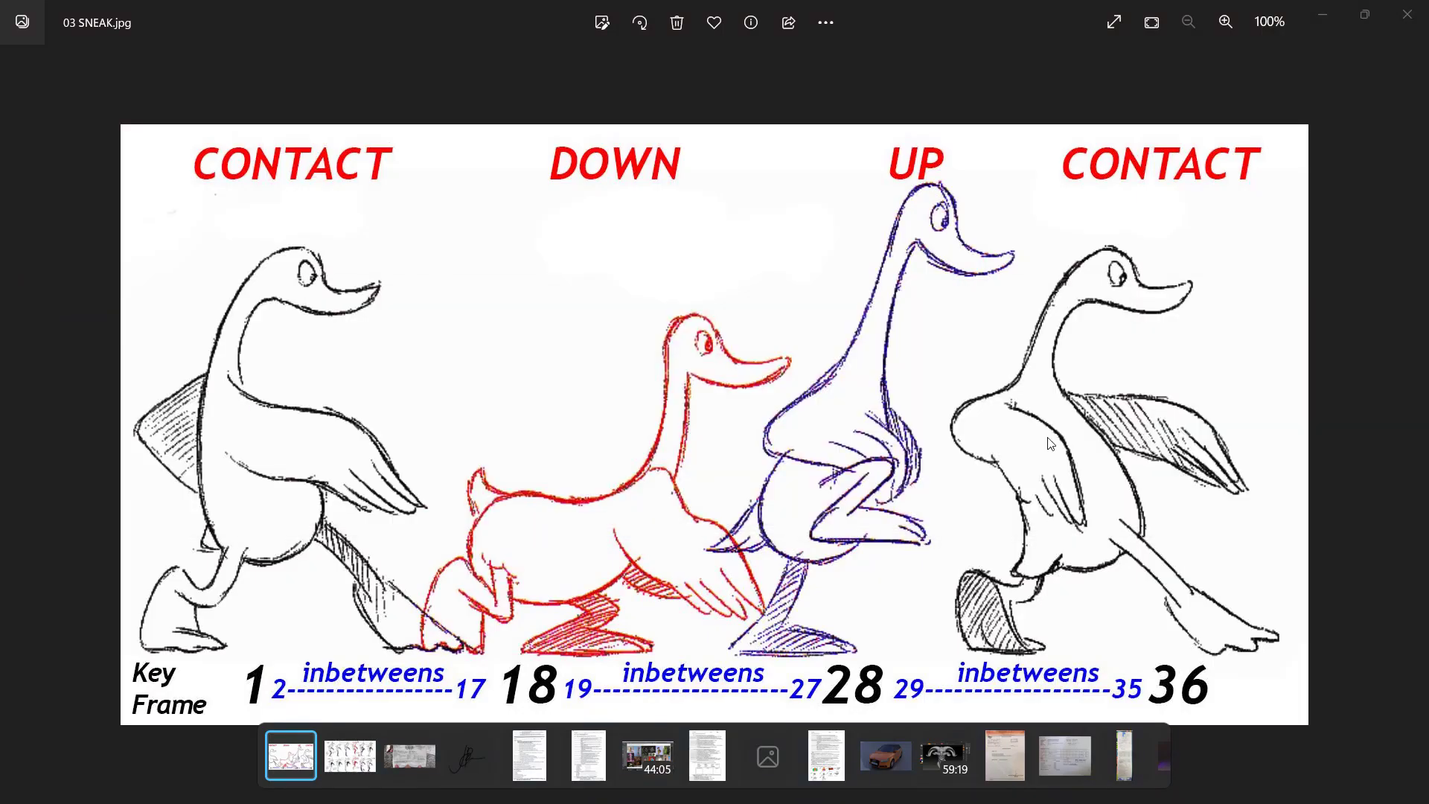
pyautogui.hotkey('alt', 'Tab')
pyautogui.hotkey('alt', 'Tab')
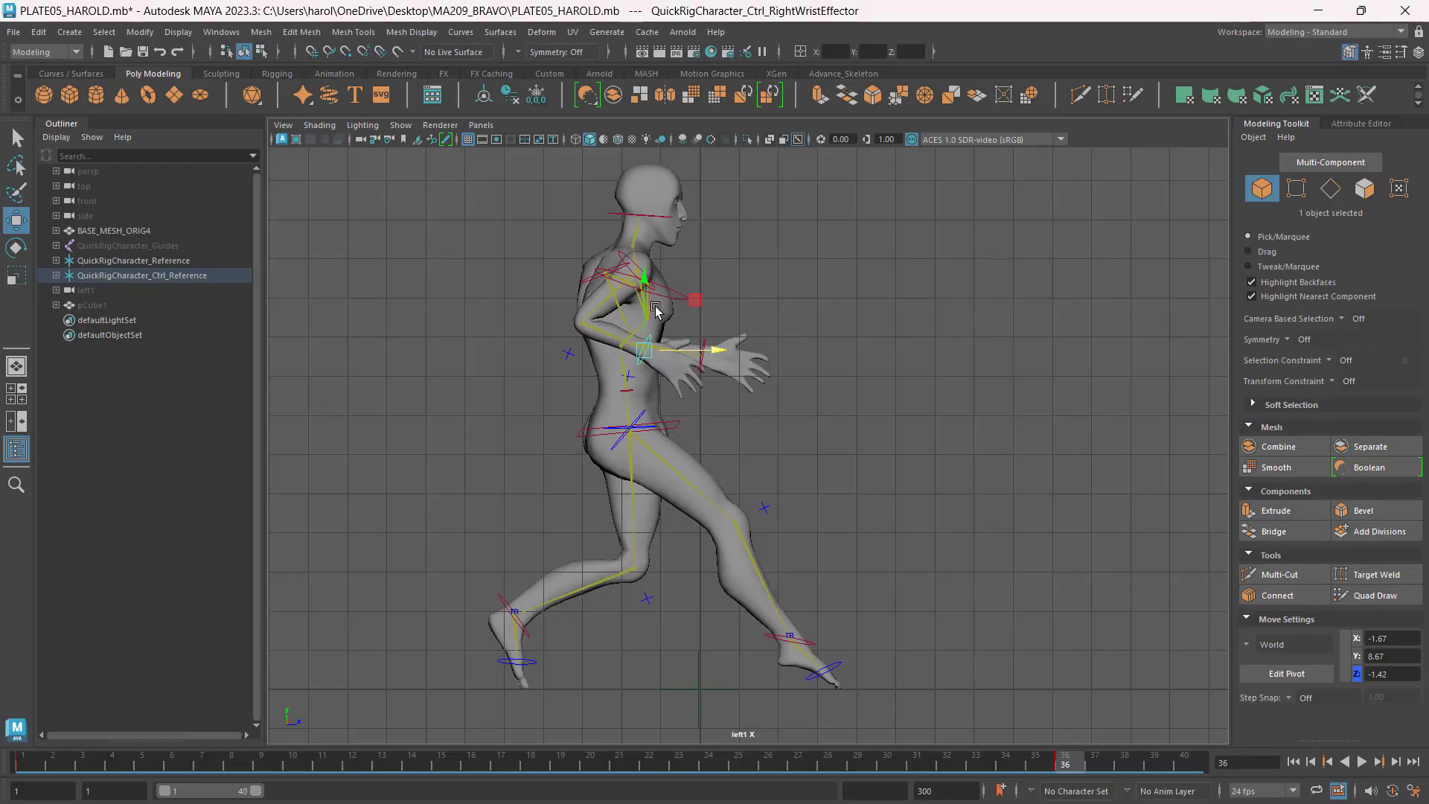
pyautogui.moveTo(694, 297); pyautogui.dragTo(704, 311)
pyautogui.click(740, 319)
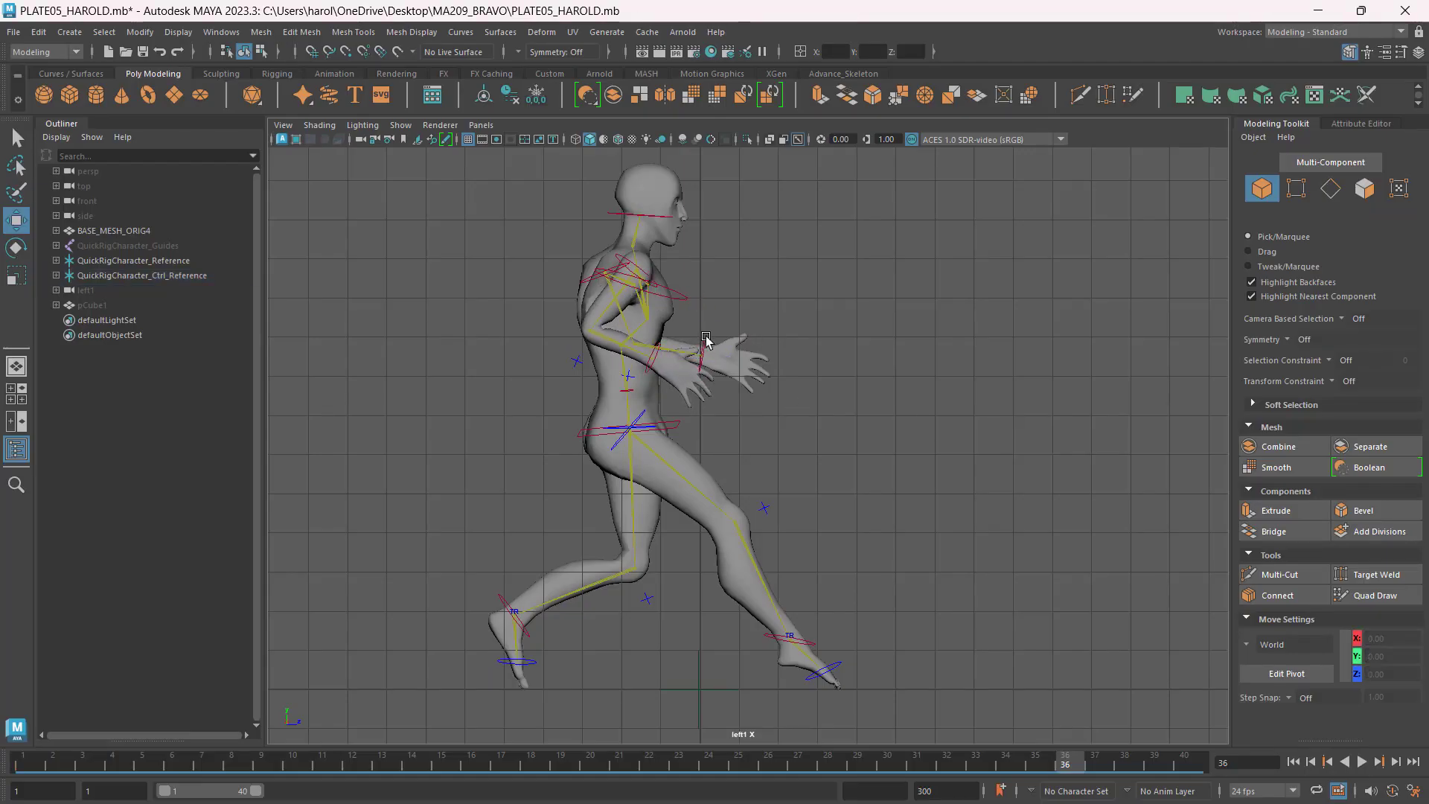
# Move the left wrist control slightly forward and up to about Y 8.63, Z 0.39 at frame 36.
pyautogui.click(701, 356)
pyautogui.moveTo(772, 362); pyautogui.dragTo(783, 356)
pyautogui.moveTo(763, 305); pyautogui.dragTo(766, 301)
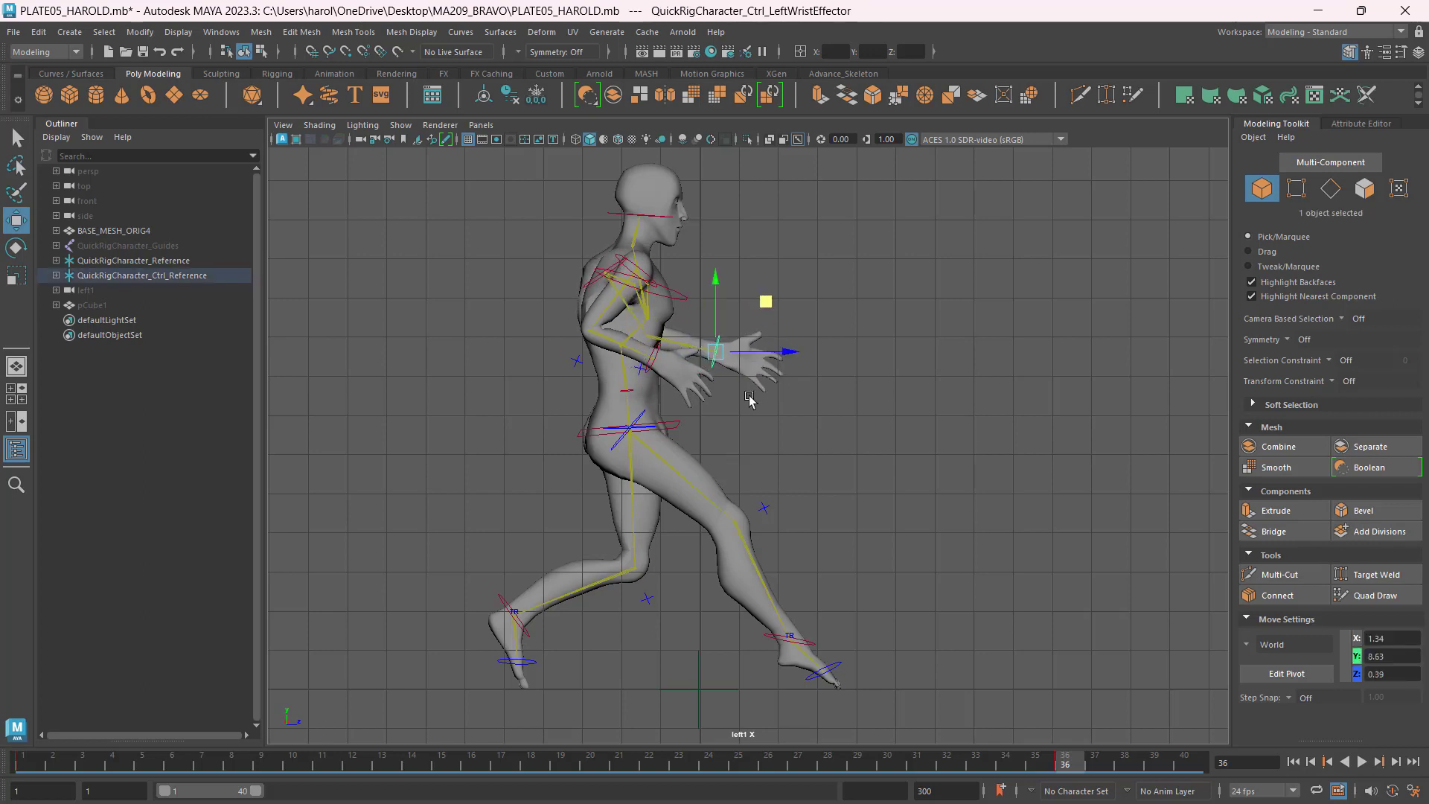
# In the top view, rotate the hips control slightly clockwise about the vertical Y axis.
pyautogui.click(678, 426)
pyautogui.press('space')
pyautogui.press('space')
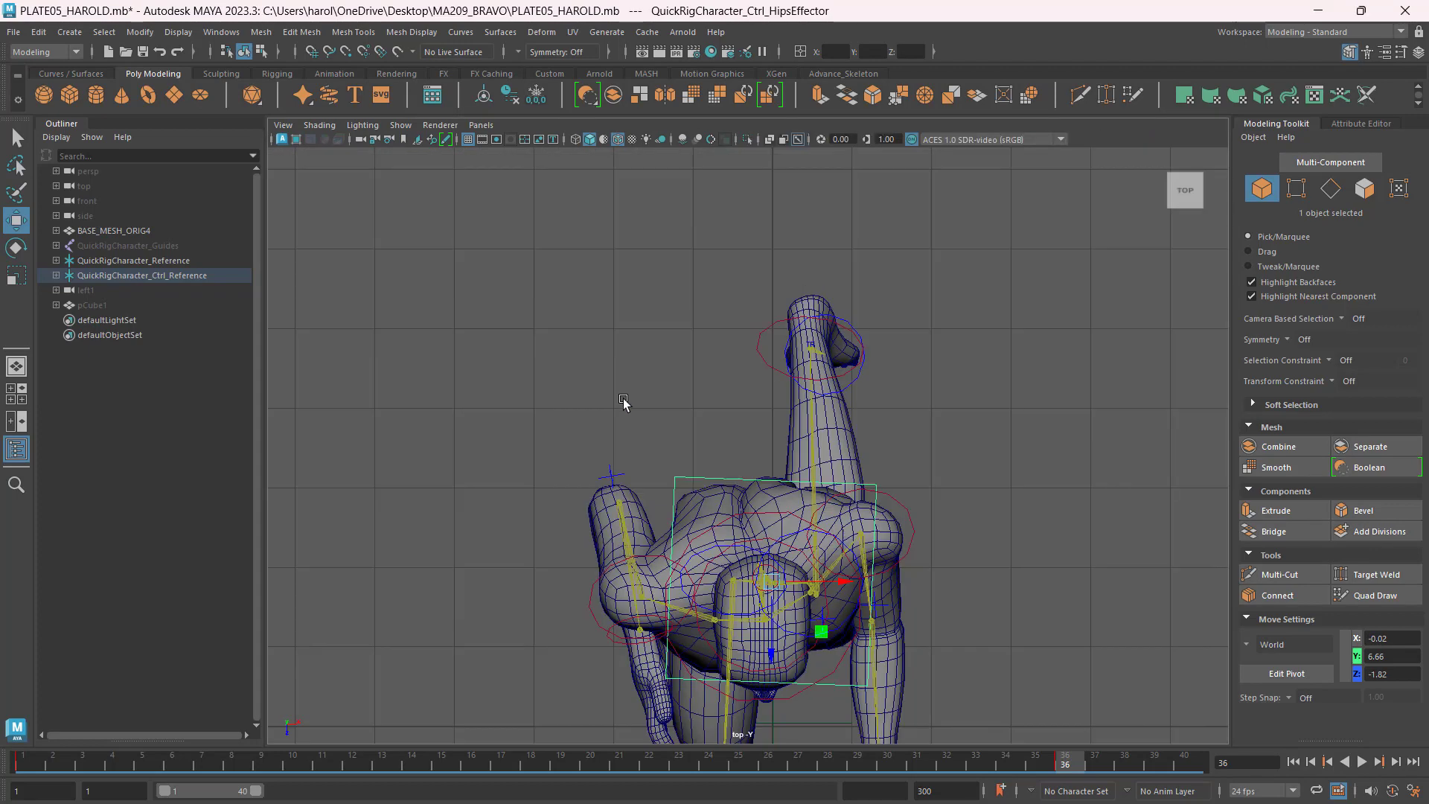
pyautogui.keyDown('alt'); pyautogui.moveTo(1019, 583); pyautogui.dragTo(985, 340, button='middle'); pyautogui.keyUp('alt')
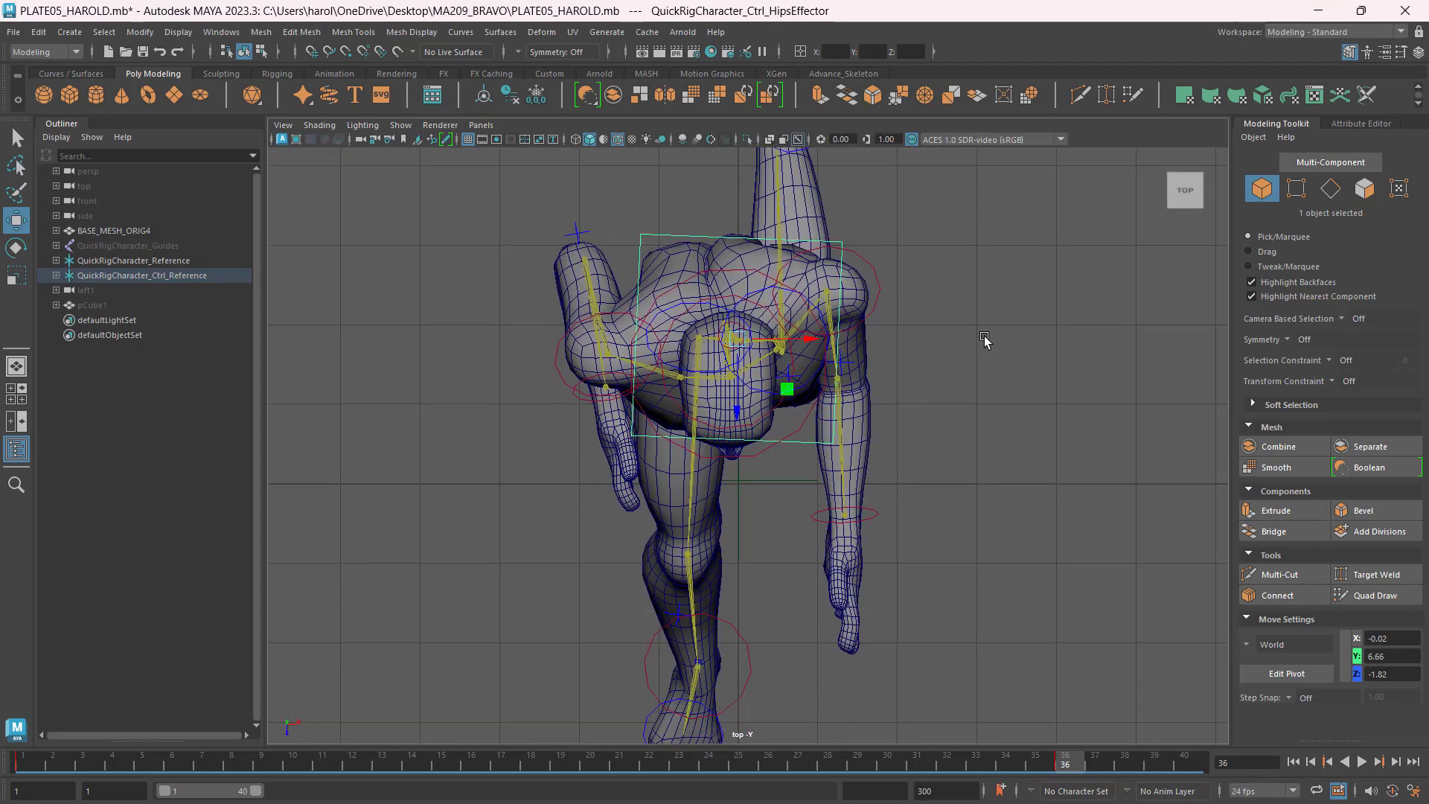
pyautogui.press('e')
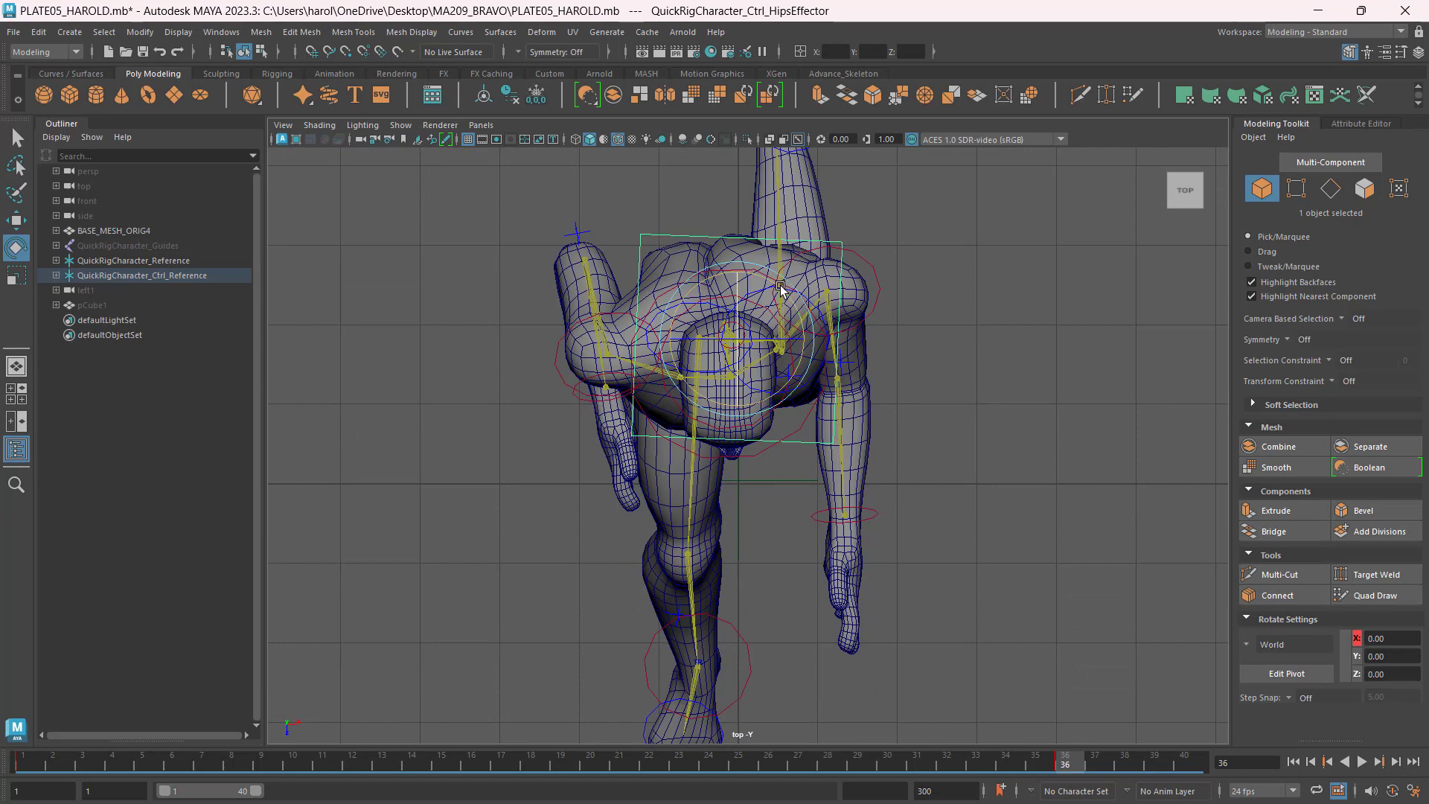
pyautogui.moveTo(781, 289); pyautogui.dragTo(788, 295)
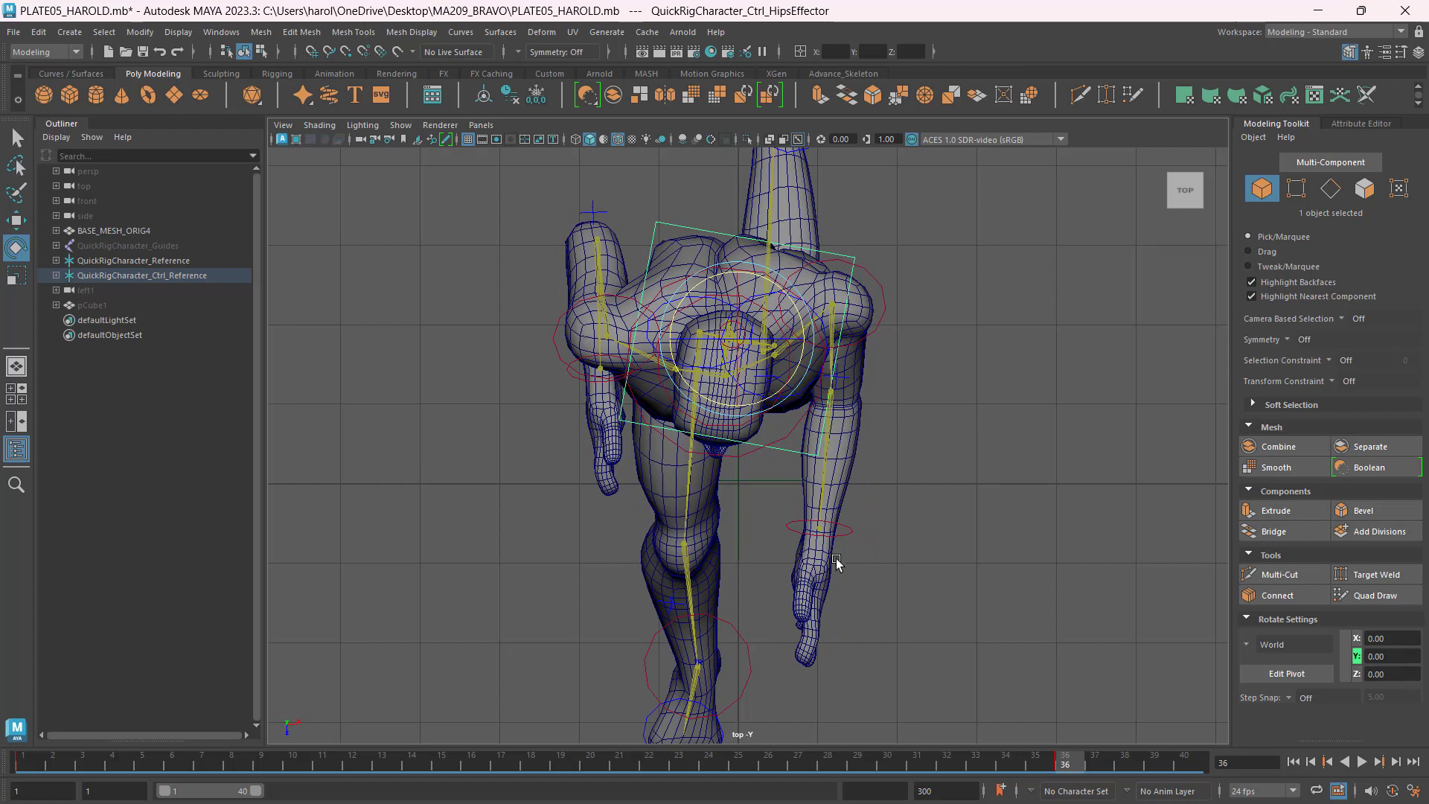
# Move the left wrist control outward from the body along X to about 1.34.
pyautogui.click(849, 536)
pyautogui.press('w')
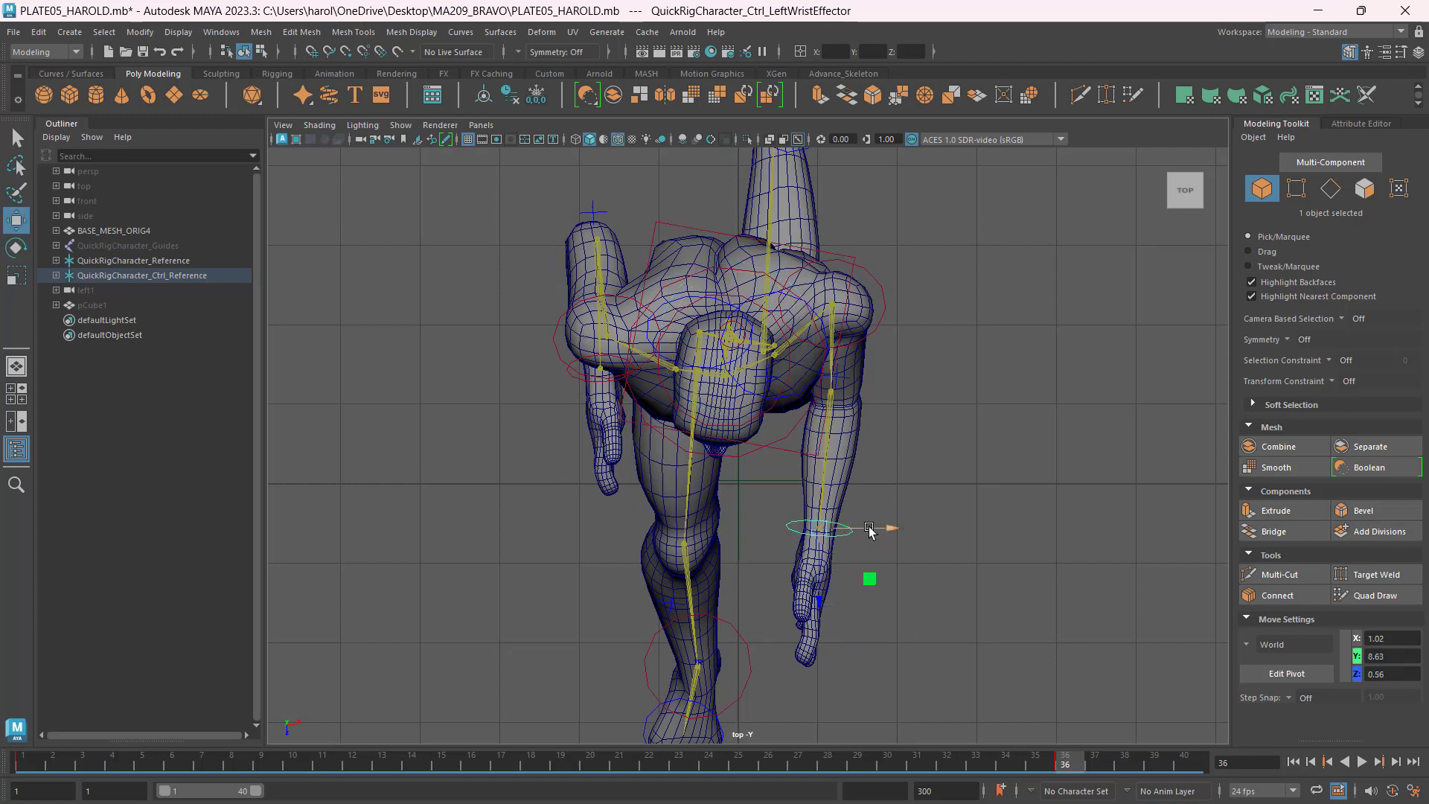
pyautogui.moveTo(869, 530); pyautogui.dragTo(894, 530)
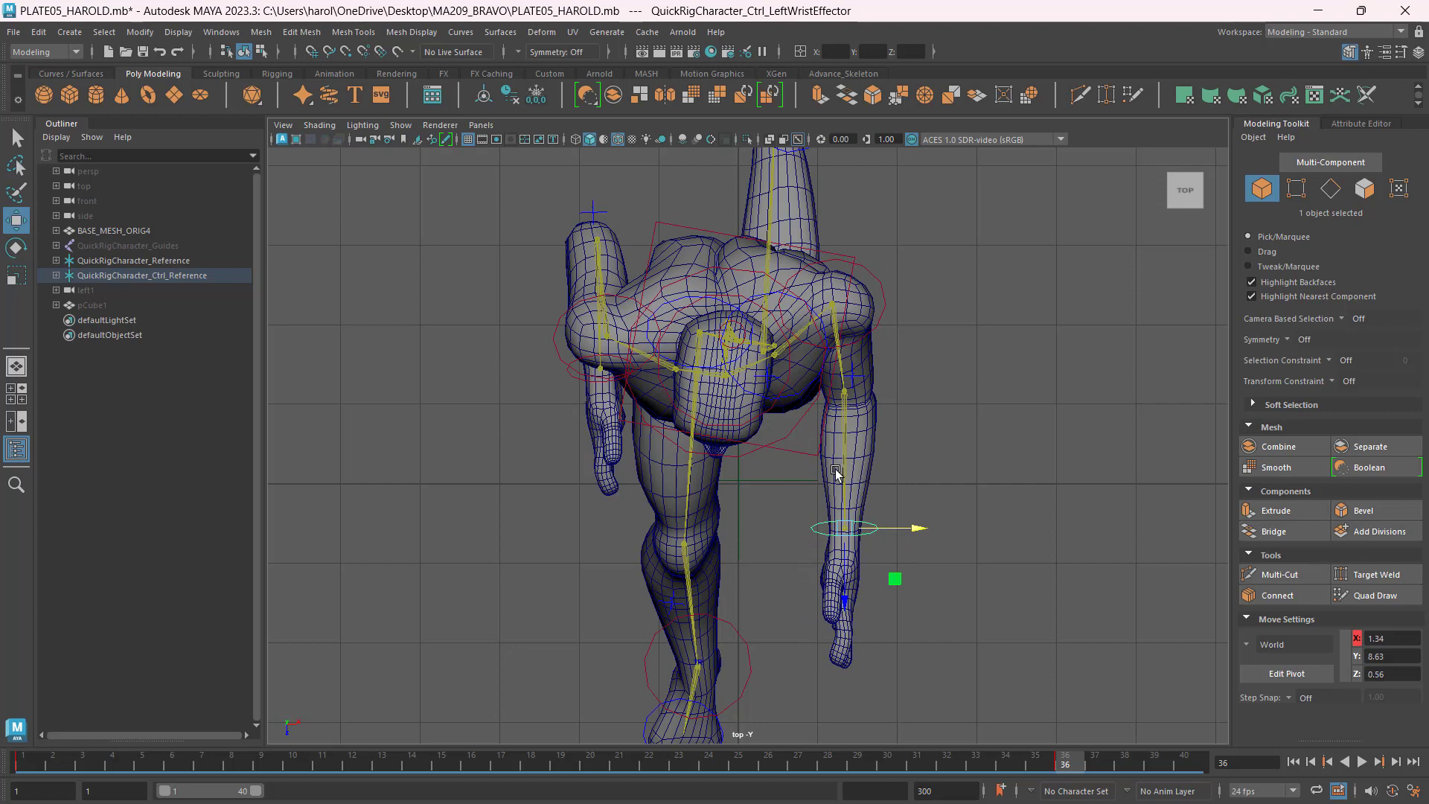
# Examine the frame 36 pose in the four-view layout and ready the head control for rotation.
pyautogui.press('space')
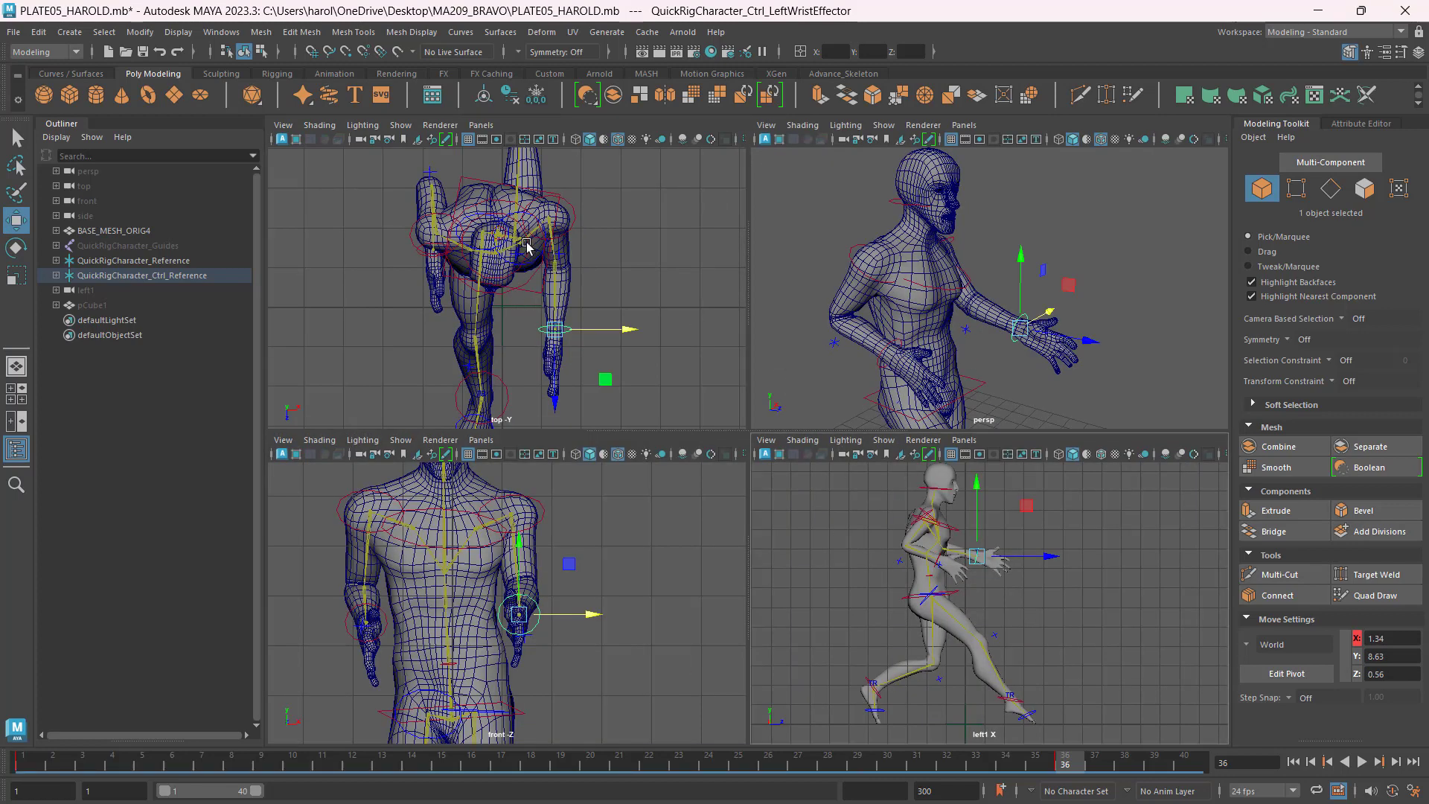
pyautogui.press('space')
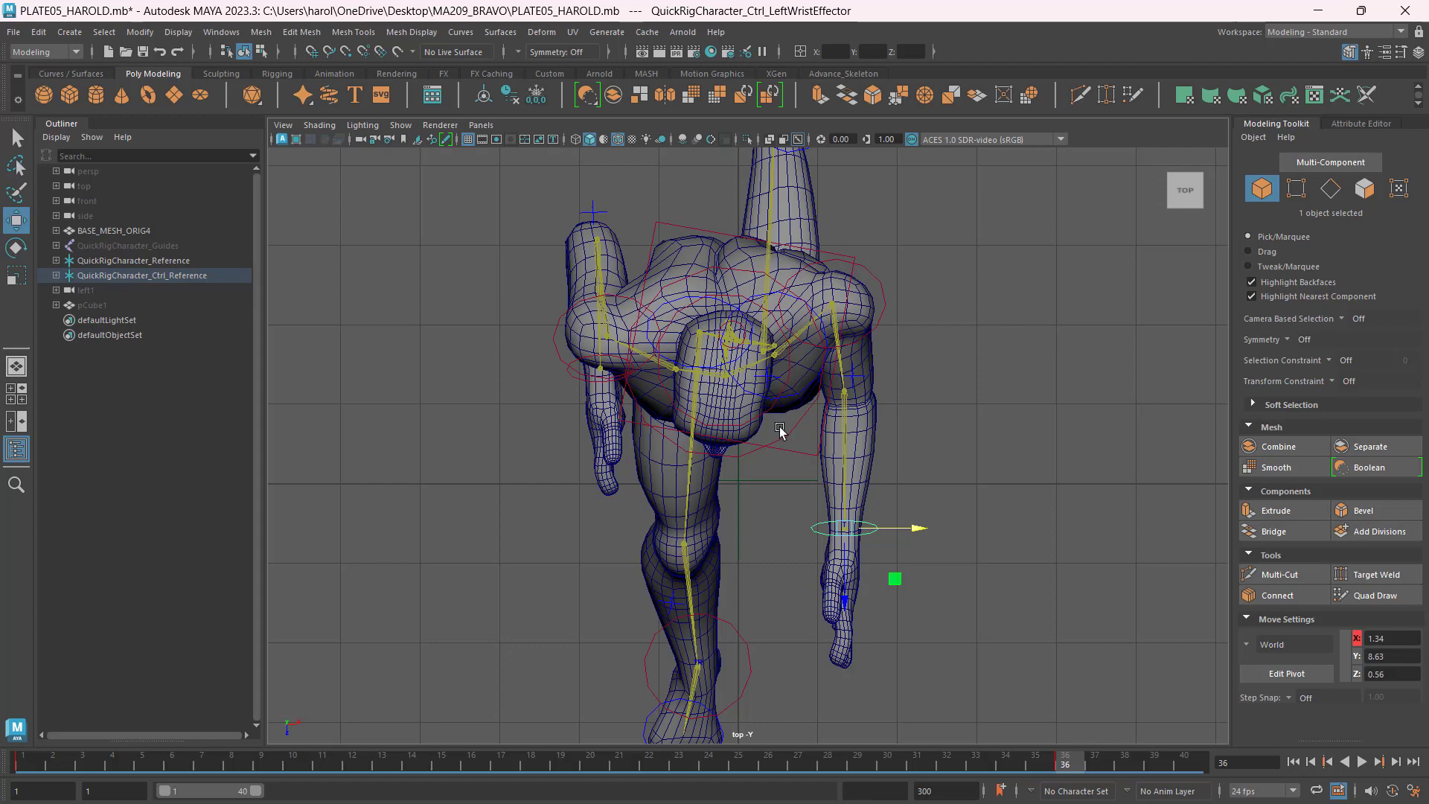
pyautogui.click(775, 439)
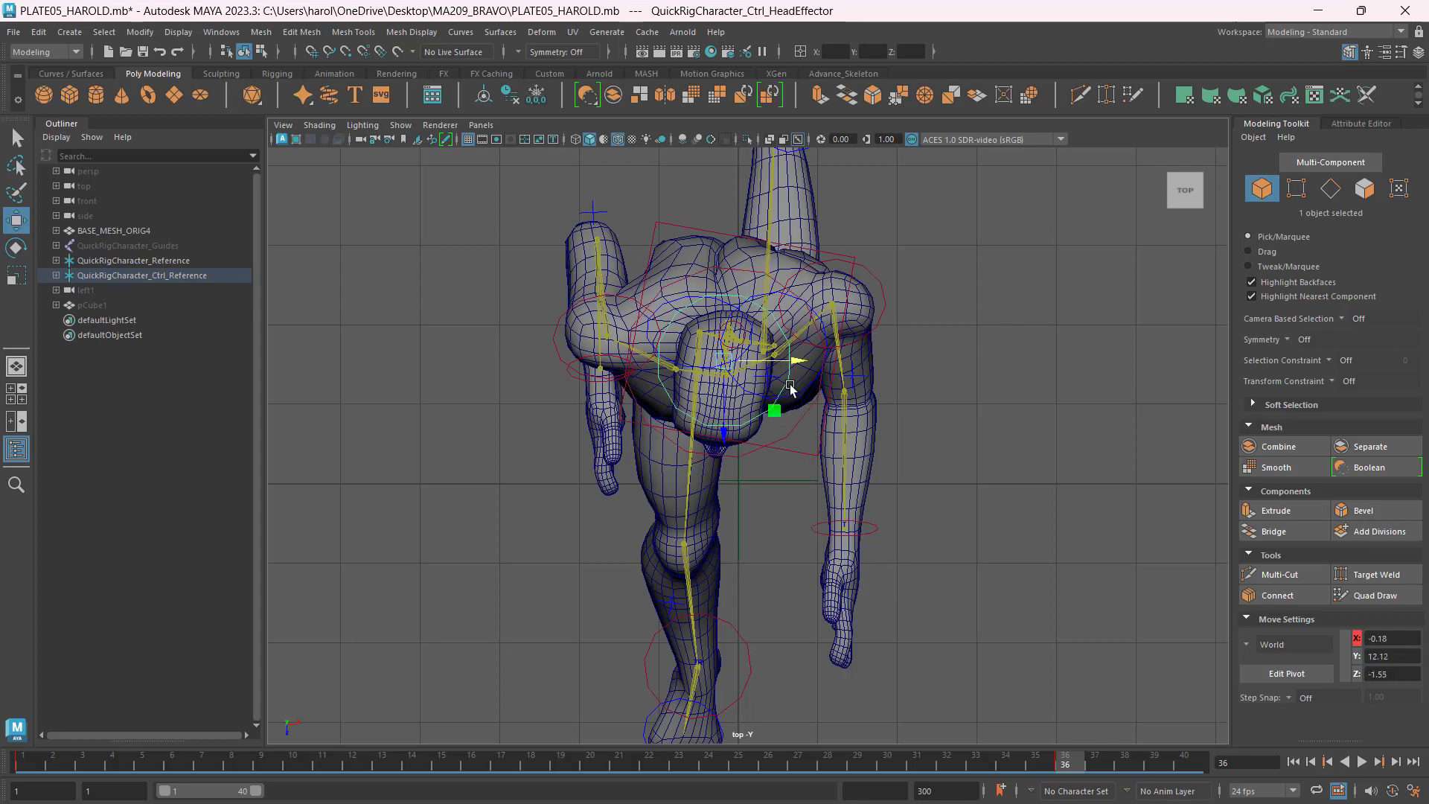
pyautogui.press('space')
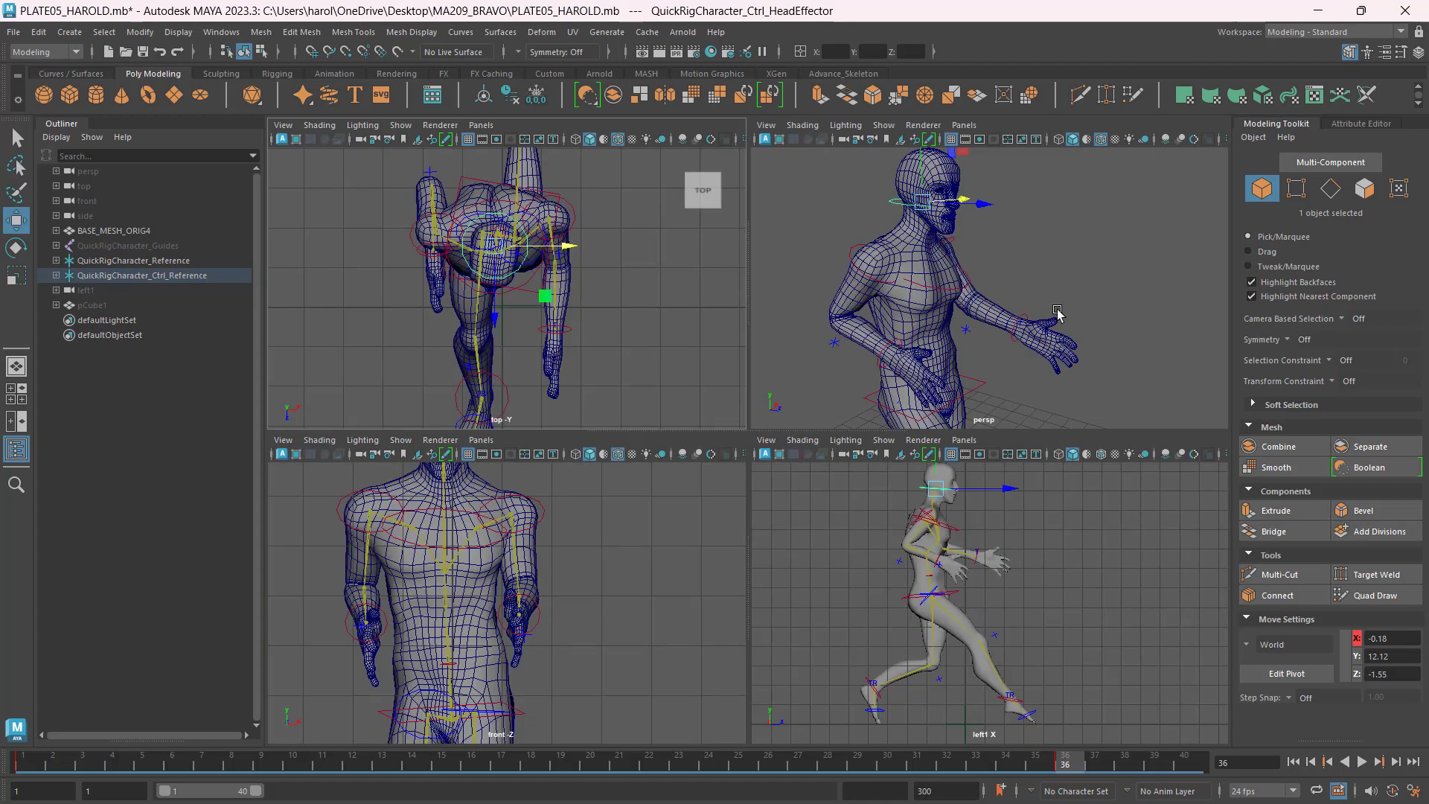
pyautogui.click(535, 285)
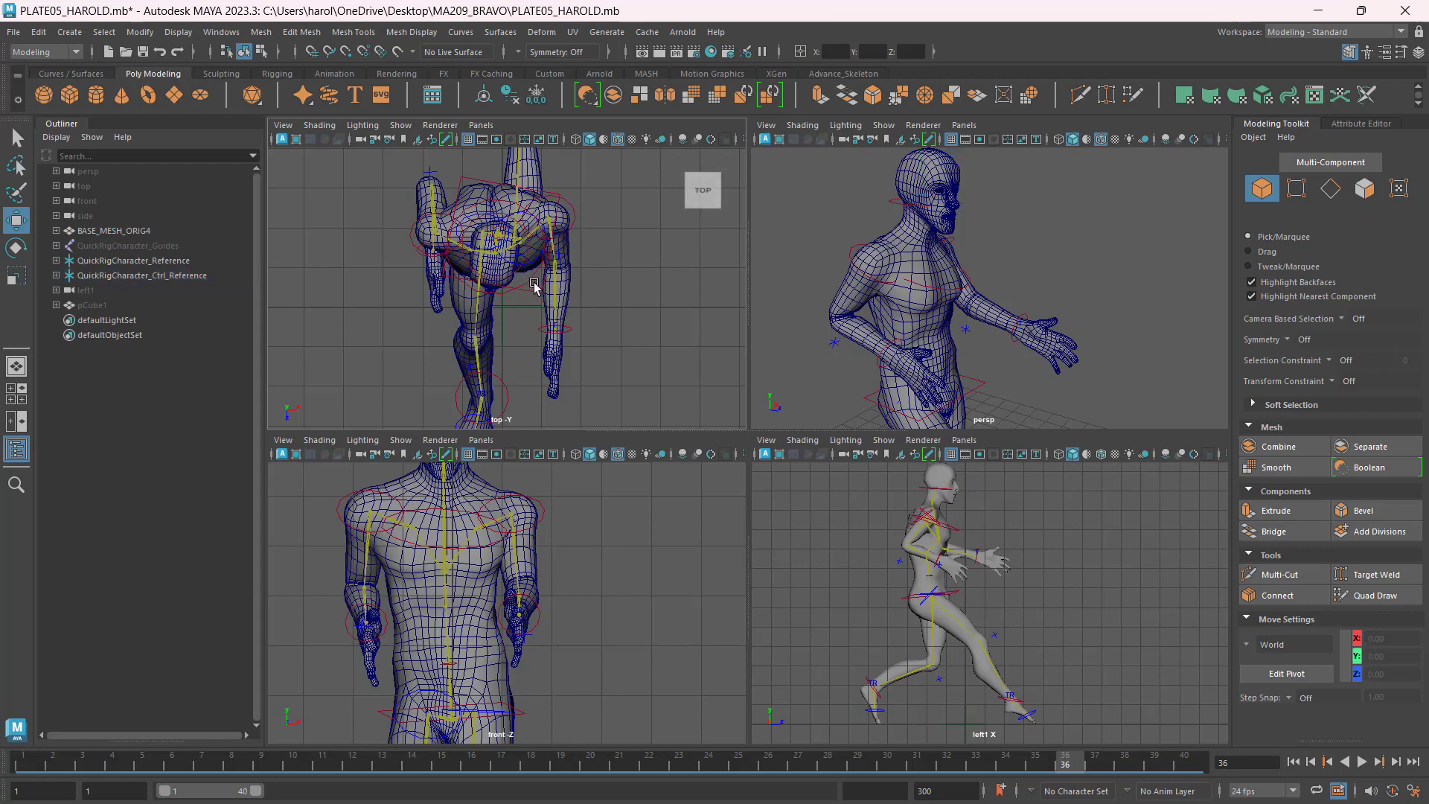
pyautogui.click(521, 250)
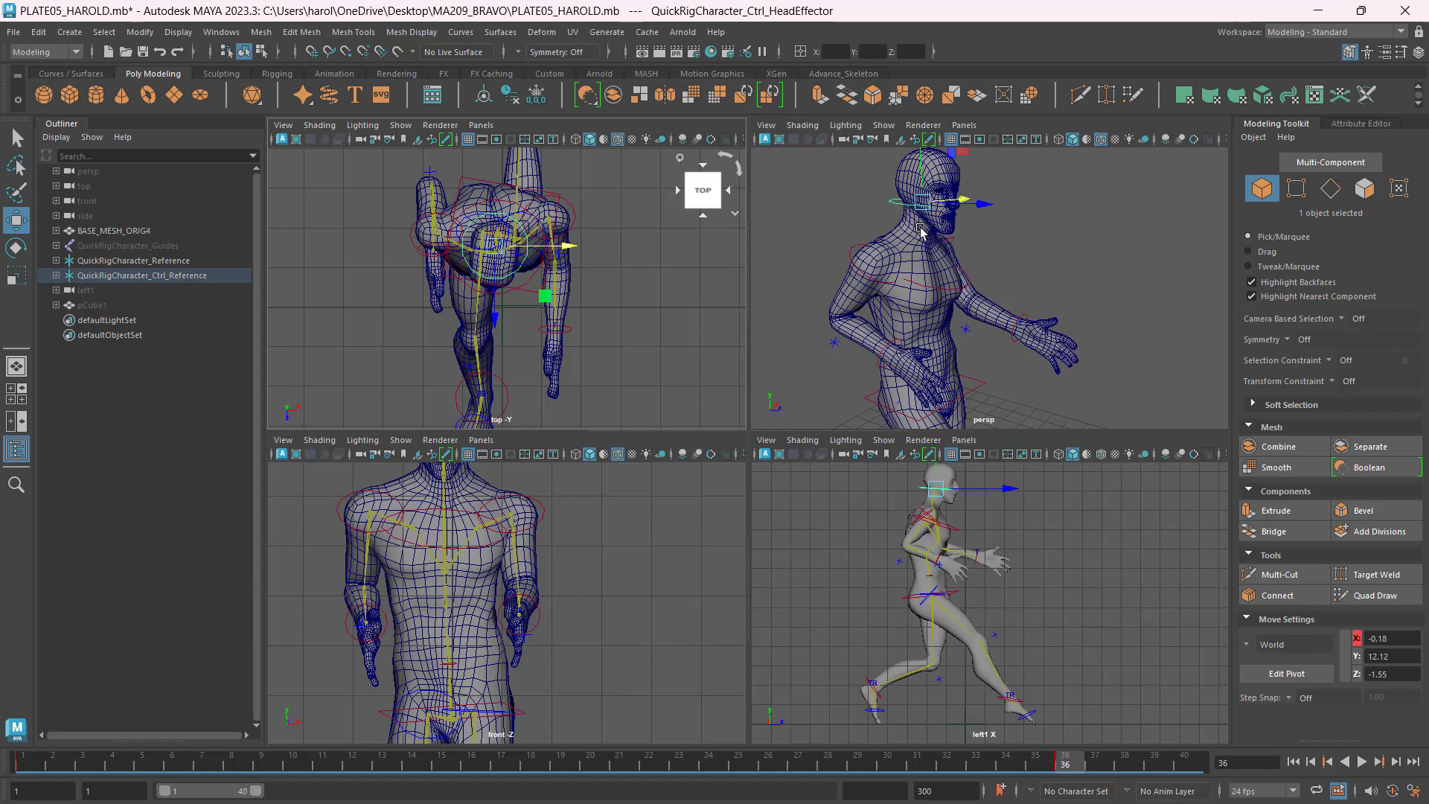
pyautogui.press('e')
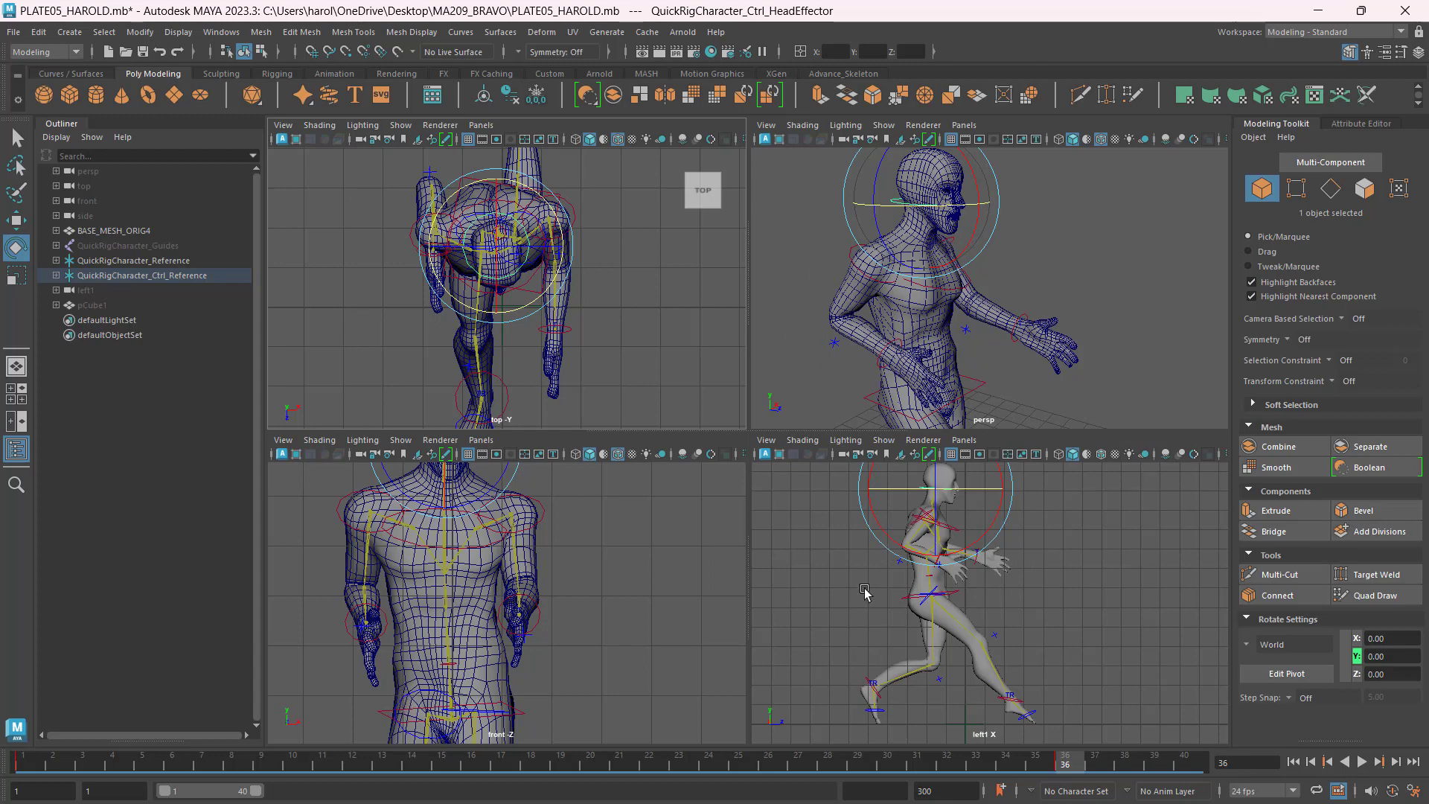
# Show the whole character in the perspective view and select all its rig controls at frame 36.
pyautogui.press('space')
pyautogui.scroll(-8, 889, 402)
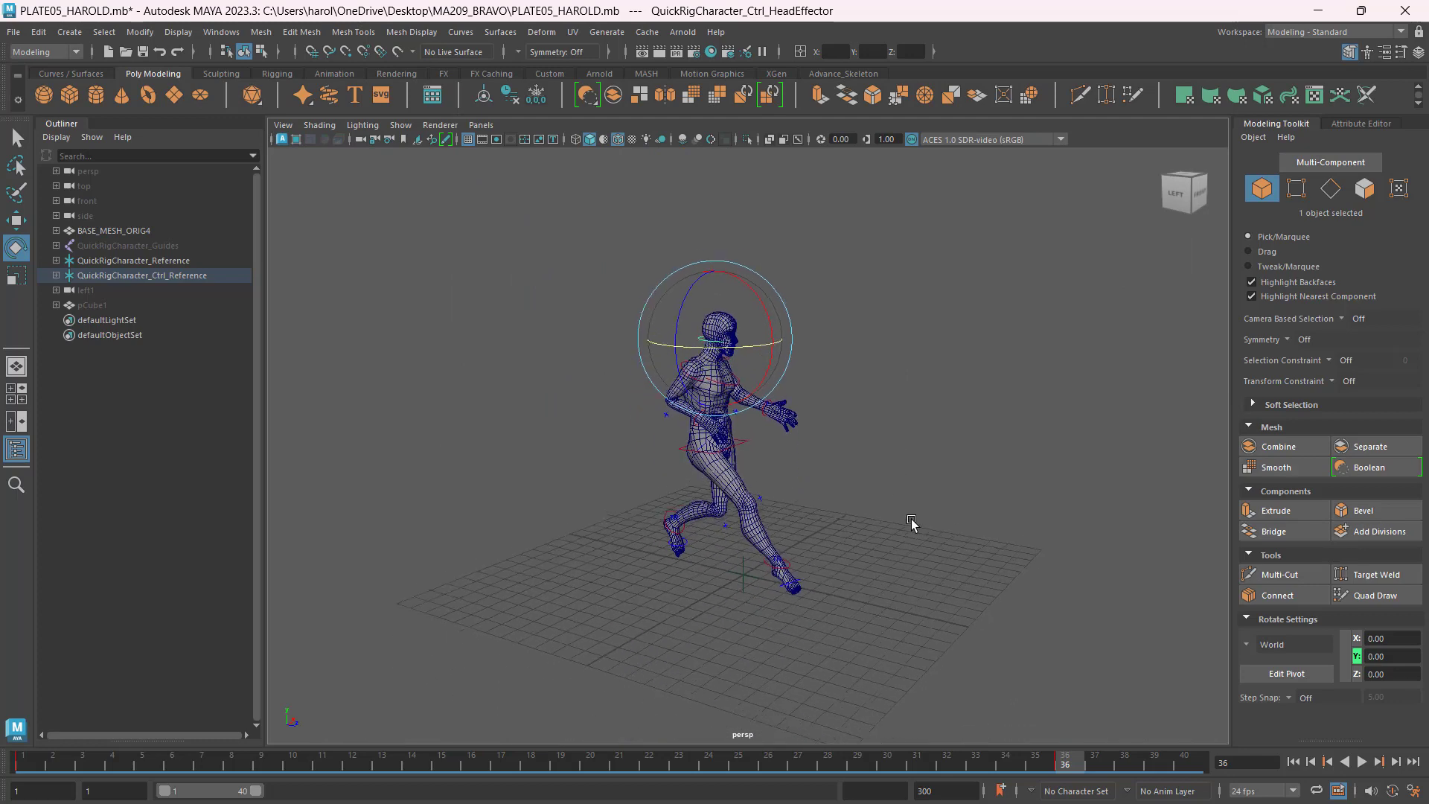
pyautogui.moveTo(498, 197); pyautogui.dragTo(948, 673)
pyautogui.press('w')
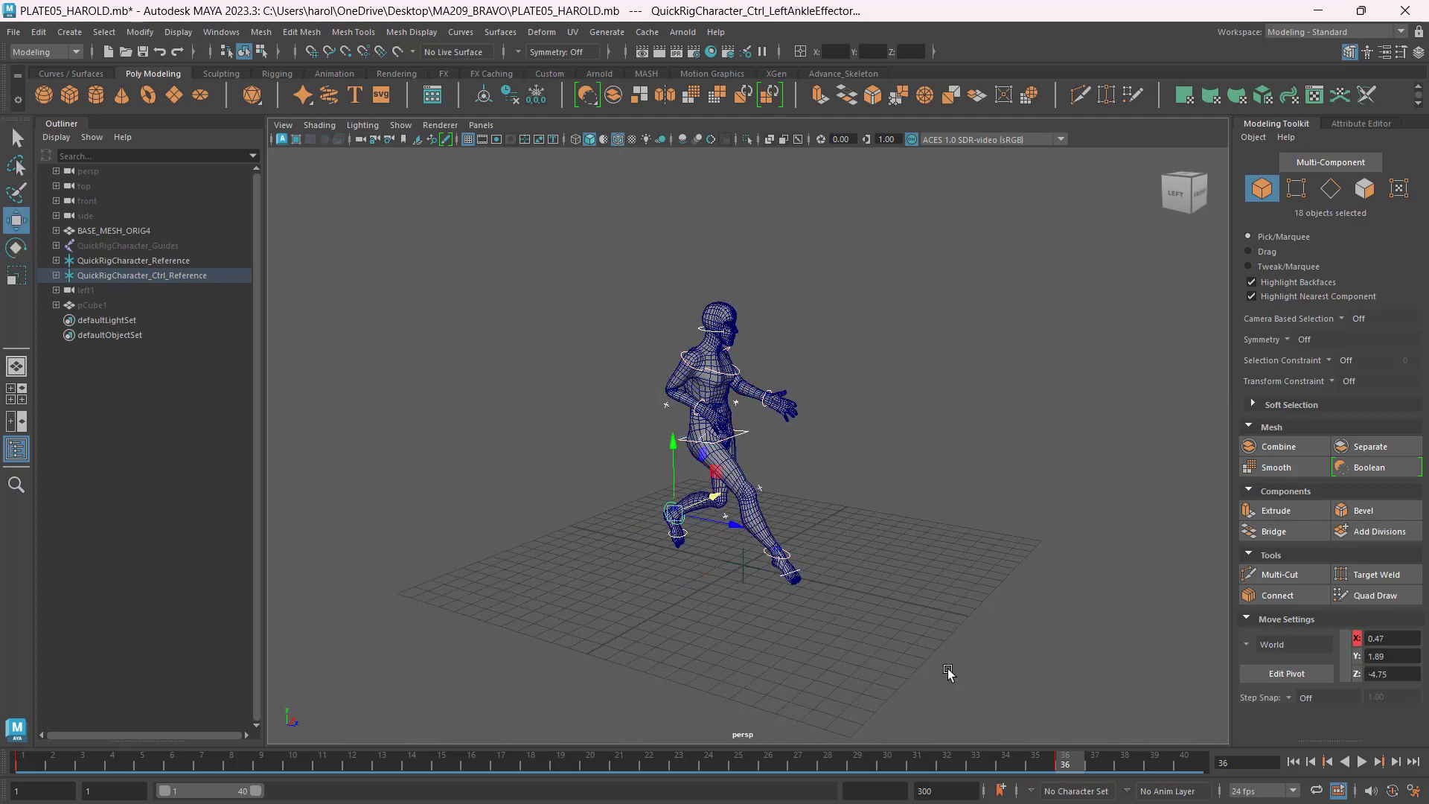
pyautogui.click(1069, 765)
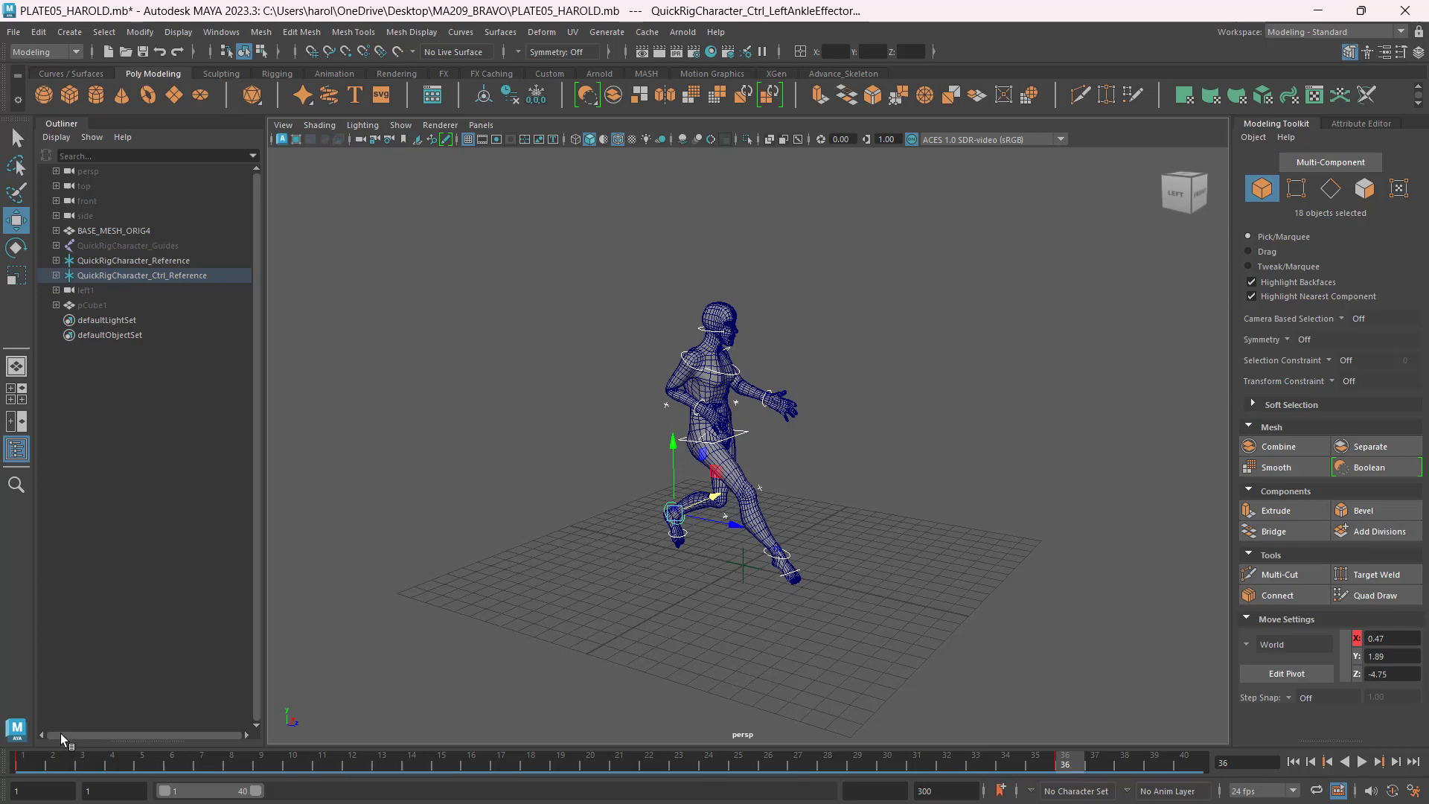
# Play back the sneak animation, return to frame 1, save the scene and replay the motion.
pyautogui.hotkey('alt', 'v')
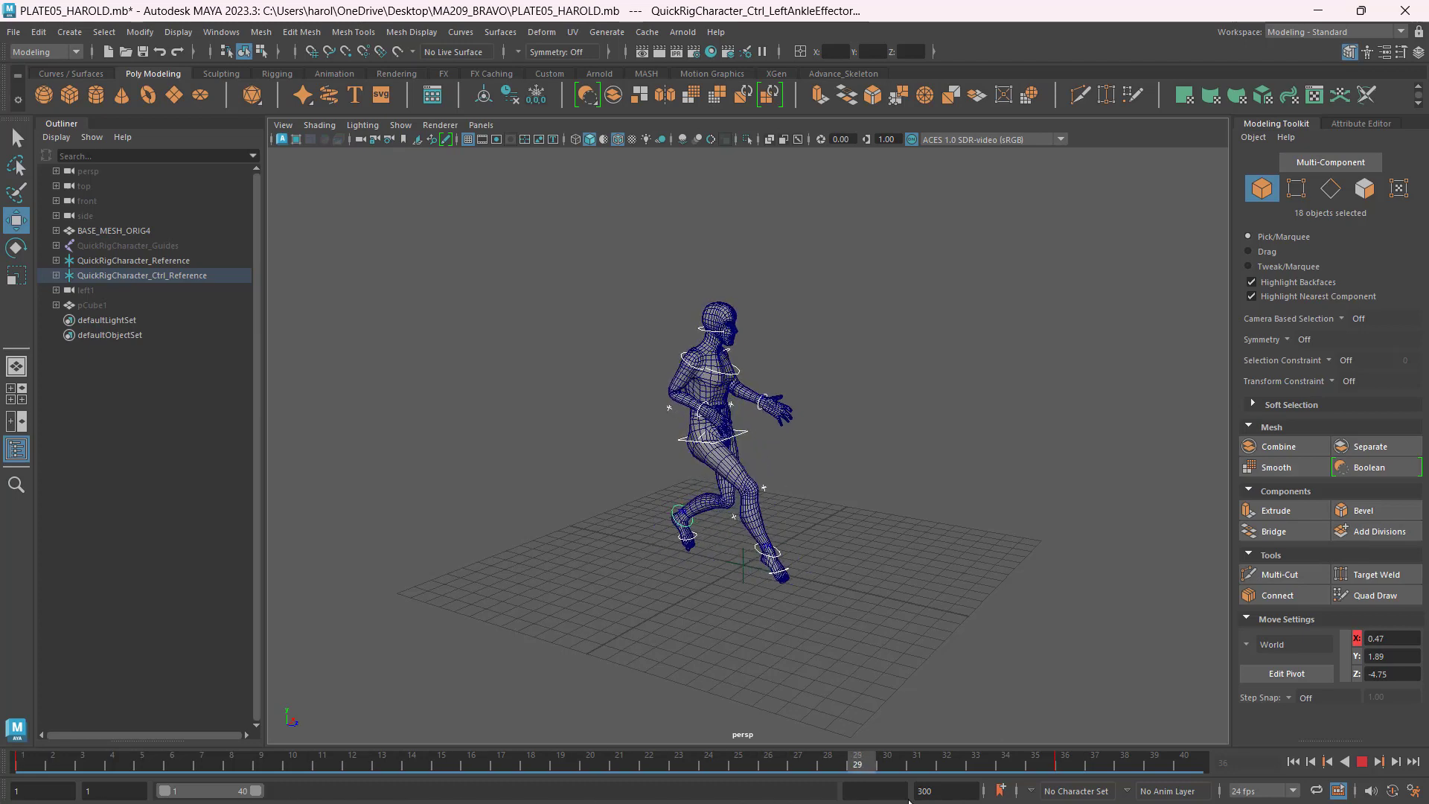
pyautogui.click(18, 763)
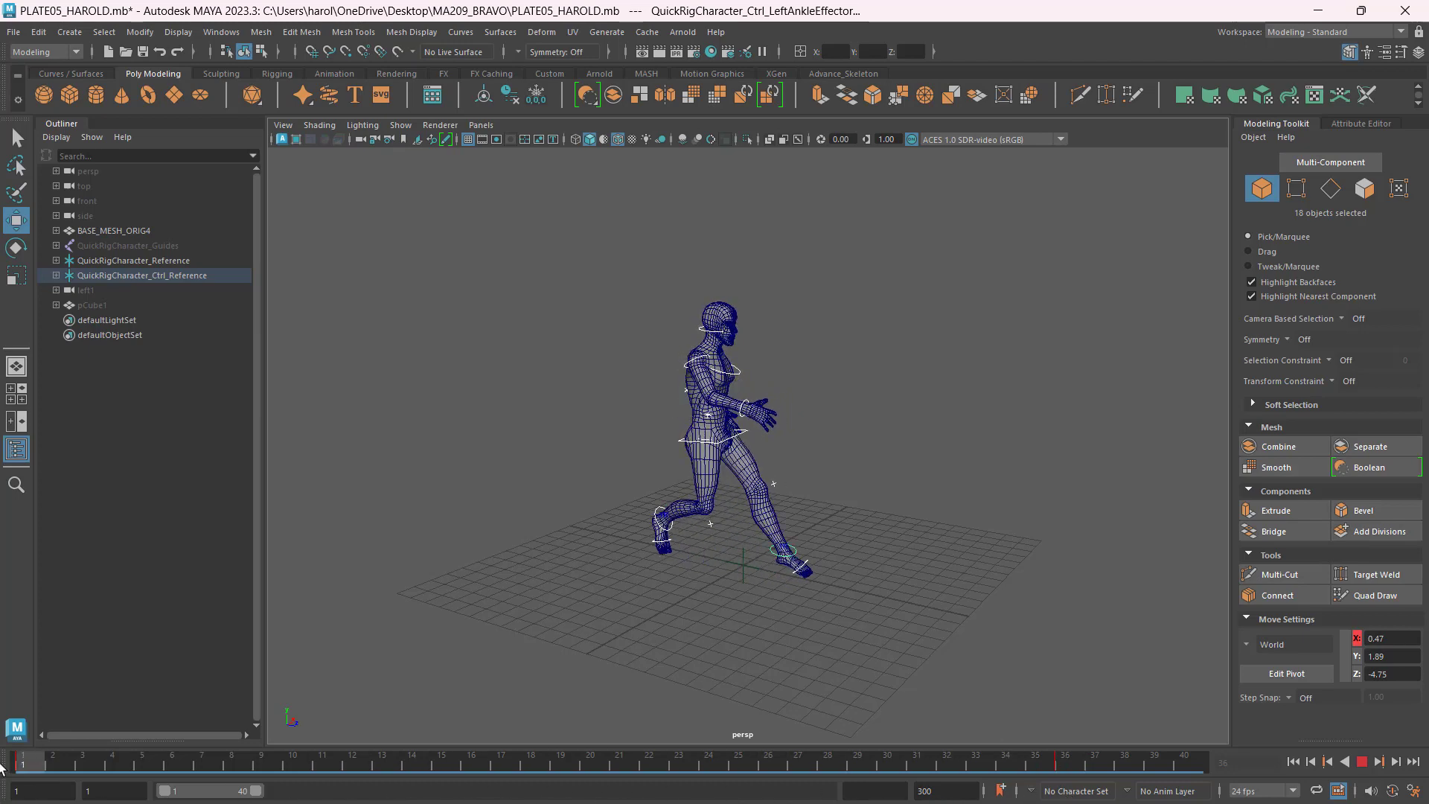
pyautogui.hotkey('ctrl', 's')
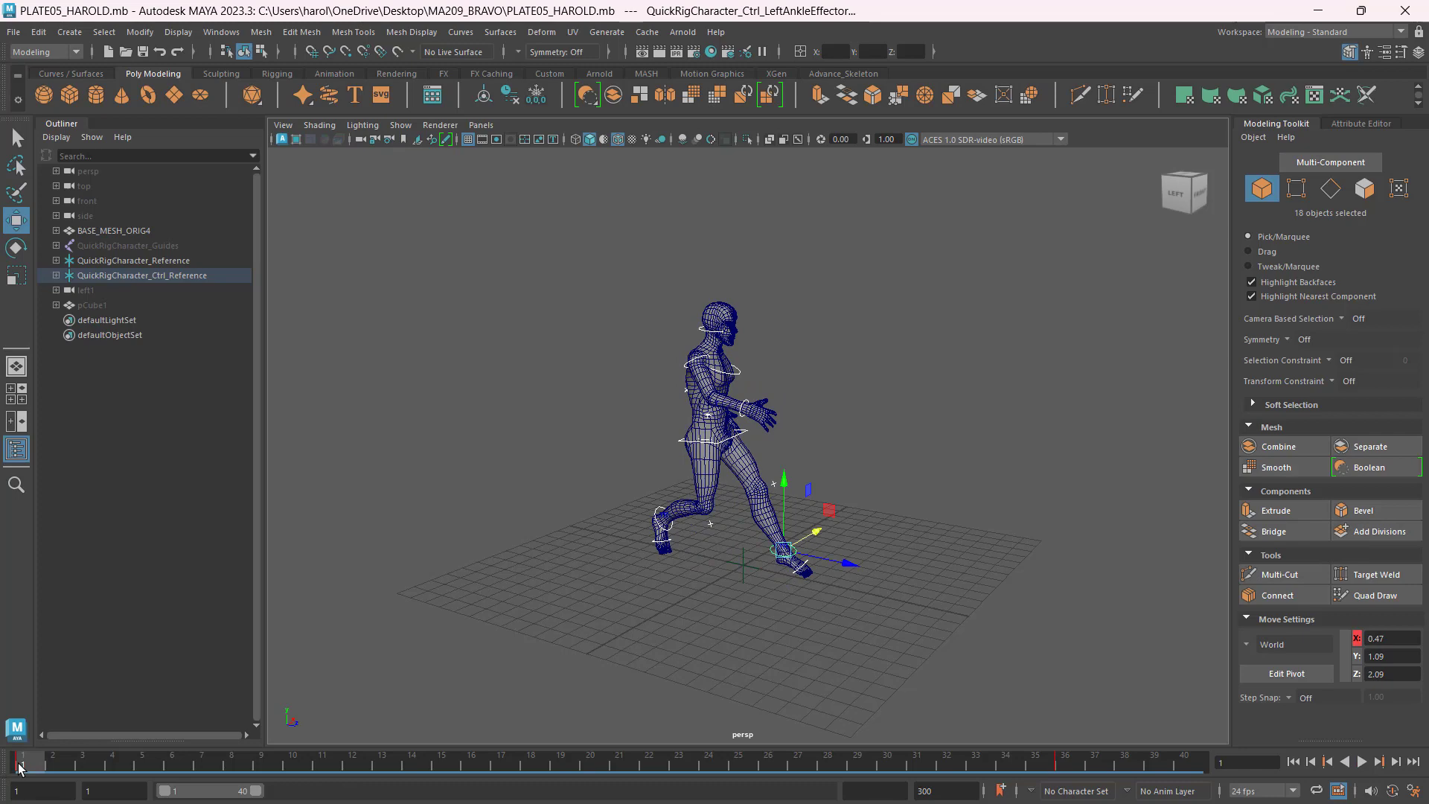
pyautogui.hotkey('alt', 'v')
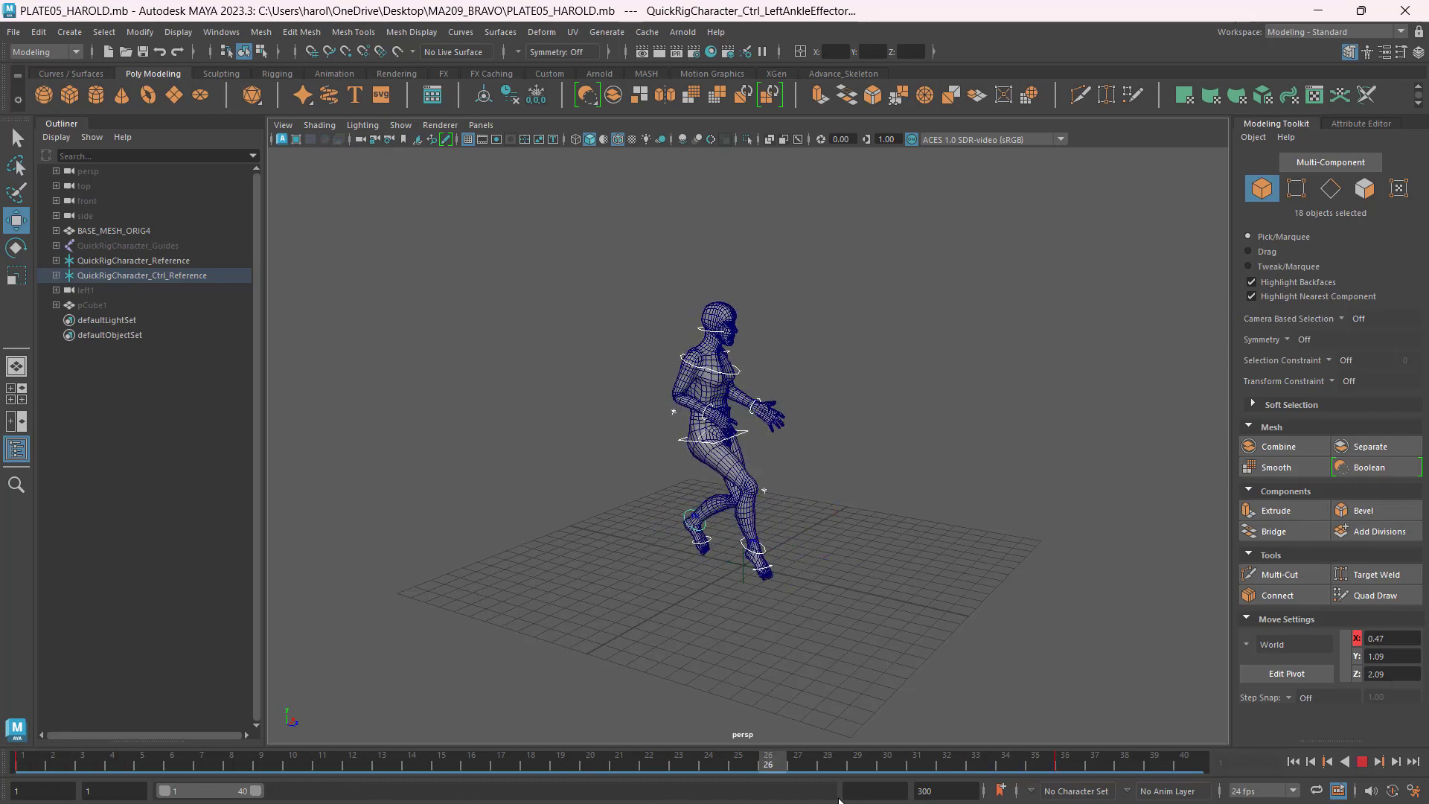
pyautogui.hotkey('alt', 'v')
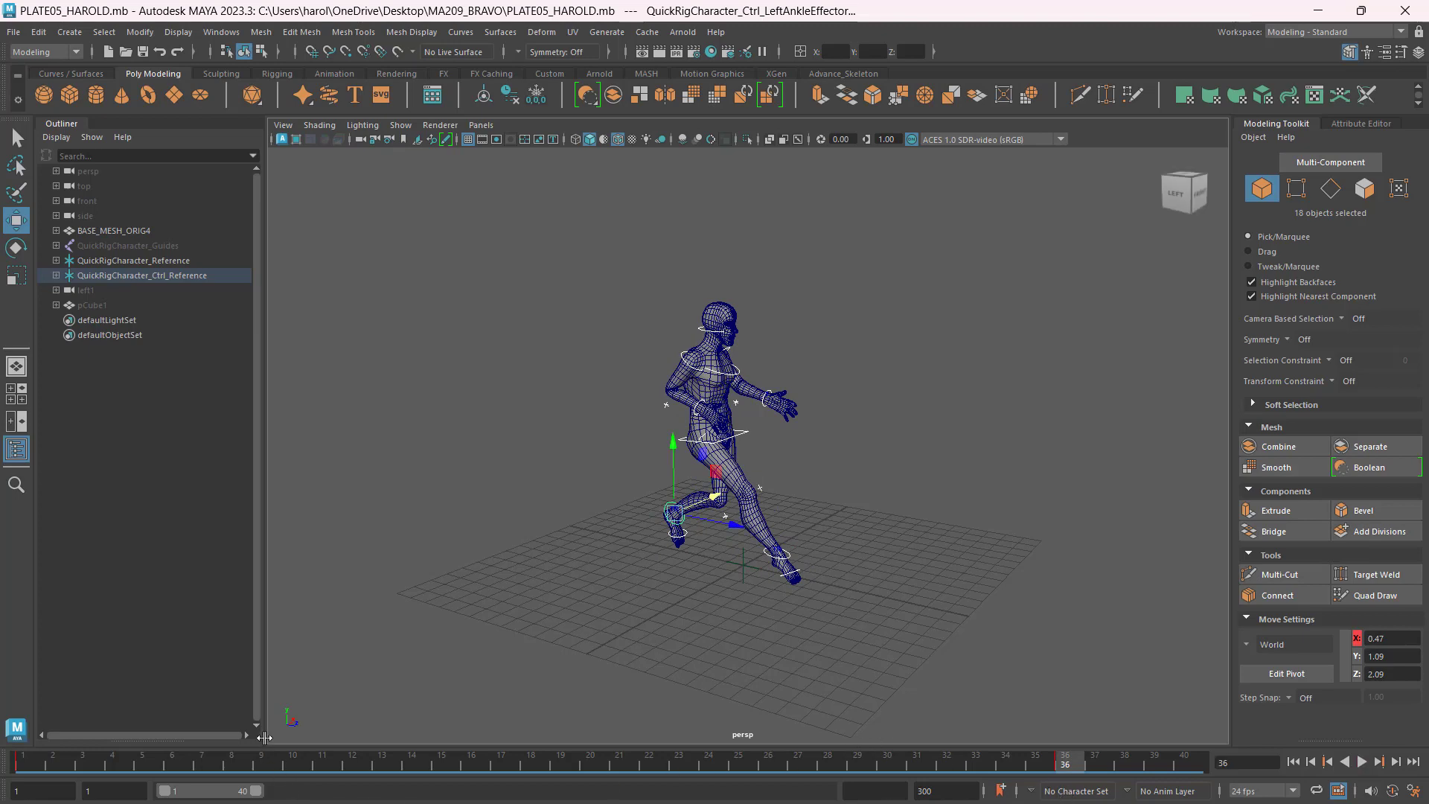
# Switch to 03 SNEAK.jpg to check the closing contact's key frame number, and return to Maya.
pyautogui.hotkey('alt', 'Tab')
pyautogui.hotkey('alt', 'Tab')
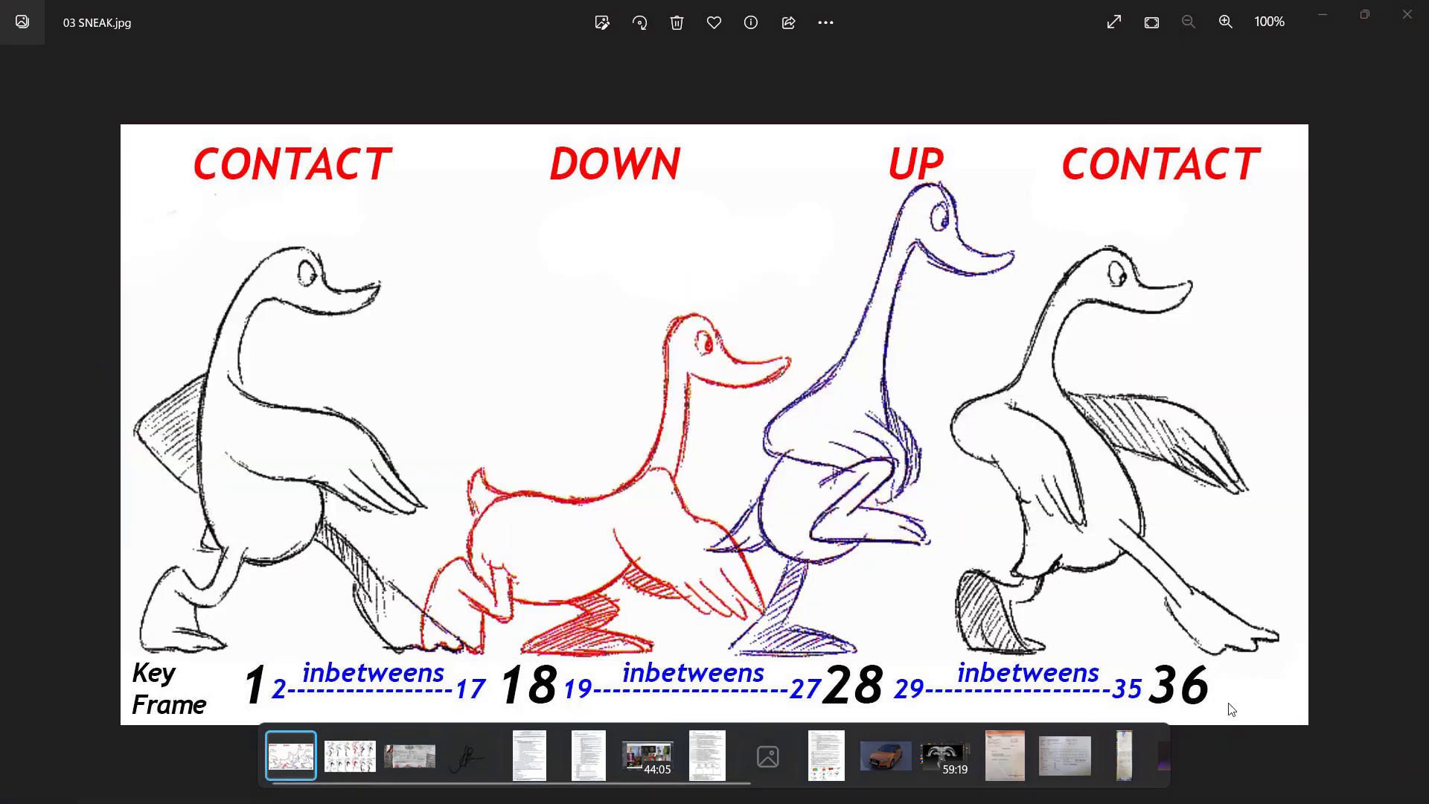
pyautogui.click(1197, 693)
pyautogui.hotkey('alt', 'Tab')
pyautogui.hotkey('alt', 'Tab')
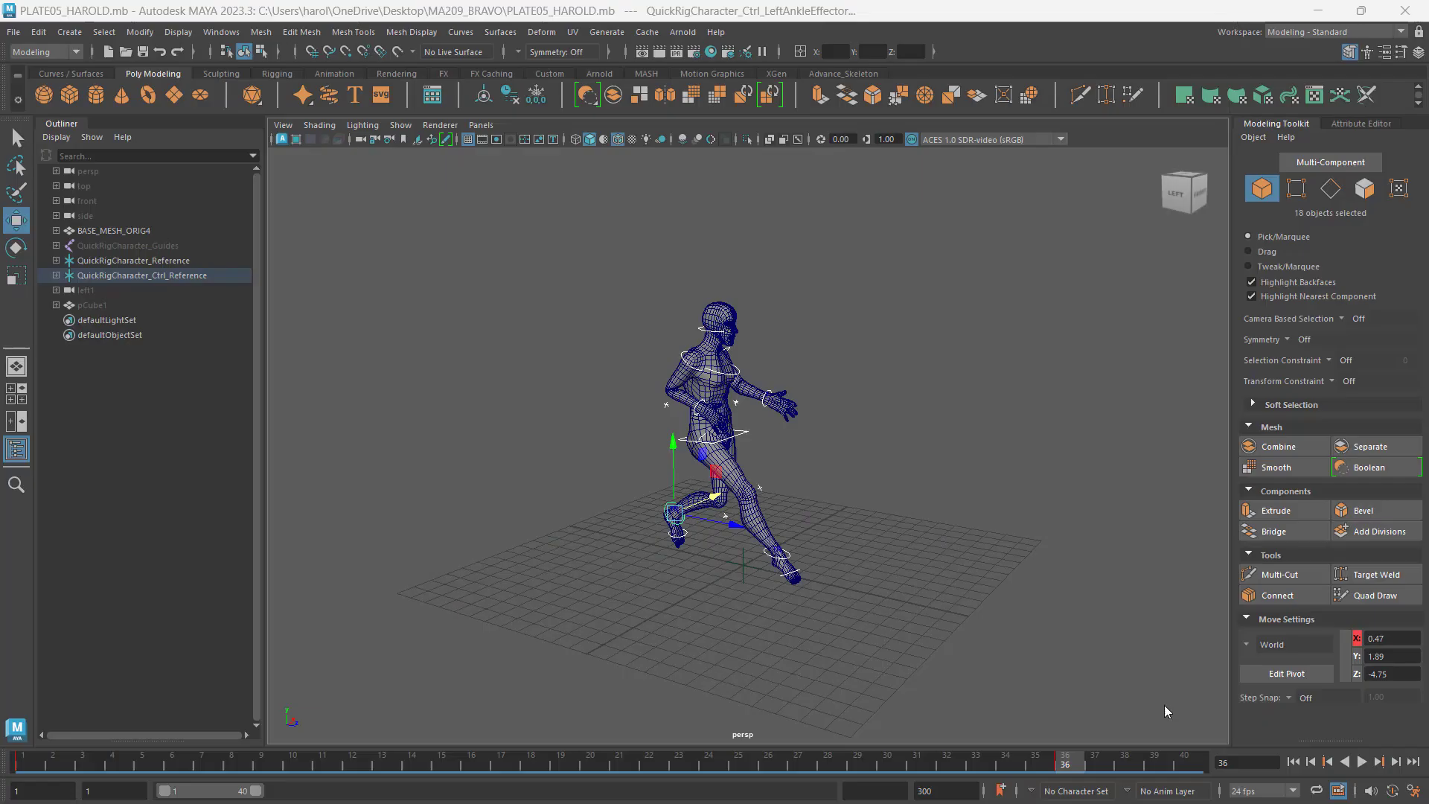
# Set the end time of the playback range to frame 71.
pyautogui.click(881, 793)
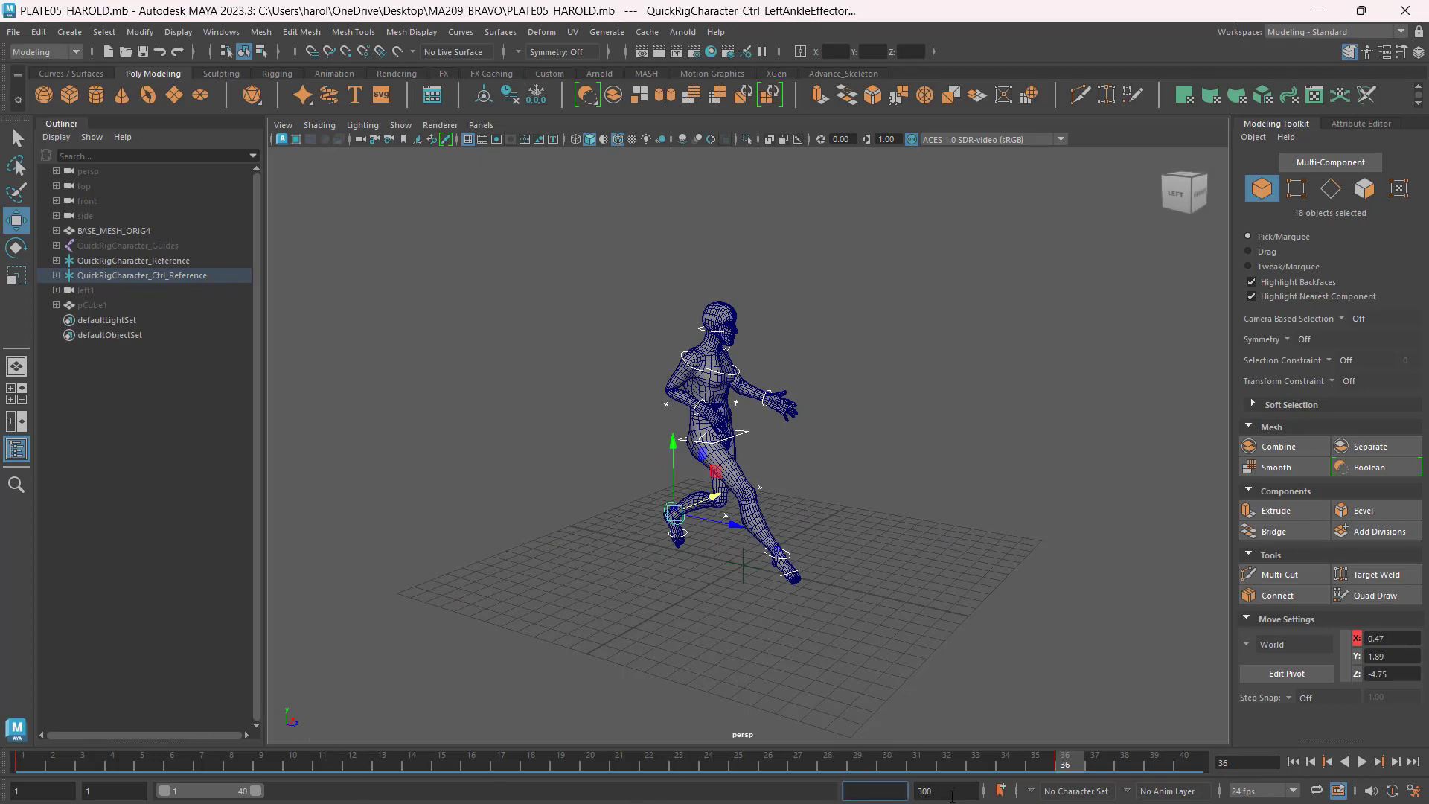
pyautogui.write('71')
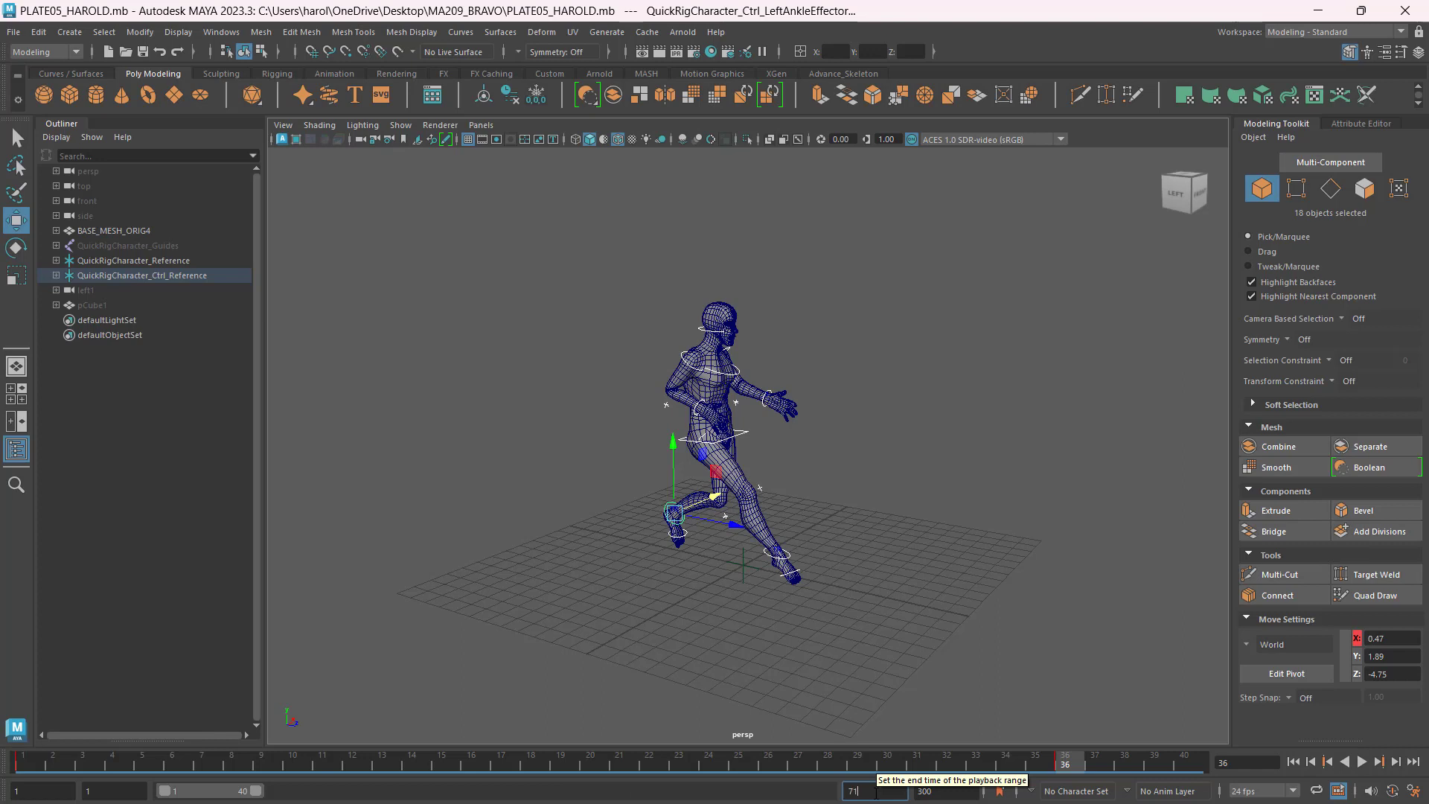
pyautogui.press('Return')
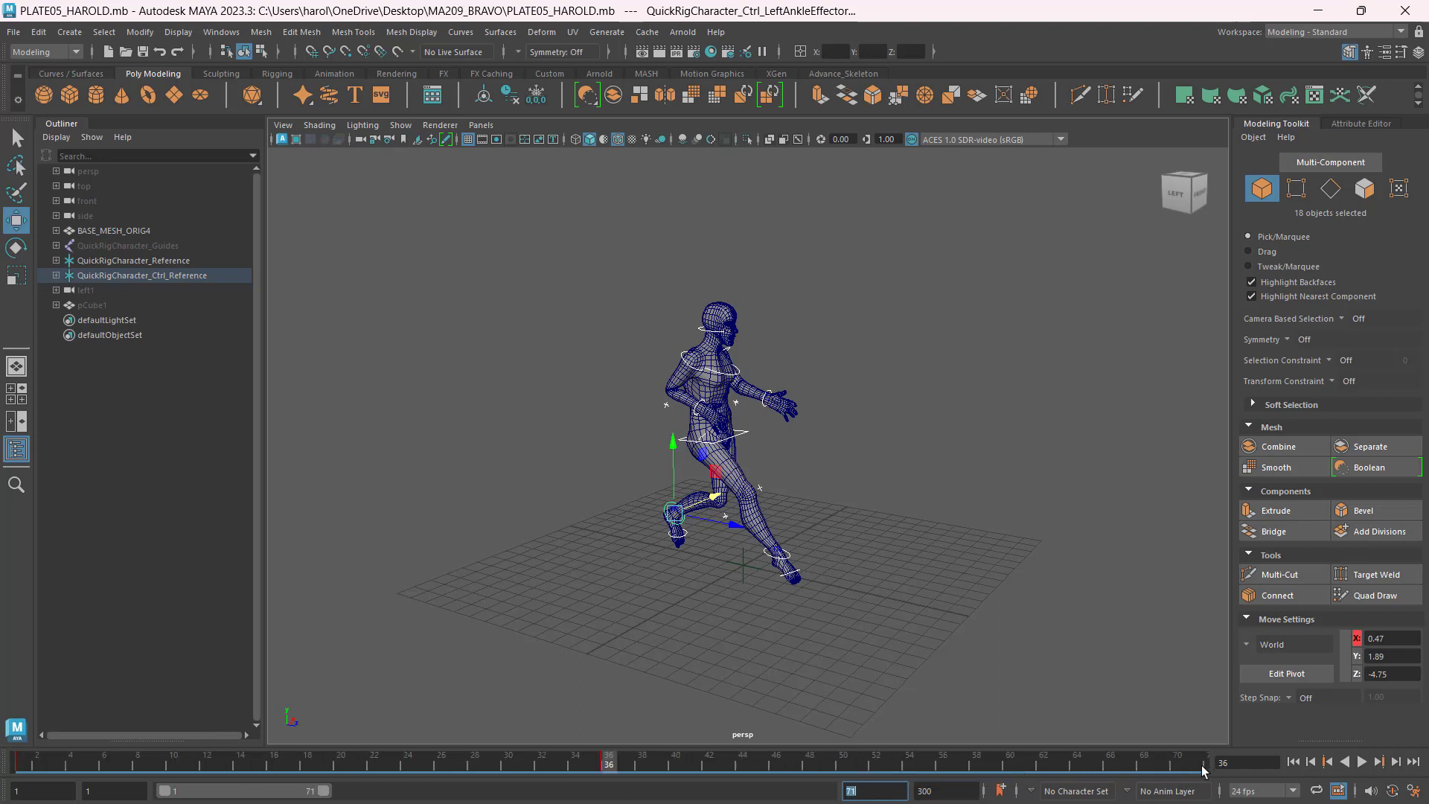
# Go to frame 1, select all the character's rig controls and copy their keys.
pyautogui.doubleClick(1258, 762)
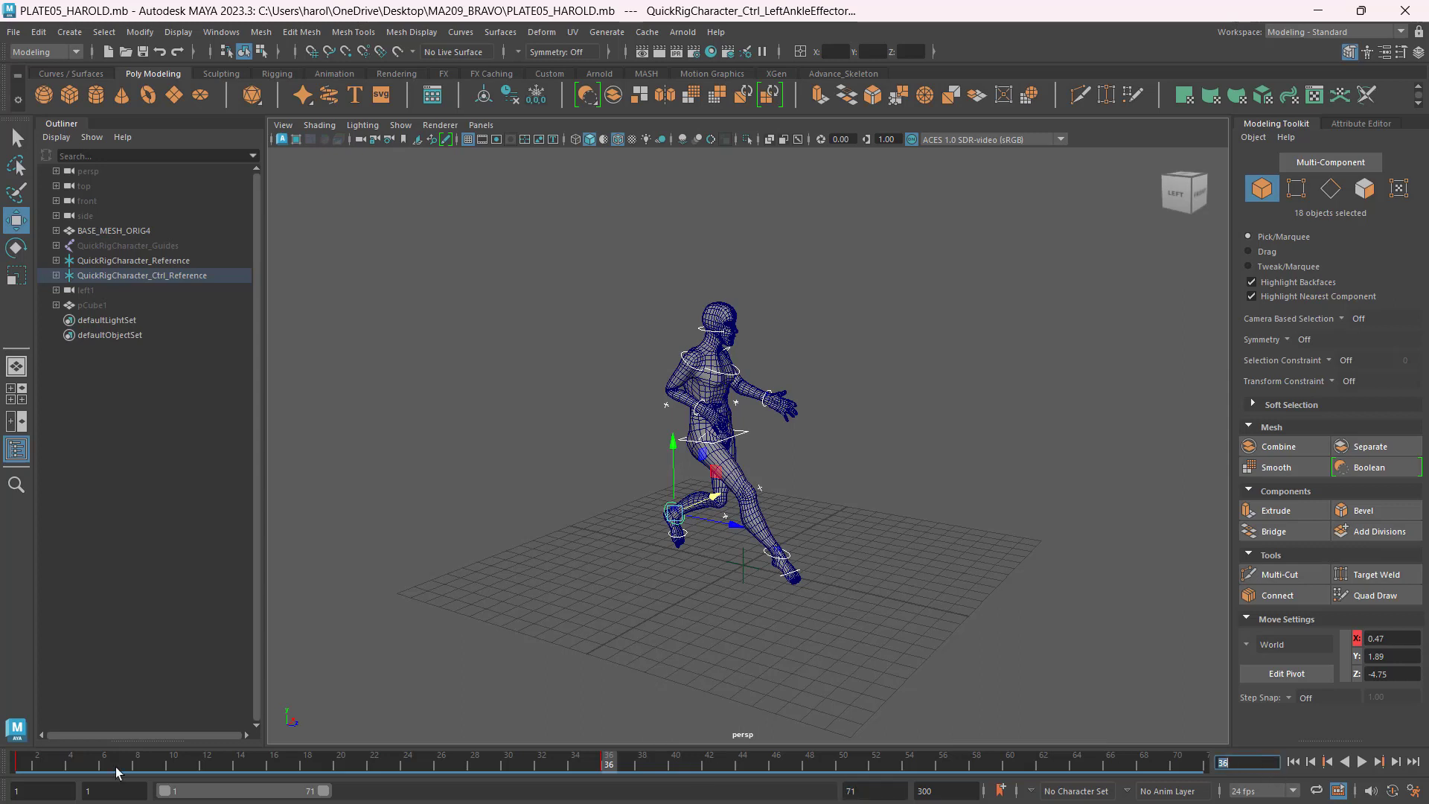
pyautogui.click(25, 762)
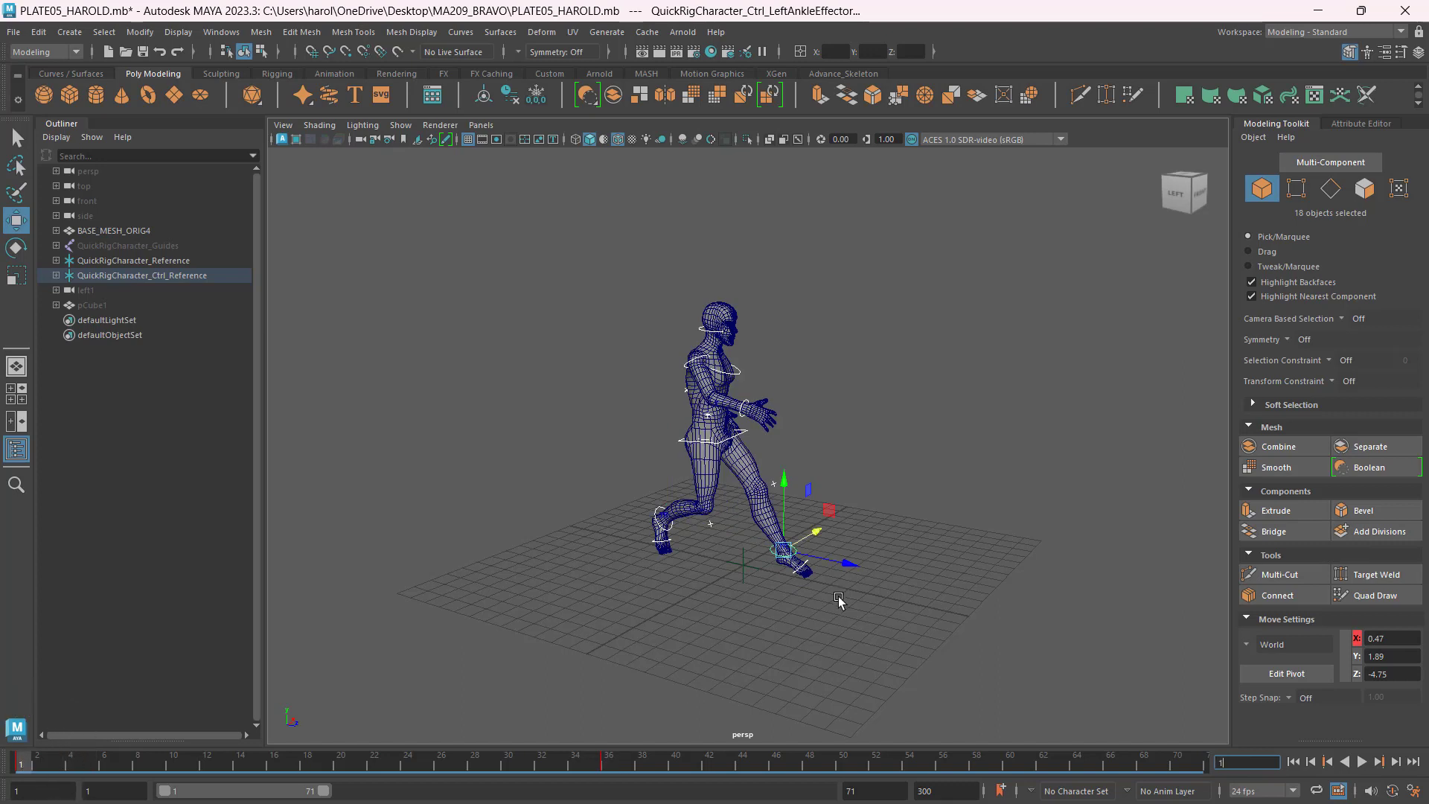
pyautogui.moveTo(558, 218); pyautogui.dragTo(976, 694)
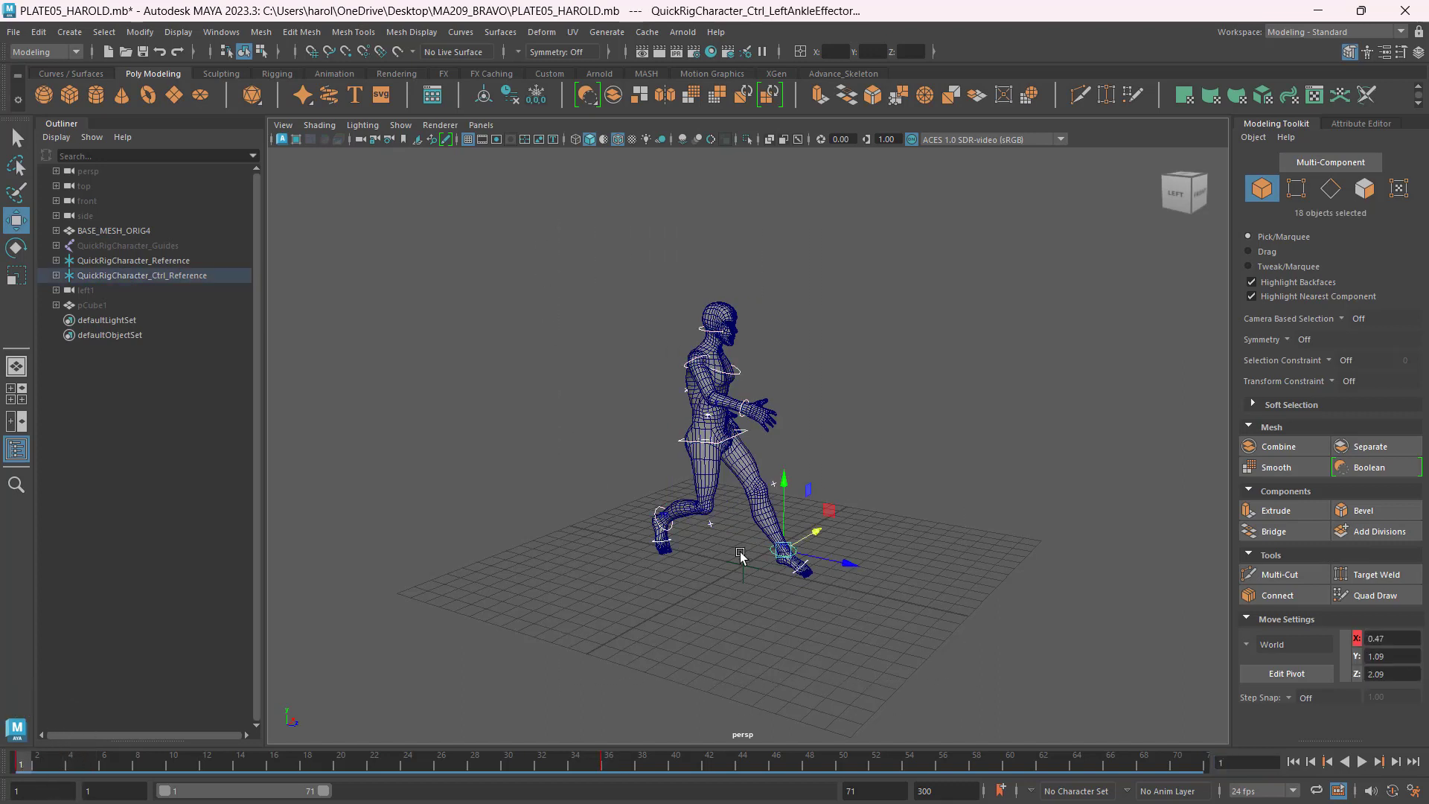
pyautogui.rightClick(22, 761)
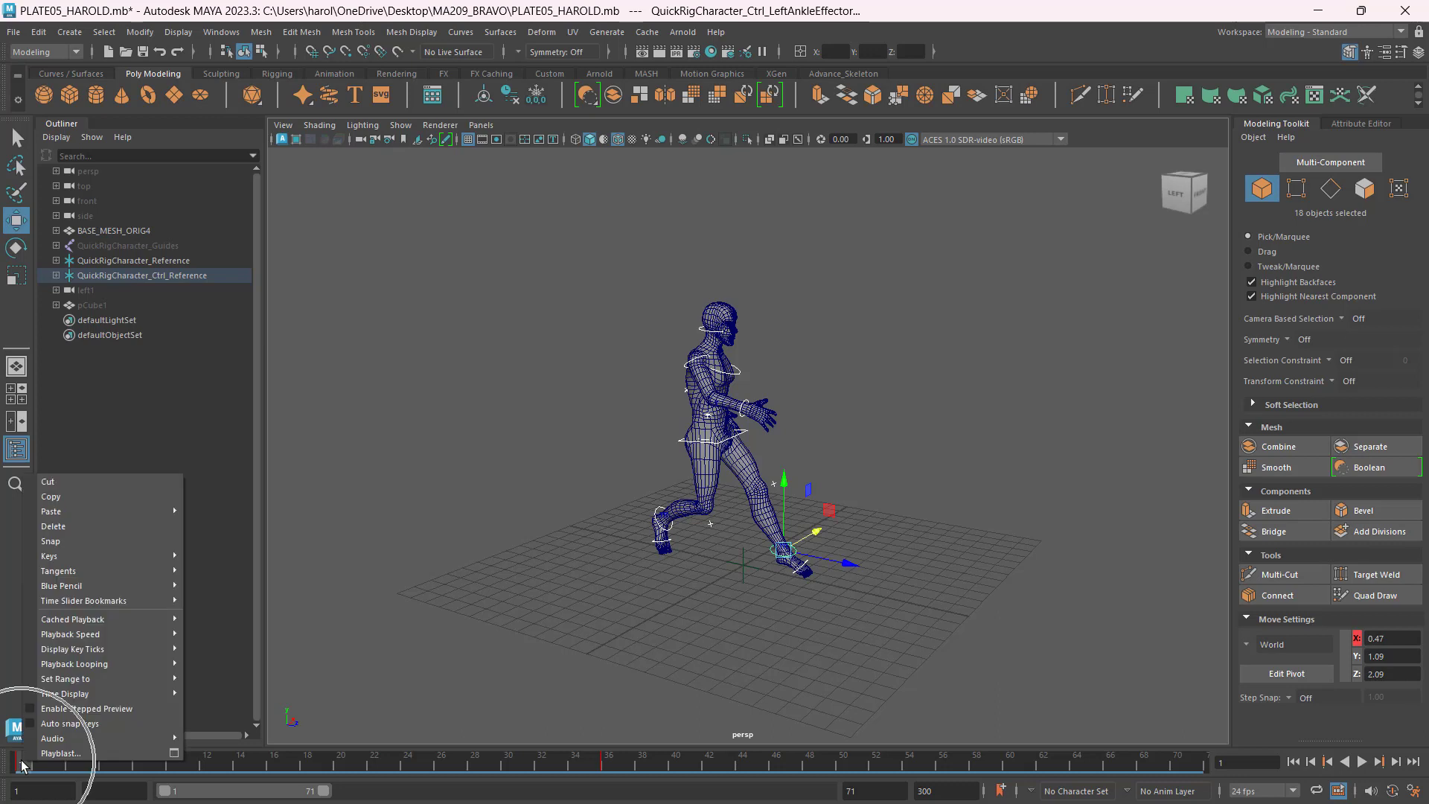
pyautogui.click(86, 494)
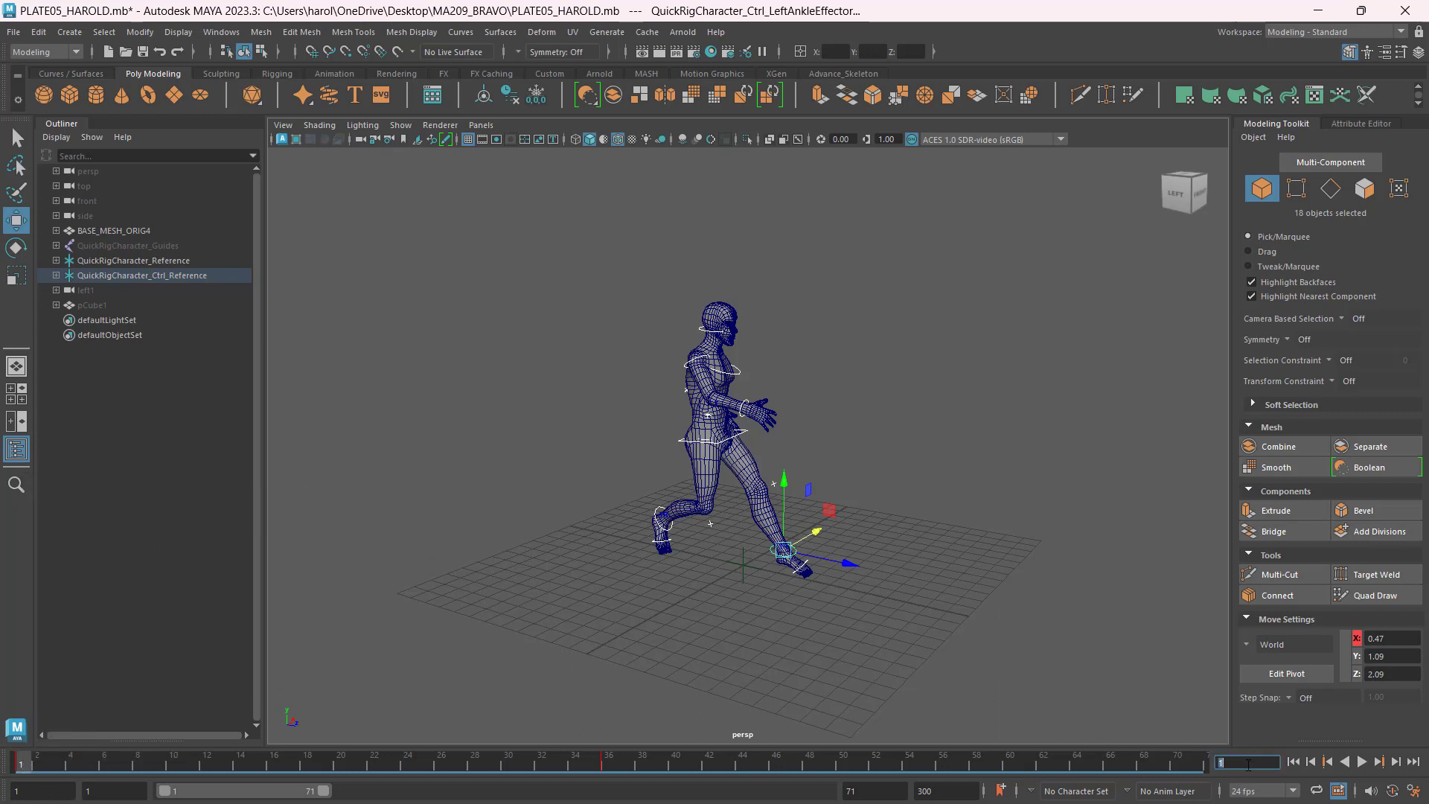
# Go to frame 71 and paste the copied keys for all the character's rig controls there.
pyautogui.press('Return')
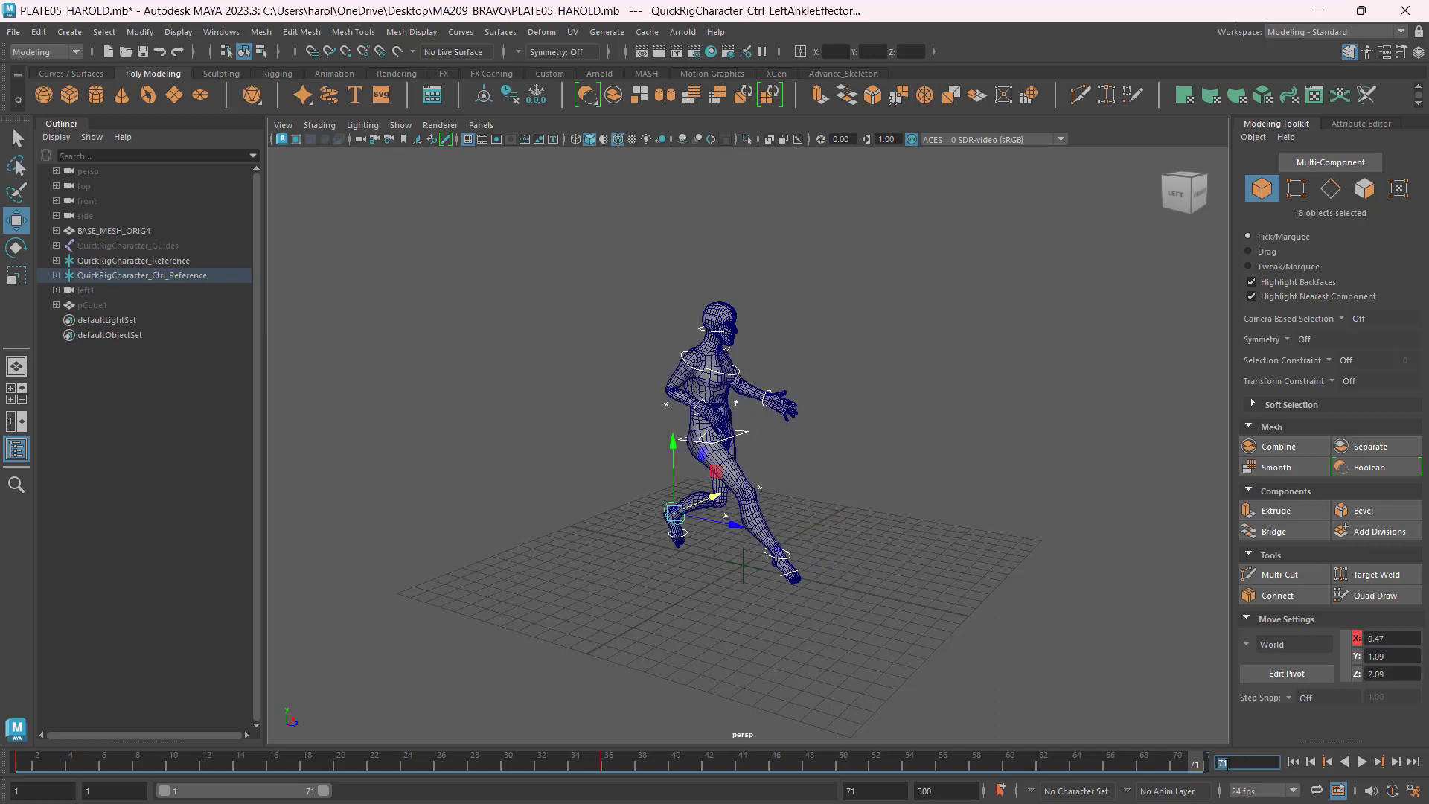
pyautogui.rightClick(1198, 759)
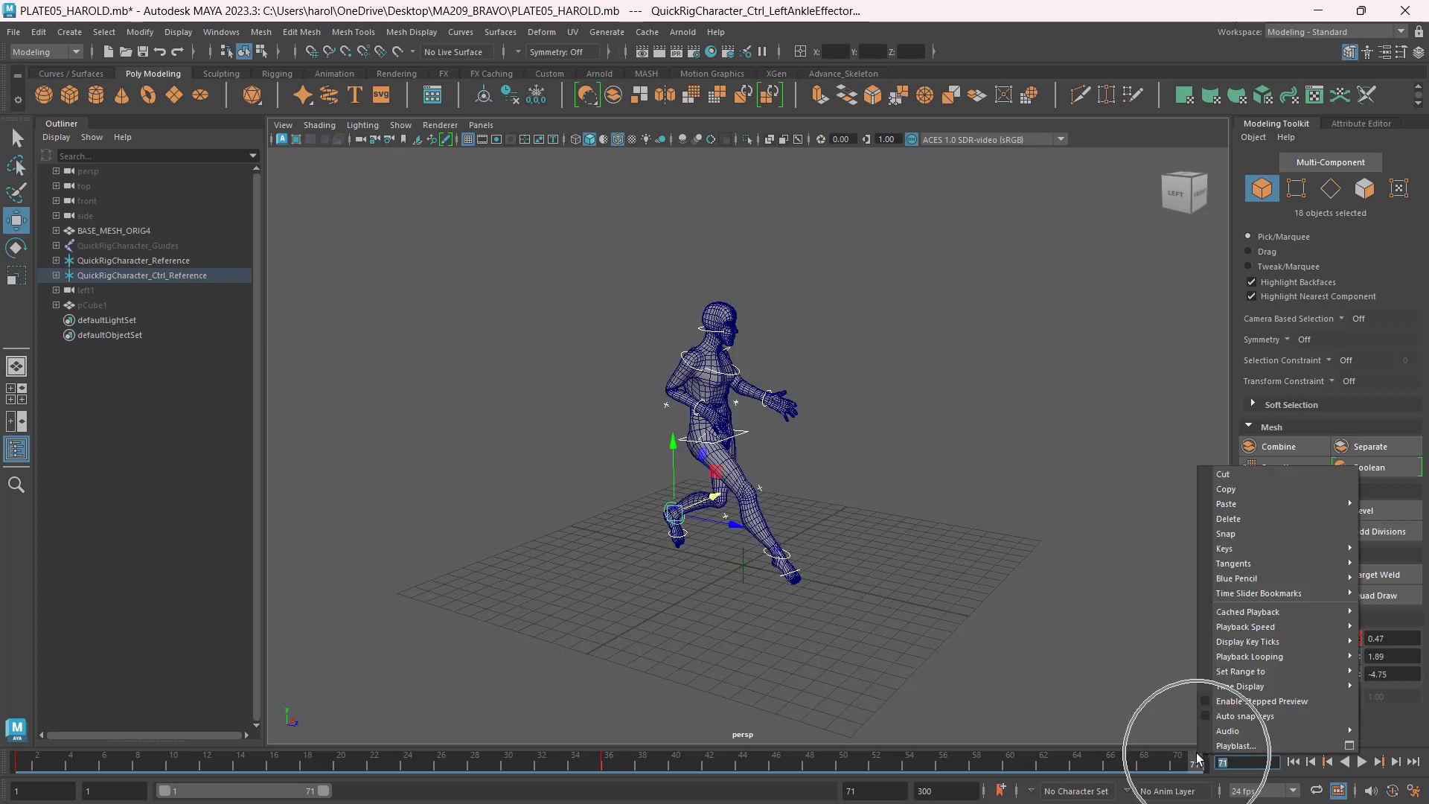
pyautogui.moveTo(1246, 506)
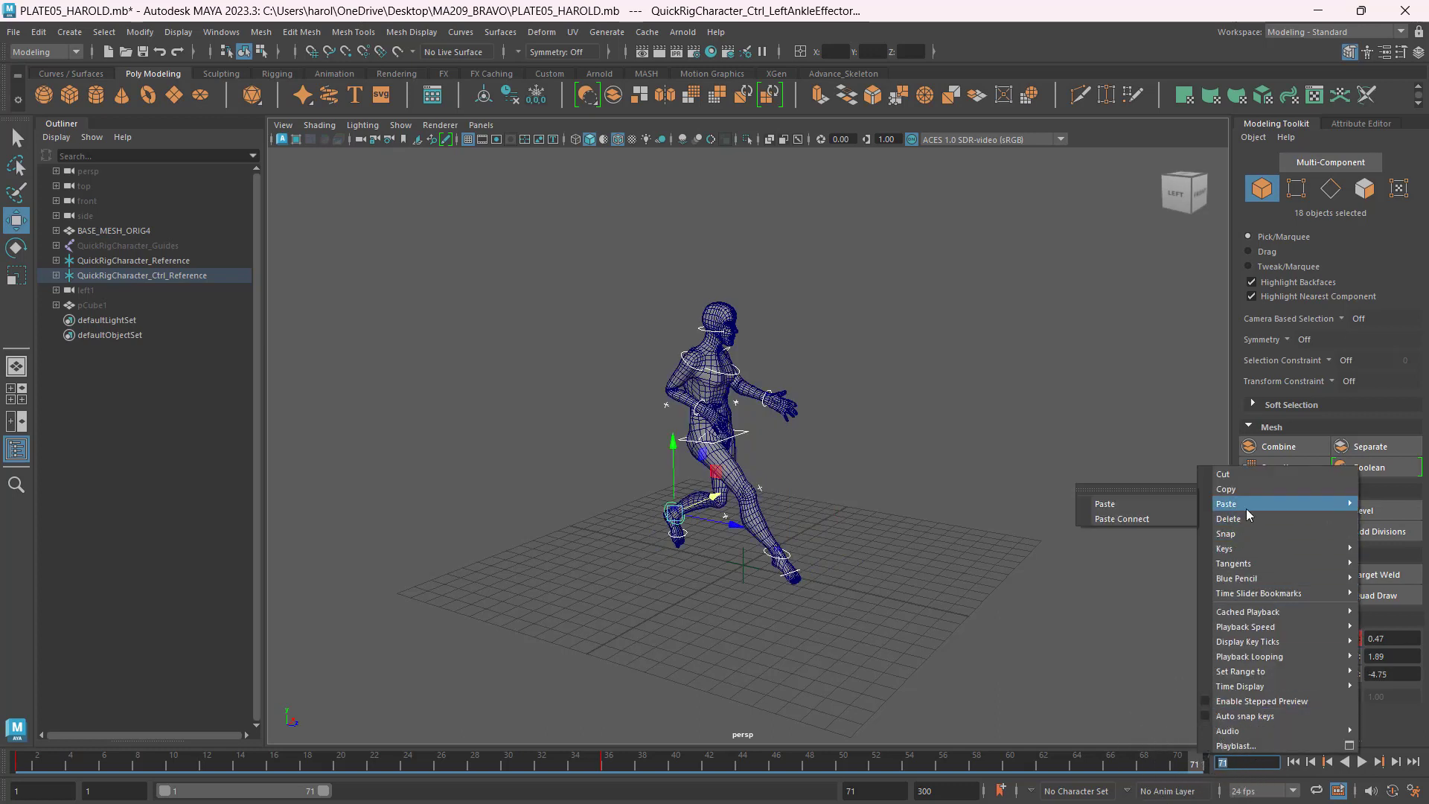
pyautogui.click(1145, 502)
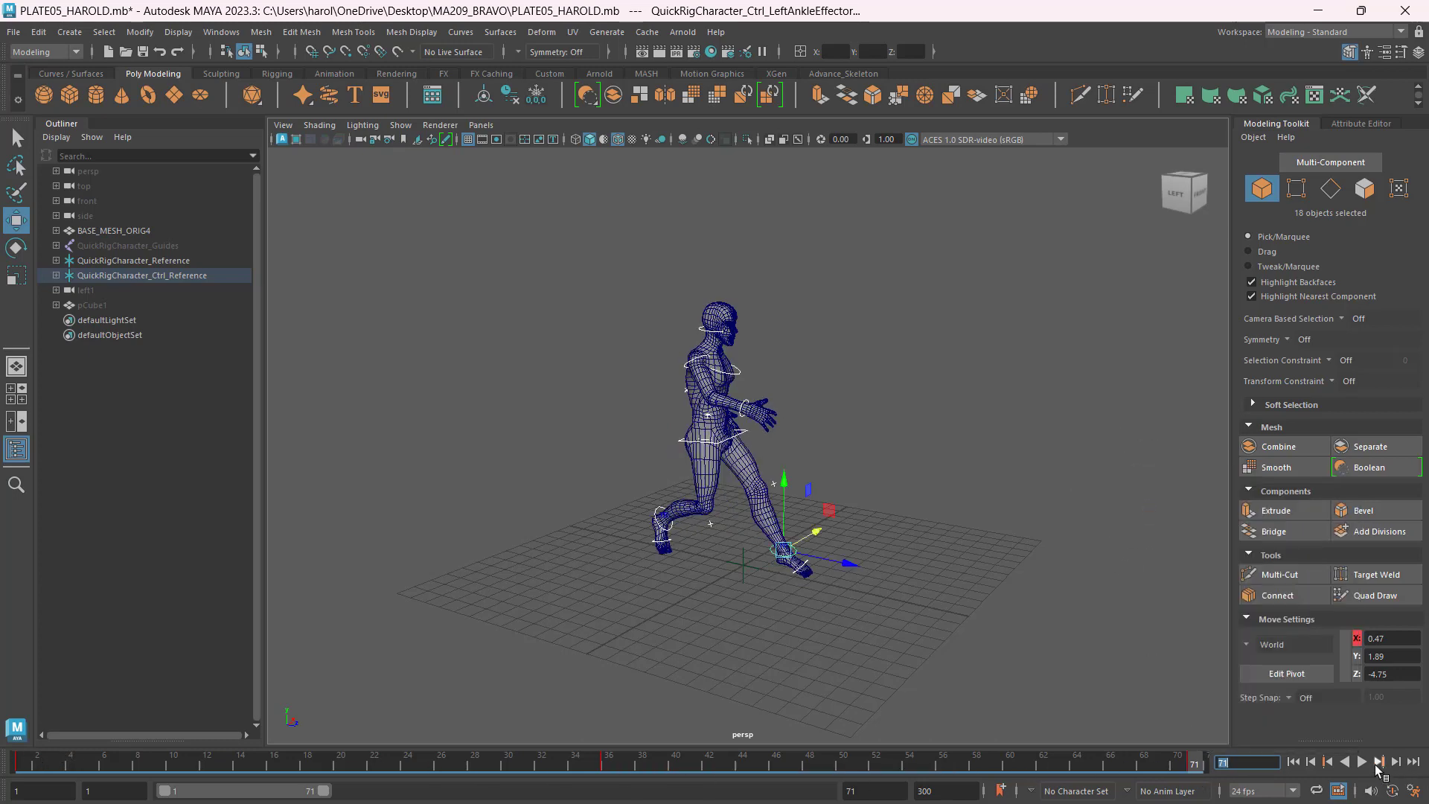
# Play back the extended sneak animation and examine the frame 36 pose from above and from the front.
pyautogui.click(1362, 763)
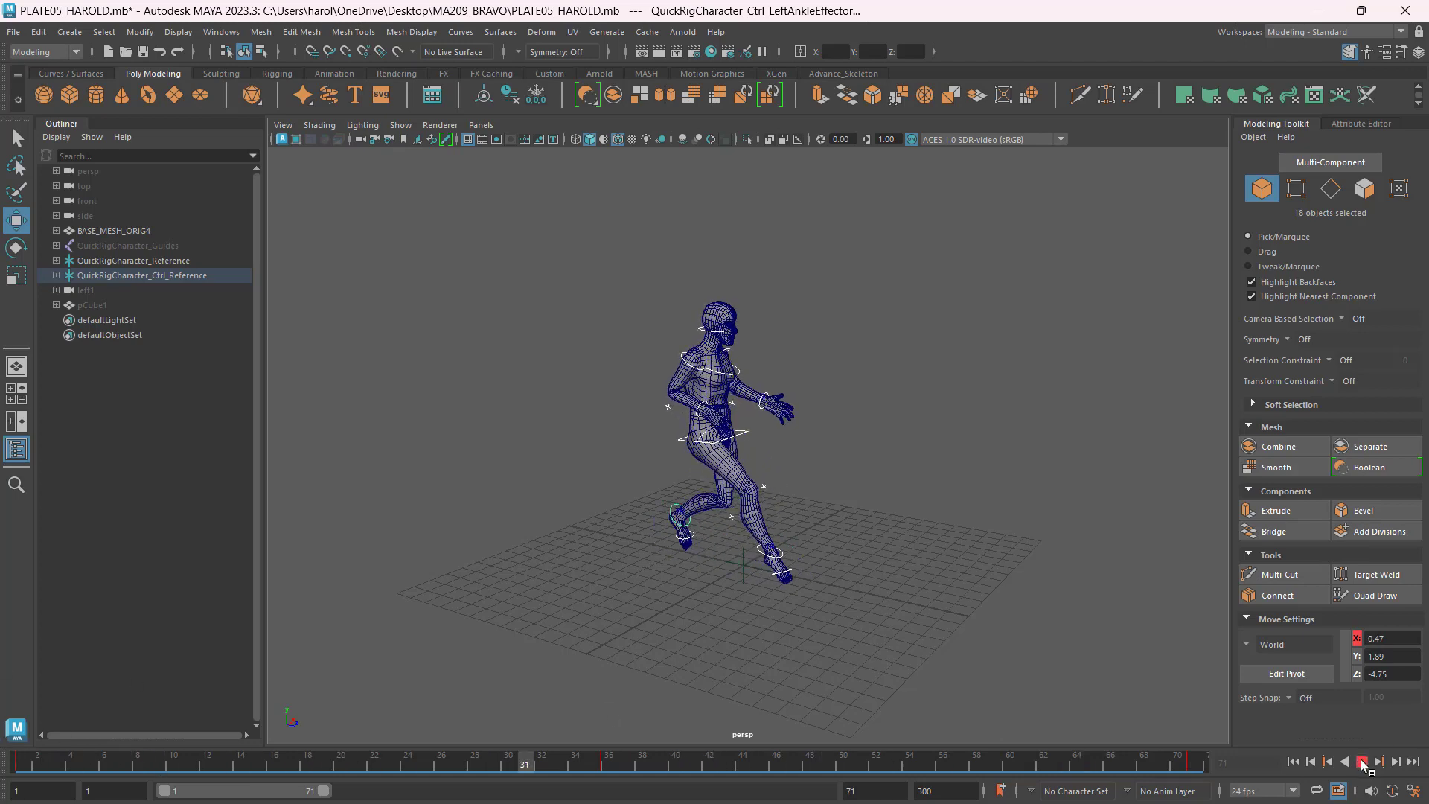
pyautogui.click(599, 758)
pyautogui.hotkey('alt', 'v')
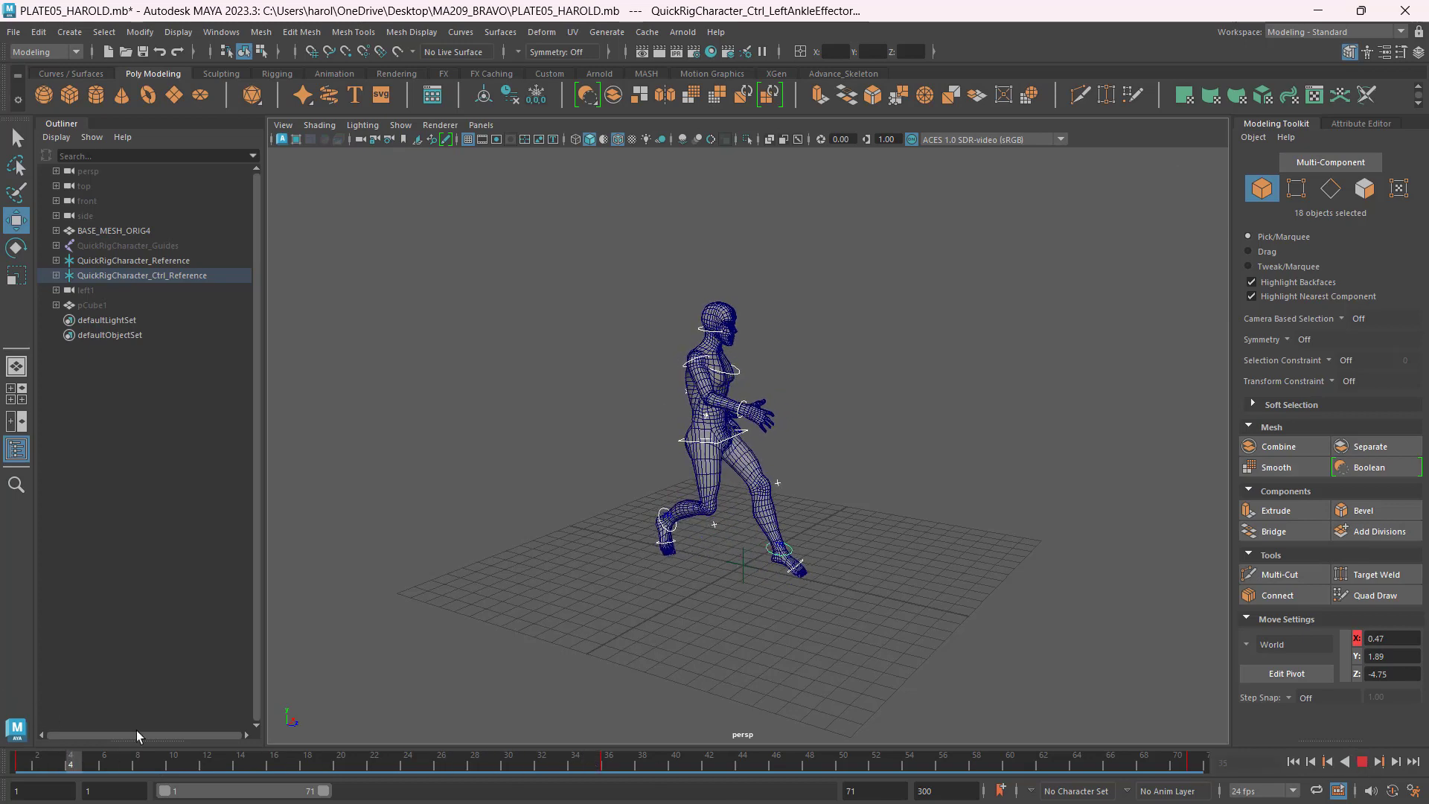
pyautogui.hotkey('alt', 'v')
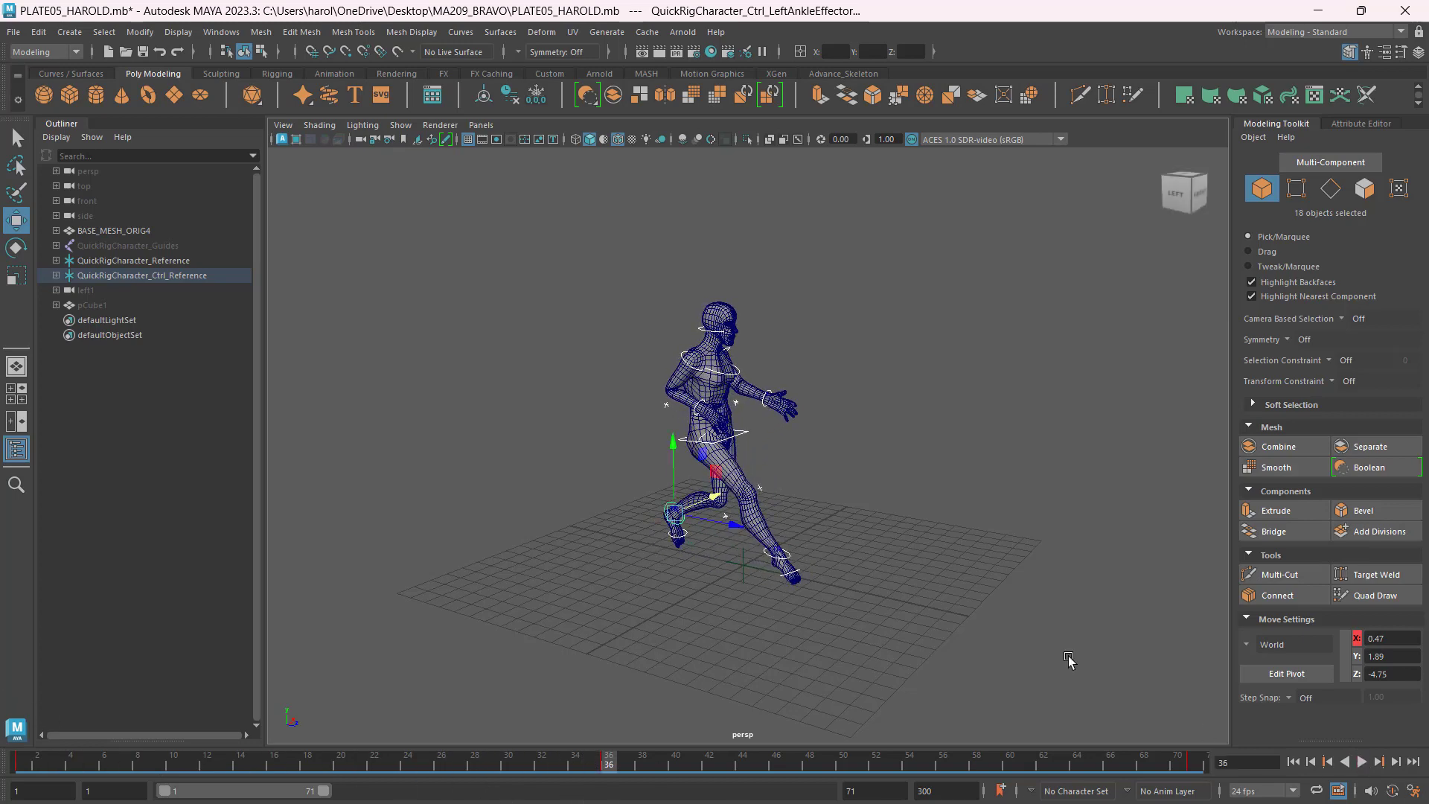
pyautogui.press('space')
pyautogui.press('space')
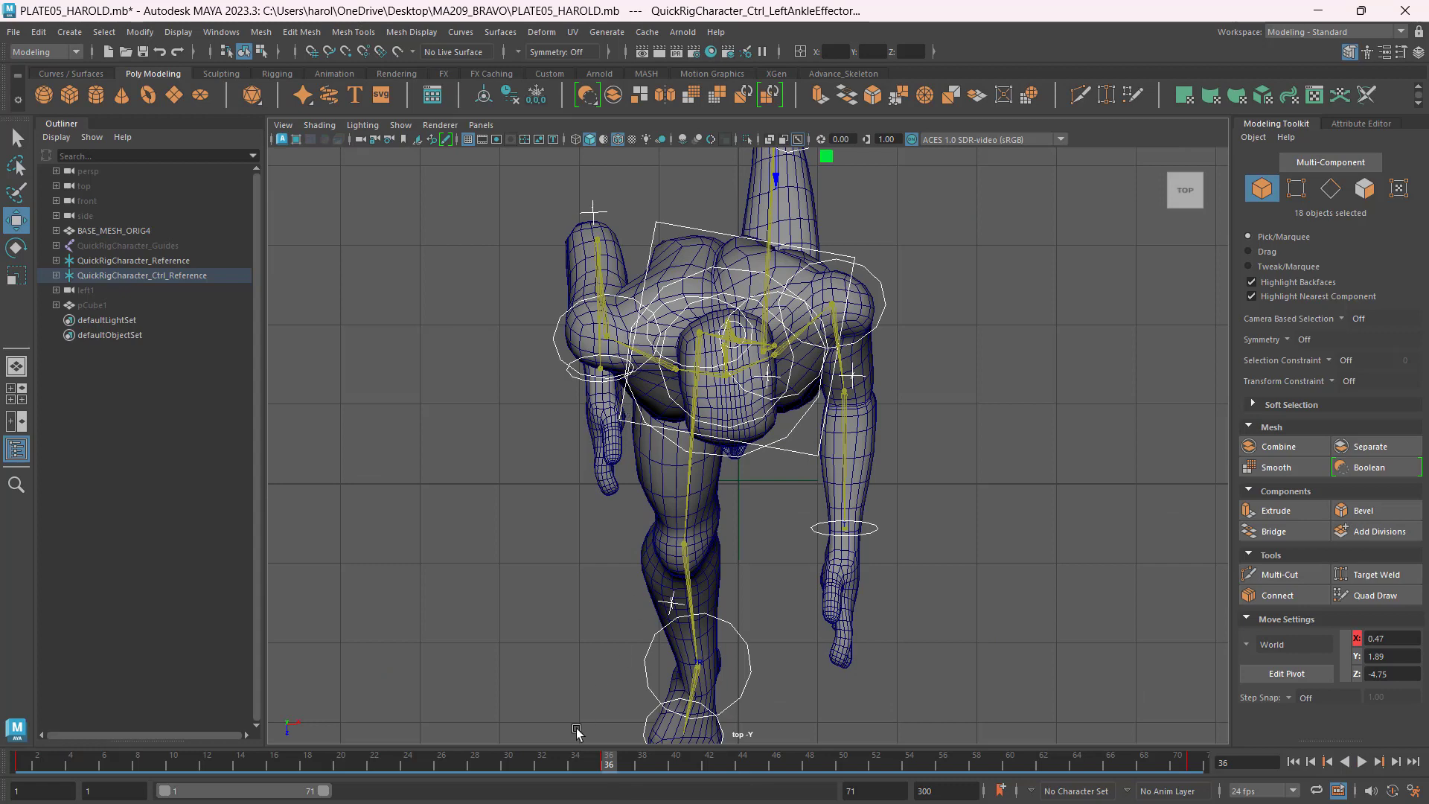
pyautogui.press('space')
pyautogui.press('space')
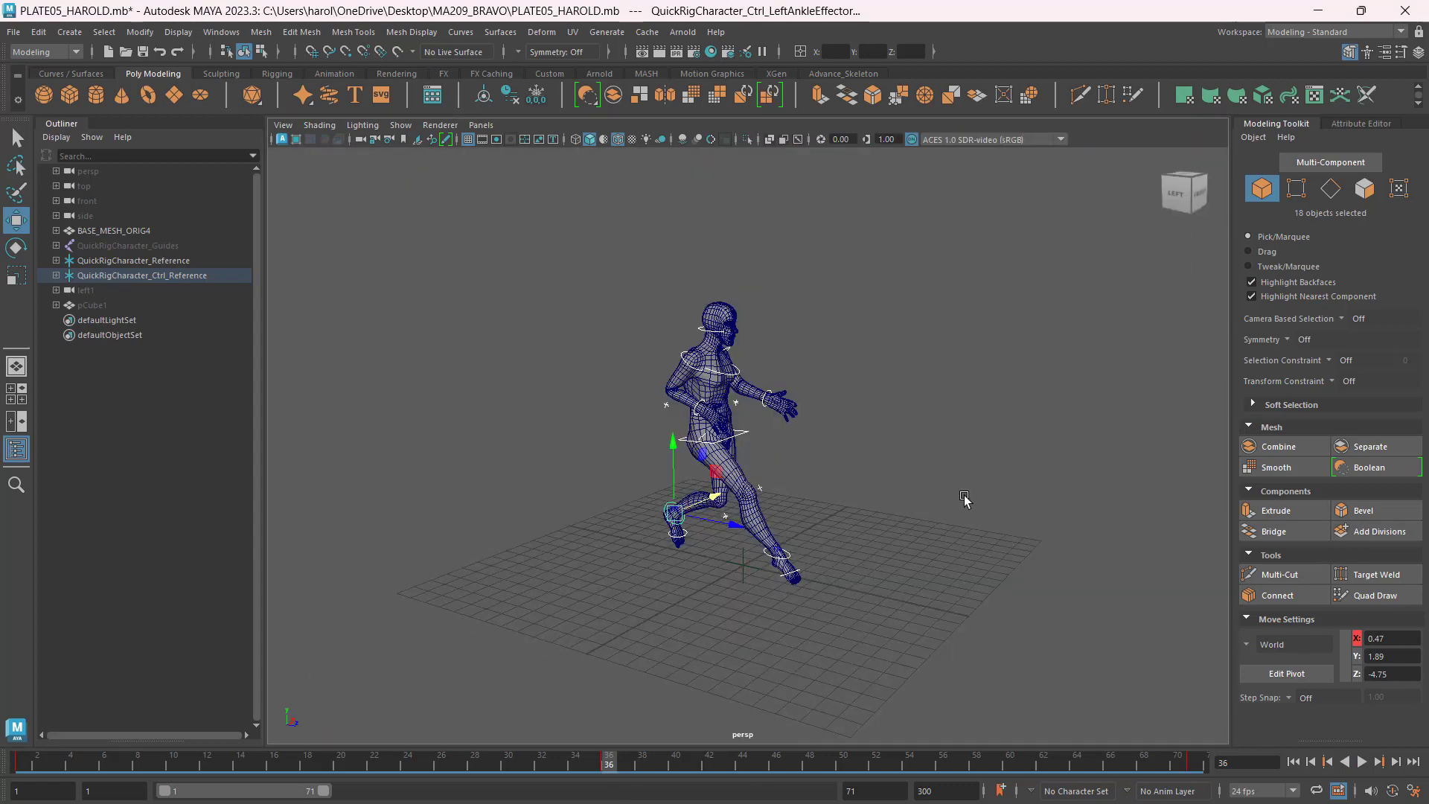
pyautogui.scroll(5, 842, 504)
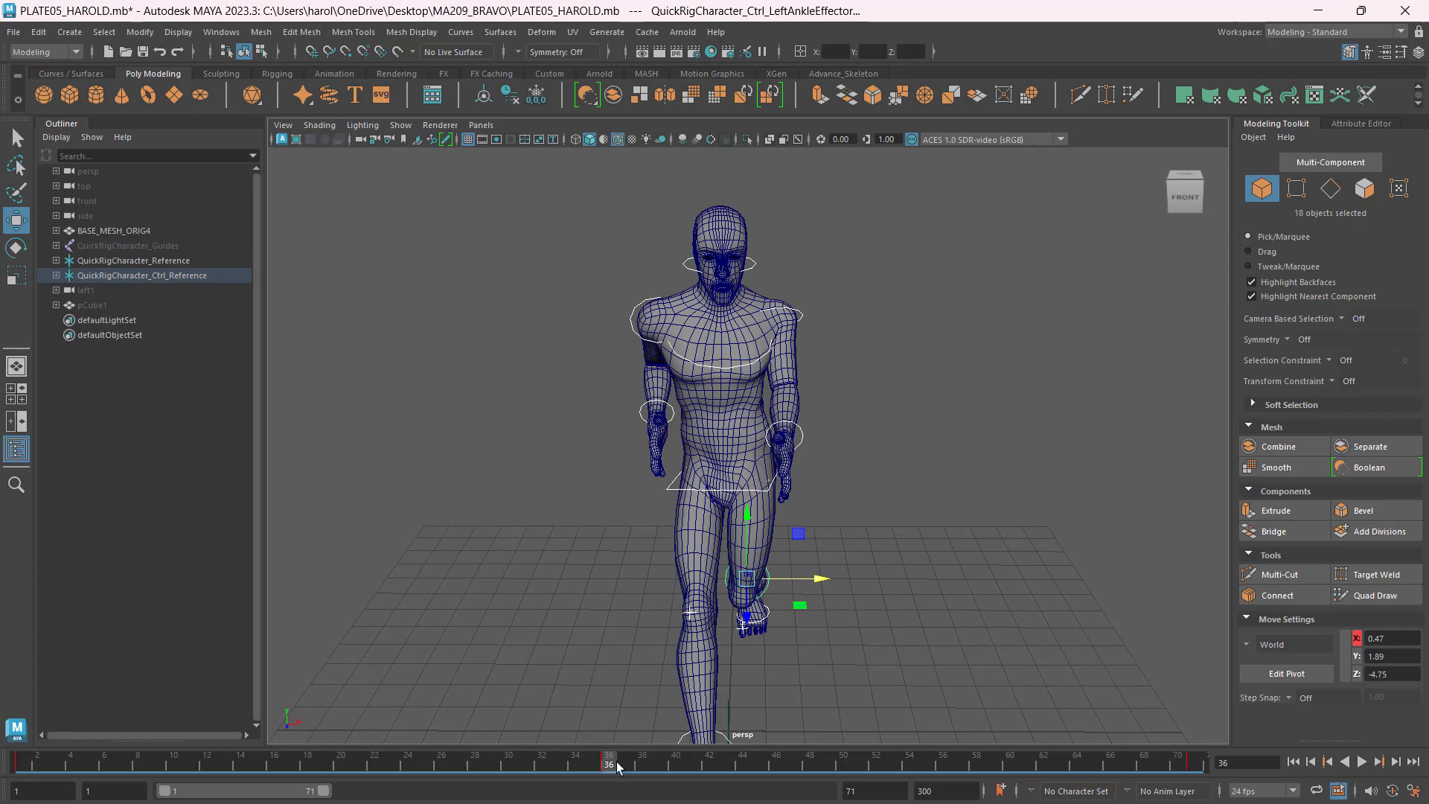
pyautogui.hotkey('alt', 'v')
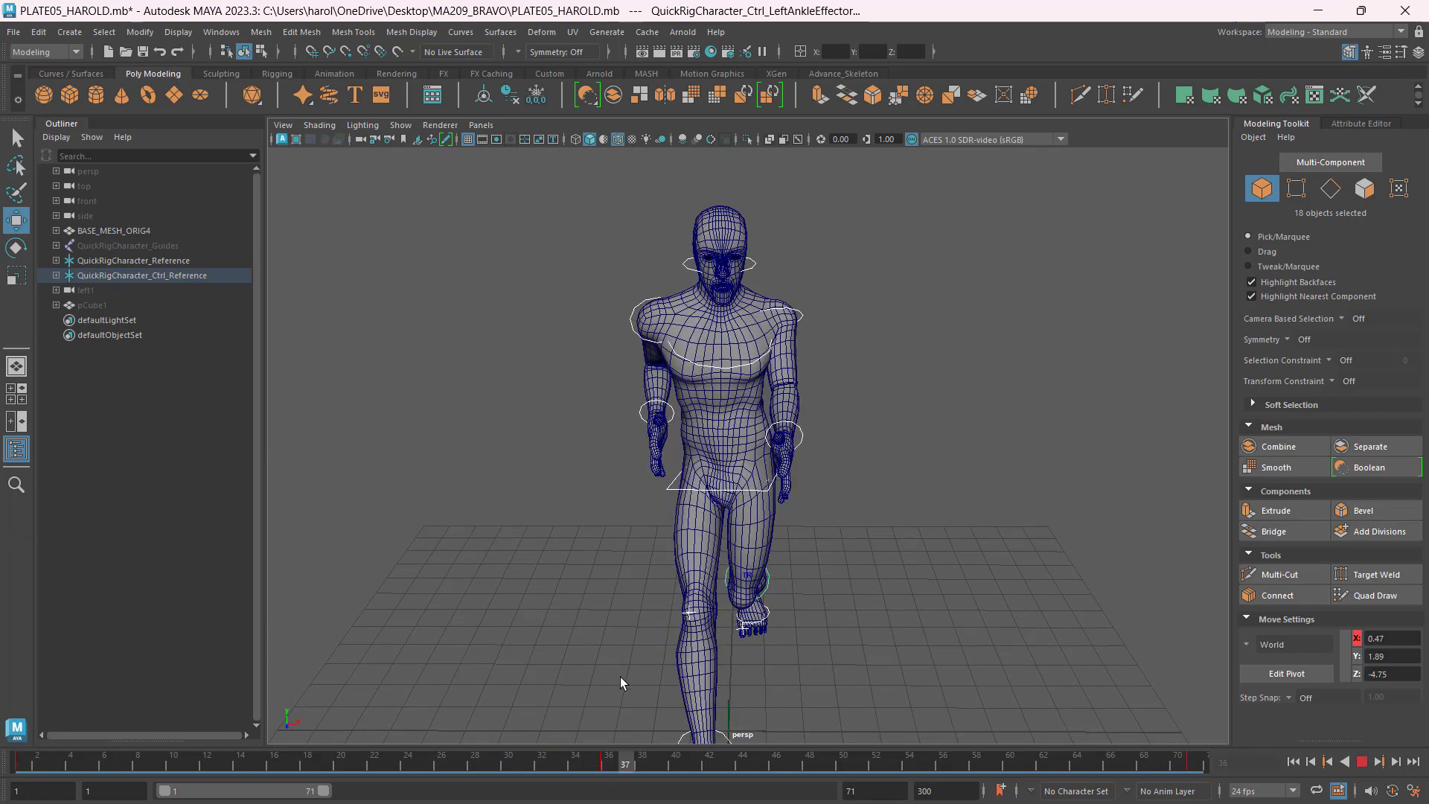
pyautogui.press('Escape')
# Twist the chest control slightly about the vertical axis at frame 36, turning the upper body, and deselect it.
pyautogui.click(869, 357)
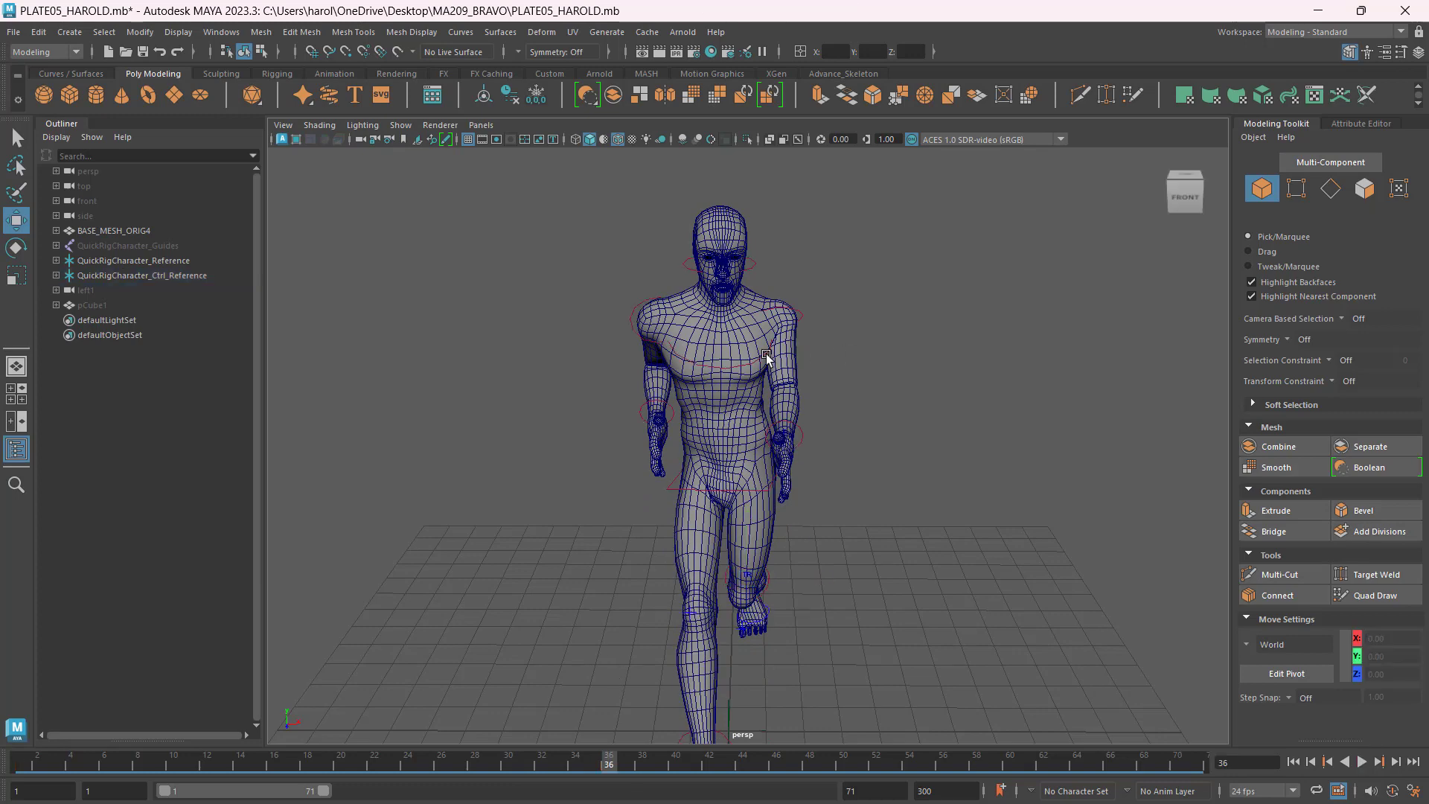
pyautogui.click(760, 356)
pyautogui.press('e')
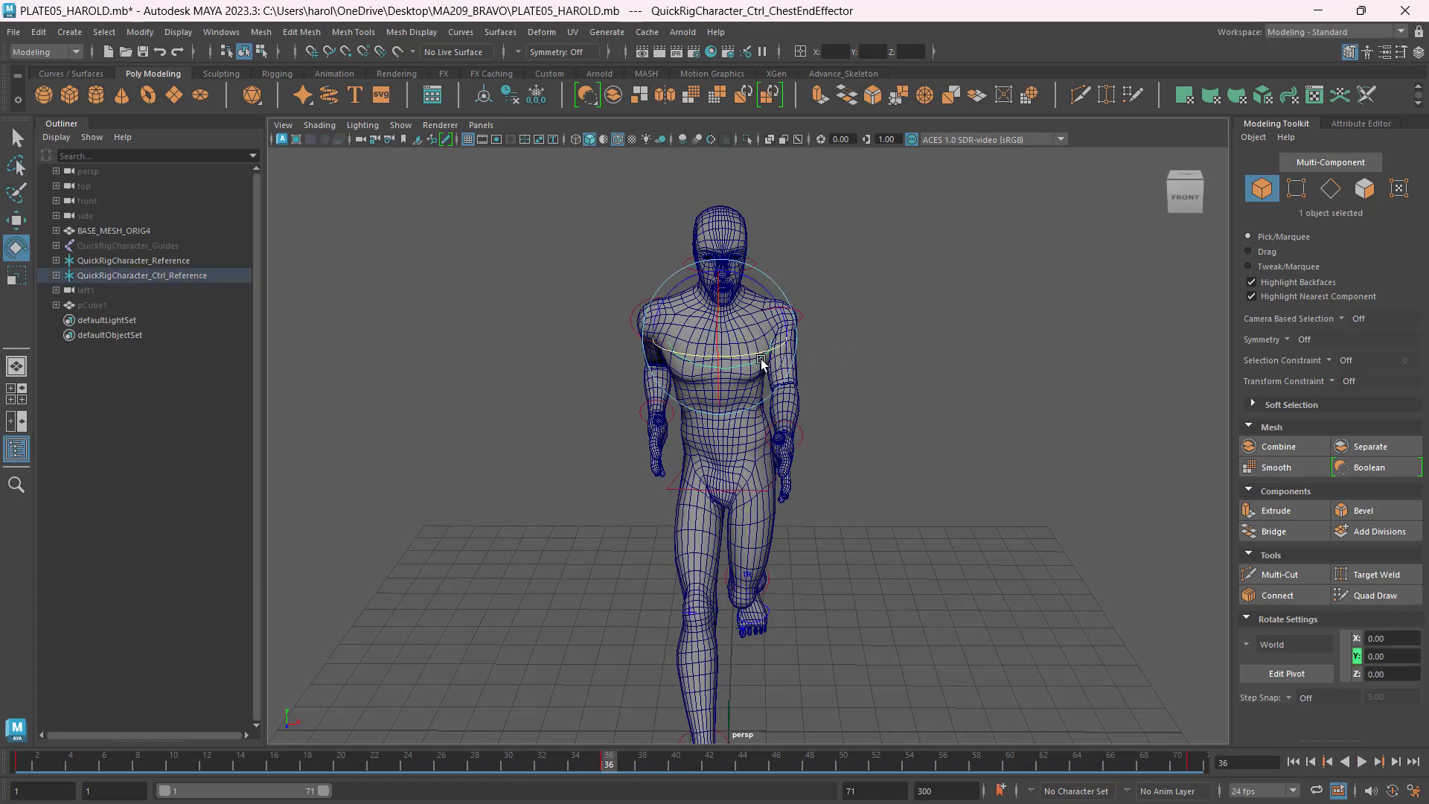
pyautogui.moveTo(764, 351); pyautogui.dragTo(763, 350)
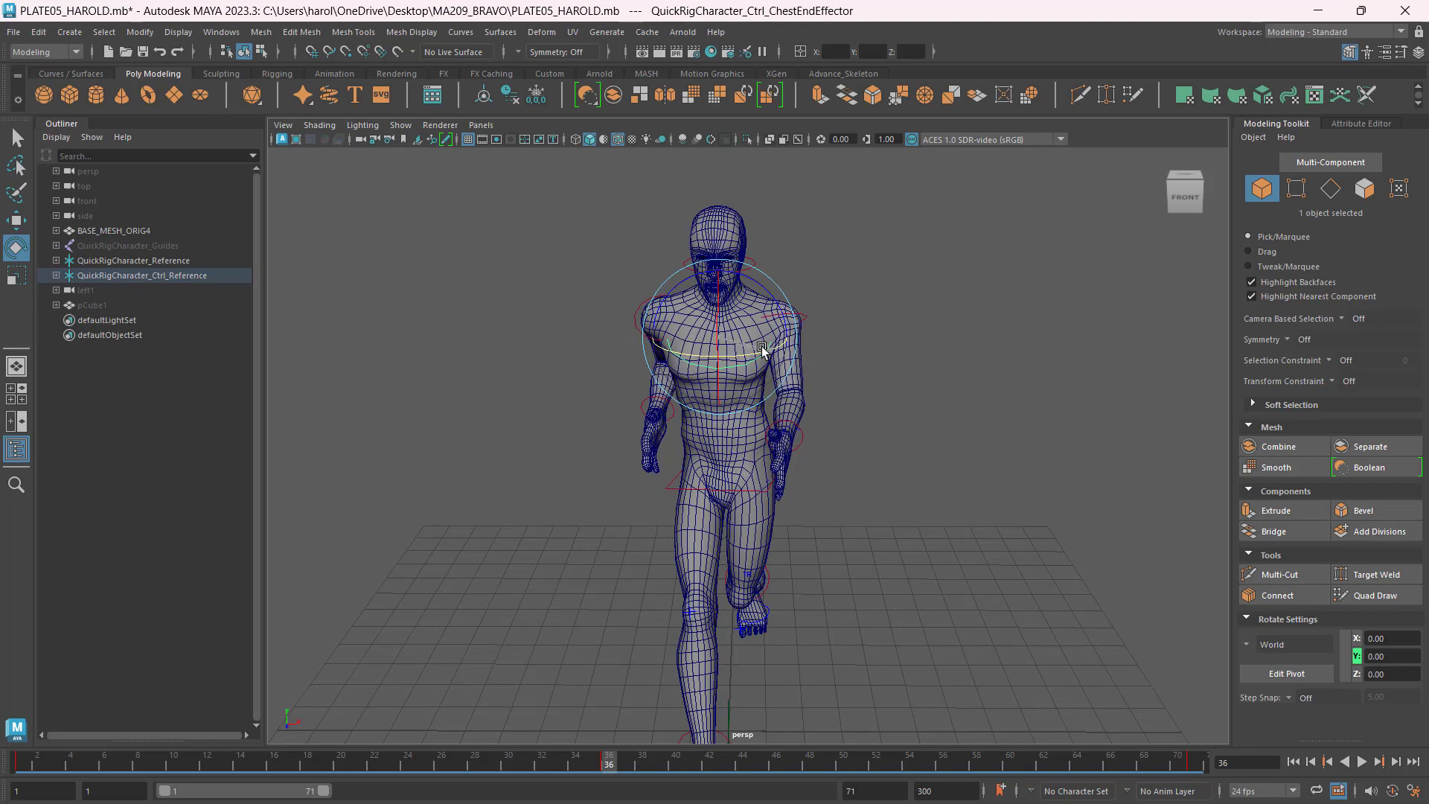
pyautogui.click(858, 306)
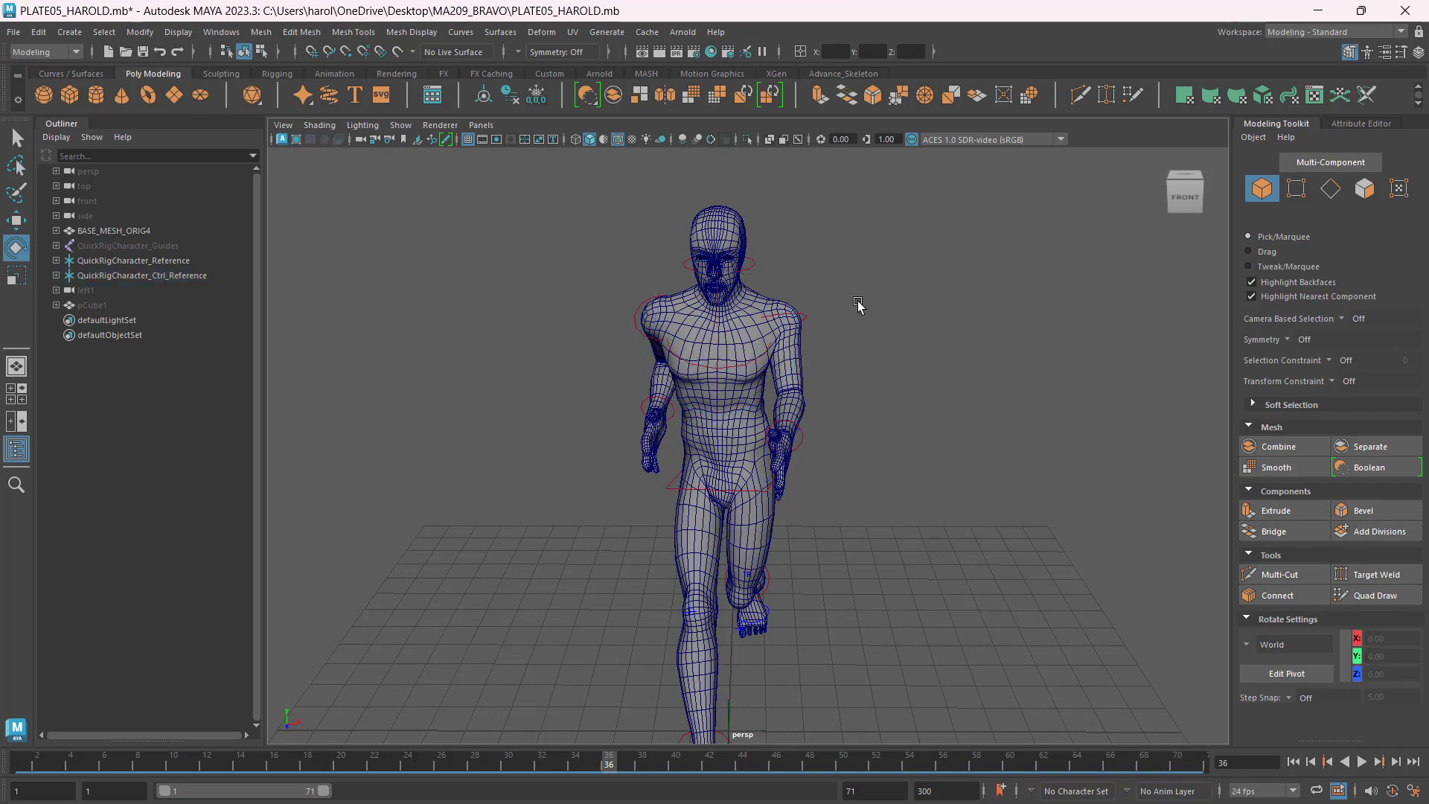
# Turn the head control slightly about the vertical axis in the top view at frame 36, and deselect it.
pyautogui.click(754, 272)
pyautogui.press('space')
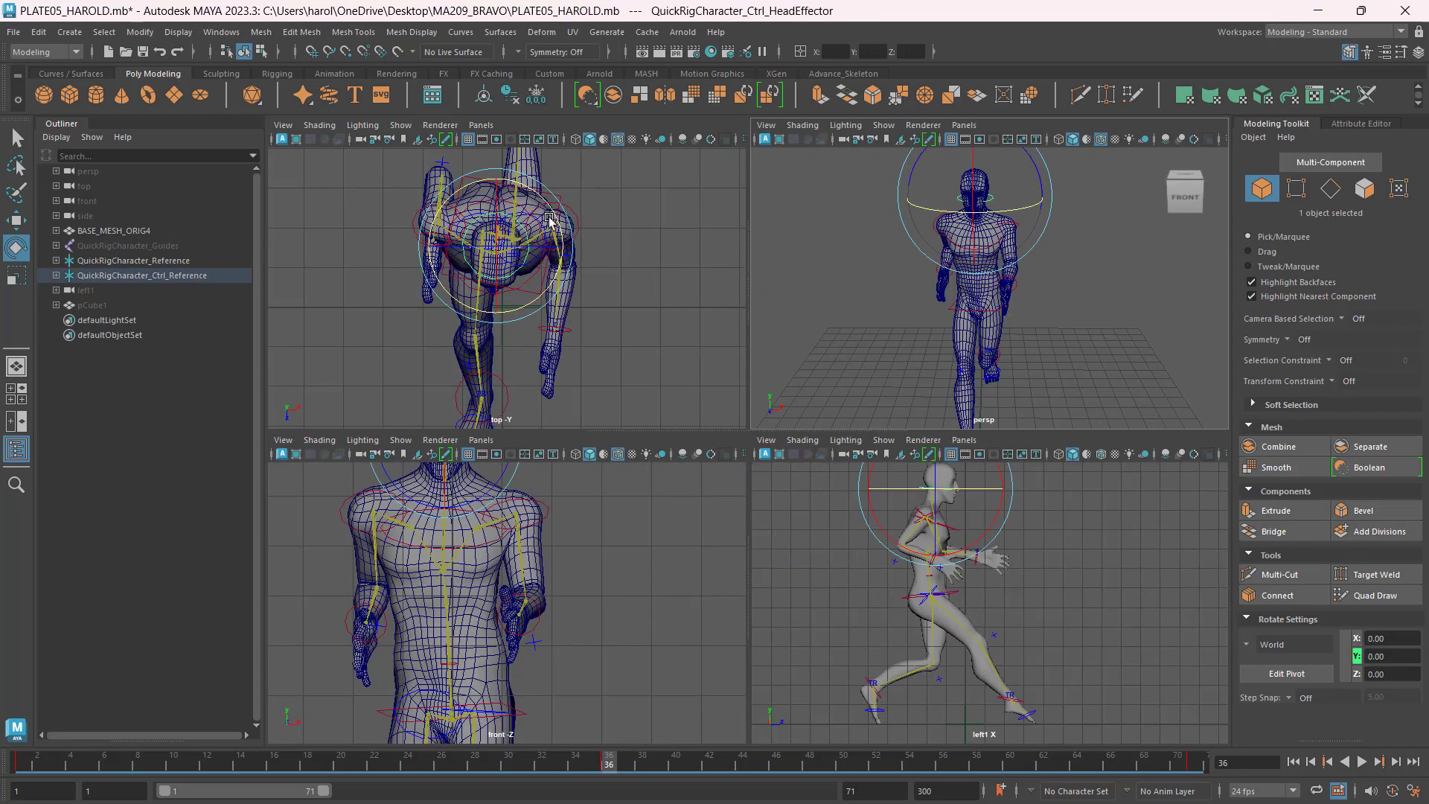
pyautogui.moveTo(556, 217); pyautogui.dragTo(554, 202)
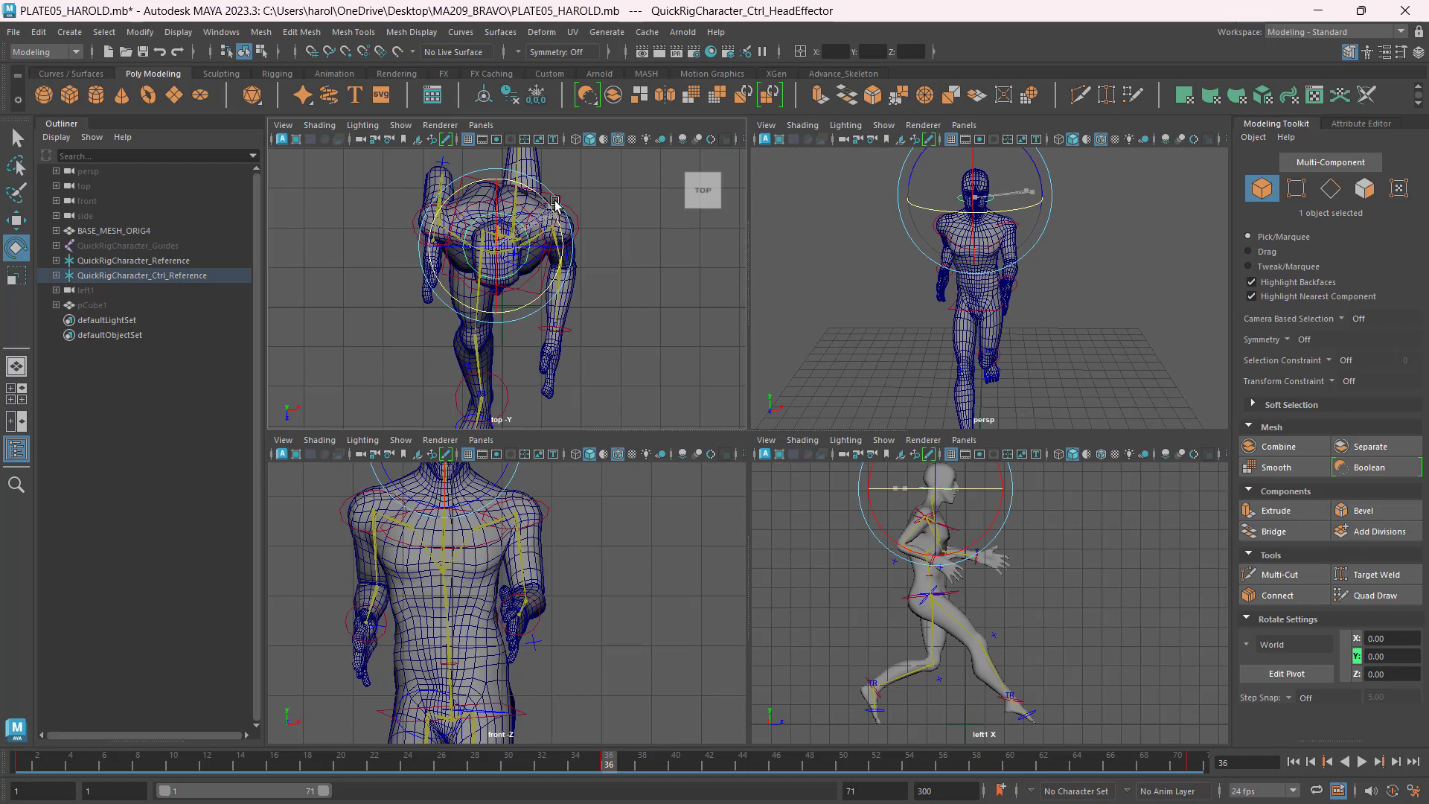
pyautogui.click(856, 224)
# Select all the rig controls, replay the animation from near the start, and return to frame 36.
pyautogui.scroll(-3, 968, 298)
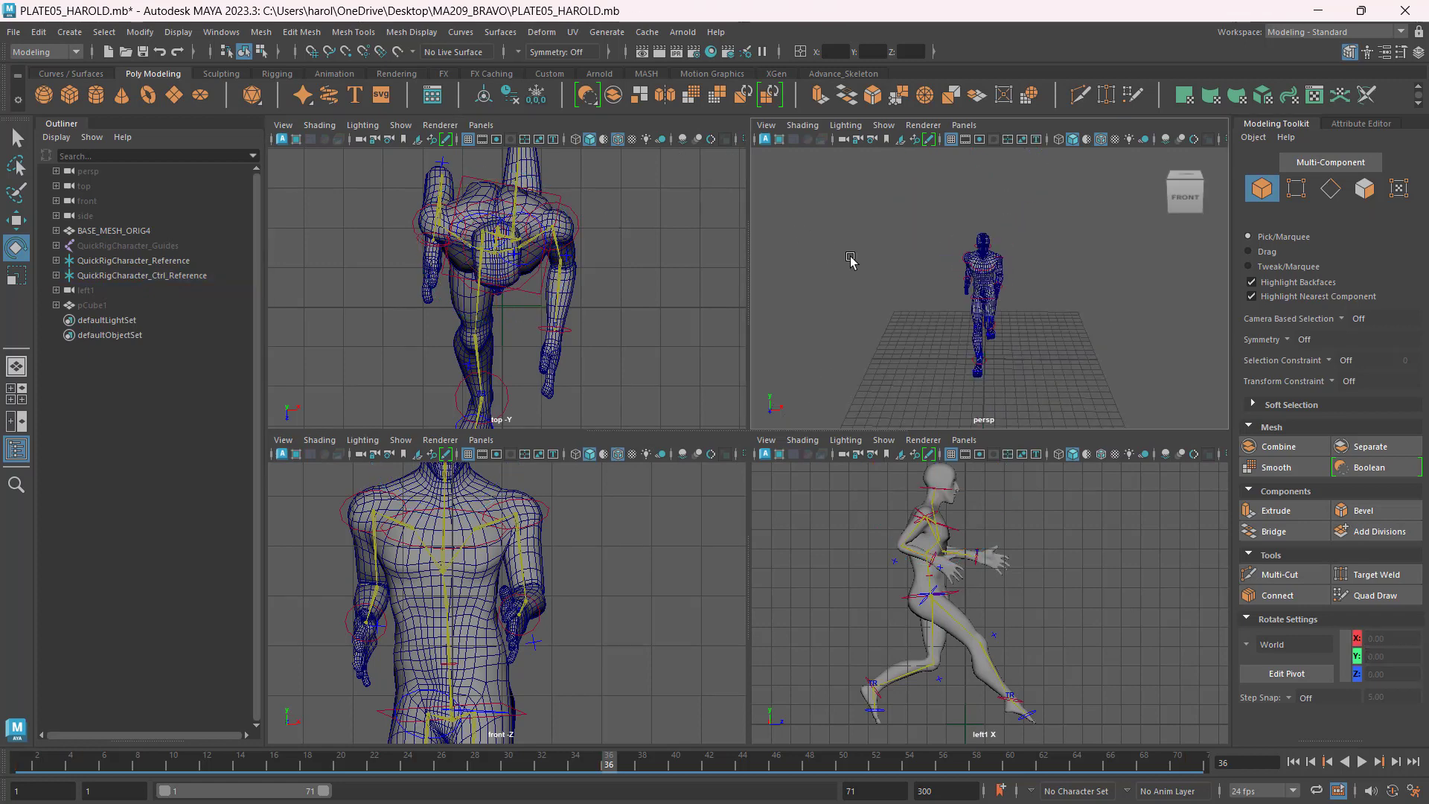
pyautogui.moveTo(903, 207); pyautogui.dragTo(1116, 408)
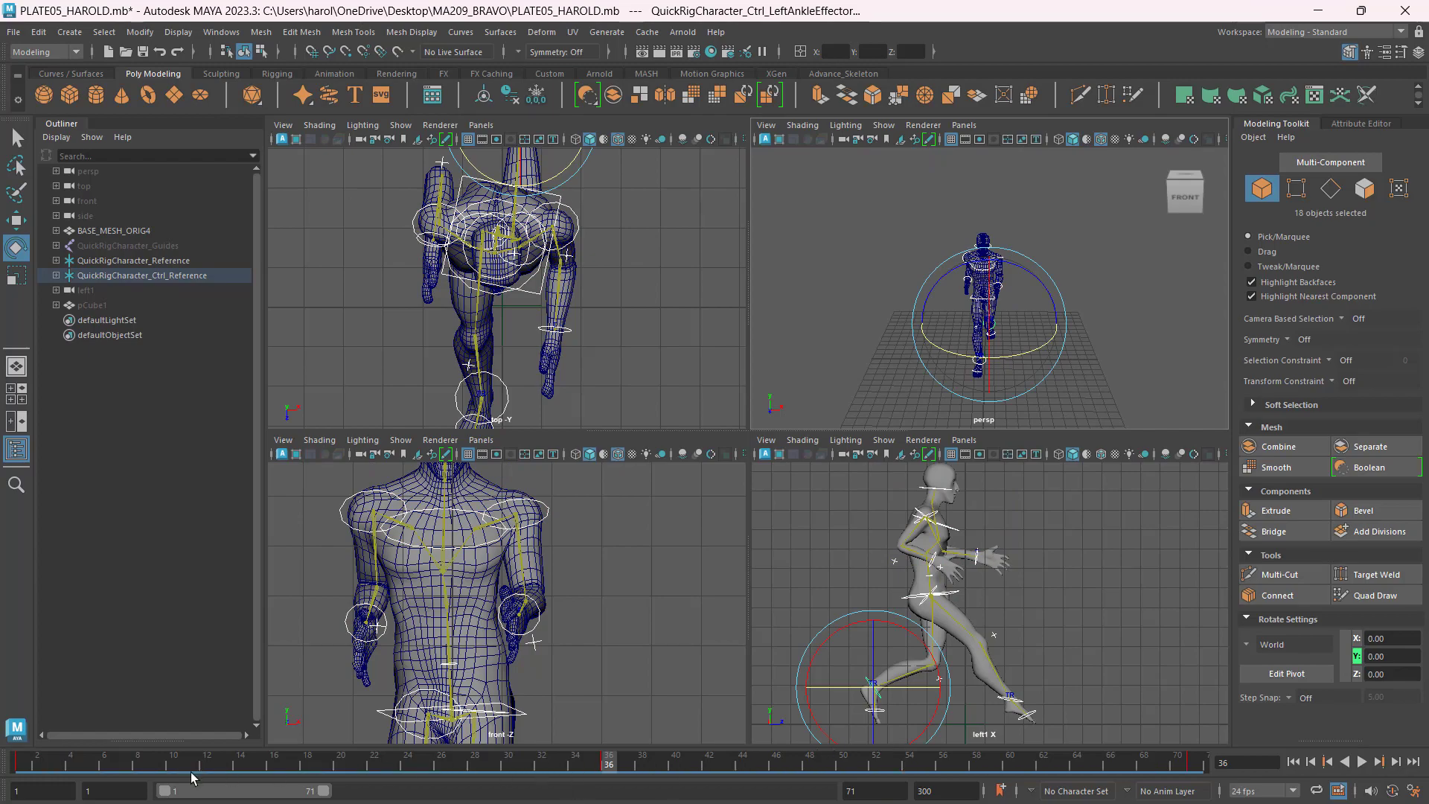
pyautogui.click(25, 761)
pyautogui.hotkey('alt', 'v')
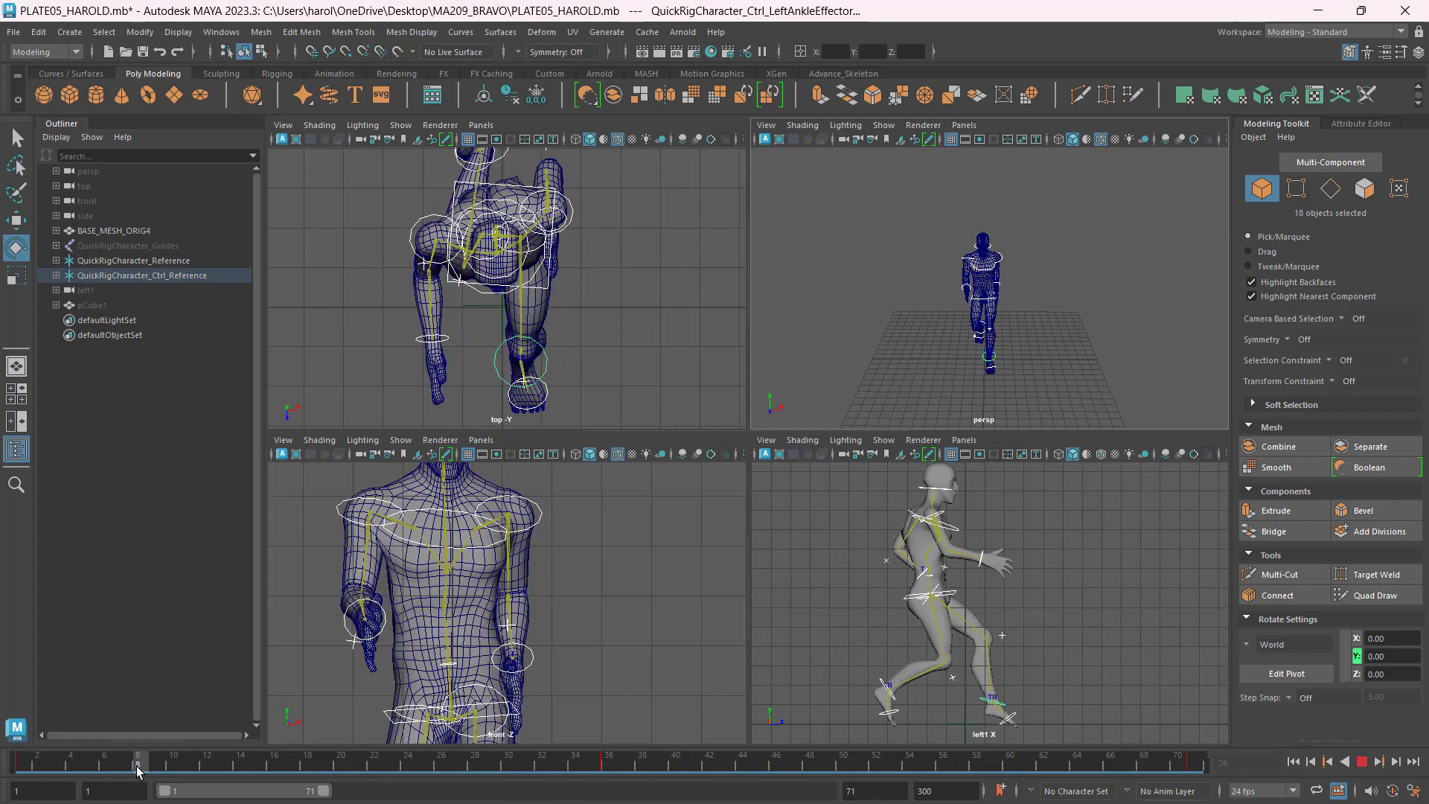
pyautogui.click(615, 774)
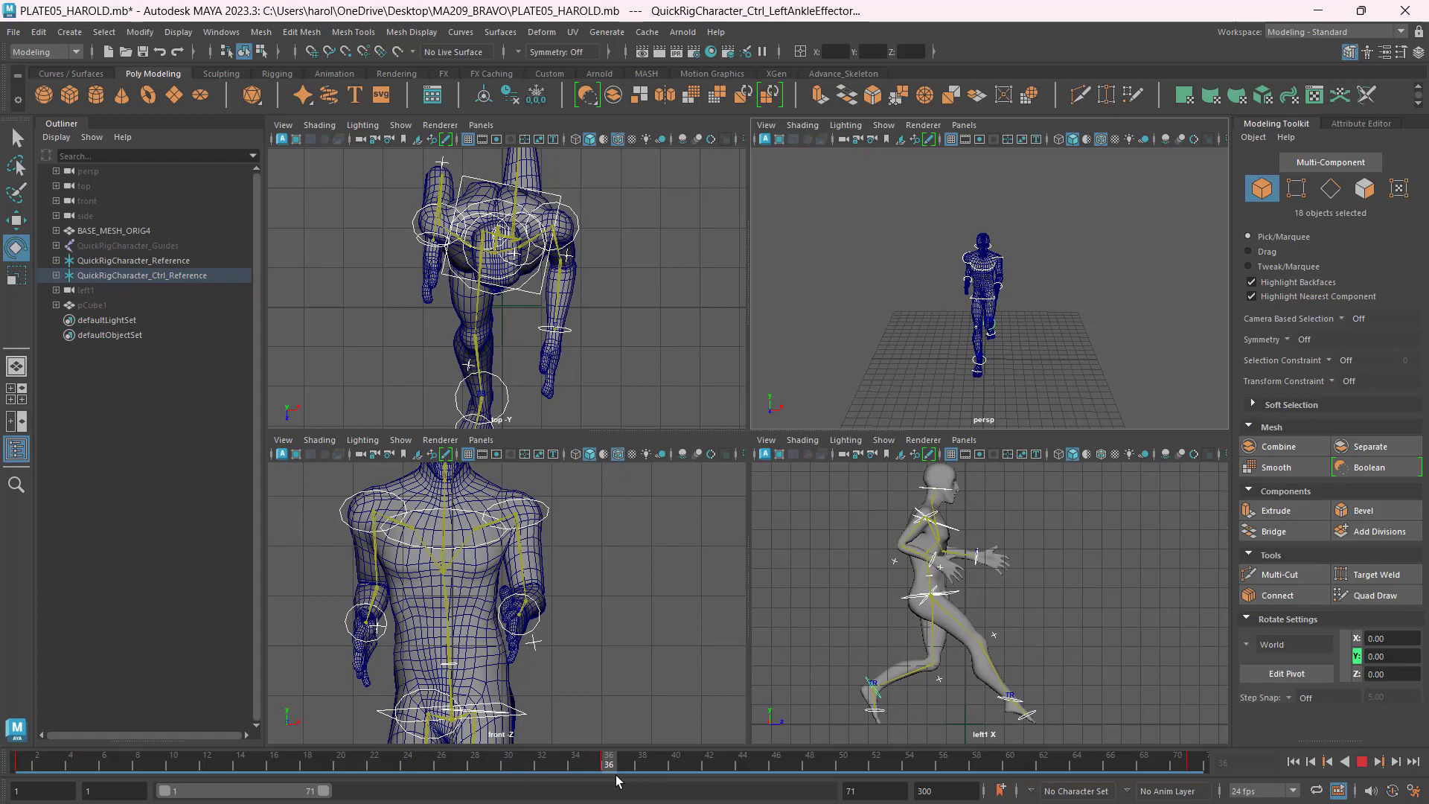
pyautogui.moveTo(612, 776)
pyautogui.mouseDown()
pyautogui.moveTo(381, 768)
pyautogui.moveTo(609, 774)
pyautogui.mouseUp()
# Select only the chest control and twist it further about the vertical axis in the top view at frame 36.
pyautogui.click(634, 236)
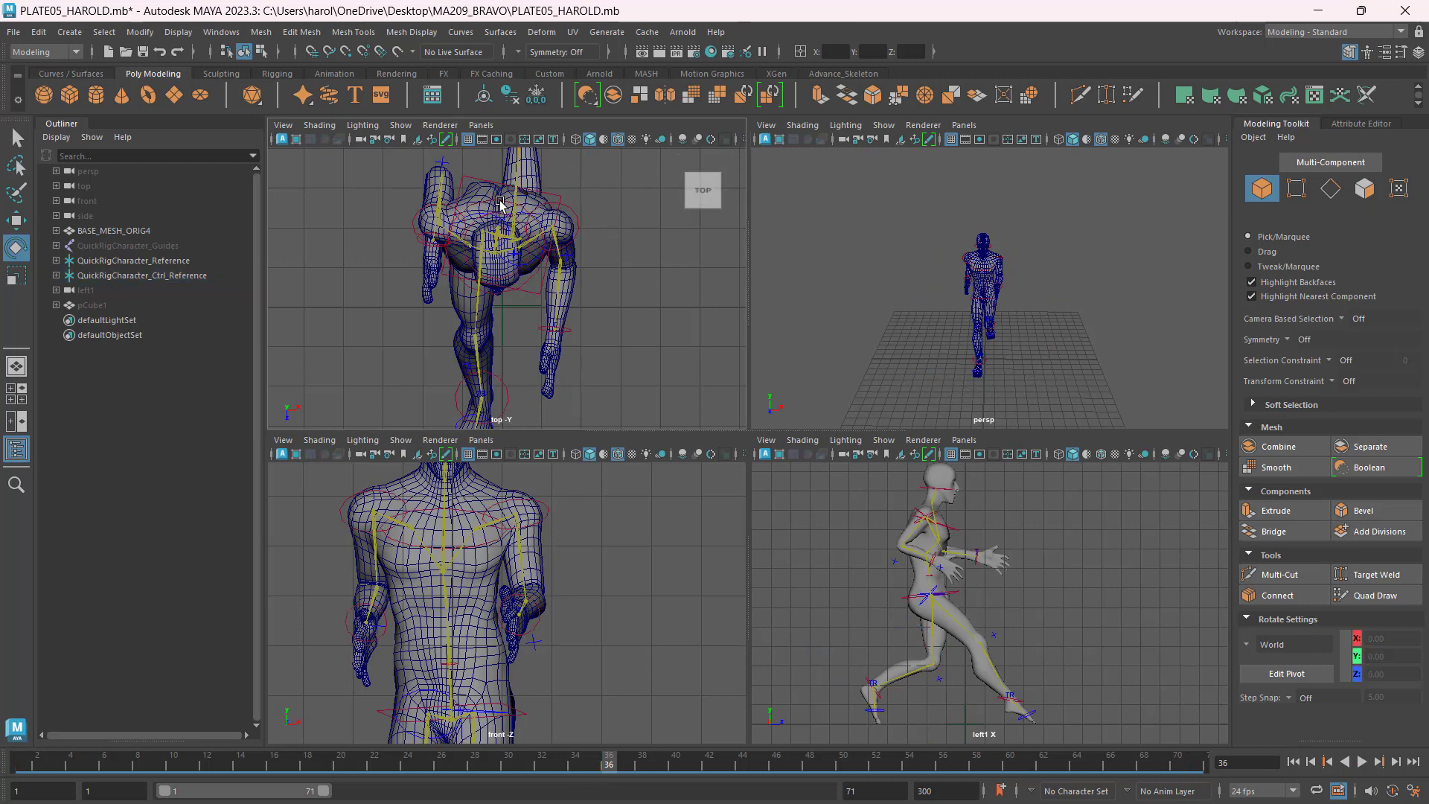
pyautogui.click(501, 205)
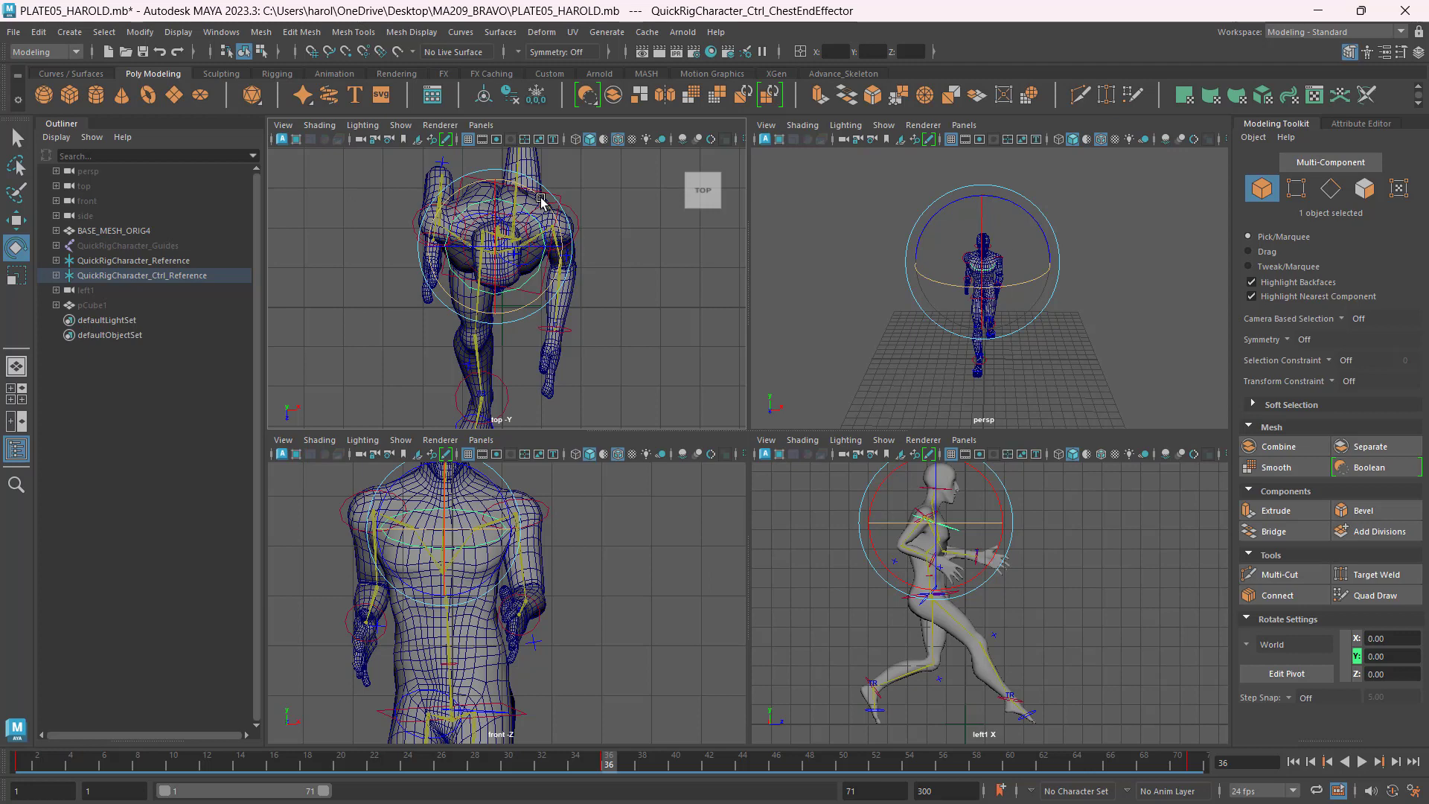
pyautogui.moveTo(541, 201); pyautogui.dragTo(548, 204)
pyautogui.press('w')
pyautogui.click(415, 211)
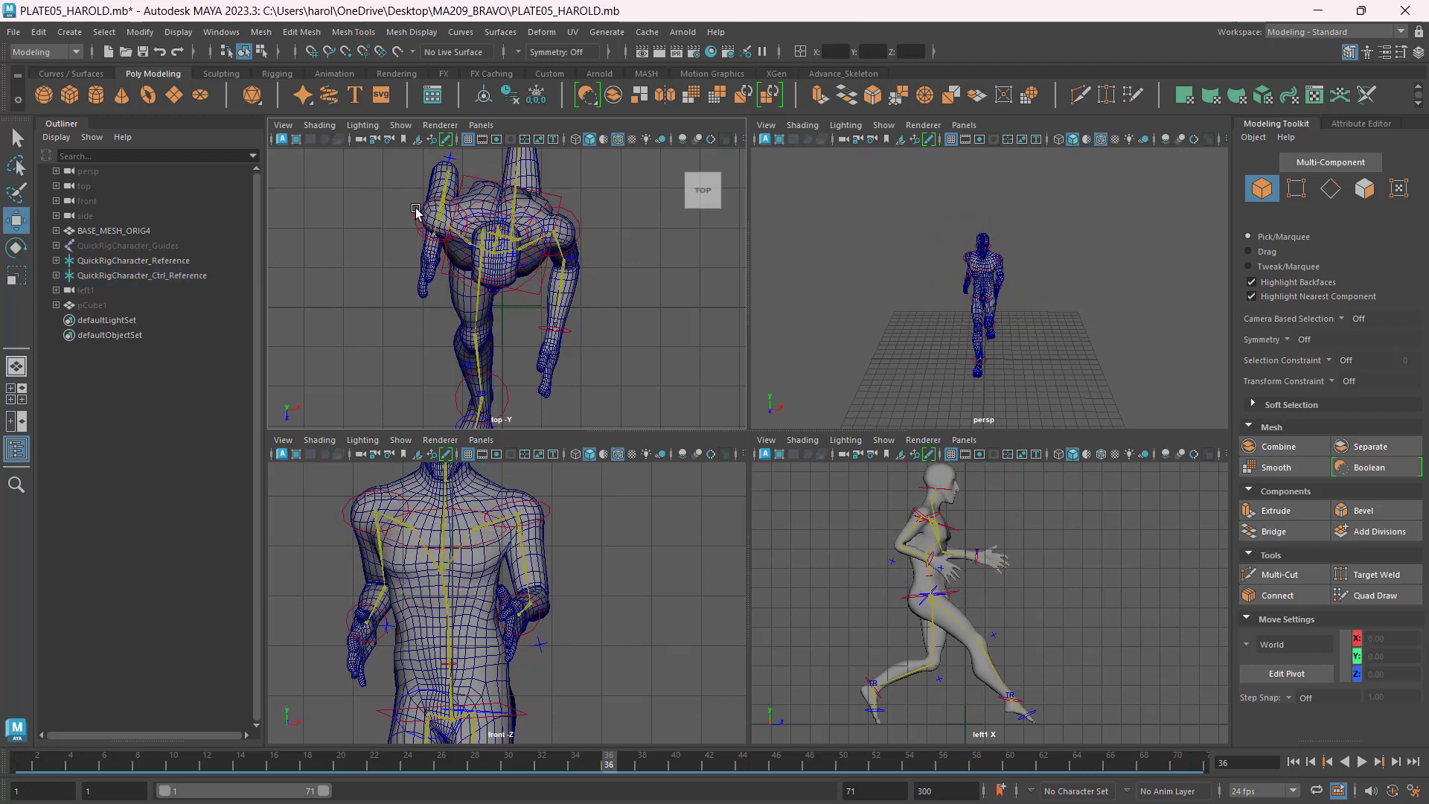
# Rotate the right shoulder control at frame 36 to swing the trailing arm back and straighten its line.
pyautogui.click(455, 210)
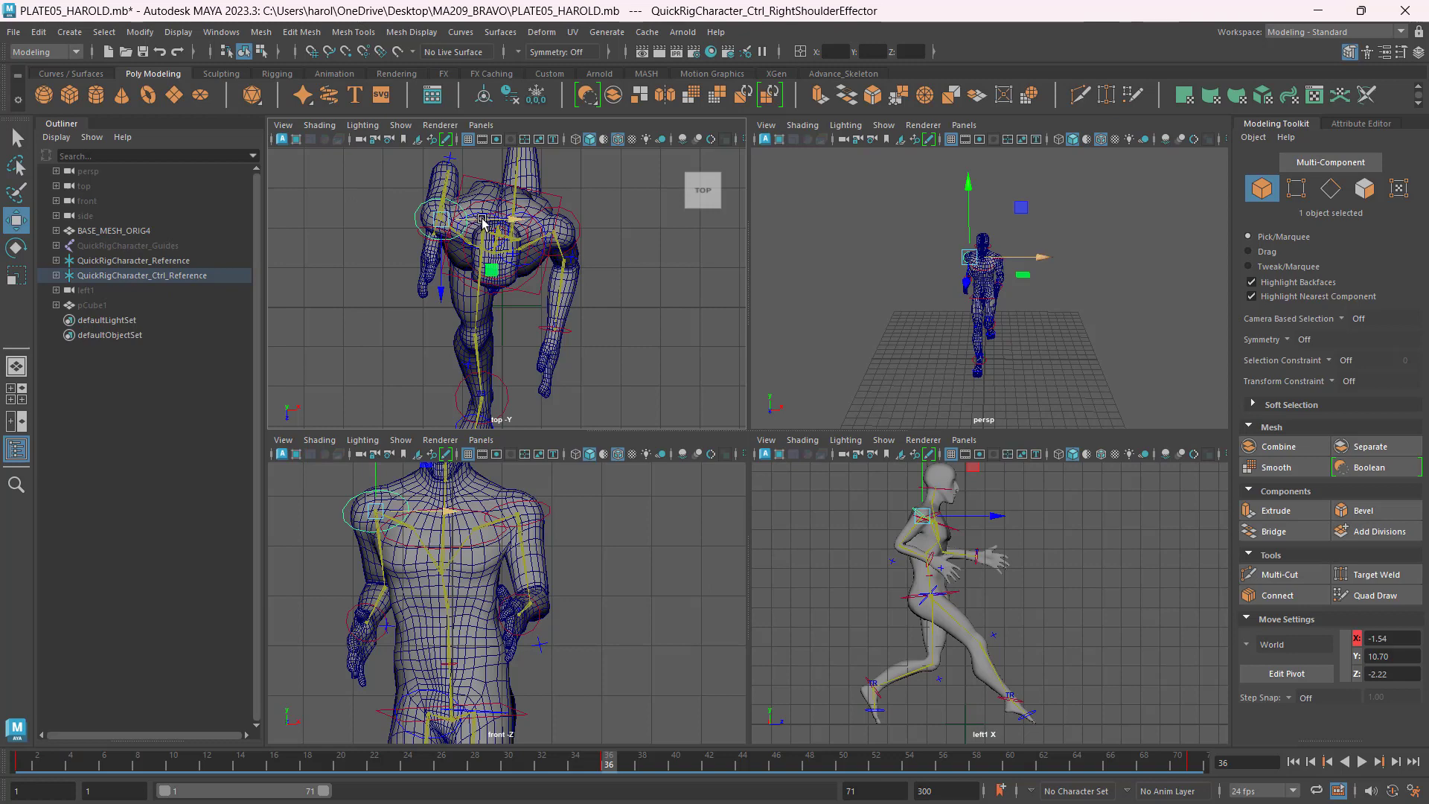
pyautogui.press('e')
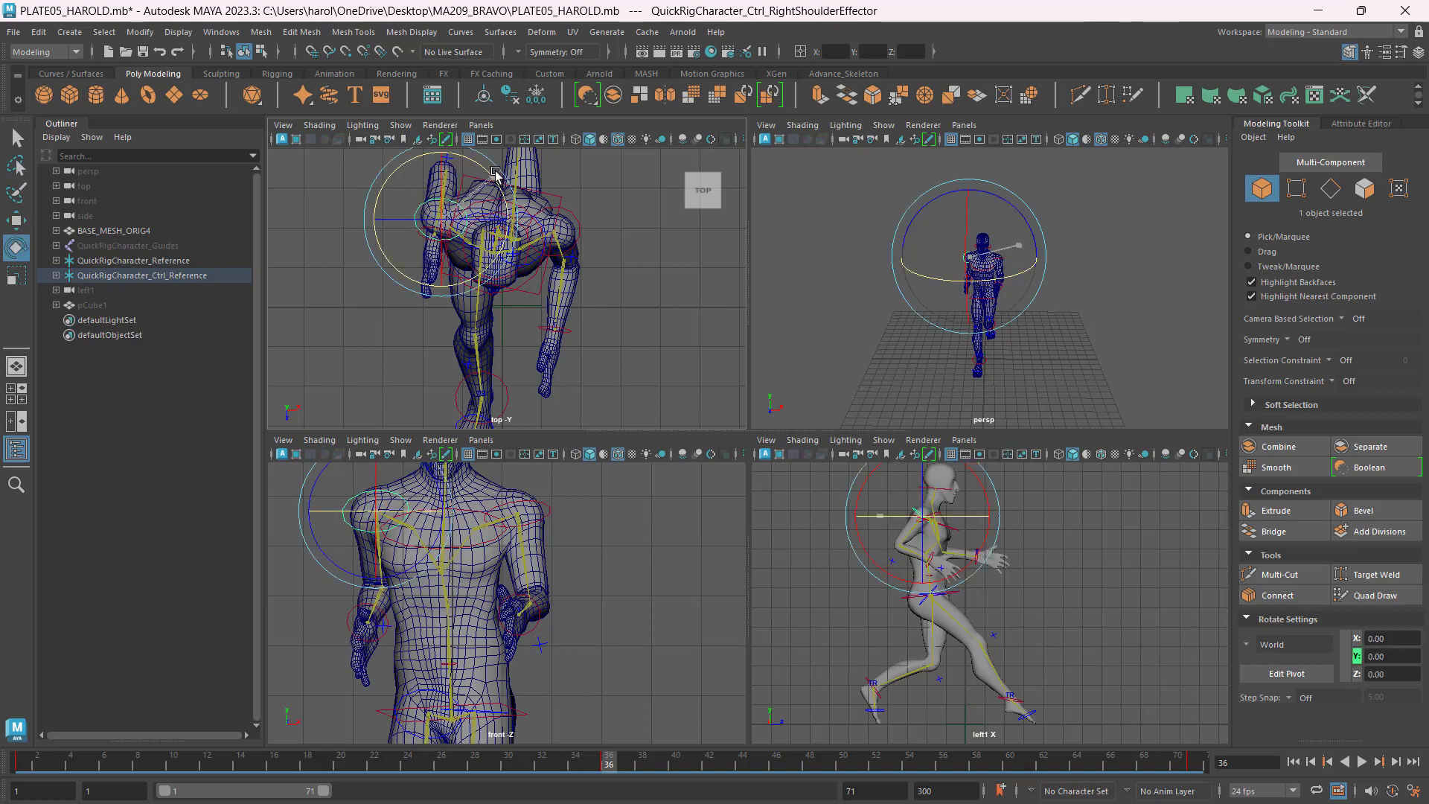
pyautogui.moveTo(496, 173); pyautogui.dragTo(439, 174)
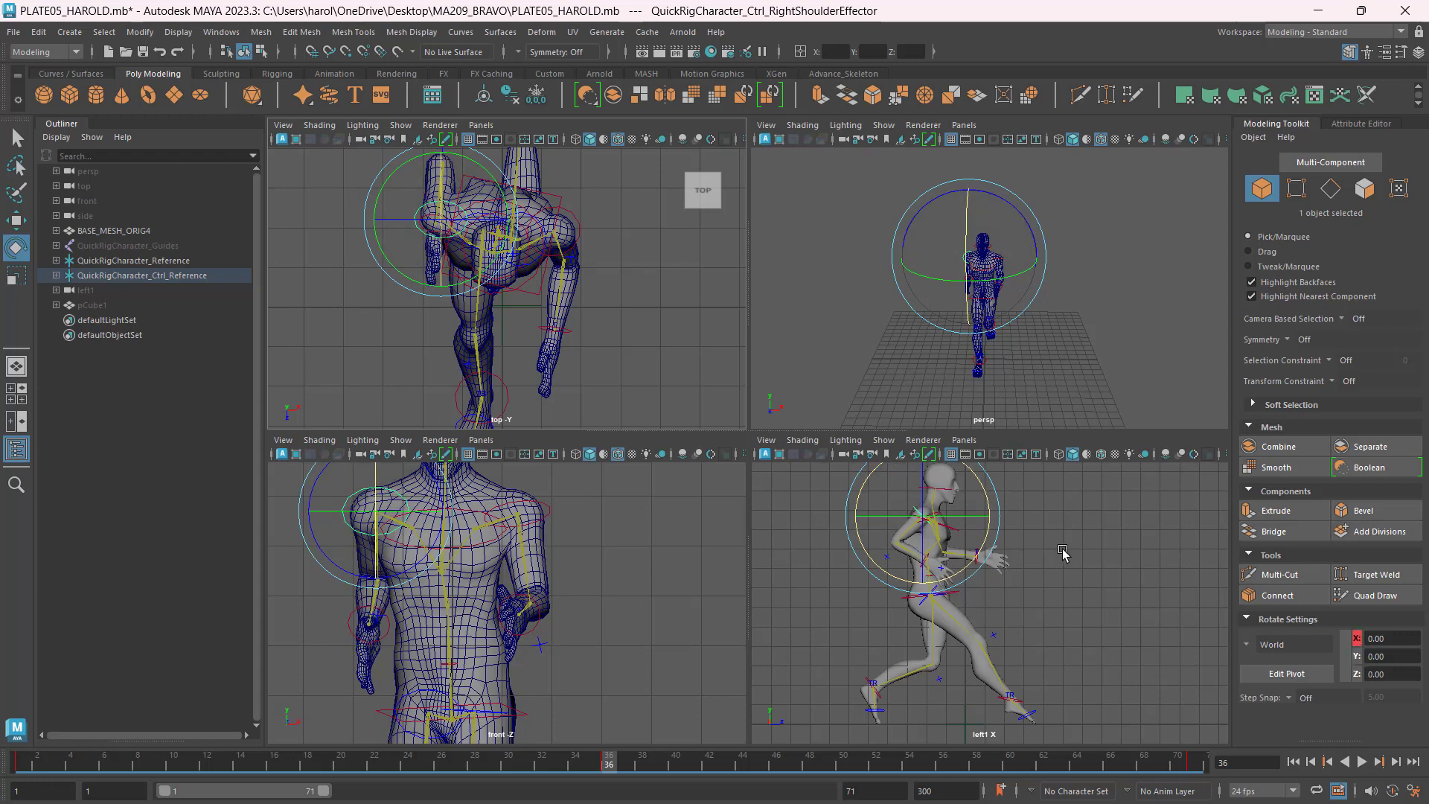
pyautogui.click(995, 575)
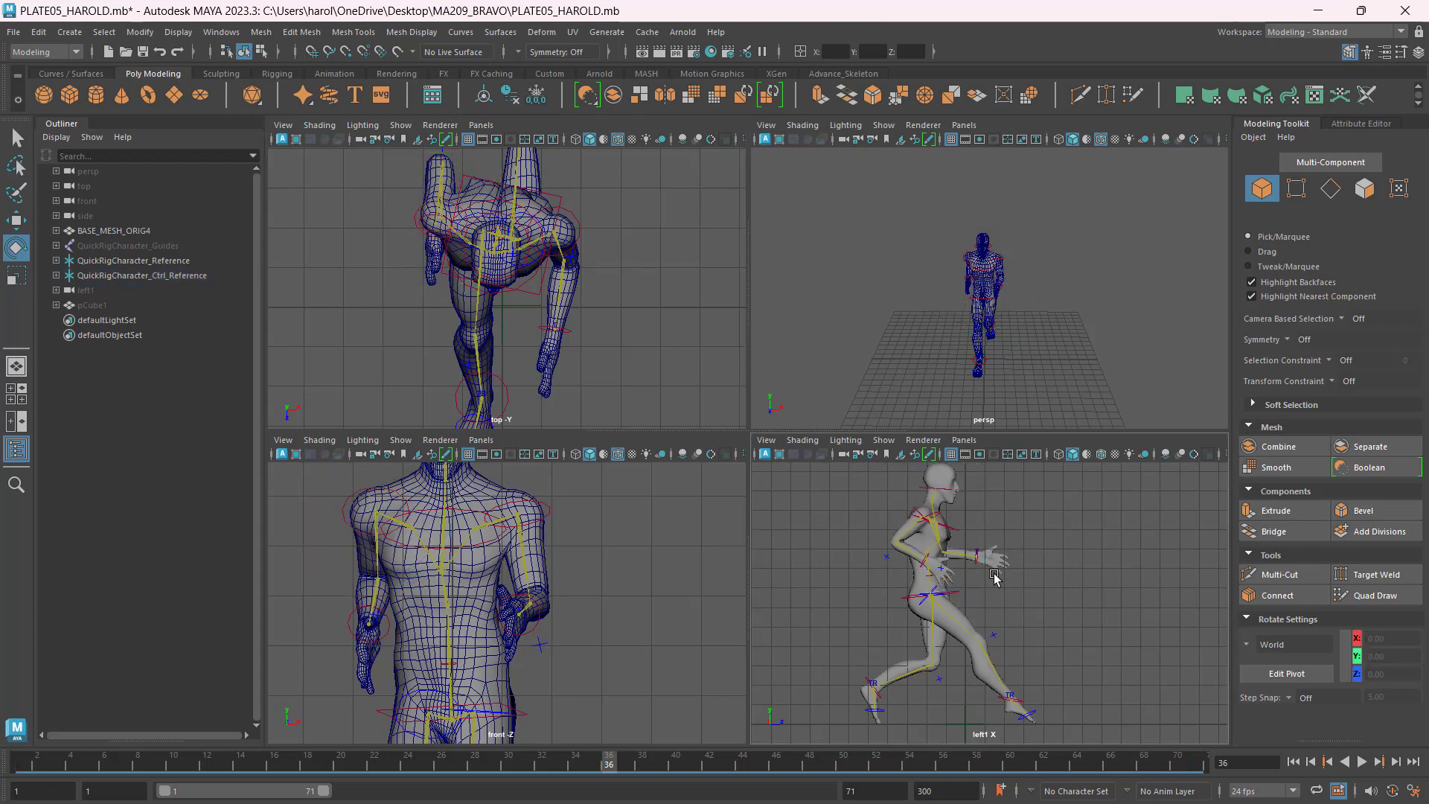
# Move the left wrist control forward to Z 0.75 at frame 36, and deselect it.
pyautogui.click(565, 337)
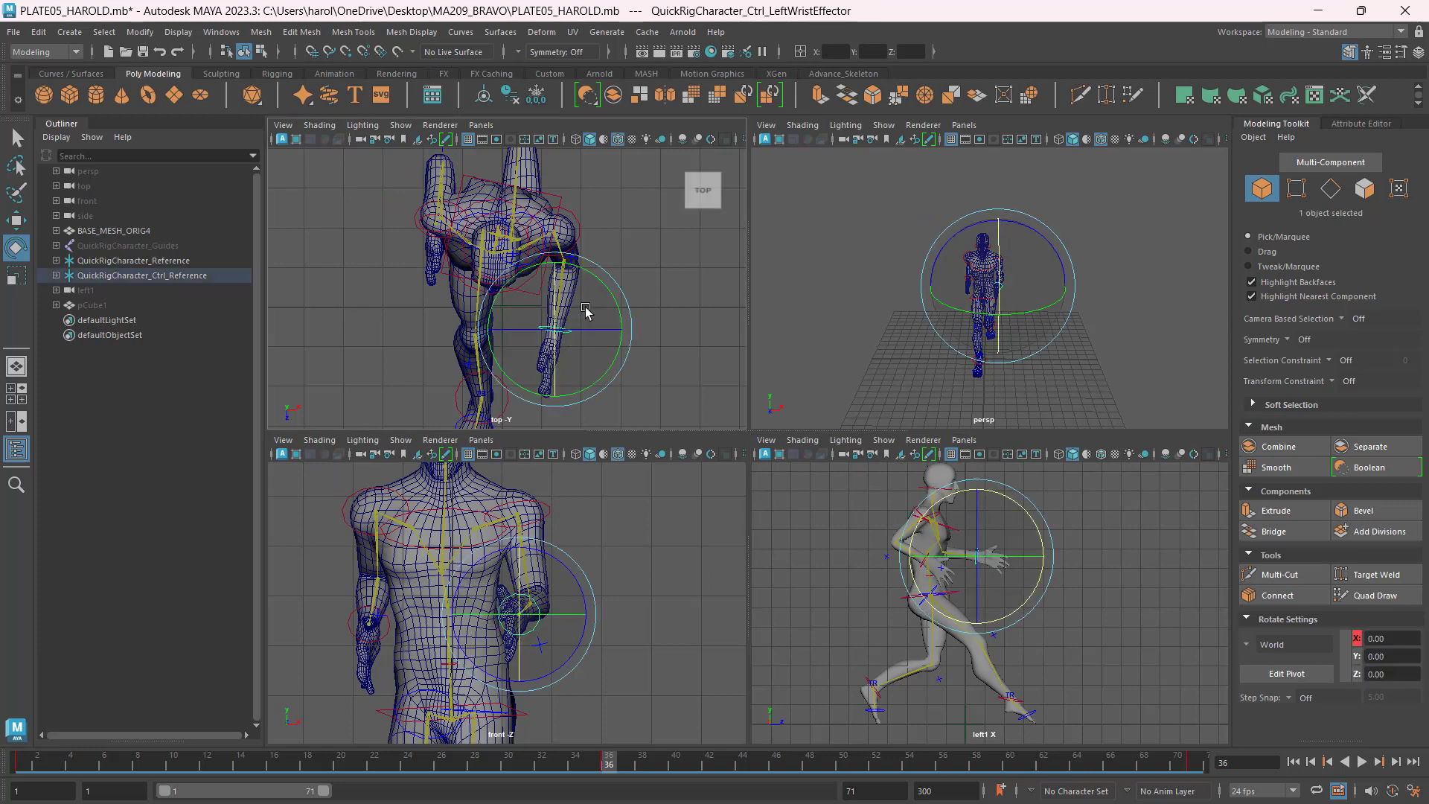
pyautogui.press('w')
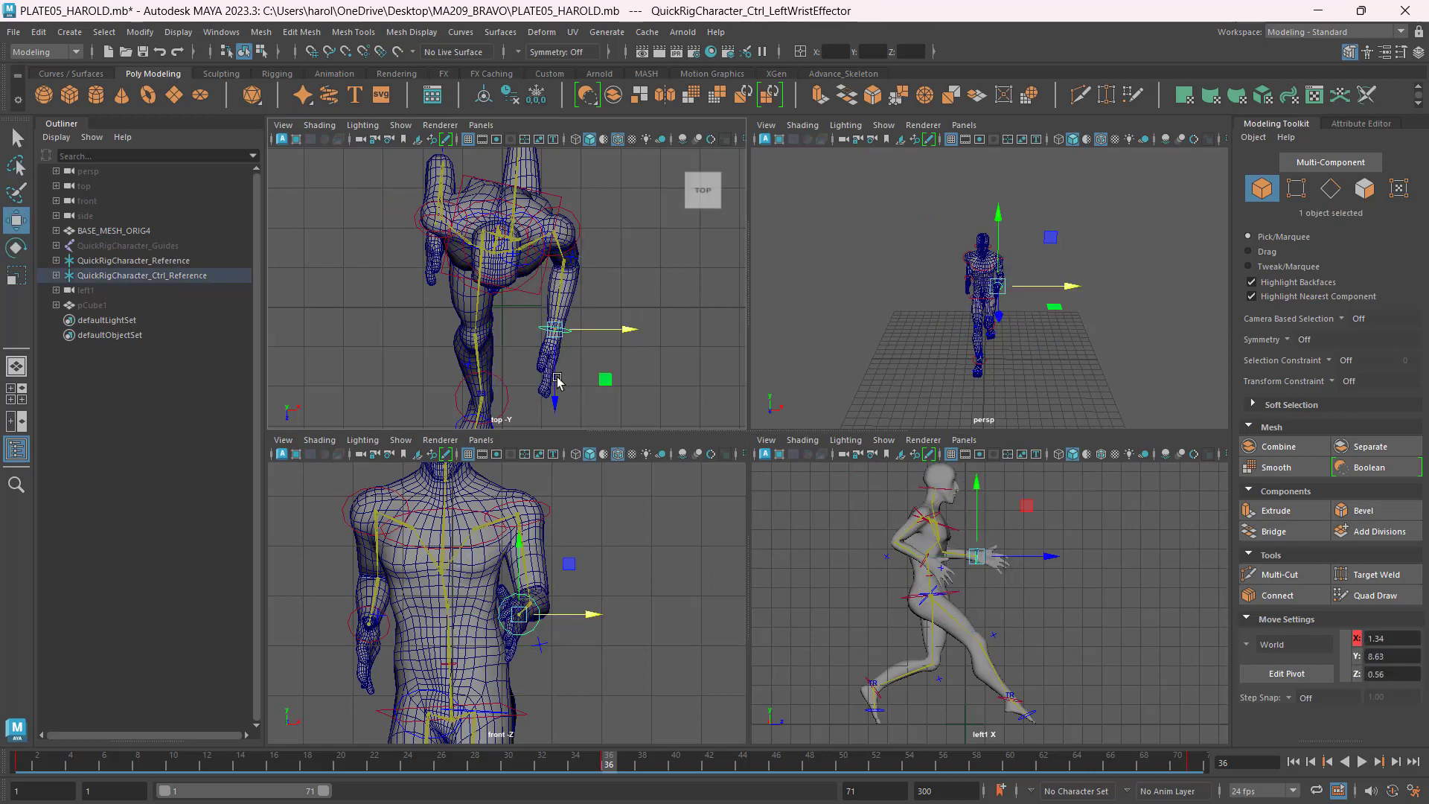
pyautogui.moveTo(558, 379); pyautogui.dragTo(558, 388)
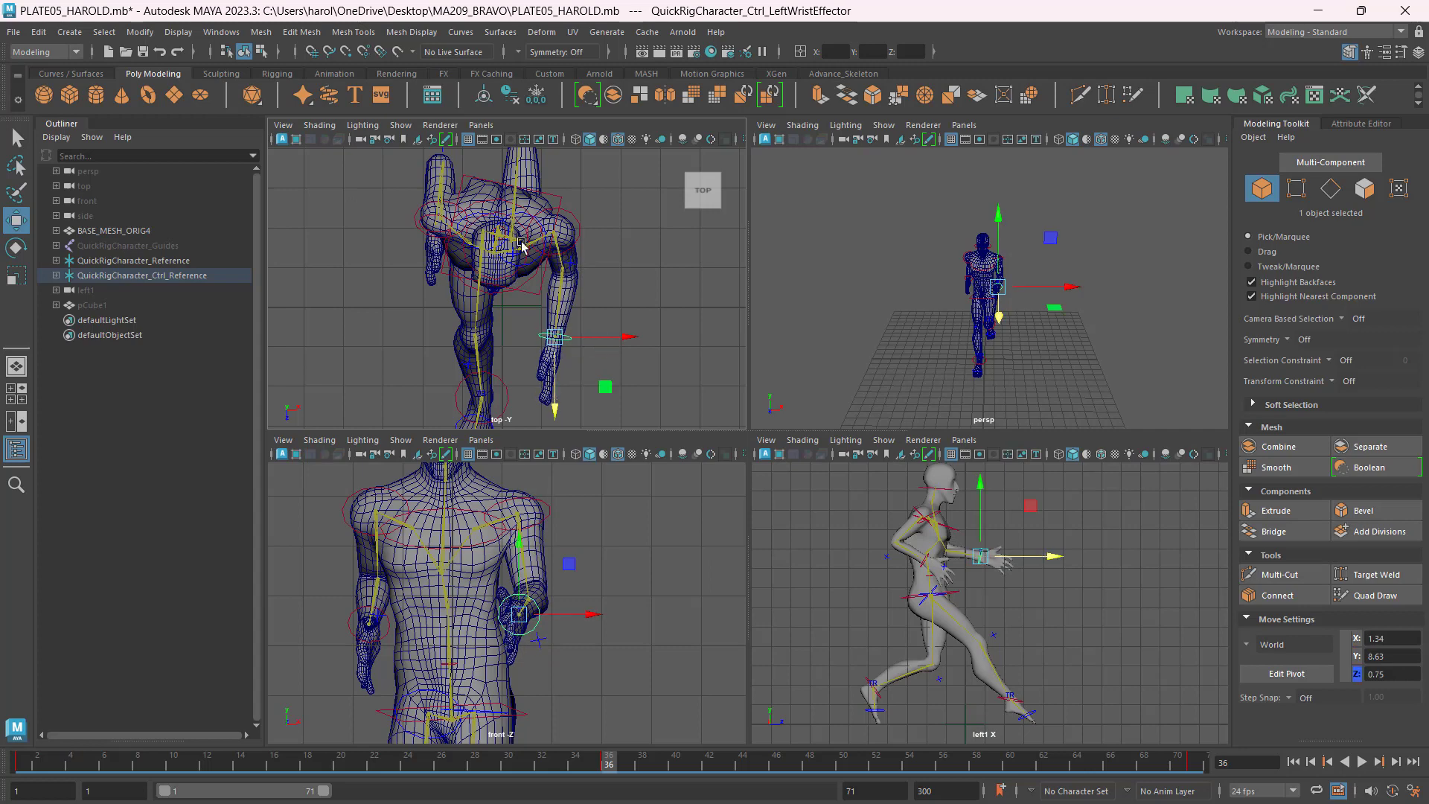
pyautogui.click(590, 269)
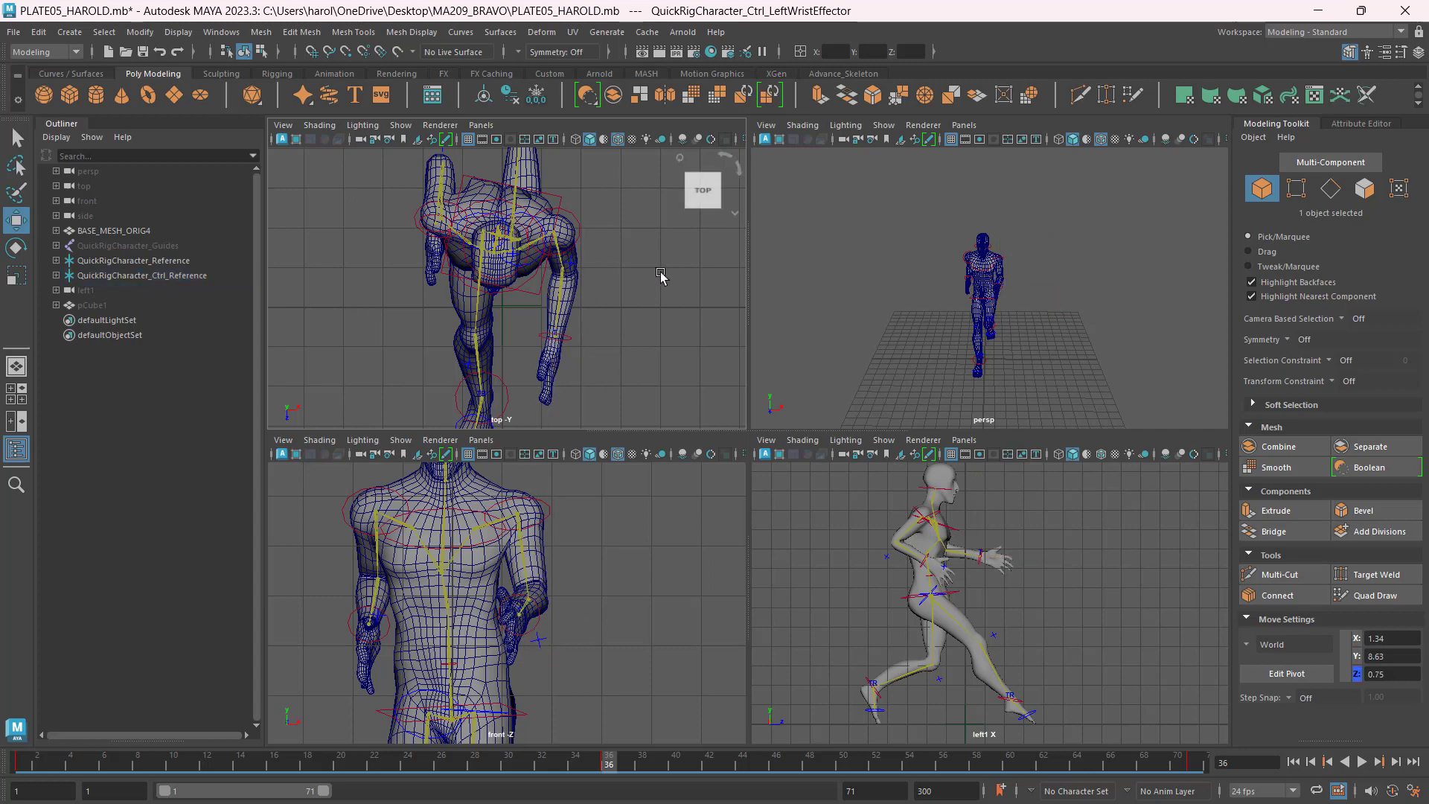
# Select the head control and rotate it about the vertical axis in the top view to adjust its facing at frame 36.
pyautogui.click(533, 265)
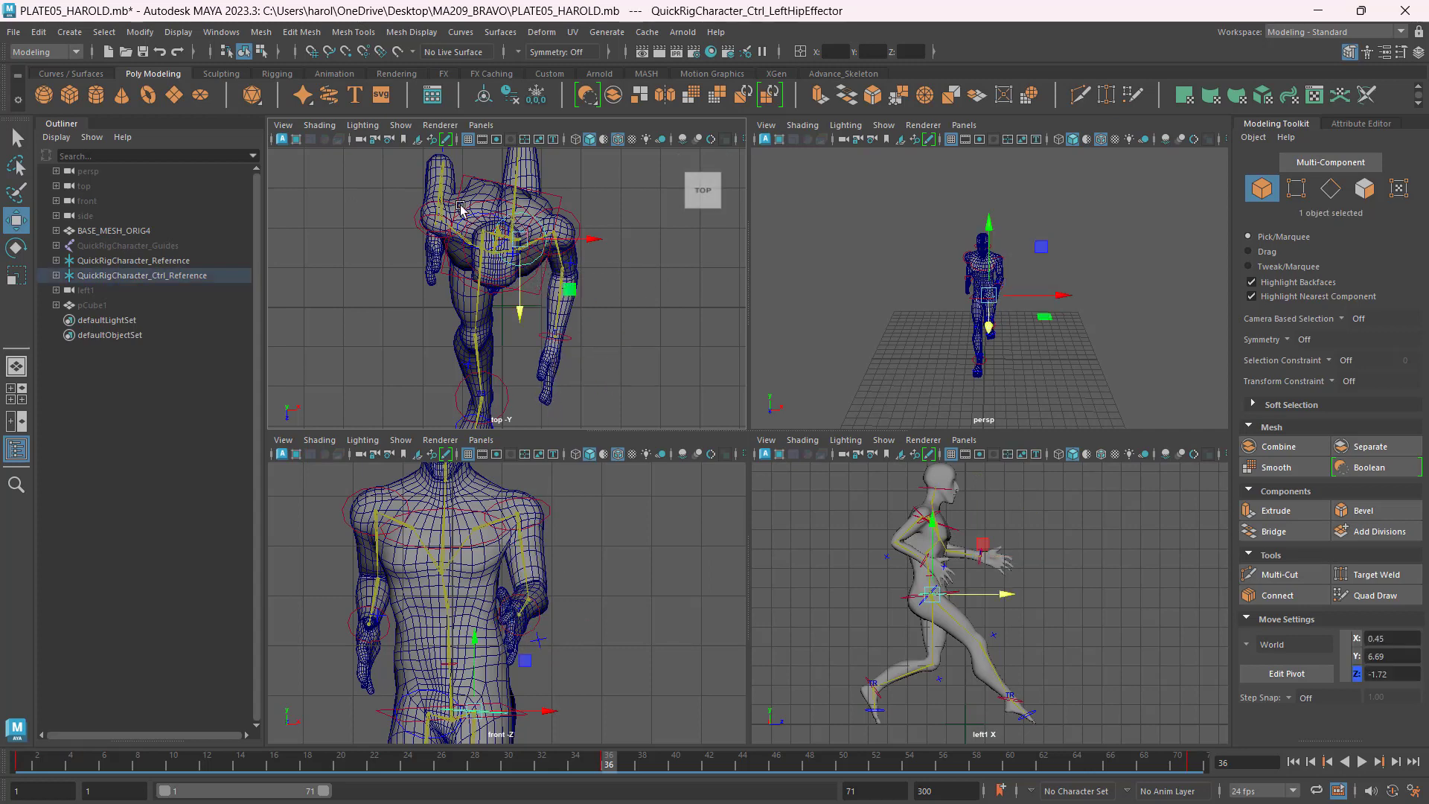
pyautogui.click(473, 221)
pyautogui.press('e')
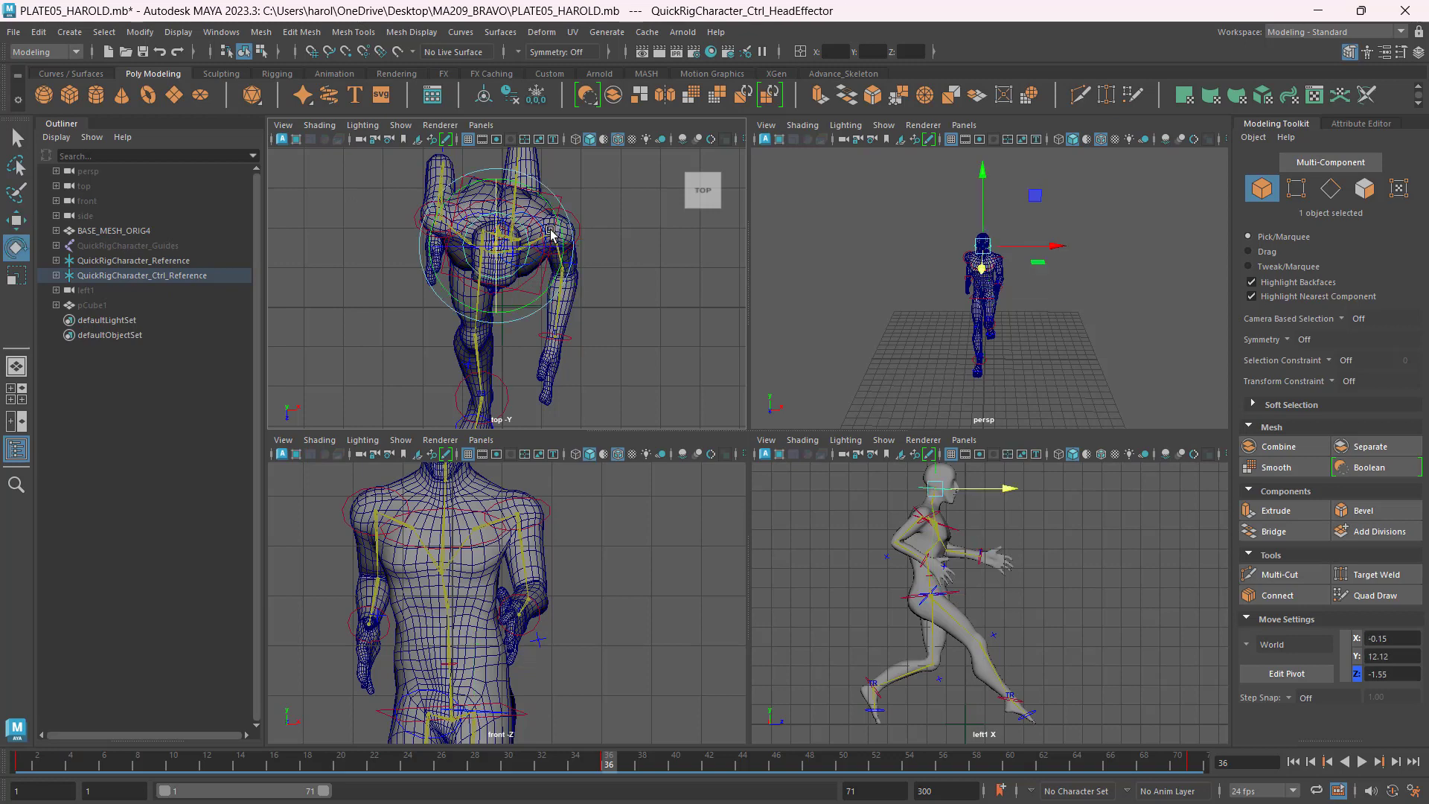
pyautogui.moveTo(553, 199); pyautogui.dragTo(553, 183)
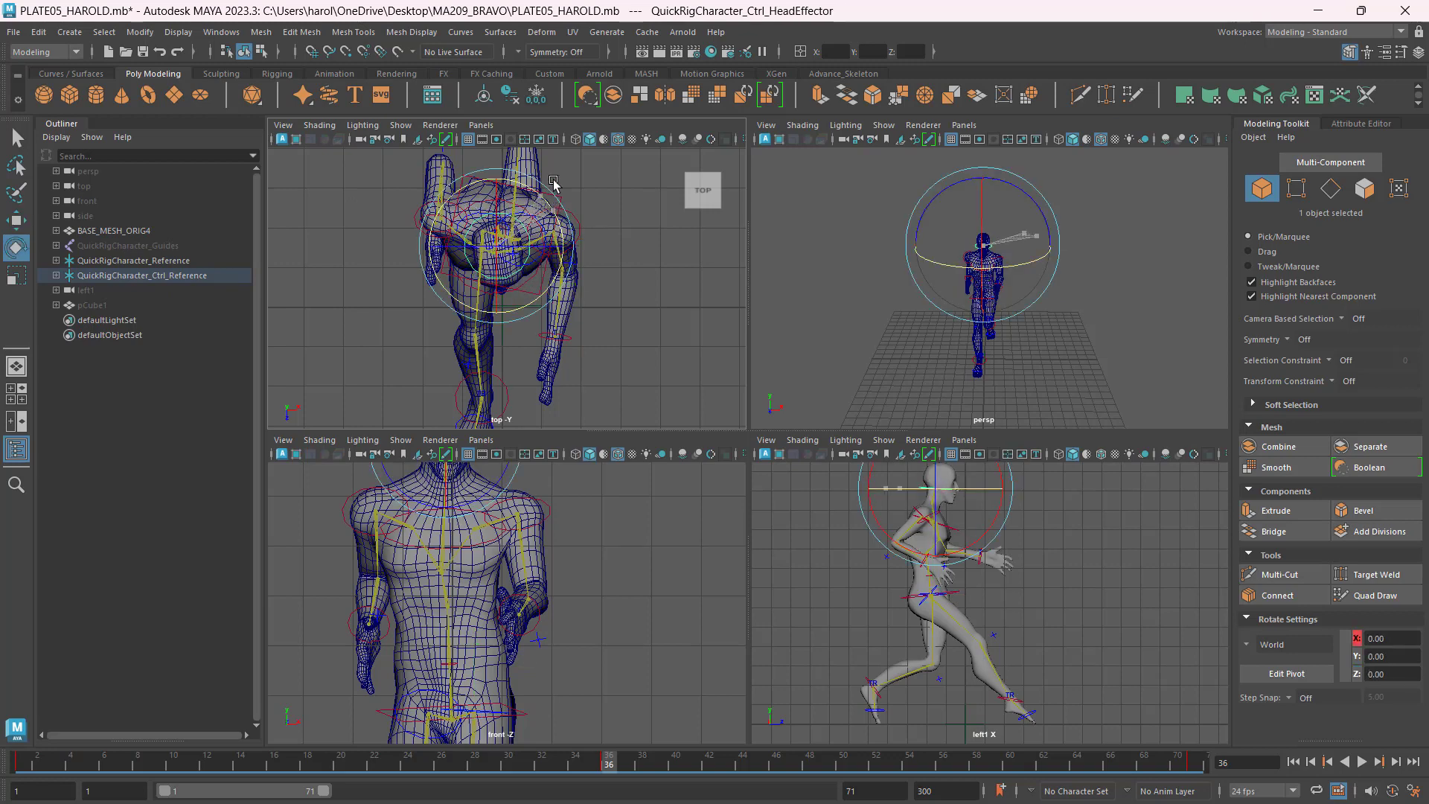
# Clear the head selection and select all the character's rig controls at frame 36.
pyautogui.click(633, 257)
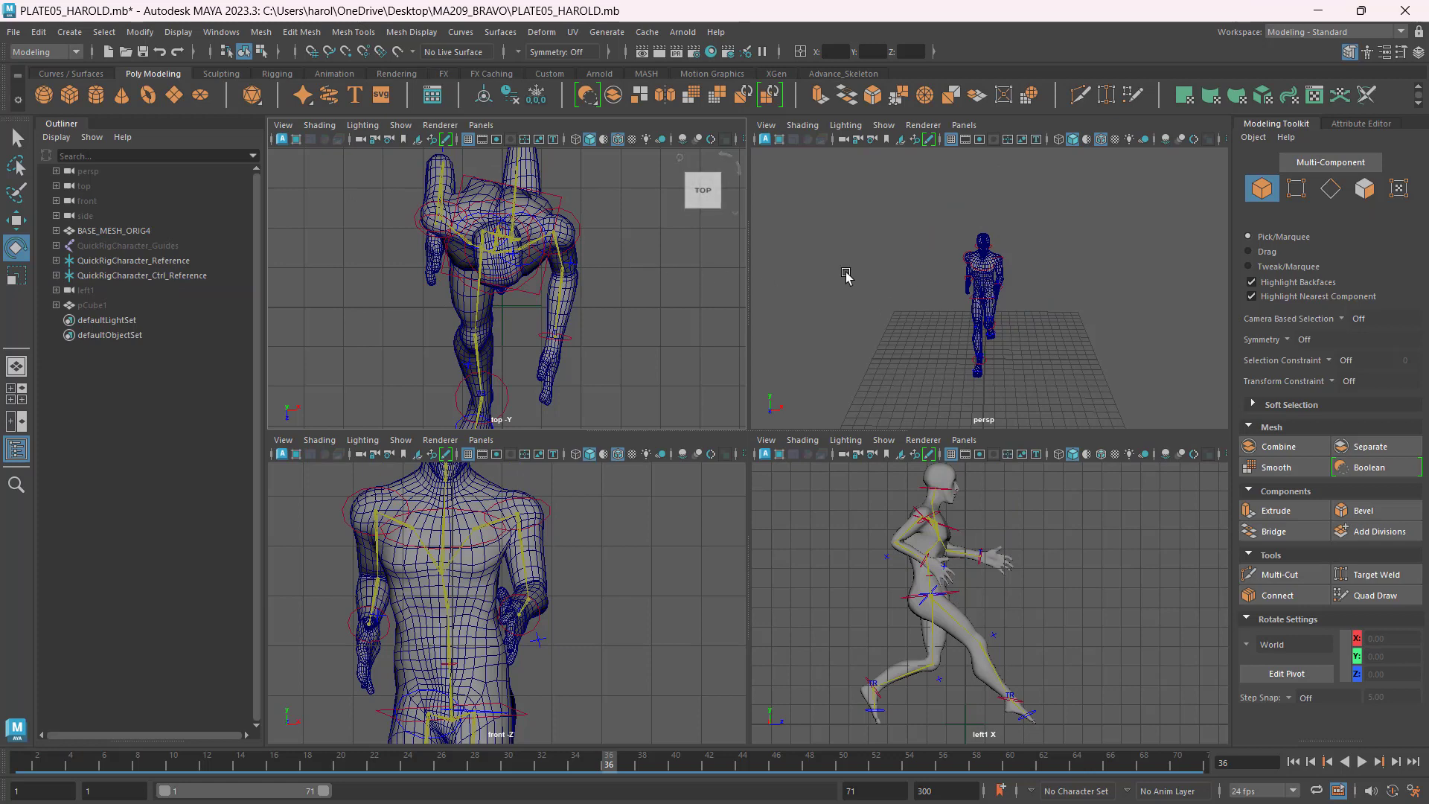
pyautogui.scroll(-3, 956, 245)
pyautogui.moveTo(953, 225); pyautogui.dragTo(1089, 390)
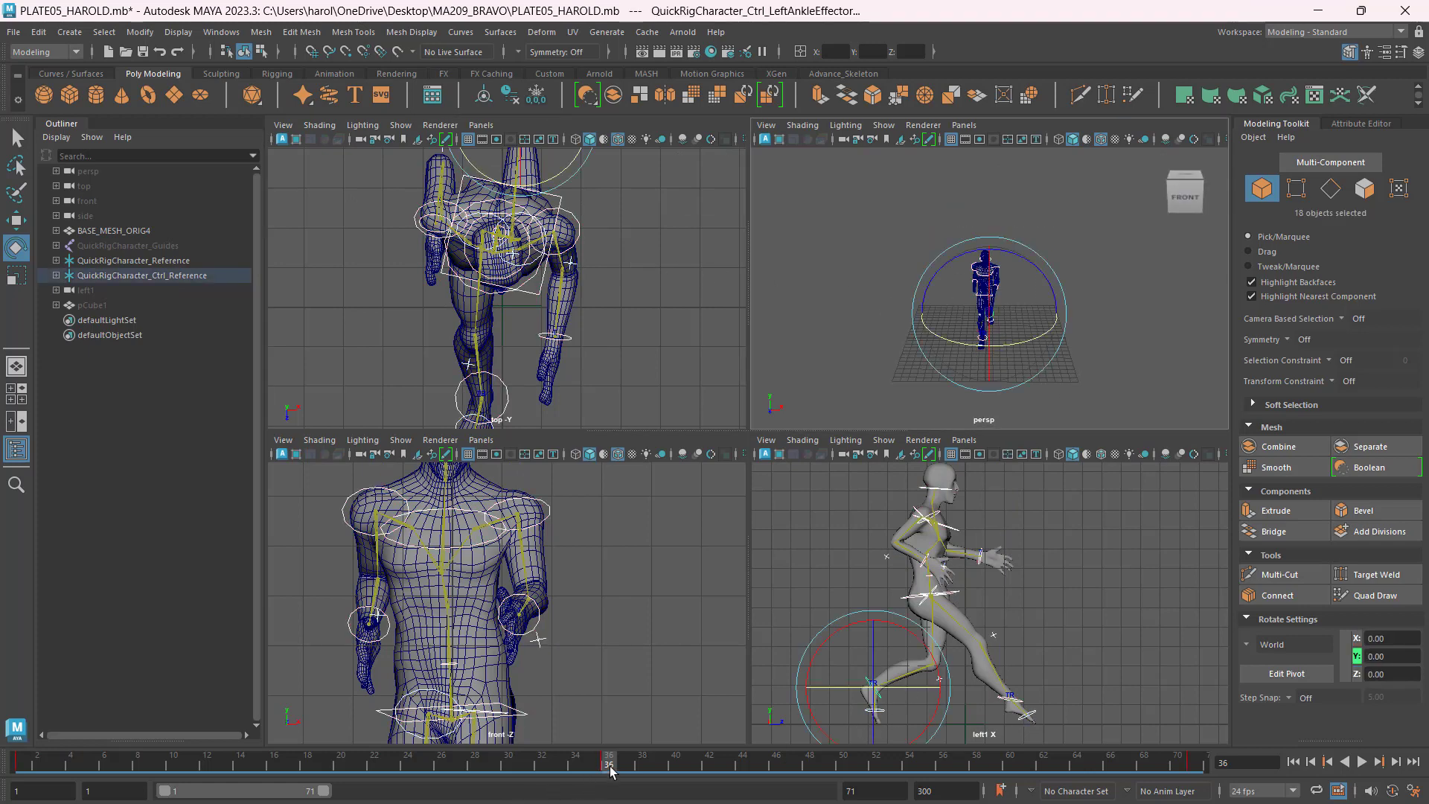
# Play the walk animation from frame 1 to review it, stop playback and save the scene.
pyautogui.hotkey('alt', 'v')
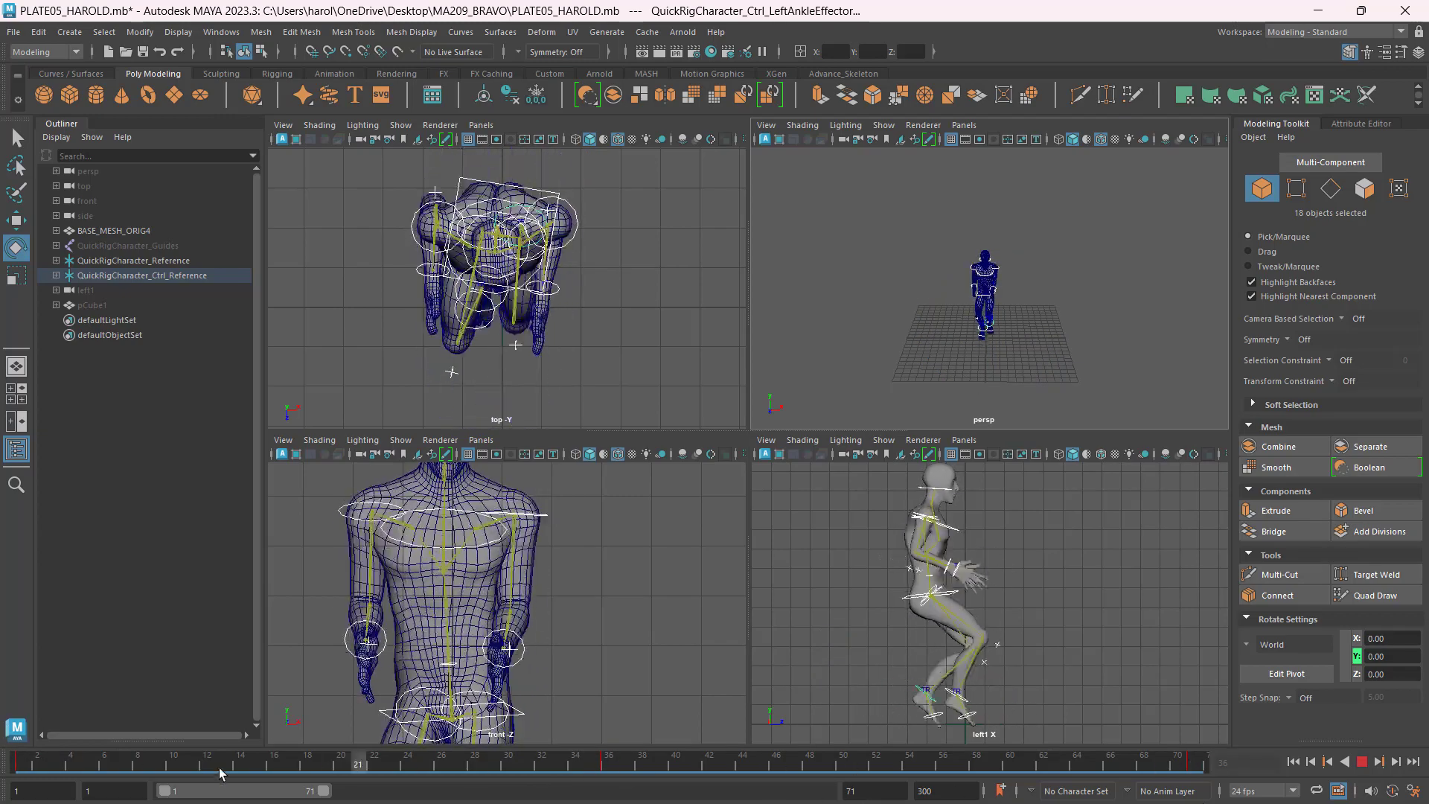
pyautogui.moveTo(148, 767); pyautogui.dragTo(1, 749)
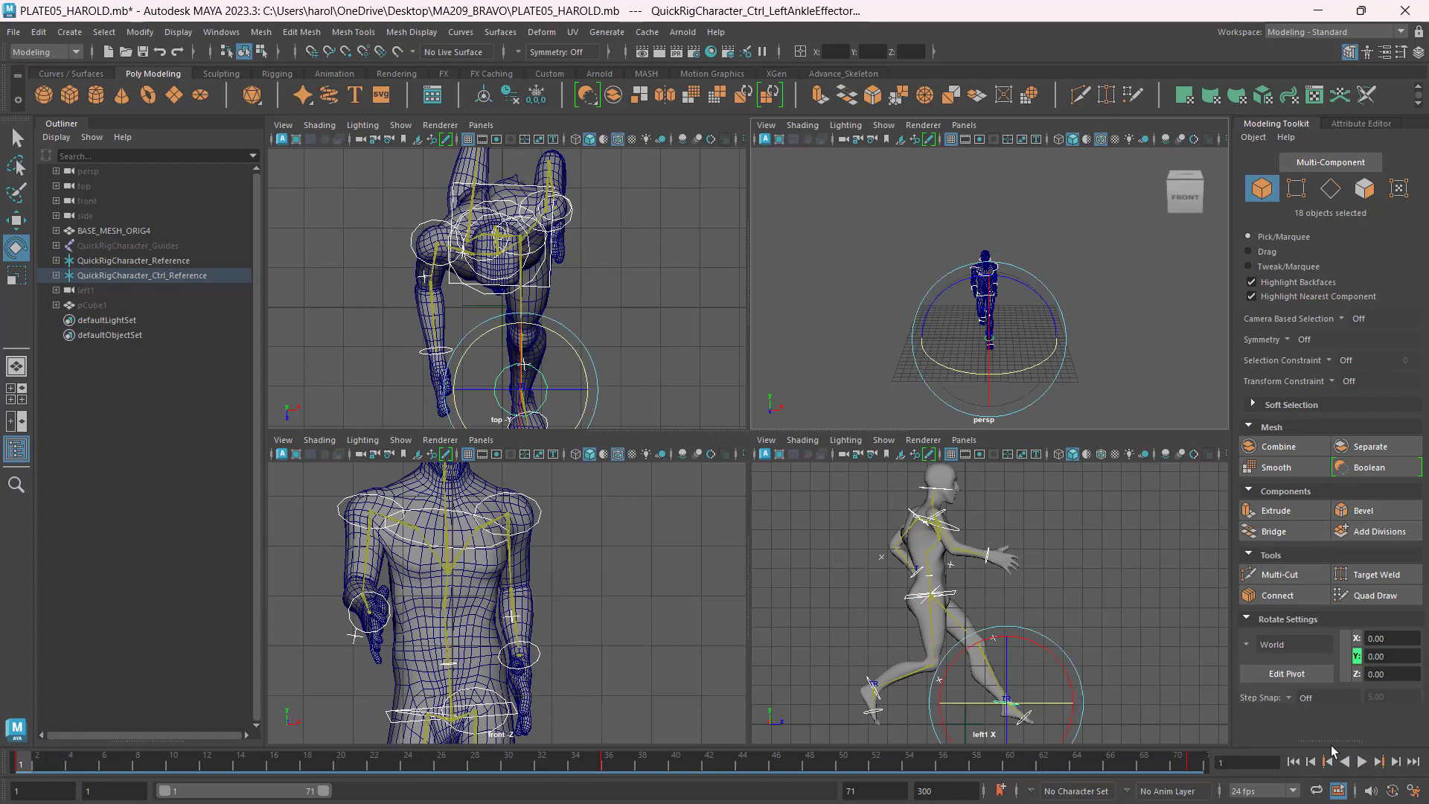
pyautogui.click(1362, 762)
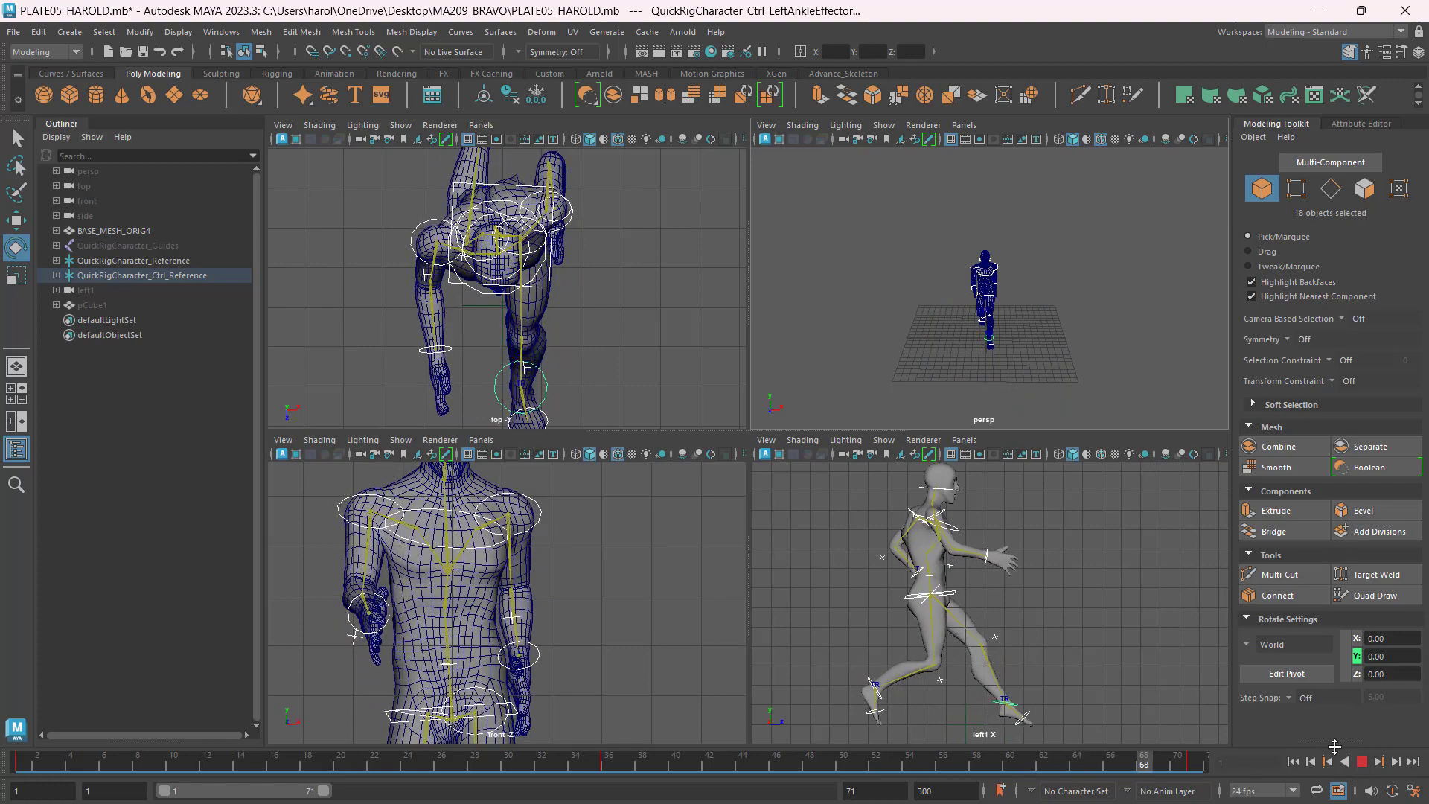
pyautogui.click(1361, 762)
pyautogui.hotkey('ctrl', 's')
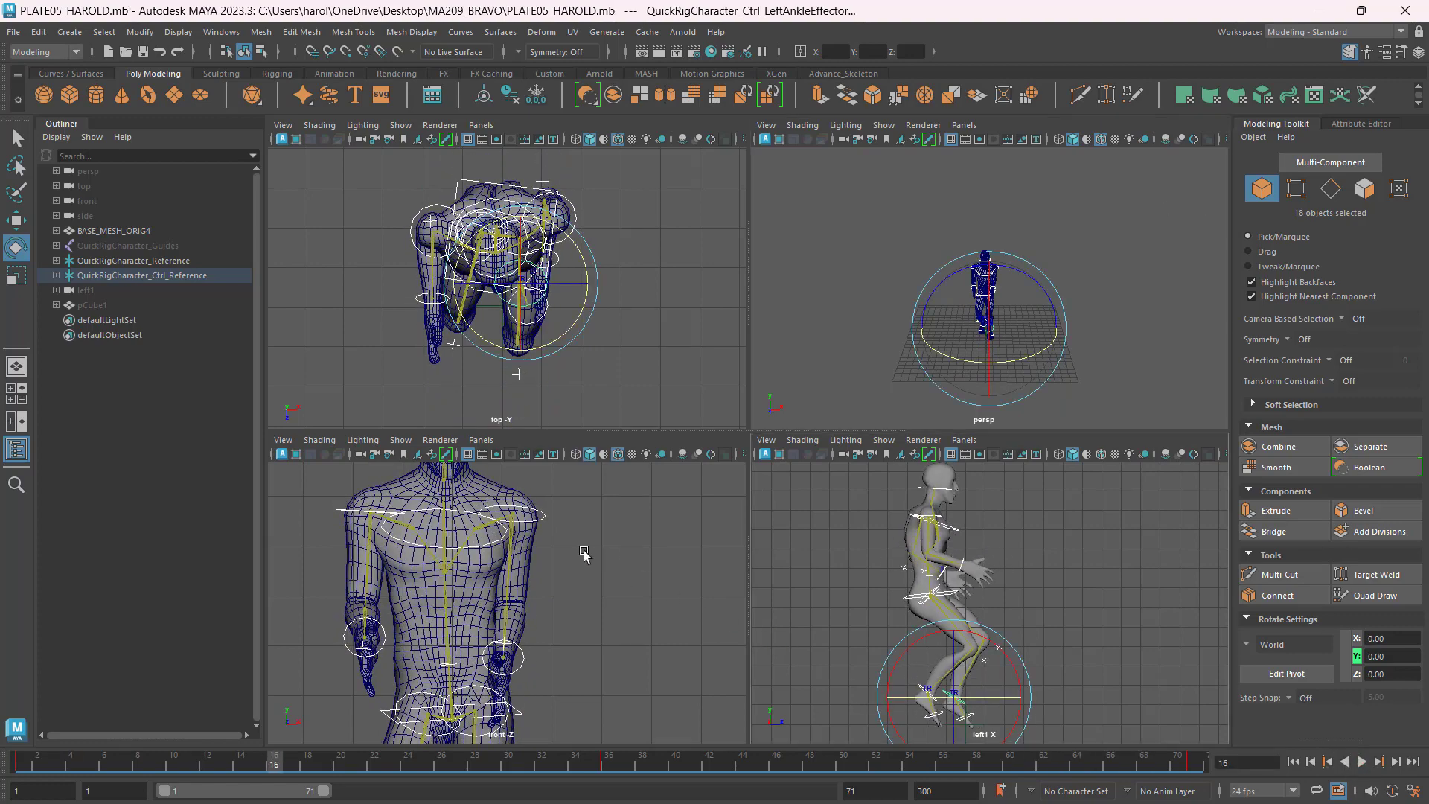
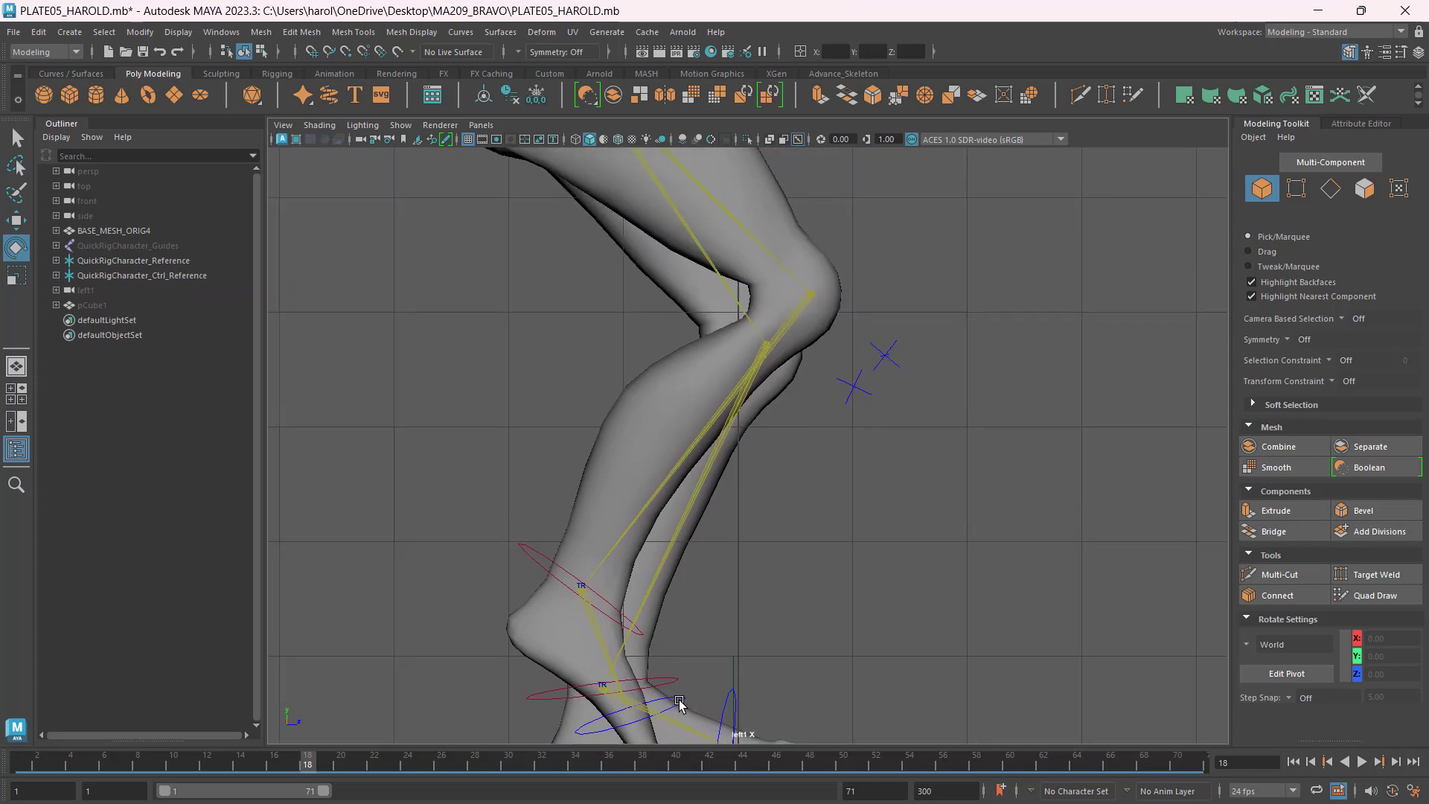
# Check the down pose in 03 SNEAK.jpg, and rotate the hips control to pitch the body forward at frame 18 in the side view.
pyautogui.hotkey('alt', 'Tab')
pyautogui.hotkey('alt', 'Tab')
pyautogui.hotkey('alt', 'Tab')
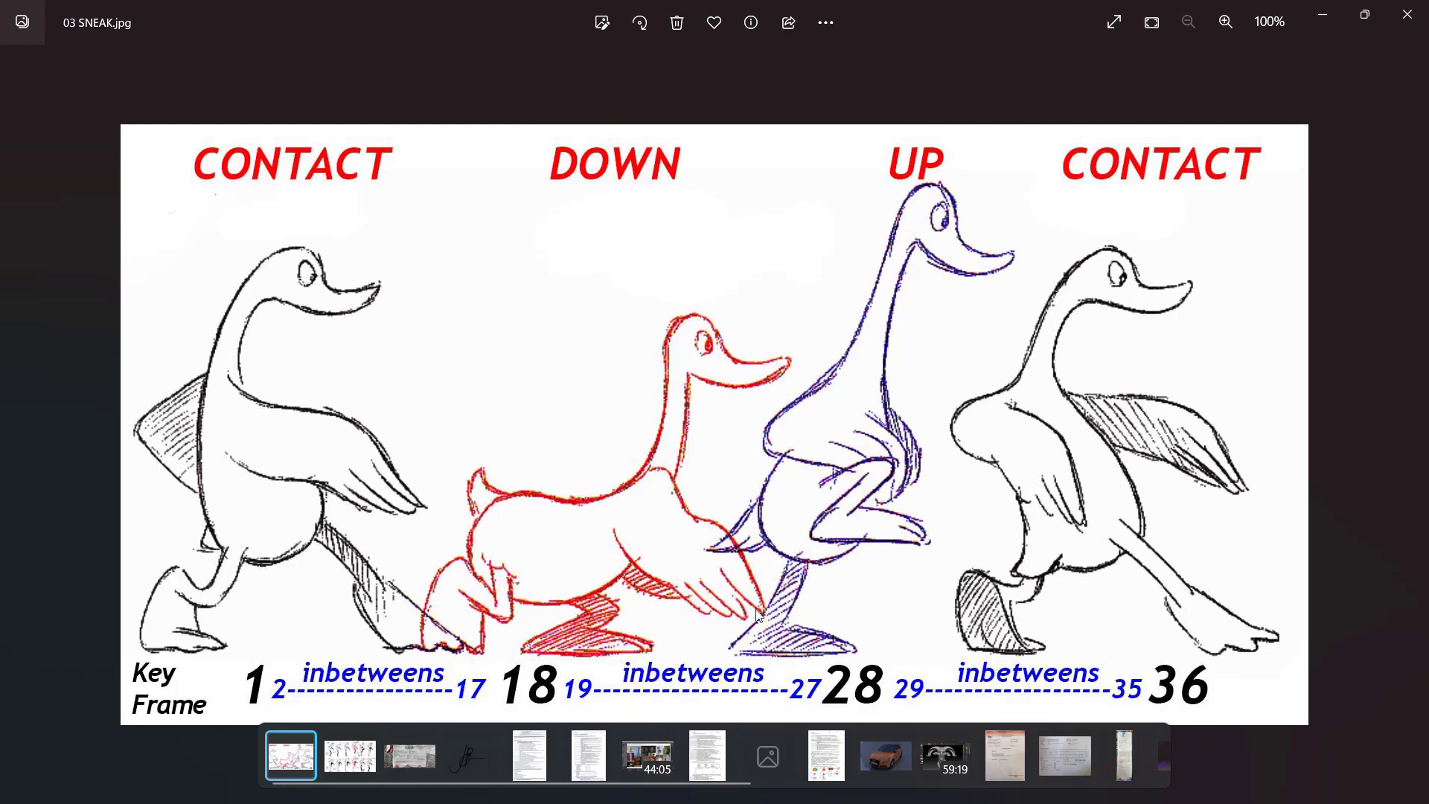
pyautogui.hotkey('alt', 'Tab')
pyautogui.hotkey('alt', 'Tab')
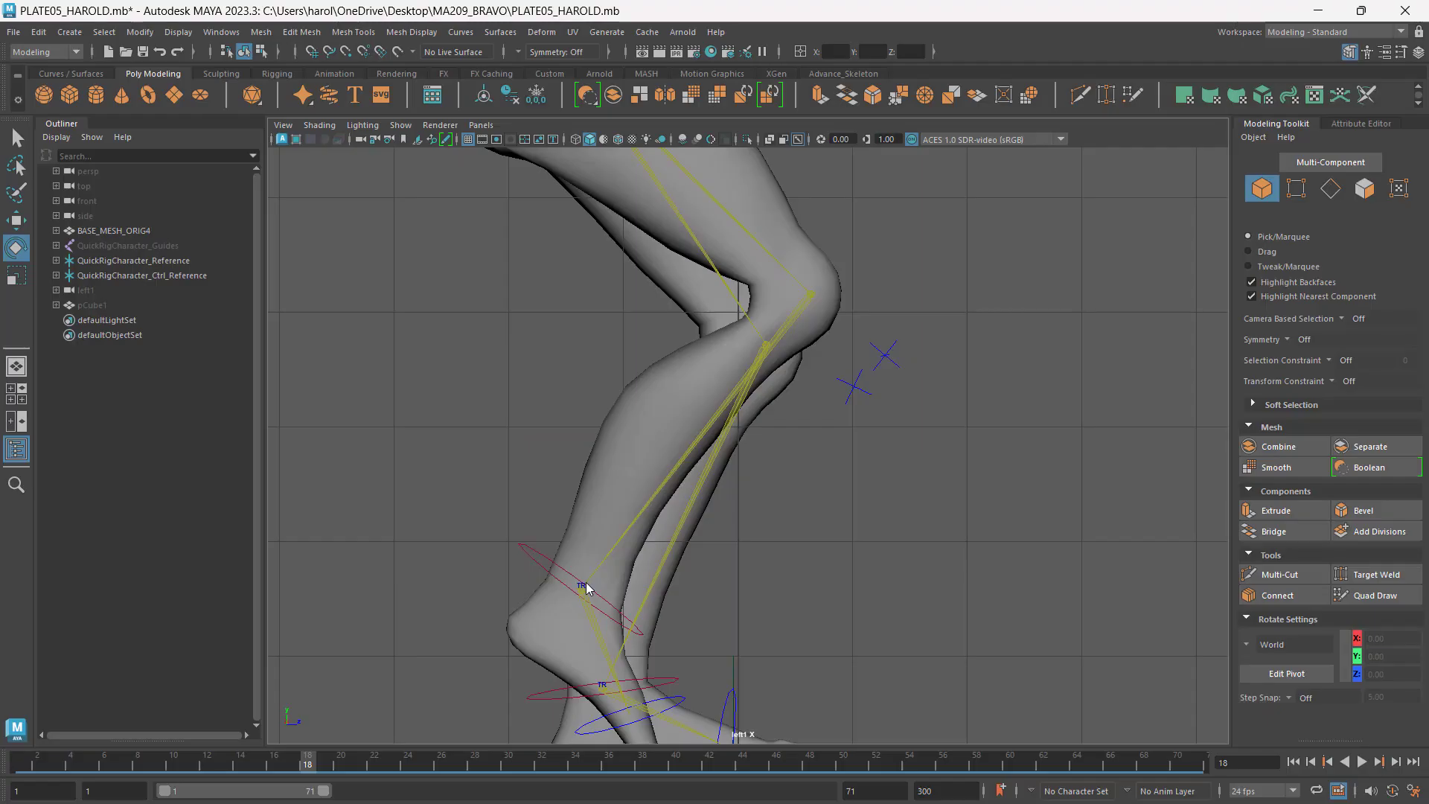
pyautogui.scroll(-1, 897, 336)
pyautogui.click(622, 287)
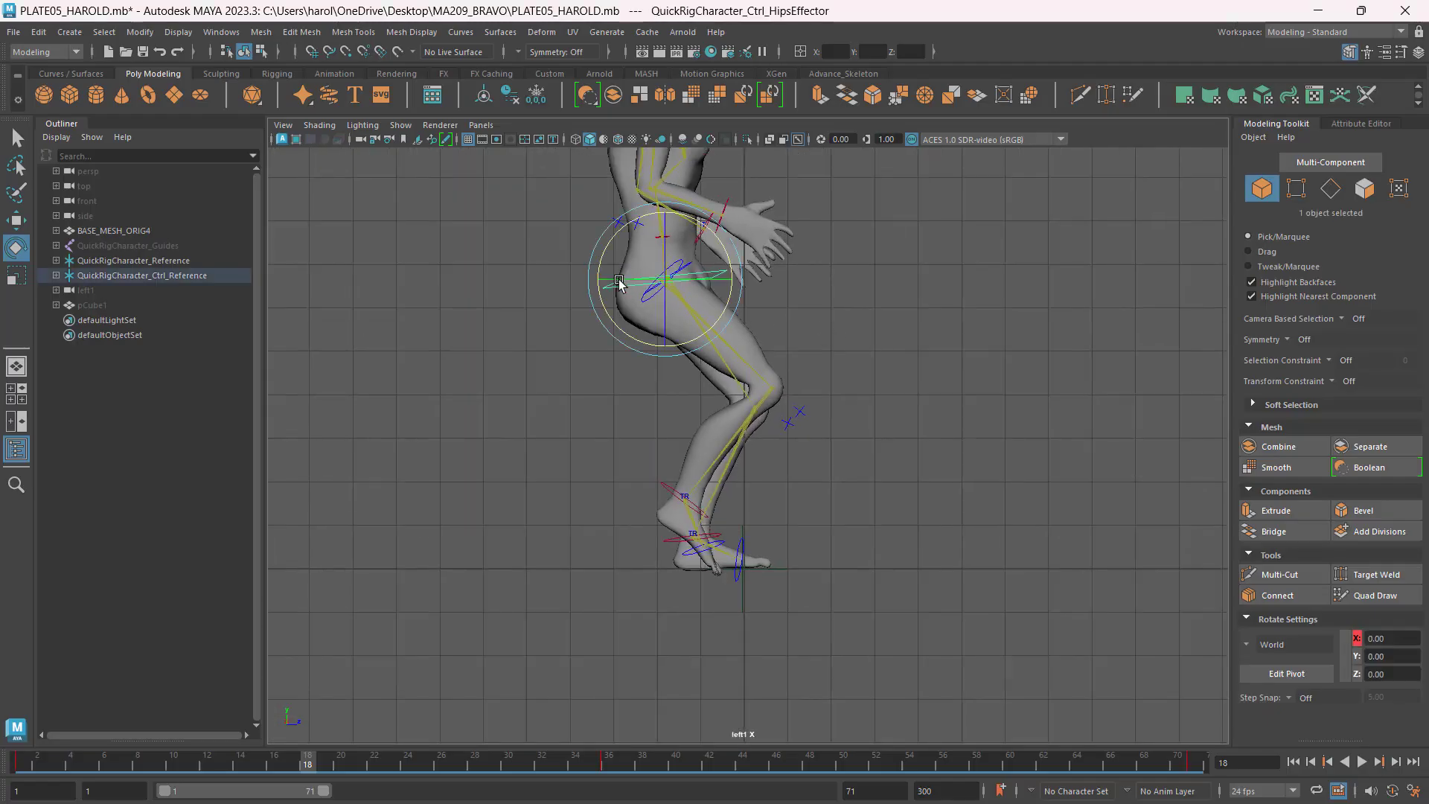
pyautogui.moveTo(701, 221); pyautogui.dragTo(739, 288)
pyautogui.keyDown('alt'); pyautogui.moveTo(840, 311); pyautogui.dragTo(799, 538, button='middle'); pyautogui.keyUp('alt')
pyautogui.press('w')
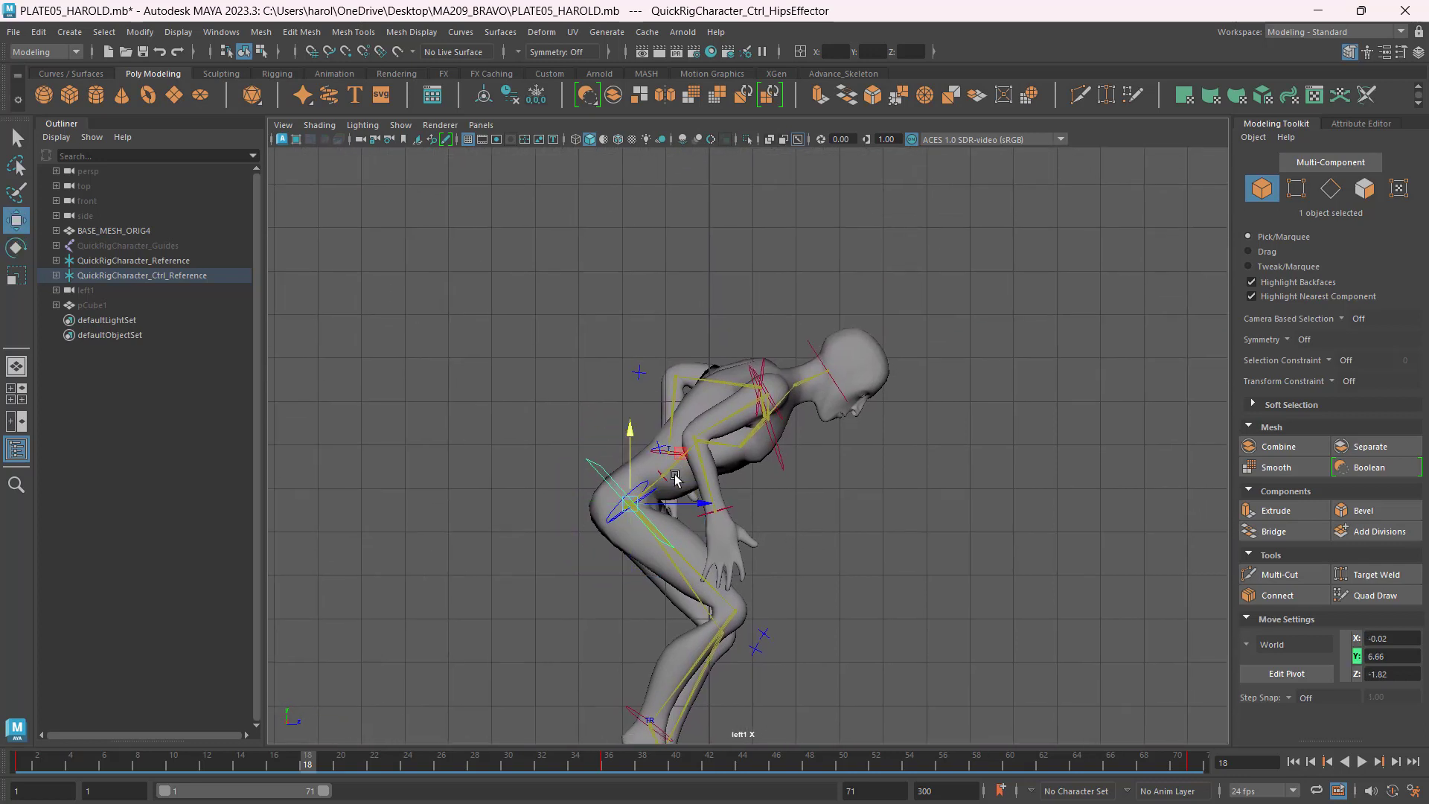
pyautogui.moveTo(637, 448)
pyautogui.mouseDown()
pyautogui.moveTo(637, 462)
pyautogui.moveTo(641, 447)
pyautogui.mouseUp()
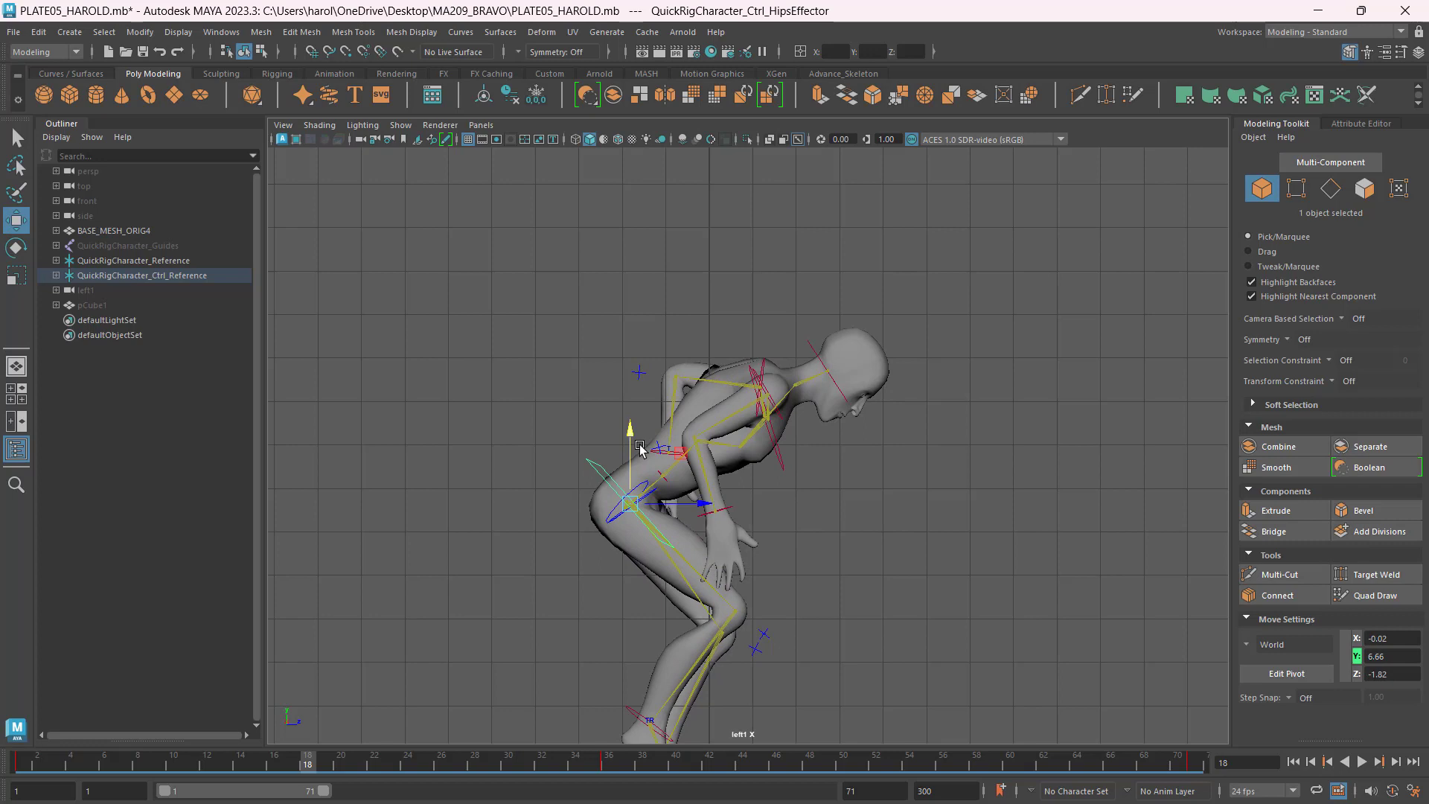
# Rotate the chest control back at frame 18 to lift the upper torso.
pyautogui.click(780, 460)
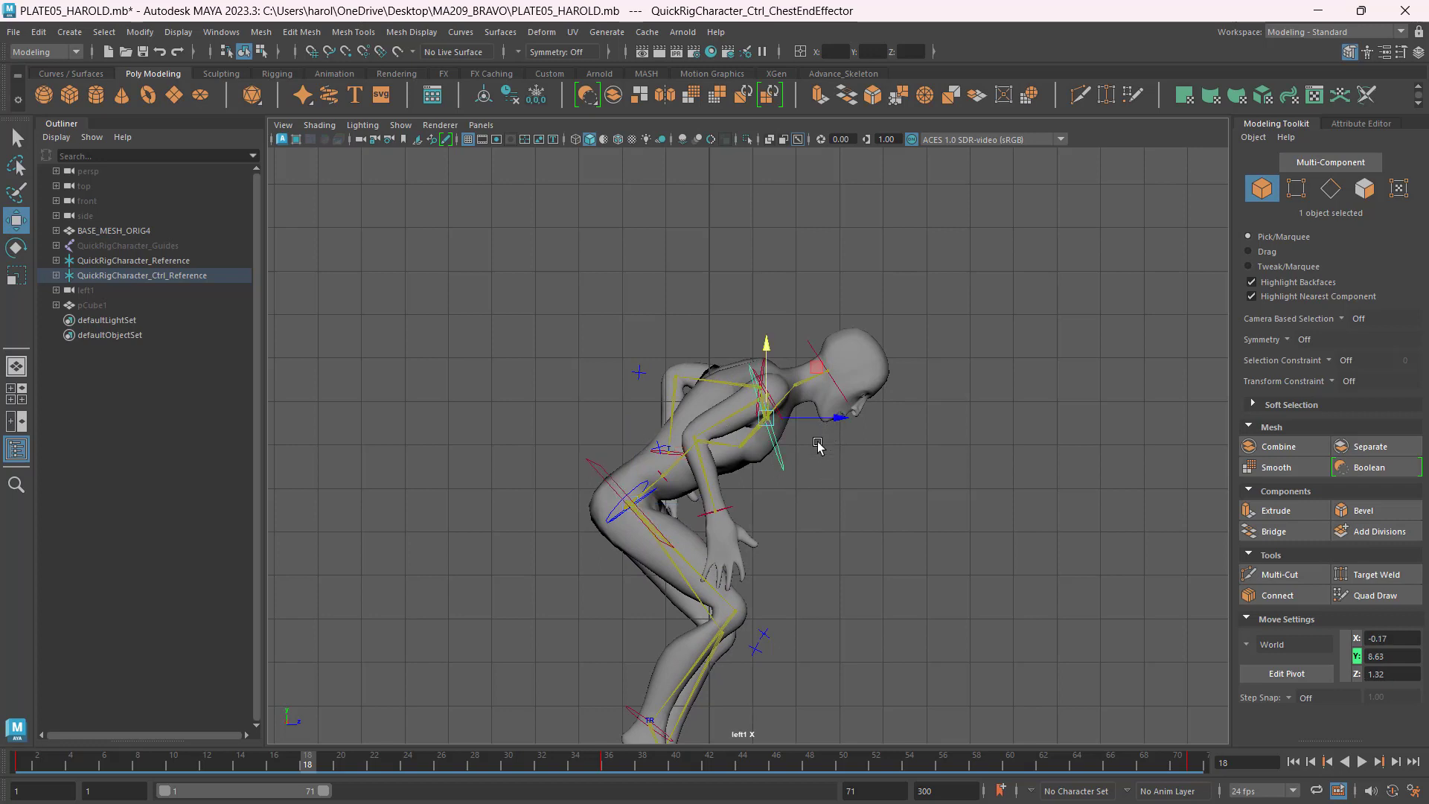
pyautogui.press('e')
pyautogui.moveTo(832, 385); pyautogui.dragTo(825, 359)
# Rotate the head control upward at frame 18 so the face looks straight ahead, and deselect it.
pyautogui.click(824, 358)
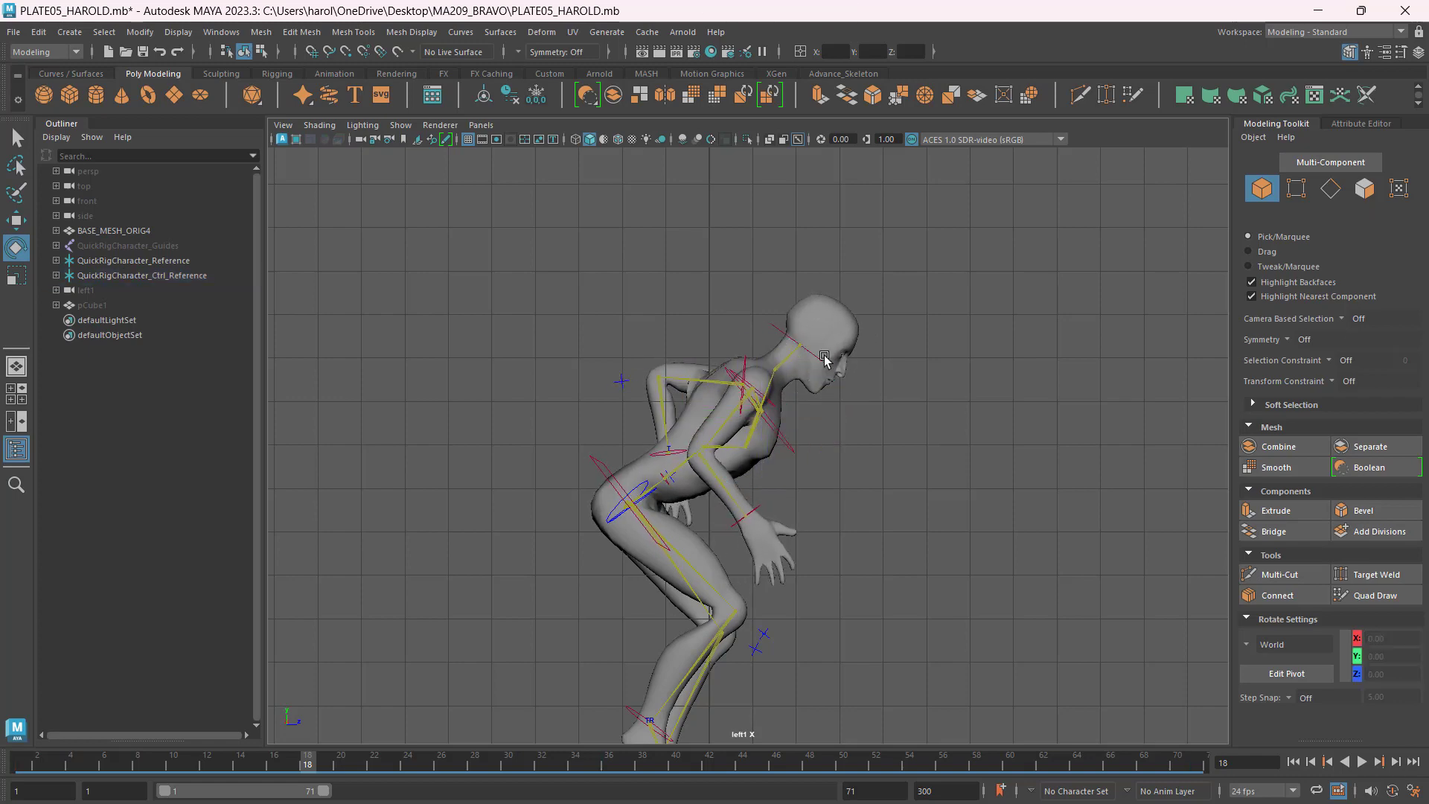
pyautogui.click(825, 359)
pyautogui.click(820, 362)
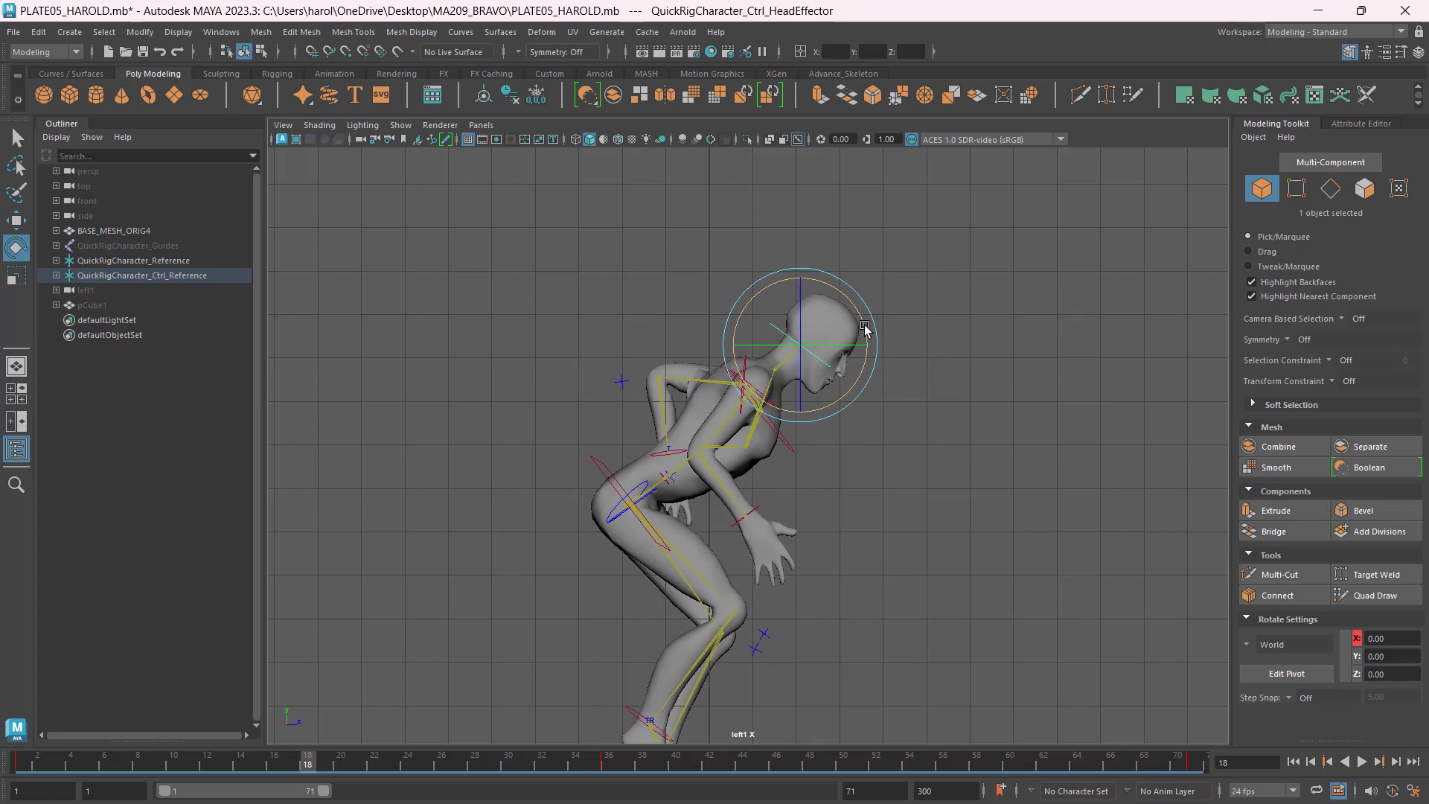
pyautogui.moveTo(865, 329); pyautogui.dragTo(842, 274)
pyautogui.click(886, 418)
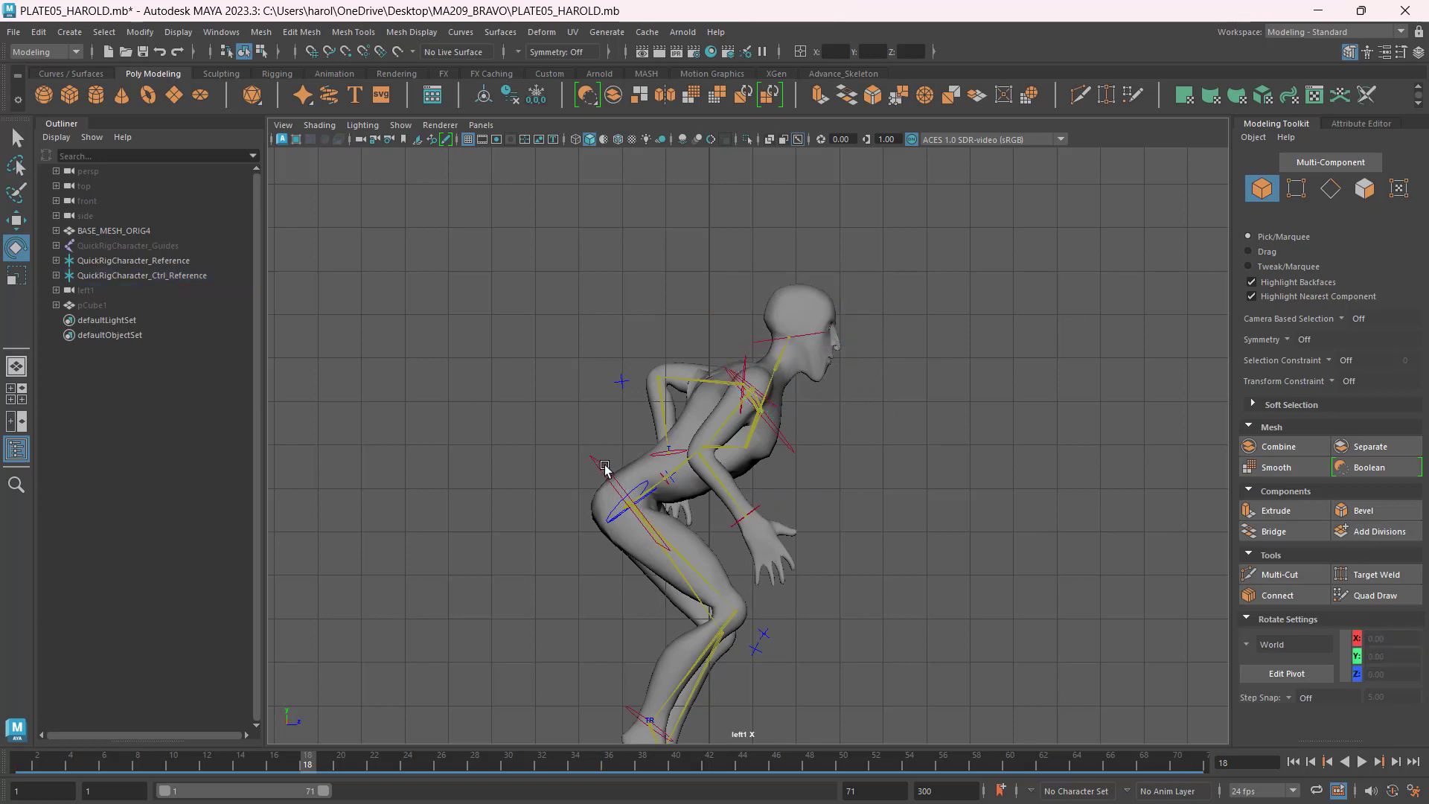
# Tilt the hips control slightly further forward at frame 18.
pyautogui.click(604, 467)
pyautogui.moveTo(651, 439); pyautogui.dragTo(659, 445)
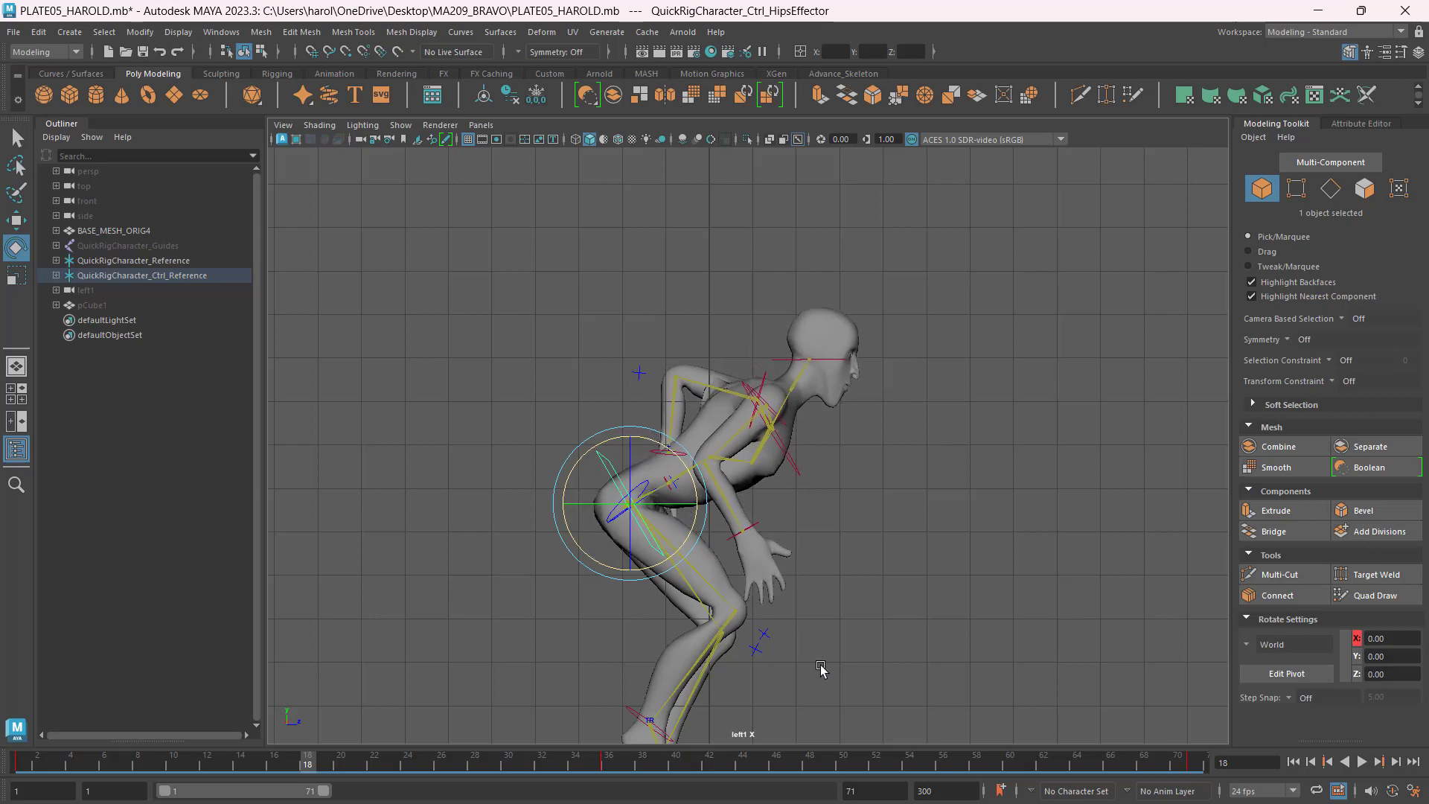
pyautogui.keyDown('alt'); pyautogui.moveTo(821, 670); pyautogui.dragTo(906, 541, button='middle'); pyautogui.keyUp('alt')
# Check the trailing leg in 03 SNEAK.jpg, and move the right ankle control back to about Y 1.67, Z -5.38 at frame 18.
pyautogui.hotkey('alt', 'Tab')
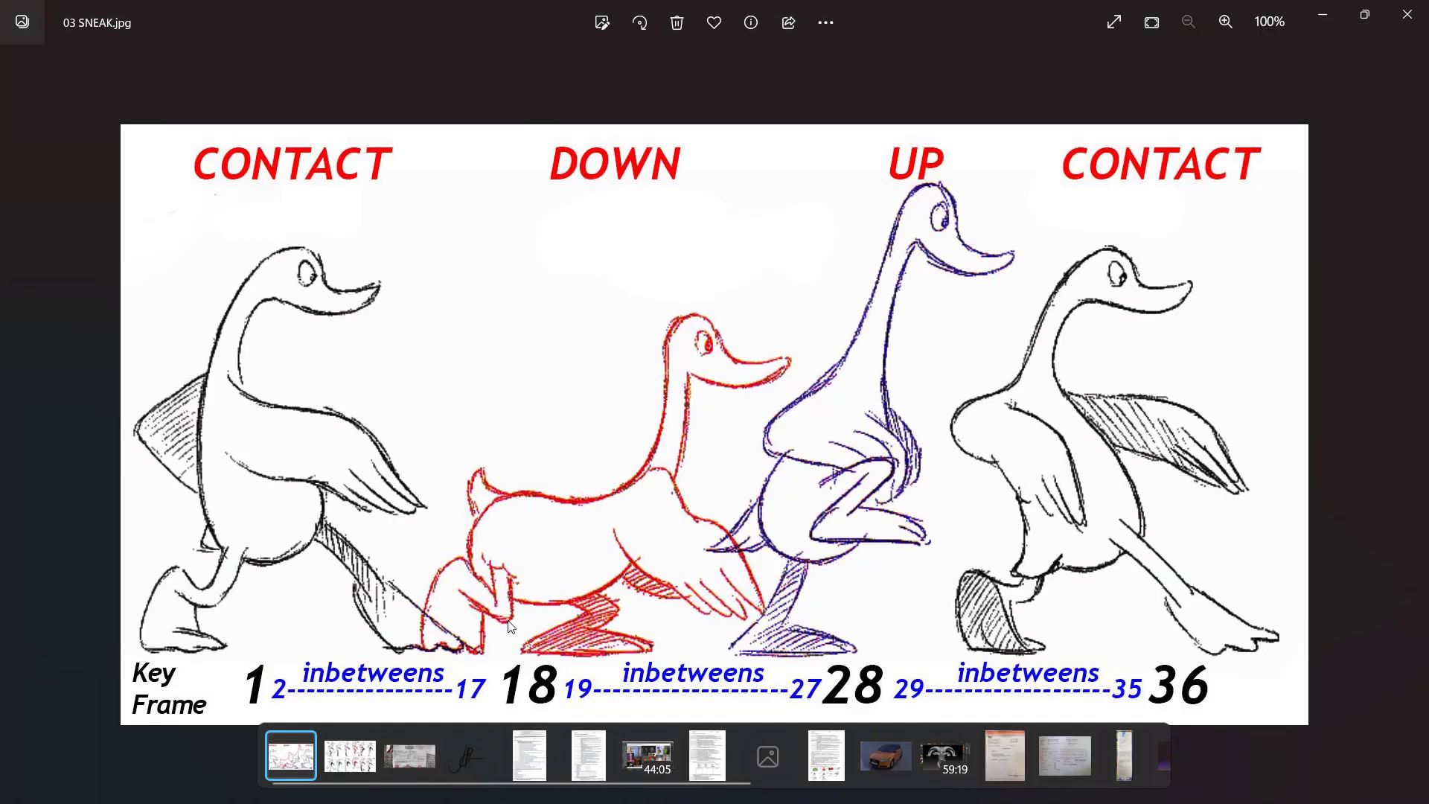
pyautogui.hotkey('alt', 'Tab')
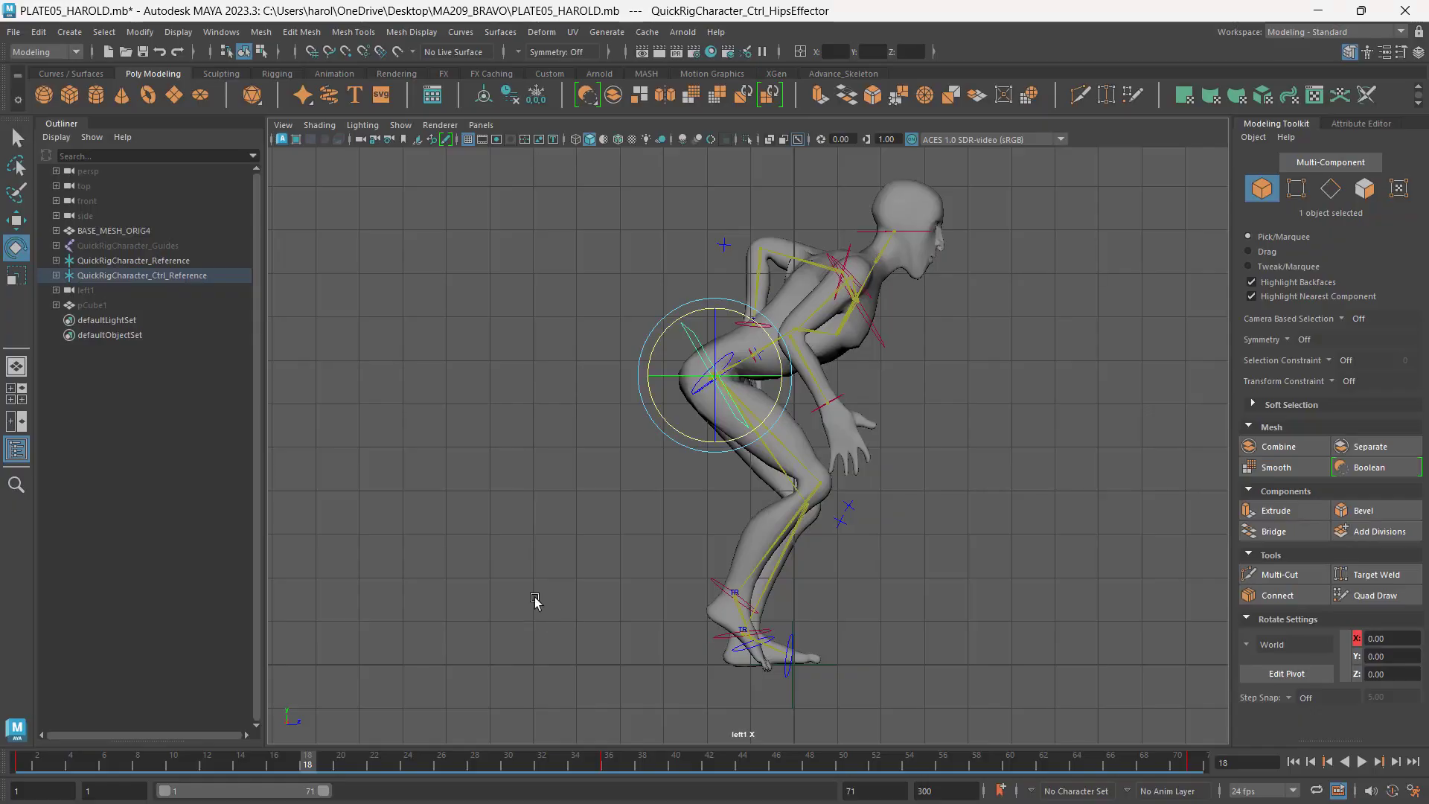
pyautogui.click(732, 592)
pyautogui.press('w')
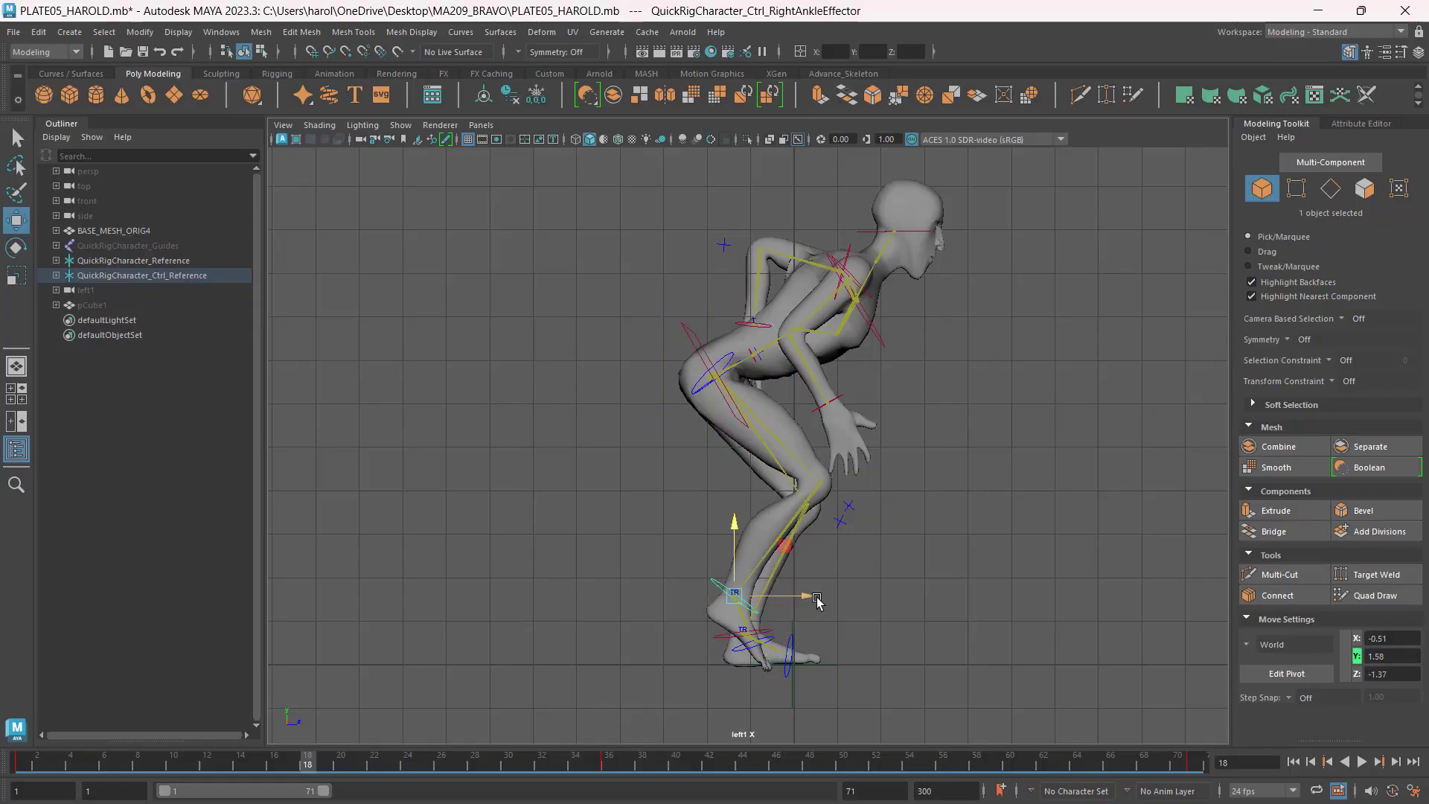
pyautogui.moveTo(799, 595); pyautogui.dragTo(633, 579)
pyautogui.moveTo(560, 549); pyautogui.dragTo(561, 546)
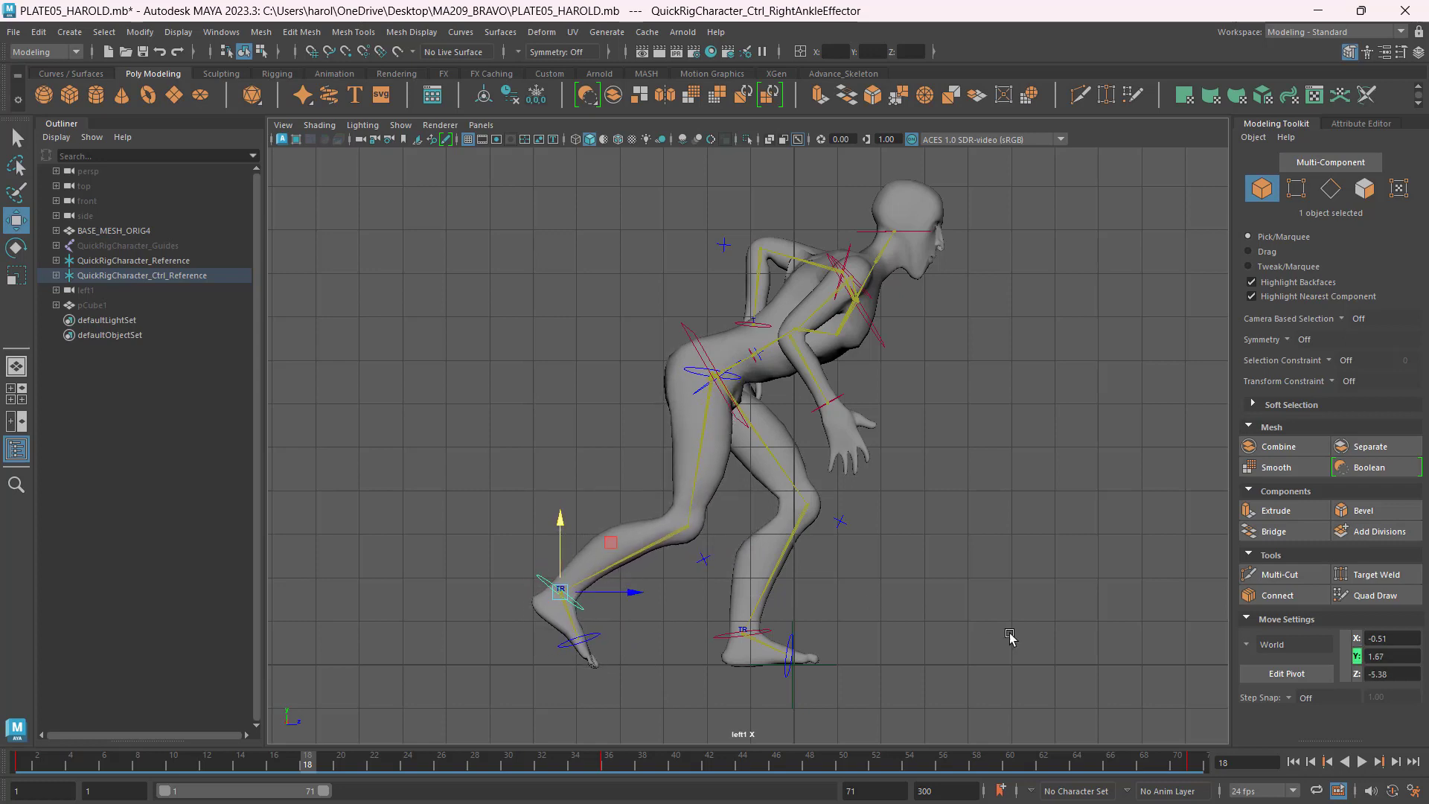
# Rotate the right ankle control to adjust the angle of the trailing foot at frame 18, and deselect it.
pyautogui.press('e')
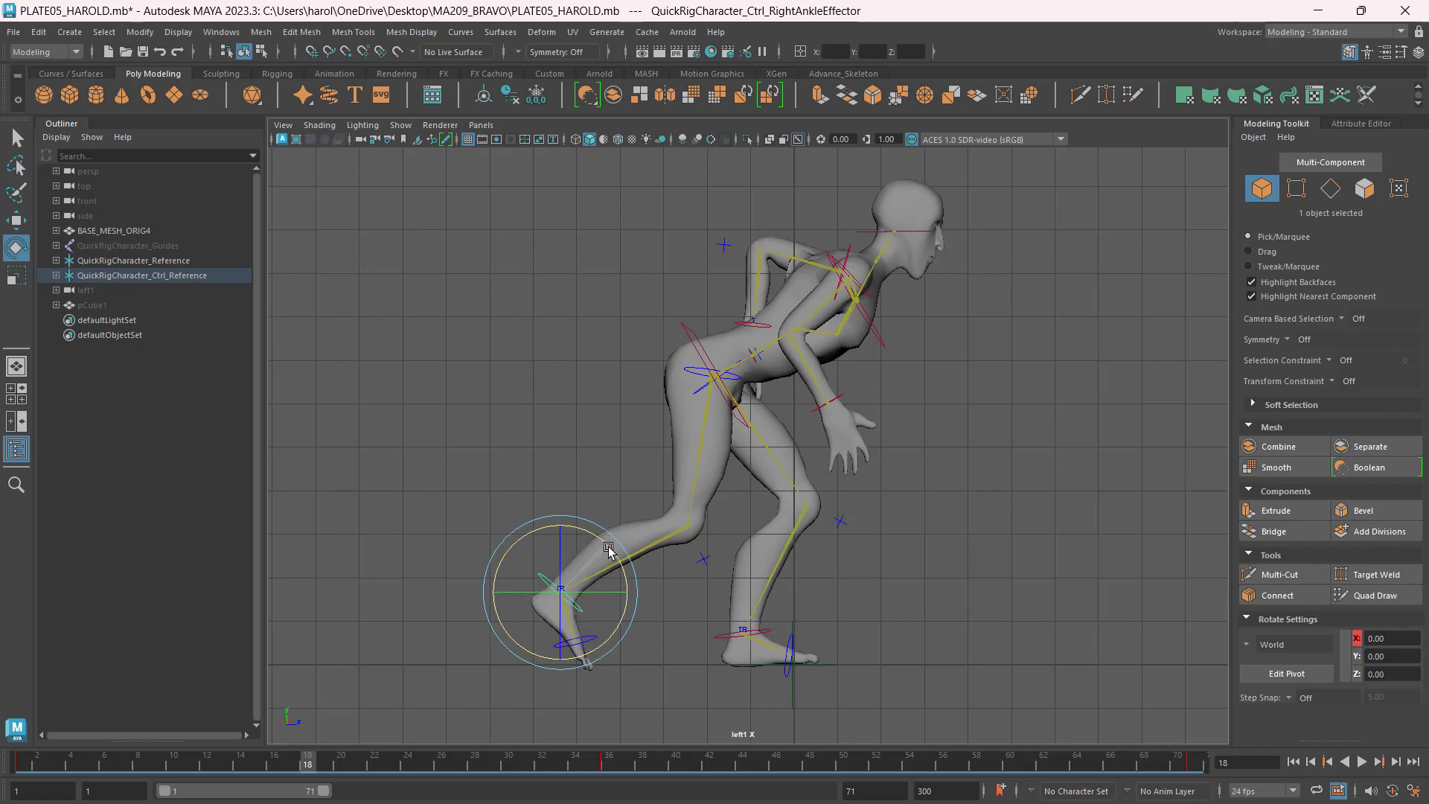
pyautogui.moveTo(608, 538)
pyautogui.mouseDown()
pyautogui.moveTo(606, 511)
pyautogui.moveTo(611, 533)
pyautogui.mouseUp()
pyautogui.click(1060, 572)
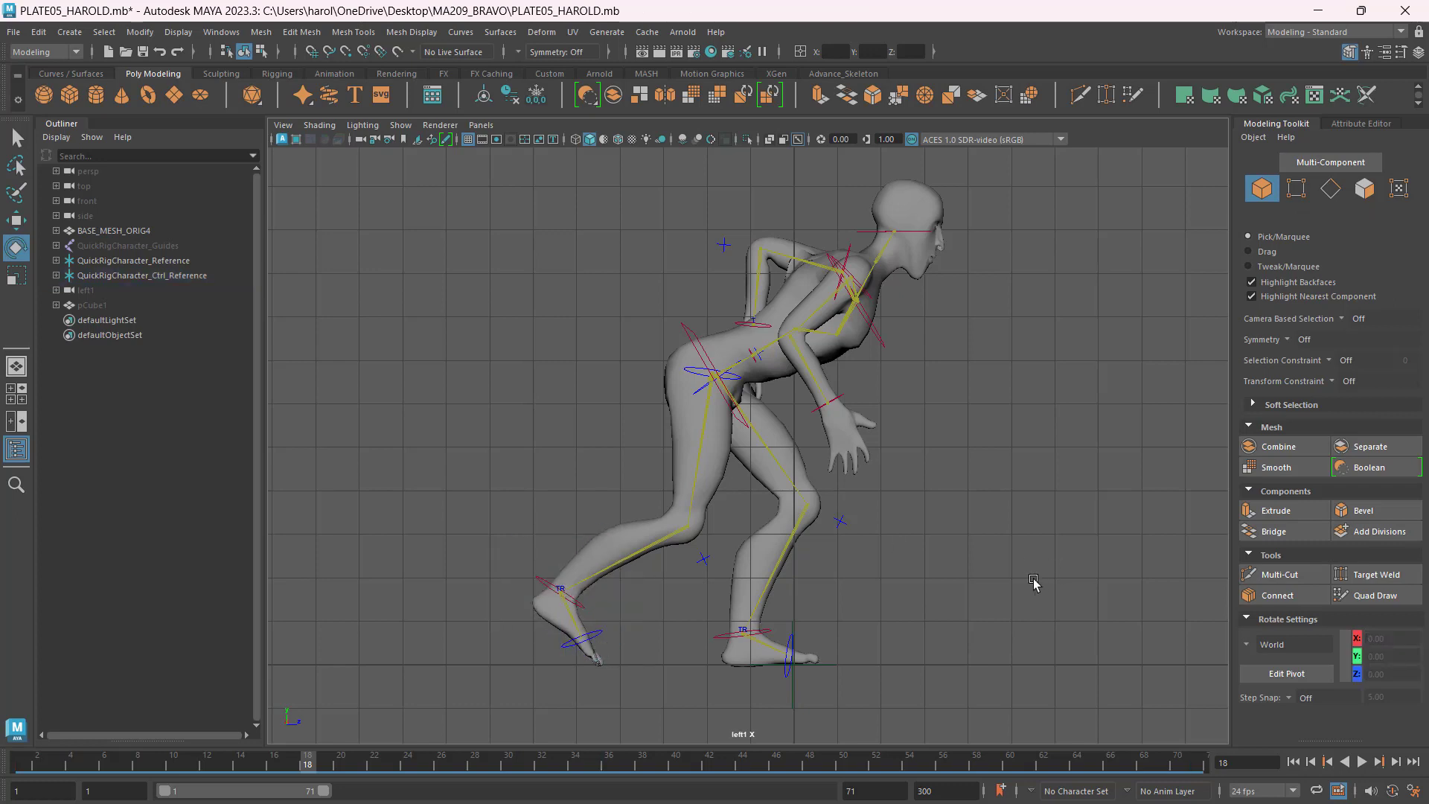
# Check the arms in 03 SNEAK.jpg, lower the left wrist control to Y 6.81 and bring it forward beside the right wrist at frame 18.
pyautogui.hotkey('alt', 'Tab')
pyautogui.hotkey('alt', 'Tab')
pyautogui.hotkey('alt', 'Tab')
pyautogui.hotkey('alt', 'Tab')
pyautogui.click(745, 322)
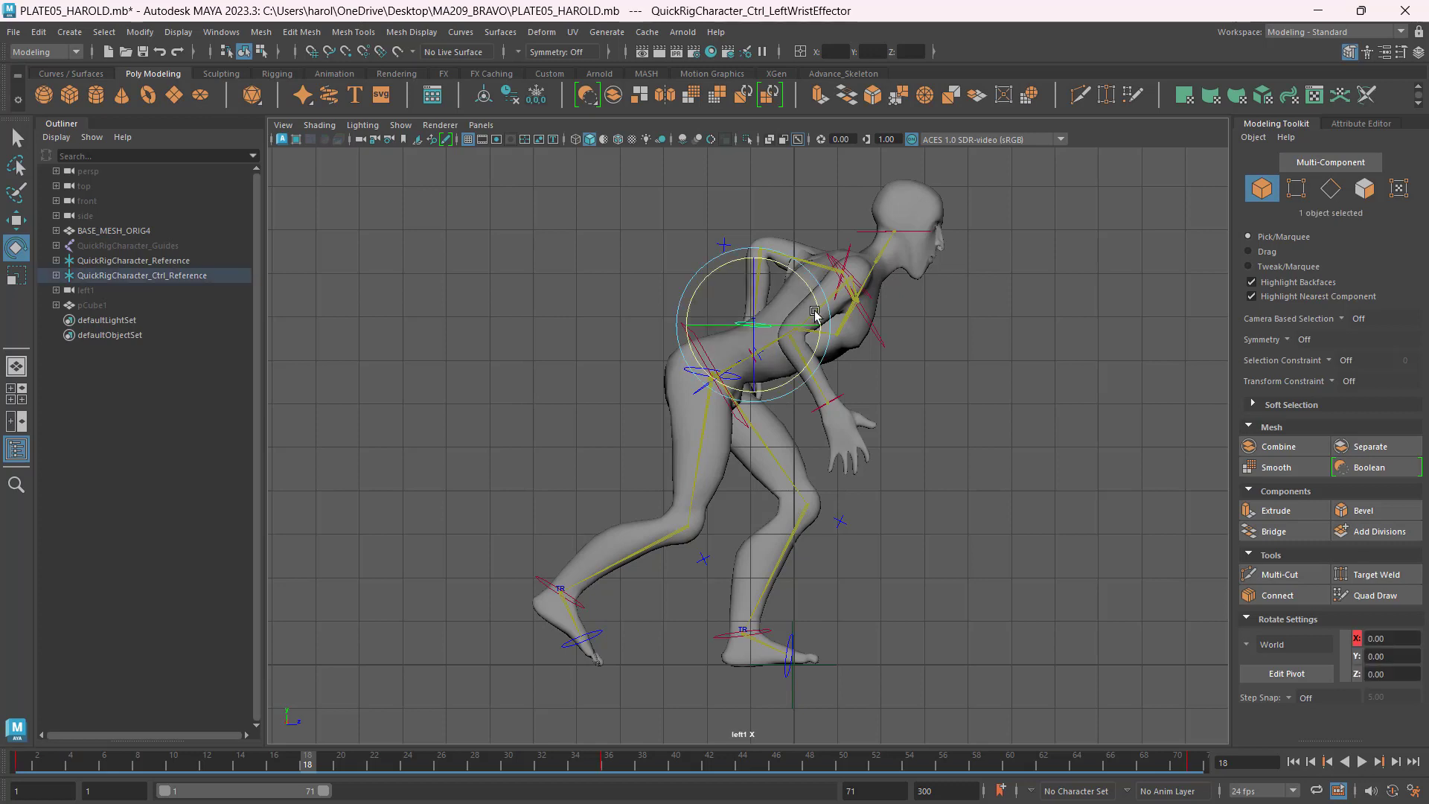
pyautogui.press('w')
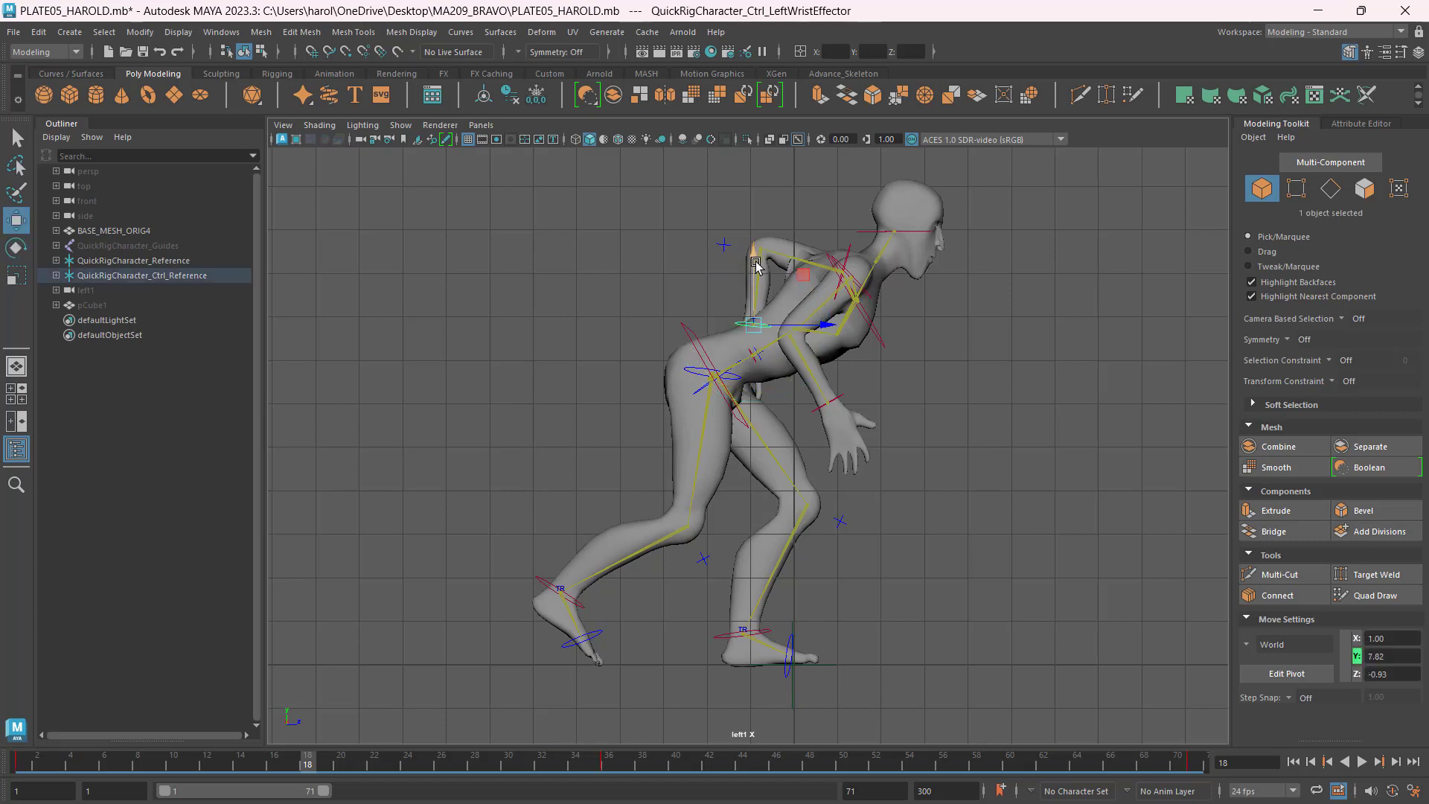
pyautogui.moveTo(755, 267); pyautogui.dragTo(767, 312)
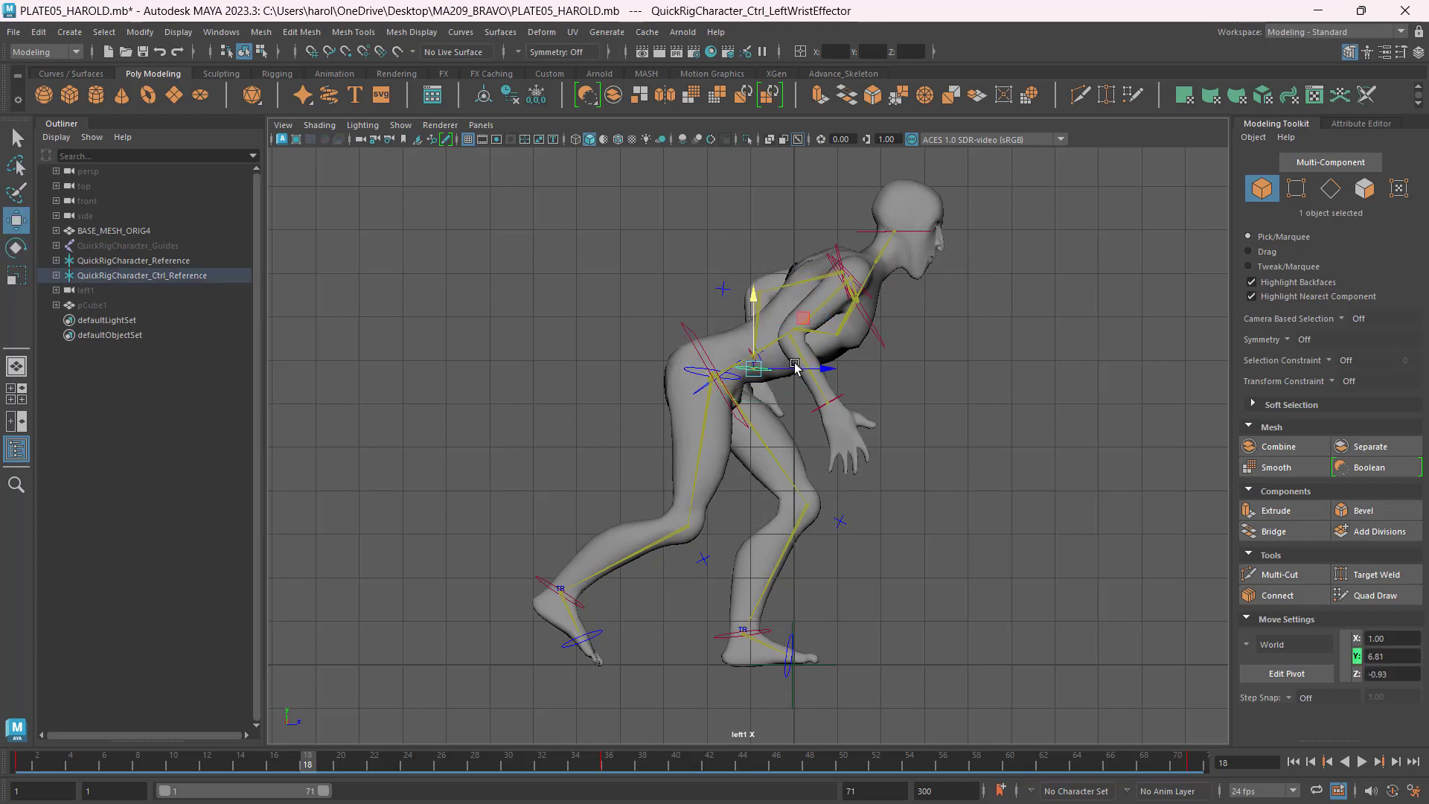
pyautogui.moveTo(800, 370); pyautogui.dragTo(867, 346)
# Compare the arms with 03 SNEAK.jpg, and move both wrist controls slightly forward and up at frame 18.
pyautogui.hotkey('alt', 'Tab')
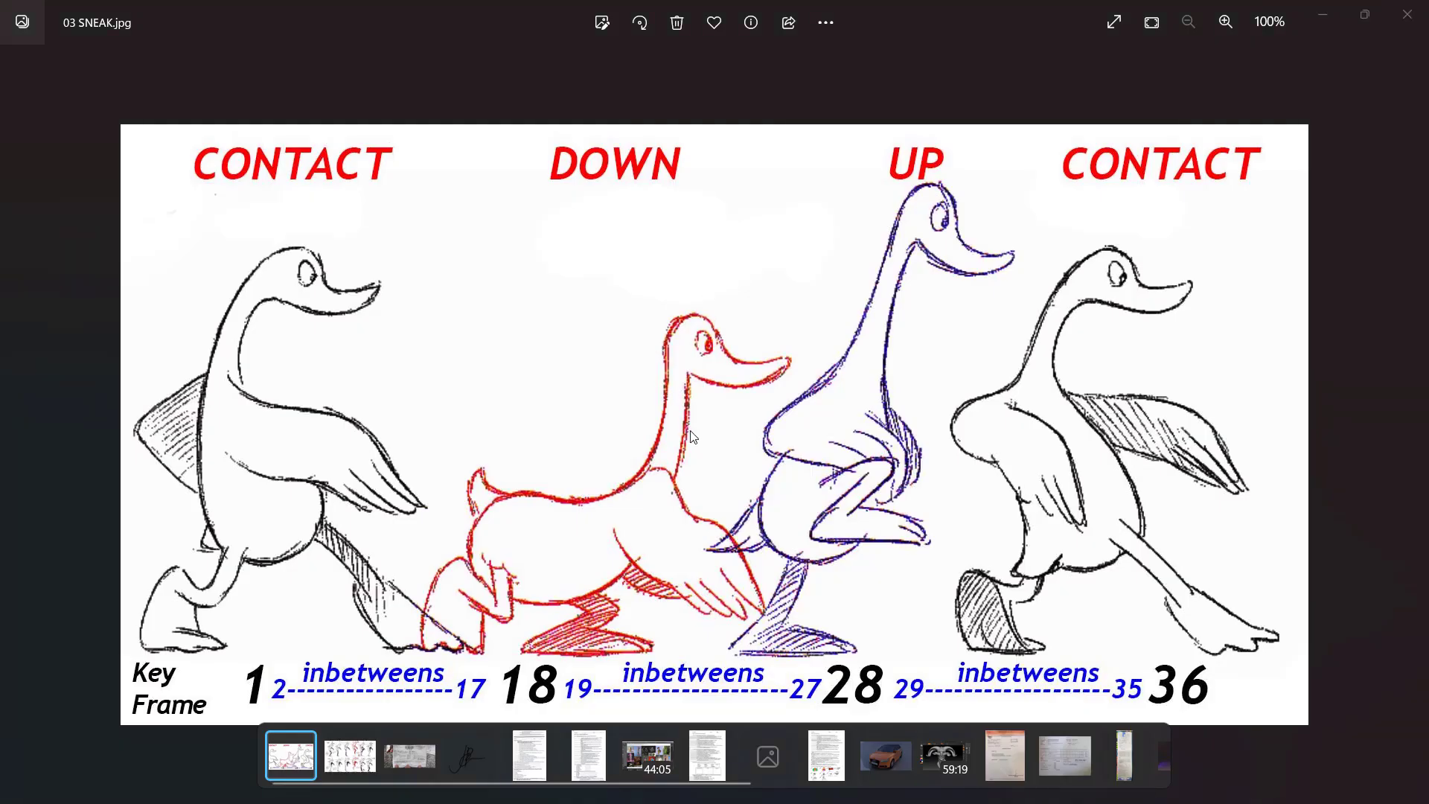
pyautogui.hotkey('alt', 'Tab')
pyautogui.click(933, 435)
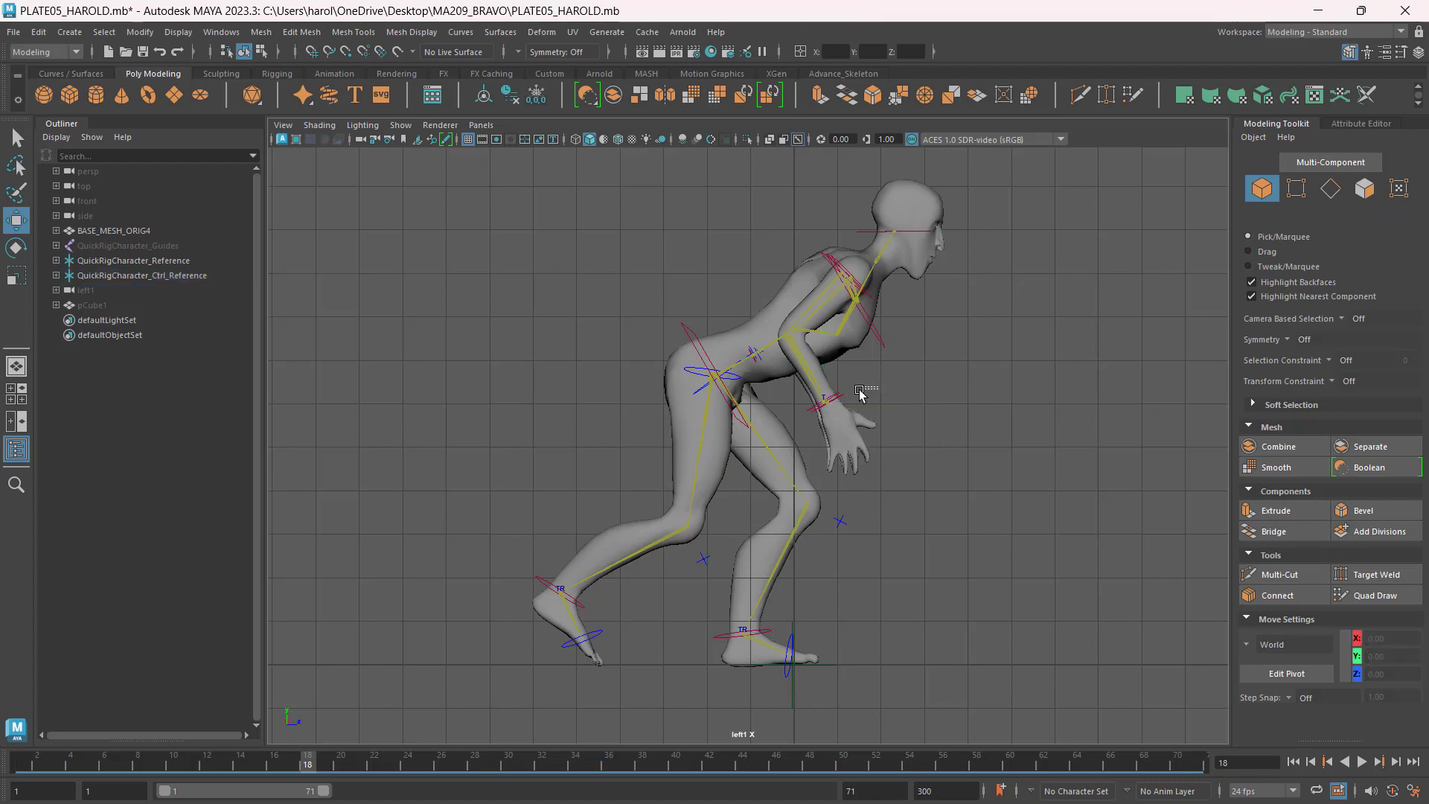
pyautogui.moveTo(878, 384); pyautogui.dragTo(896, 335)
pyautogui.click(981, 415)
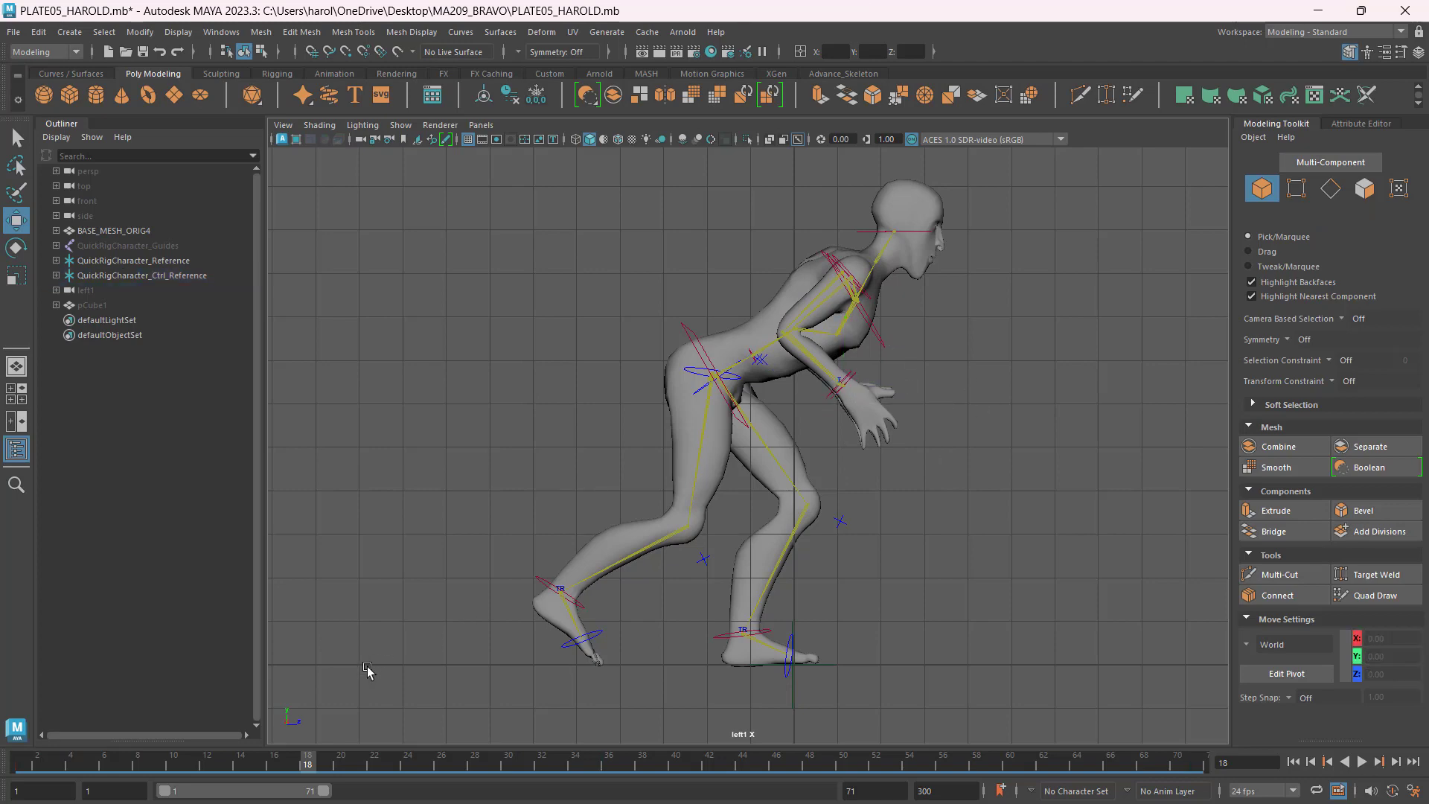
# Compare the crouch with 03 SNEAK.jpg from the four-view layout, and select all the rig controls to key the down pose at frame 18.
pyautogui.scroll(-1, 592, 319)
pyautogui.press('space')
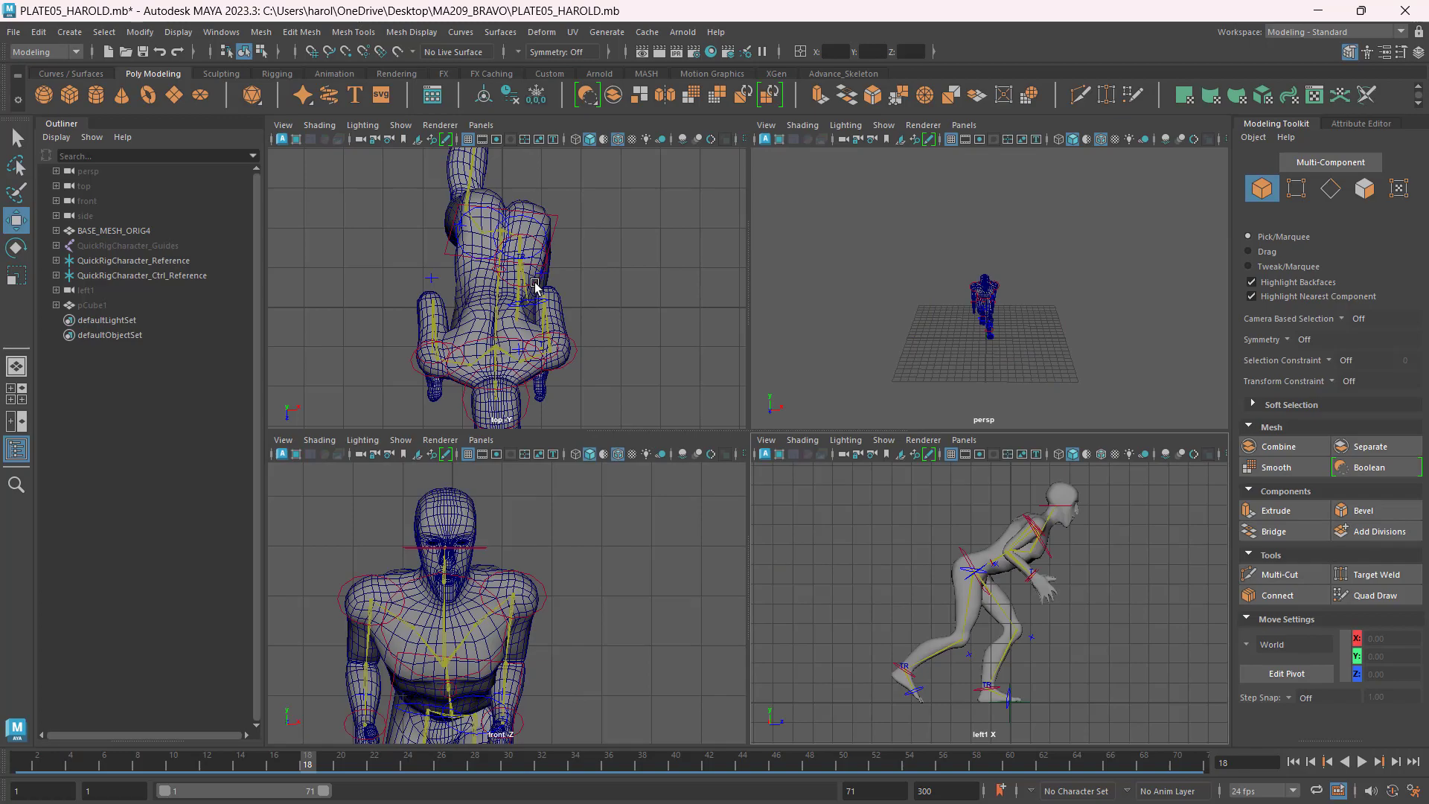
pyautogui.hotkey('alt', 'Tab')
pyautogui.hotkey('alt', 'Tab')
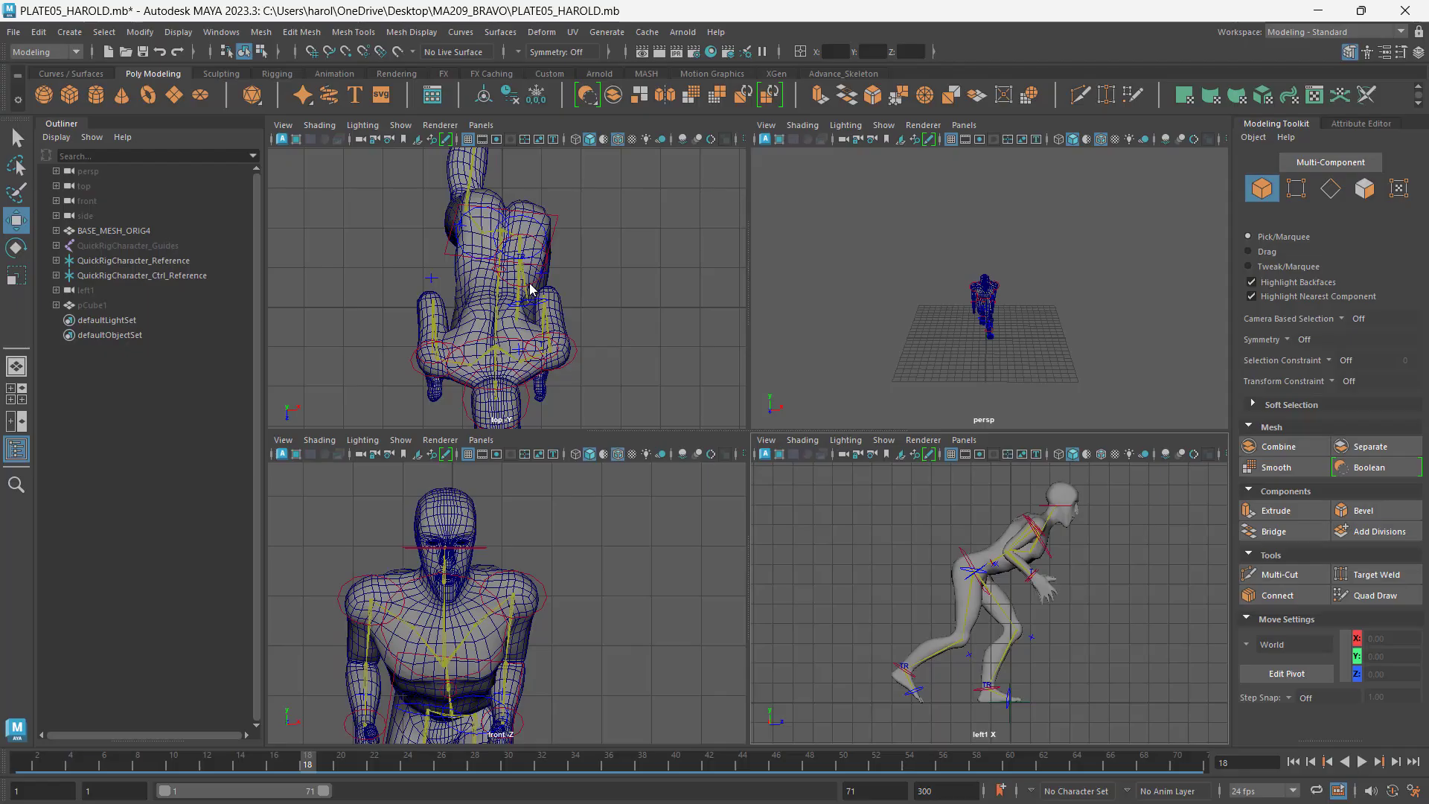
pyautogui.moveTo(992, 344); pyautogui.dragTo(1124, 415)
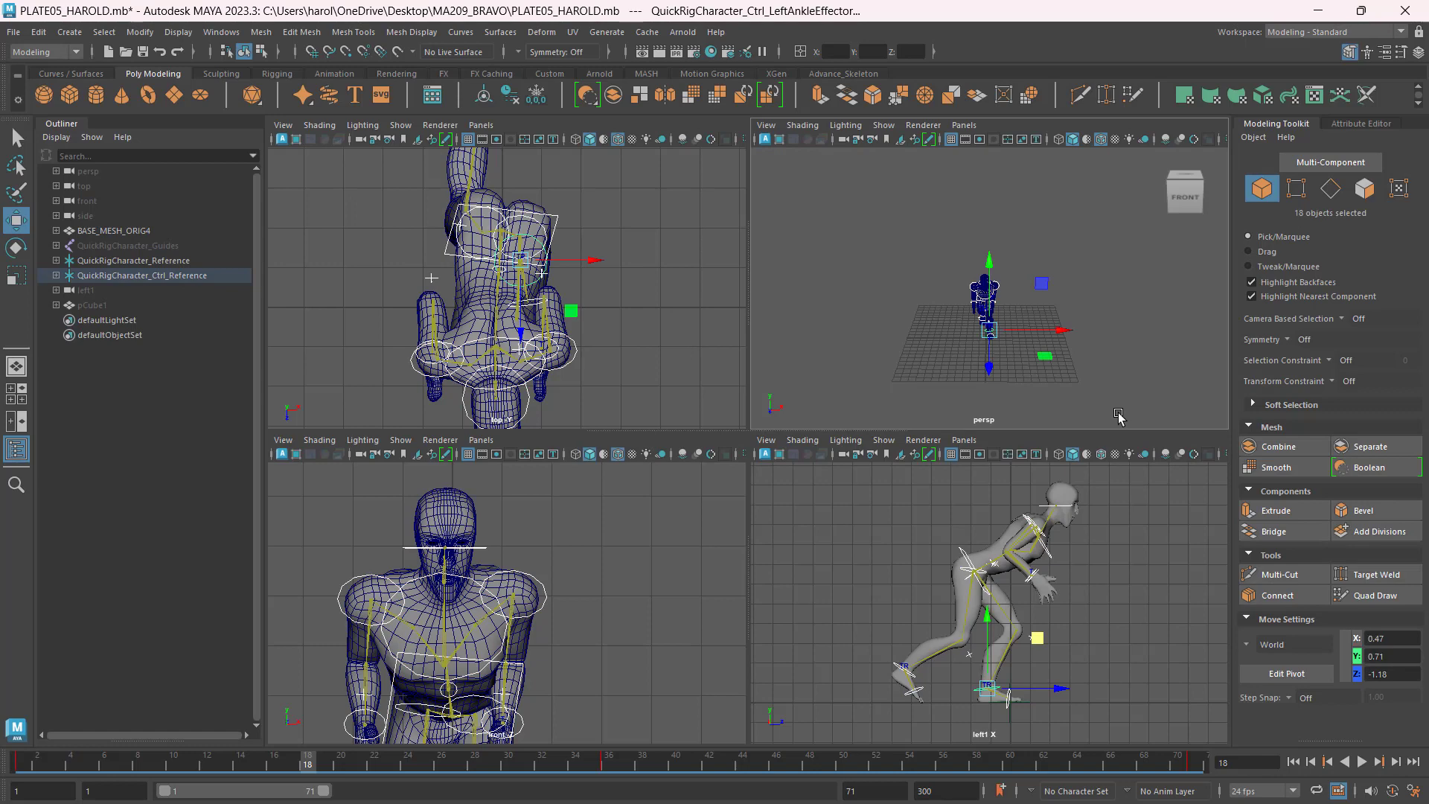
pyautogui.middleClick(772, 532)
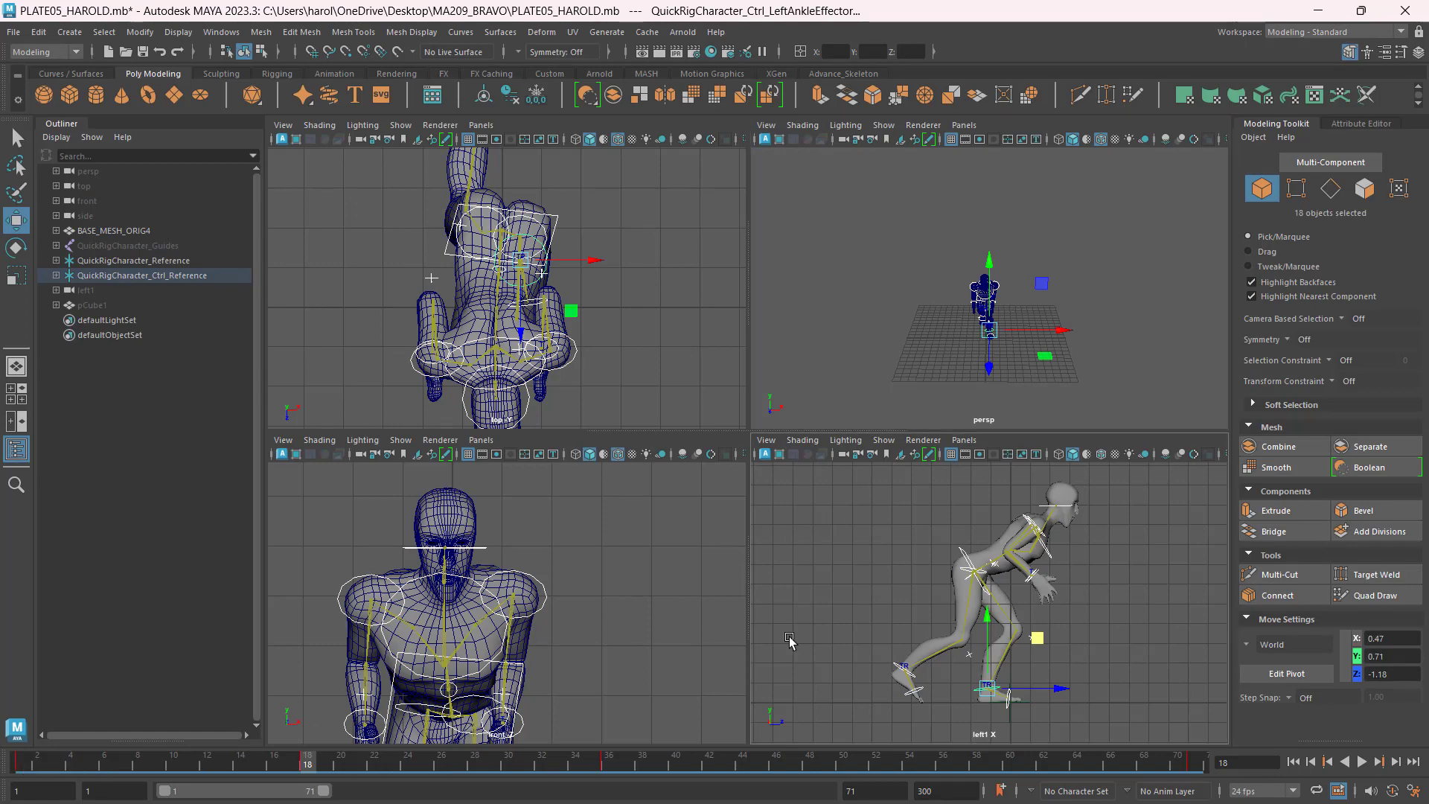
# Play the animation in the full-size side view to review the down pose within the walk.
pyautogui.press('space')
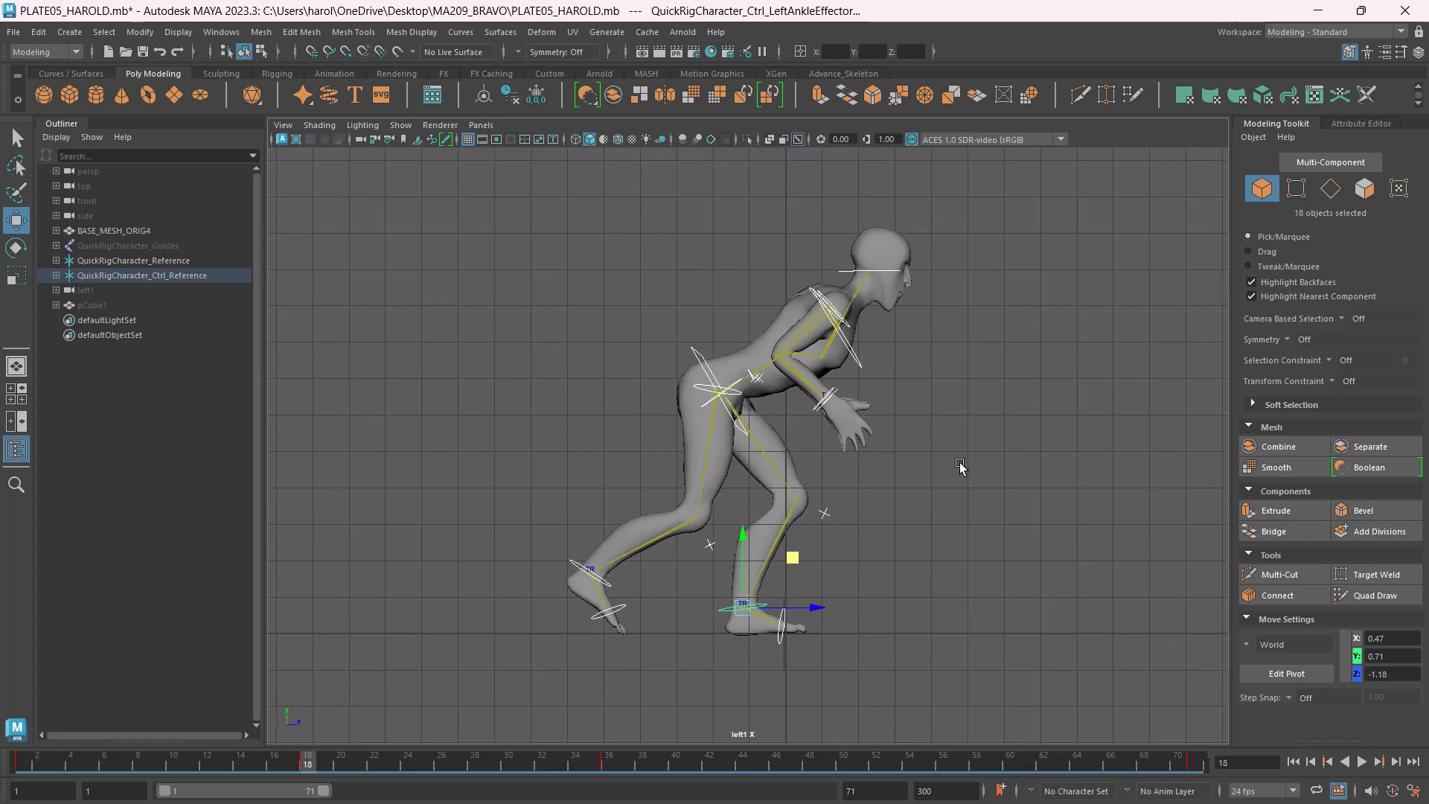
pyautogui.keyDown('alt'); pyautogui.moveTo(960, 461); pyautogui.dragTo(846, 515, button='middle'); pyautogui.keyUp('alt')
pyautogui.hotkey('alt', 'v')
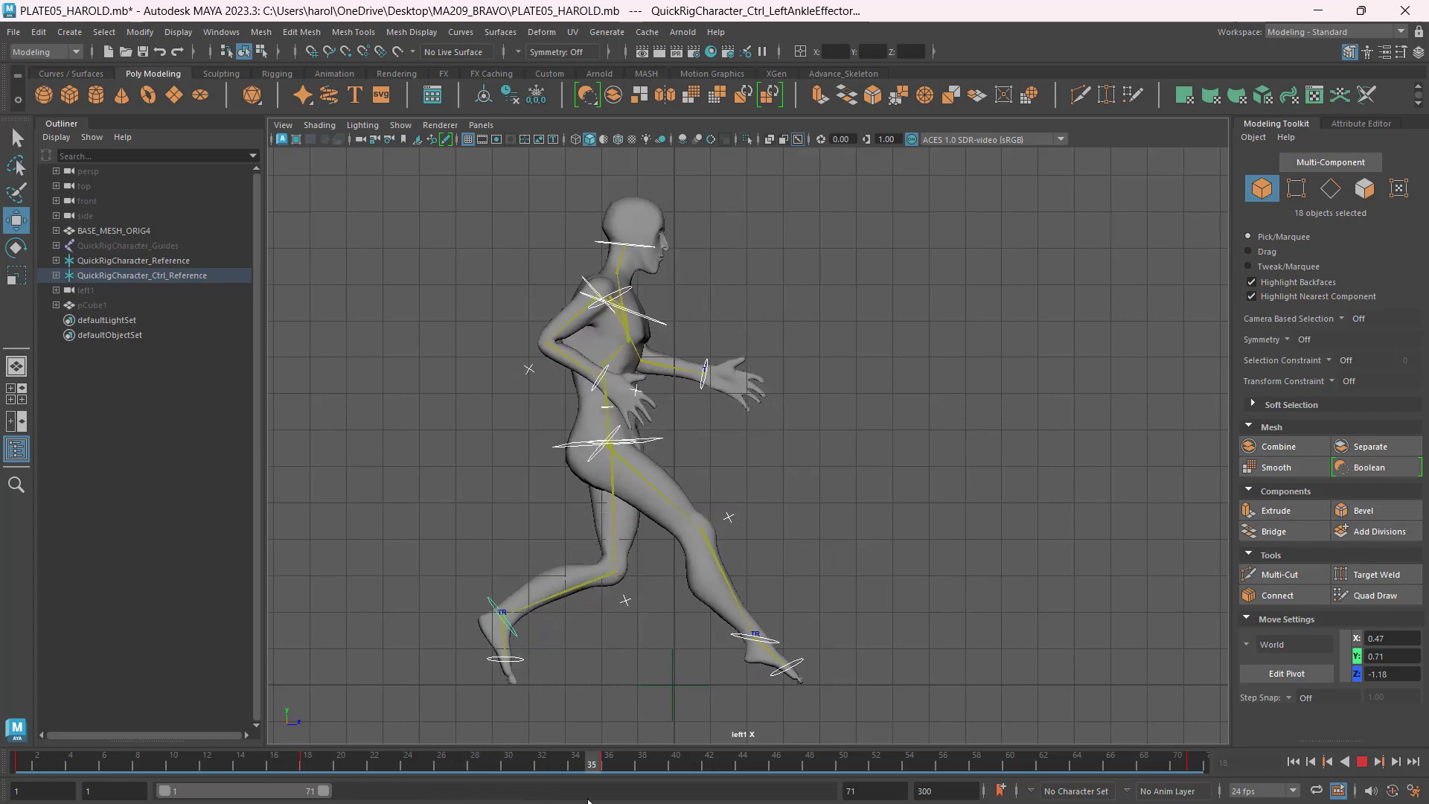
# Check the up pose's key number in 03 SNEAK.jpg, go to frame 28, and compare its in-between pose with the drawing.
pyautogui.moveTo(608, 763)
pyautogui.mouseDown()
pyautogui.moveTo(22, 767)
pyautogui.moveTo(642, 765)
pyautogui.moveTo(618, 765)
pyautogui.mouseUp()
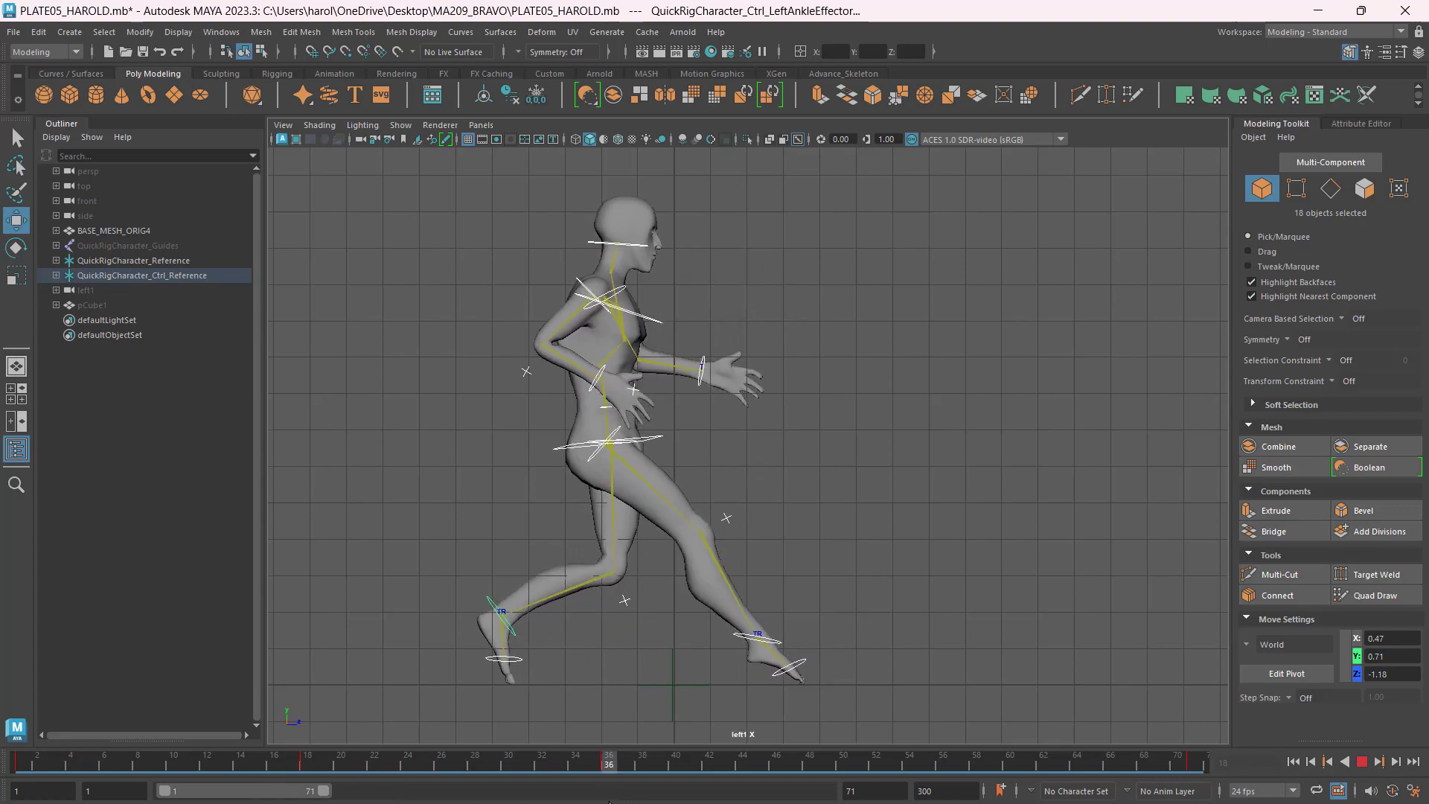
pyautogui.click(593, 799)
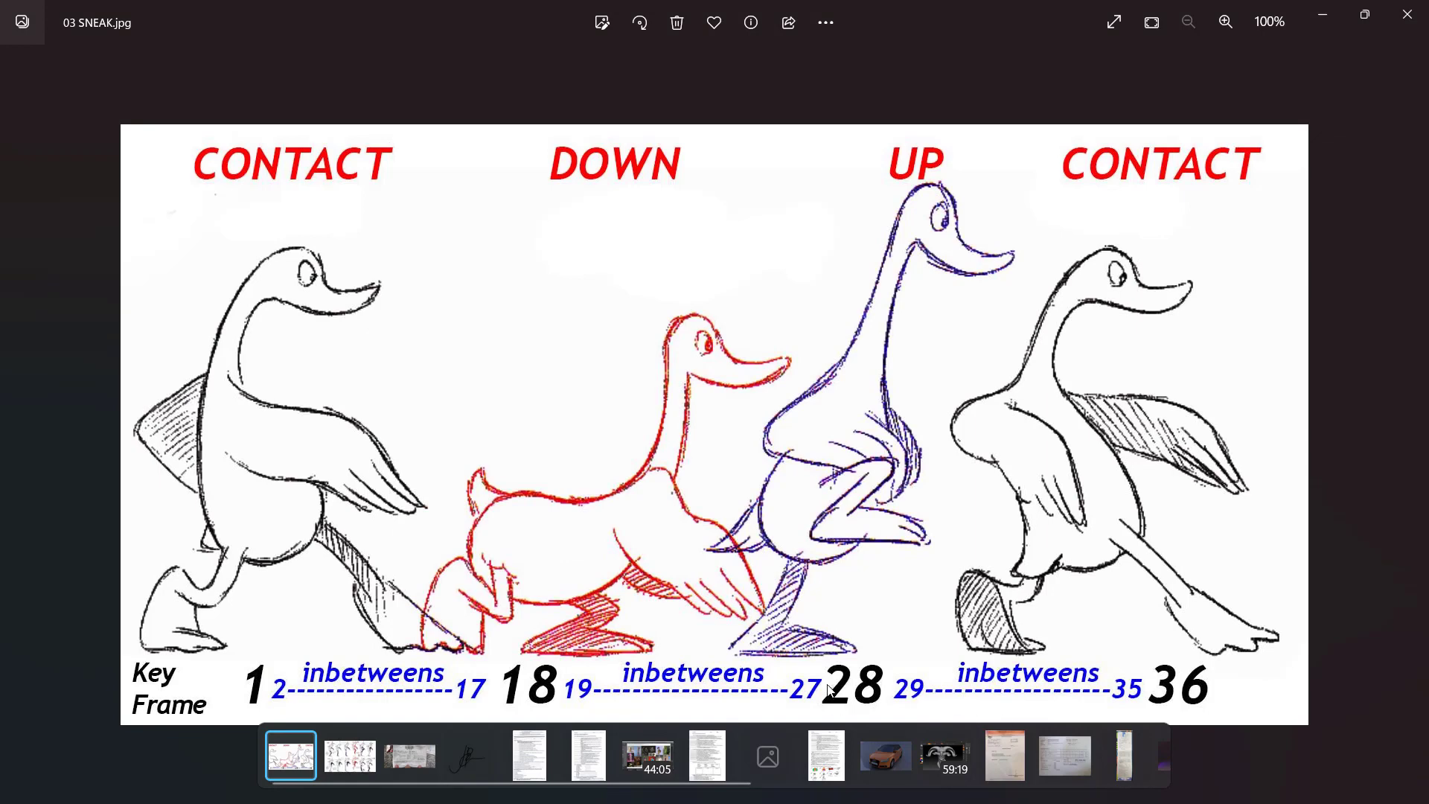
pyautogui.hotkey('alt', 'Tab')
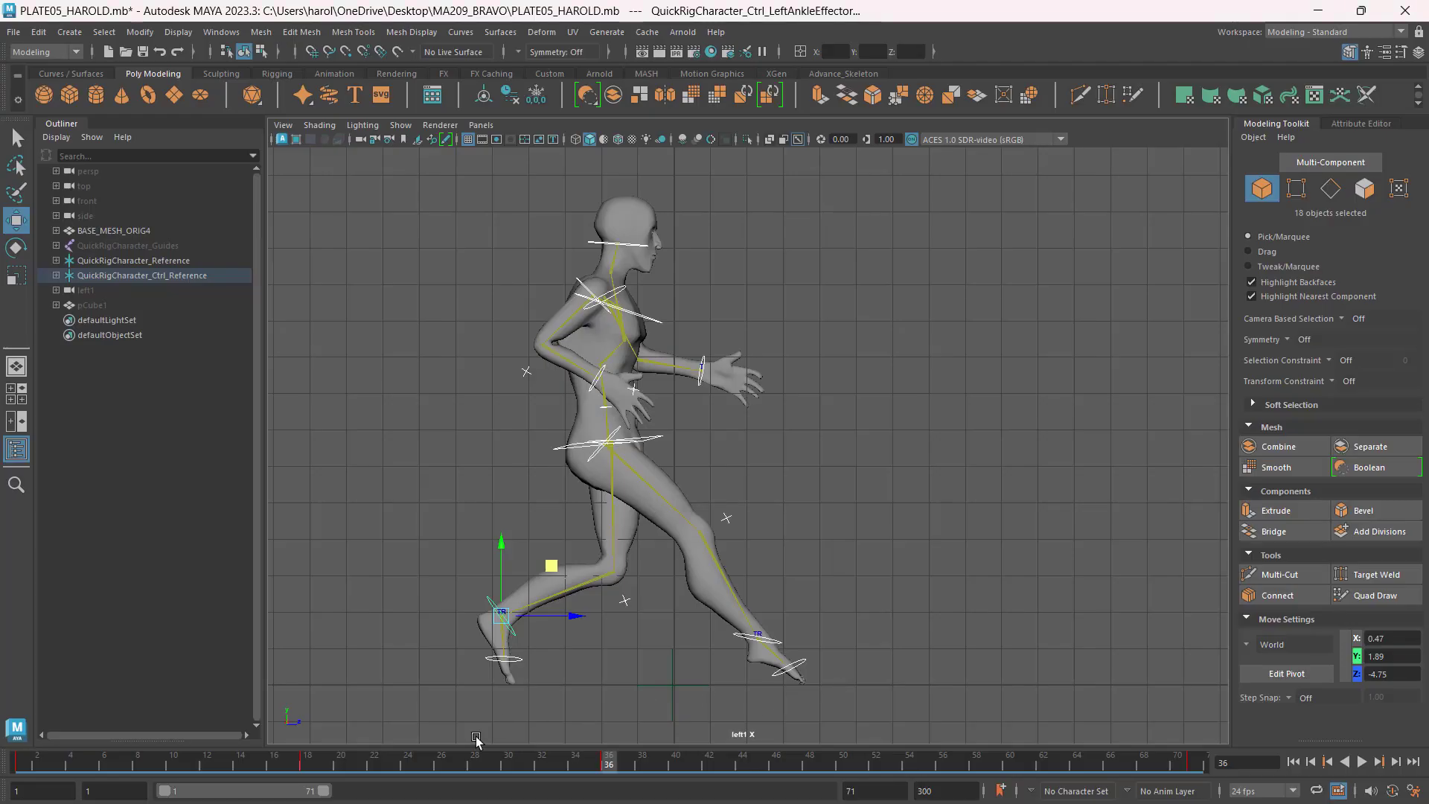
pyautogui.doubleClick(1250, 764)
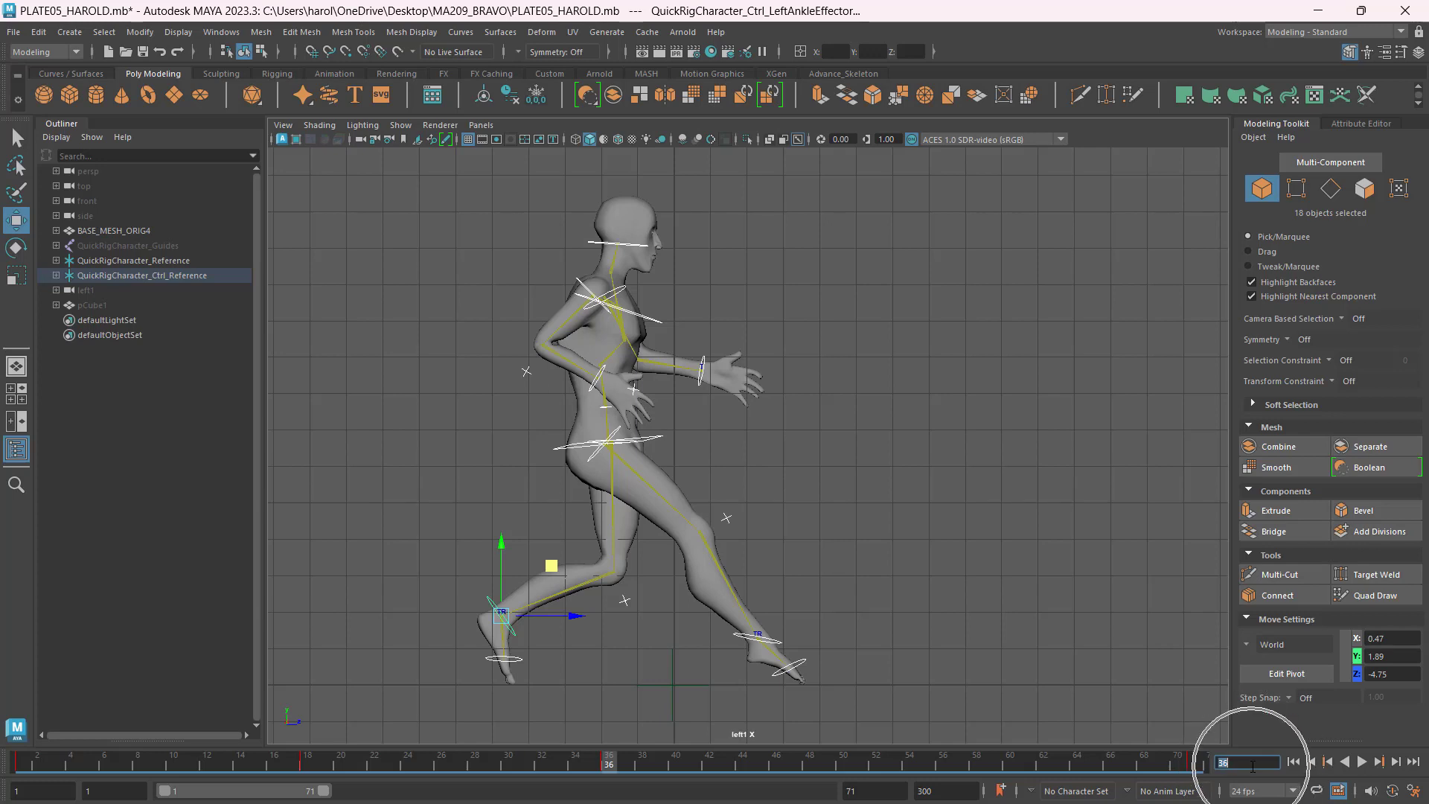
pyautogui.write('28')
pyautogui.press('Return')
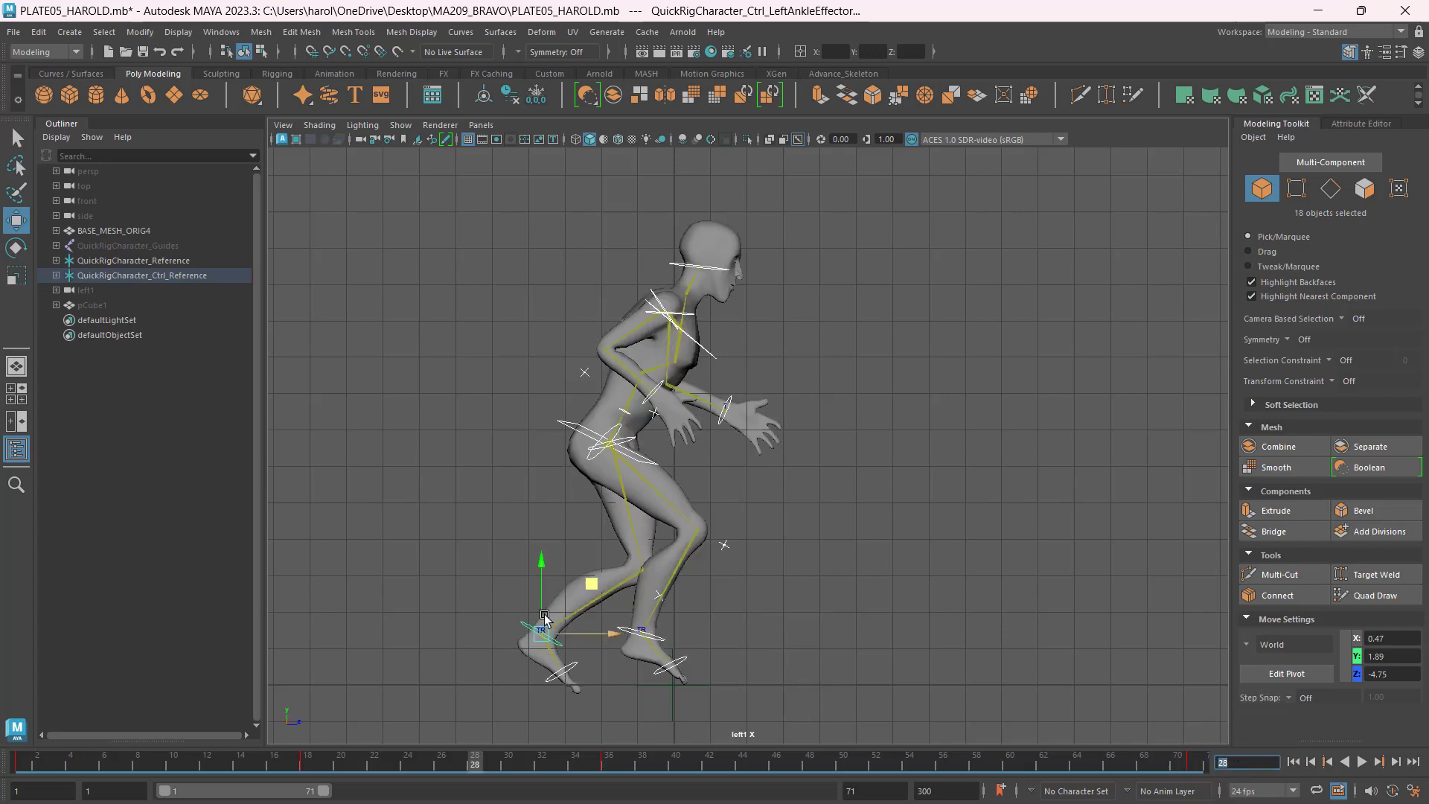
pyautogui.click(892, 499)
pyautogui.hotkey('alt', 'Tab')
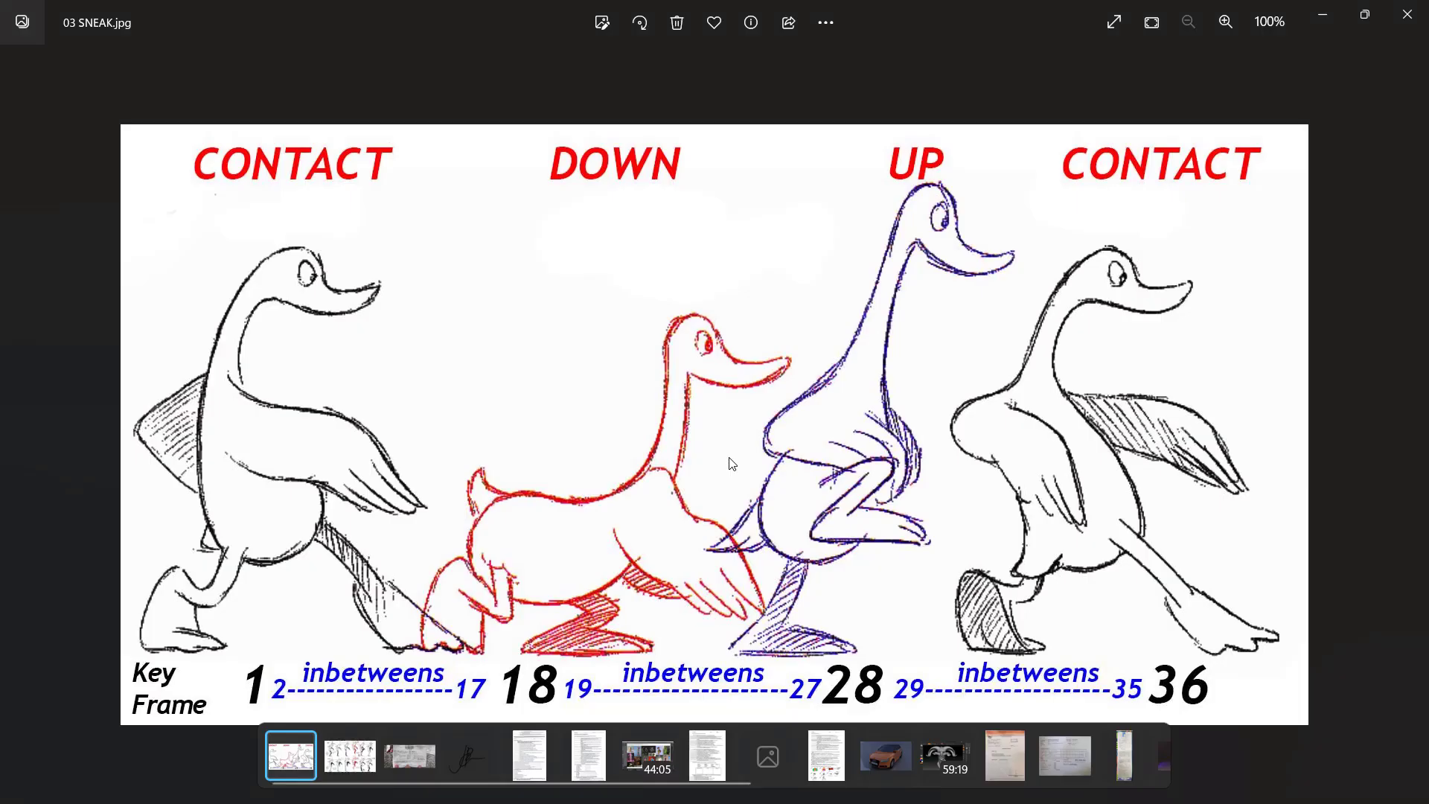
pyautogui.hotkey('alt', 'Tab')
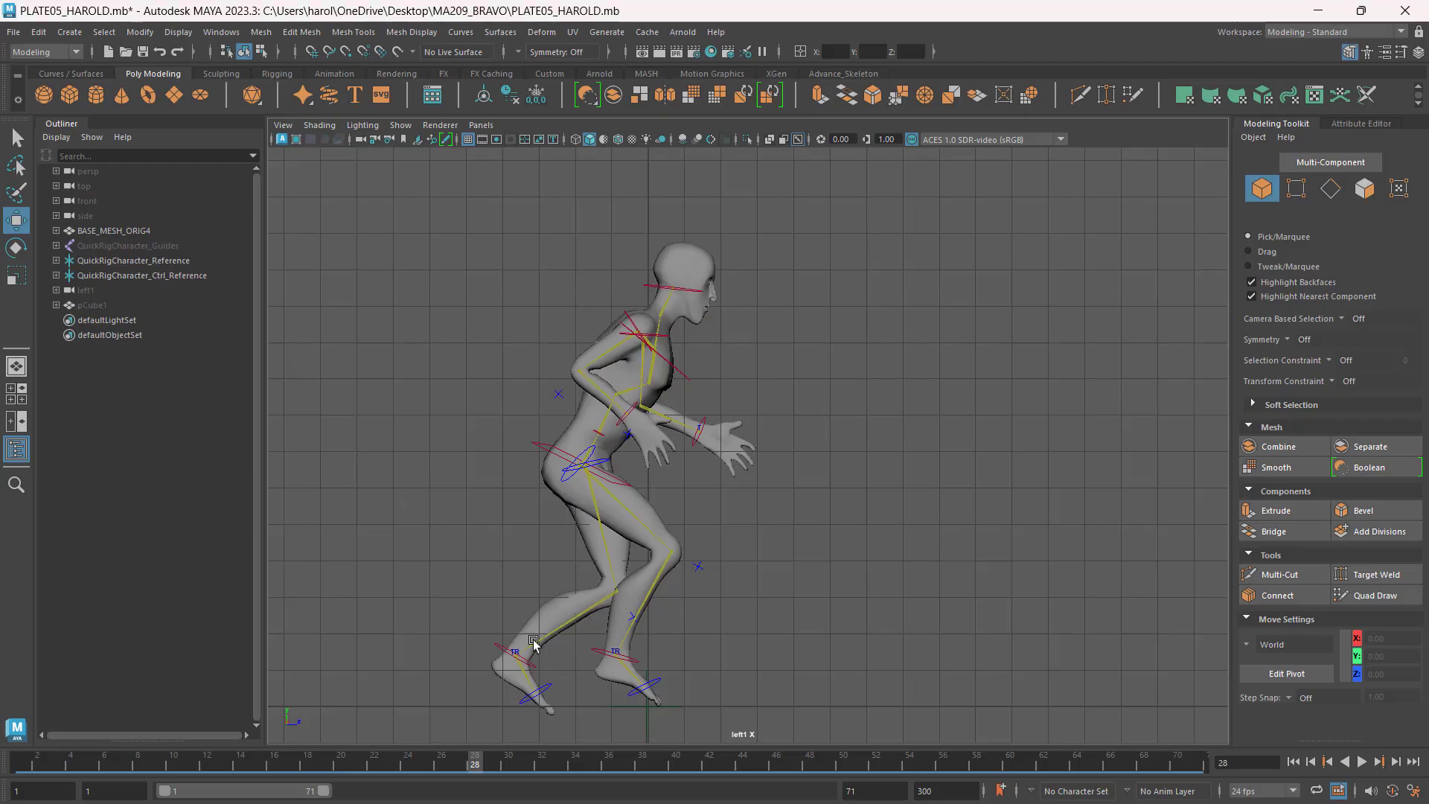
# Compare the hip height with the up drawing in 03 SNEAK.jpg and raise the hips control at frame 28.
pyautogui.click(541, 449)
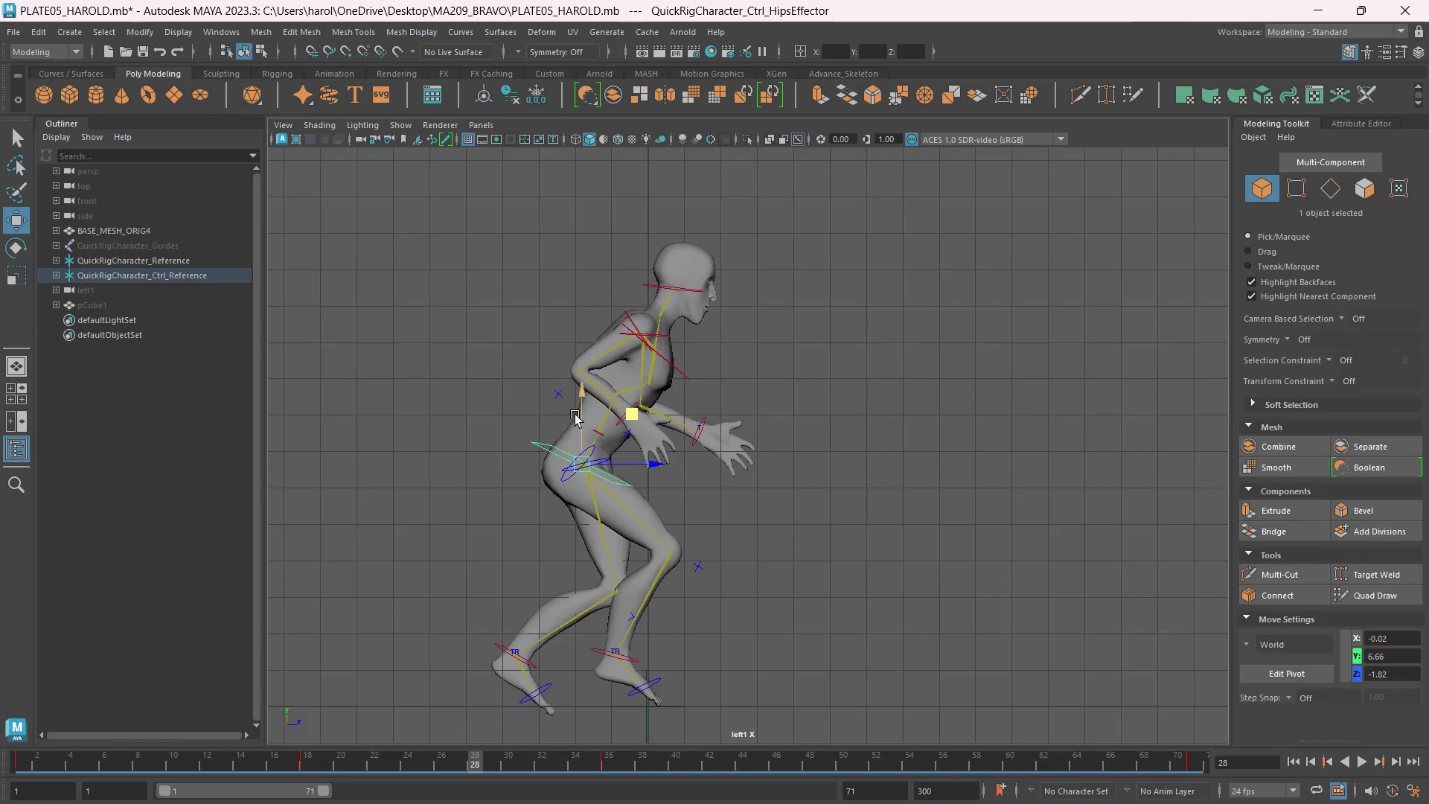
pyautogui.hotkey('alt', 'Tab')
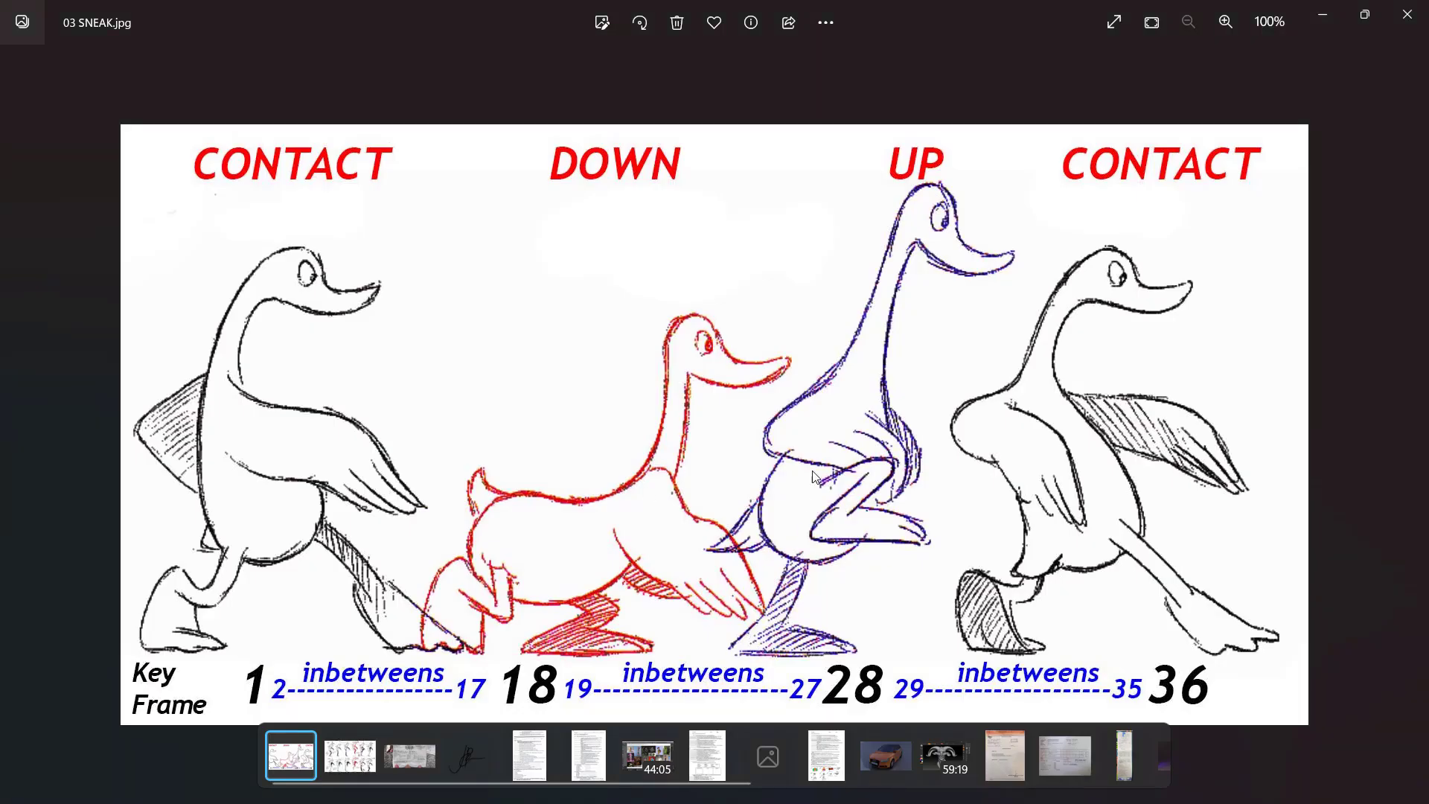
pyautogui.hotkey('alt', 'Tab')
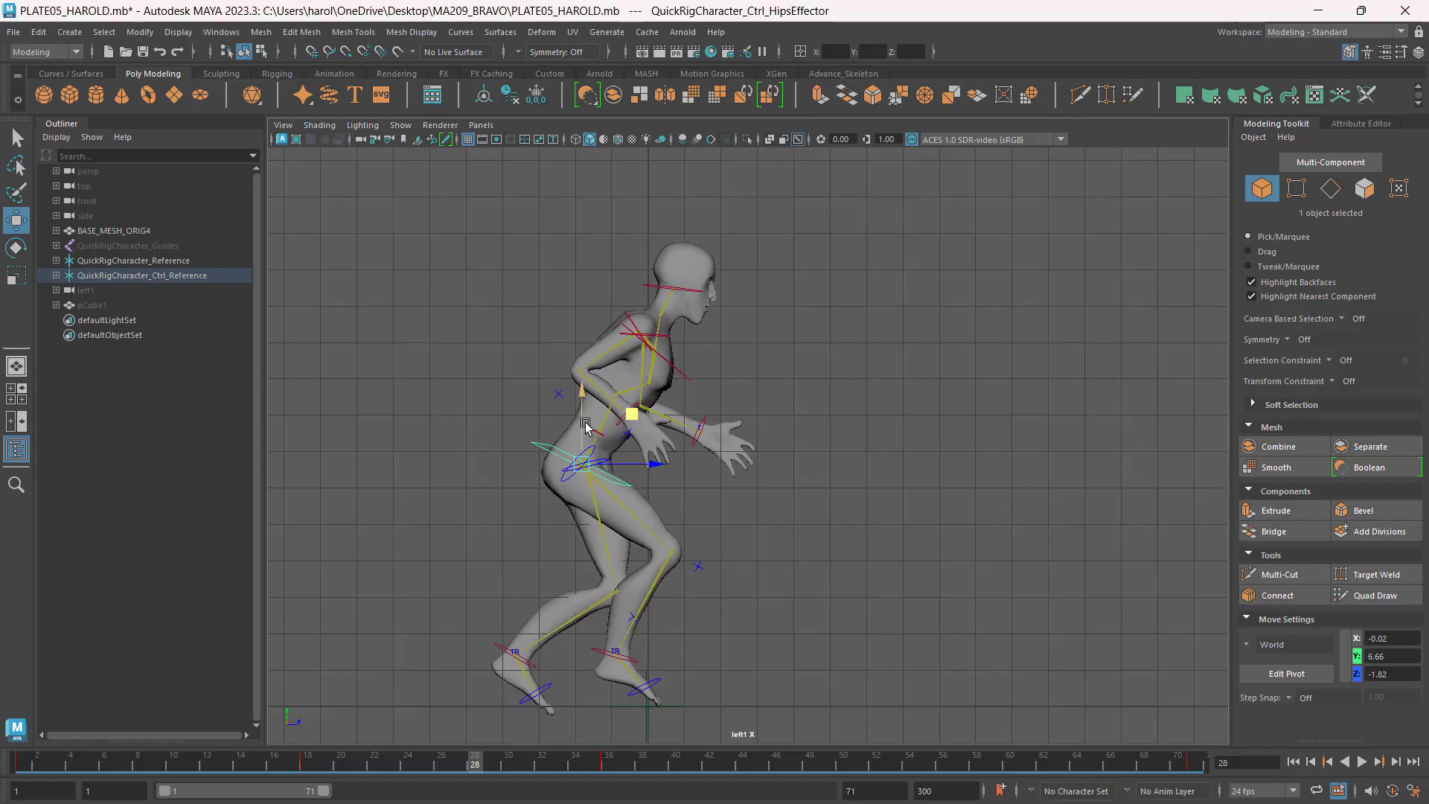
pyautogui.moveTo(580, 420); pyautogui.dragTo(605, 369)
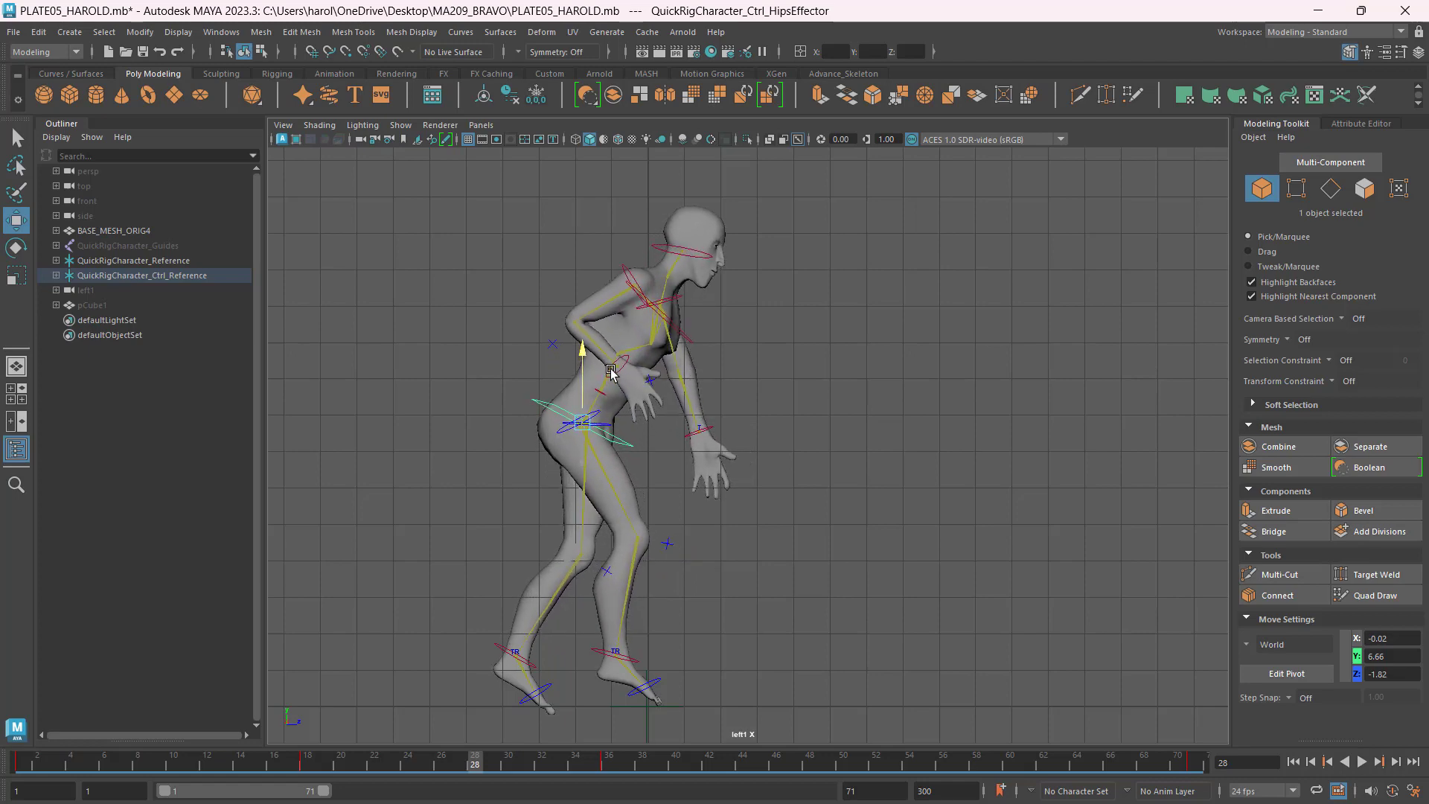
# Rotate the left ankle control until the foot is flat and lower it to the ground at Y 0.75.
pyautogui.click(499, 655)
pyautogui.click(500, 651)
pyautogui.press('e')
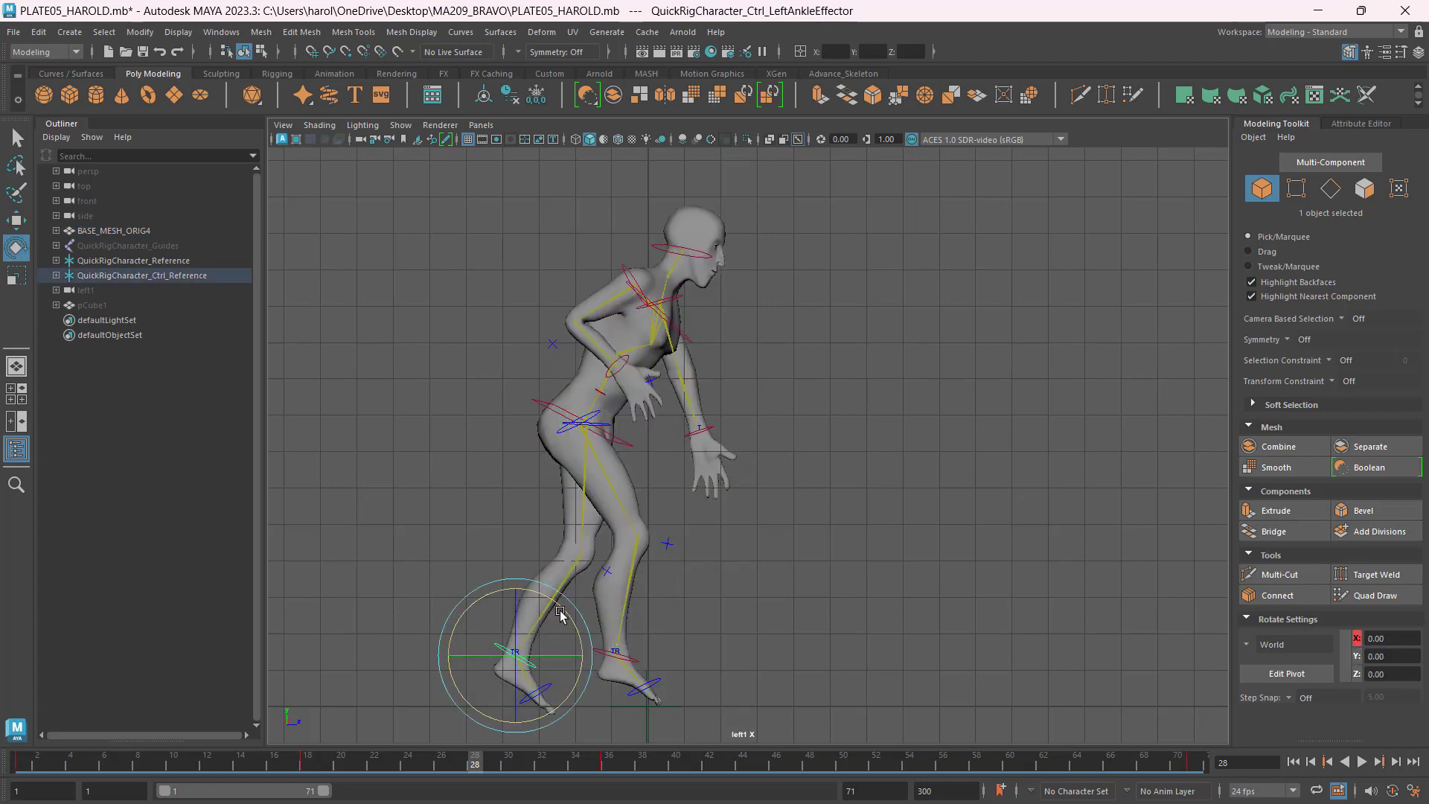
pyautogui.moveTo(560, 612); pyautogui.dragTo(514, 633)
pyautogui.press('w')
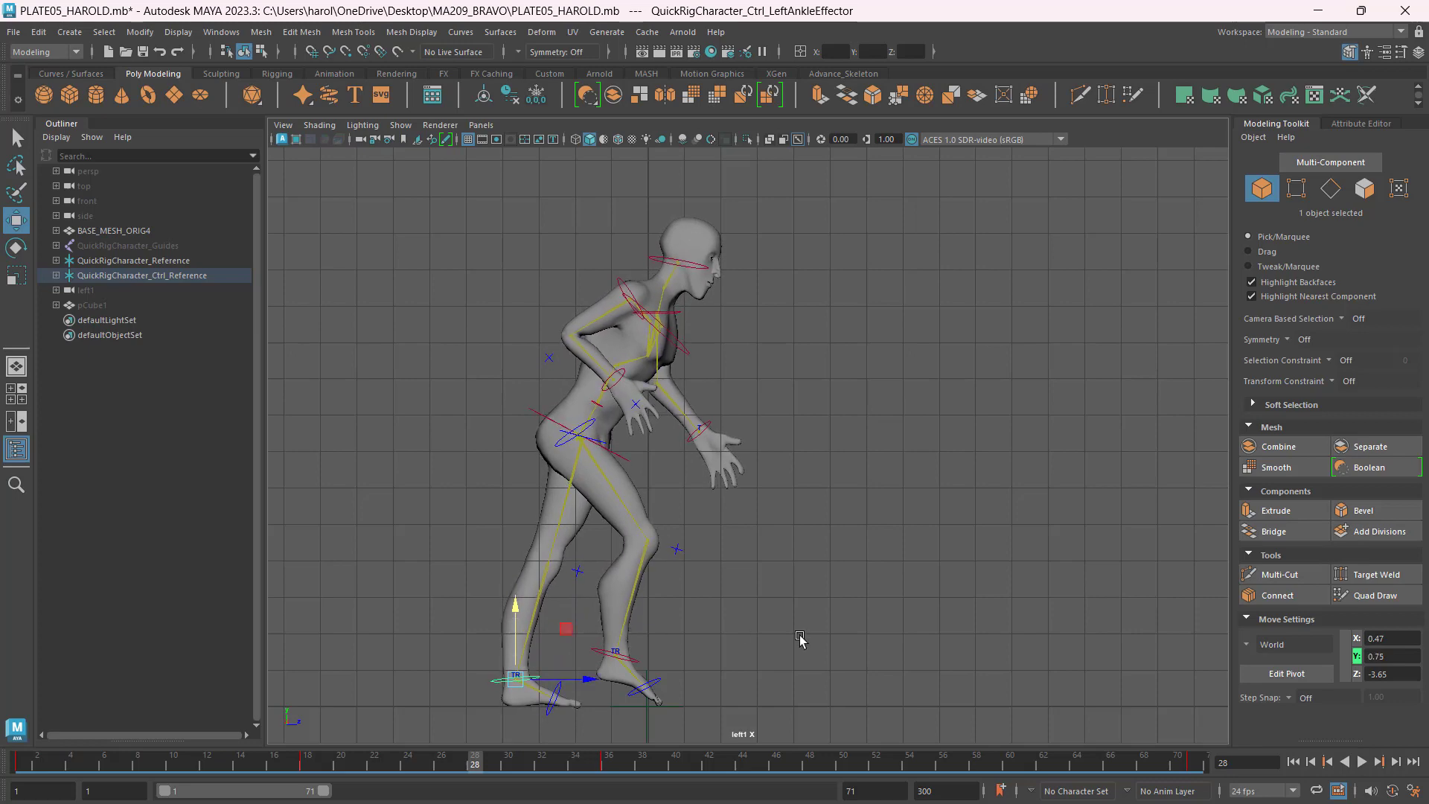
# Check the lifted leg in 03 SNEAK.jpg, raise the right ankle control to bring the knee near hip height, and level the ankle control.
pyautogui.hotkey('alt', 'Tab')
pyautogui.hotkey('alt', 'Tab')
pyautogui.click(594, 655)
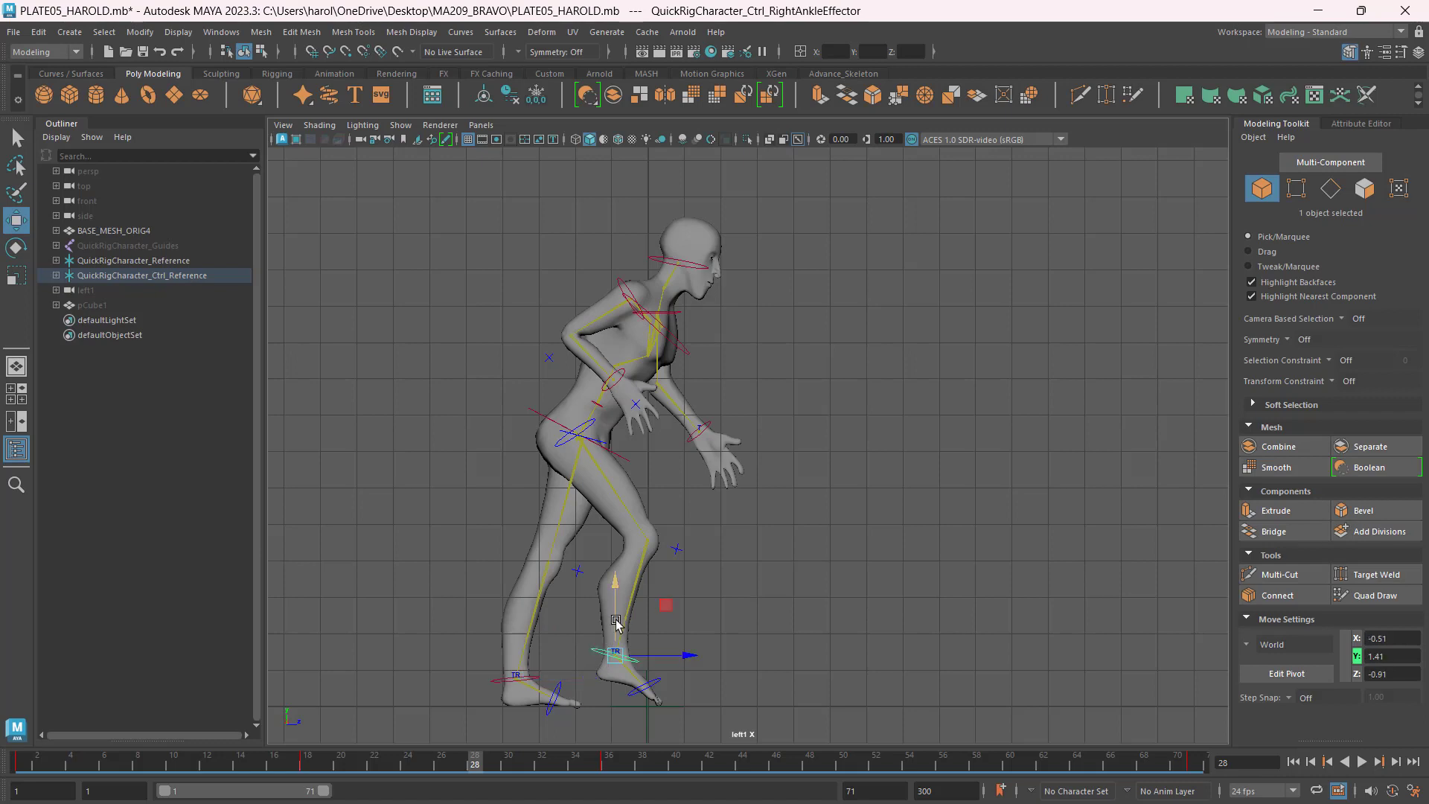
pyautogui.moveTo(619, 615); pyautogui.dragTo(629, 512)
pyautogui.press('e')
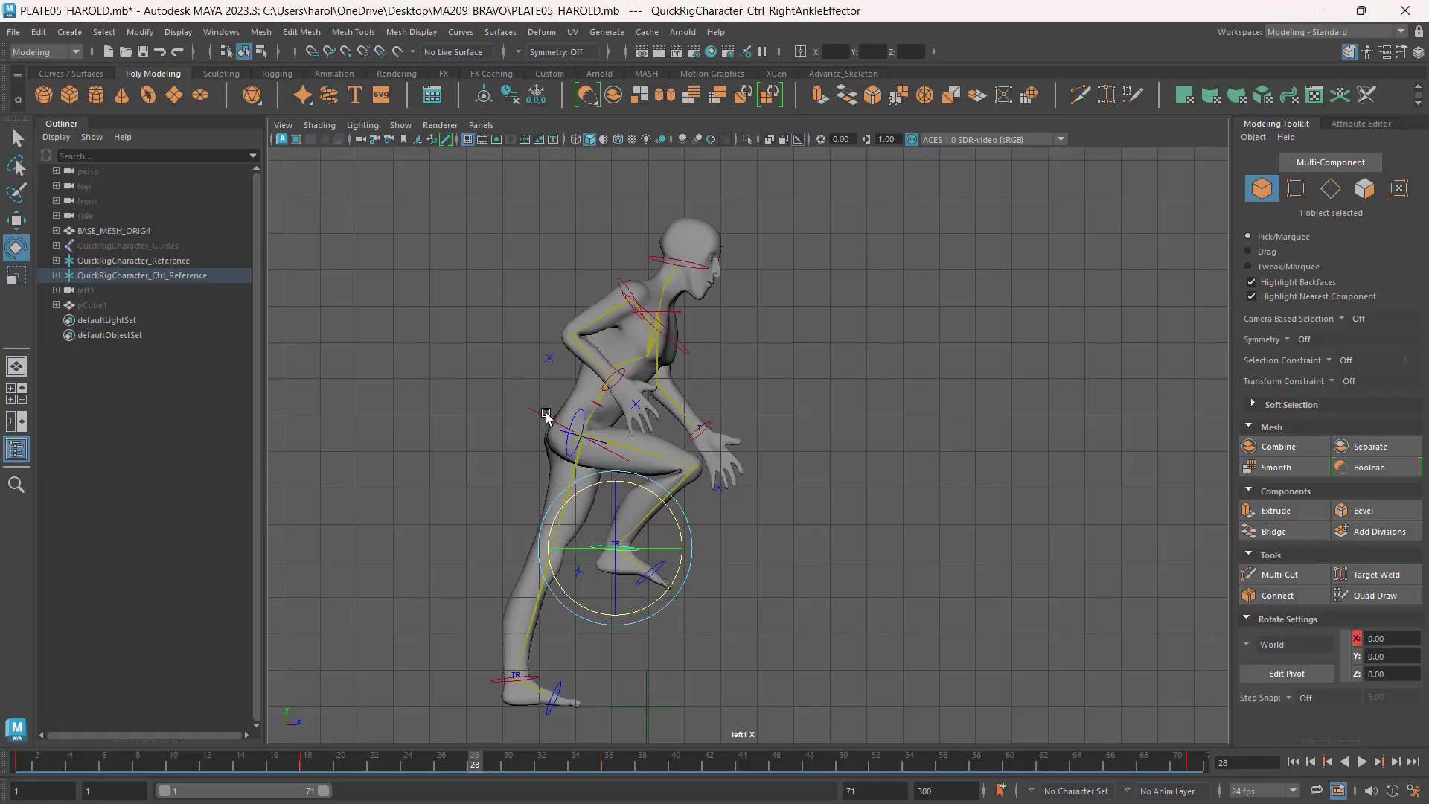
# Rotate the hips control backward in the side view to straighten the torso at frame 28, and compare it with 03 SNEAK.jpg.
pyautogui.click(545, 423)
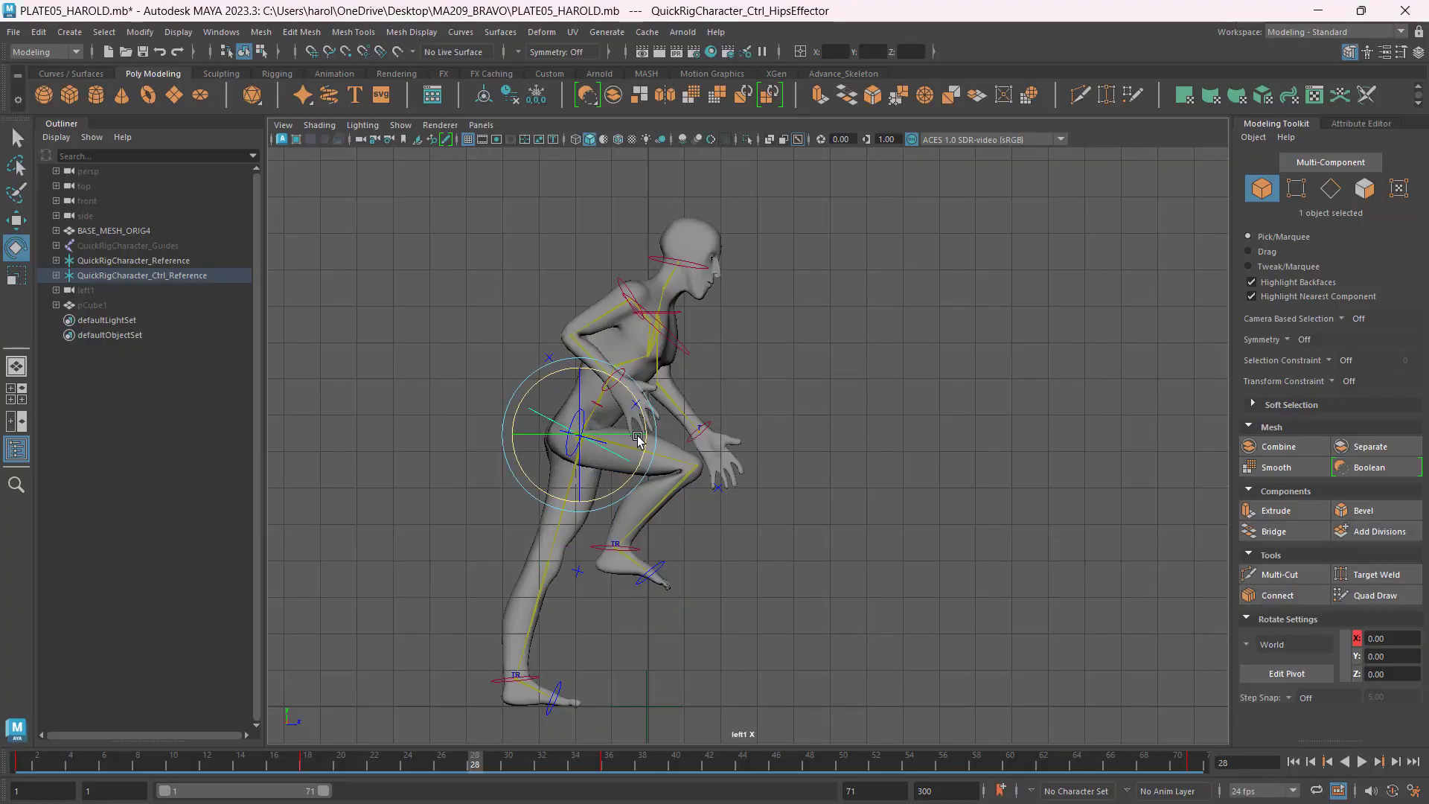
pyautogui.moveTo(643, 421); pyautogui.dragTo(646, 381)
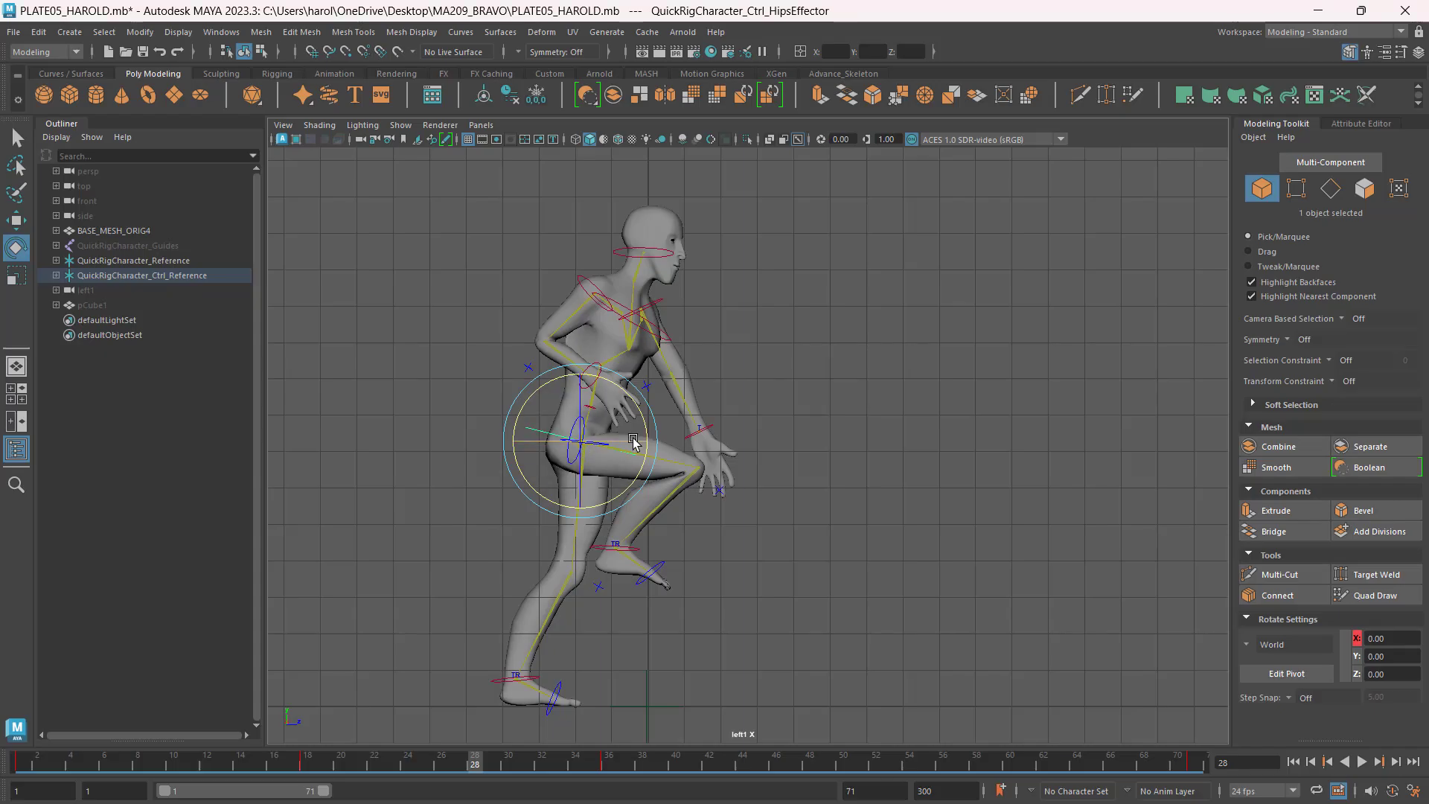
pyautogui.hotkey('alt', 'Tab')
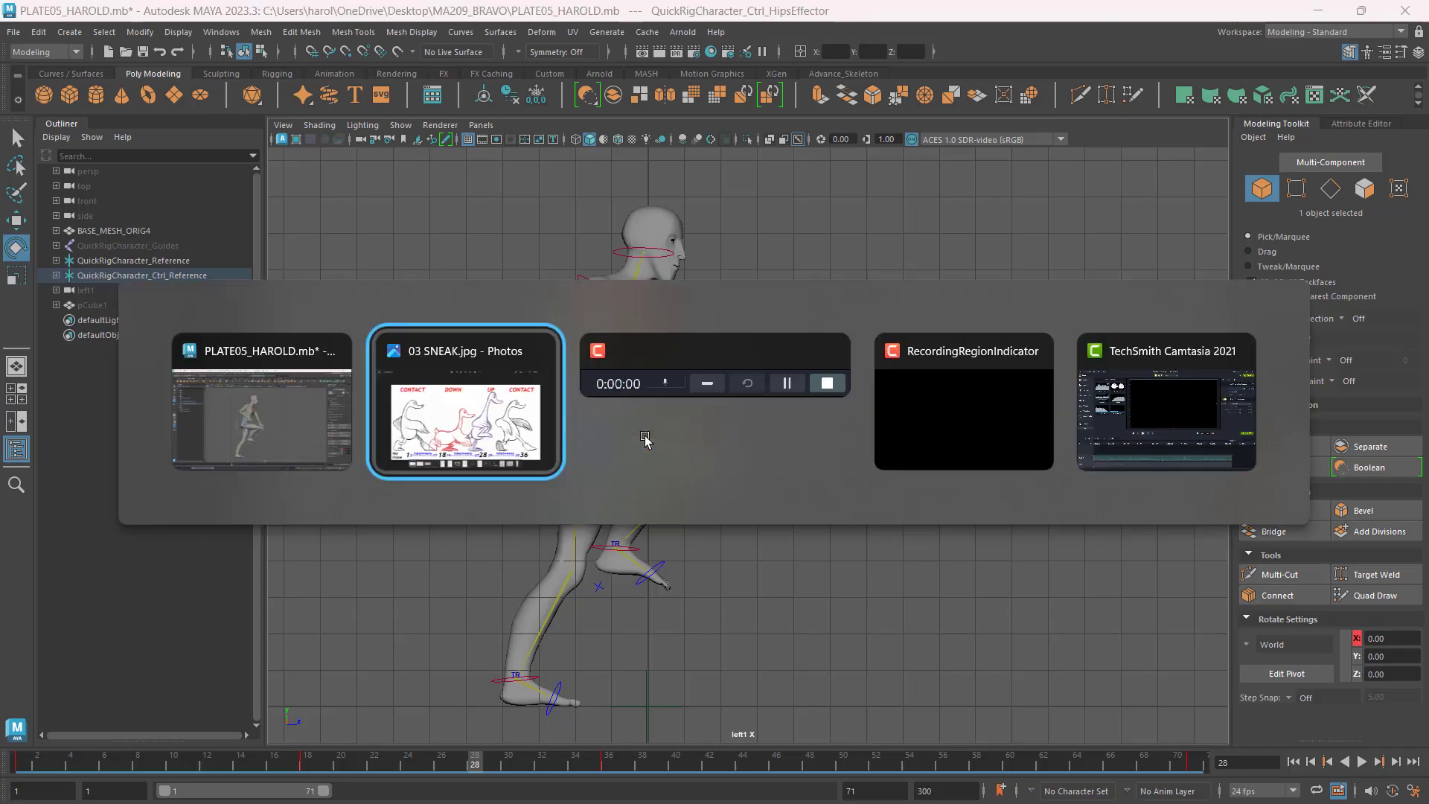
pyautogui.hotkey('alt', 'Tab')
# Move the left wrist control up and back beside the right wrist, to about Y 8.74, Z -0.02.
pyautogui.press('w')
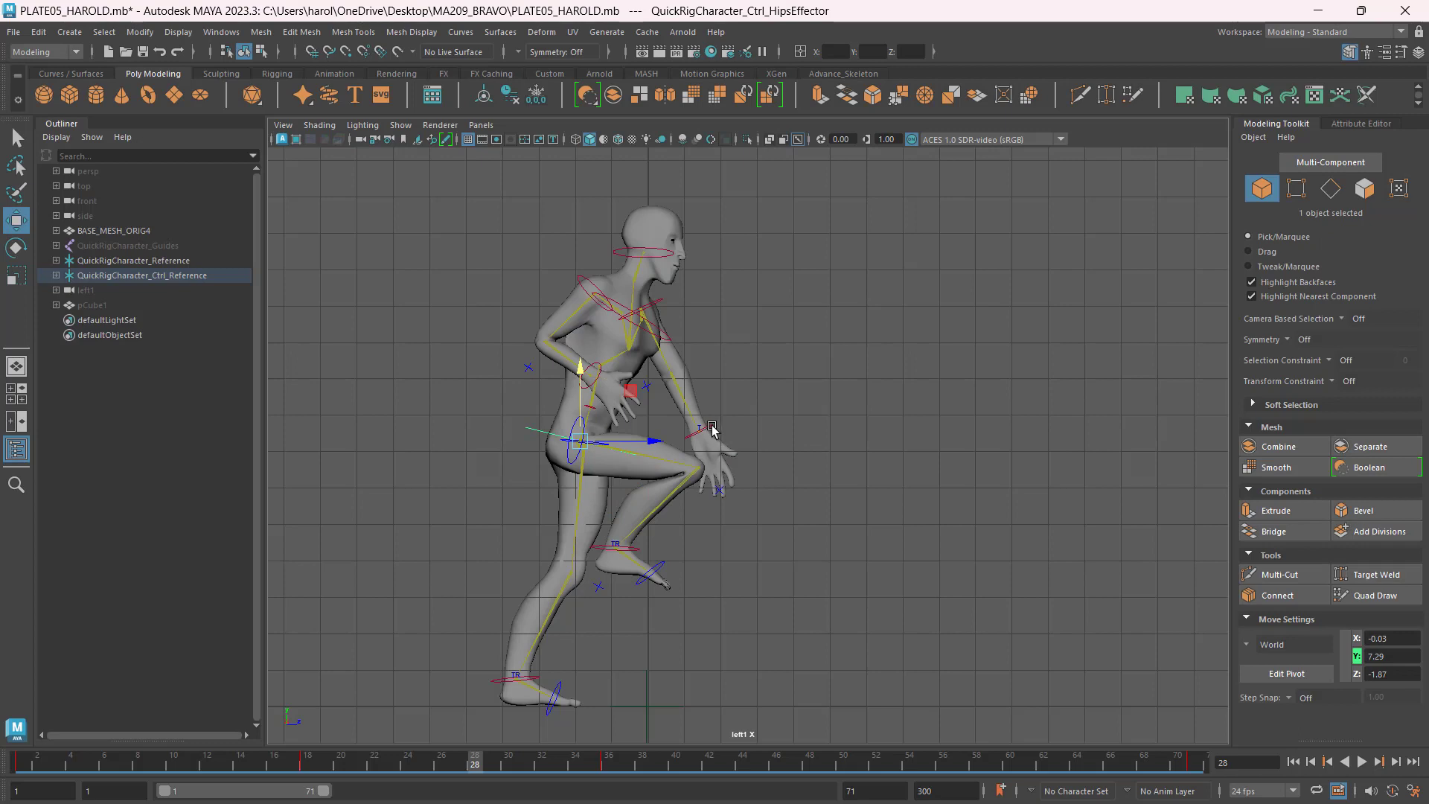
pyautogui.click(703, 431)
pyautogui.moveTo(739, 399); pyautogui.dragTo(697, 338)
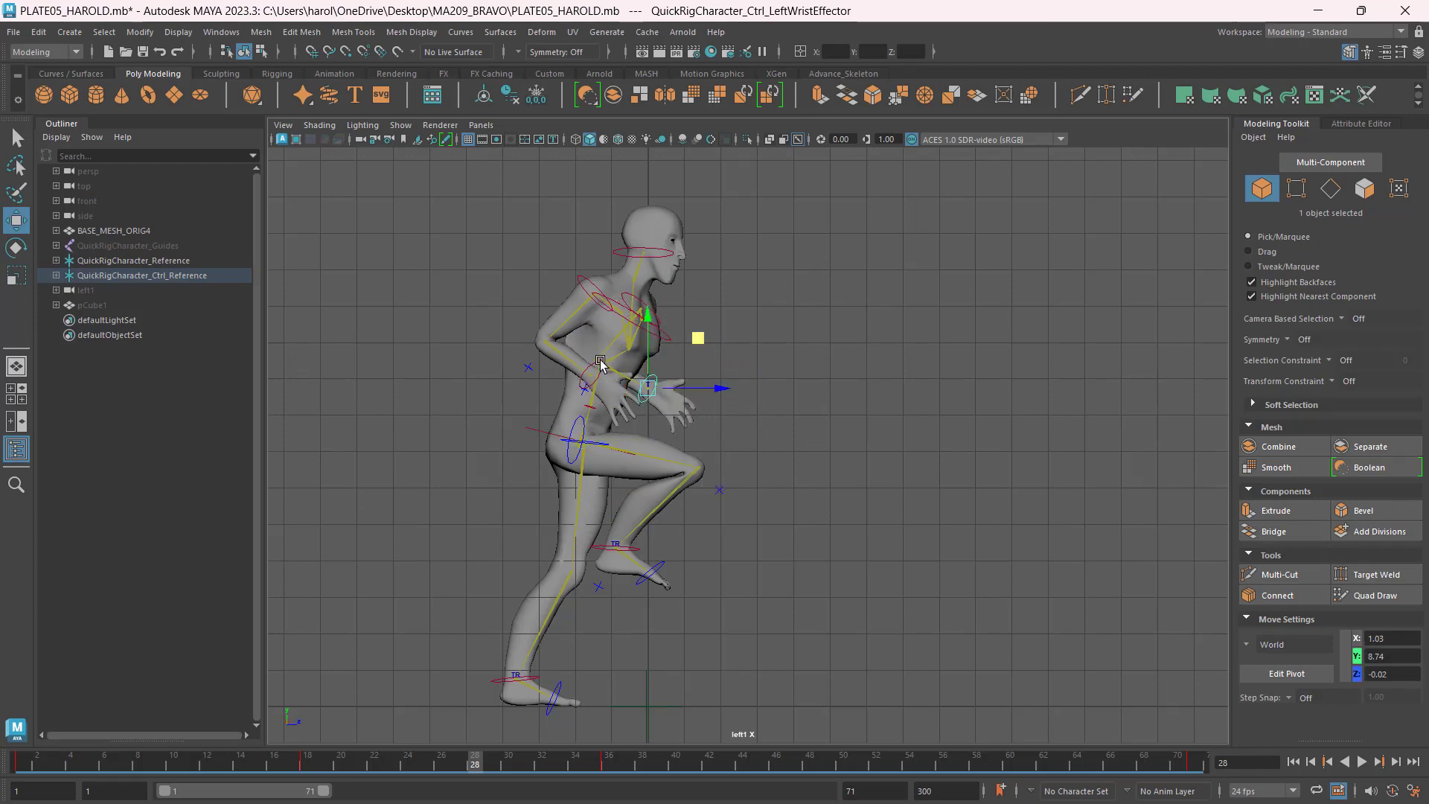
# Show the four-view layout and rotate the hips control around its vertical and front axes to square the pelvis forward.
pyautogui.press('space')
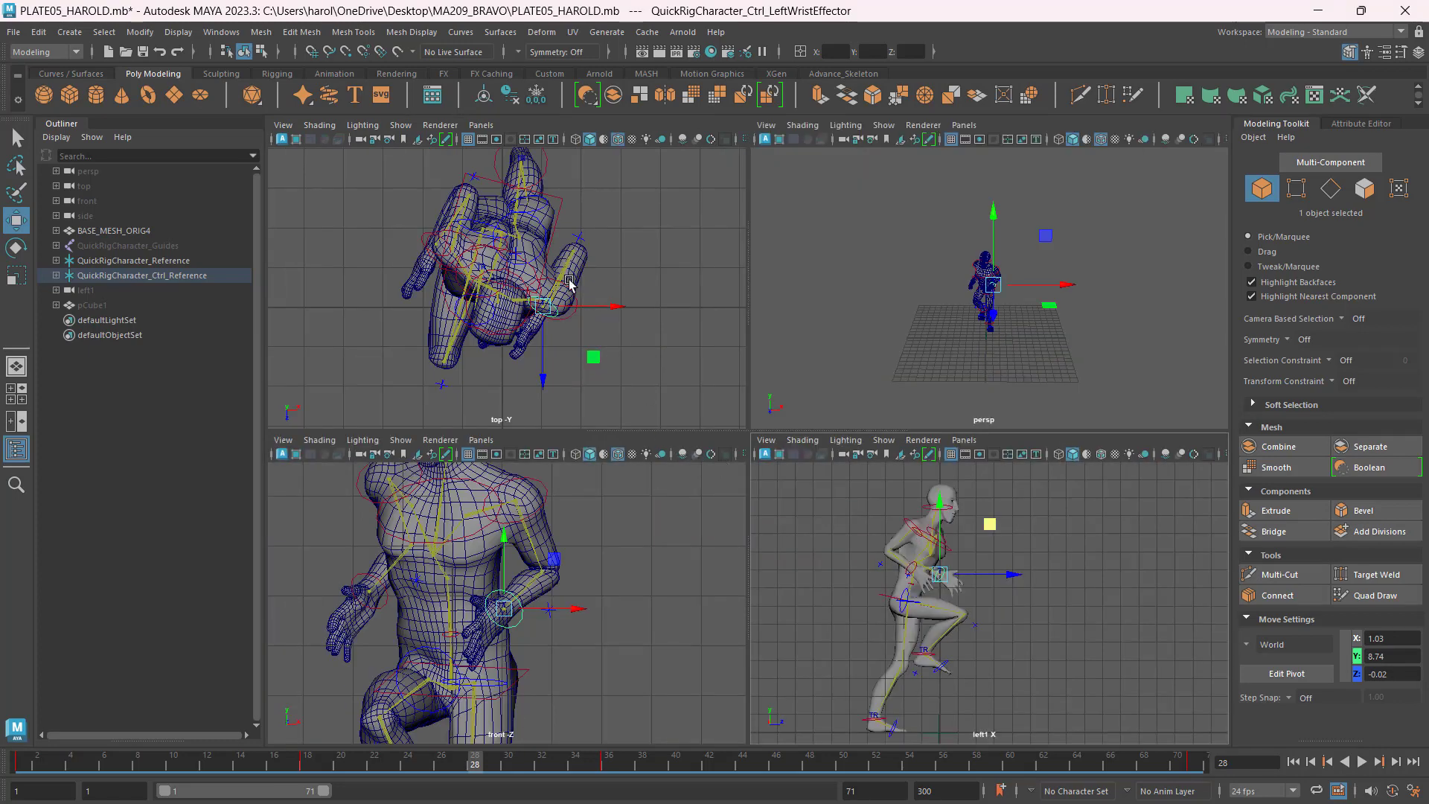
pyautogui.click(560, 208)
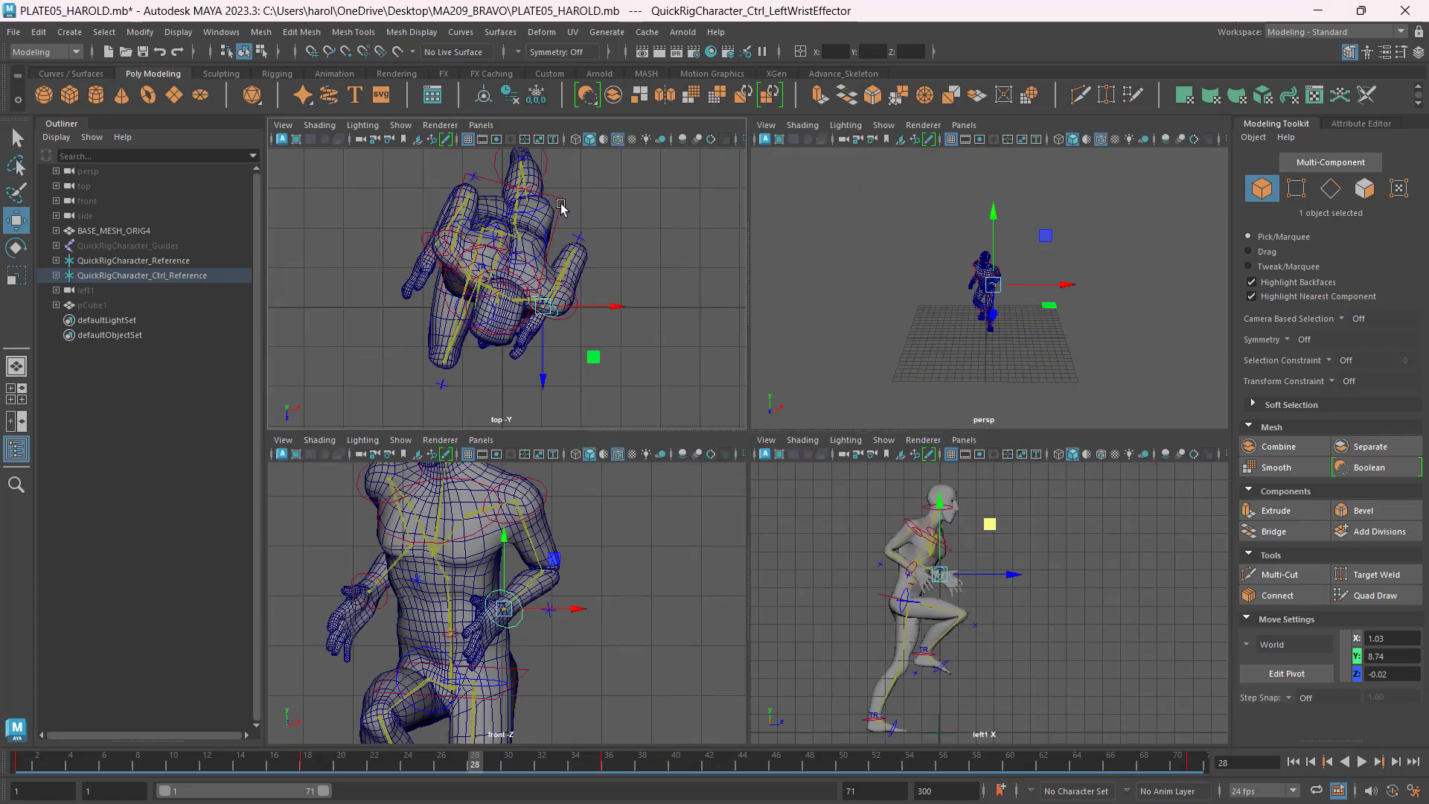
pyautogui.press('e')
pyautogui.moveTo(562, 224); pyautogui.dragTo(565, 214)
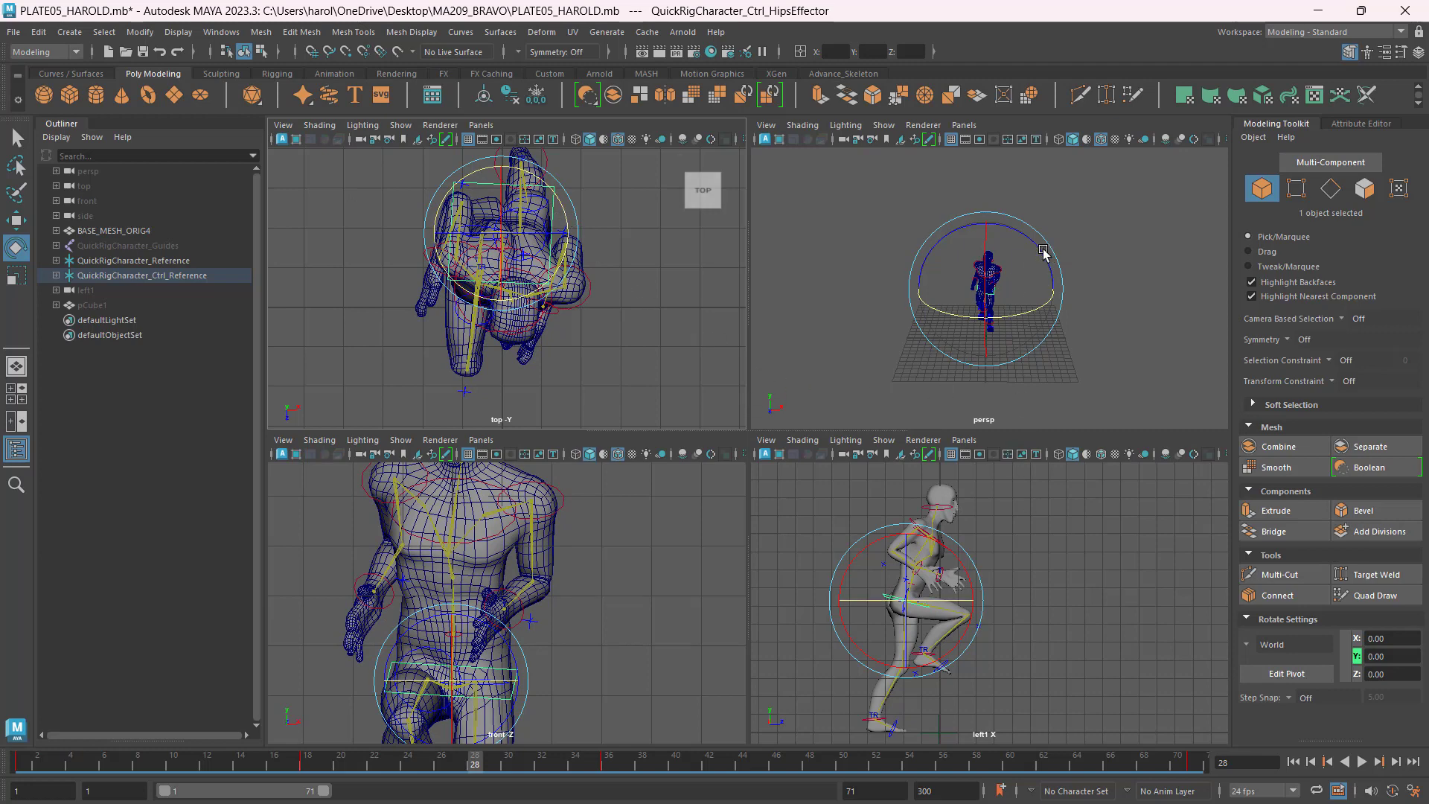
pyautogui.moveTo(1043, 254); pyautogui.dragTo(1030, 287)
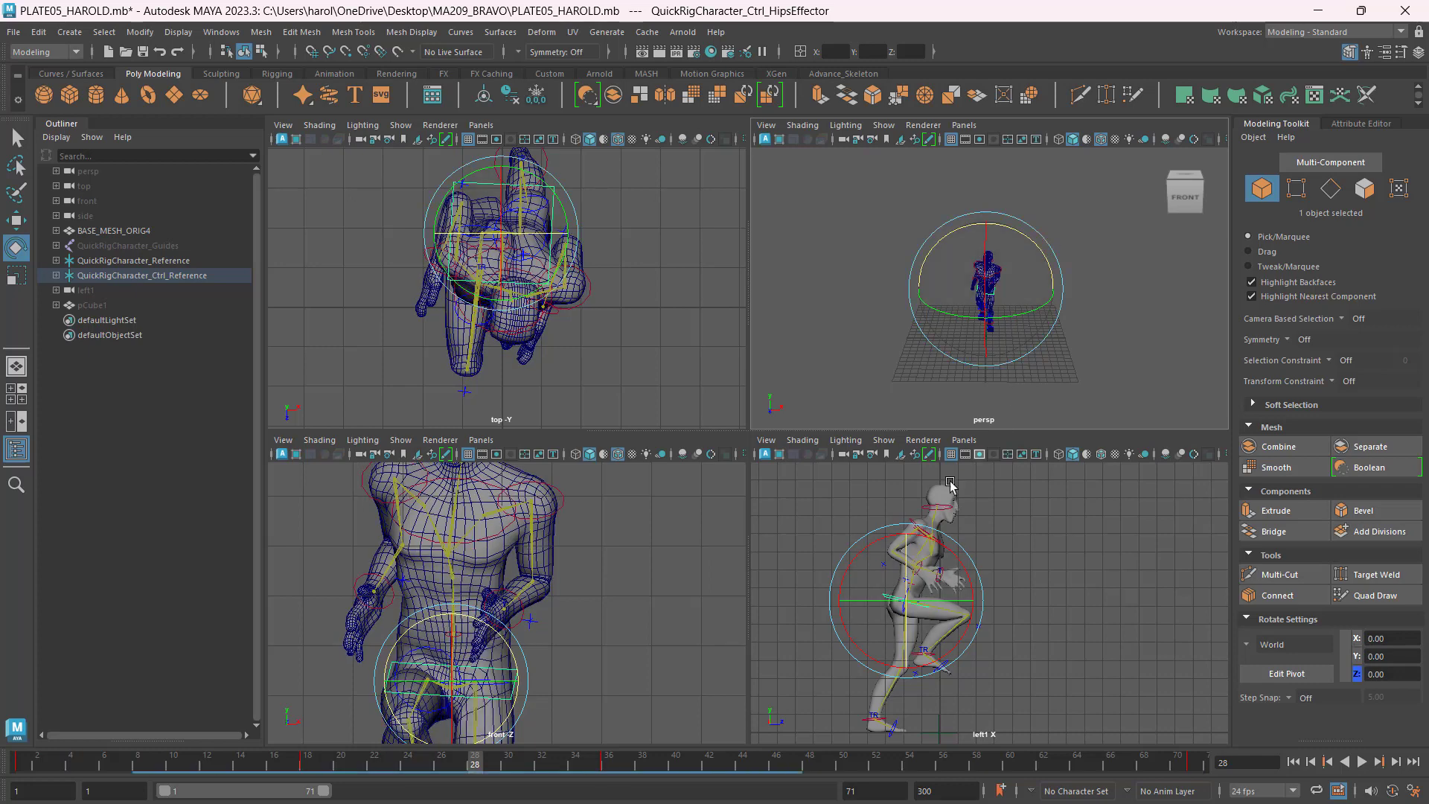
# Rotate the chest control in the top and front views so the shoulders are level and face forward.
pyautogui.click(484, 487)
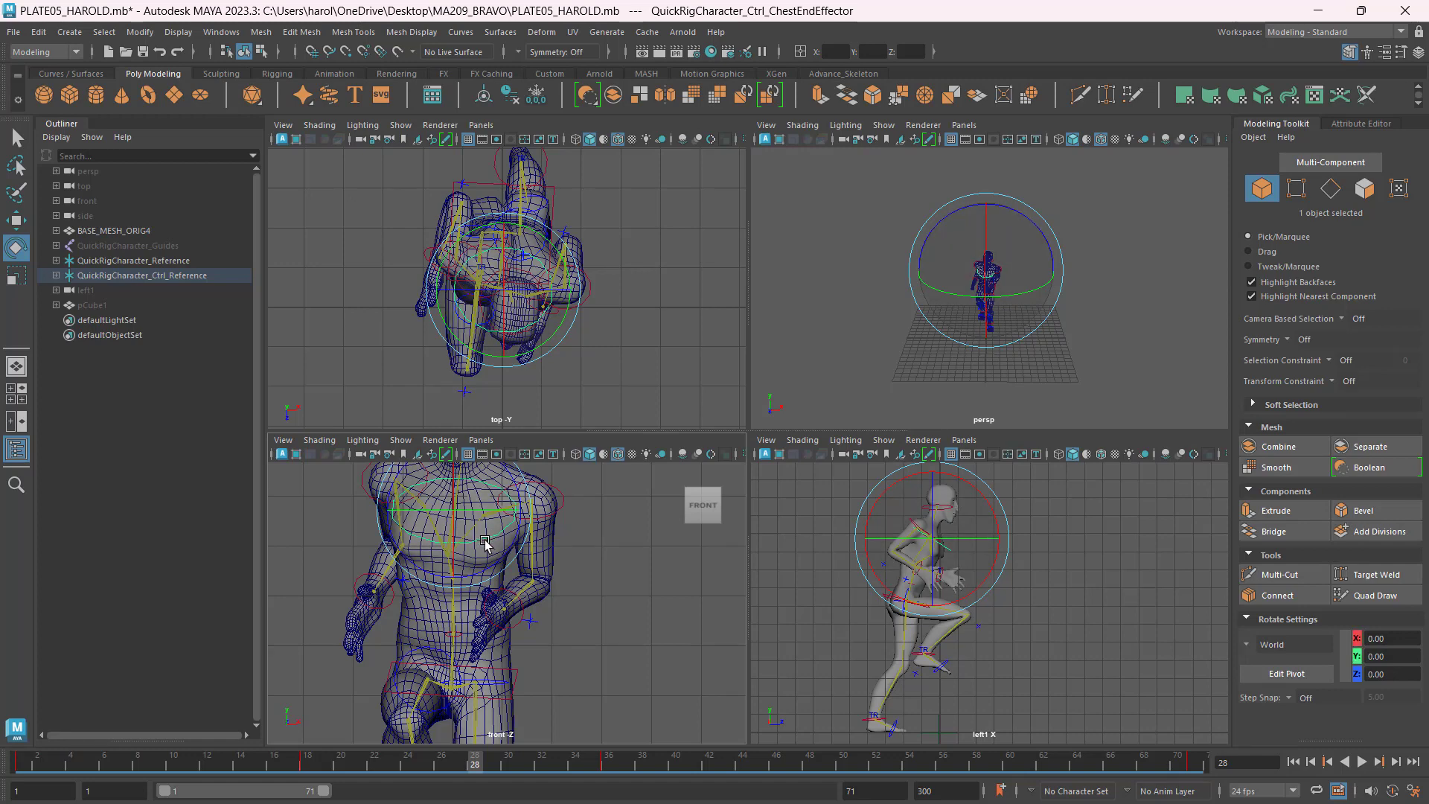
pyautogui.press('f')
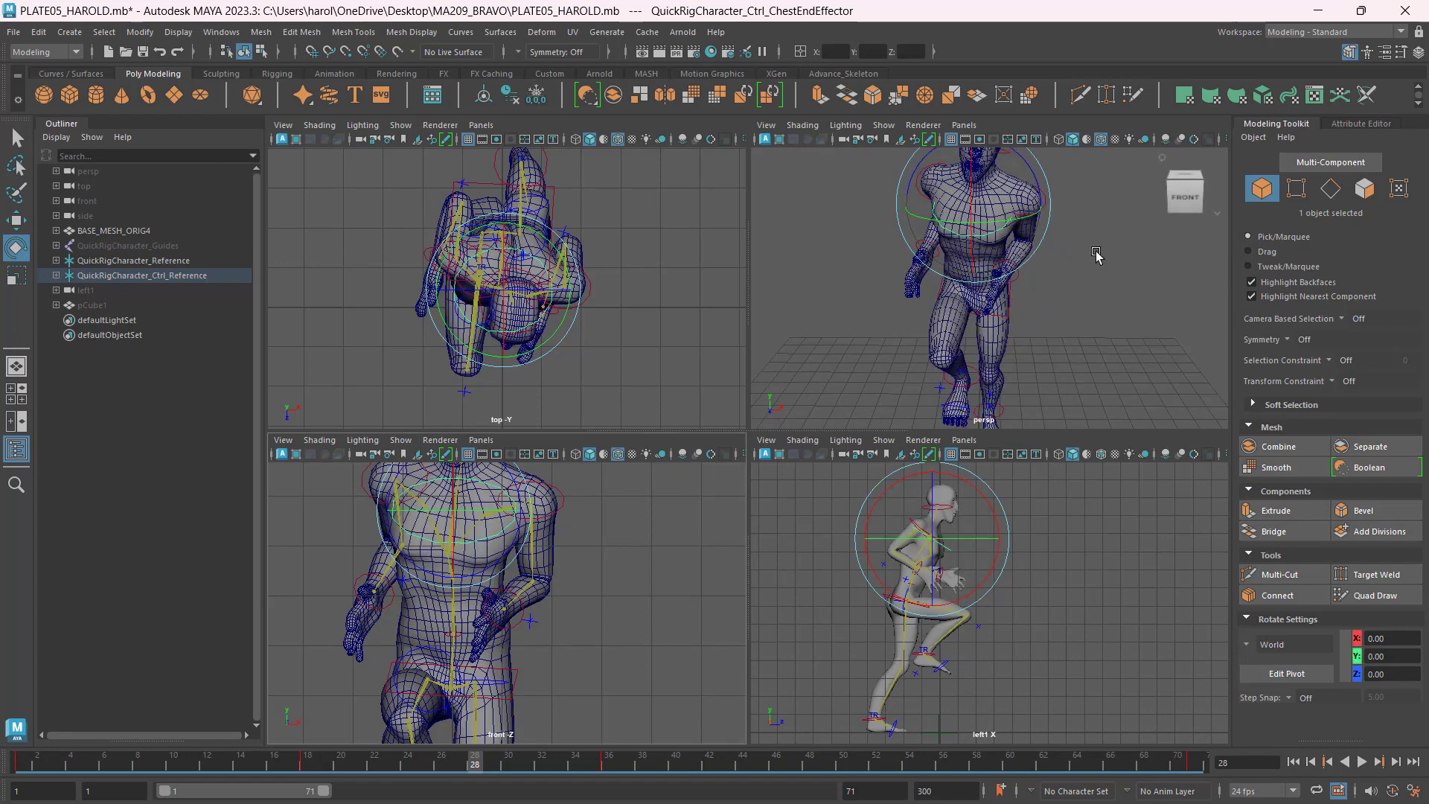
pyautogui.click(995, 235)
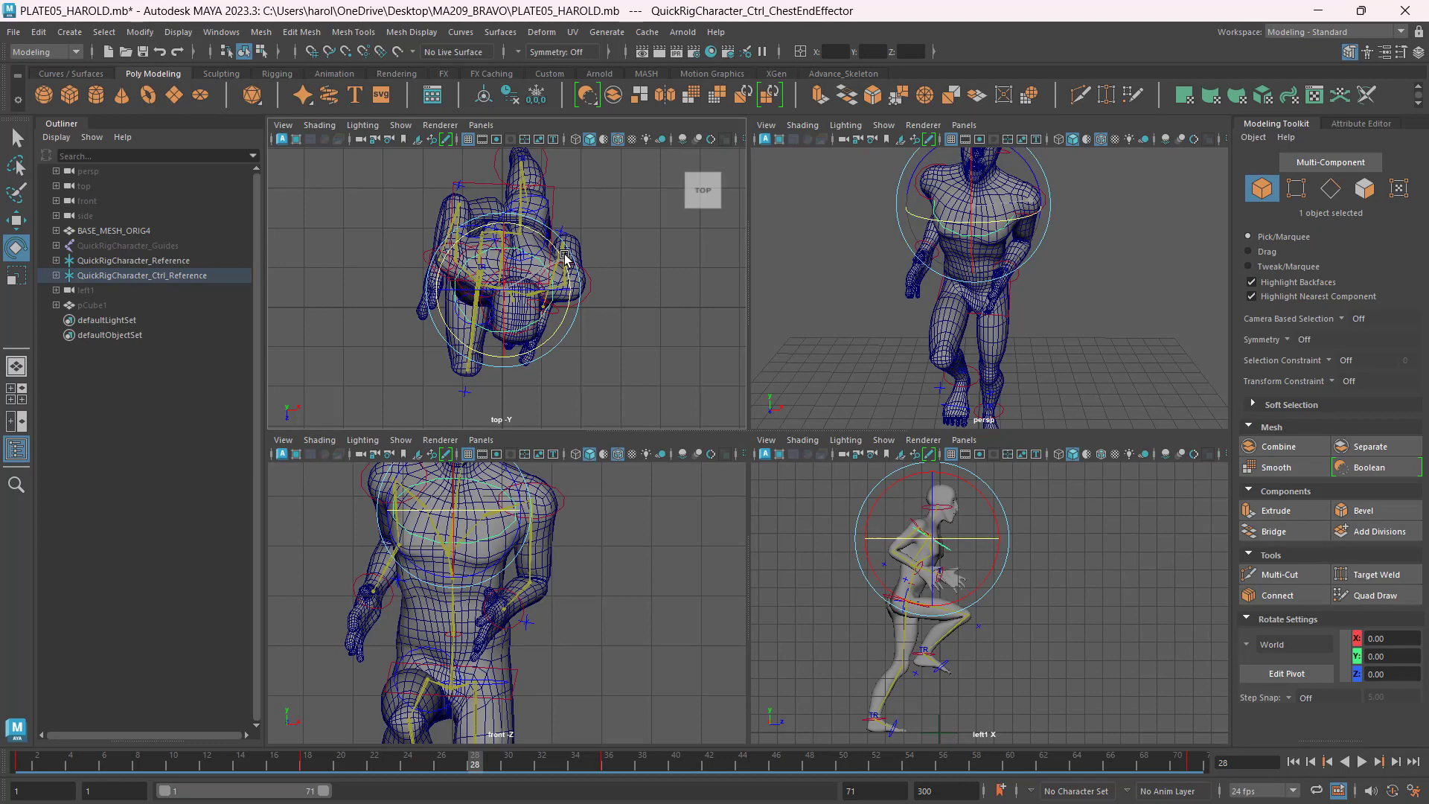
pyautogui.moveTo(565, 257); pyautogui.dragTo(579, 246)
pyautogui.moveTo(476, 511); pyautogui.dragTo(519, 481)
# Move the left wrist control outward to X 1.68, clear of the body, and compare the arm before and after the move.
pyautogui.press('w')
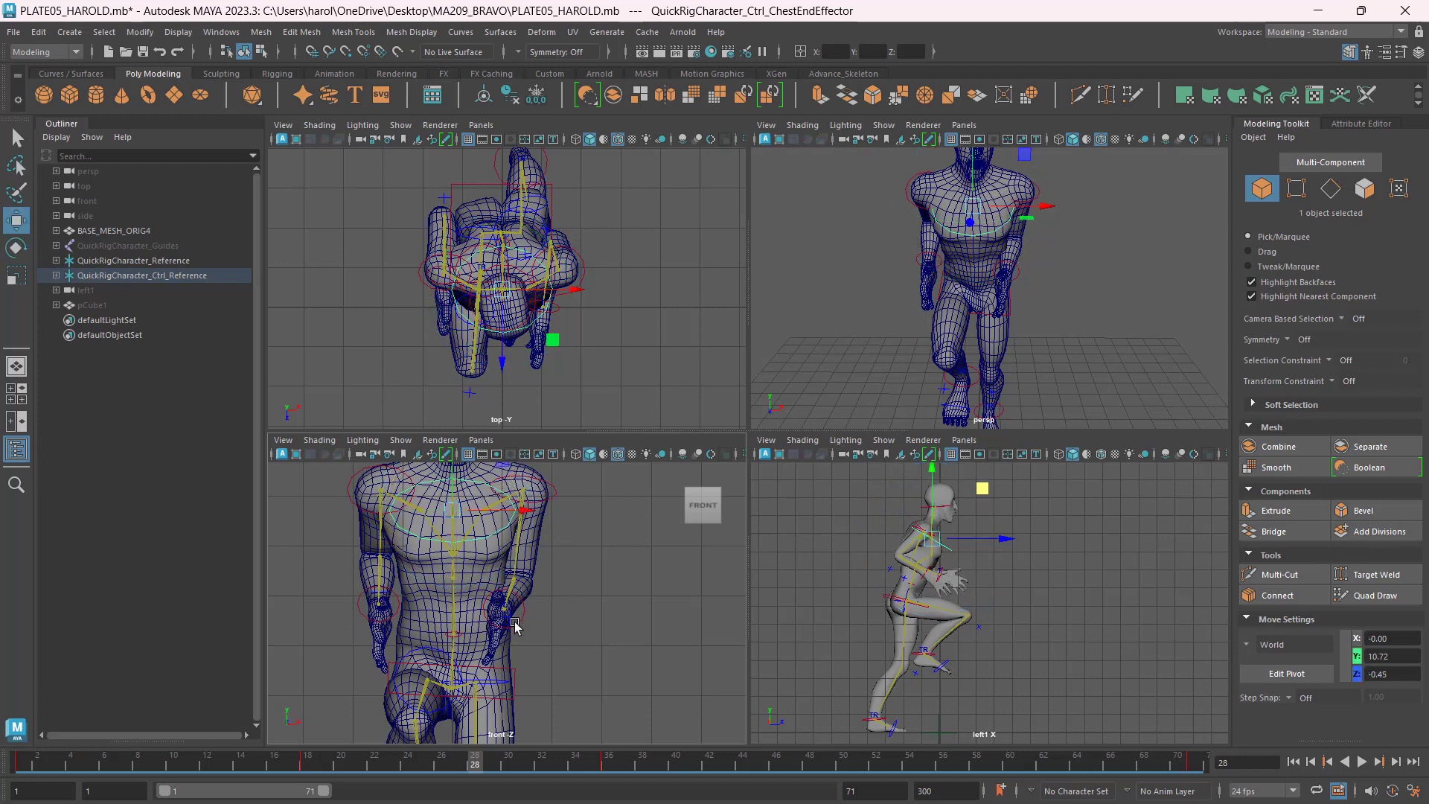
pyautogui.click(516, 624)
pyautogui.moveTo(569, 617); pyautogui.dragTo(591, 616)
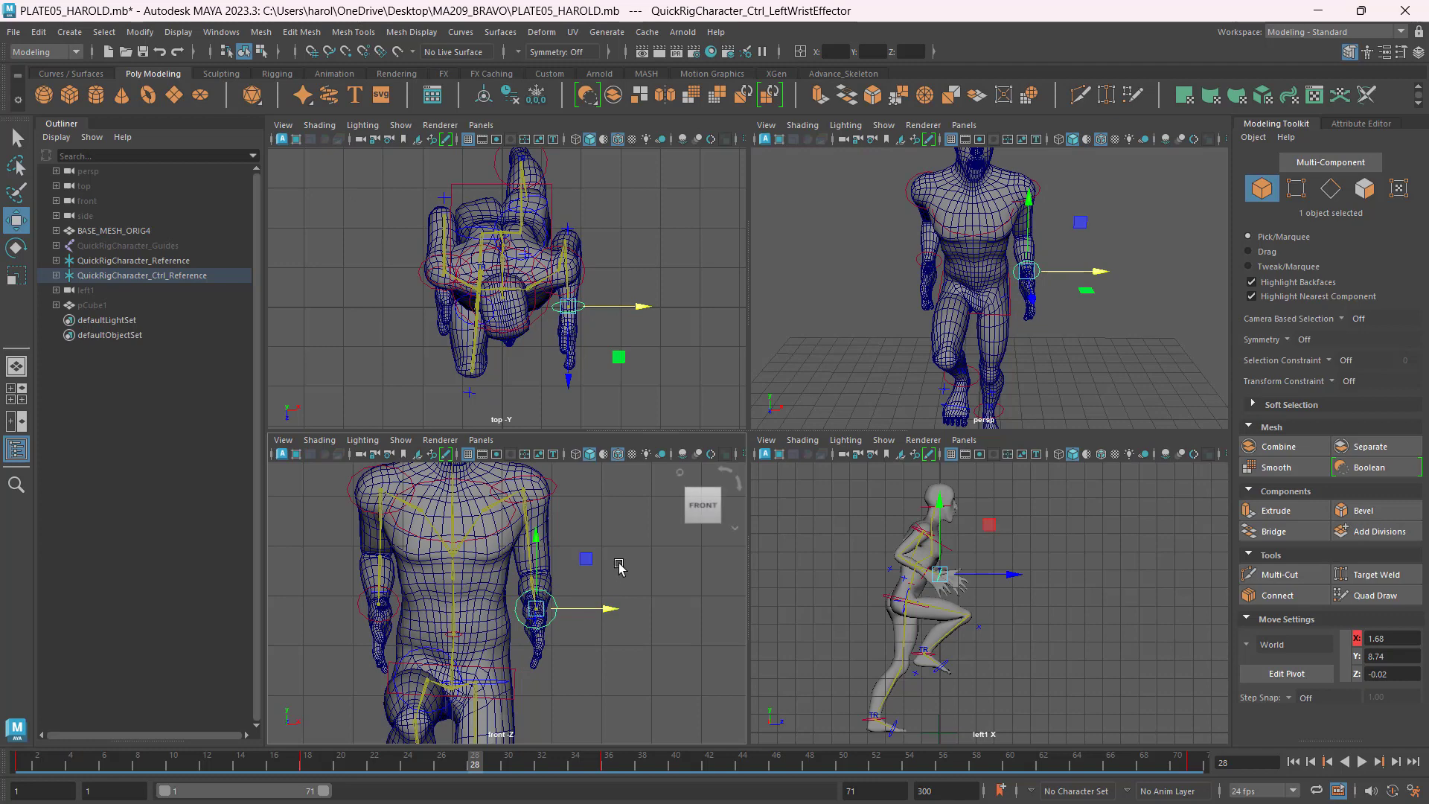
pyautogui.hotkey('ctrl', 'z')
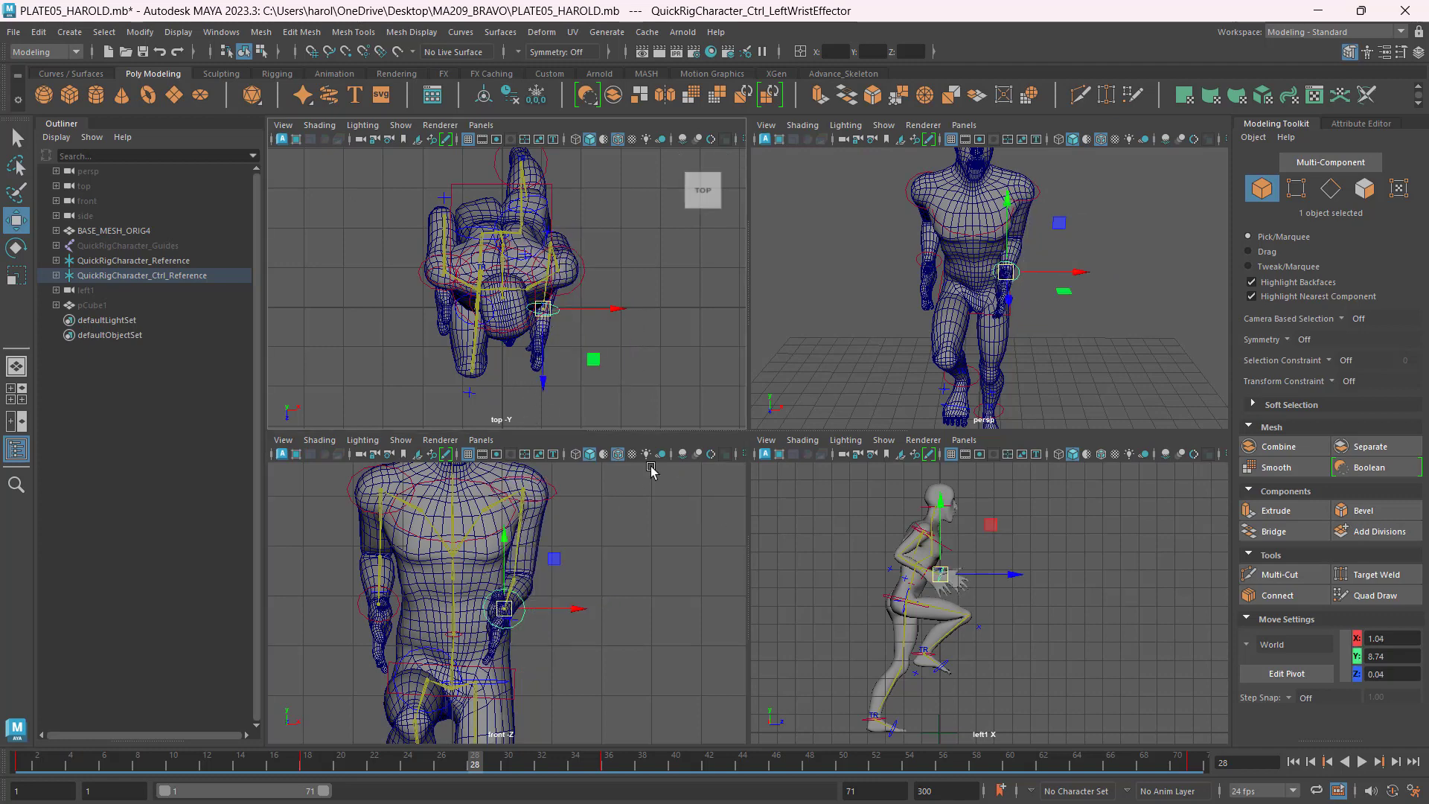
pyautogui.hotkey('shift', 'z')
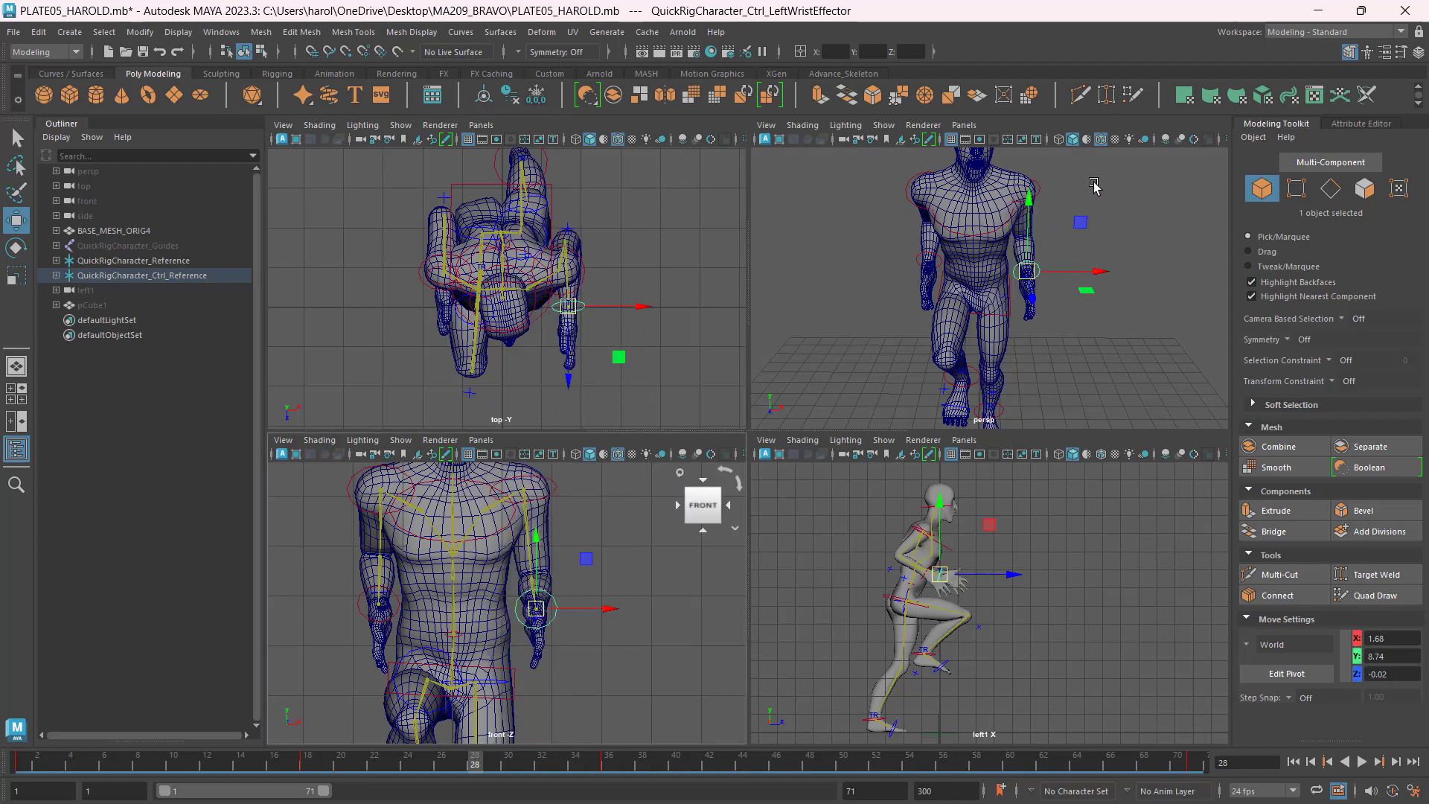
pyautogui.keyDown('alt'); pyautogui.moveTo(1094, 187); pyautogui.dragTo(1014, 248); pyautogui.keyUp('alt')
# Rotate the head control around its vertical axis in the top view so the head faces straight forward at frame 28.
pyautogui.click(476, 366)
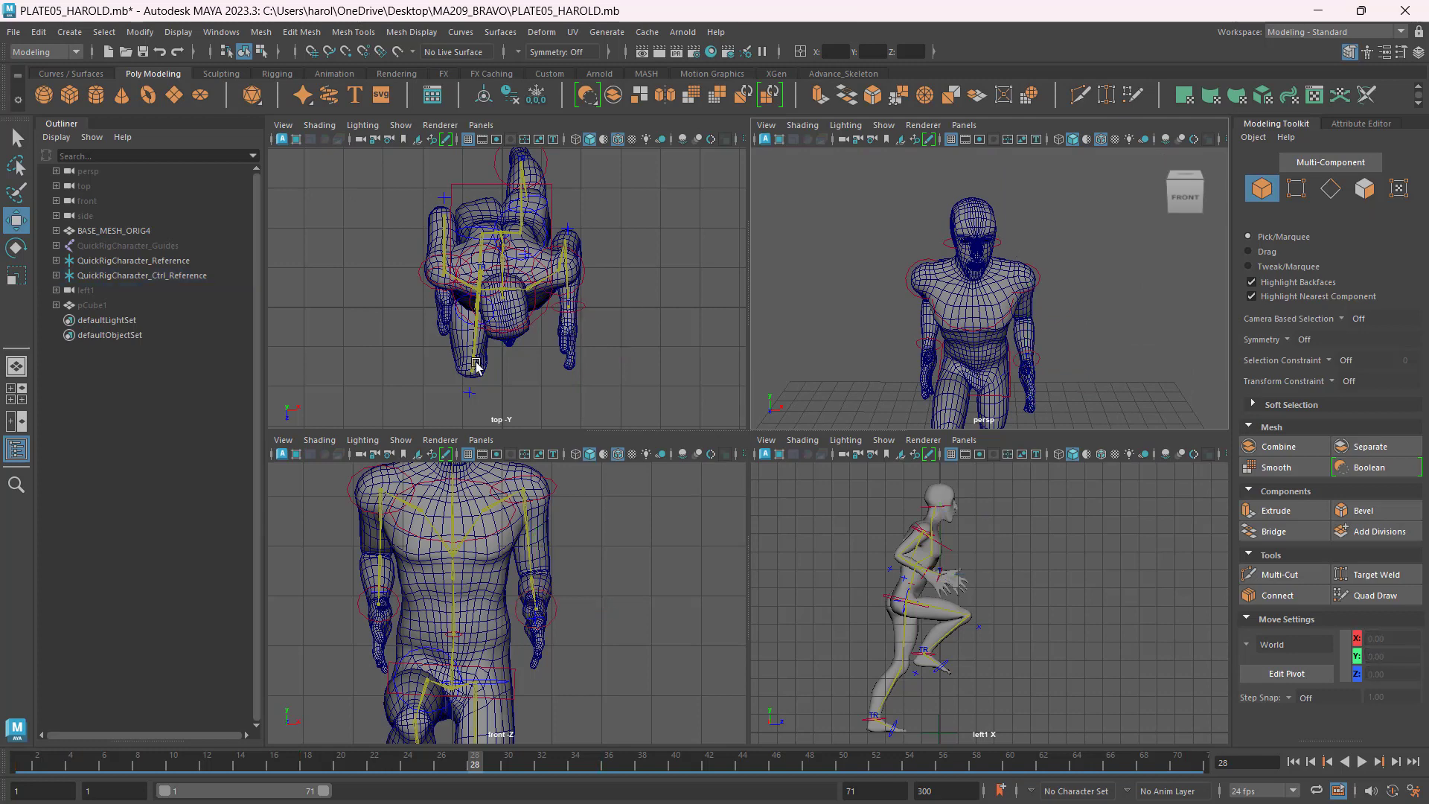
pyautogui.click(987, 244)
pyautogui.press('e')
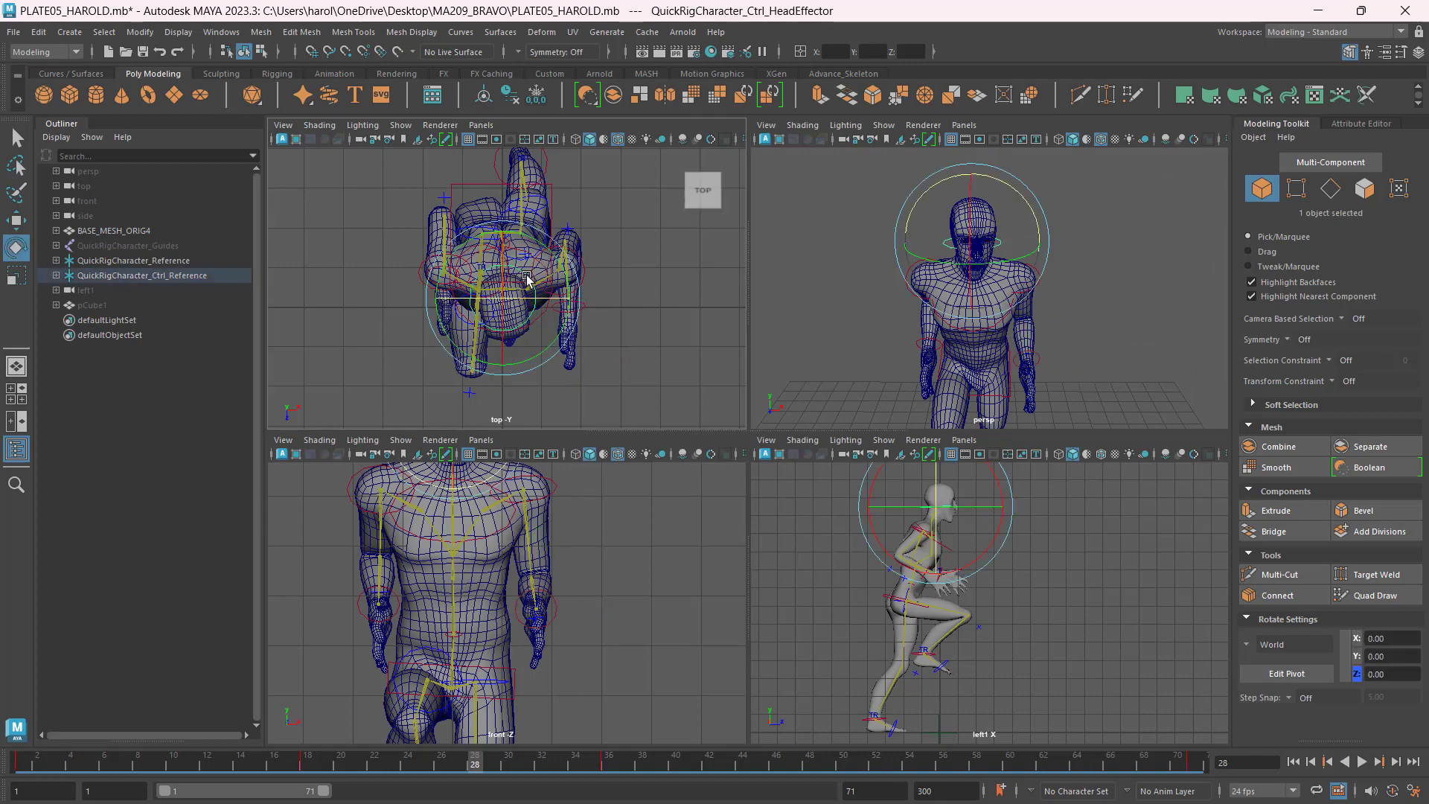
pyautogui.moveTo(527, 273); pyautogui.dragTo(577, 268)
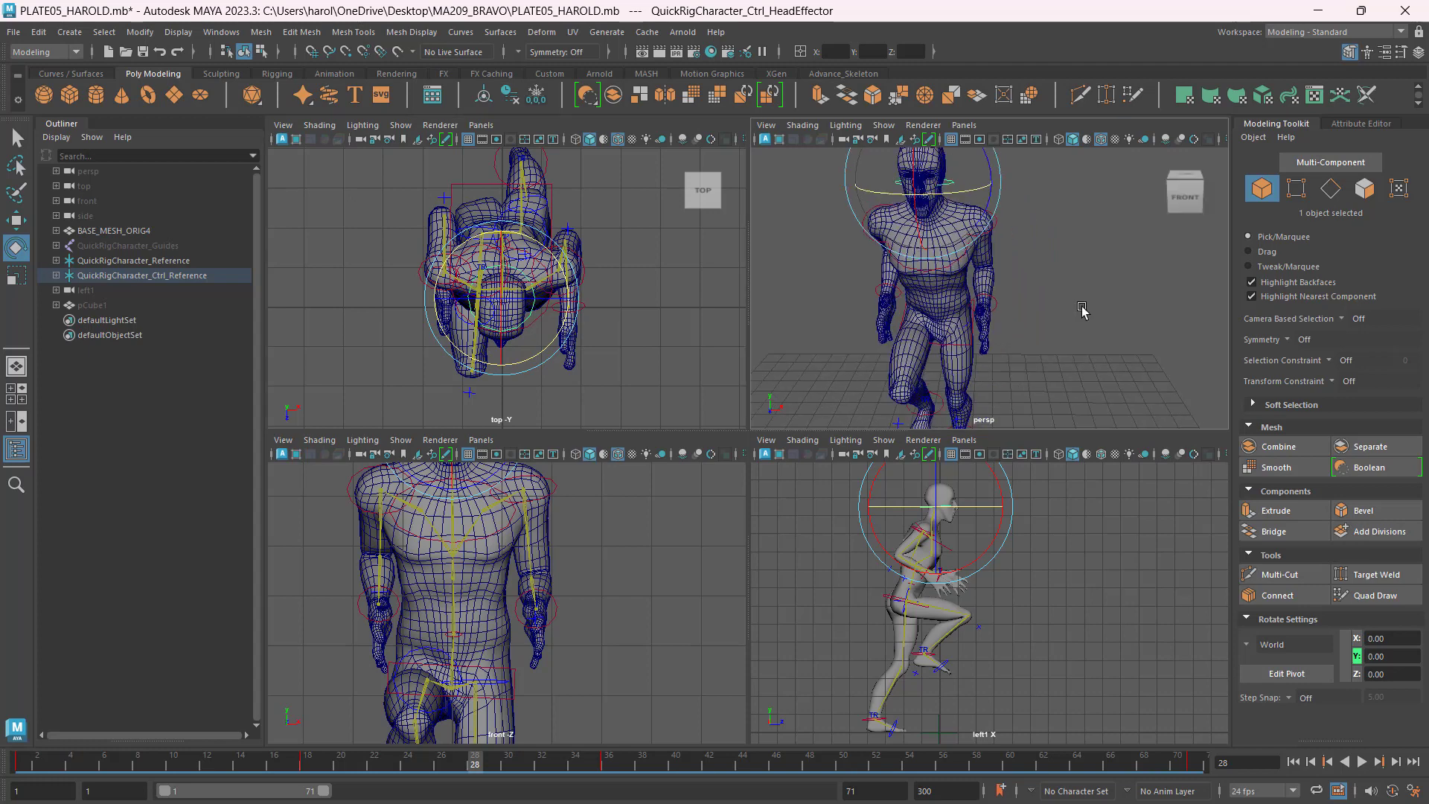
pyautogui.scroll(-5, 1083, 308)
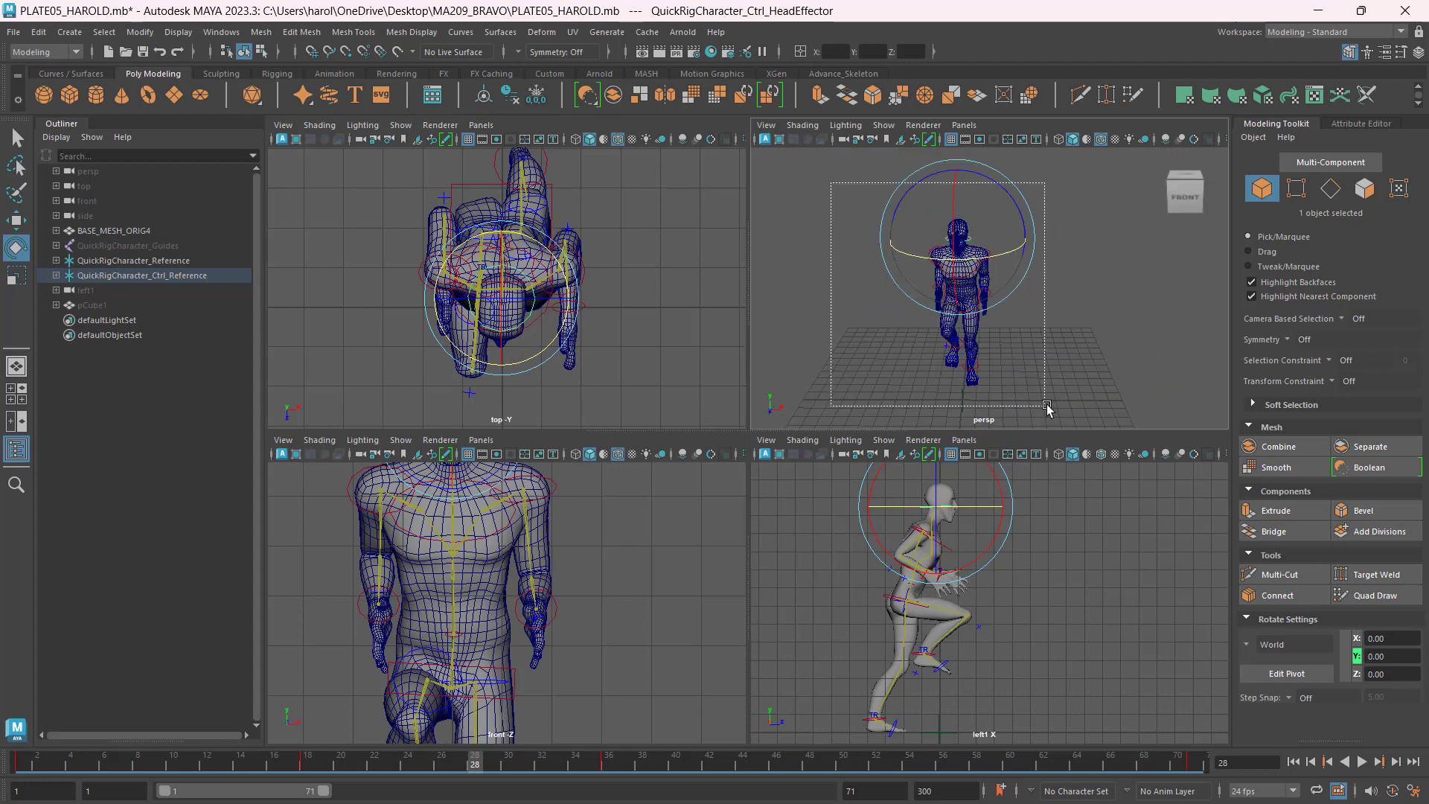
# Select all the character's rig controls, play back the animation, and save the scene with the time at frame 1.
pyautogui.moveTo(833, 182); pyautogui.dragTo(1075, 402)
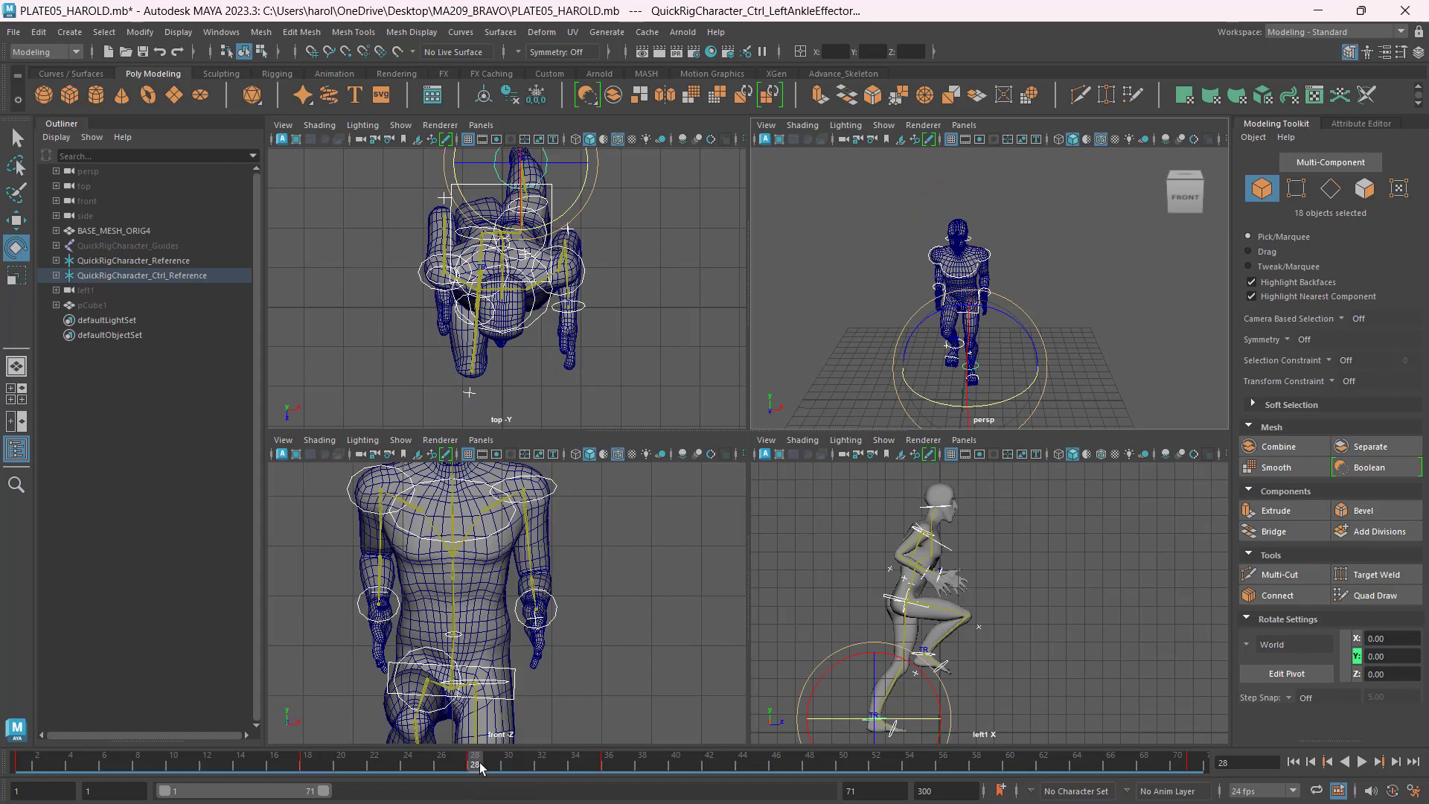
pyautogui.hotkey('alt', 'v')
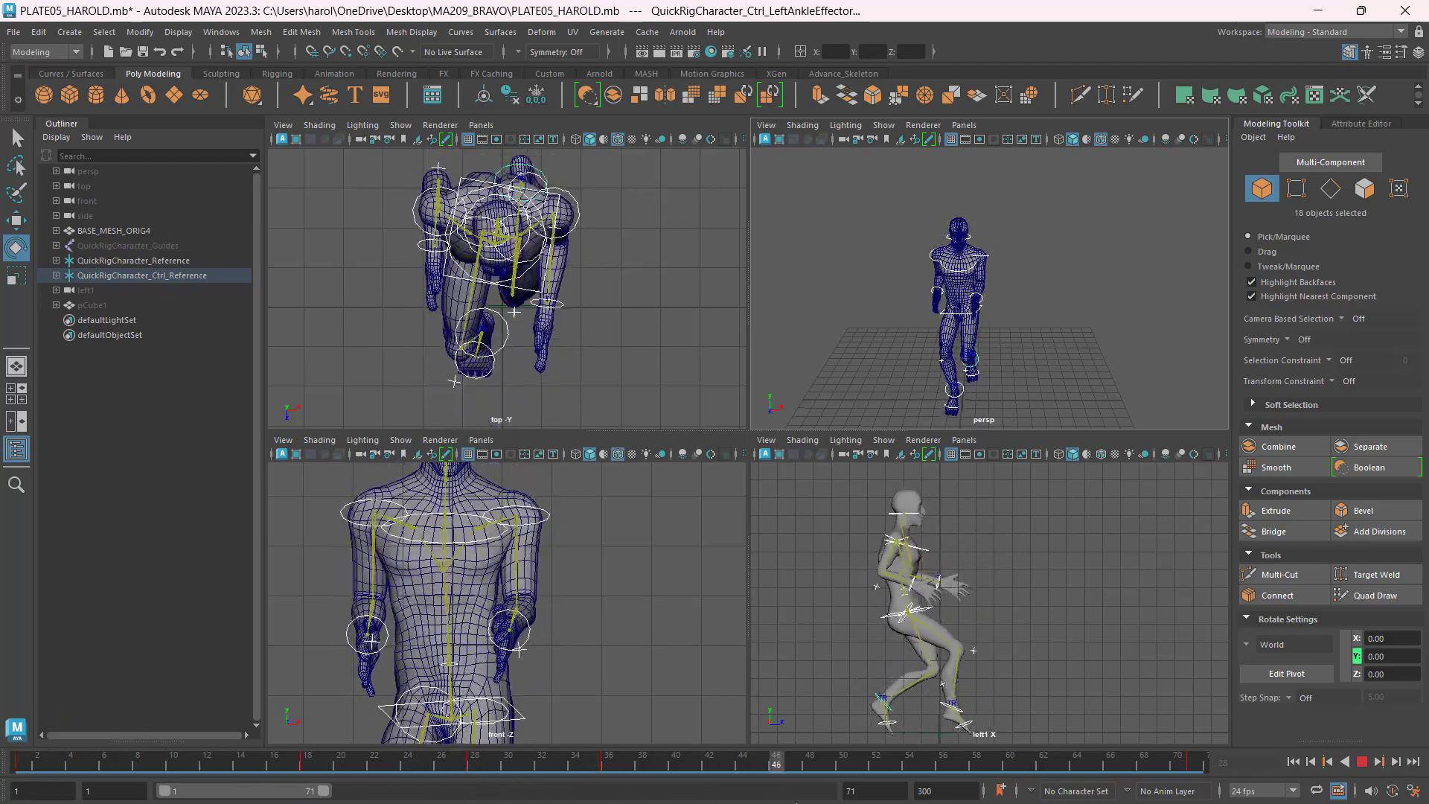
pyautogui.moveTo(201, 758); pyautogui.dragTo(6, 745)
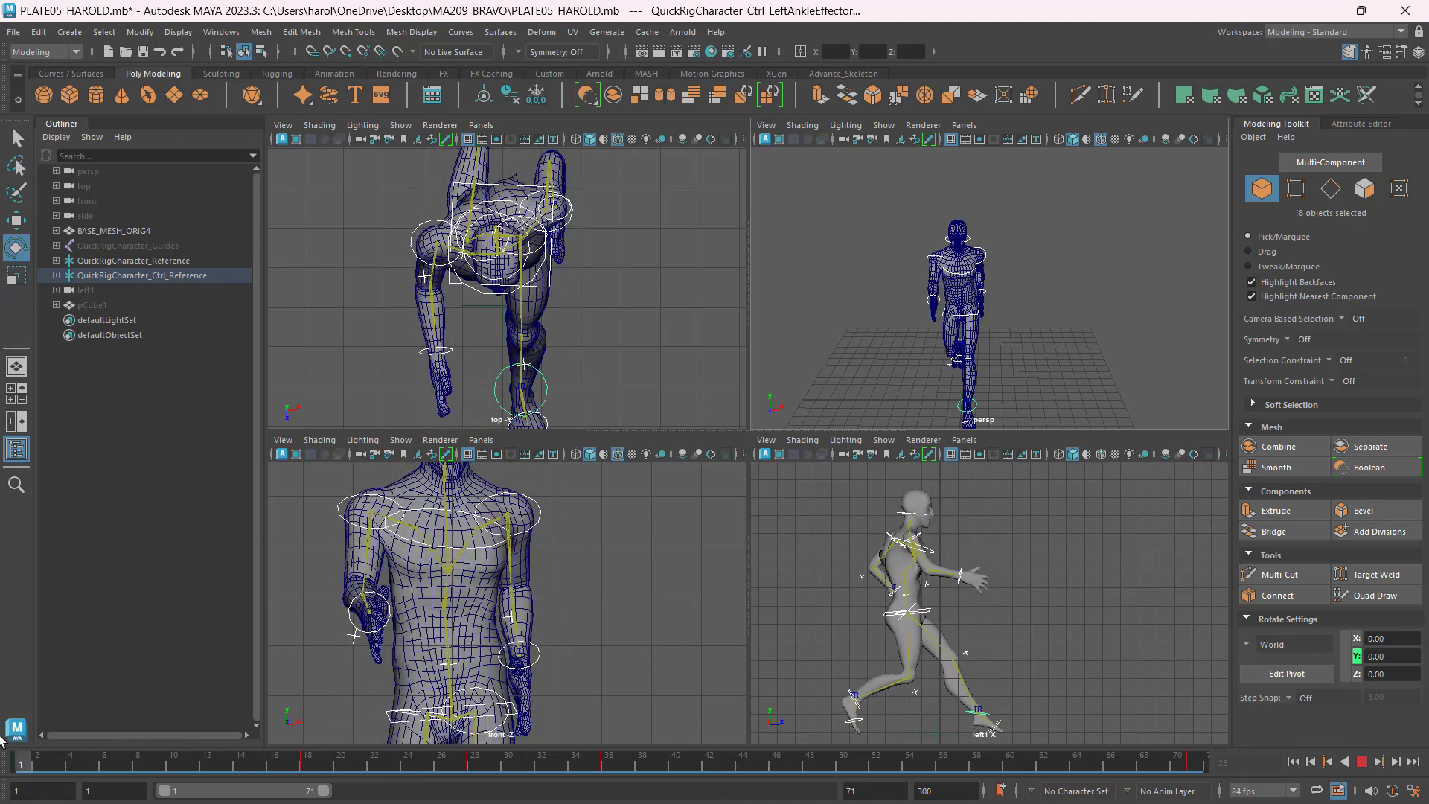
pyautogui.hotkey('ctrl', 's')
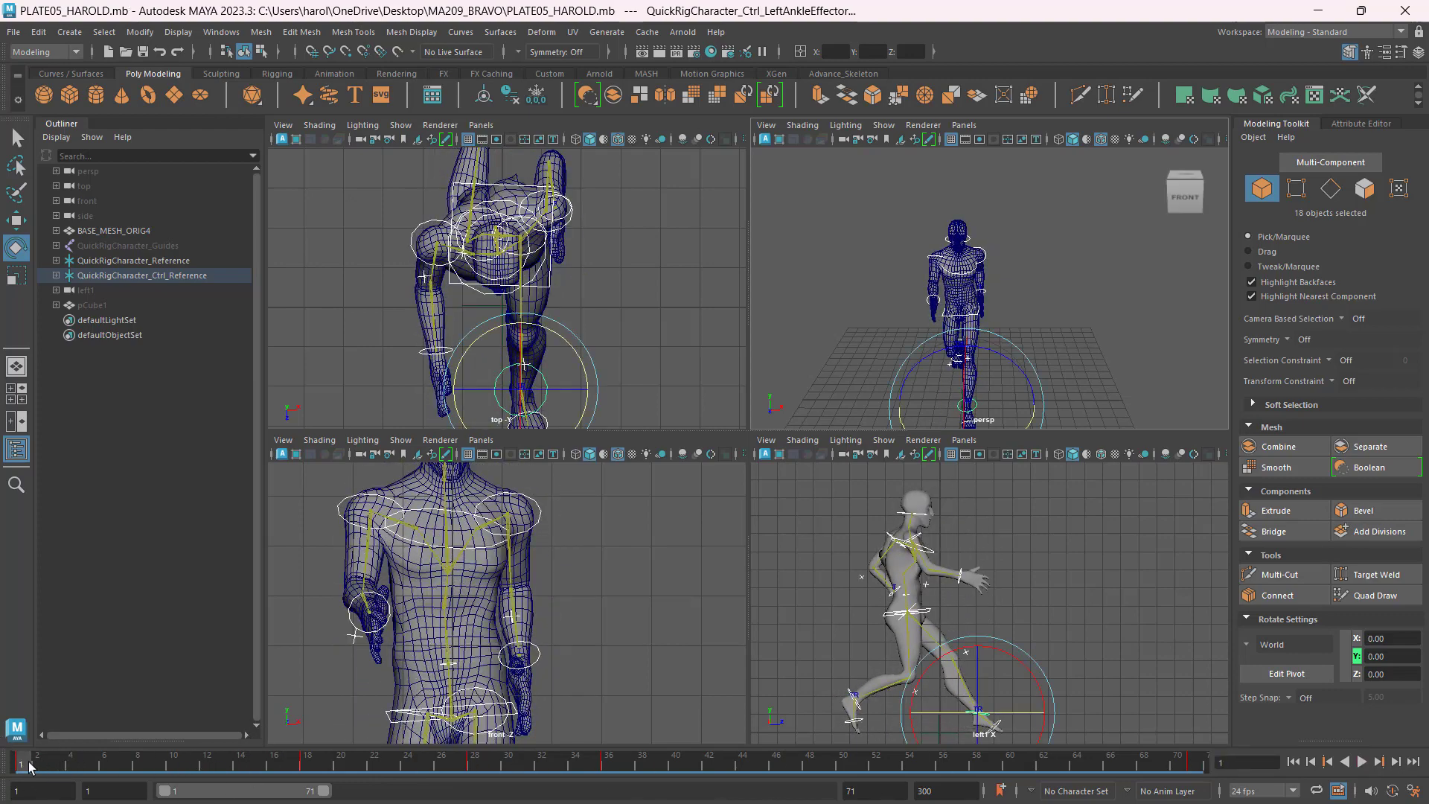
# Scrub from frame 1 to the down pose at frame 18 and compare it with the contact poses at frames 36 and 1.
pyautogui.moveTo(30, 768); pyautogui.dragTo(309, 783)
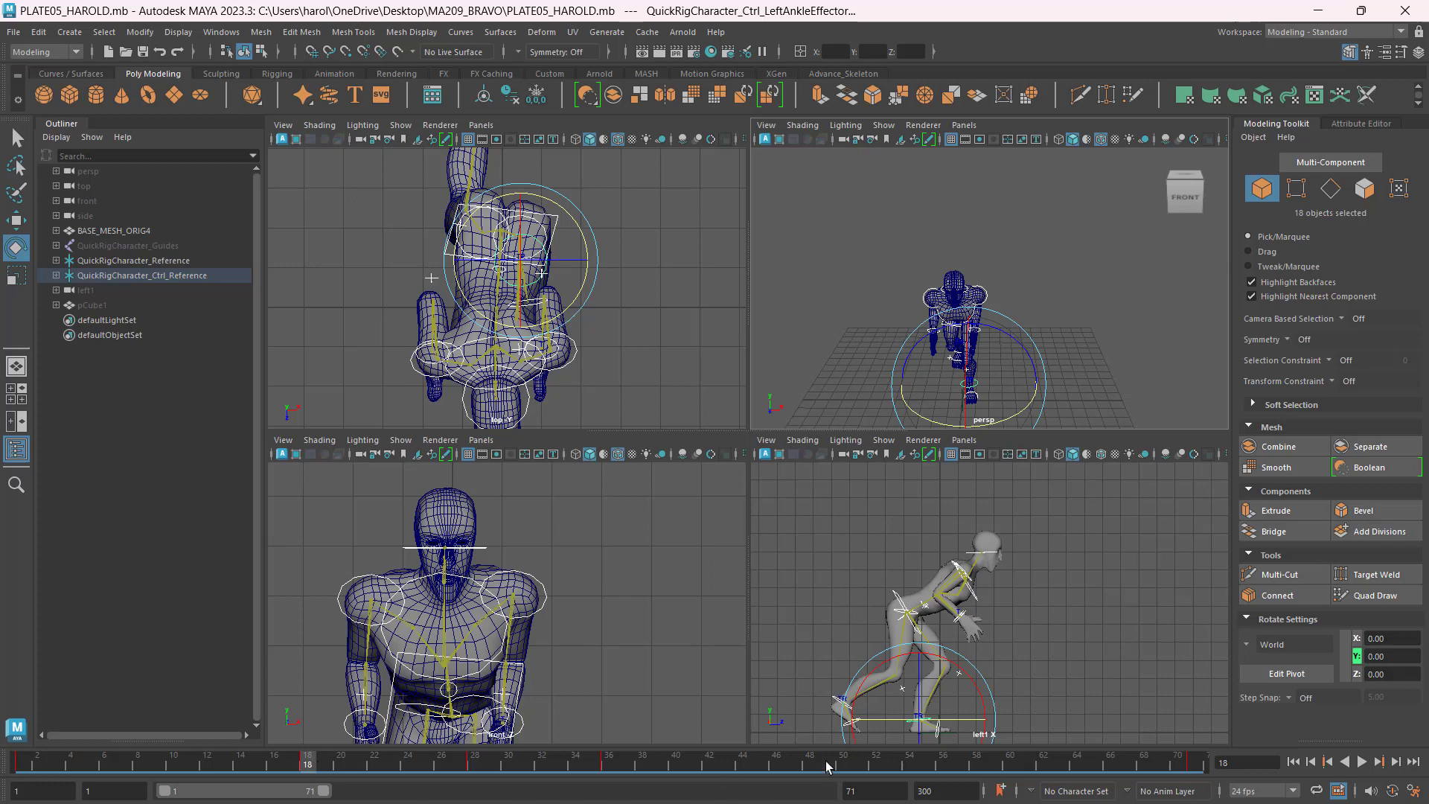
pyautogui.hotkey('alt', 'v')
pyautogui.click(609, 763)
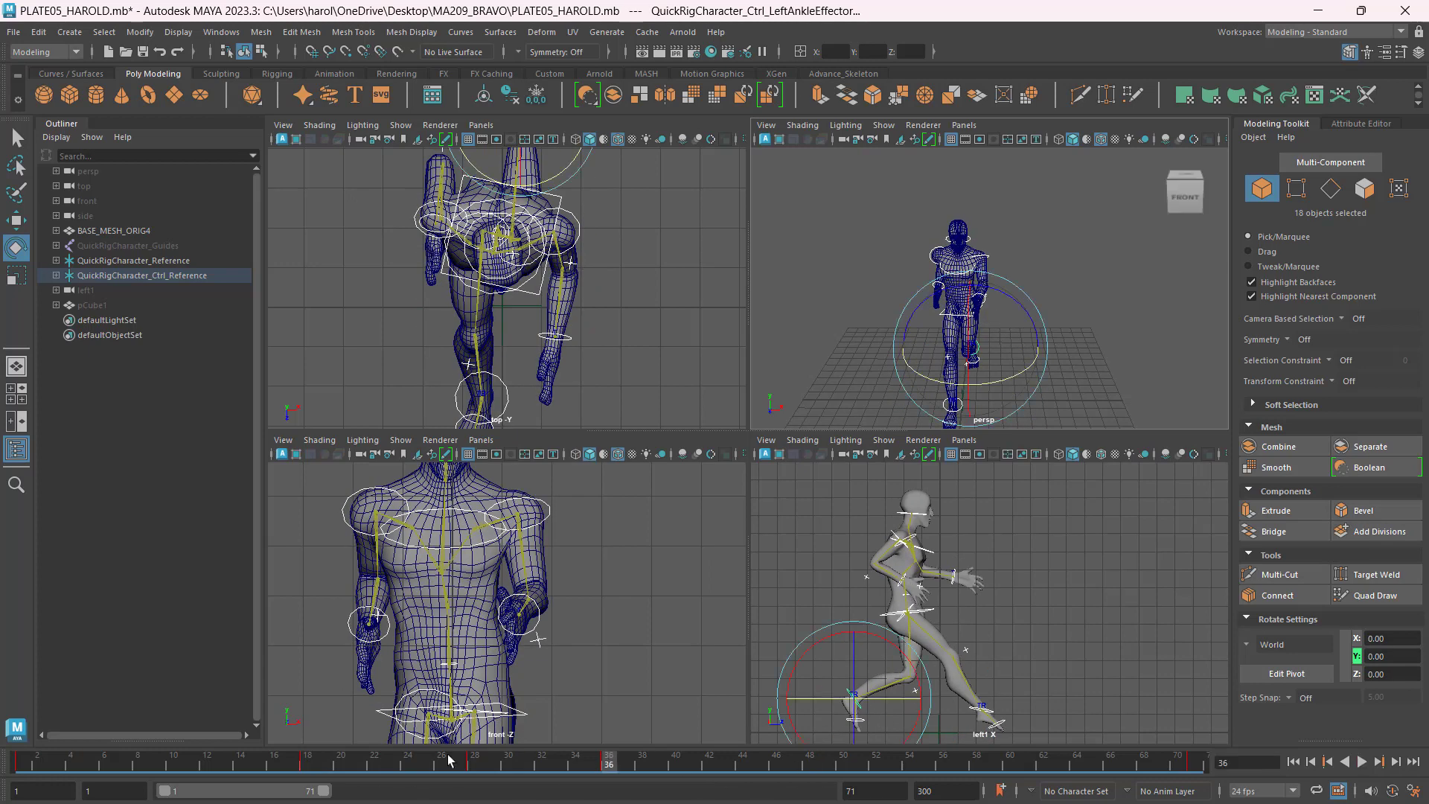
pyautogui.click(22, 765)
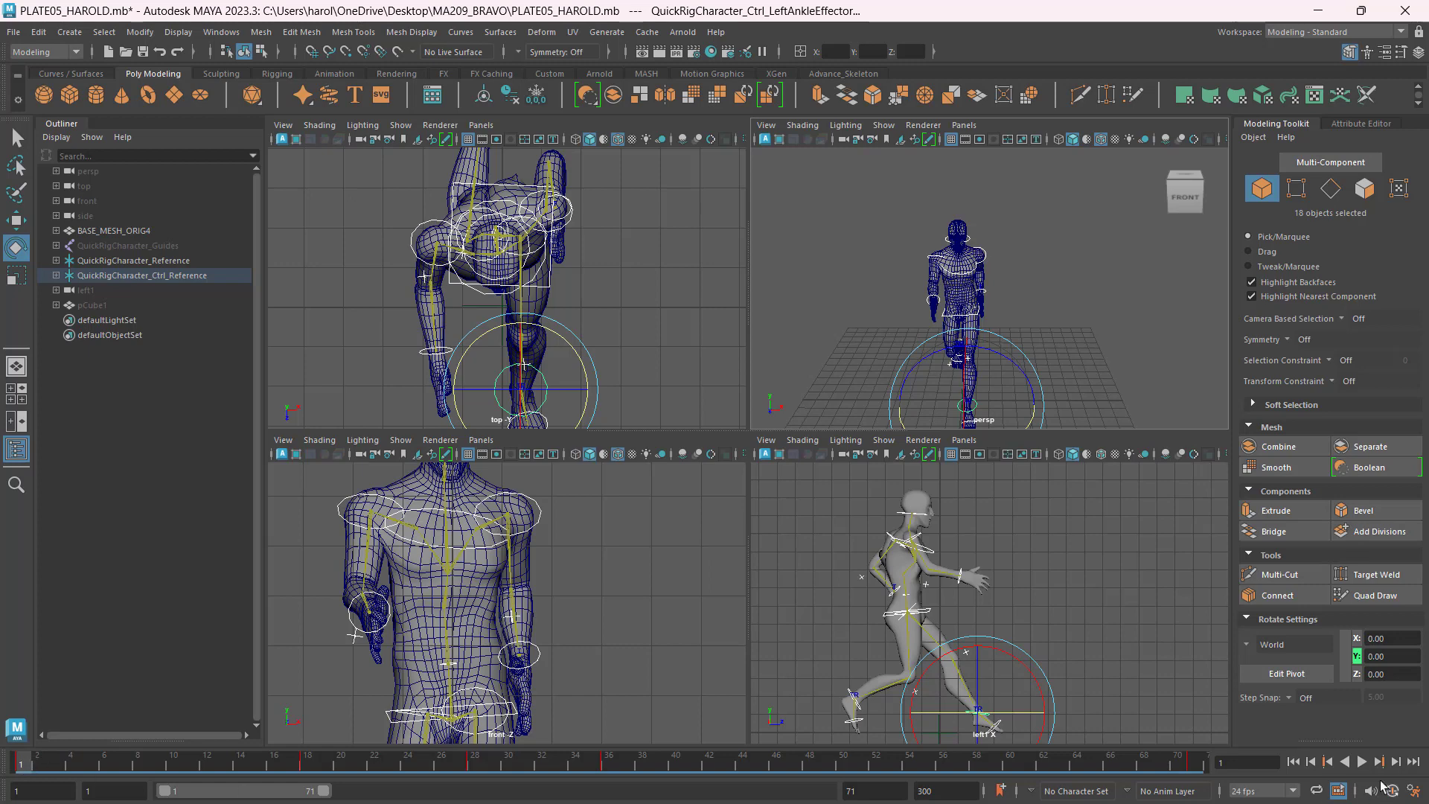
# Limit the playback range to end at frame 18, scrub through frames 1 to 18, and restore the end frame to 71.
pyautogui.click(861, 792)
pyautogui.press('Return')
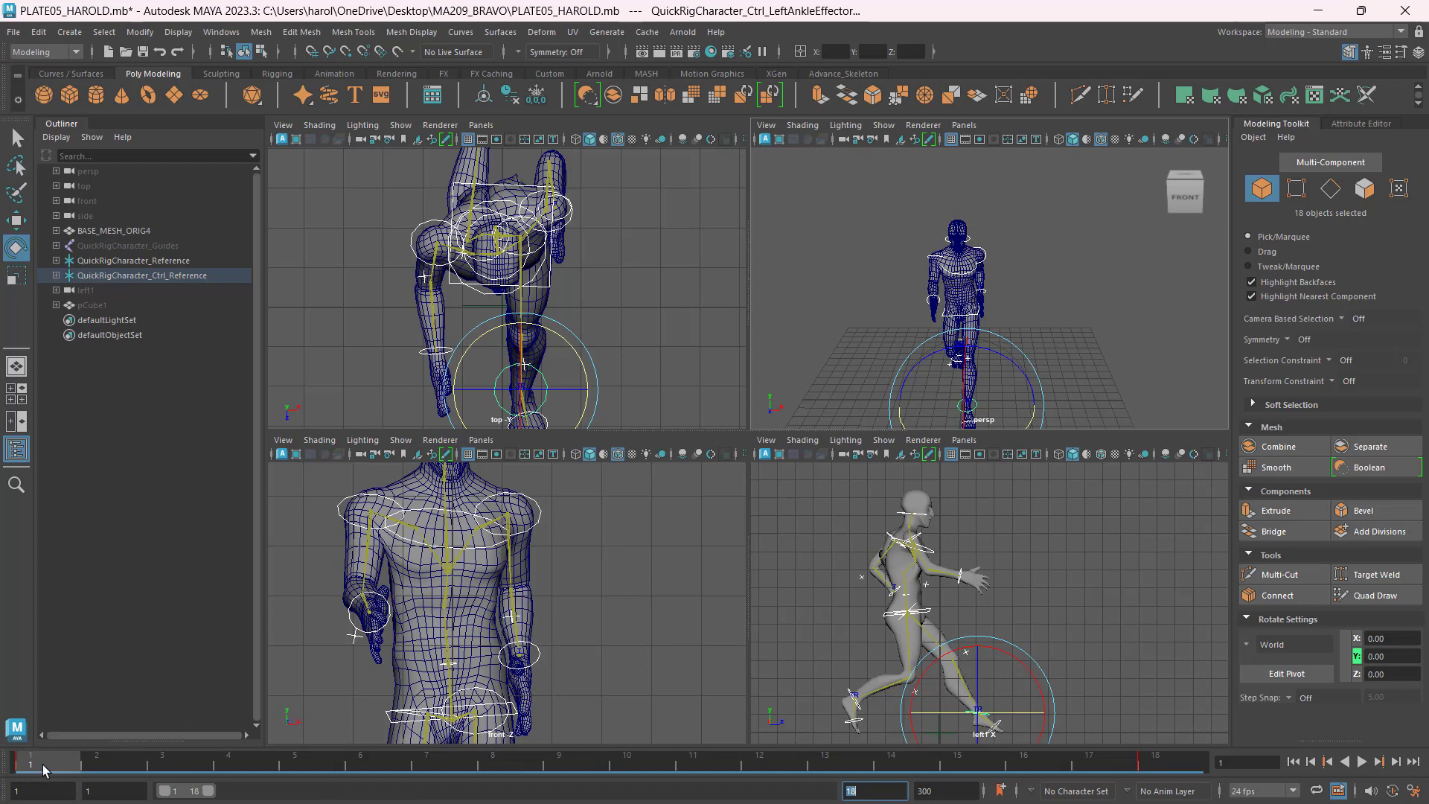
pyautogui.click(1155, 760)
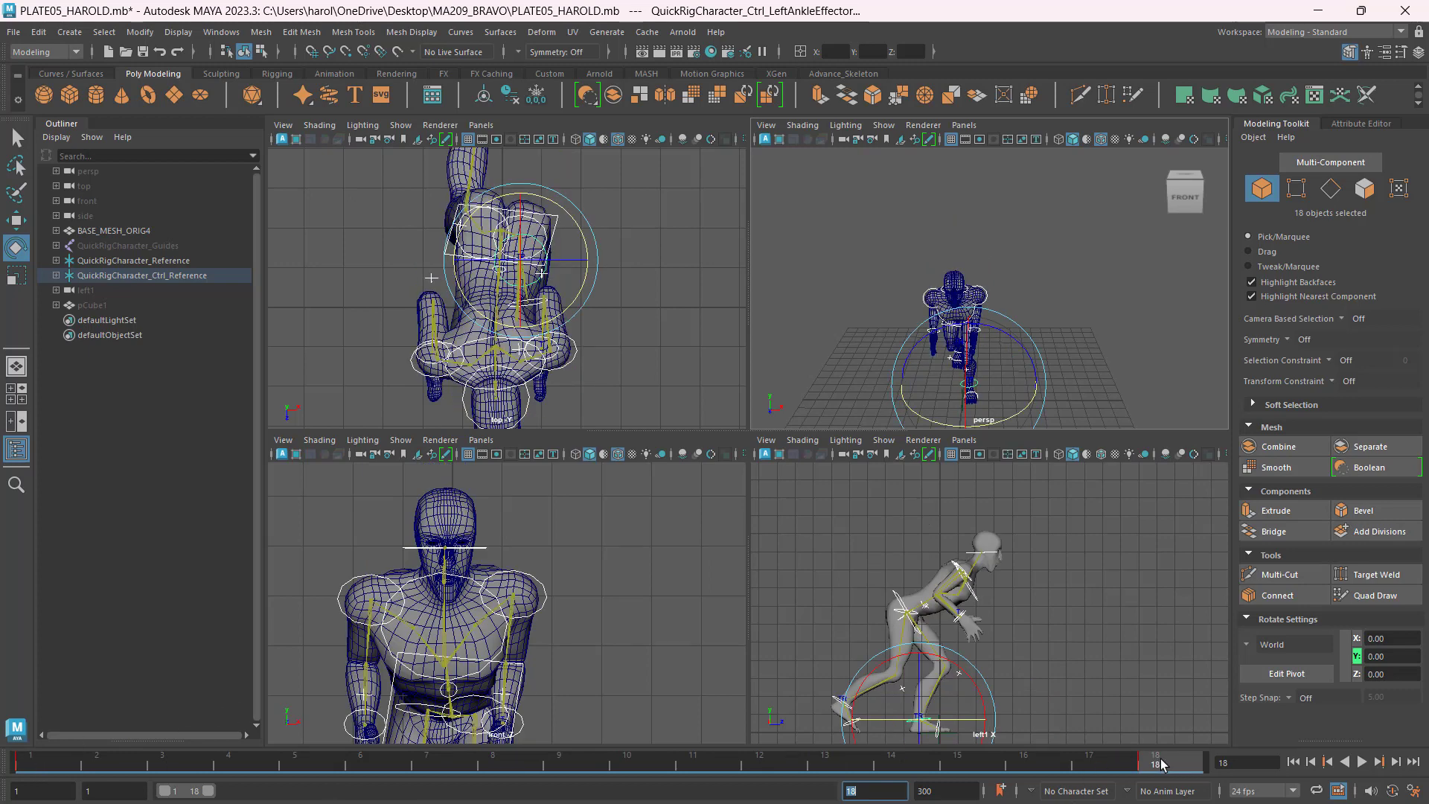
pyautogui.click(34, 765)
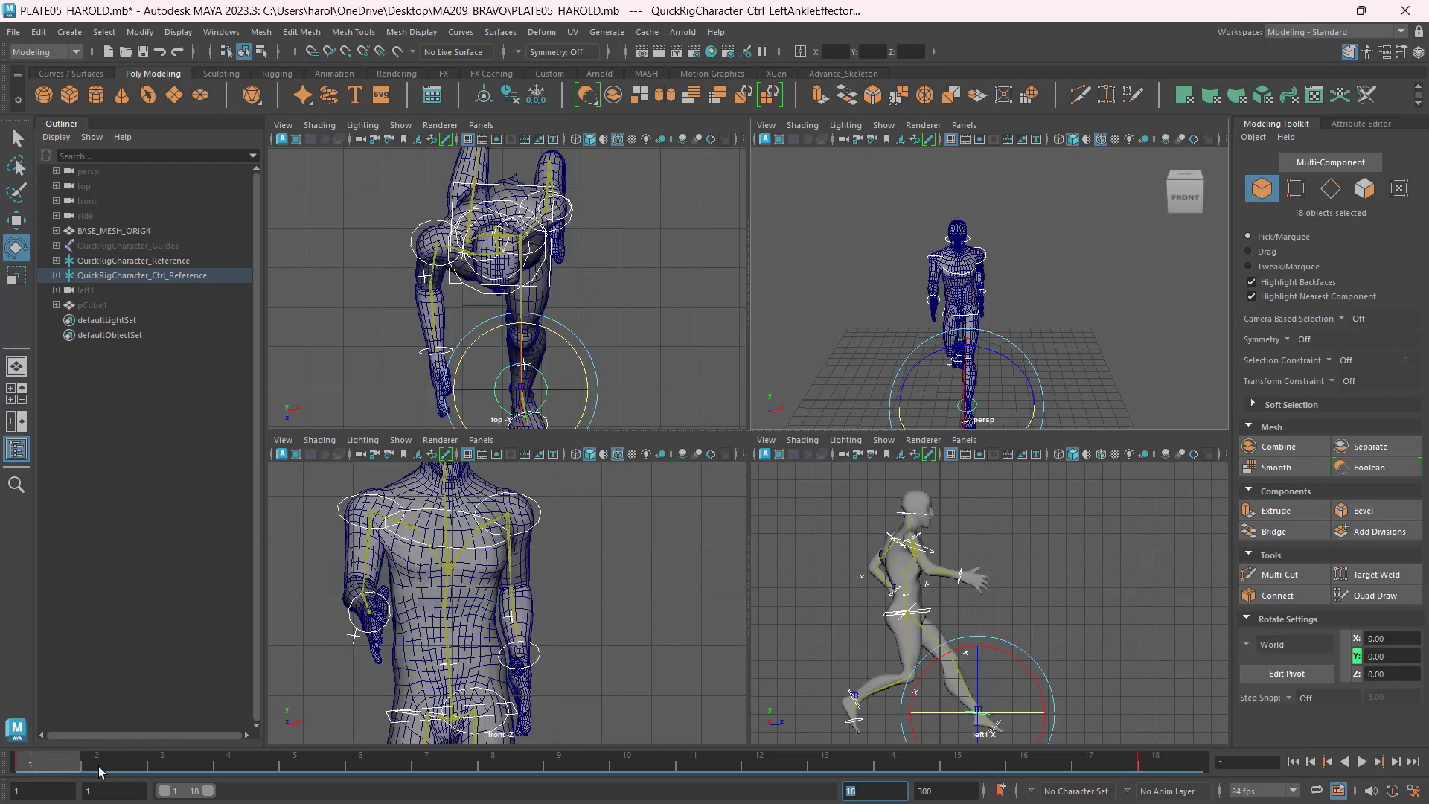
pyautogui.moveTo(99, 766); pyautogui.dragTo(961, 764)
pyautogui.moveTo(1047, 761); pyautogui.dragTo(1105, 765)
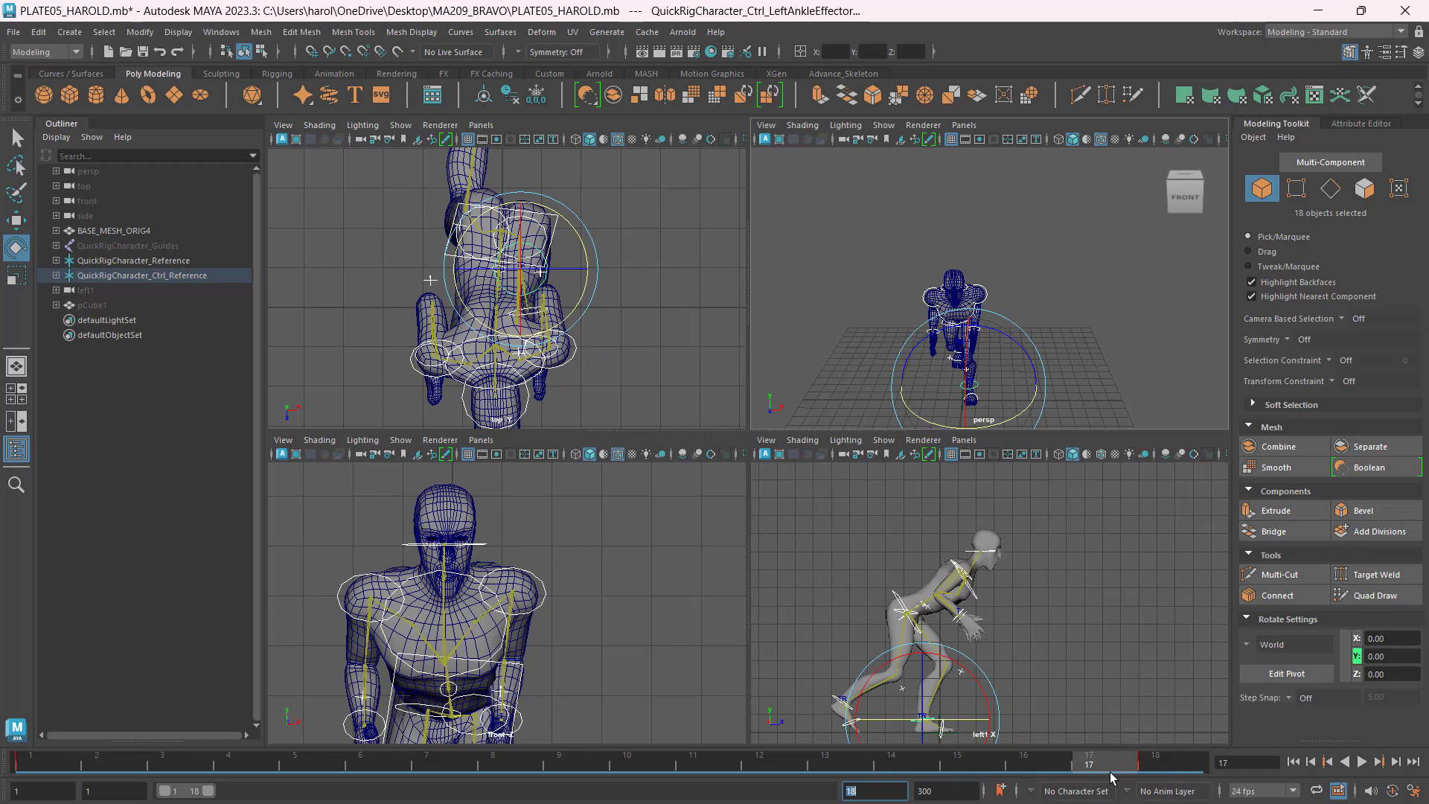
pyautogui.click(1171, 754)
pyautogui.click(1170, 759)
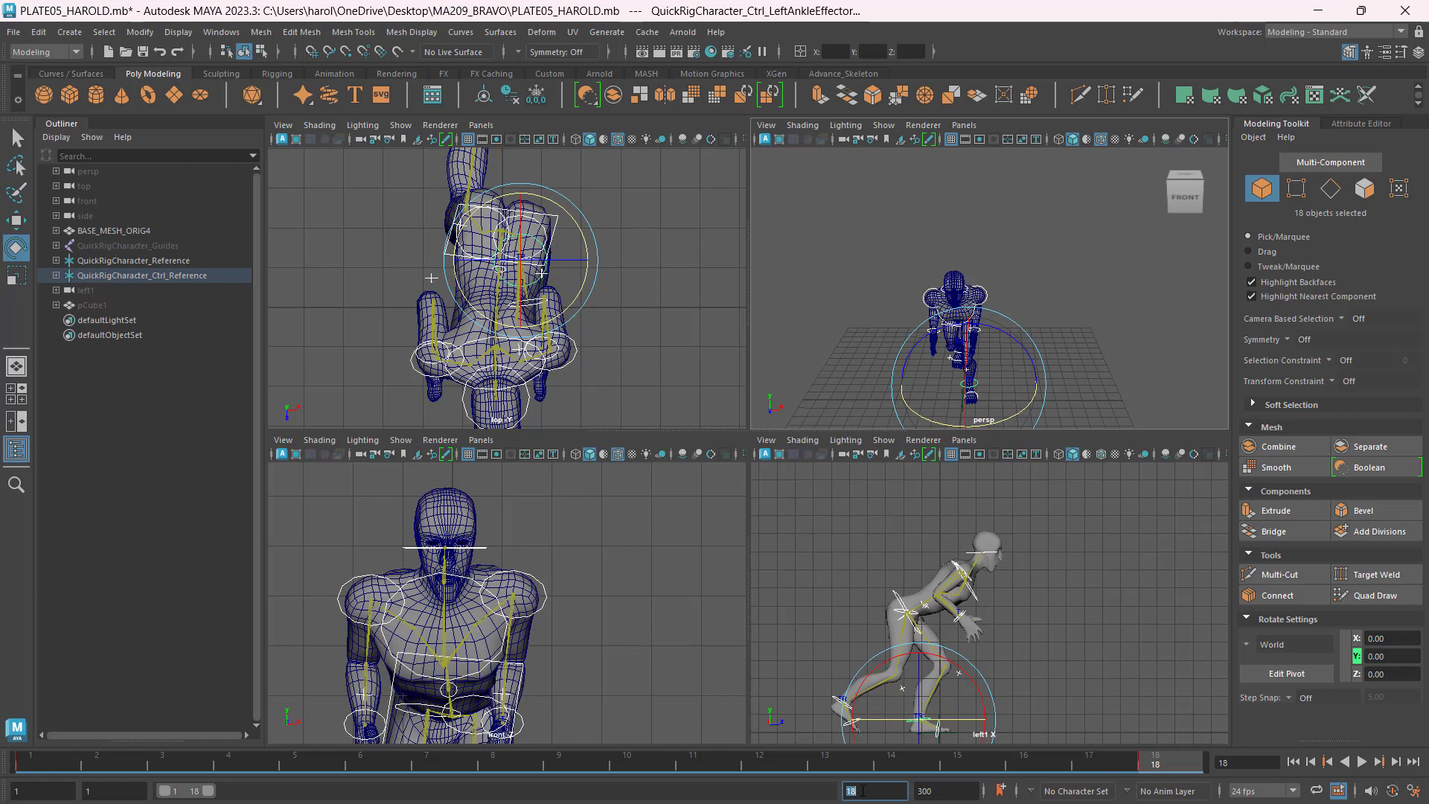
pyautogui.press('Return')
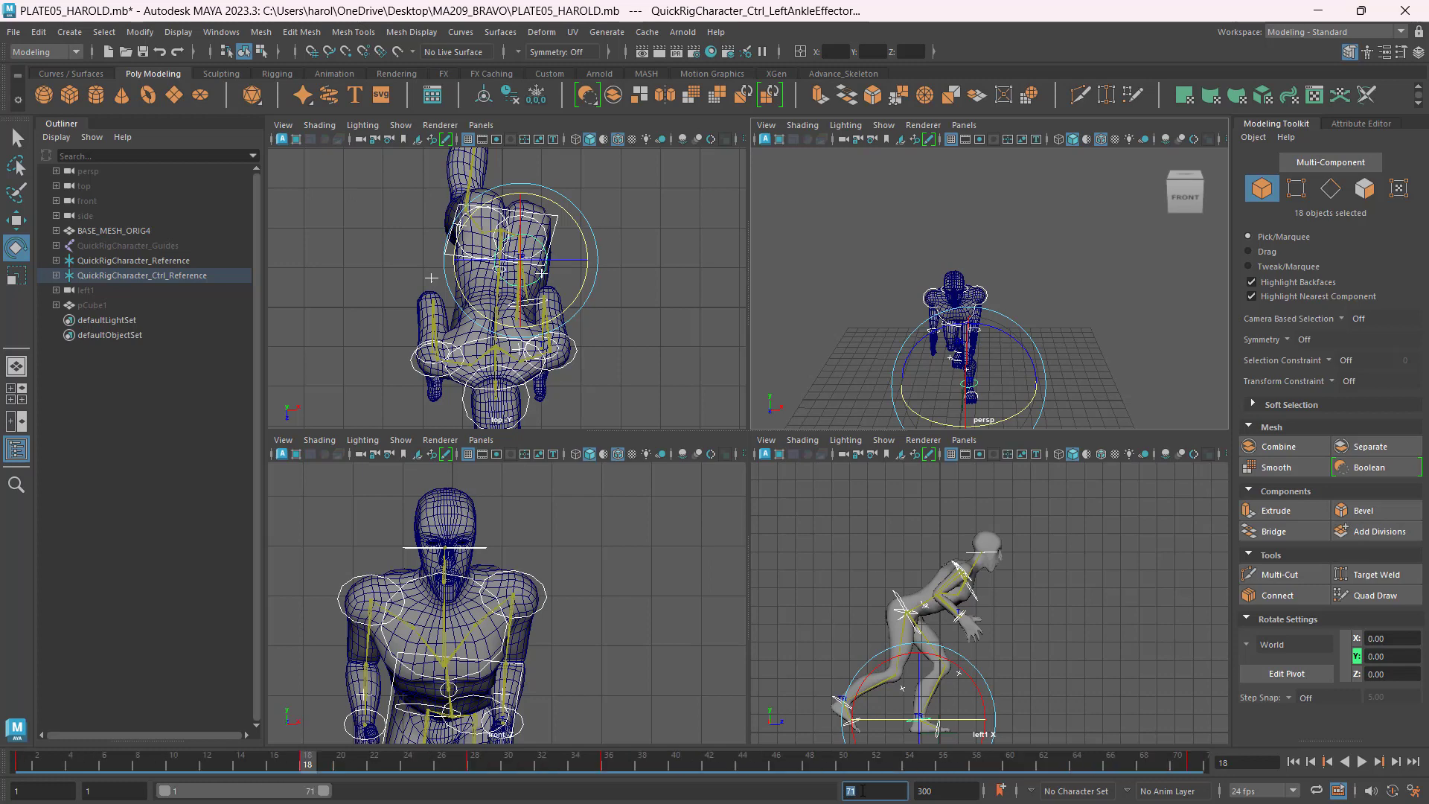
# Set the animation start to frame 36 and scrub from the contact pose to frame 53 to locate the second down position.
pyautogui.click(614, 766)
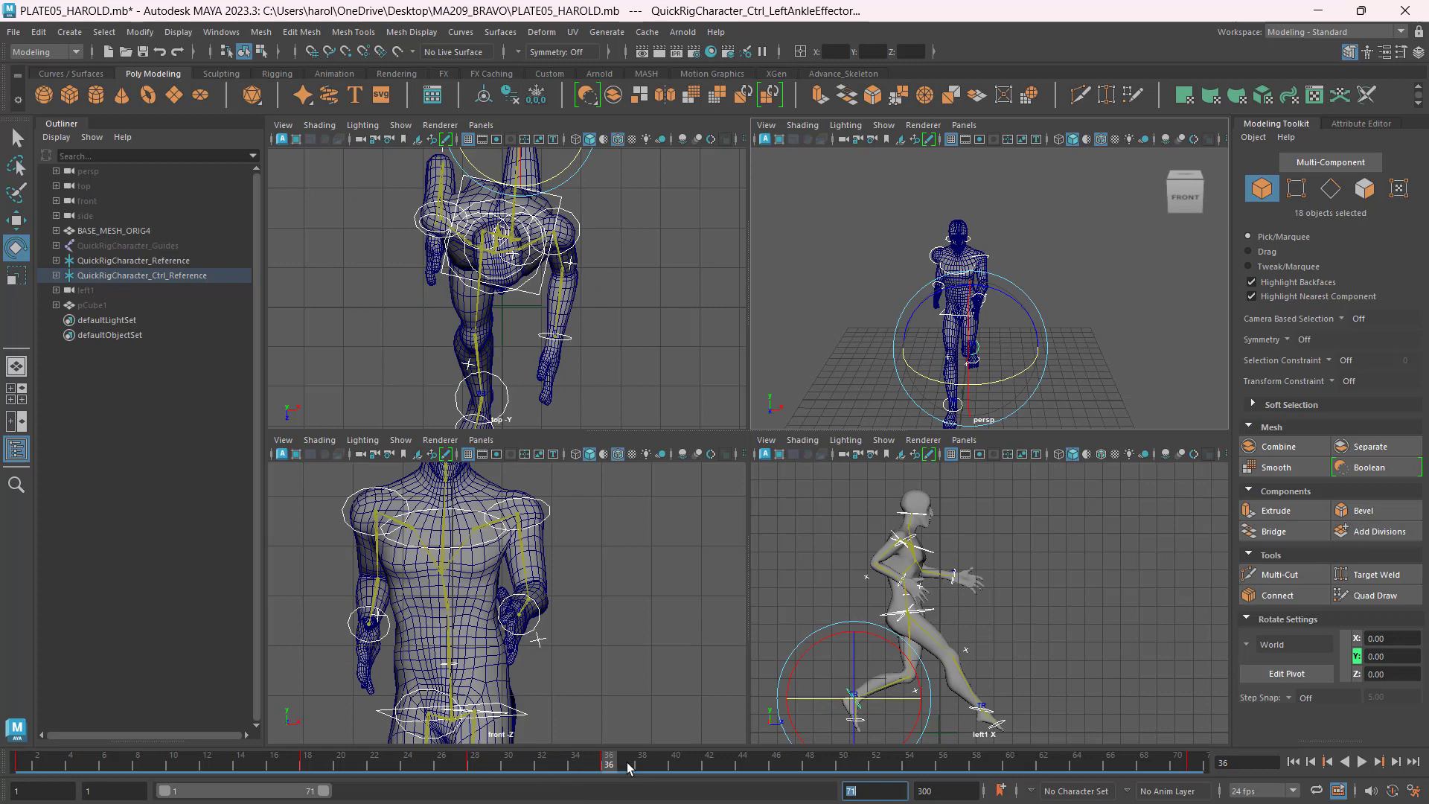
pyautogui.click(627, 767)
pyautogui.click(644, 767)
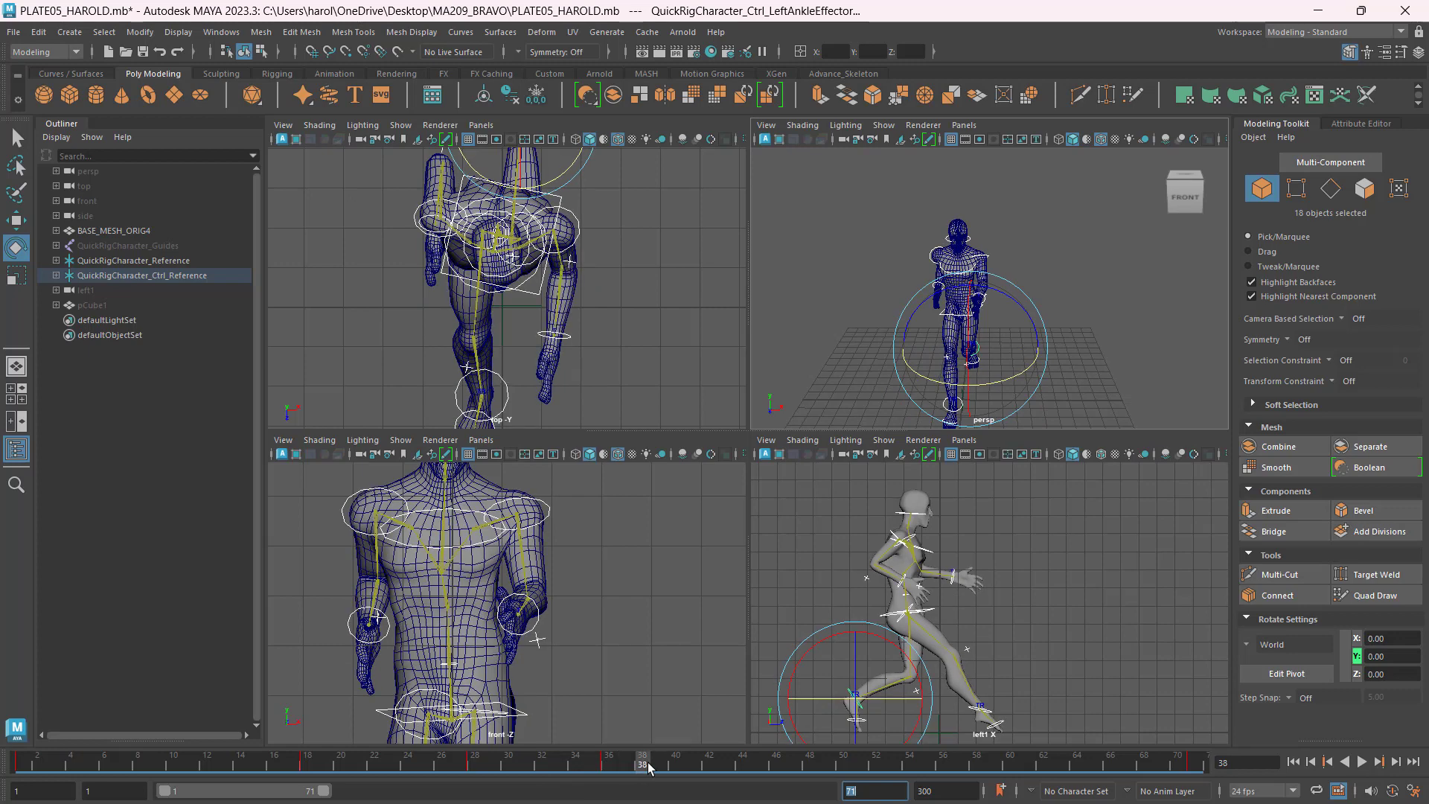
pyautogui.click(608, 765)
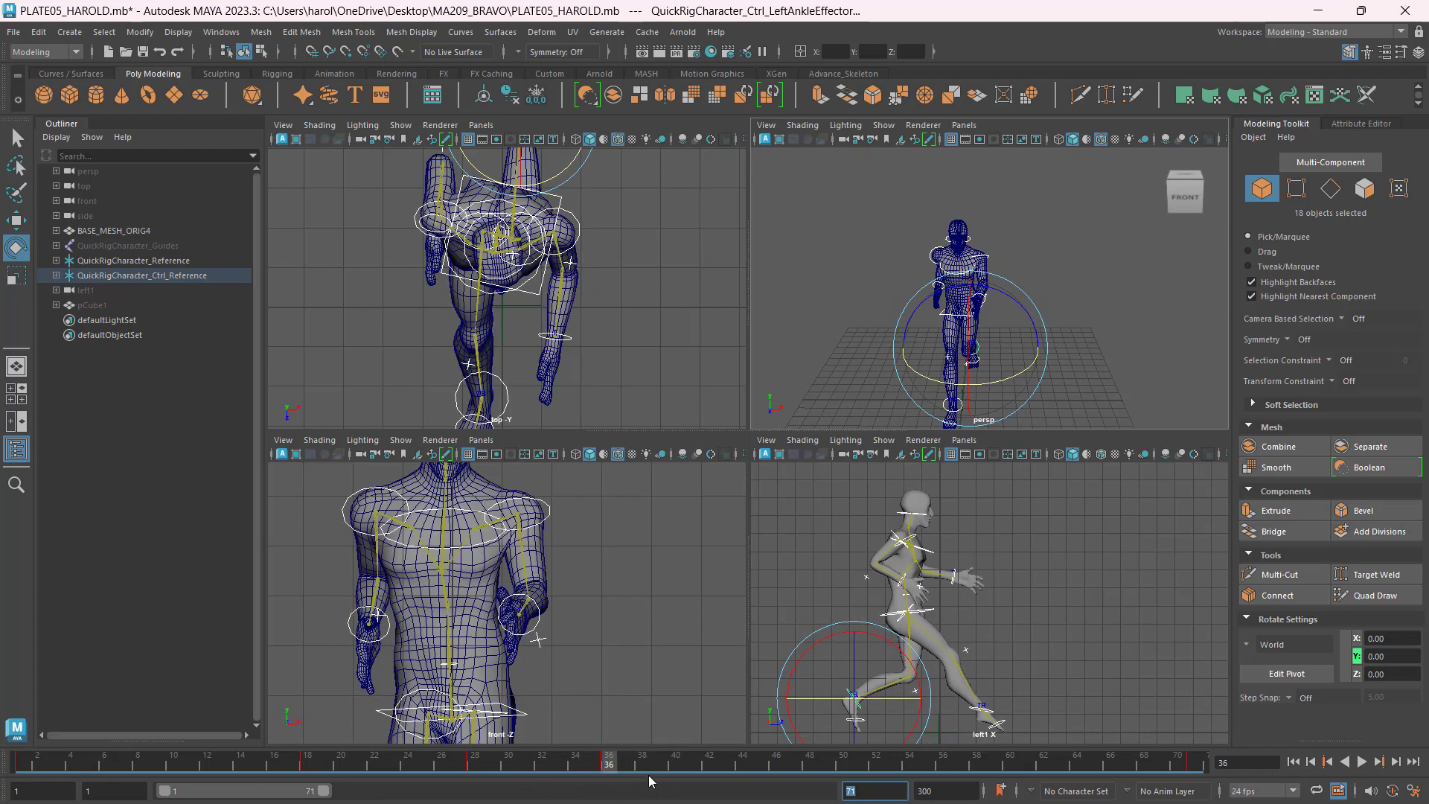
pyautogui.click(50, 791)
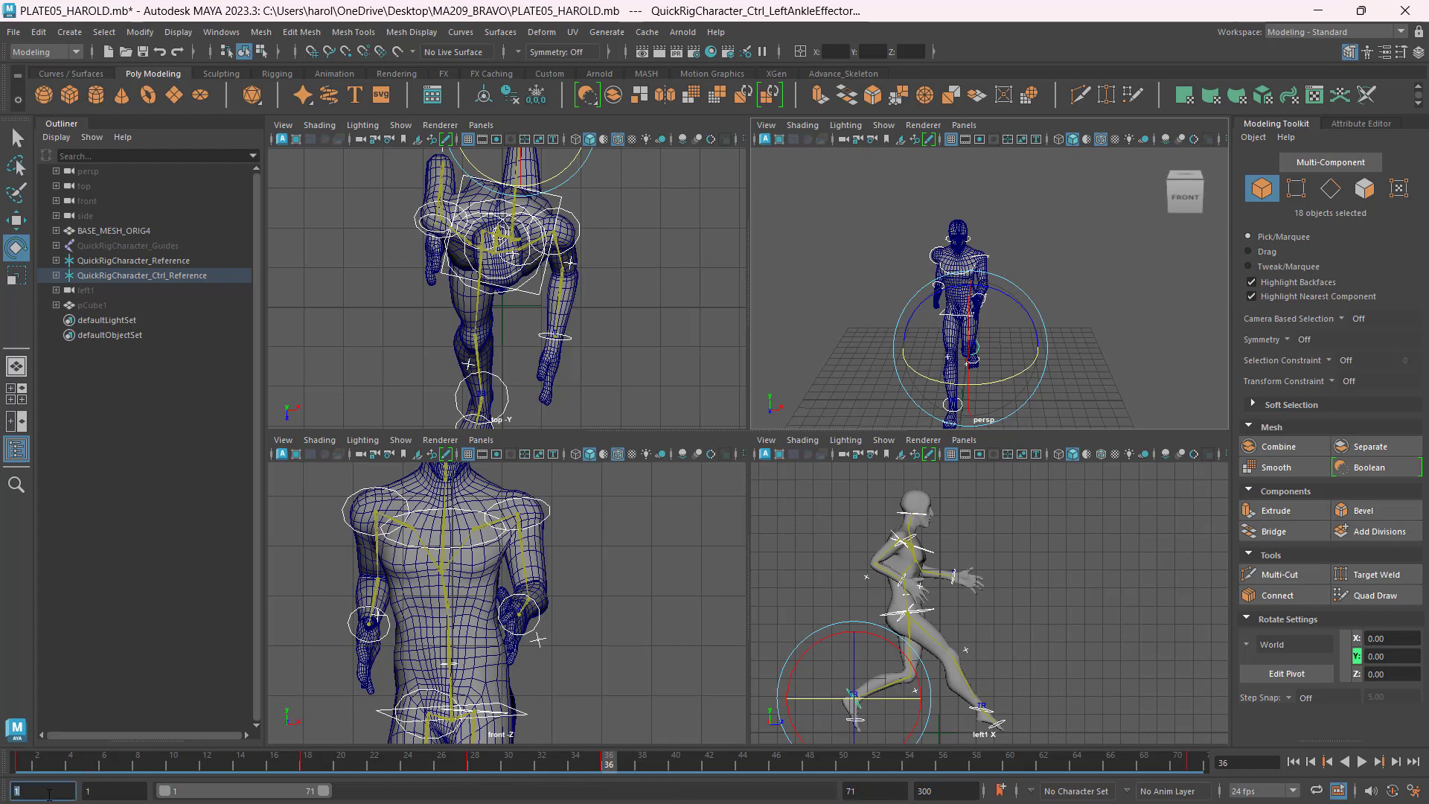
pyautogui.press('Return')
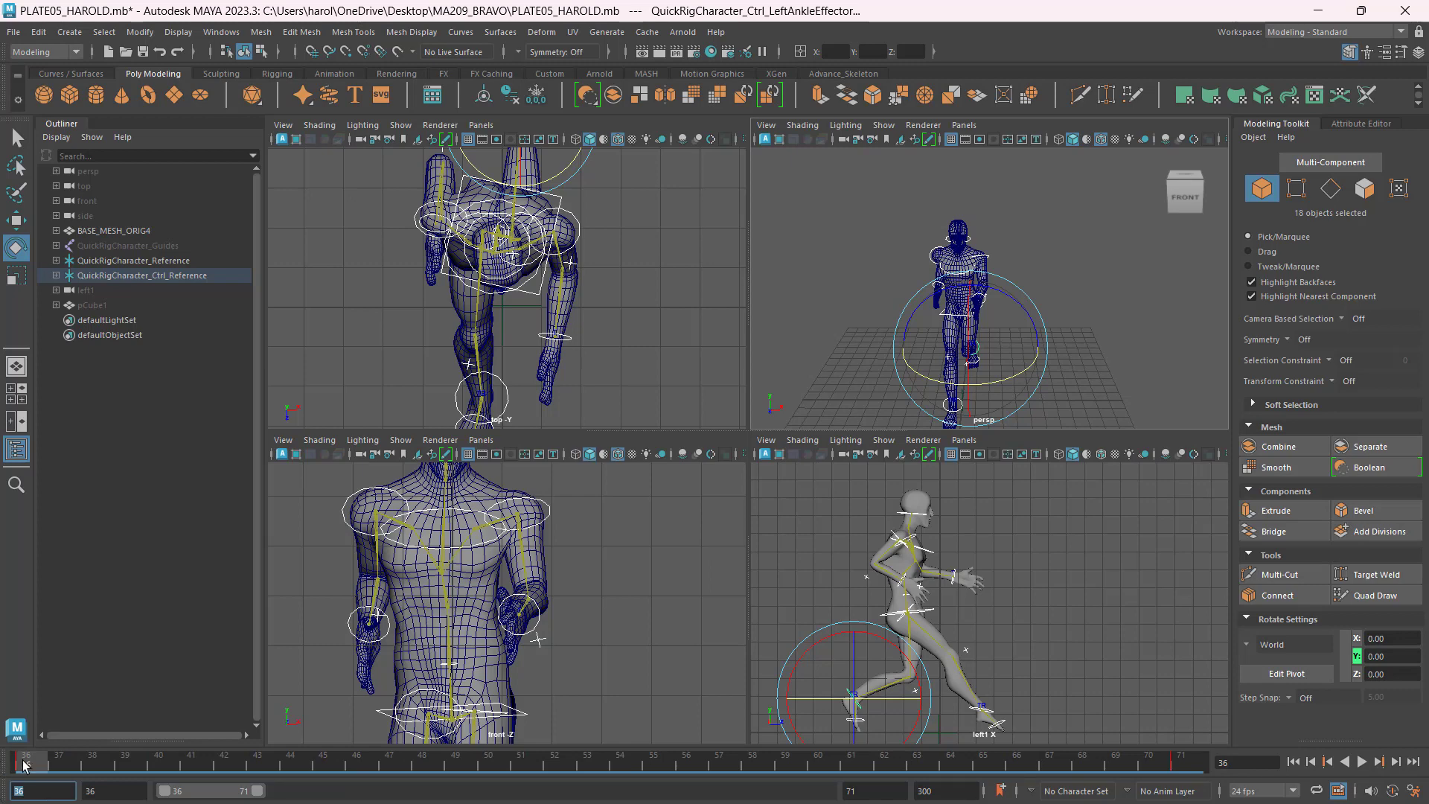
pyautogui.moveTo(22, 763); pyautogui.dragTo(592, 769)
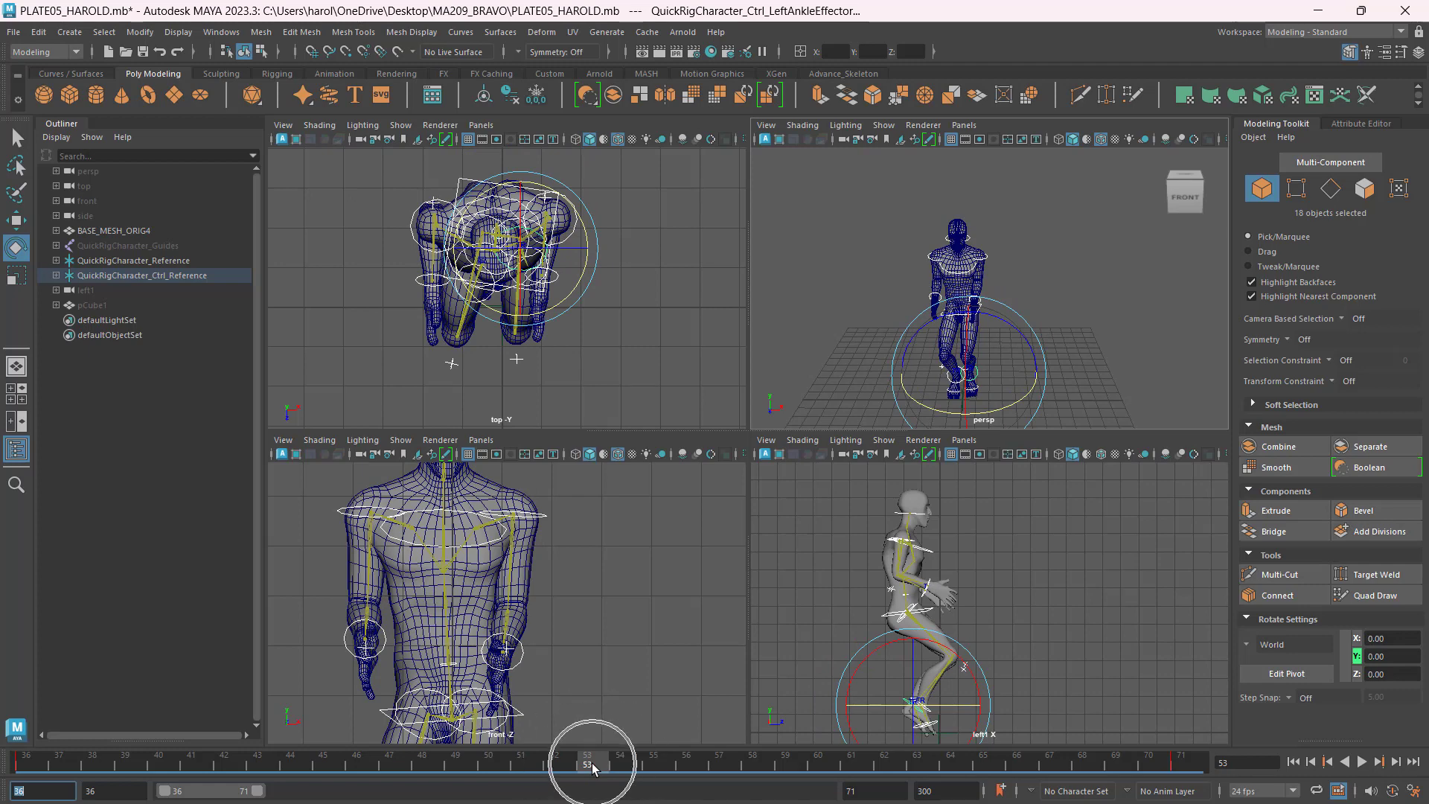
pyautogui.click(592, 768)
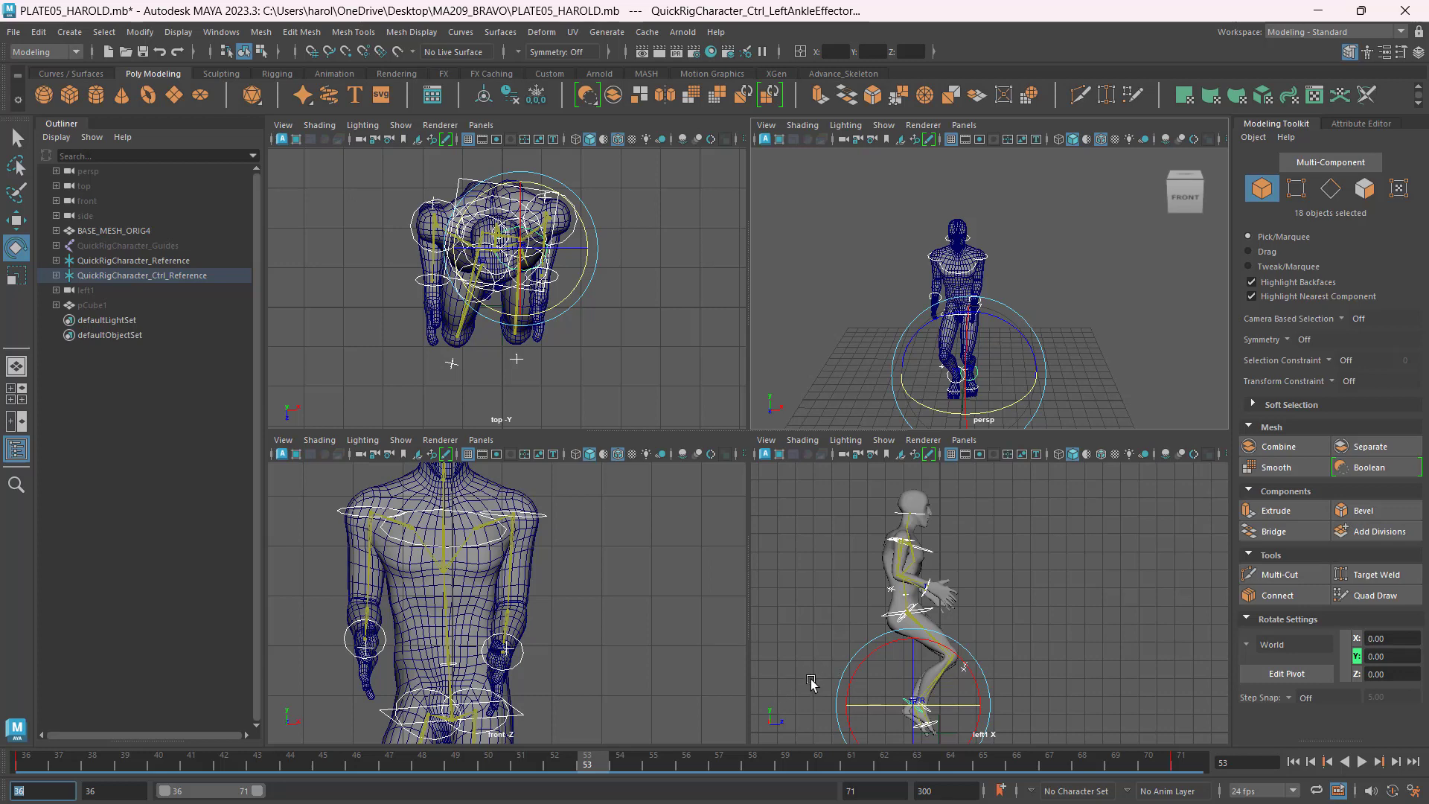
pyautogui.scroll(-1, 811, 684)
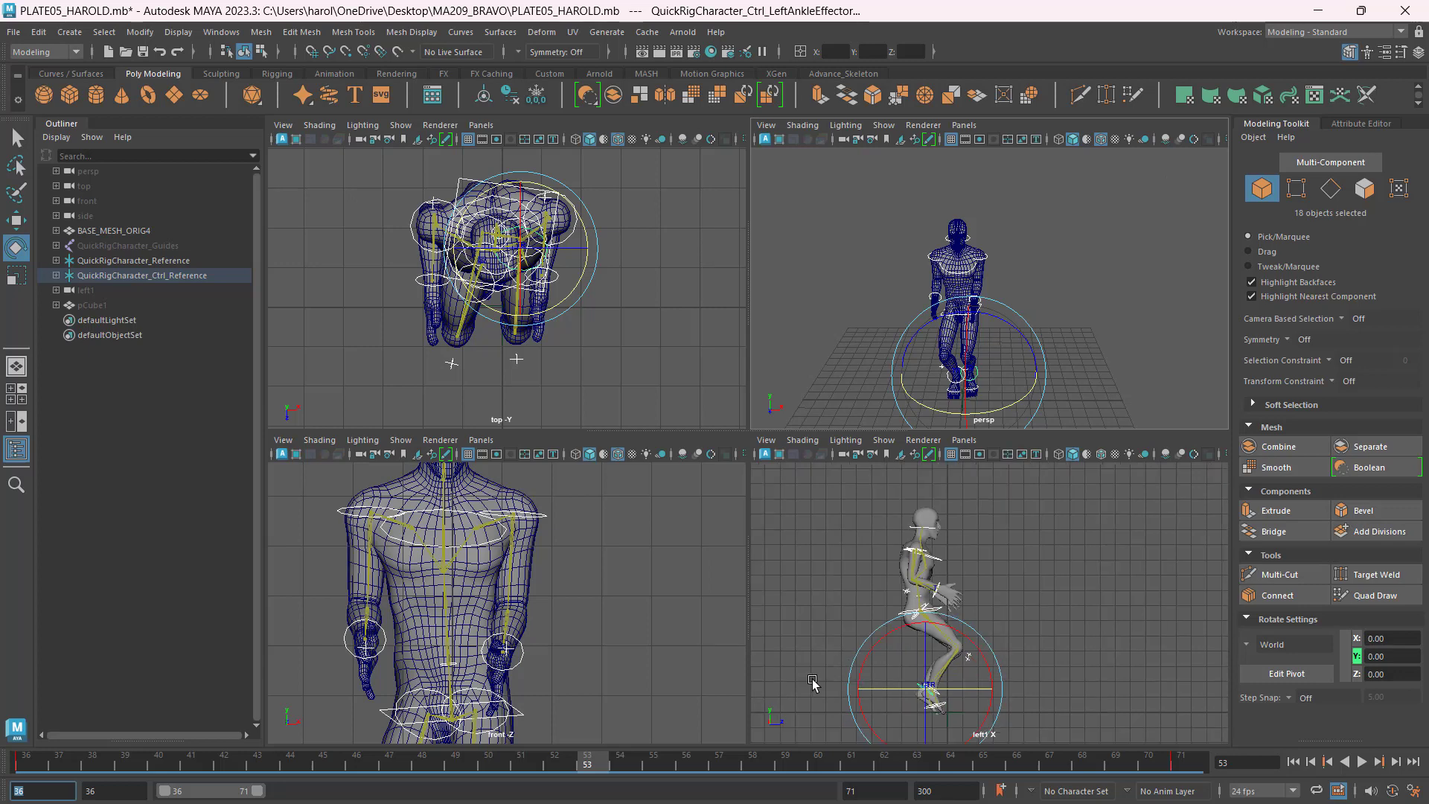
# Re-enter the playback end frame as 71 so the timeline spans the full cycle.
pyautogui.click(876, 791)
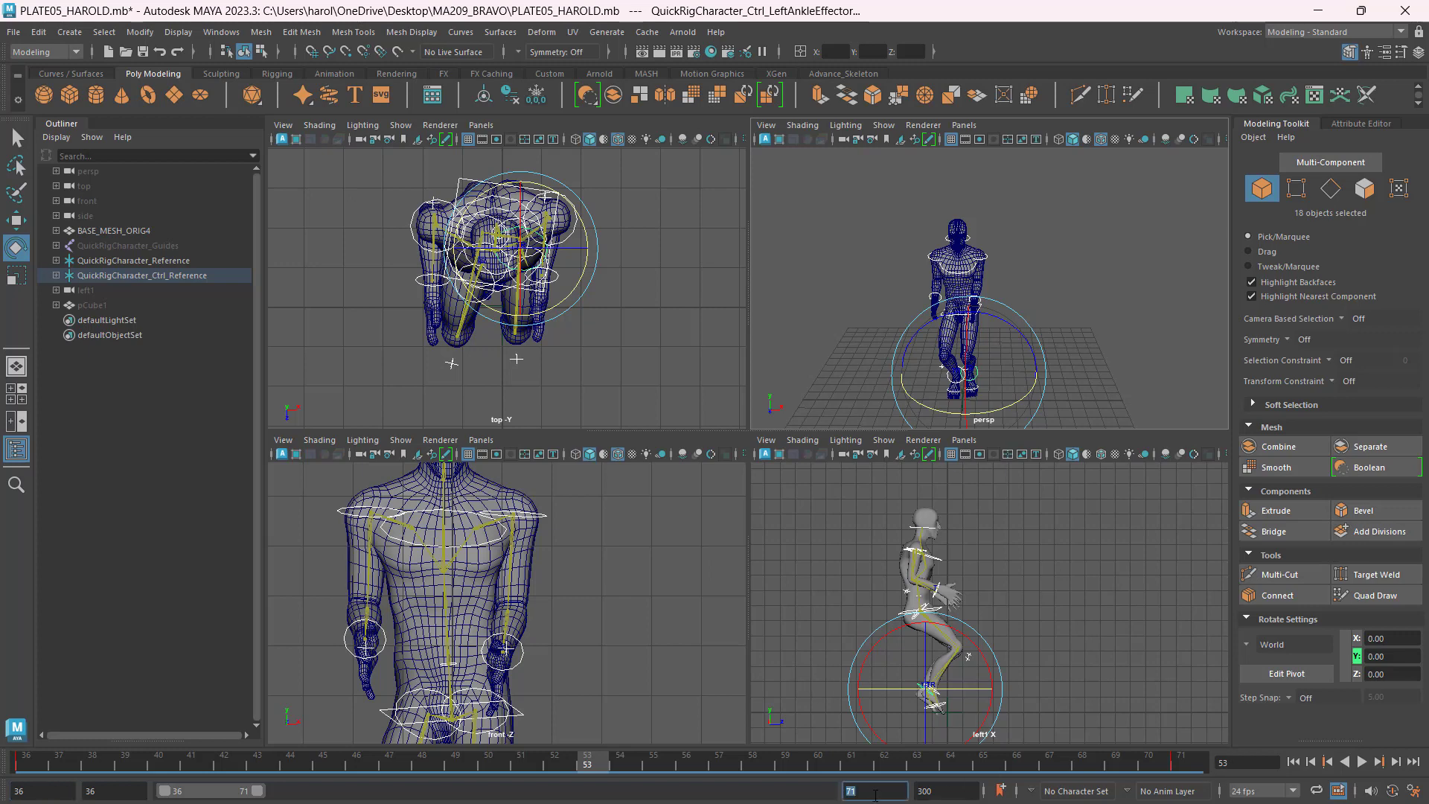
pyautogui.press('BackSpace')
pyautogui.press('BackSpace')
pyautogui.write('1')
pyautogui.press('Return')
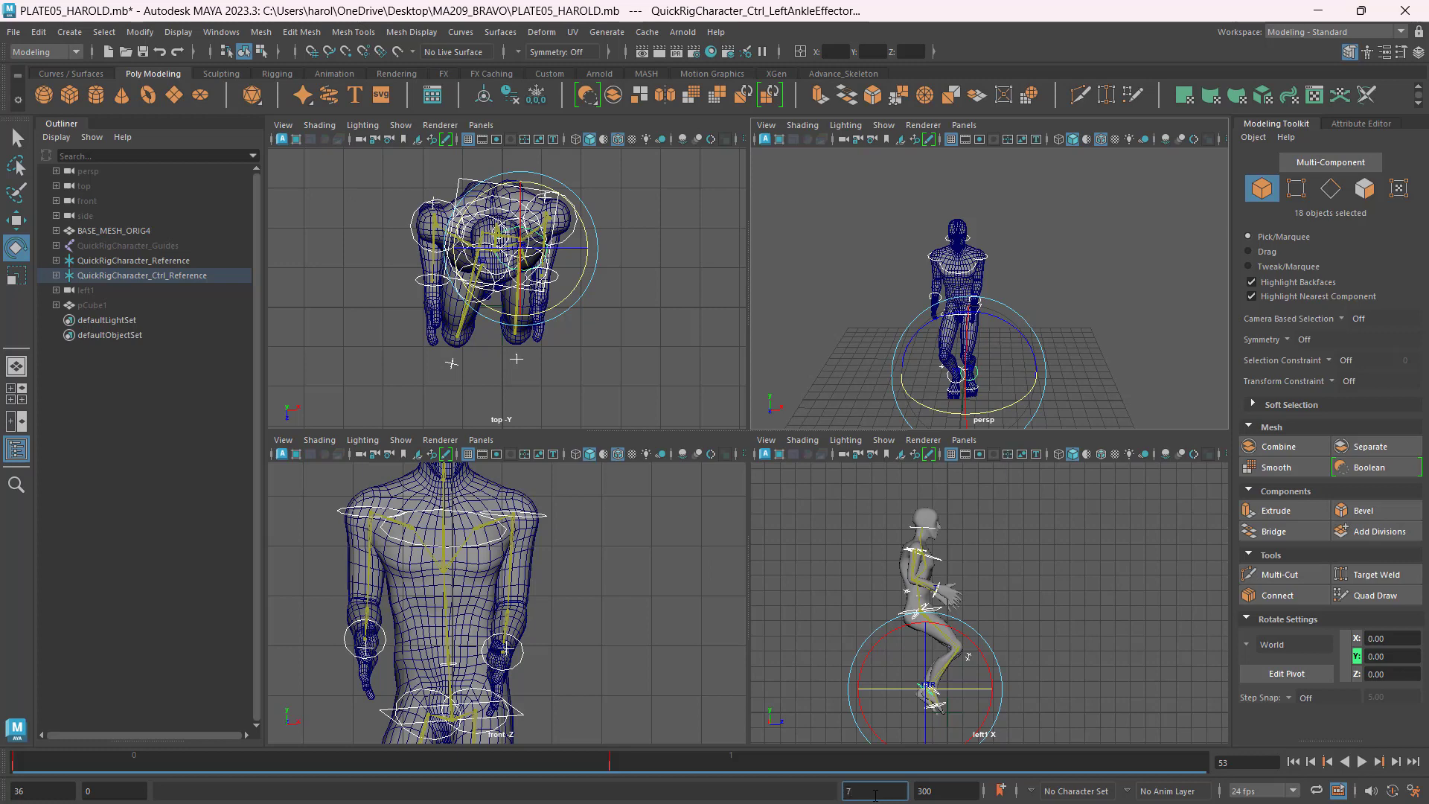
pyautogui.press('Return')
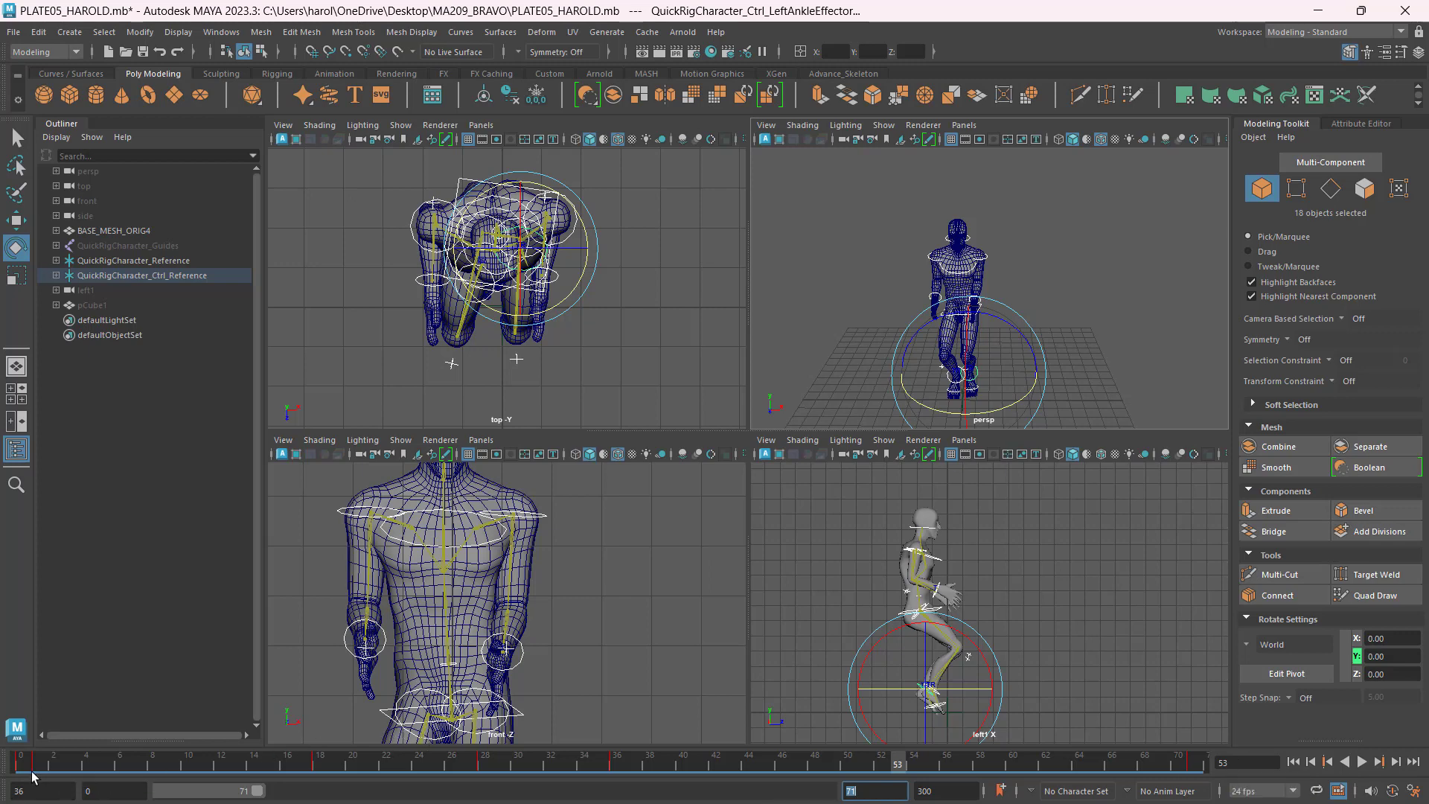
# Copy the down-pose keys of all selected controls from frame 18 and paste them at frame 53.
pyautogui.click(320, 763)
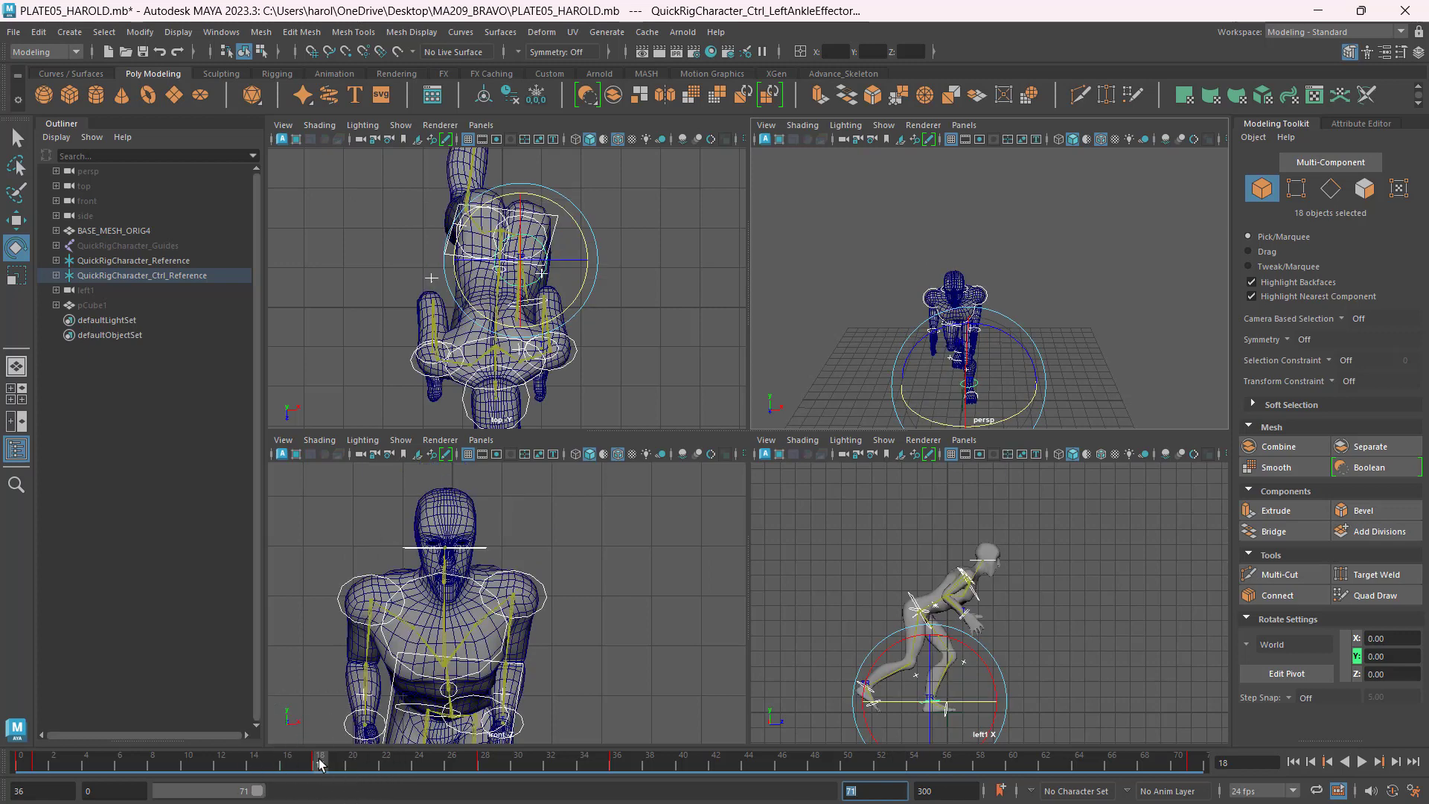
pyautogui.rightClick(320, 763)
pyautogui.click(369, 495)
pyautogui.click(882, 766)
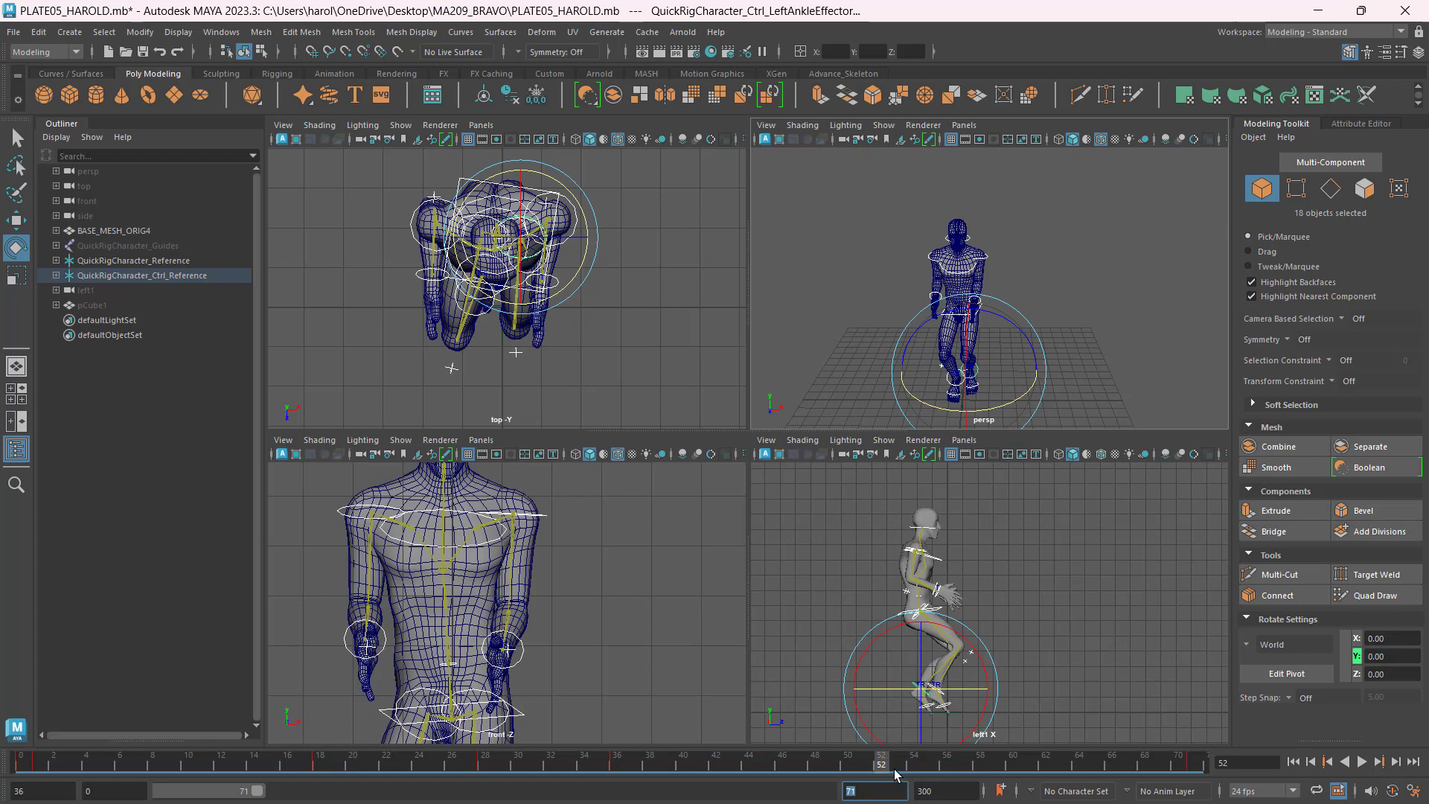
pyautogui.click(903, 765)
pyautogui.rightClick(900, 768)
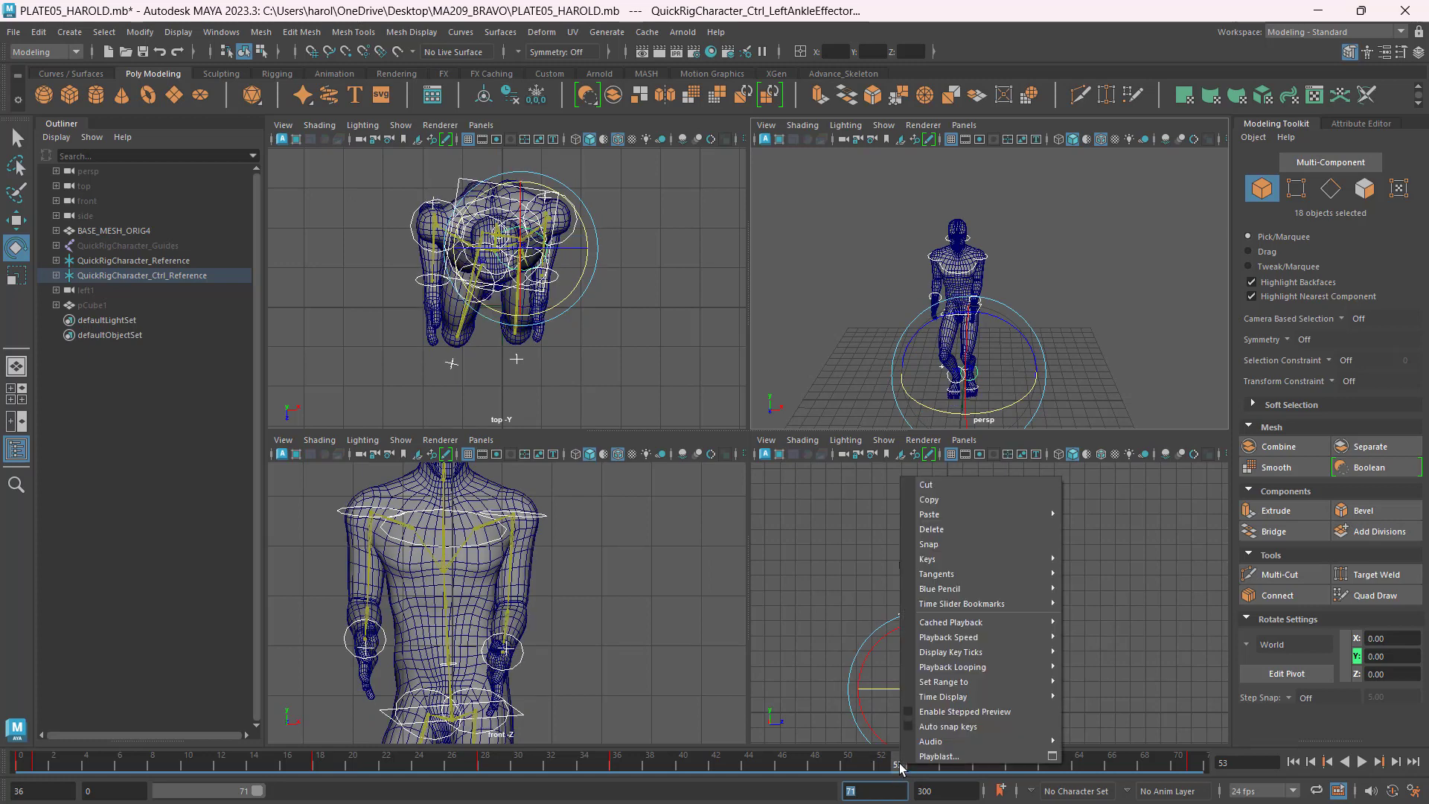
pyautogui.moveTo(977, 514)
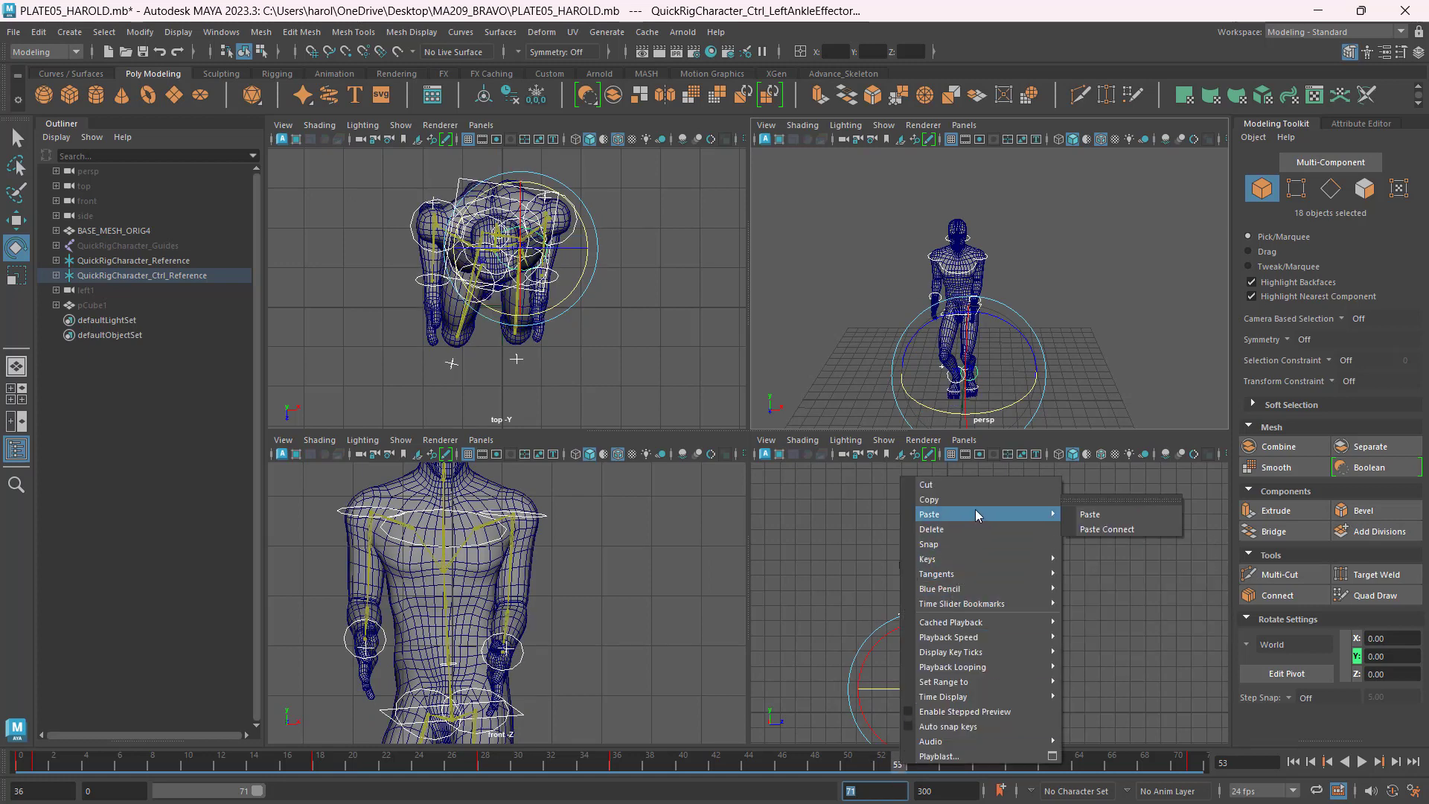
pyautogui.click(1089, 515)
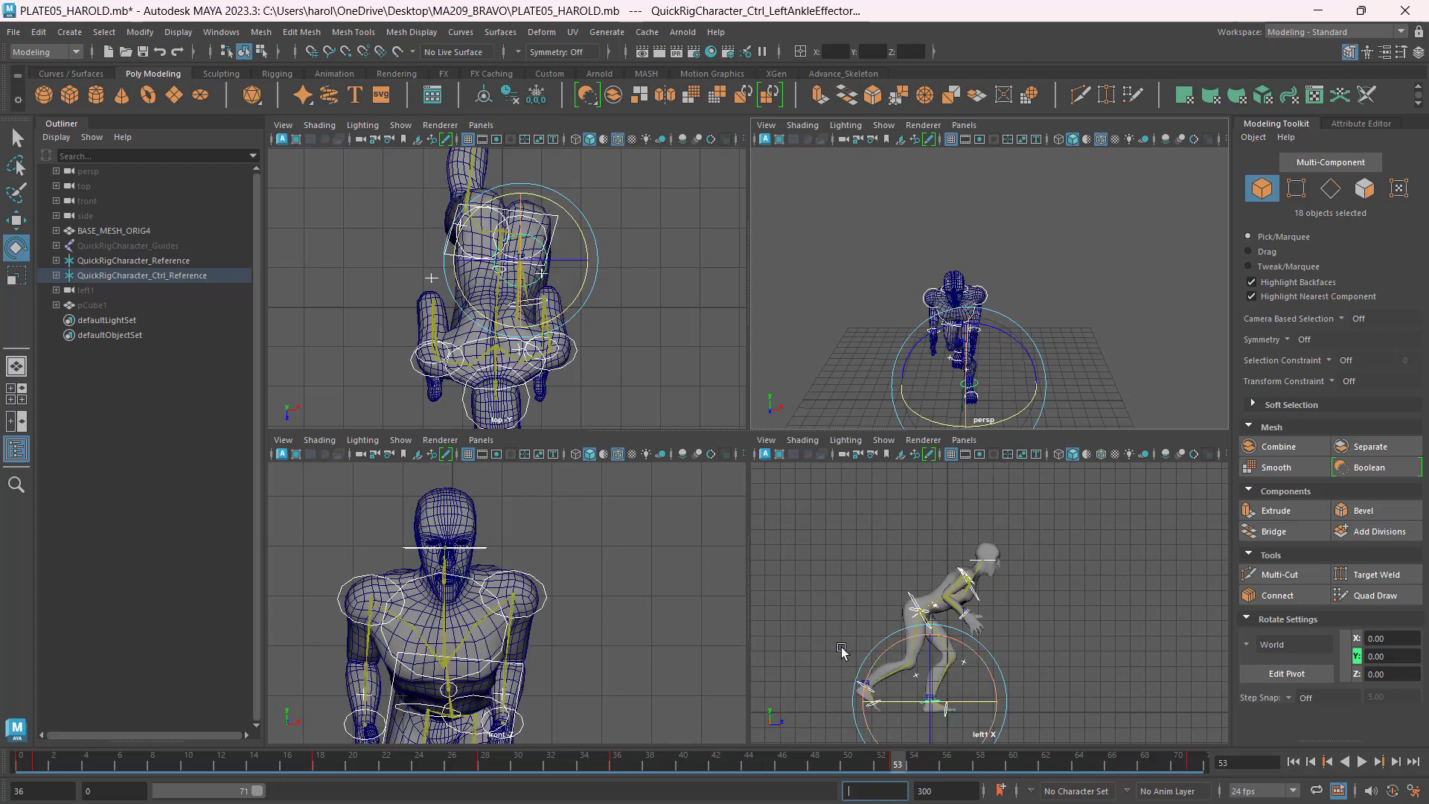
# Select the right ankle control in the enlarged side view and check the down pose in 03 SNEAK.jpg.
pyautogui.click(795, 620)
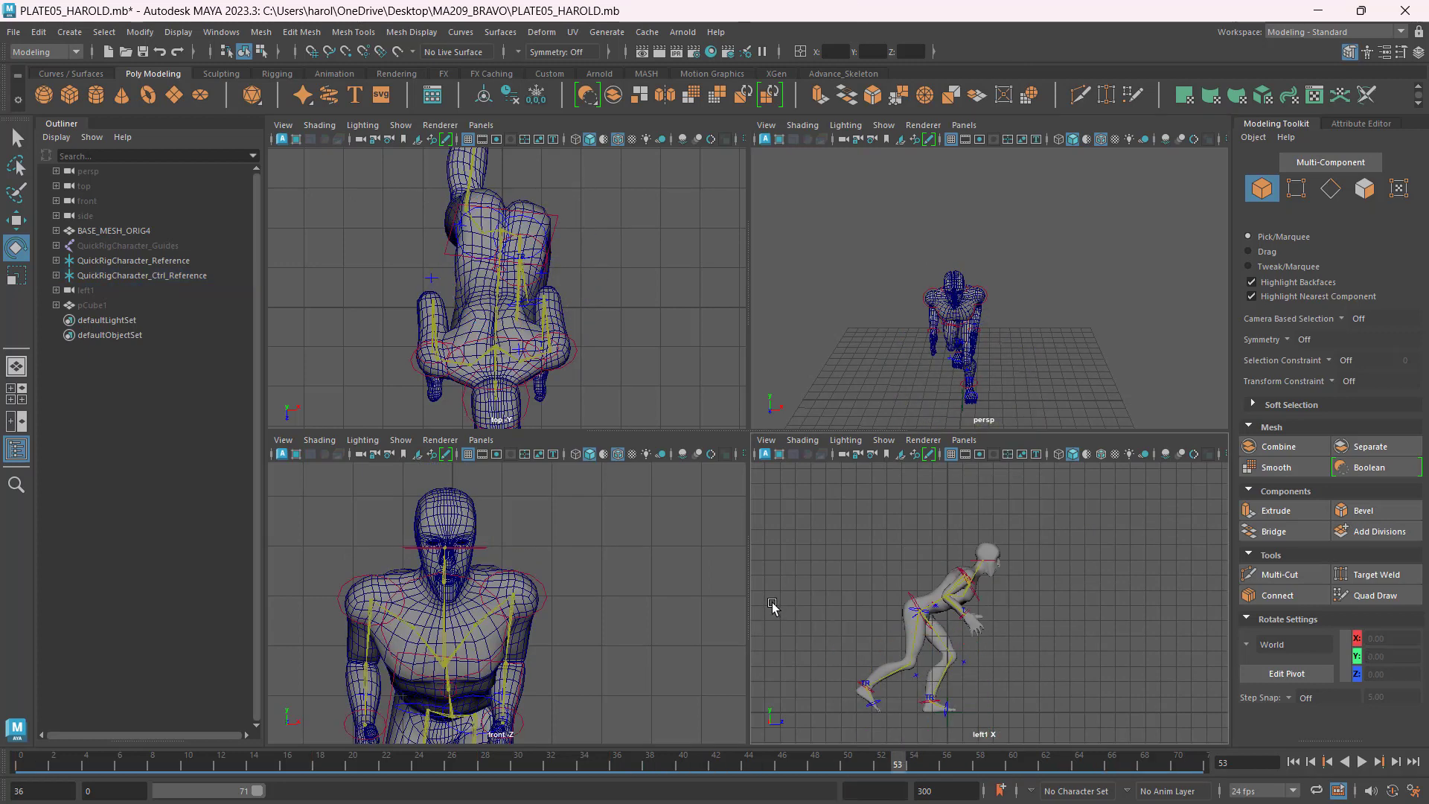
pyautogui.press('space')
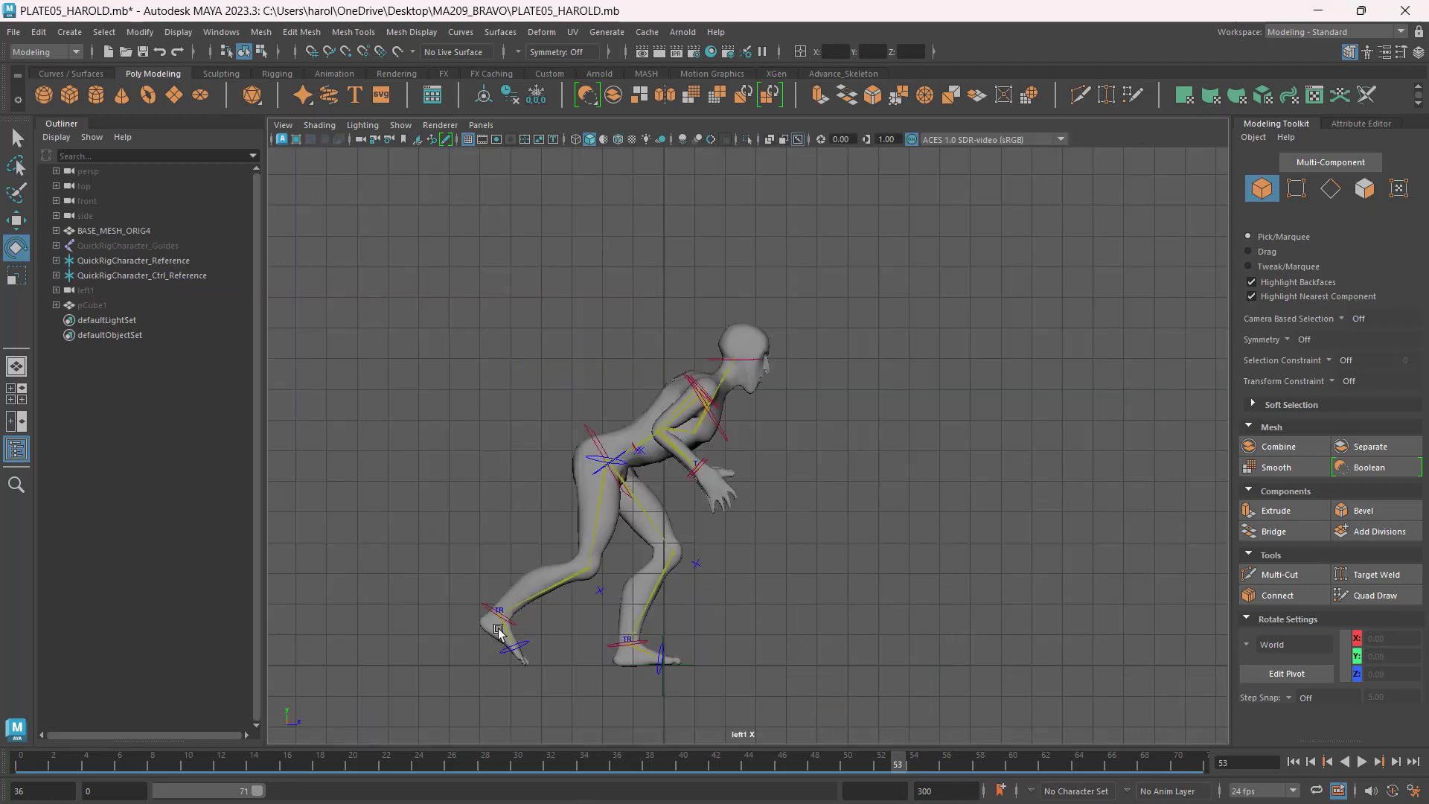
pyautogui.click(488, 607)
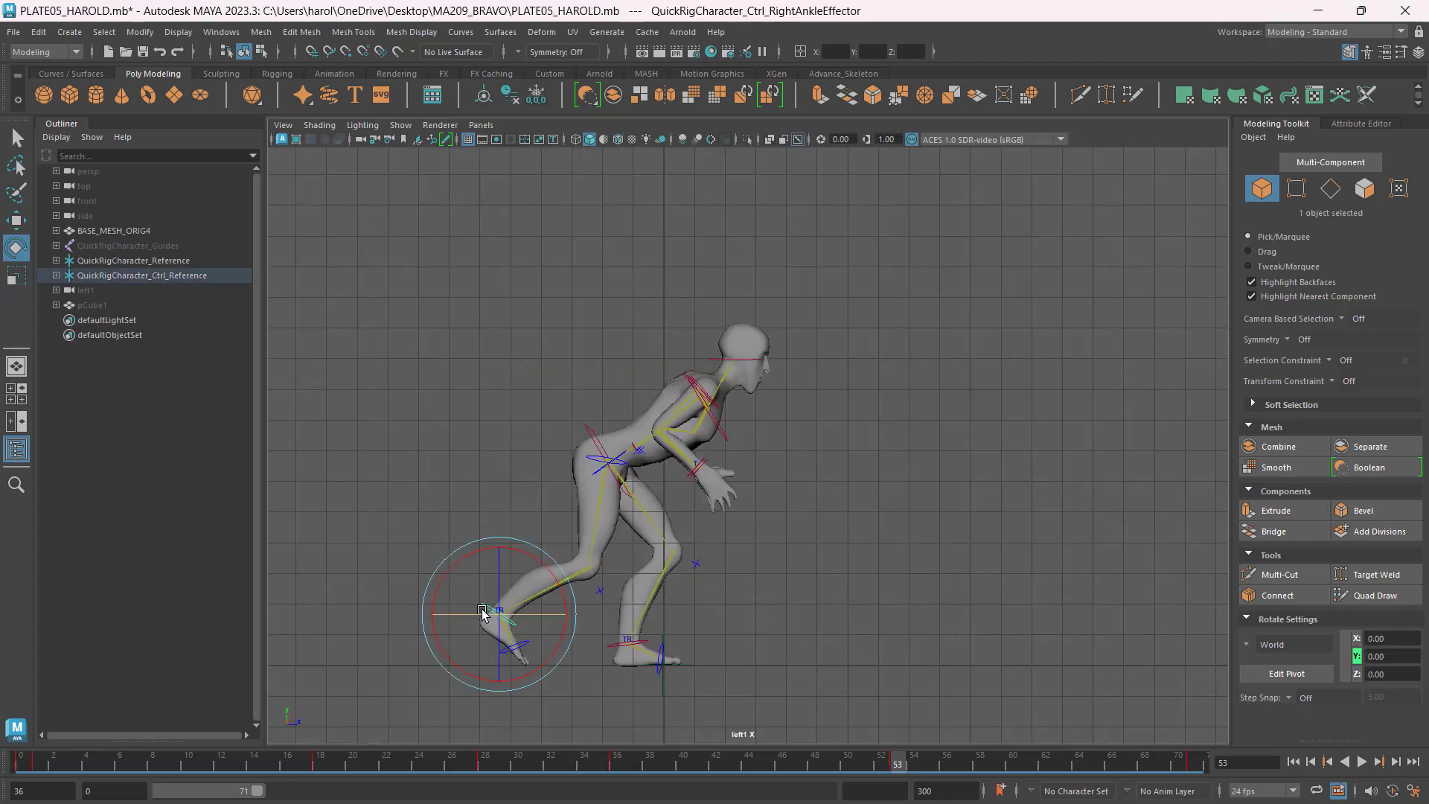
pyautogui.hotkey('alt', 'Tab')
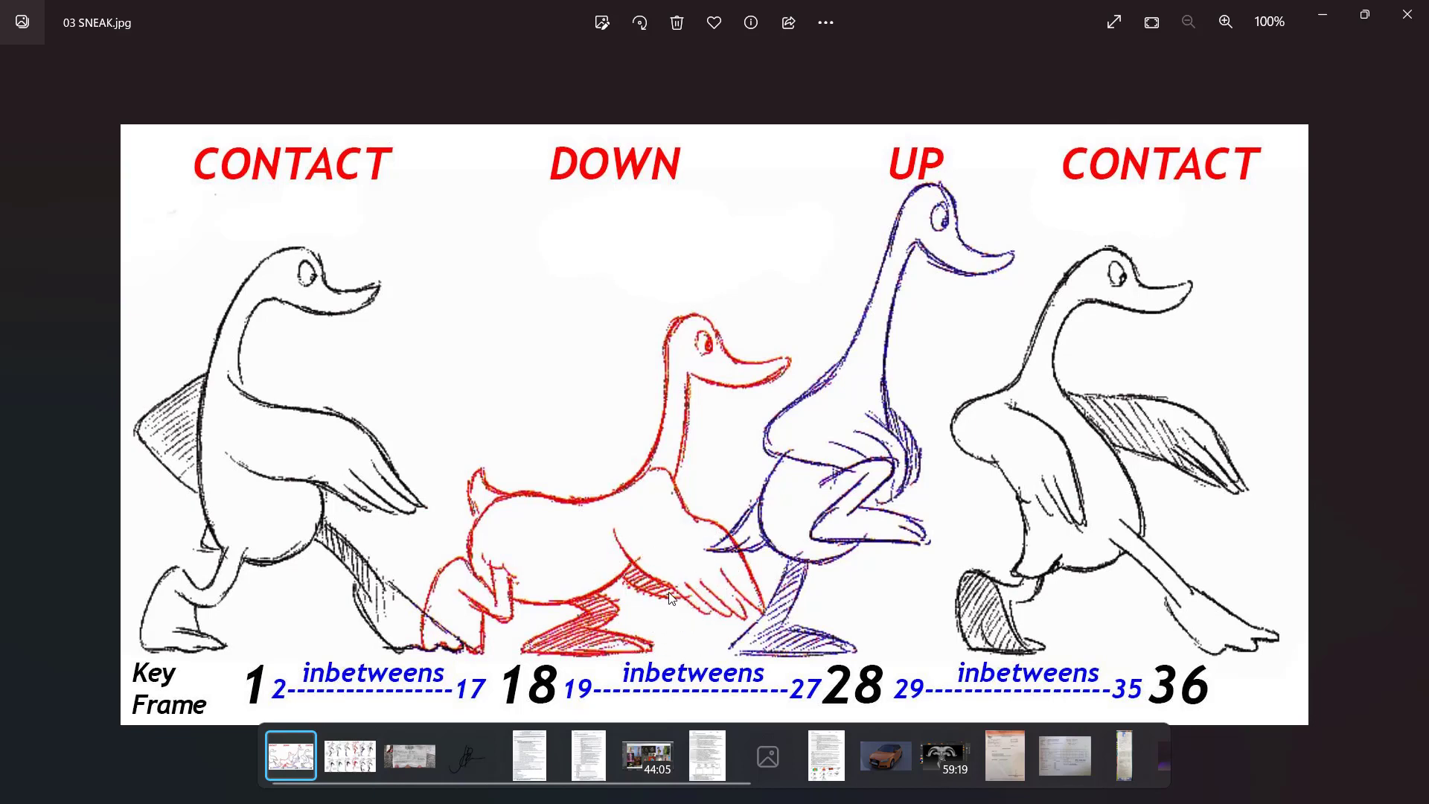
pyautogui.click(878, 454)
pyautogui.hotkey('alt', 'Tab')
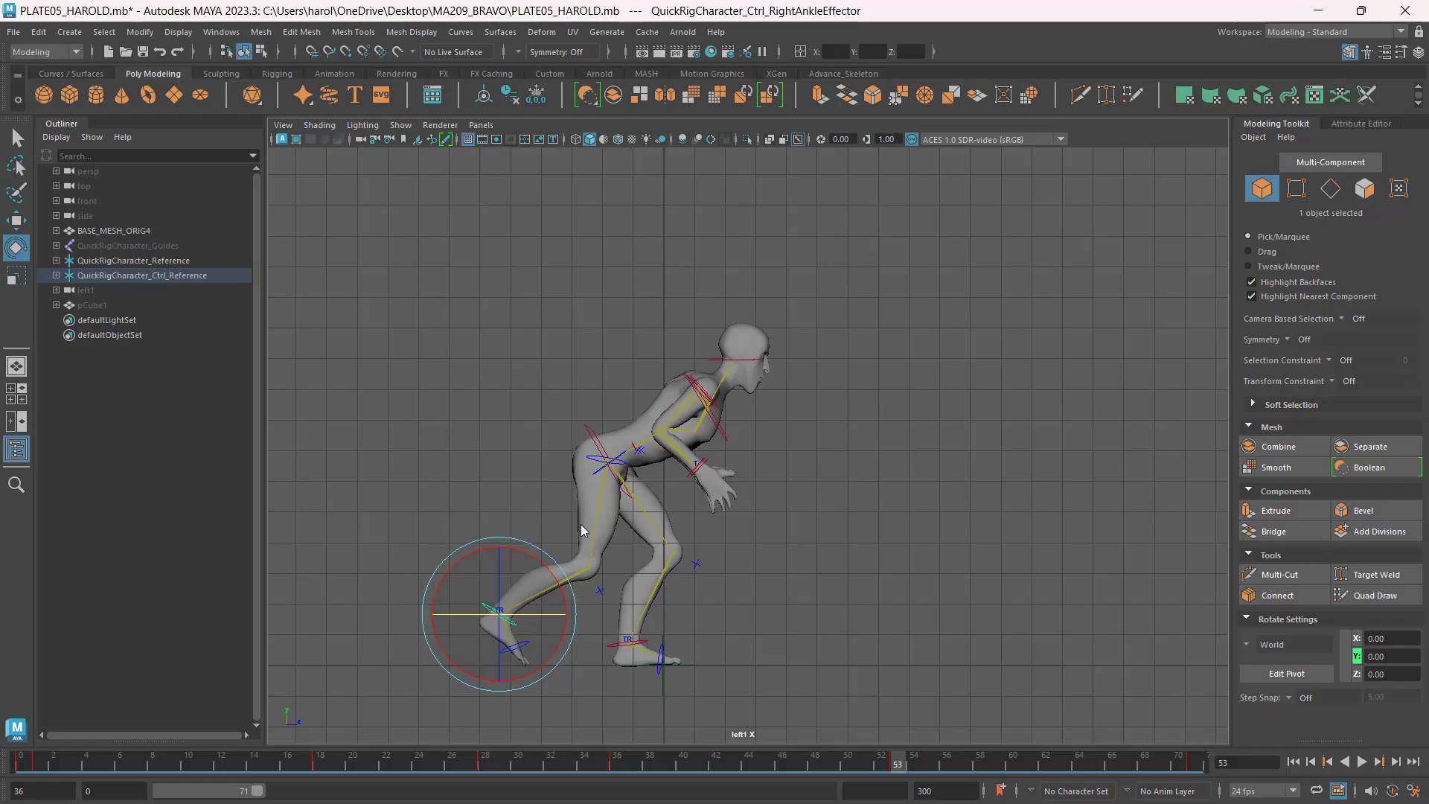
# Move the rear right ankle control forward and down beside the left foot, rotating it so the foot lies nearly flat.
pyautogui.press('w')
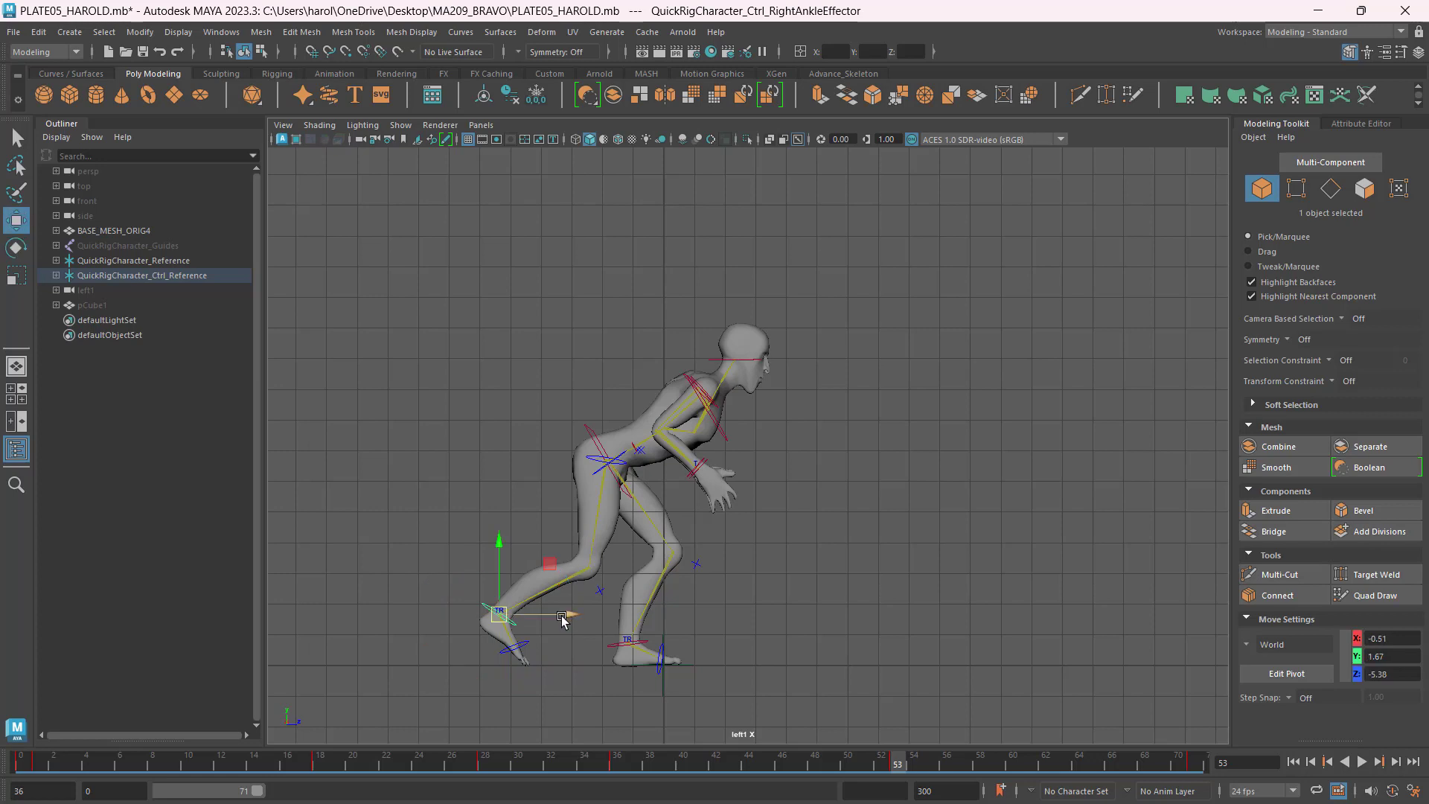
pyautogui.moveTo(571, 613); pyautogui.dragTo(672, 604)
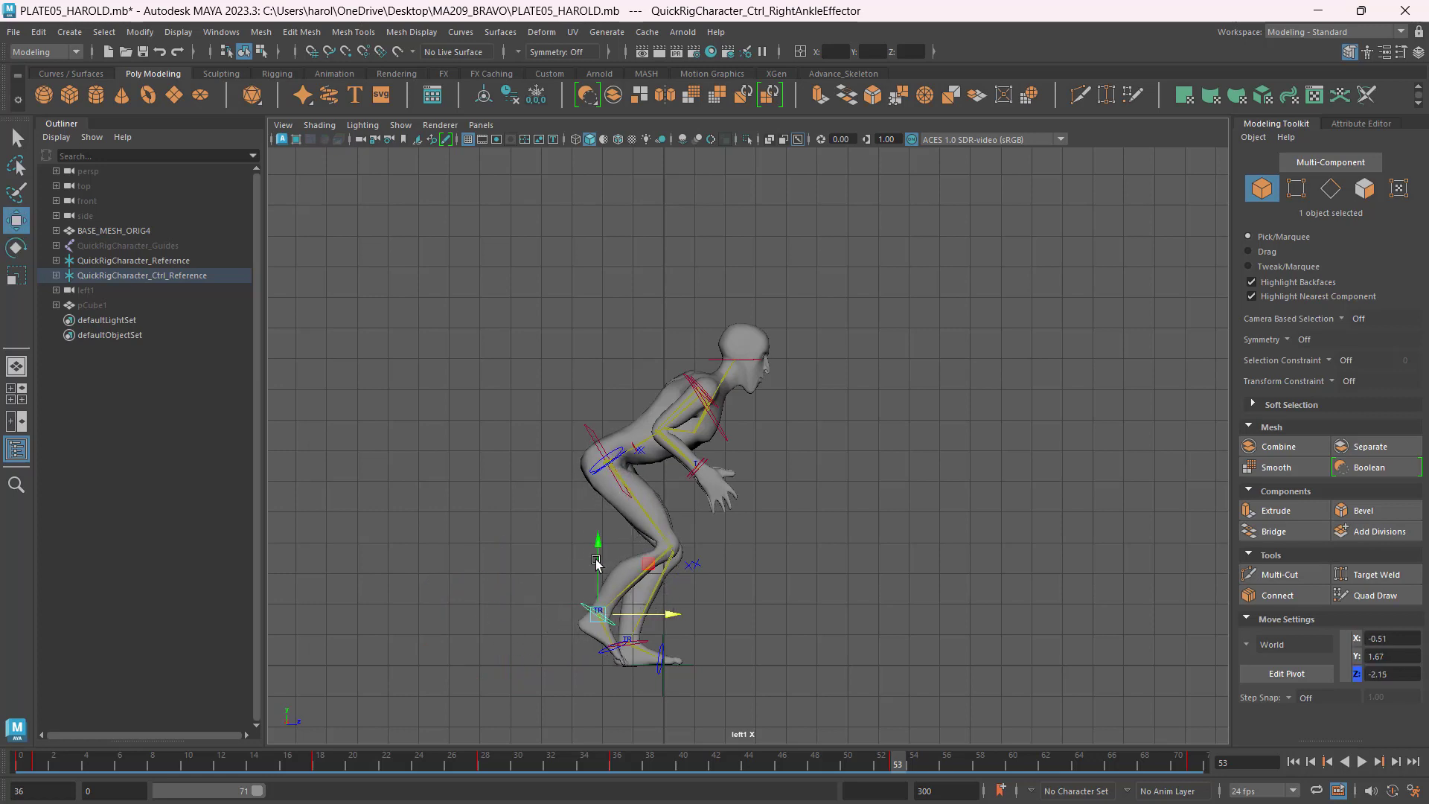
pyautogui.click(640, 609)
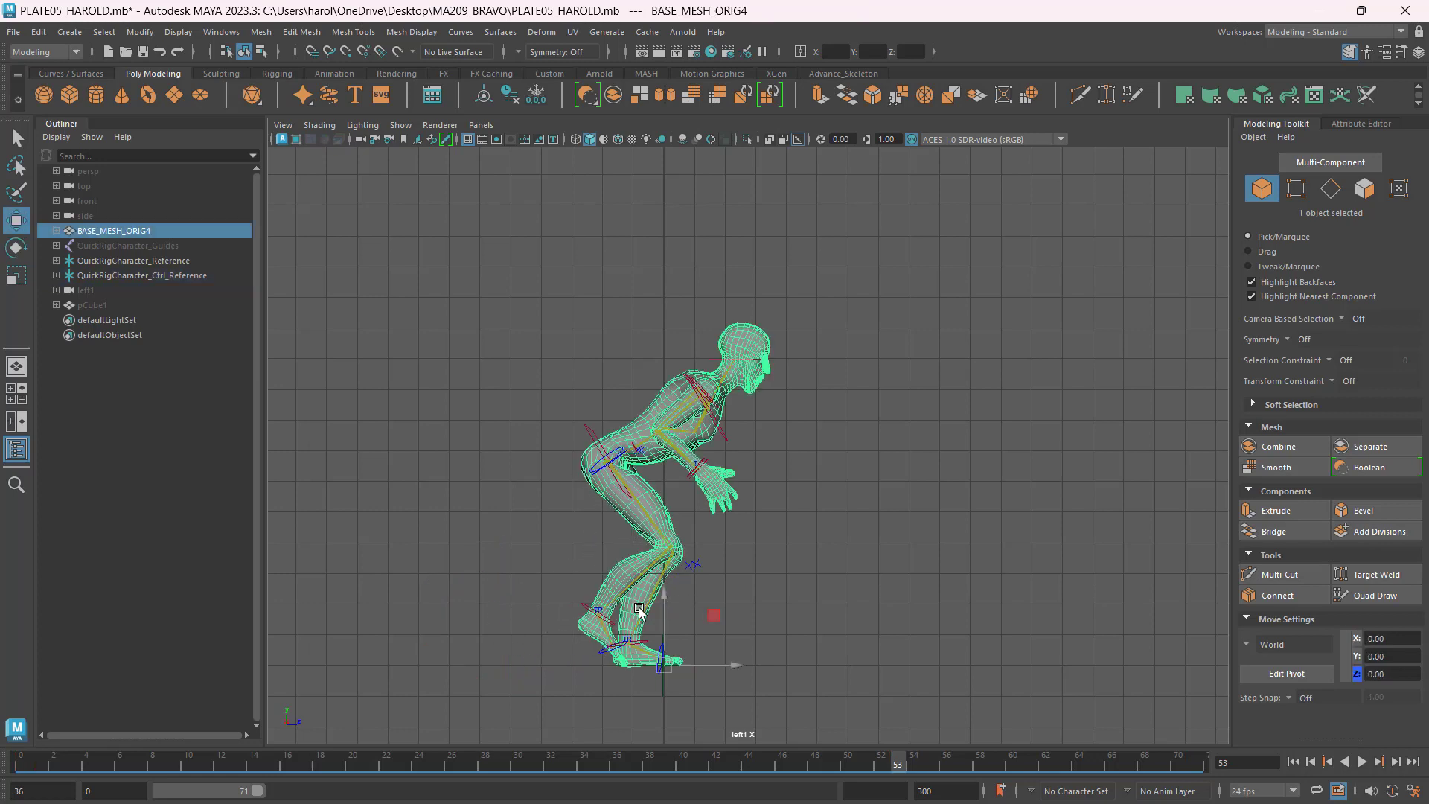
pyautogui.click(593, 612)
pyautogui.moveTo(622, 610); pyautogui.dragTo(683, 605)
pyautogui.moveTo(655, 558); pyautogui.dragTo(681, 522)
pyautogui.press('e')
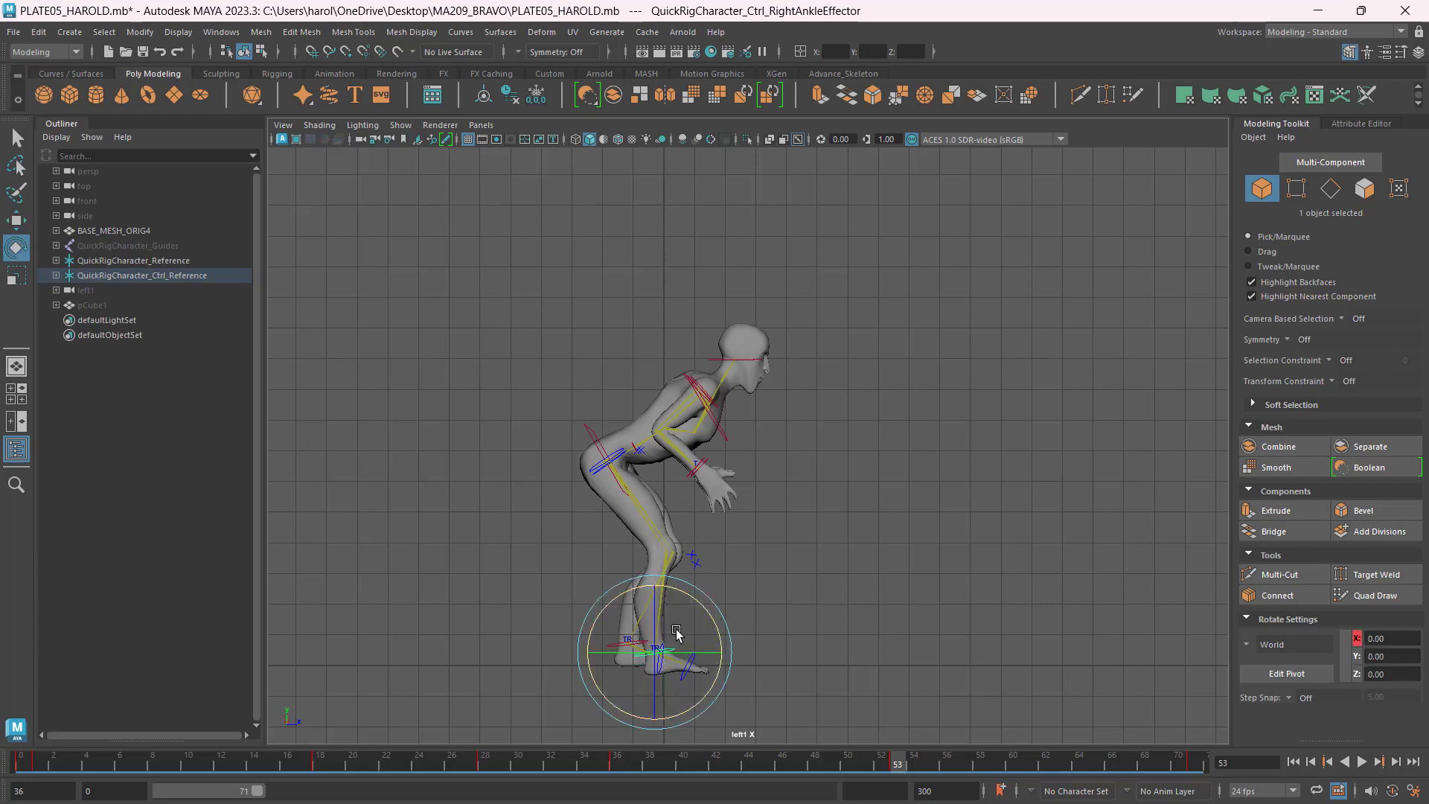
# Rotate the right foot control around X to straighten the toes in line with the sole.
pyautogui.press('f')
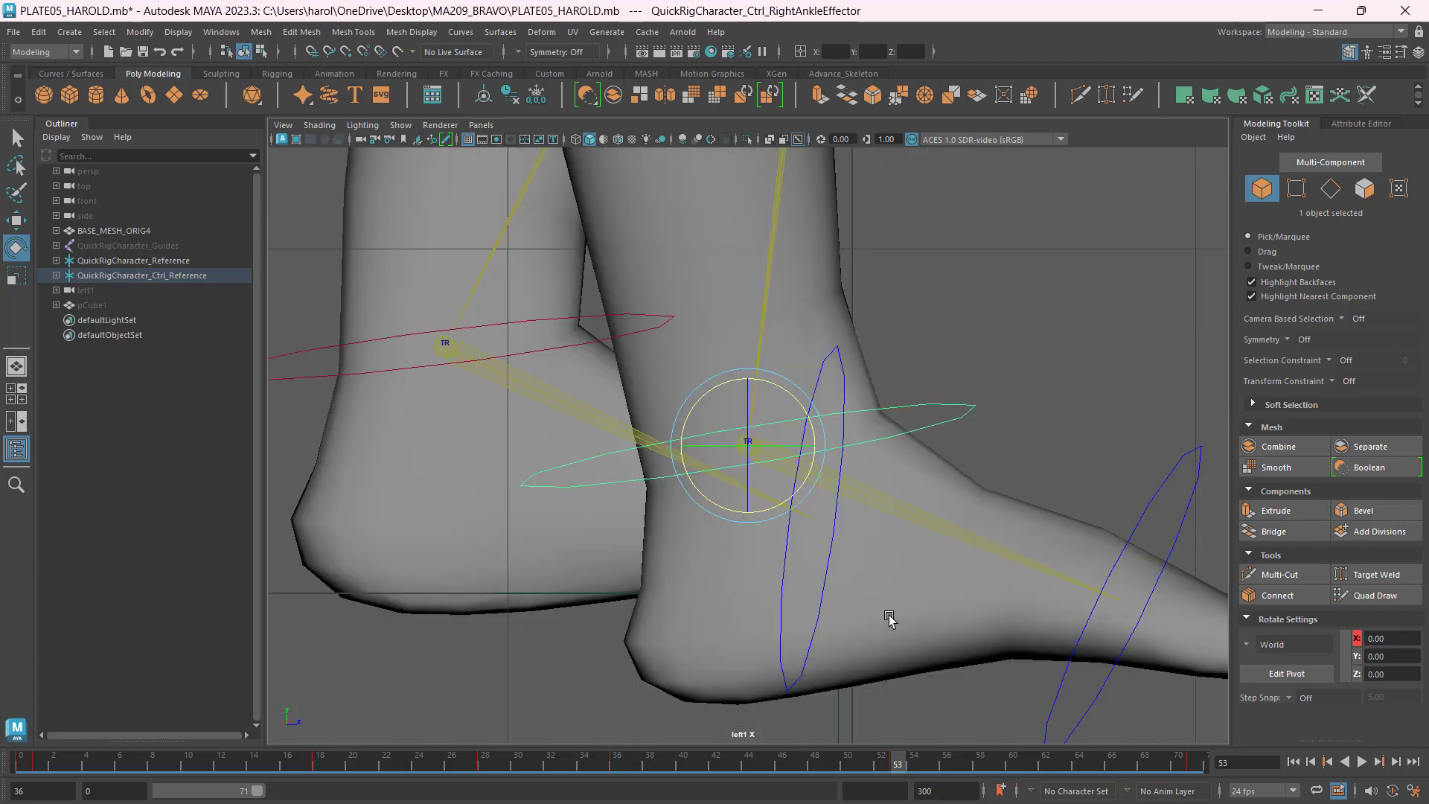
pyautogui.scroll(-5, 935, 574)
pyautogui.scroll(2, 845, 447)
pyautogui.click(845, 447)
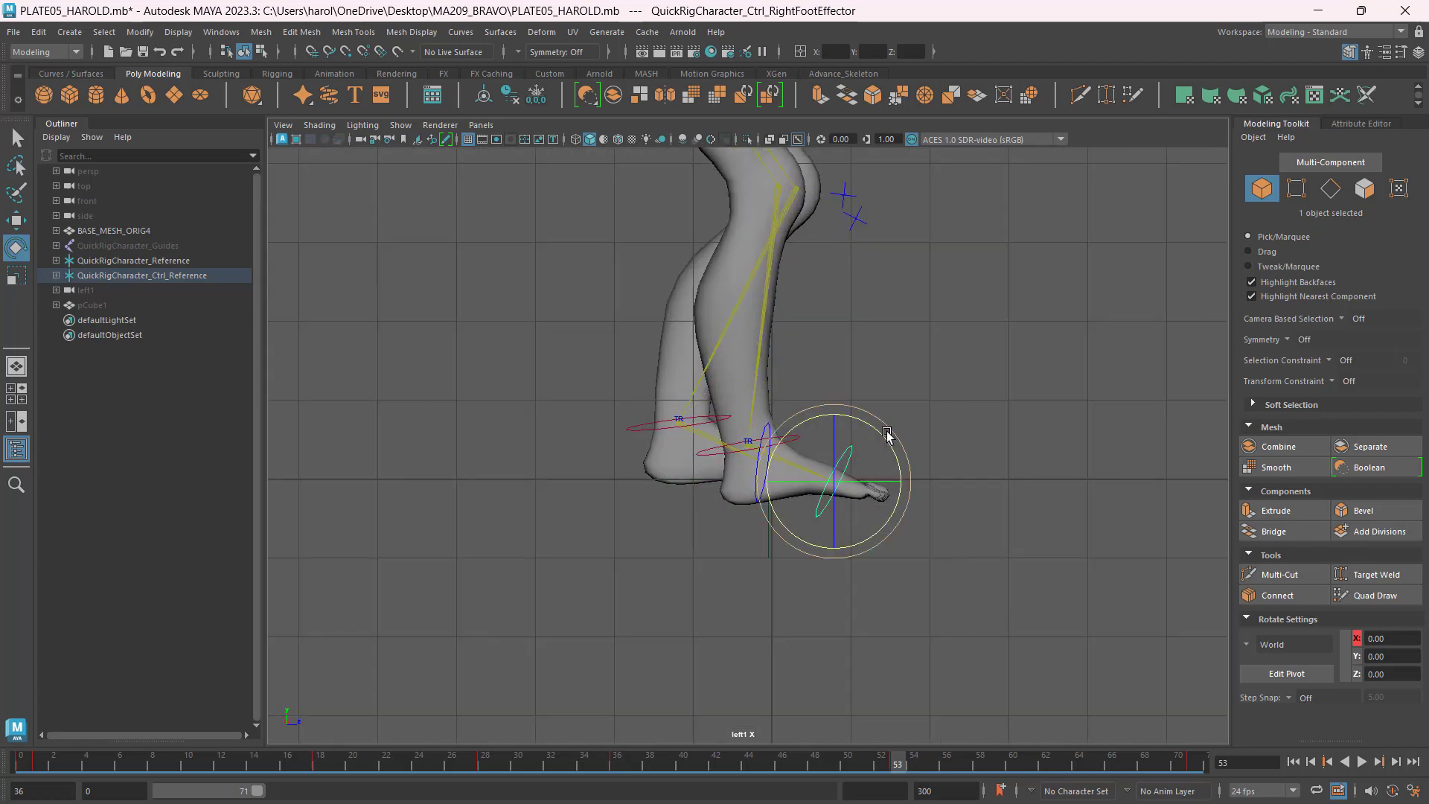
pyautogui.moveTo(890, 436); pyautogui.dragTo(853, 382)
pyautogui.click(854, 382)
# Raise the right ankle control to about Y 0.81 and shift it back to about Z -1.21, levelling the foot beside the left one.
pyautogui.press('w')
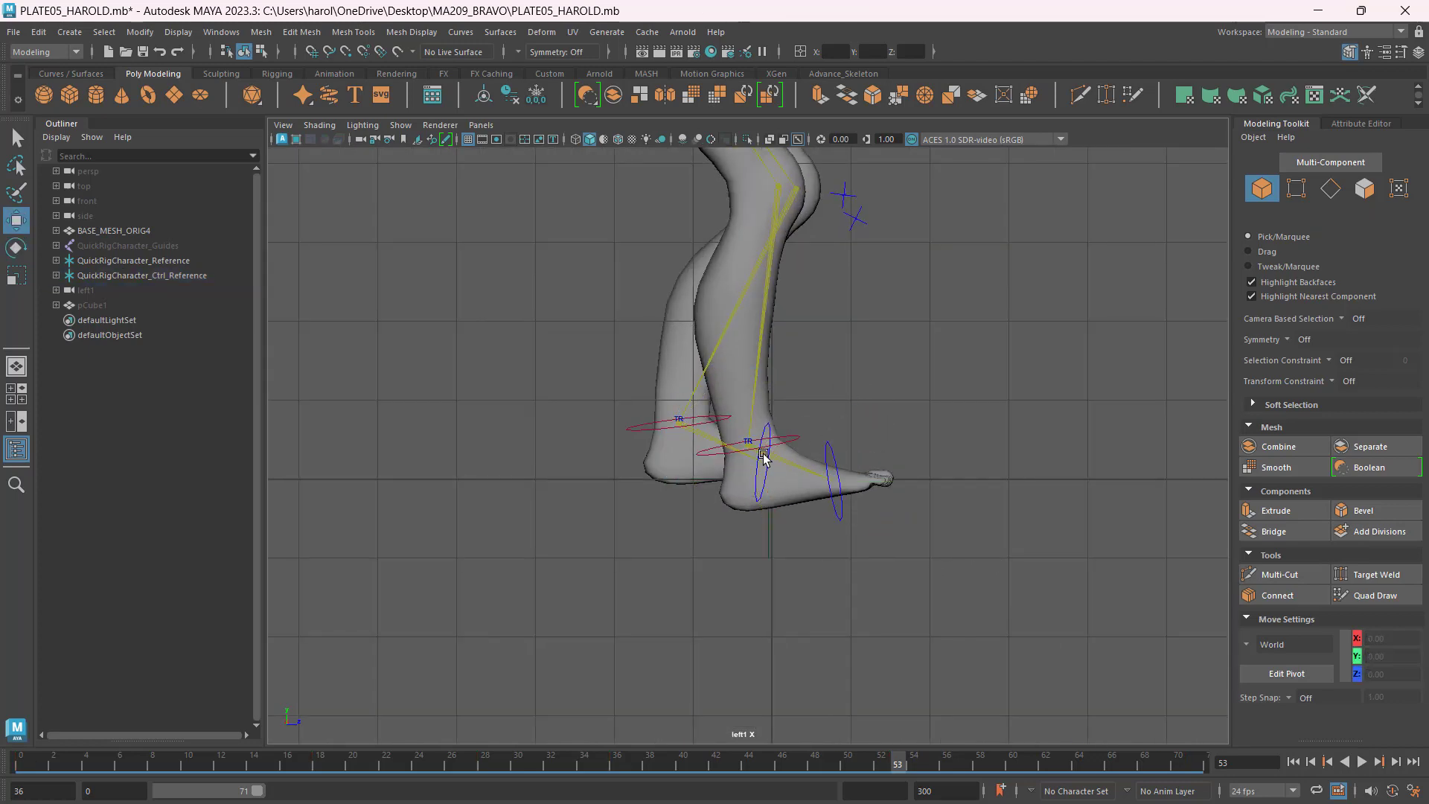
pyautogui.click(776, 440)
pyautogui.moveTo(748, 402); pyautogui.dragTo(748, 373)
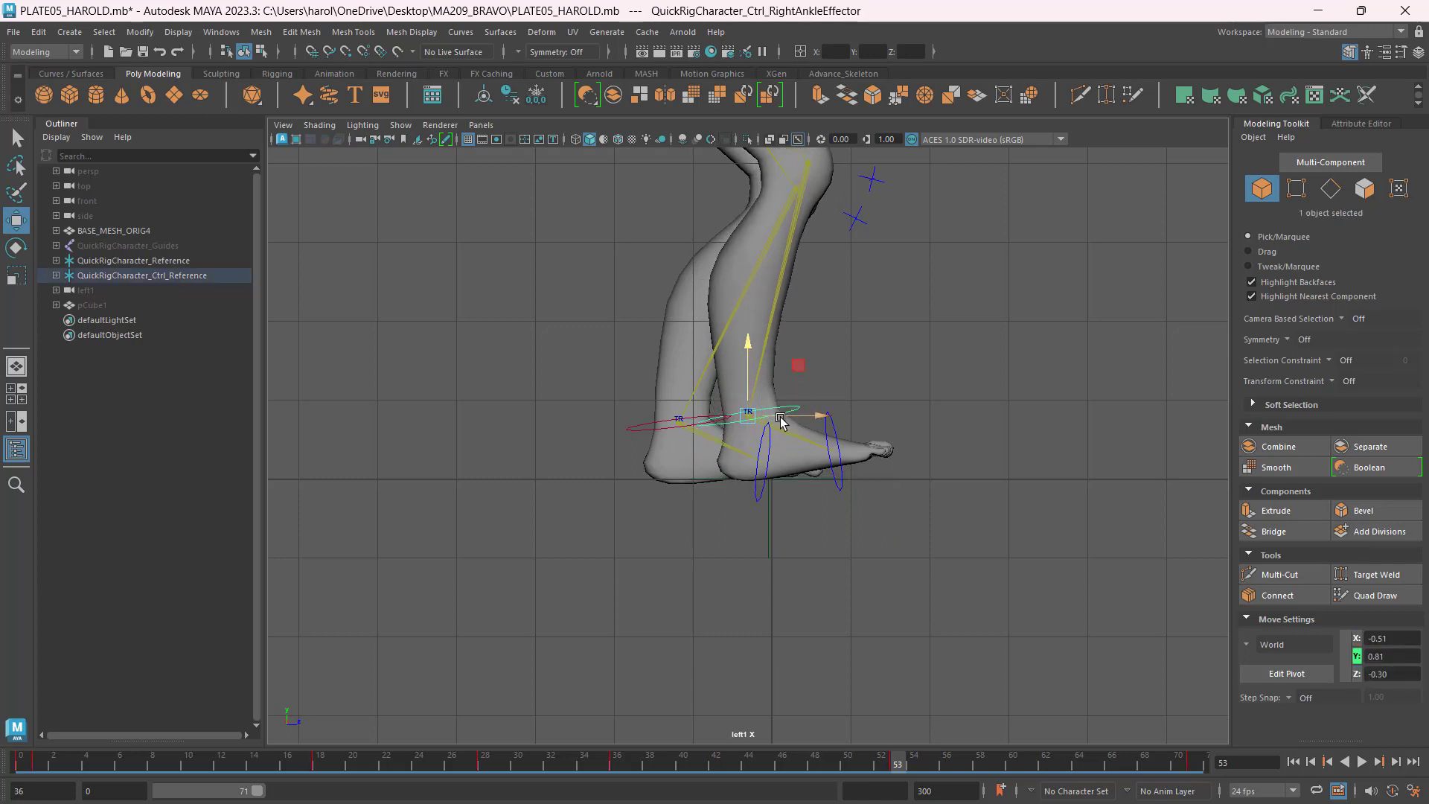
pyautogui.moveTo(784, 416); pyautogui.dragTo(714, 419)
pyautogui.press('e')
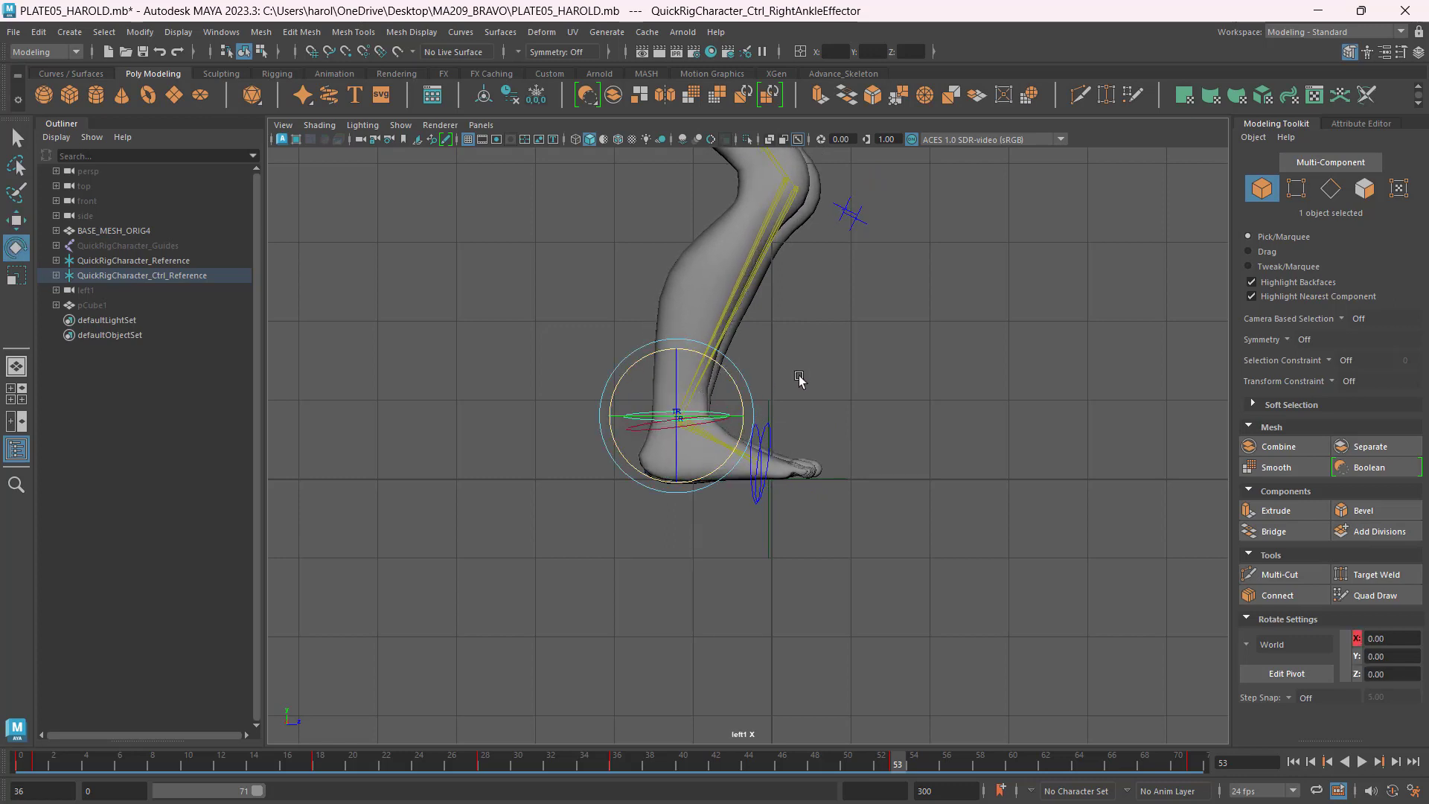
pyautogui.press('w')
pyautogui.scroll(-2, 900, 404)
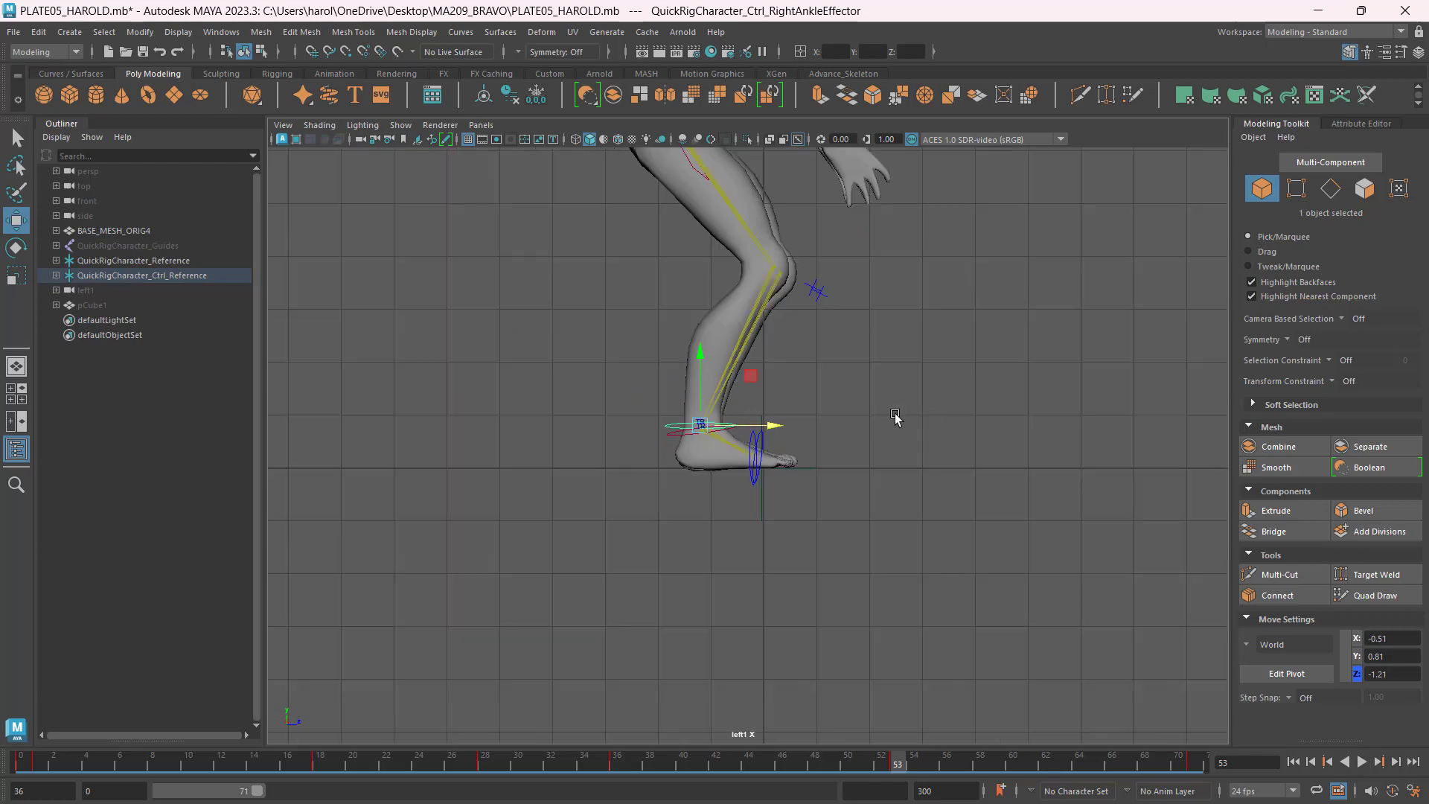
# Examine how the two feet line up in the perspective and front views.
pyautogui.press('space')
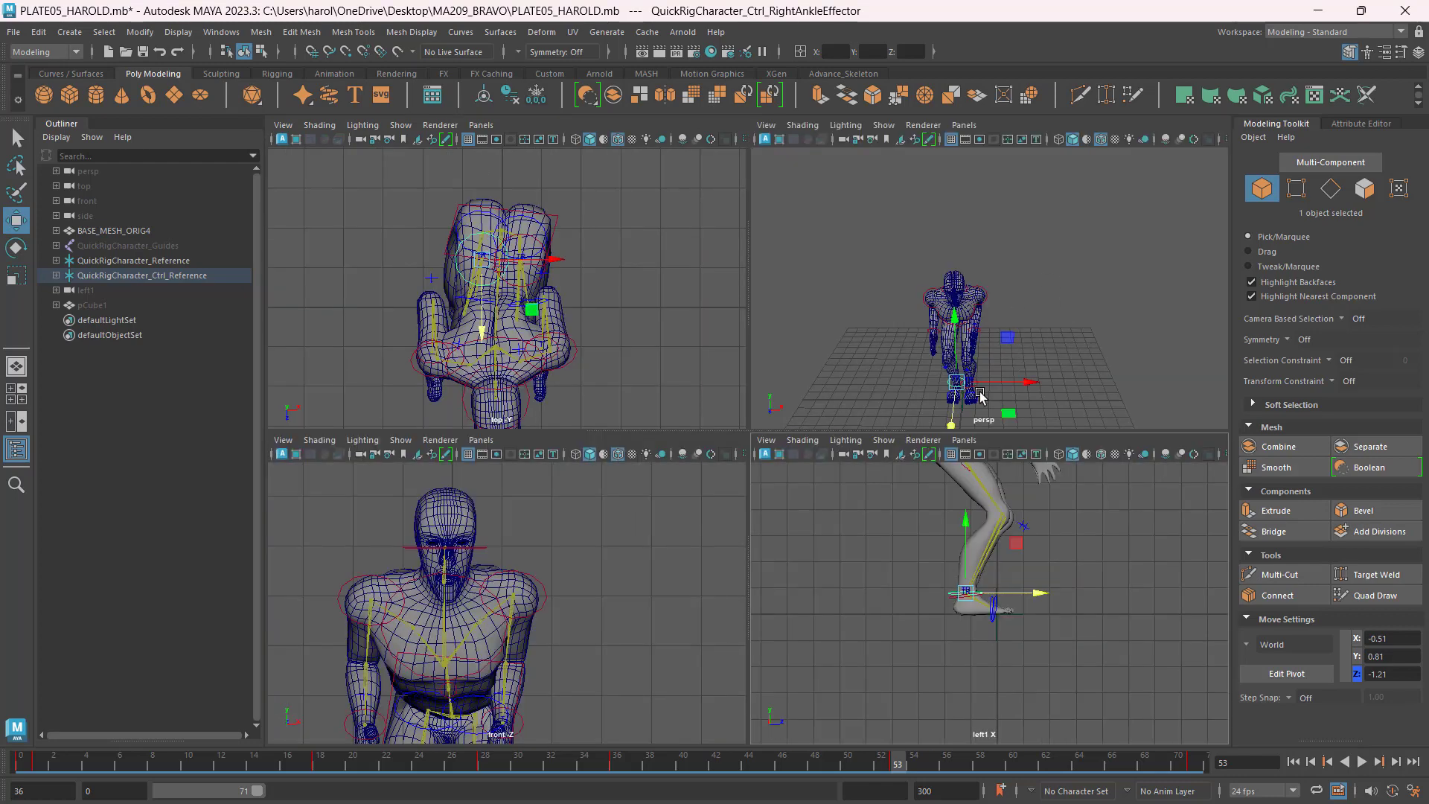
pyautogui.scroll(5, 1080, 273)
pyautogui.scroll(-1, 980, 415)
pyautogui.keyDown('alt'); pyautogui.moveTo(1068, 297); pyautogui.dragTo(1106, 236, button='middle'); pyautogui.keyUp('alt')
pyautogui.scroll(-3, 1095, 261)
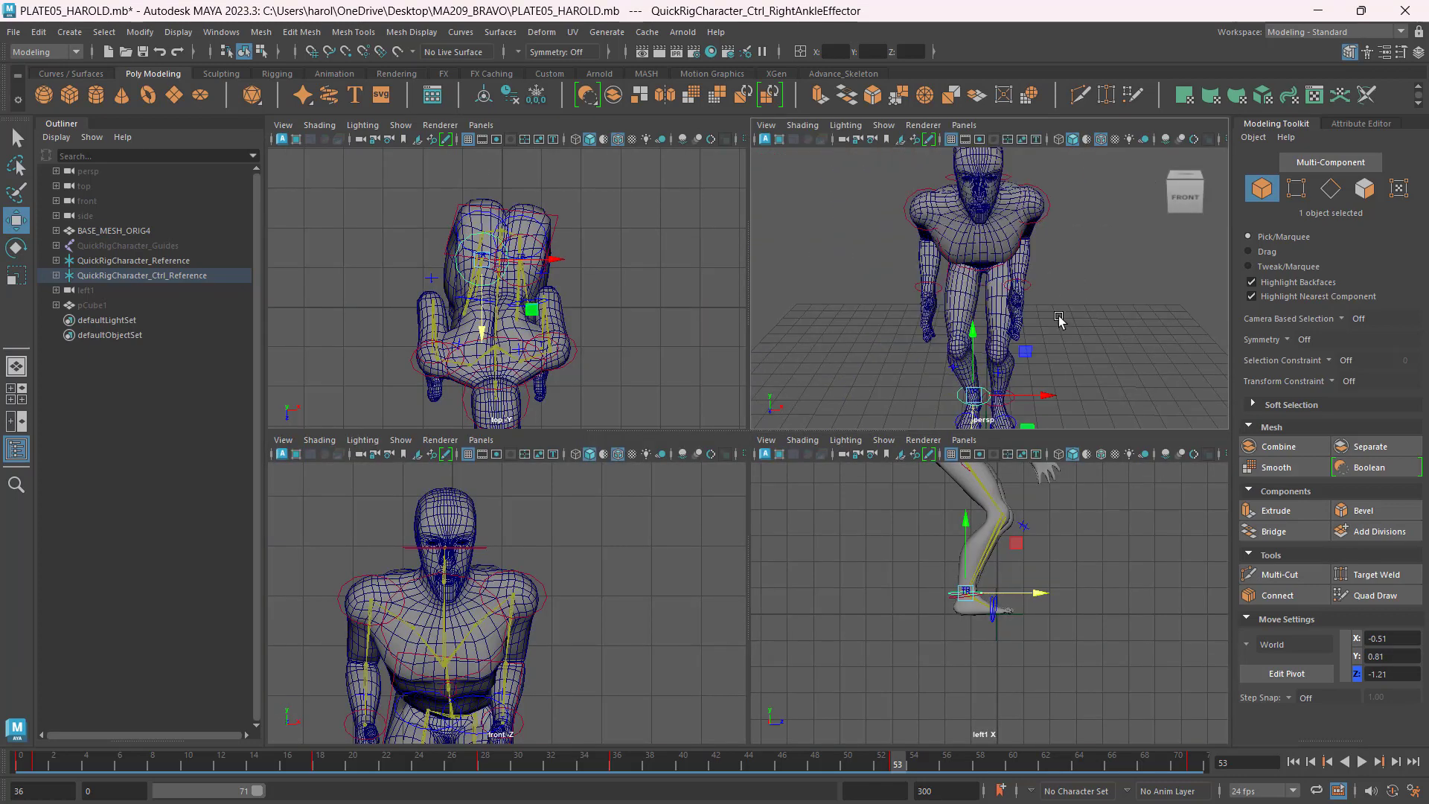
pyautogui.scroll(-2, 533, 604)
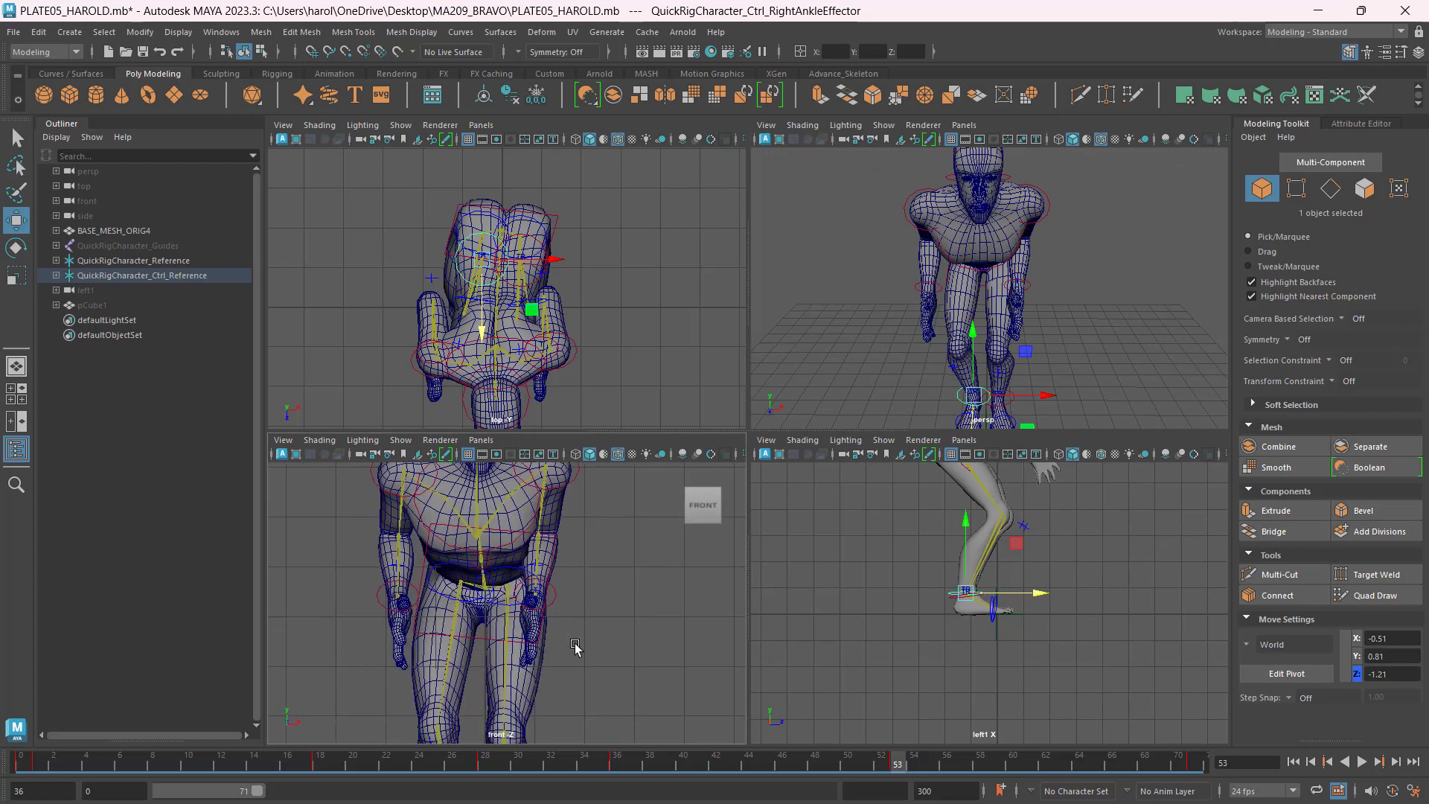
pyautogui.keyDown('alt'); pyautogui.moveTo(539, 607); pyautogui.dragTo(620, 547, button='middle'); pyautogui.keyUp('alt')
pyautogui.scroll(-4, 605, 624)
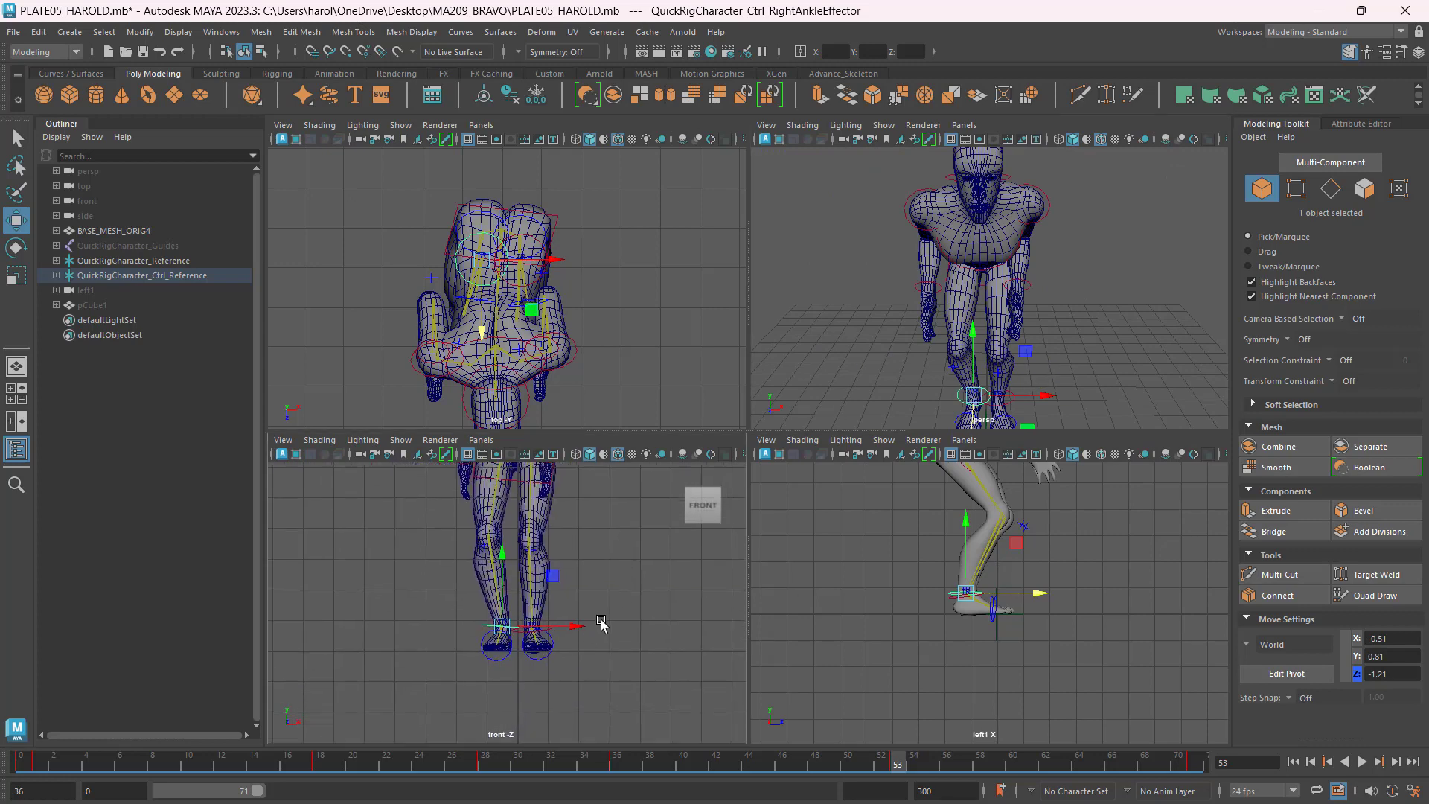
pyautogui.click(586, 638)
pyautogui.keyDown('alt'); pyautogui.moveTo(586, 638); pyautogui.dragTo(515, 638, button='middle'); pyautogui.keyUp('alt')
pyautogui.scroll(2, 516, 638)
# Move the left ankle control well behind the body and raise it so the left leg trails.
pyautogui.click(590, 647)
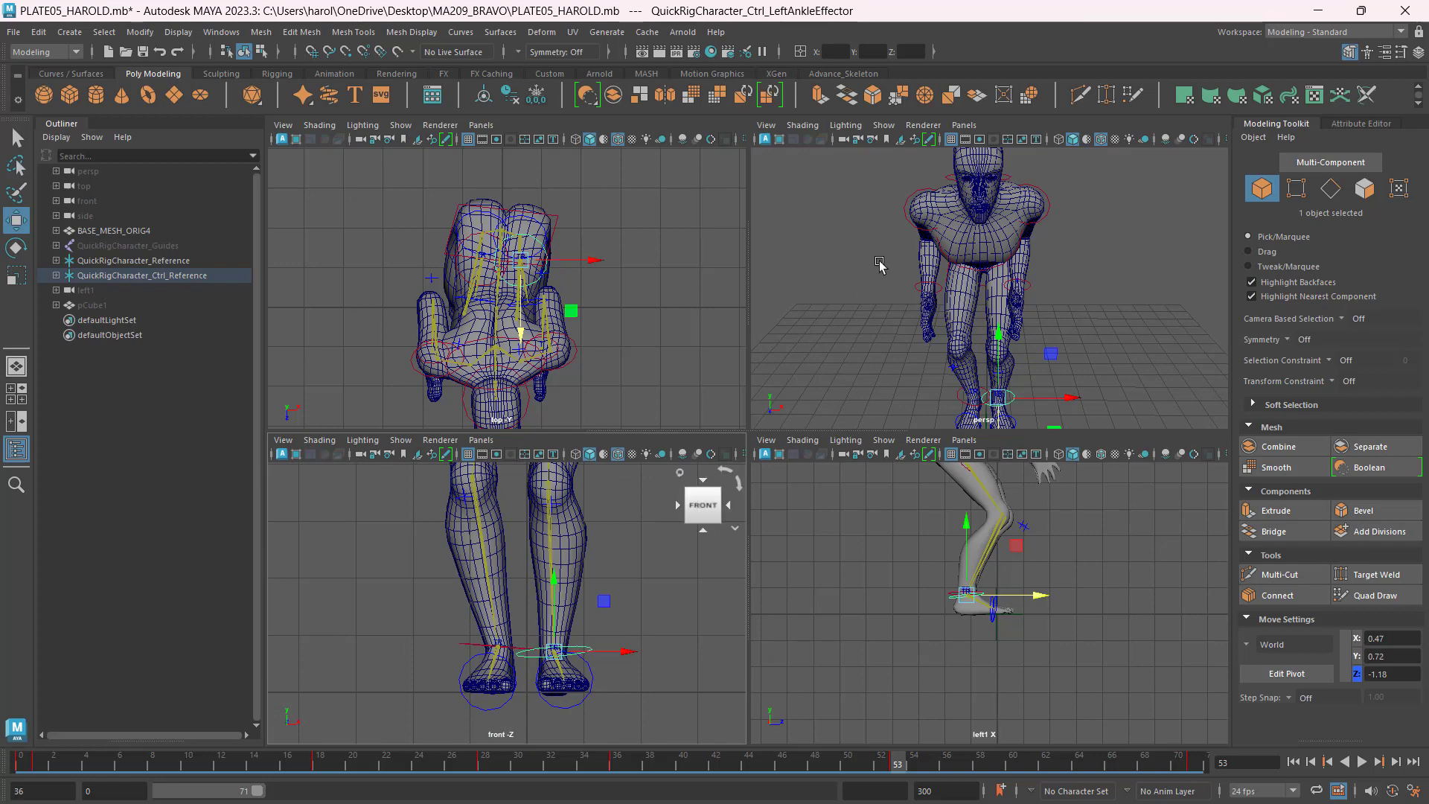
pyautogui.press('space')
pyautogui.press('space')
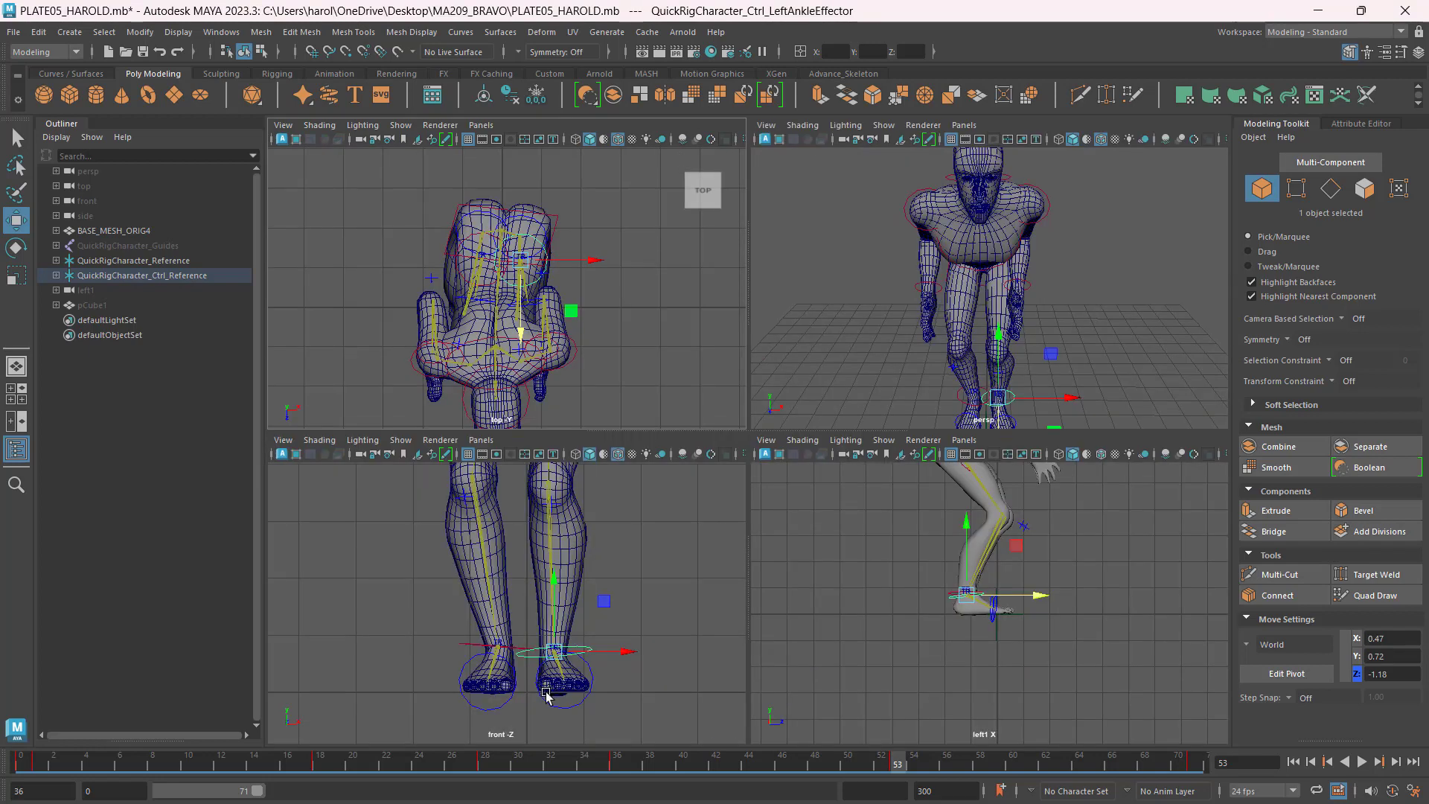
pyautogui.press('space')
pyautogui.scroll(-3, 998, 600)
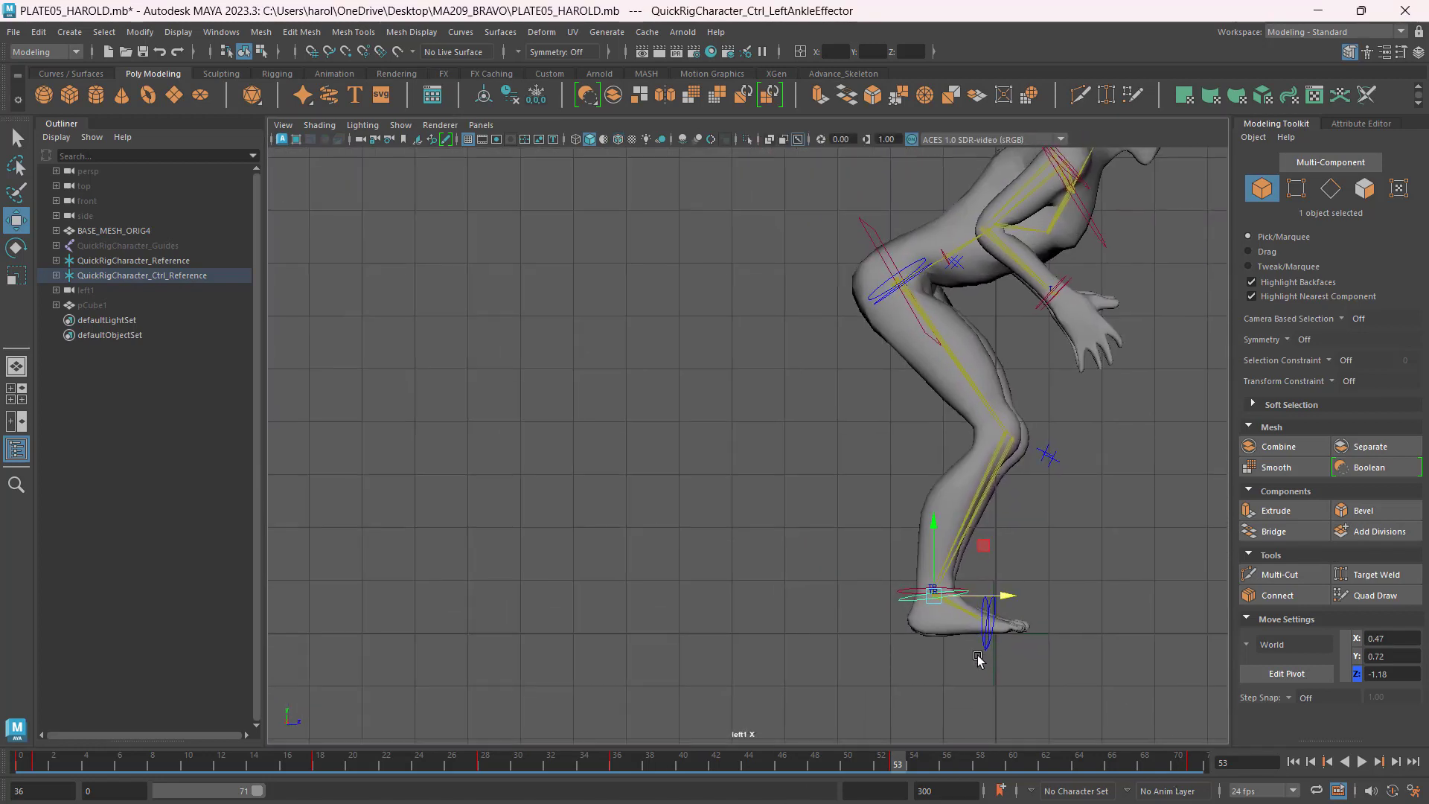
pyautogui.moveTo(1000, 601); pyautogui.dragTo(817, 601)
pyautogui.press('e')
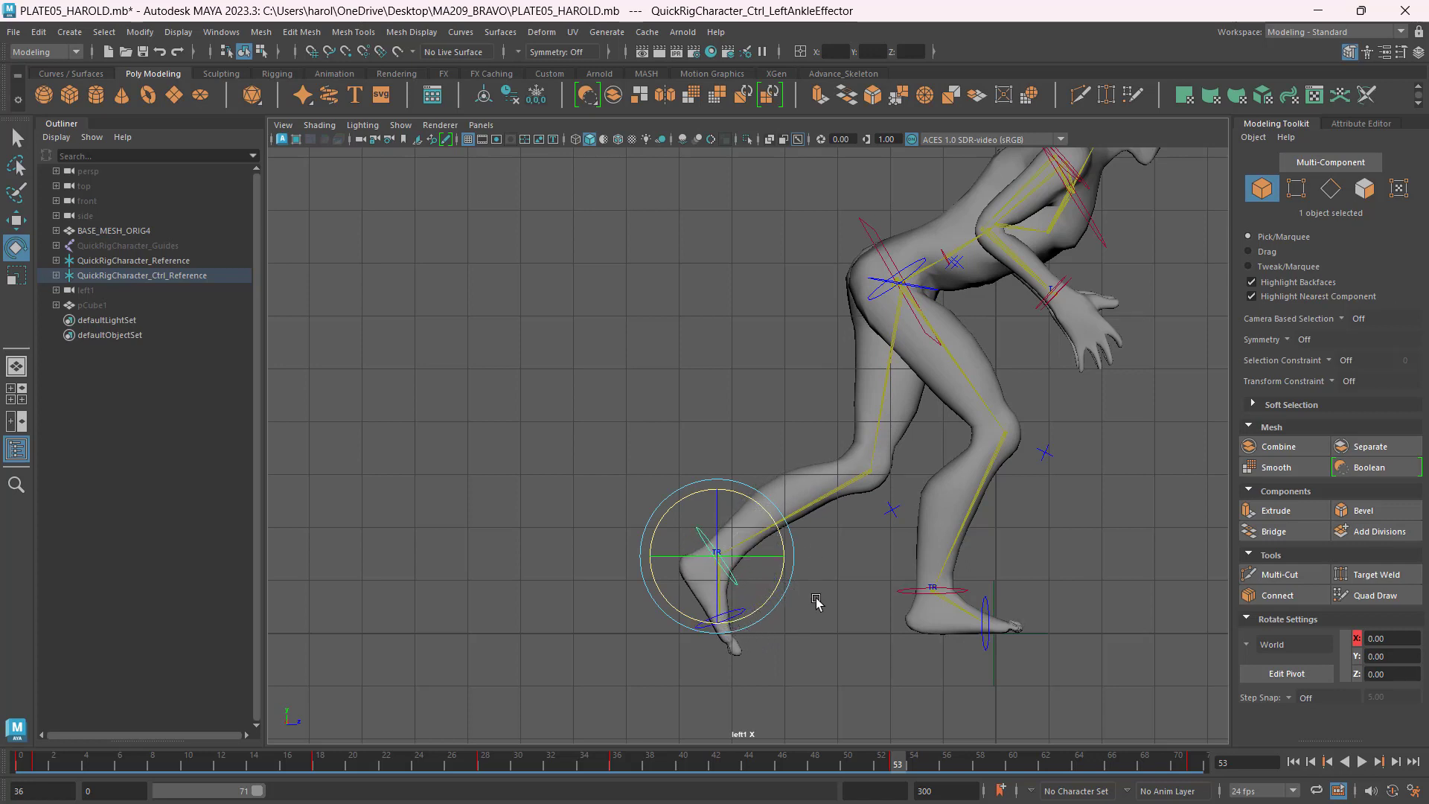
pyautogui.click(817, 602)
# Rotate the left ankle control so the toes meet the ground, and shift it back to about Z -5.62.
pyautogui.click(715, 545)
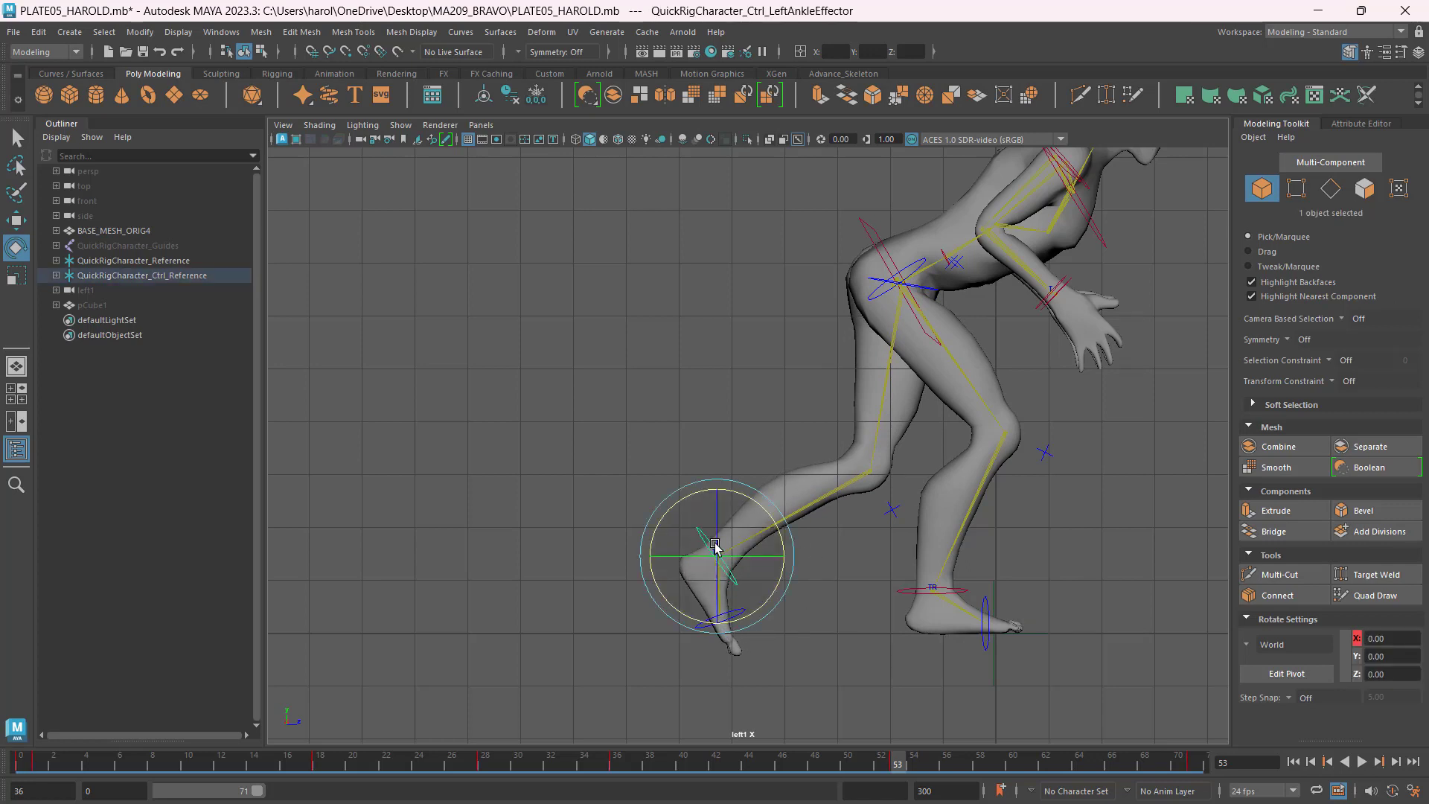
pyautogui.moveTo(765, 547); pyautogui.dragTo(787, 492)
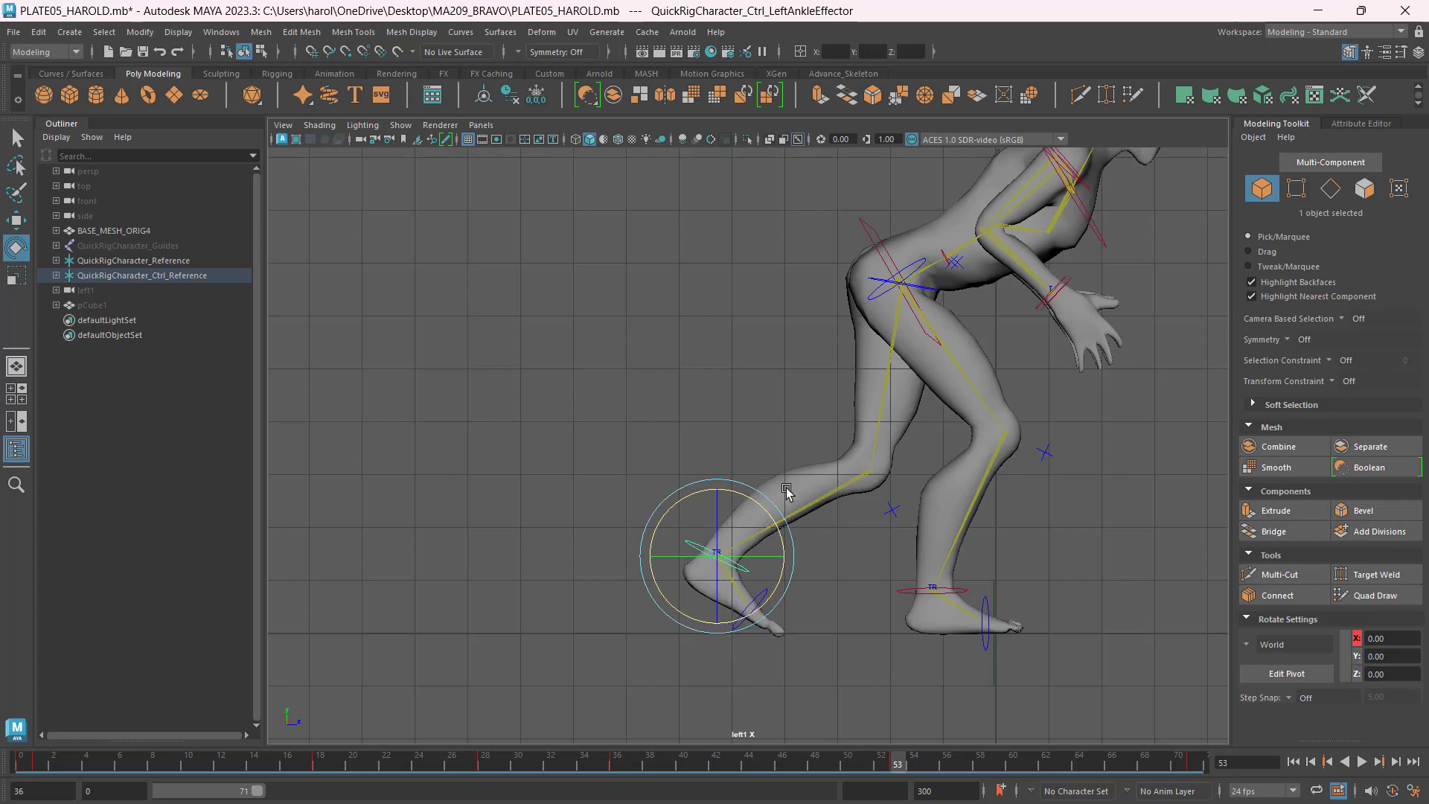
pyautogui.press('w')
pyautogui.moveTo(782, 557); pyautogui.dragTo(763, 557)
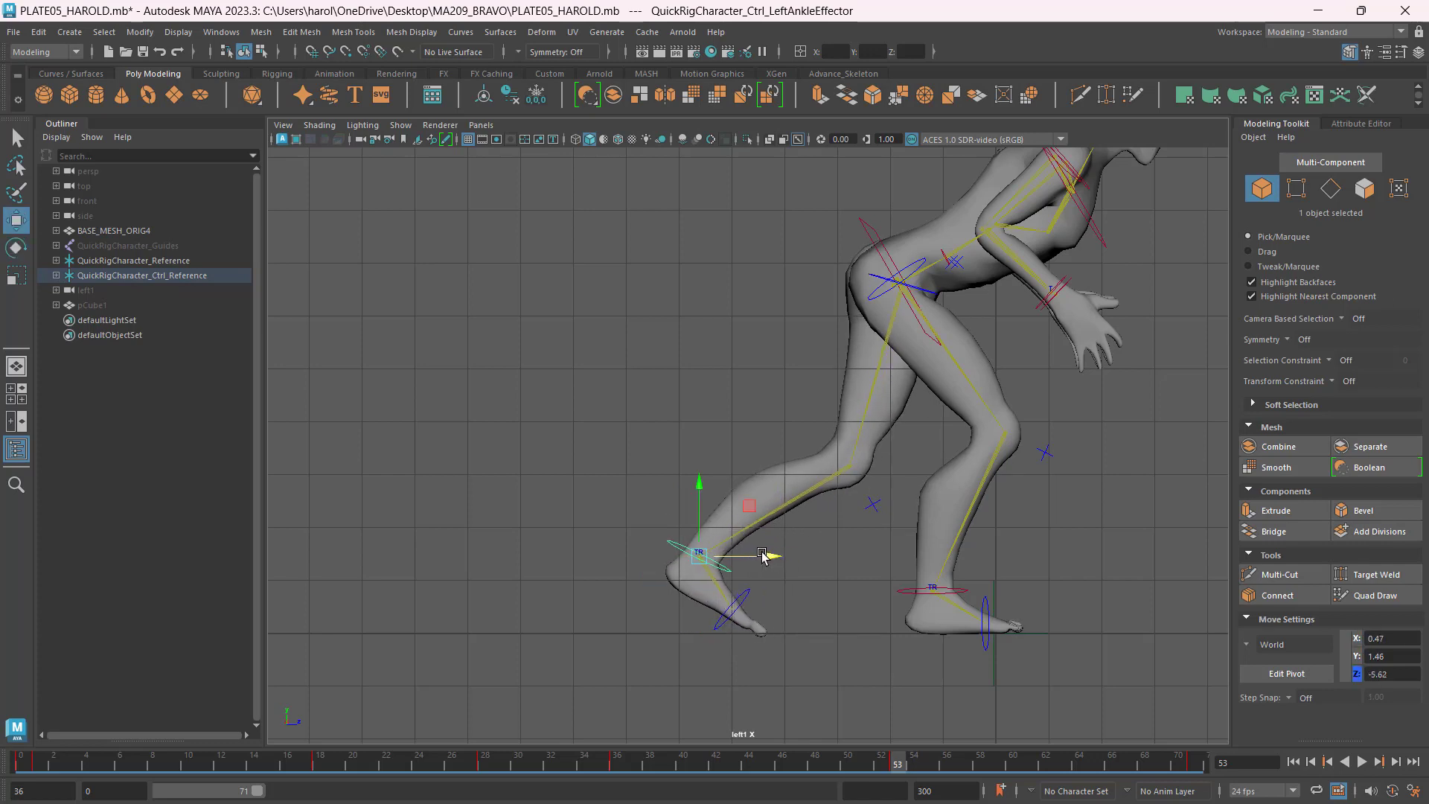
# Select all the character controls and compare the down poses at frames 18 and 53.
pyautogui.scroll(-3, 845, 562)
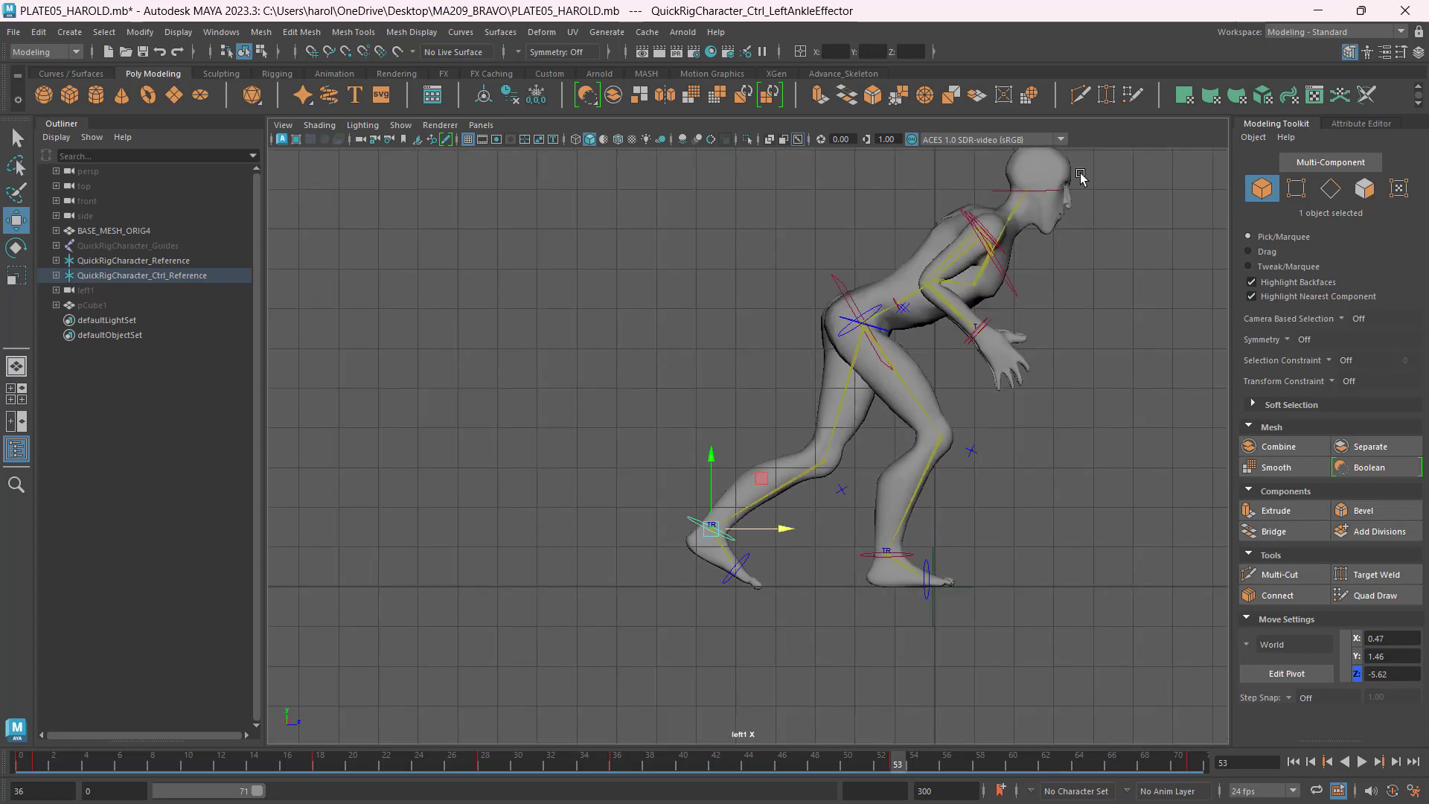
pyautogui.moveTo(1137, 167); pyautogui.dragTo(558, 678)
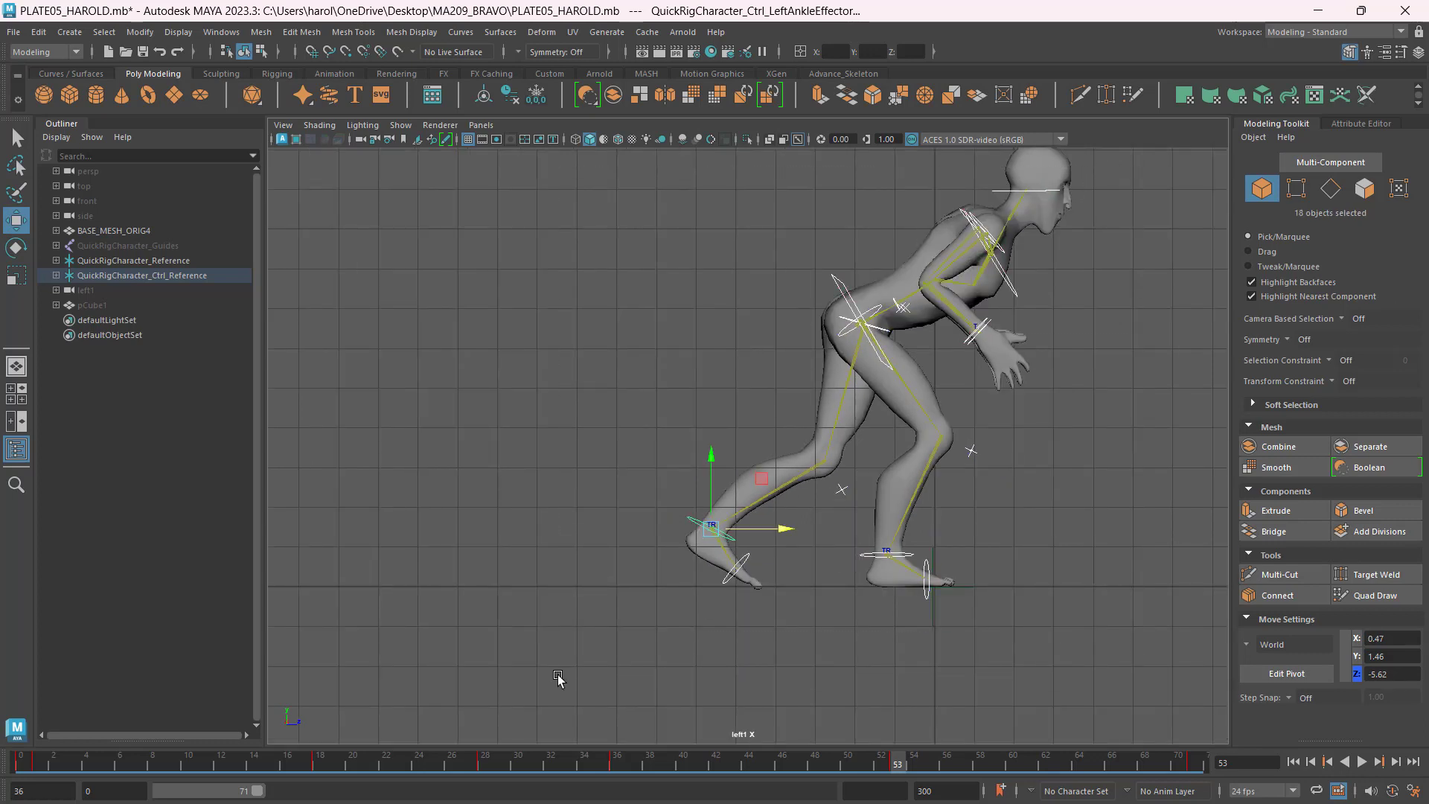
pyautogui.click(318, 764)
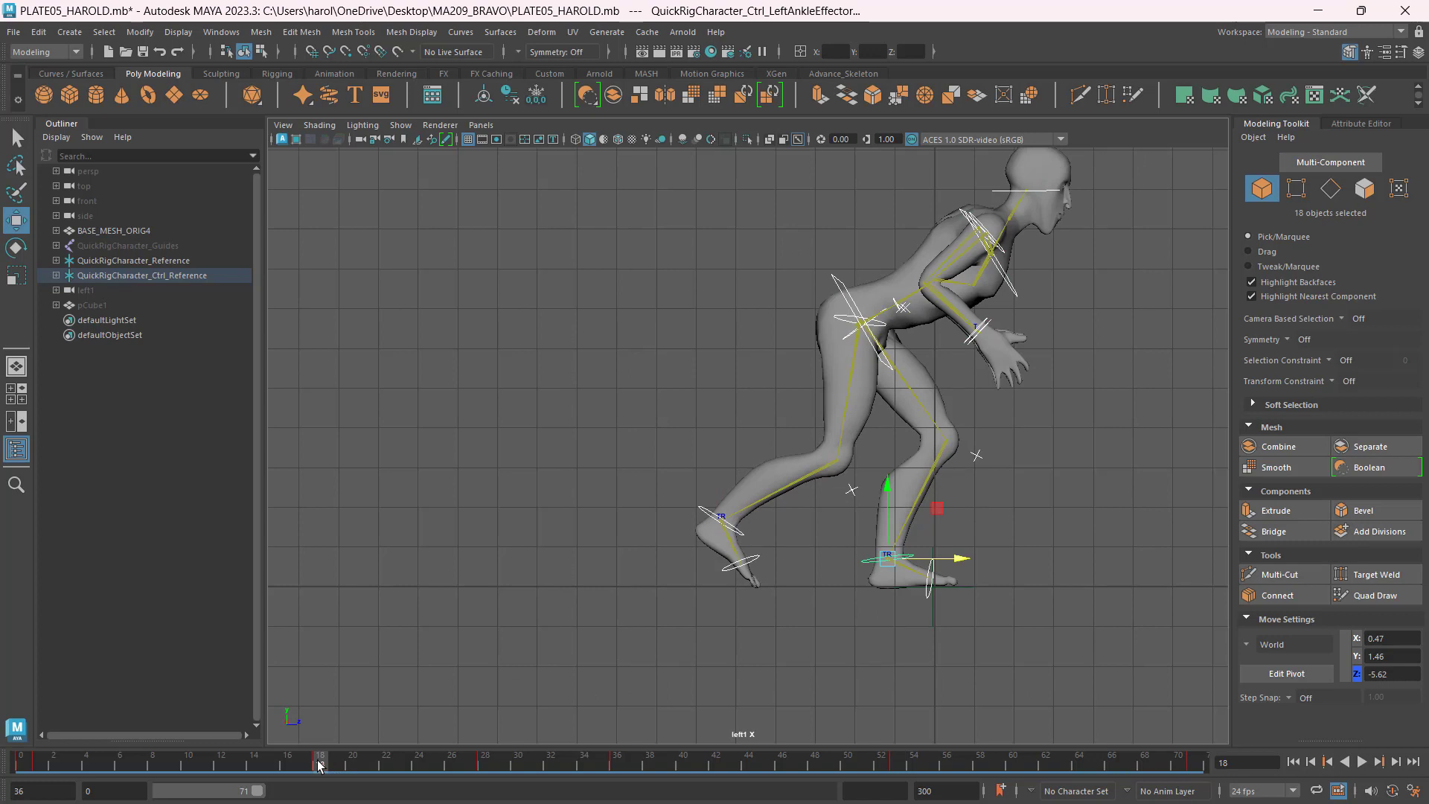
pyautogui.click(896, 765)
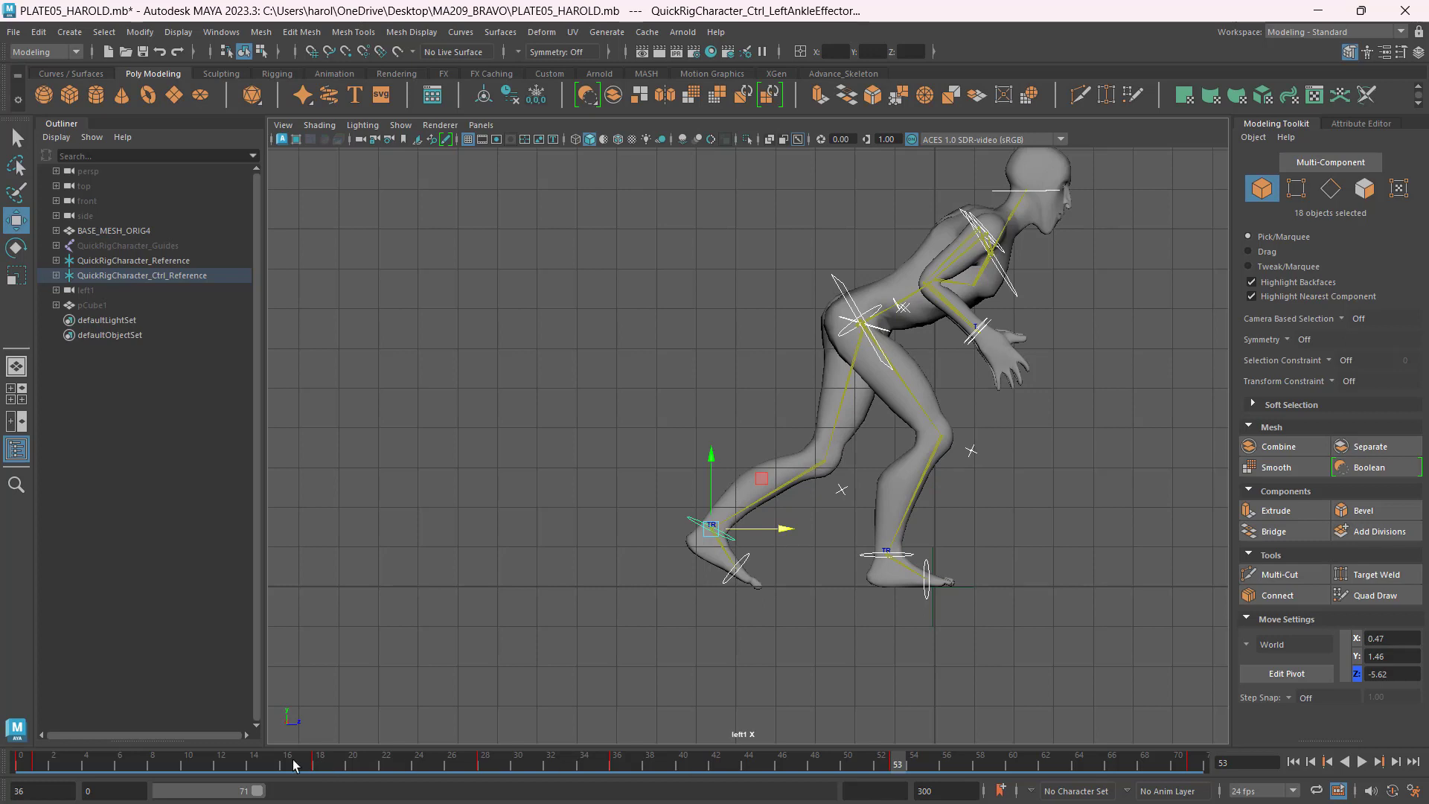
pyautogui.click(320, 764)
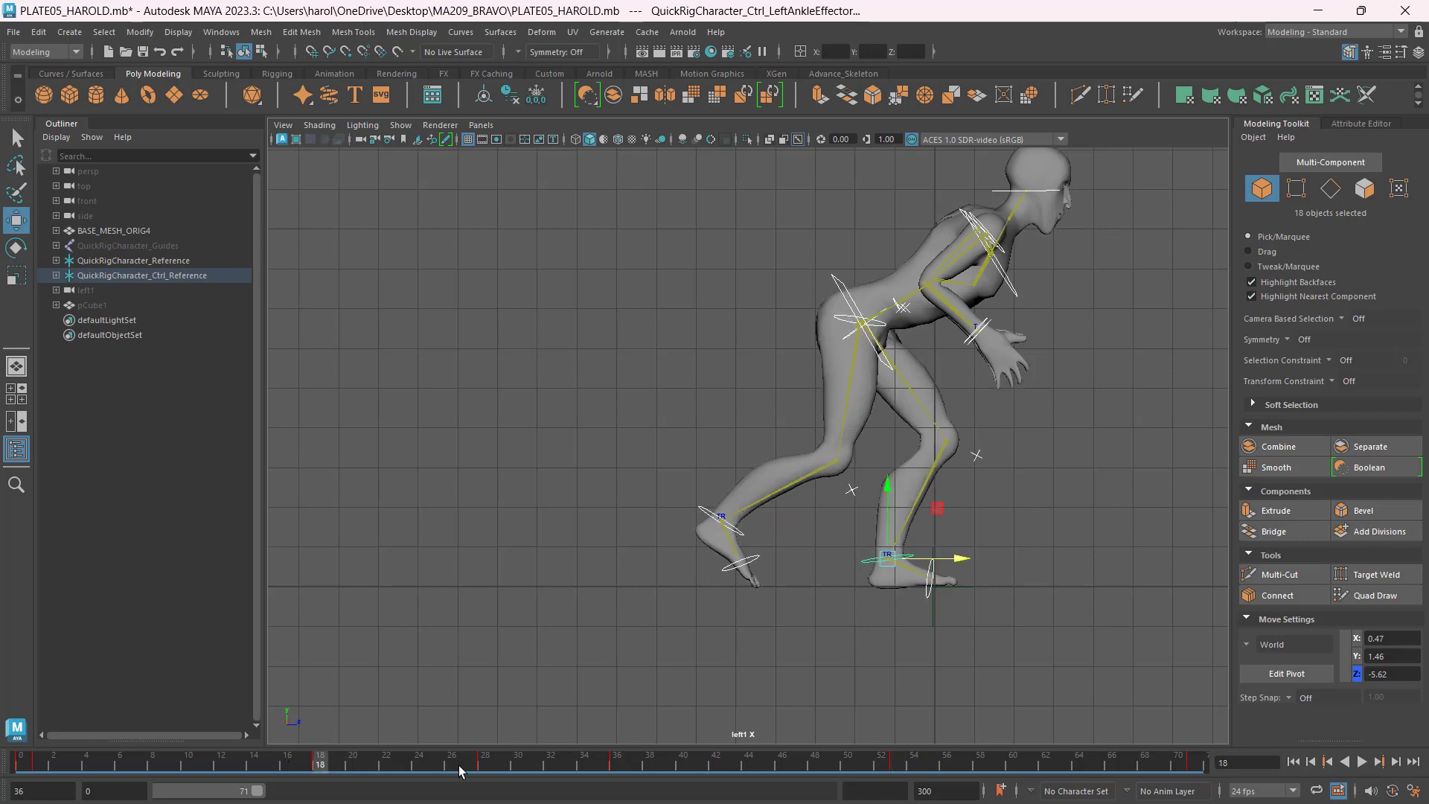
pyautogui.click(898, 764)
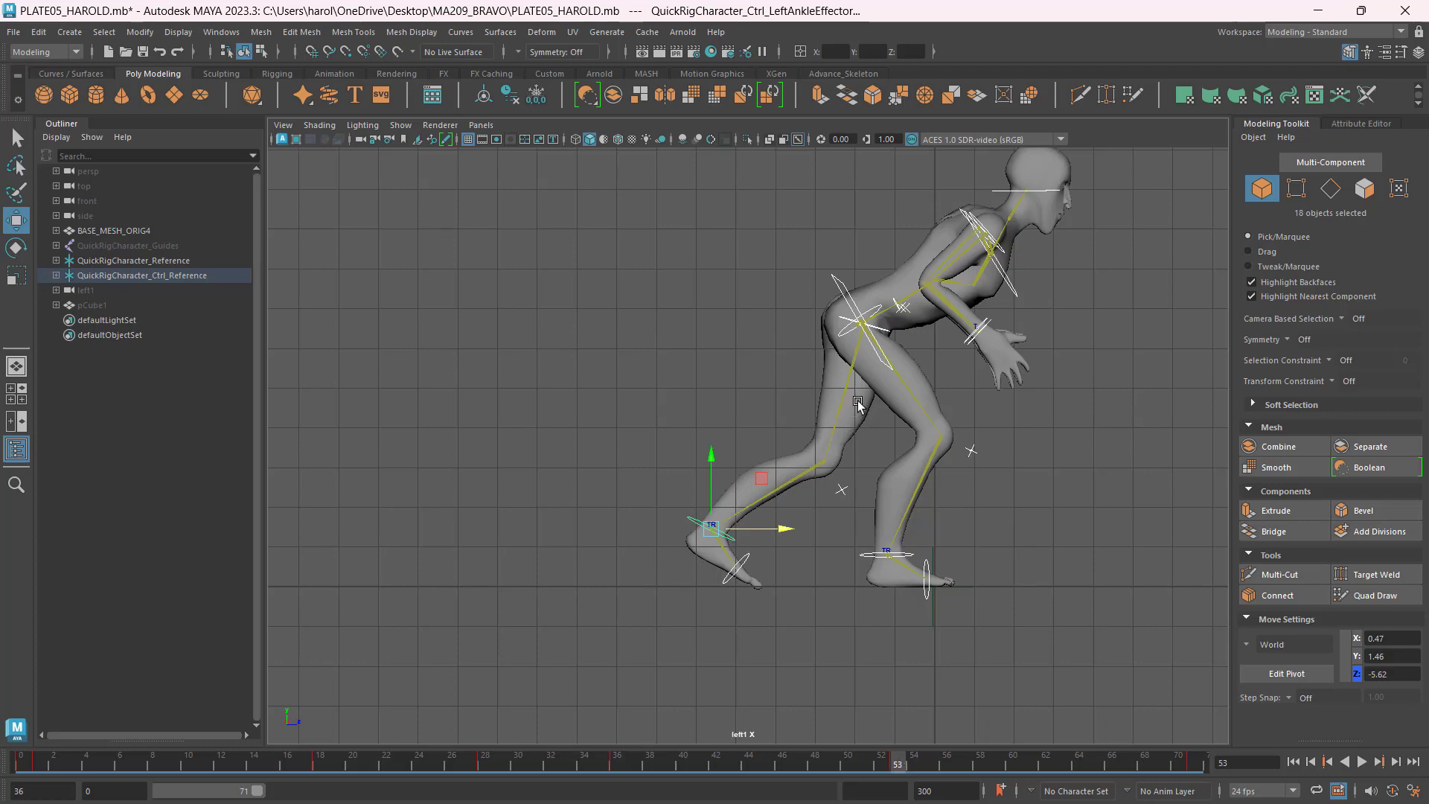
# Check the hips control's rotation at frame 53 across the four views and save the scene.
pyautogui.press('space')
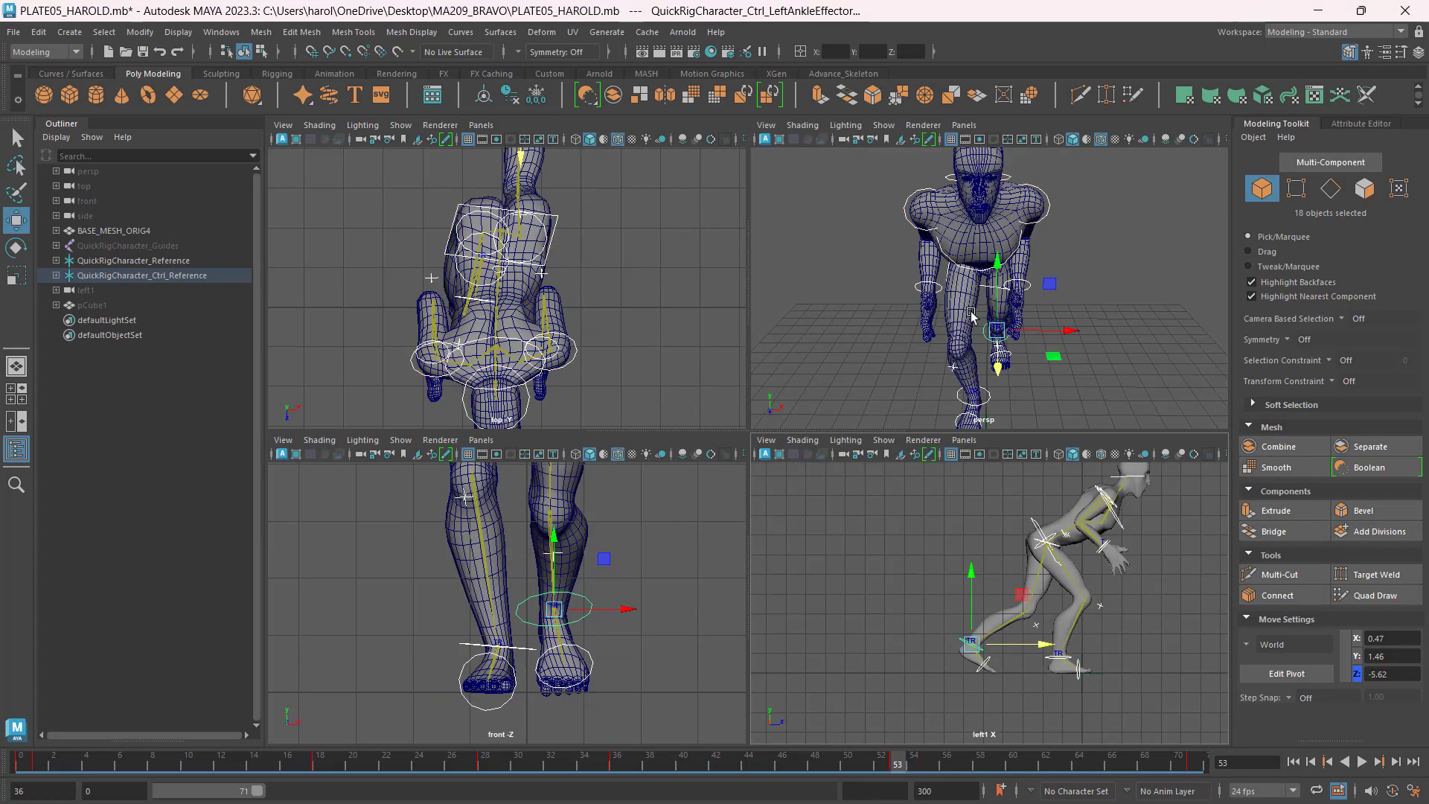
pyautogui.click(555, 232)
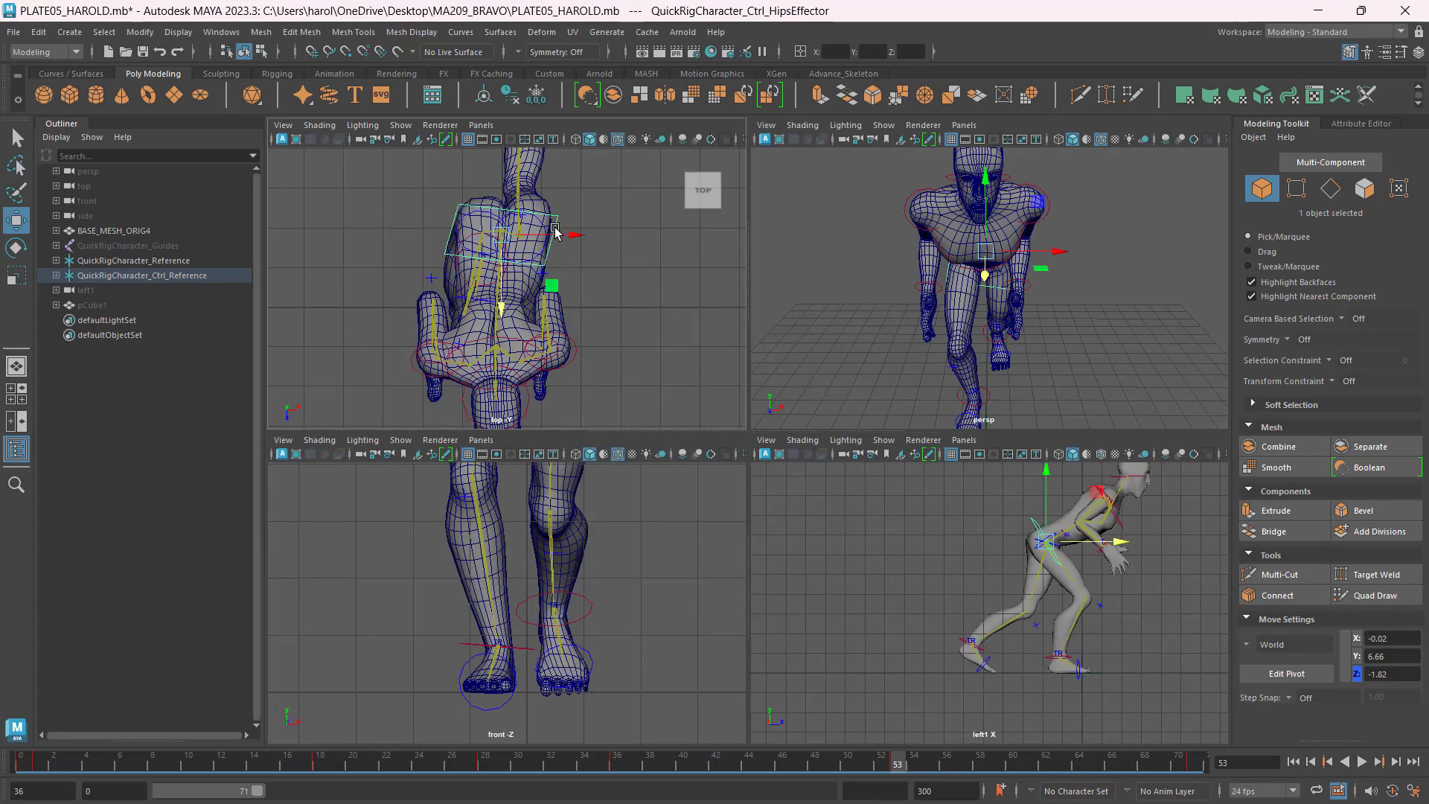
pyautogui.press('e')
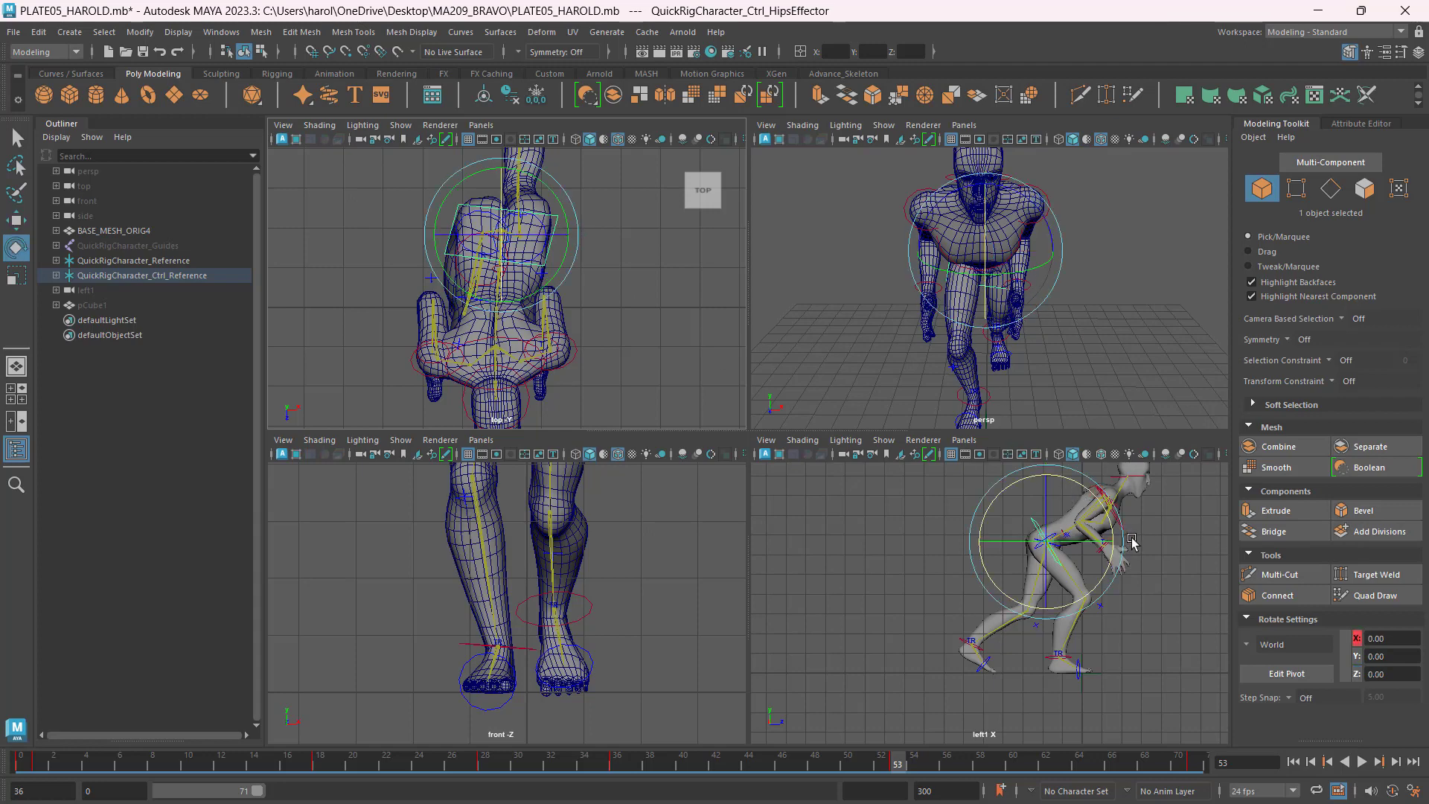
pyautogui.moveTo(1132, 541); pyautogui.dragTo(1046, 571)
pyautogui.click(932, 555)
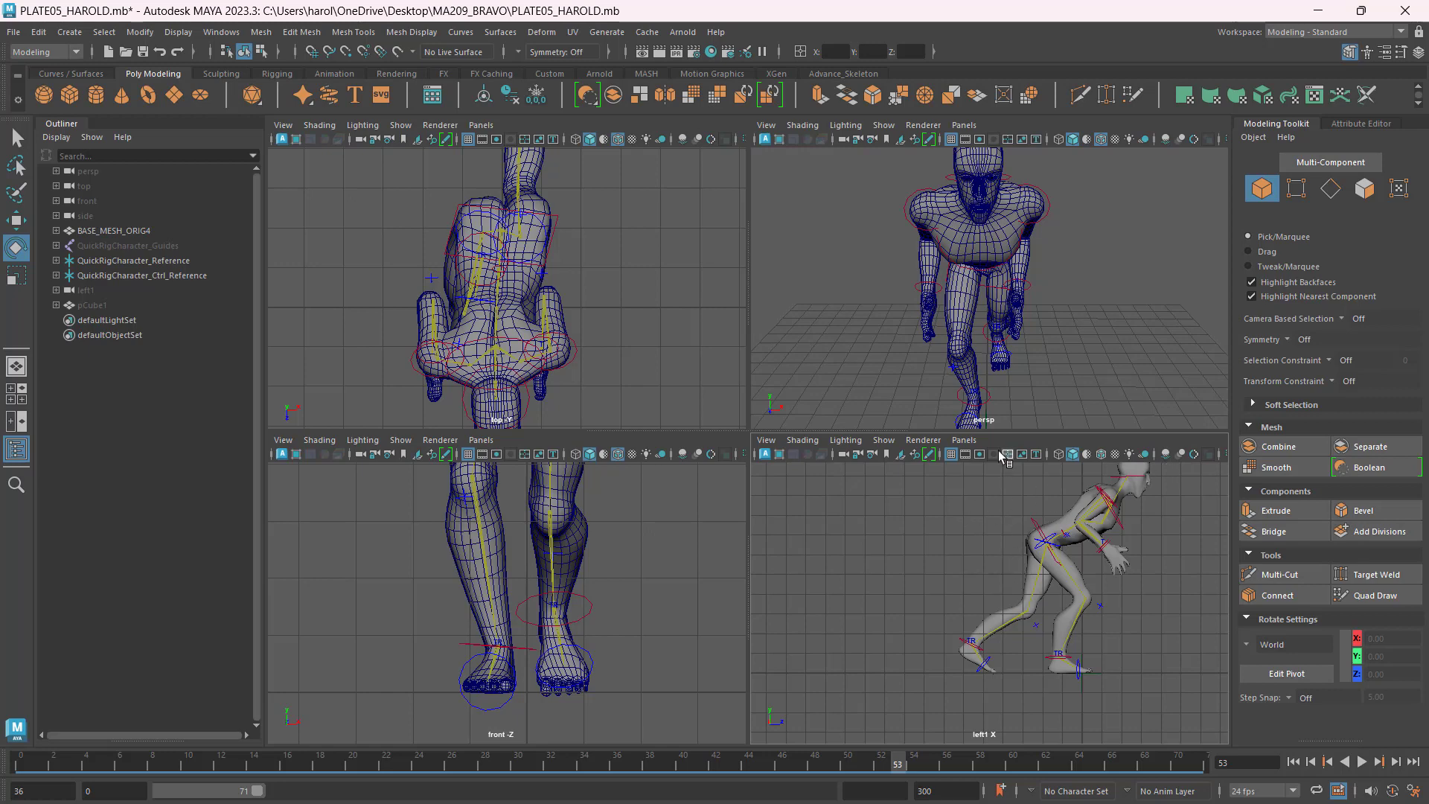
pyautogui.hotkey('ctrl', 's')
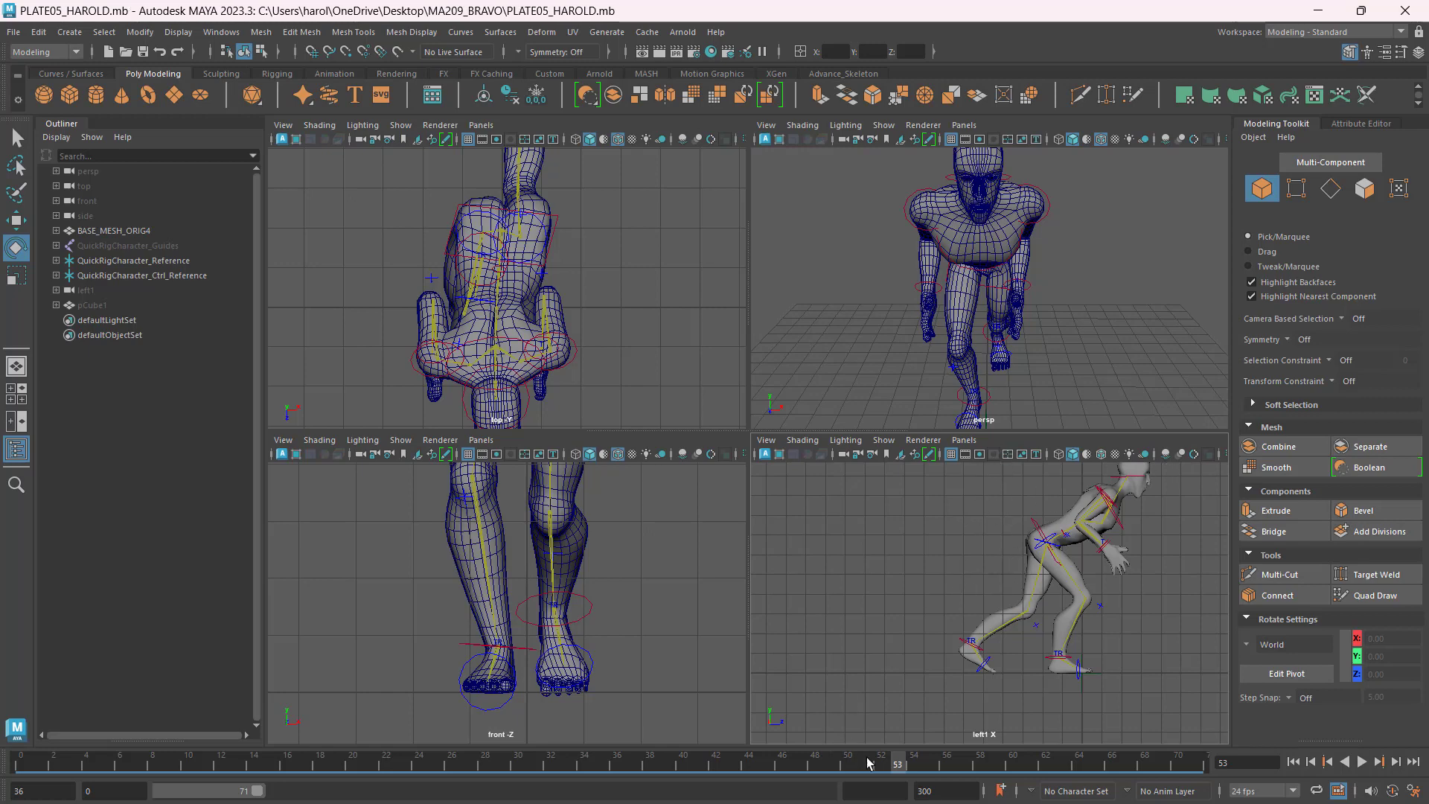
# Play back the walk, select all the character controls and compare the poses at frames 28, 53 and 63.
pyautogui.hotkey('alt', 'v')
pyautogui.click(865, 761)
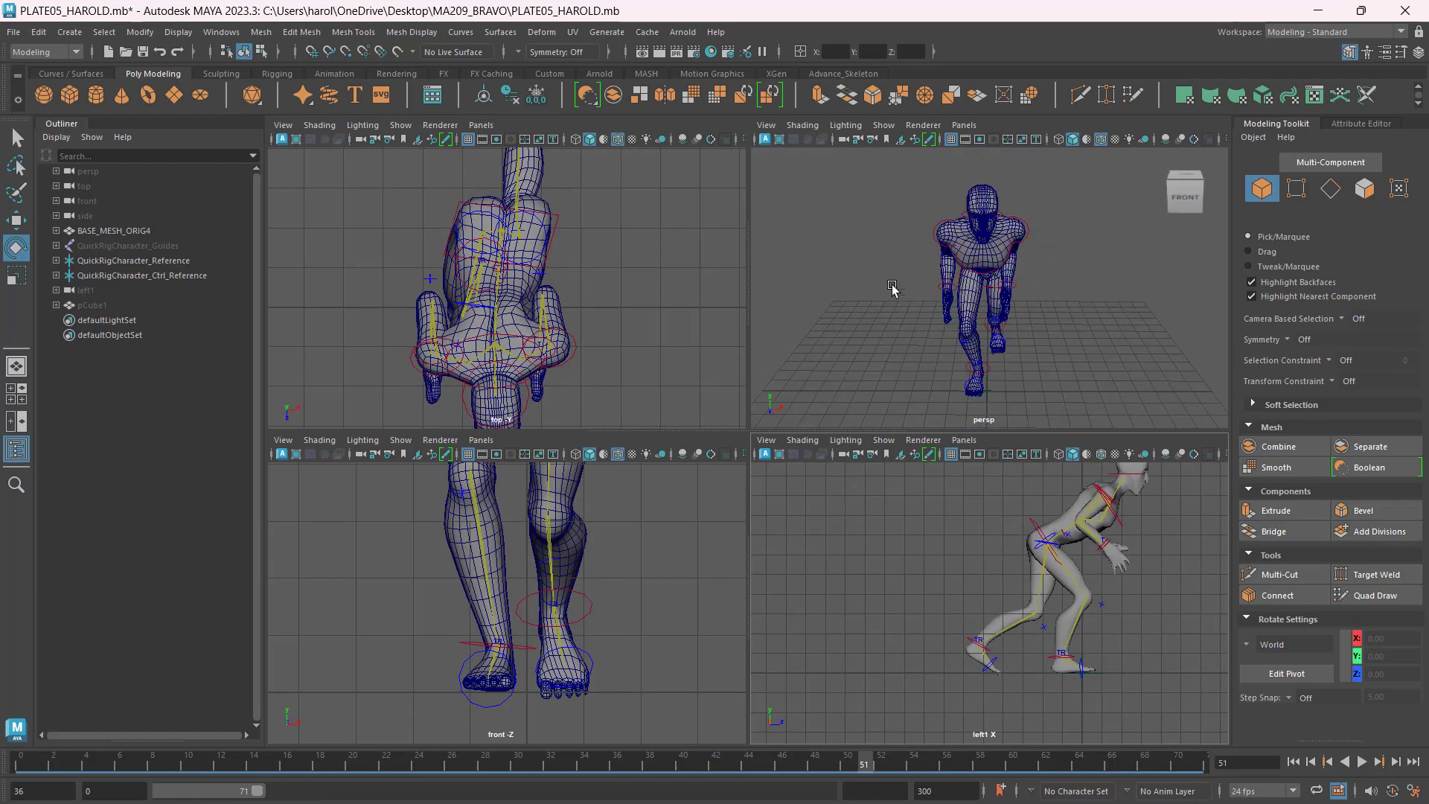
pyautogui.moveTo(908, 184); pyautogui.dragTo(1140, 431)
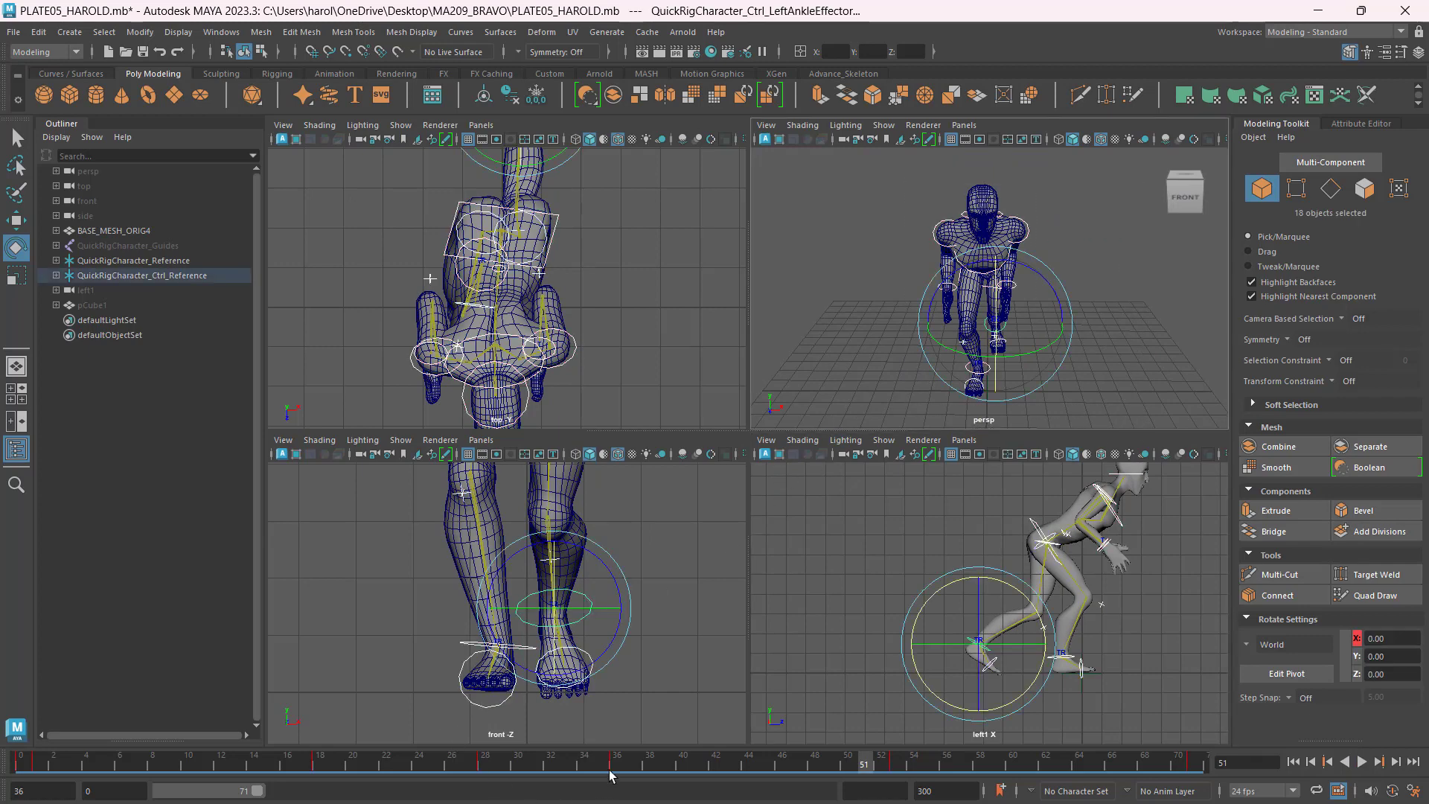
pyautogui.click(489, 765)
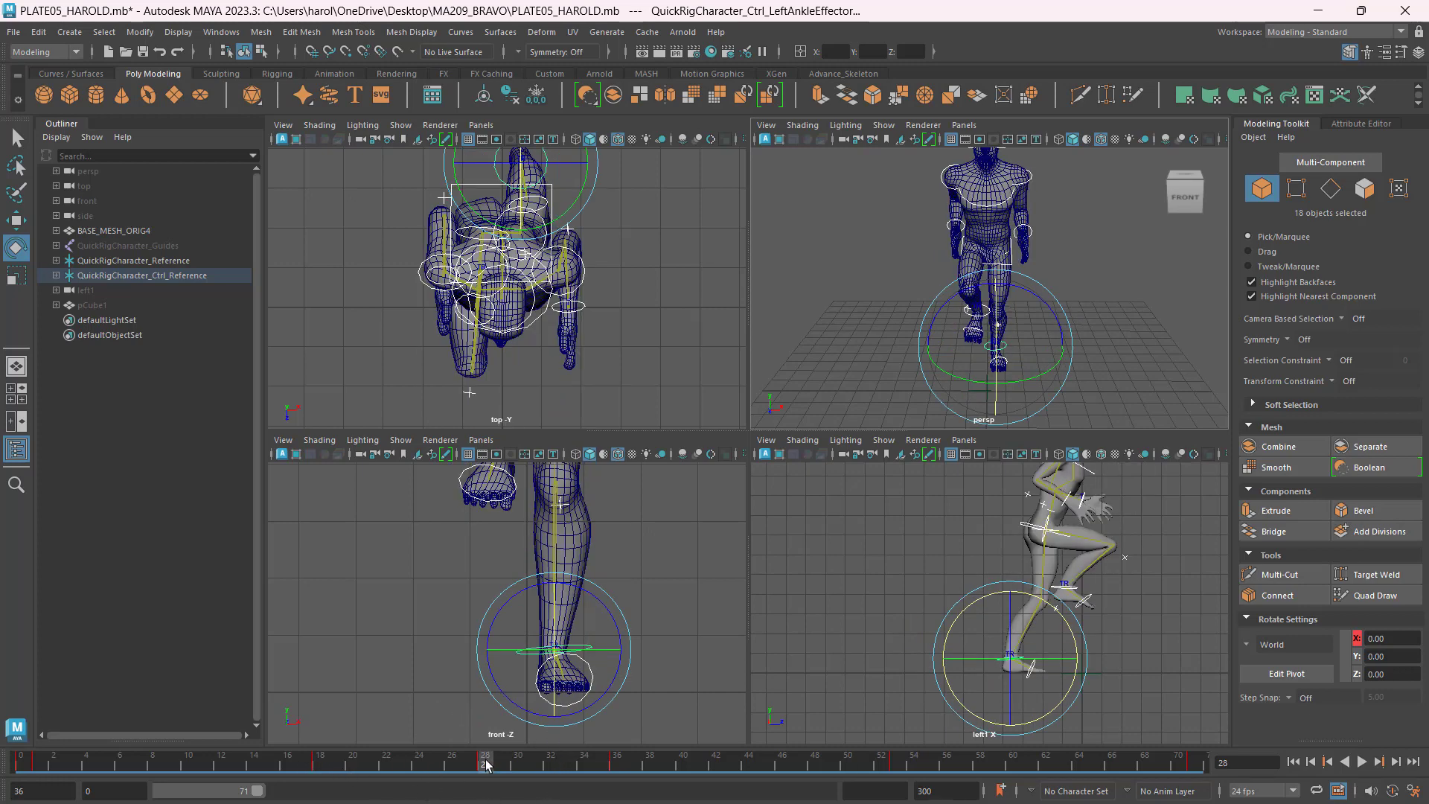
pyautogui.click(894, 762)
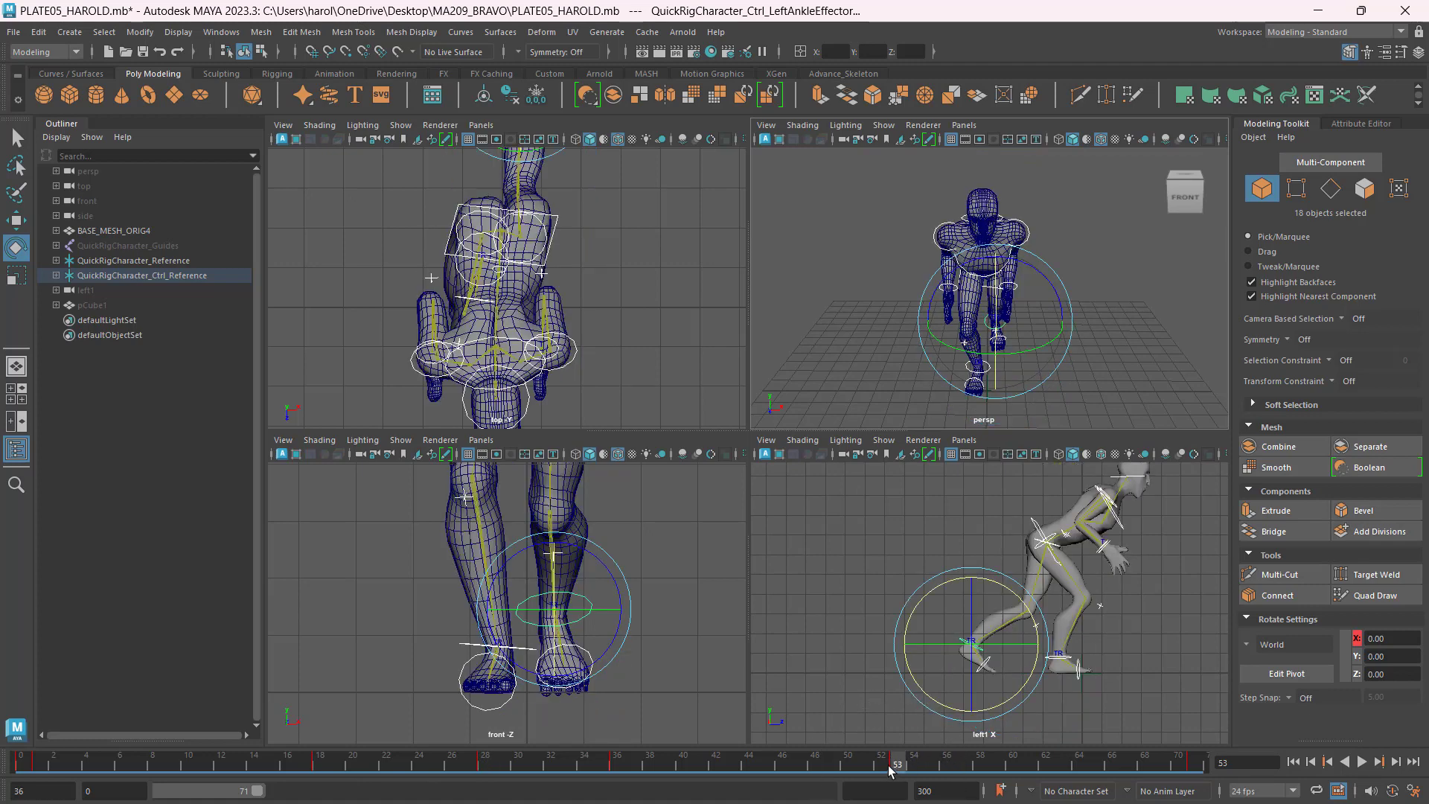
pyautogui.click(1066, 767)
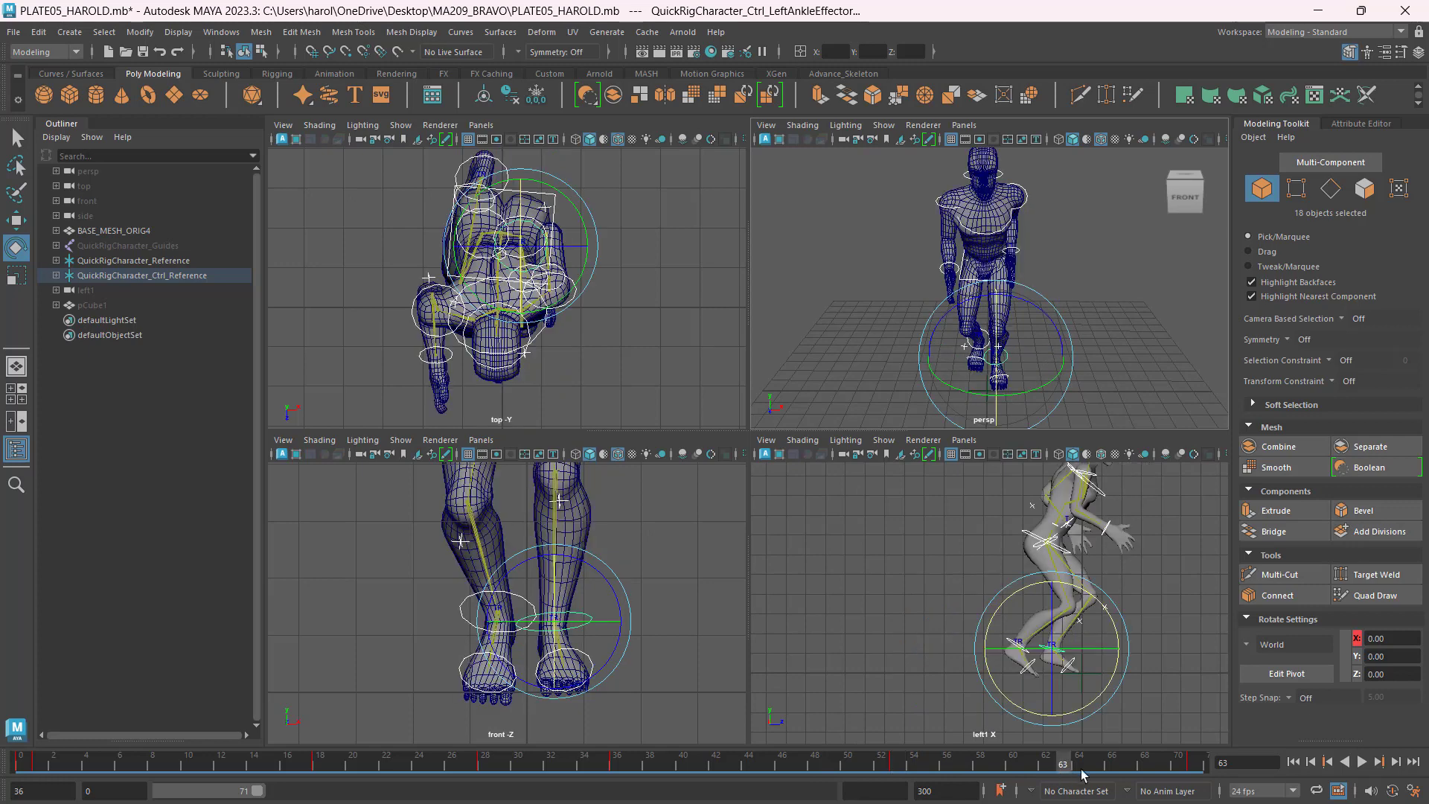
pyautogui.click(1073, 766)
# Copy the keys of all the character controls from the passing pose at frame 28.
pyautogui.click(488, 765)
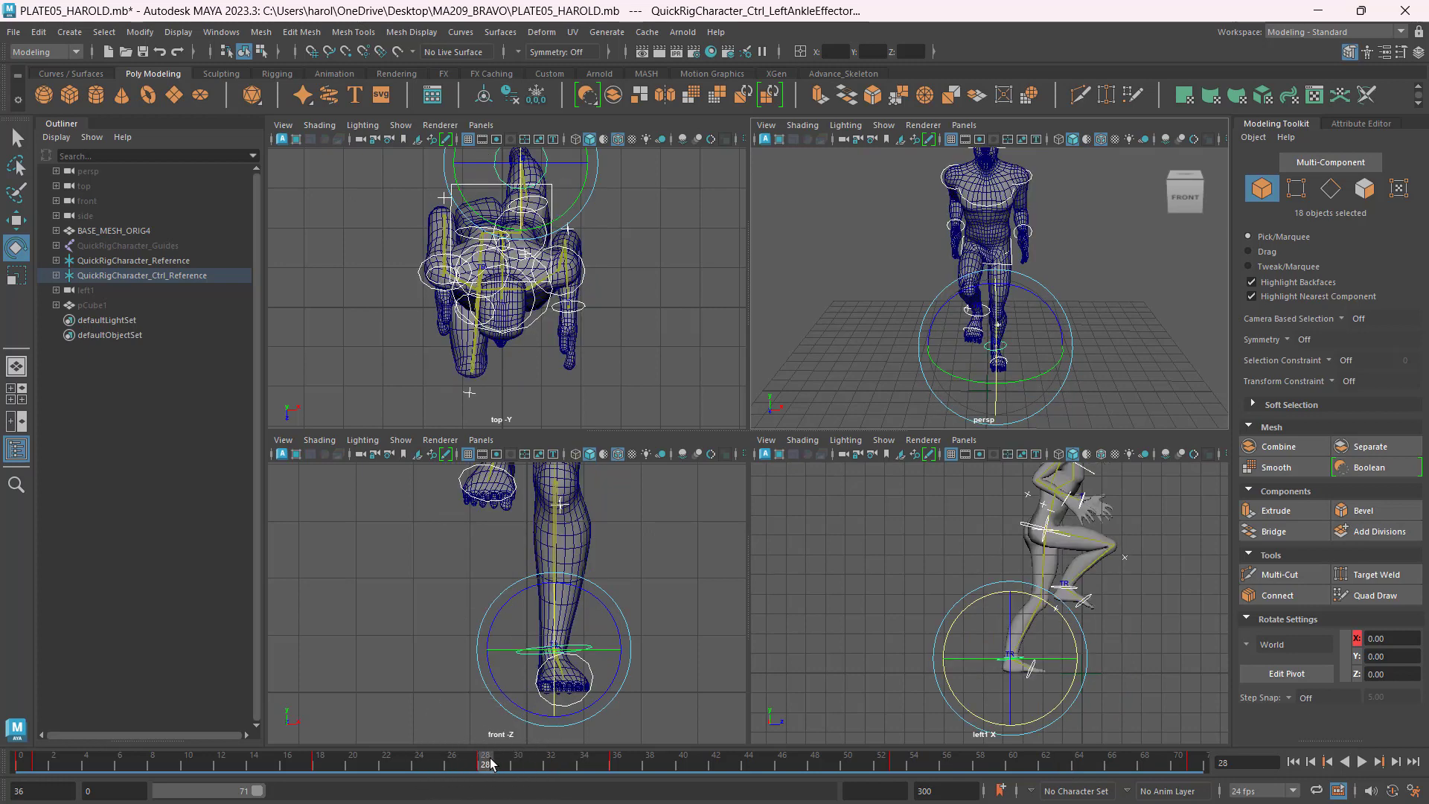
pyautogui.click(498, 767)
pyautogui.click(486, 766)
pyautogui.rightClick(487, 763)
pyautogui.click(555, 499)
# Paste the copied pose onto all the character controls at frame 63.
pyautogui.rightClick(1068, 767)
pyautogui.click(1104, 759)
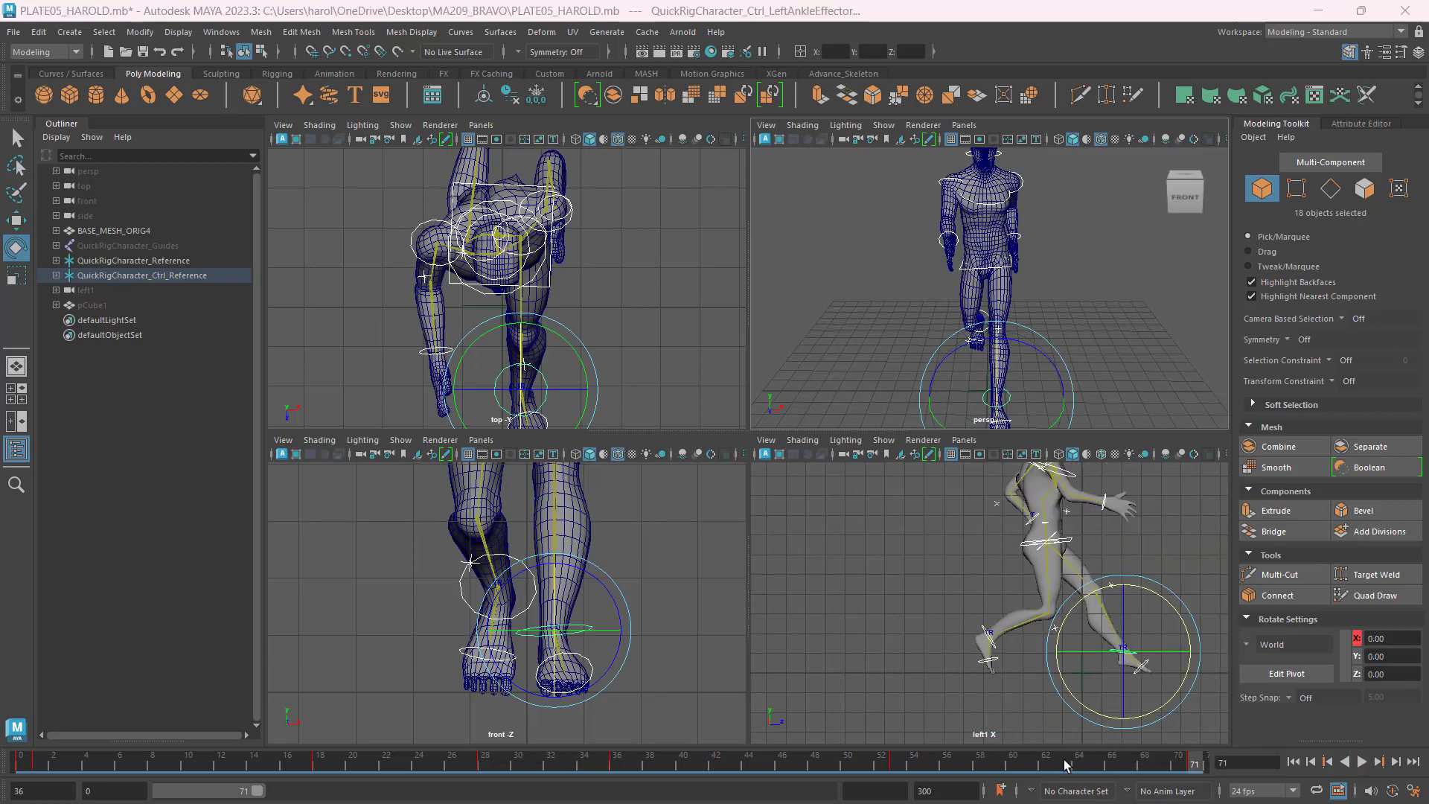
pyautogui.rightClick(1069, 769)
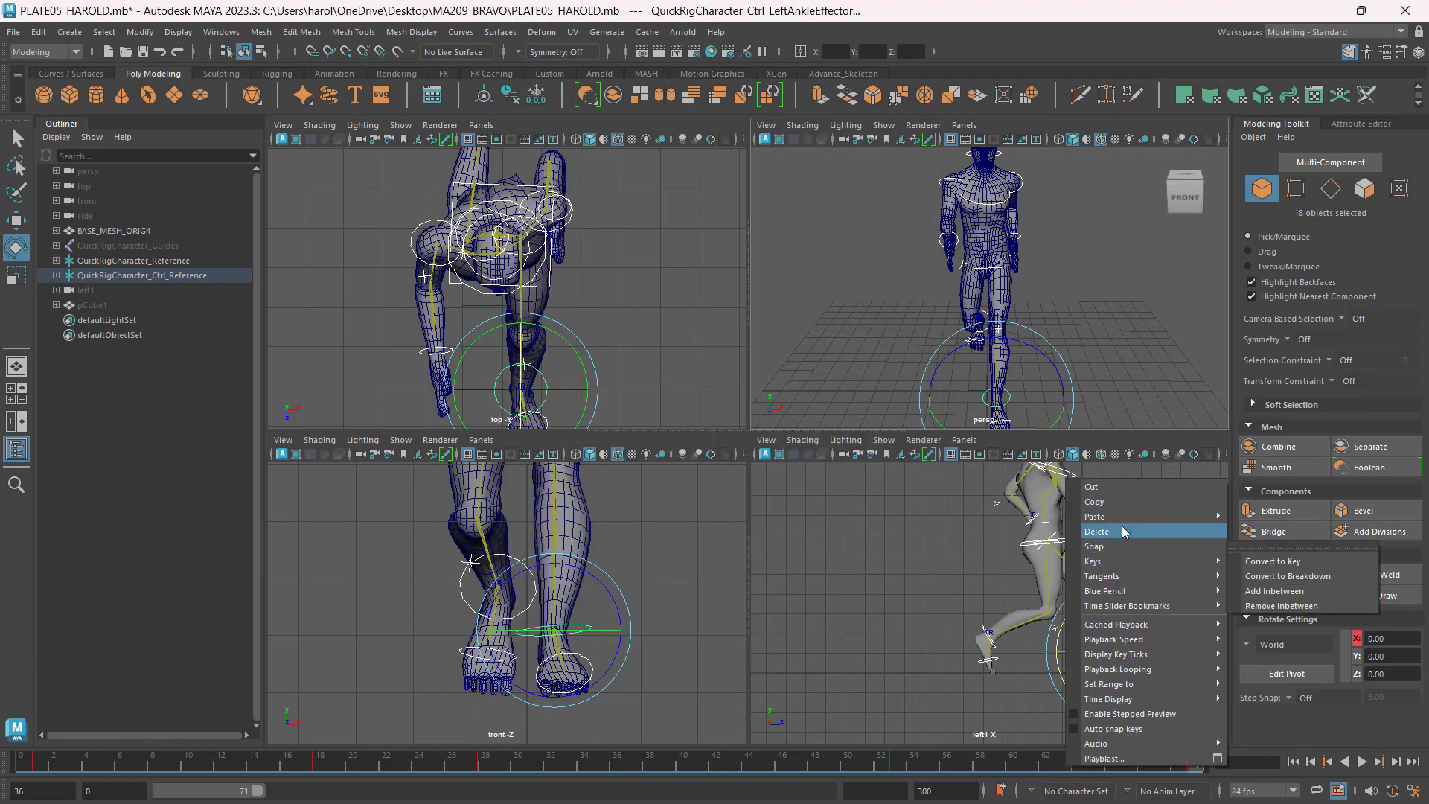
pyautogui.click(1030, 769)
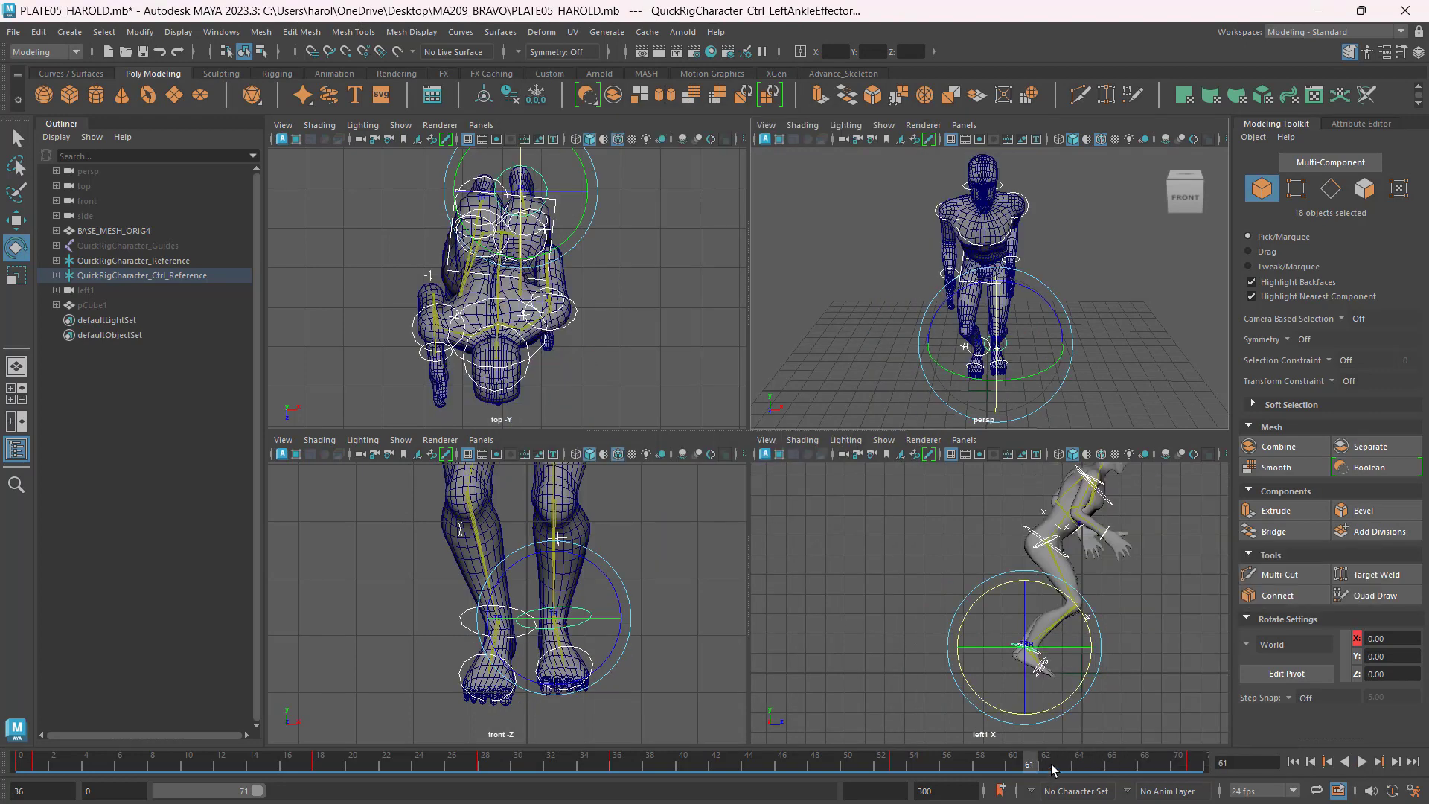
pyautogui.moveTo(1052, 769); pyautogui.dragTo(1066, 766)
pyautogui.rightClick(1066, 766)
pyautogui.moveTo(1119, 574)
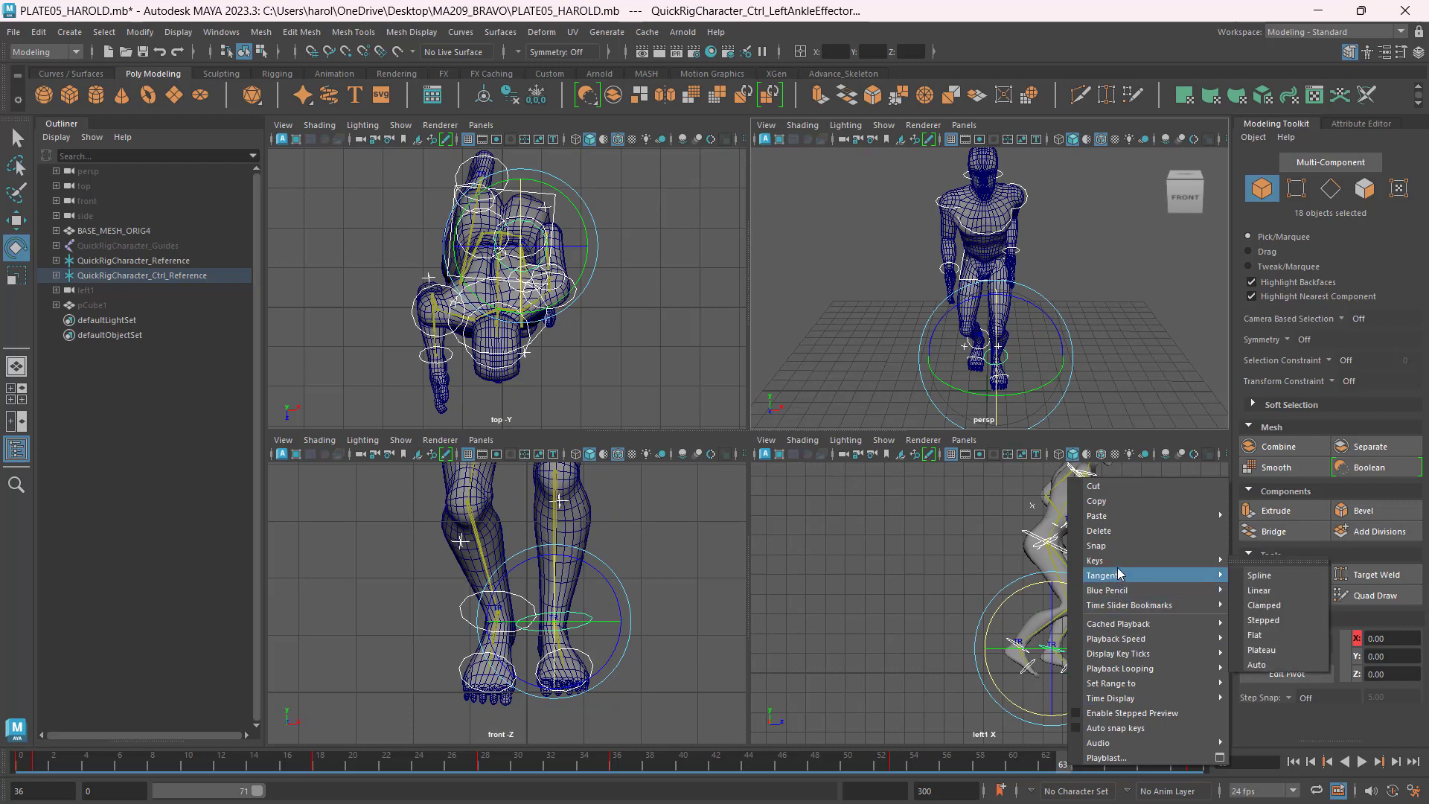
pyautogui.moveTo(1134, 516)
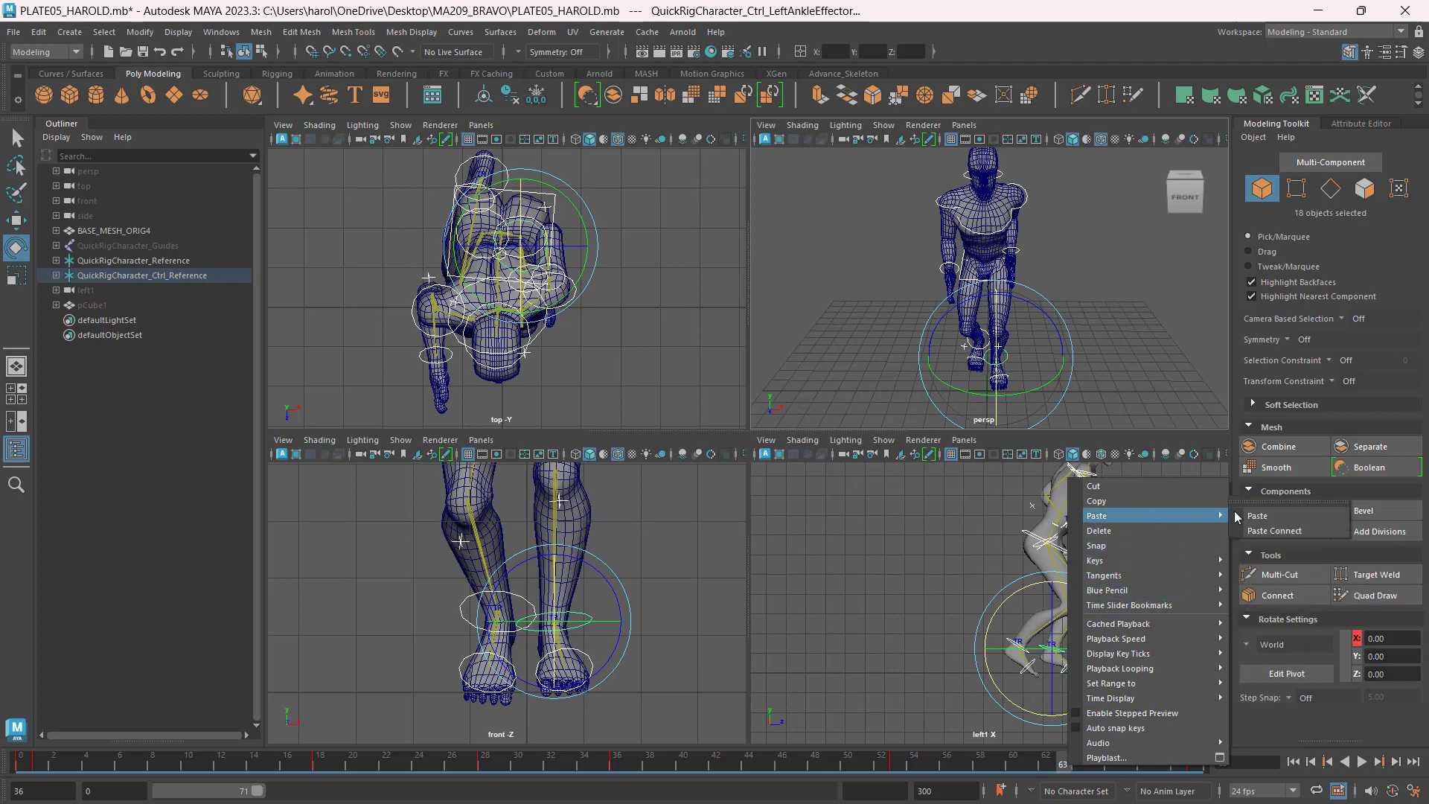
pyautogui.click(1290, 515)
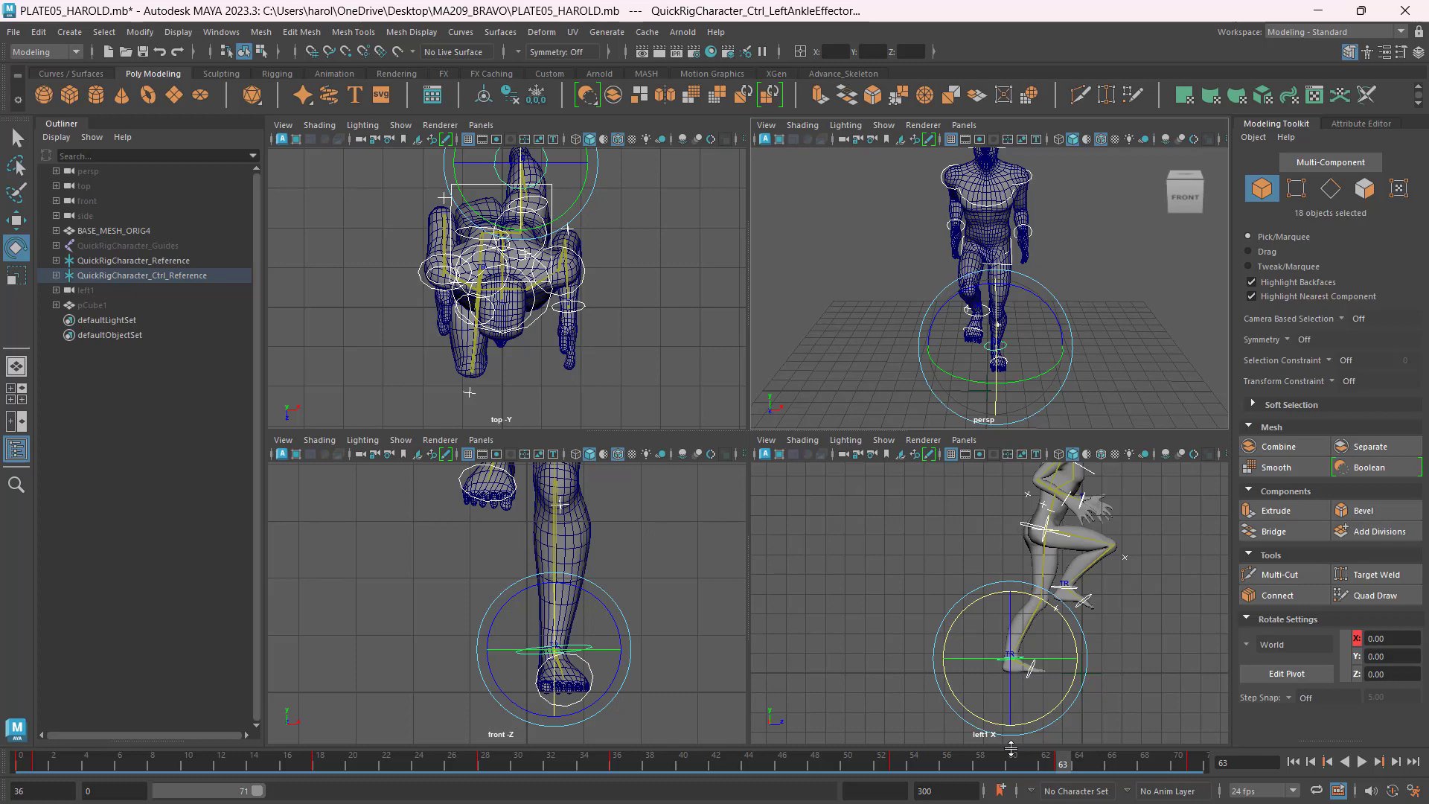
# Raise the left ankle control onto the lifted right foot, at about Y 4.35, Z -0.97, and rotate it to match that foot's angle.
pyautogui.press('space')
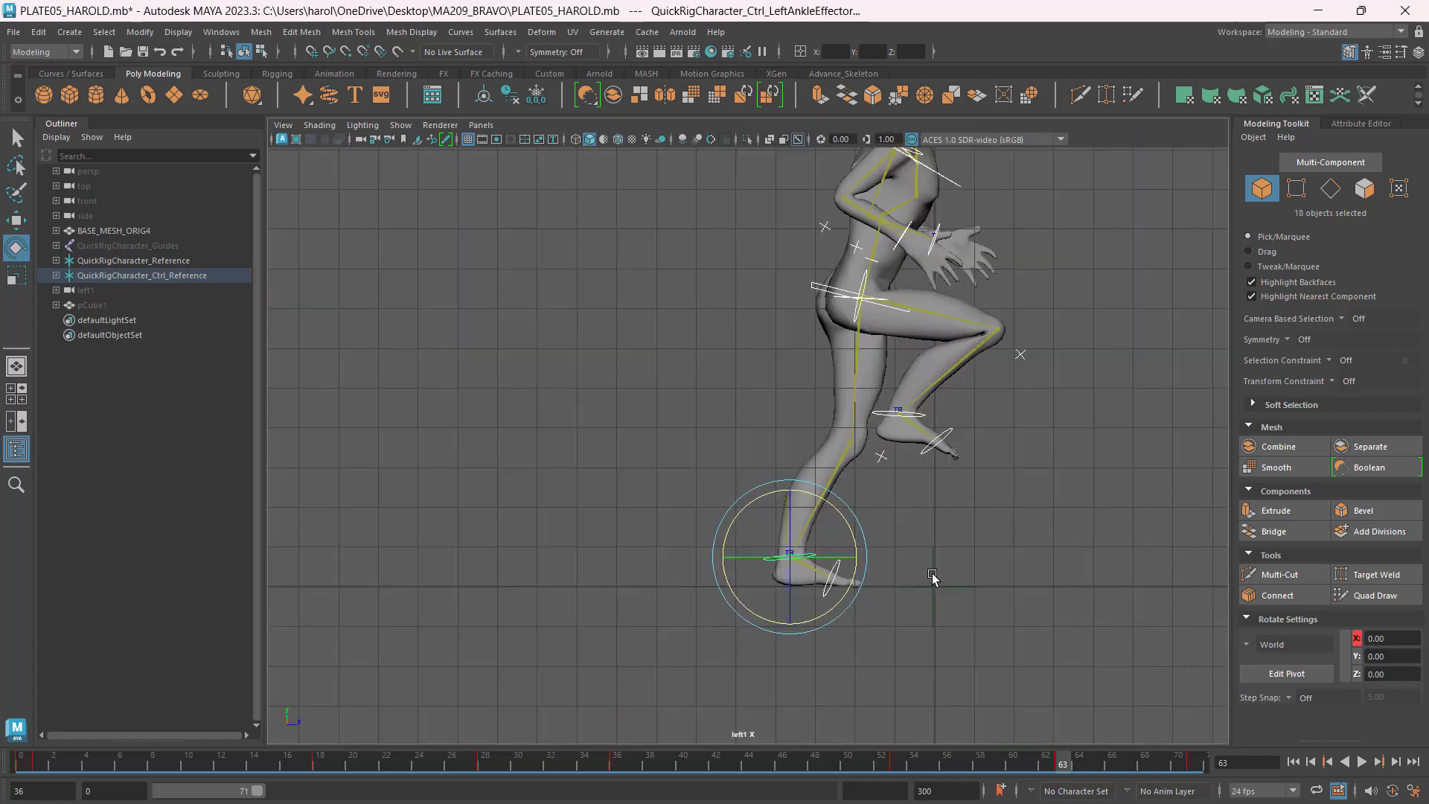
pyautogui.press('w')
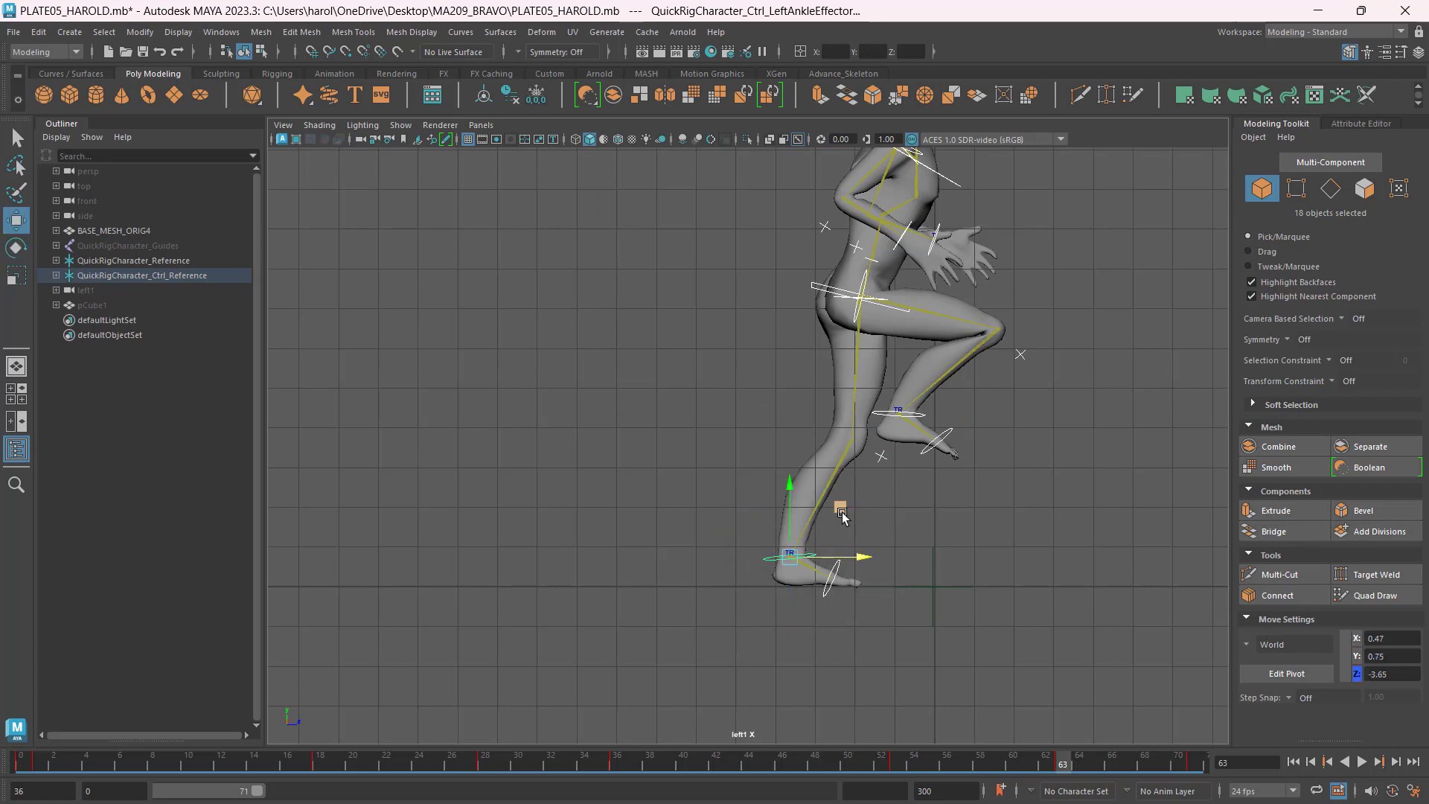
pyautogui.moveTo(842, 512)
pyautogui.mouseDown(button='middle')
pyautogui.moveTo(872, 484)
pyautogui.moveTo(841, 518)
pyautogui.mouseUp(button='middle')
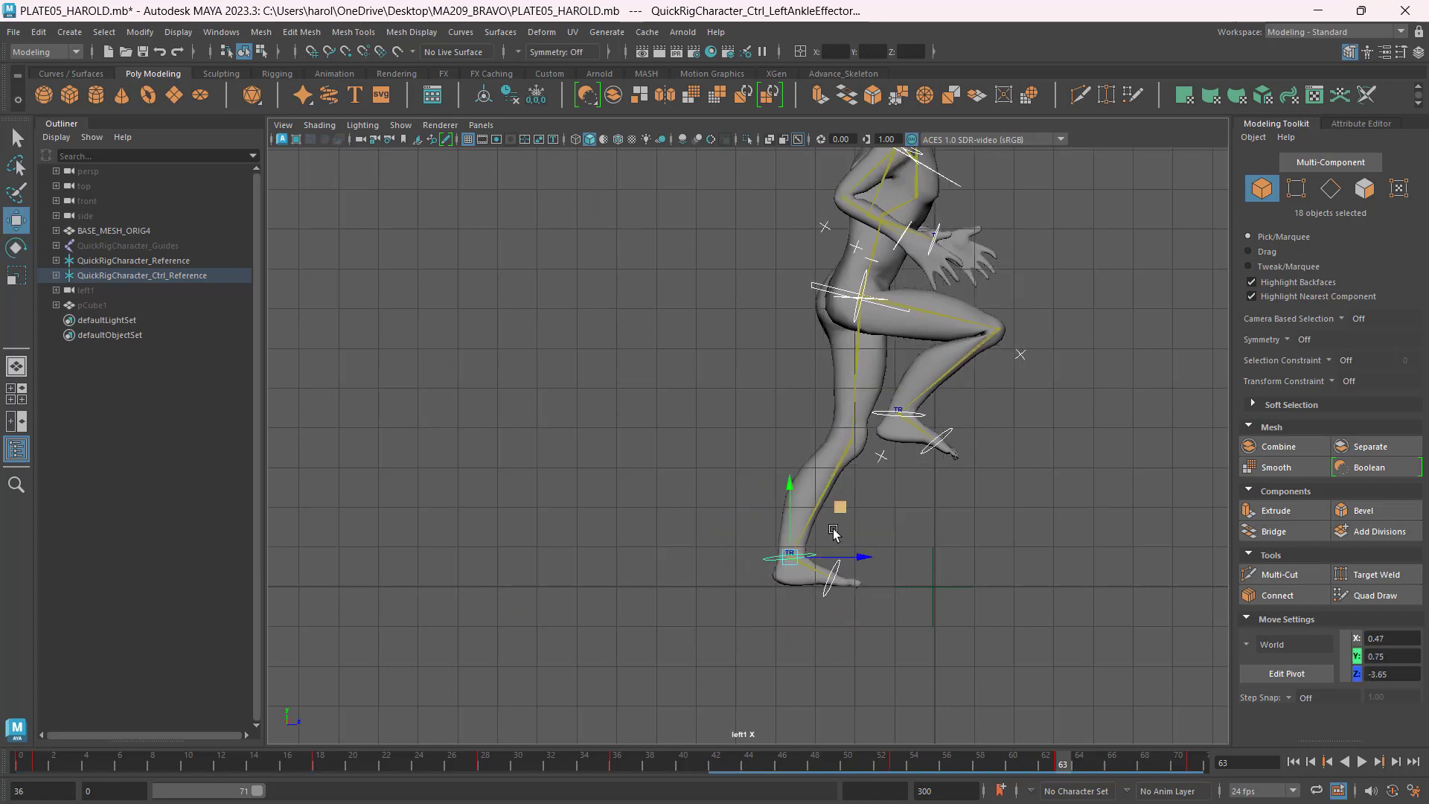
pyautogui.click(901, 535)
pyautogui.click(775, 555)
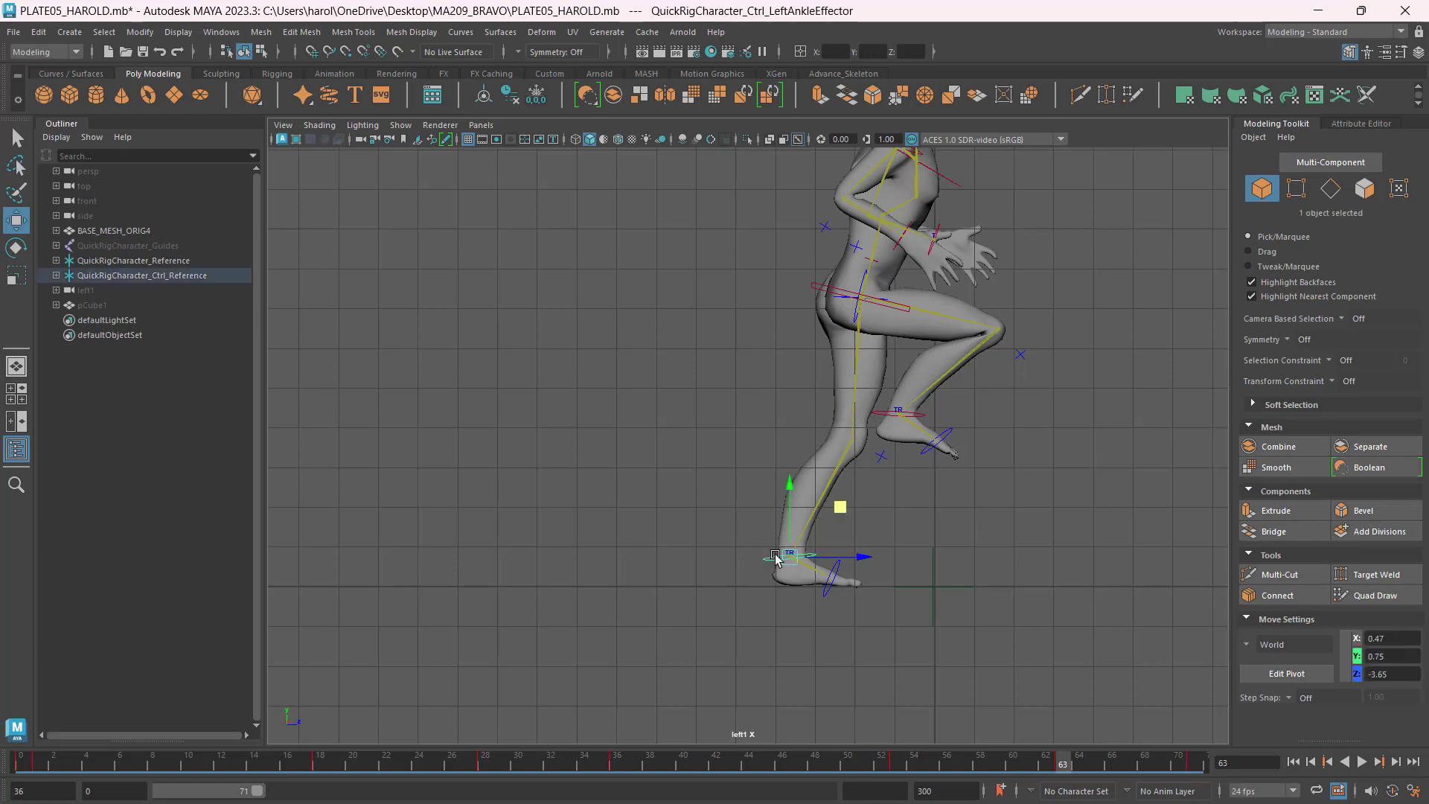
pyautogui.moveTo(835, 515); pyautogui.dragTo(943, 370, button='middle')
pyautogui.press('e')
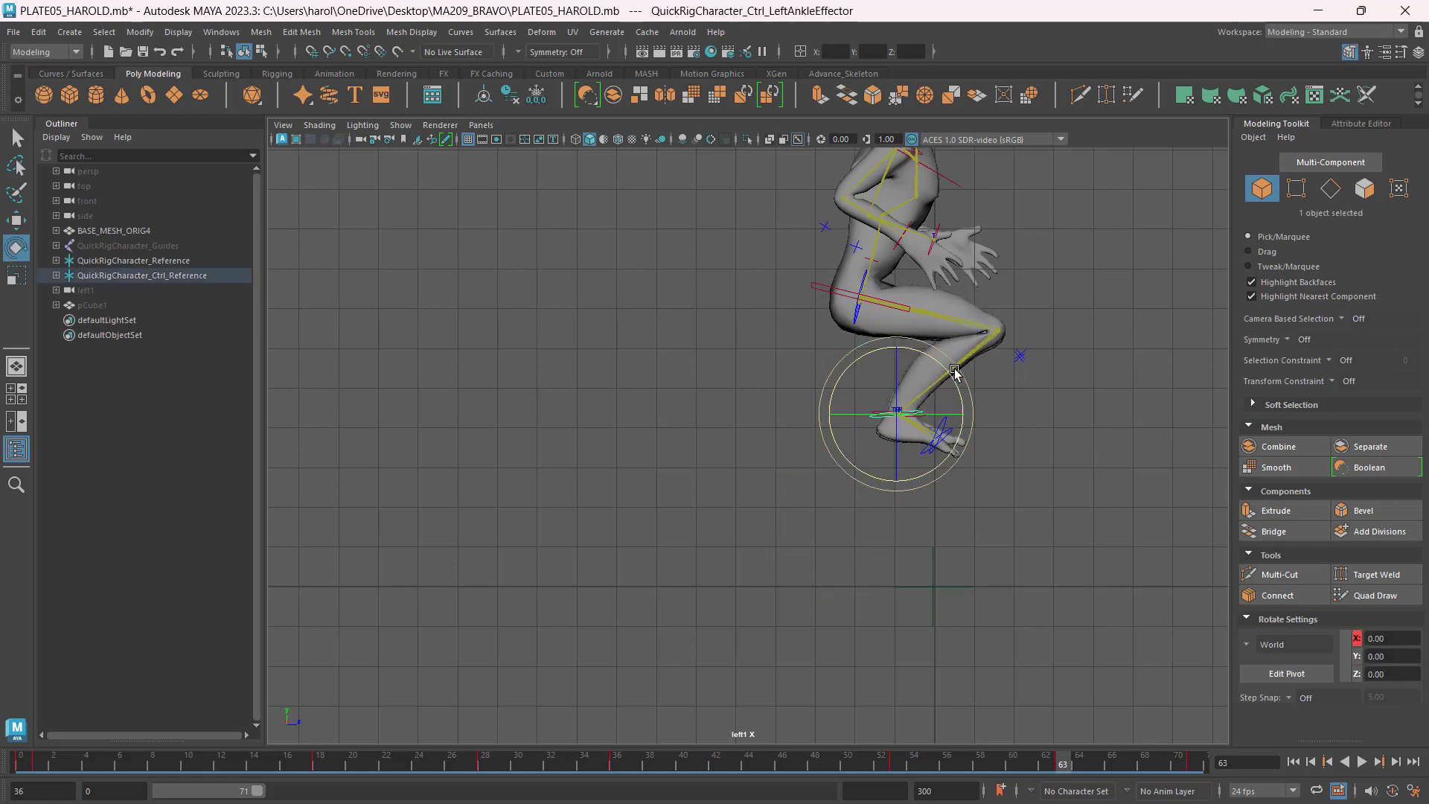
pyautogui.moveTo(949, 375); pyautogui.dragTo(956, 385)
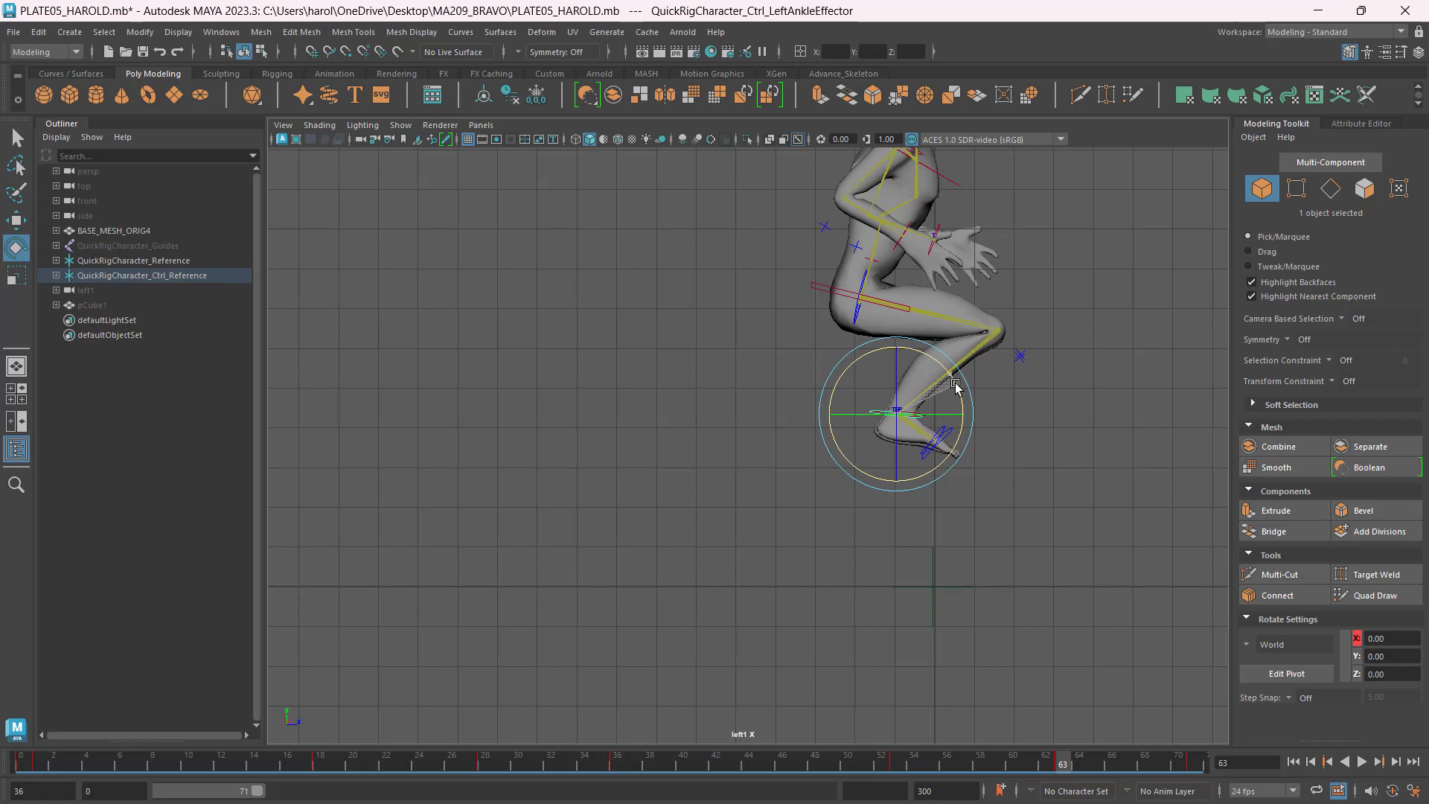
# Lower the right ankle control to the ground behind the body, at about Y 0.96, Z -3.40, as the supporting foot.
pyautogui.click(1043, 437)
pyautogui.click(877, 414)
pyautogui.press('w')
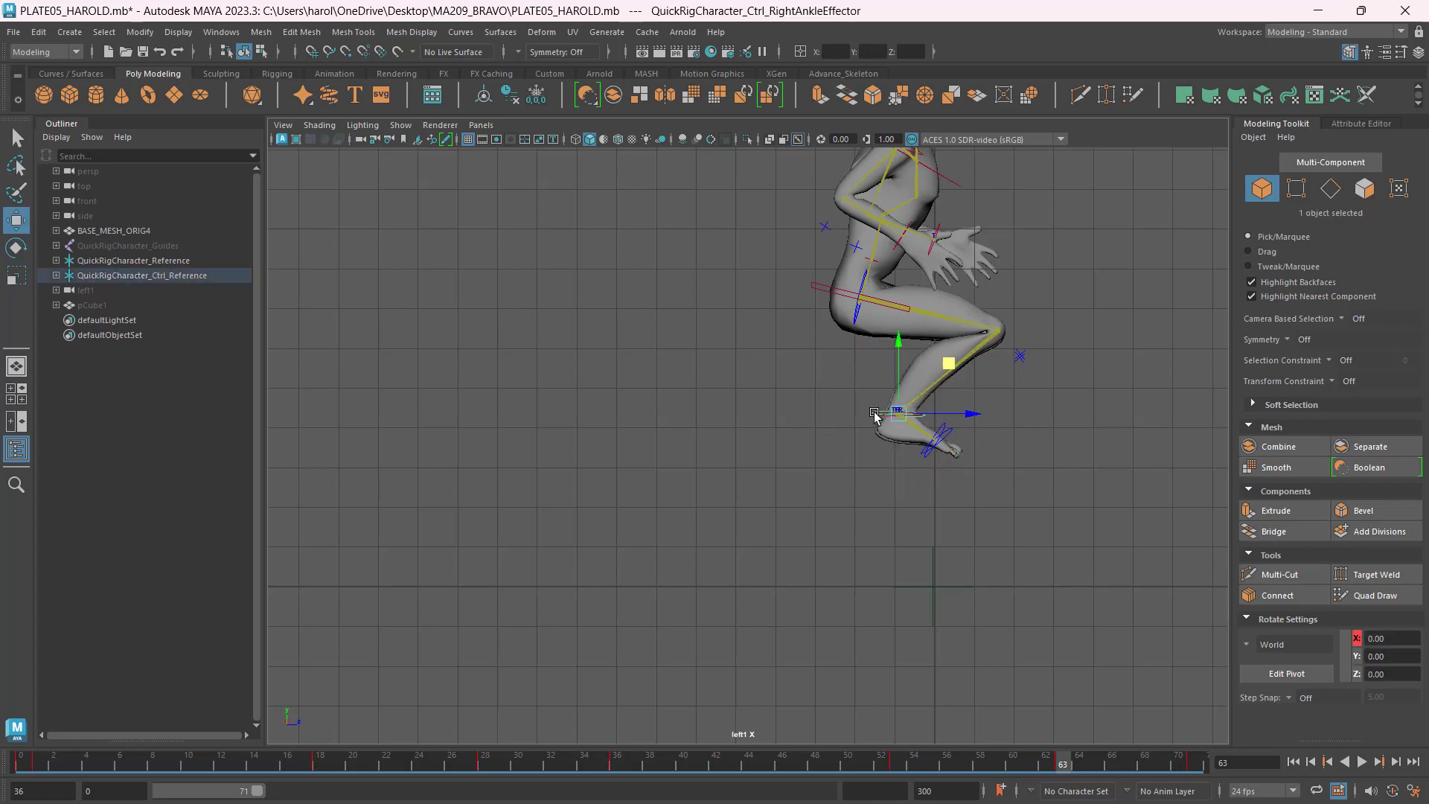
pyautogui.moveTo(951, 378); pyautogui.dragTo(845, 504)
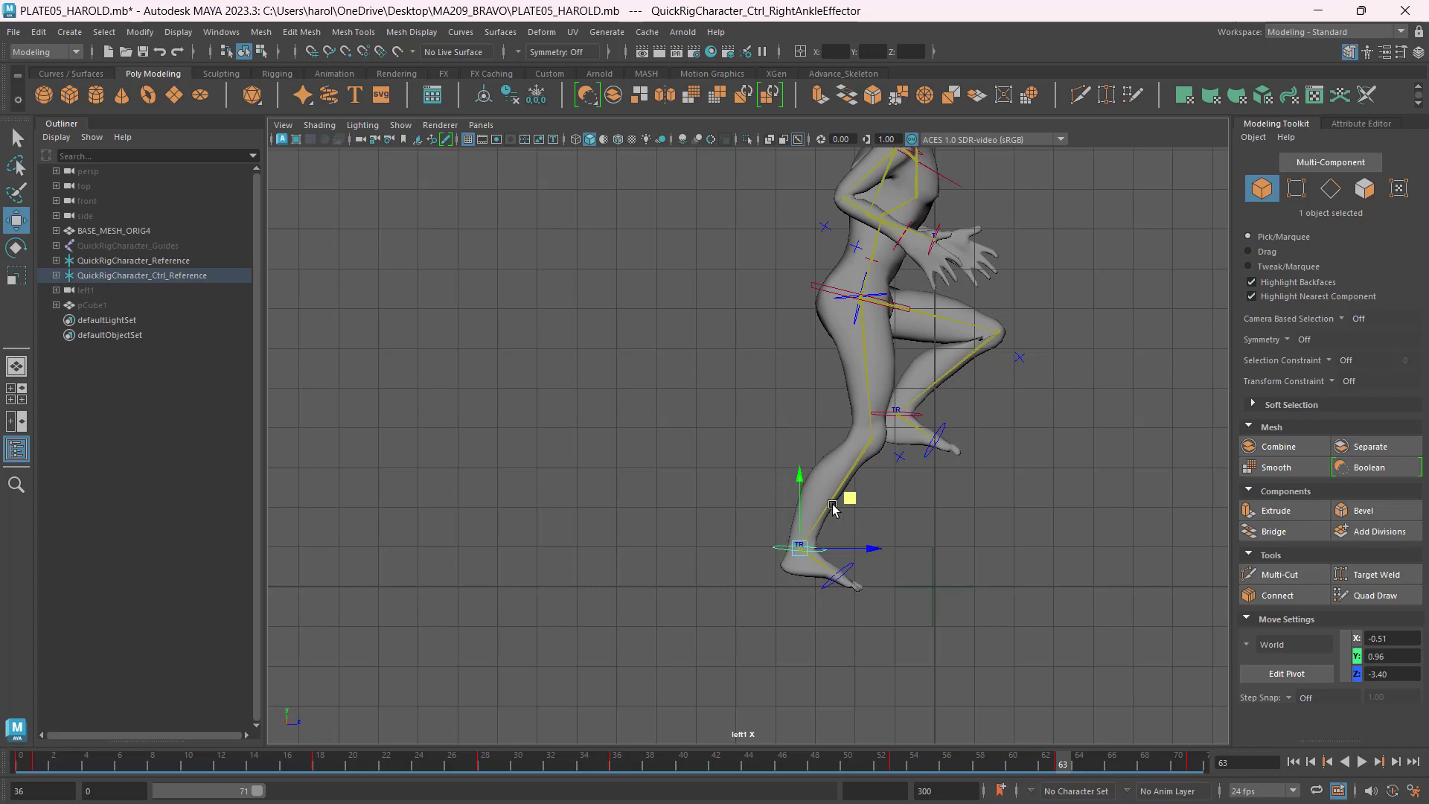
# Select all the character controls and play back the sneak walk in the side view.
pyautogui.scroll(-4, 655, 504)
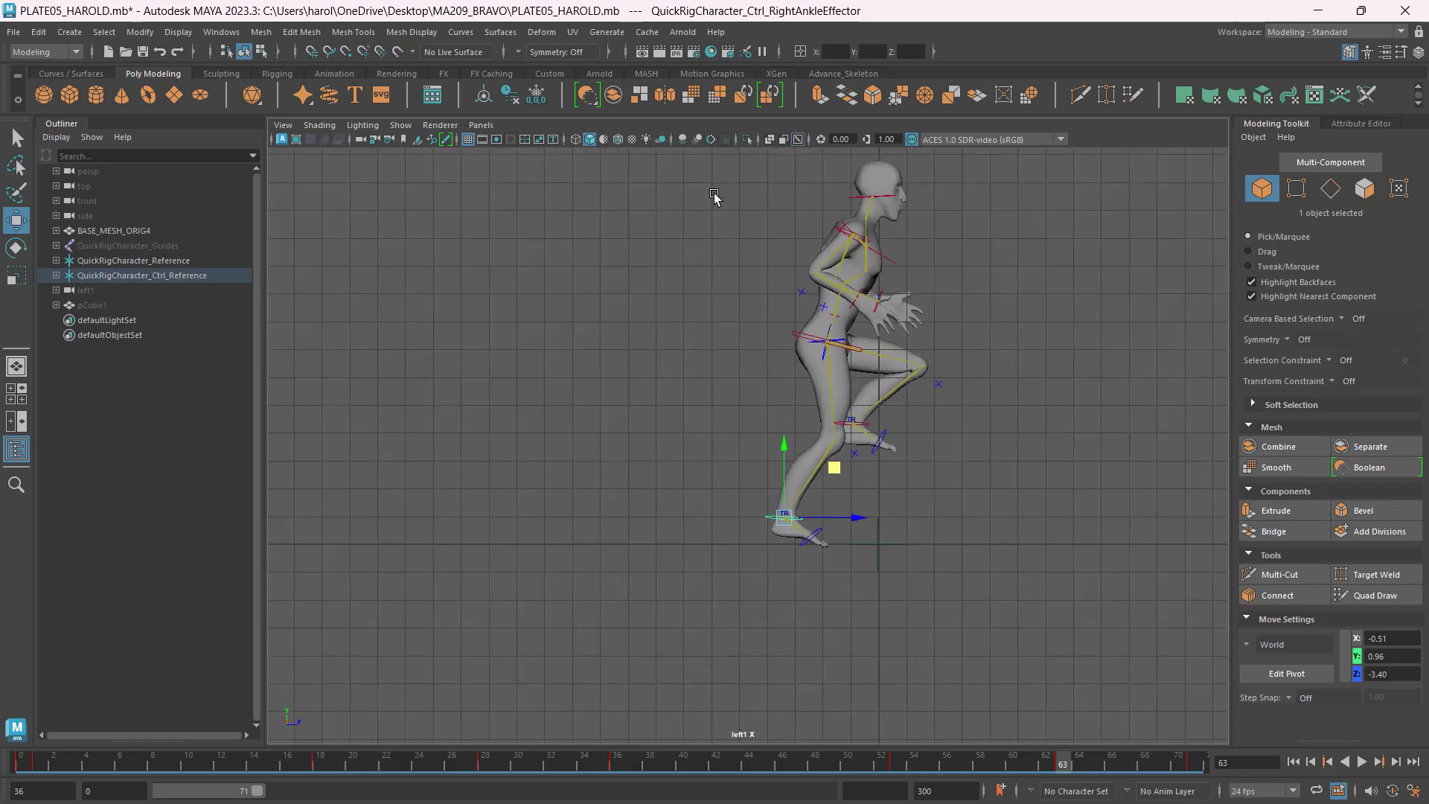
pyautogui.moveTo(704, 167); pyautogui.dragTo(1069, 652)
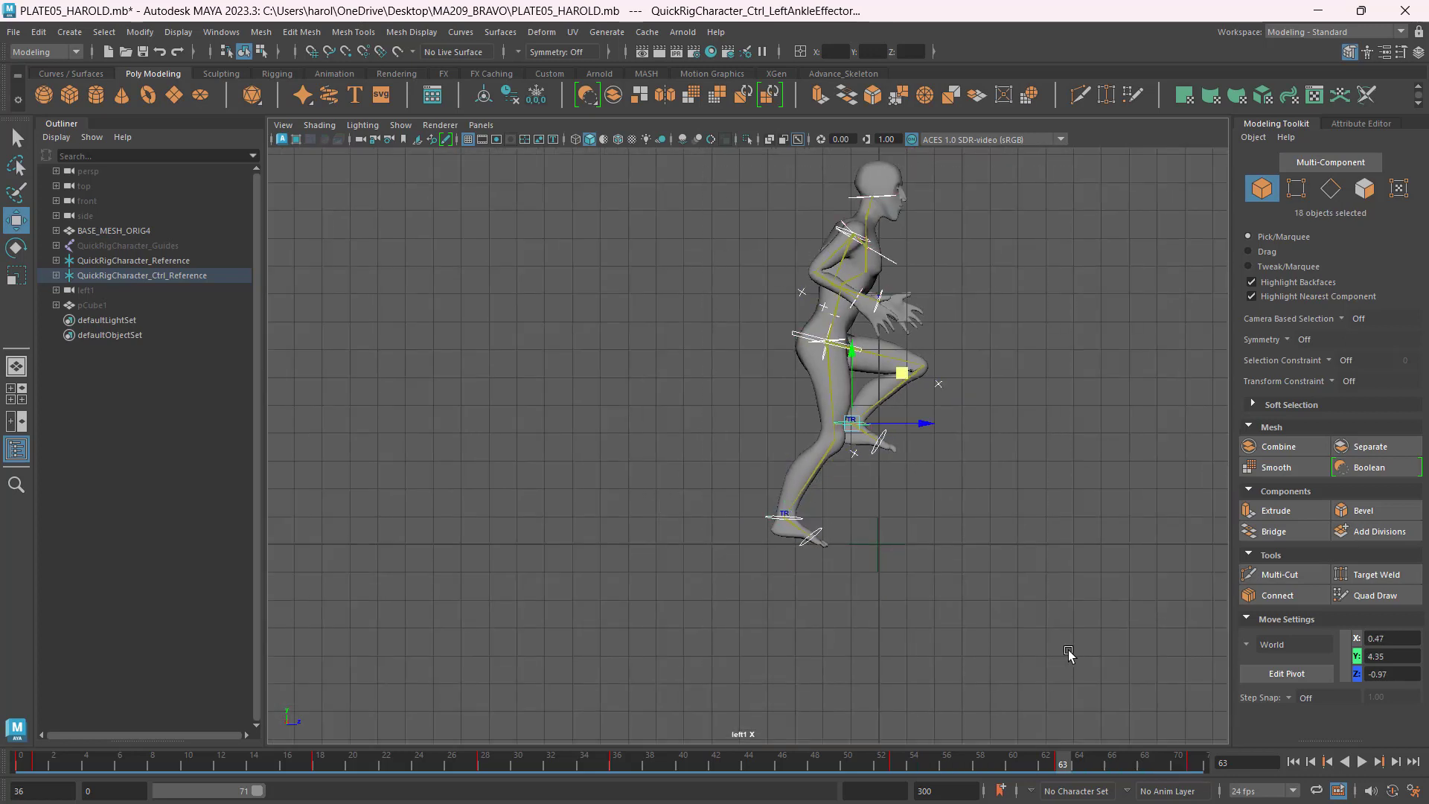
pyautogui.click(1361, 761)
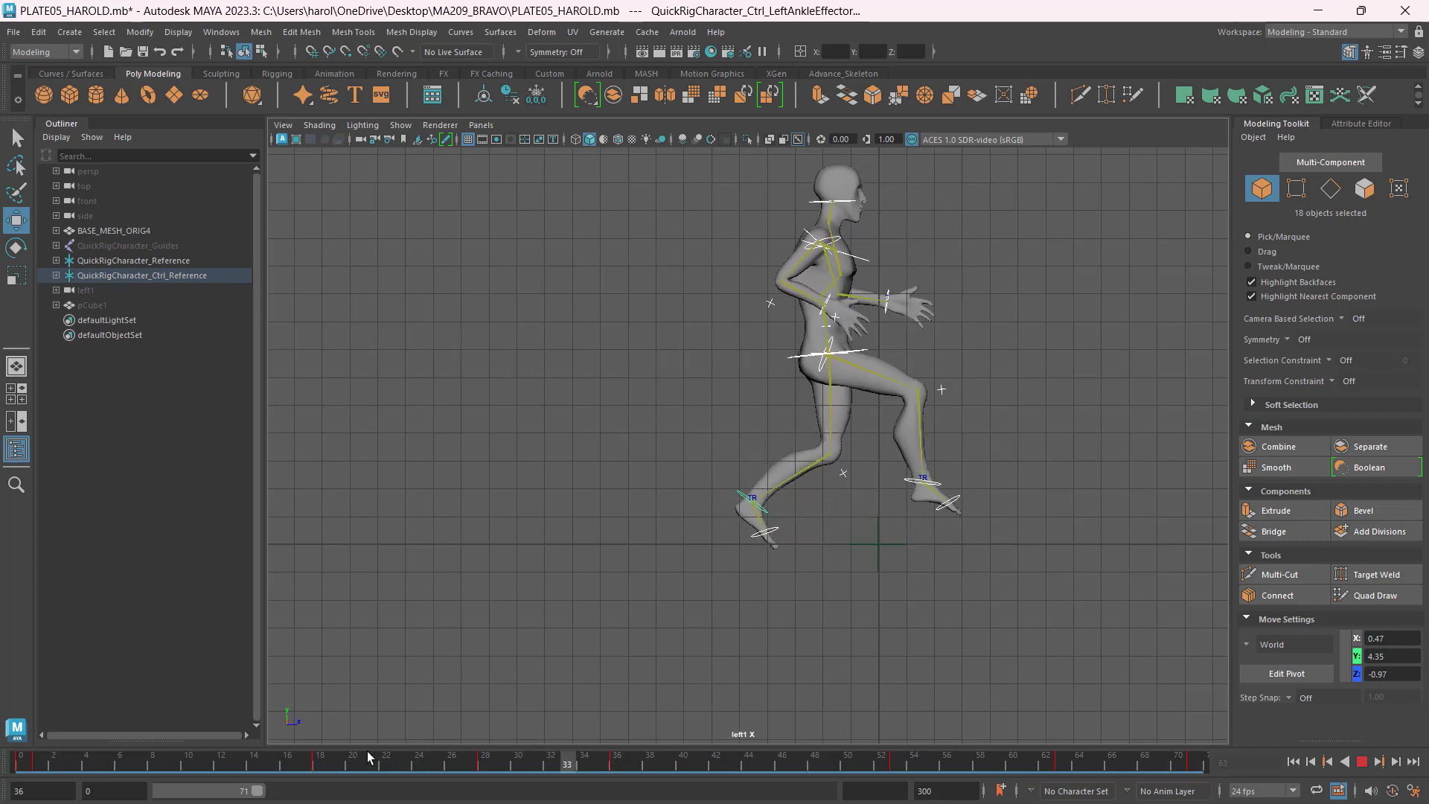
pyautogui.click(1362, 762)
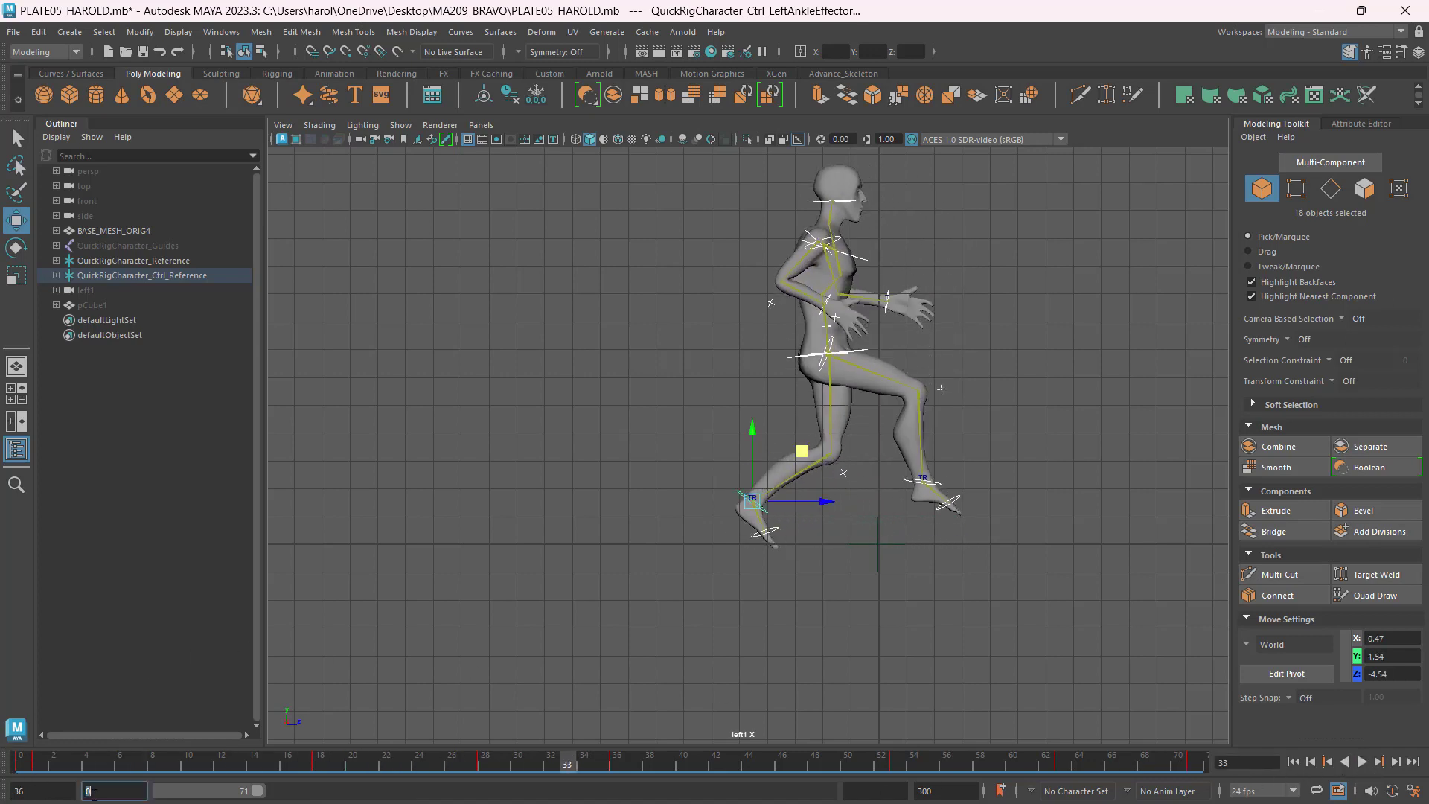
# Set the playback range to start at frame 1 and play the walk in the four-view layout.
pyautogui.write('1')
pyautogui.press('Return')
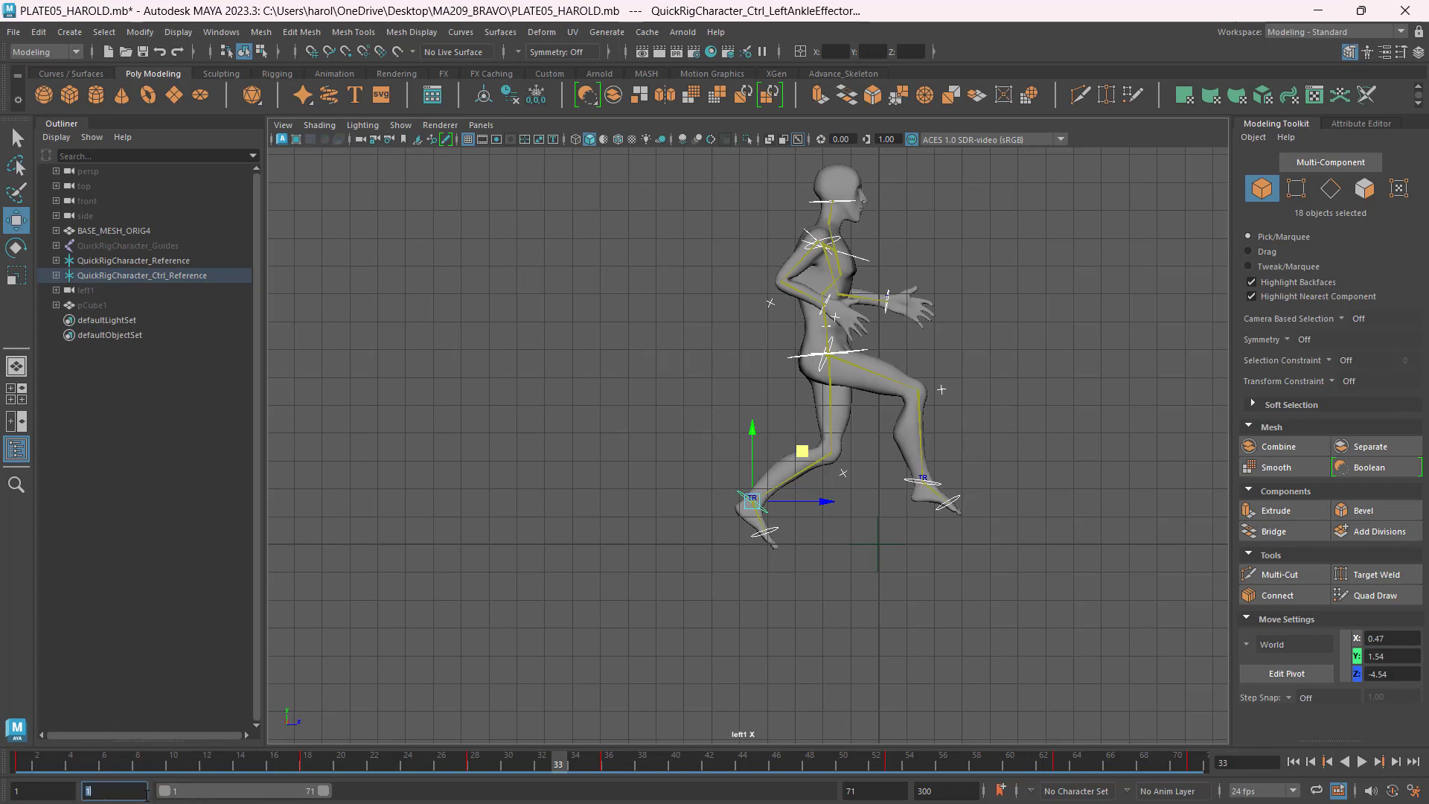
pyautogui.click(1361, 763)
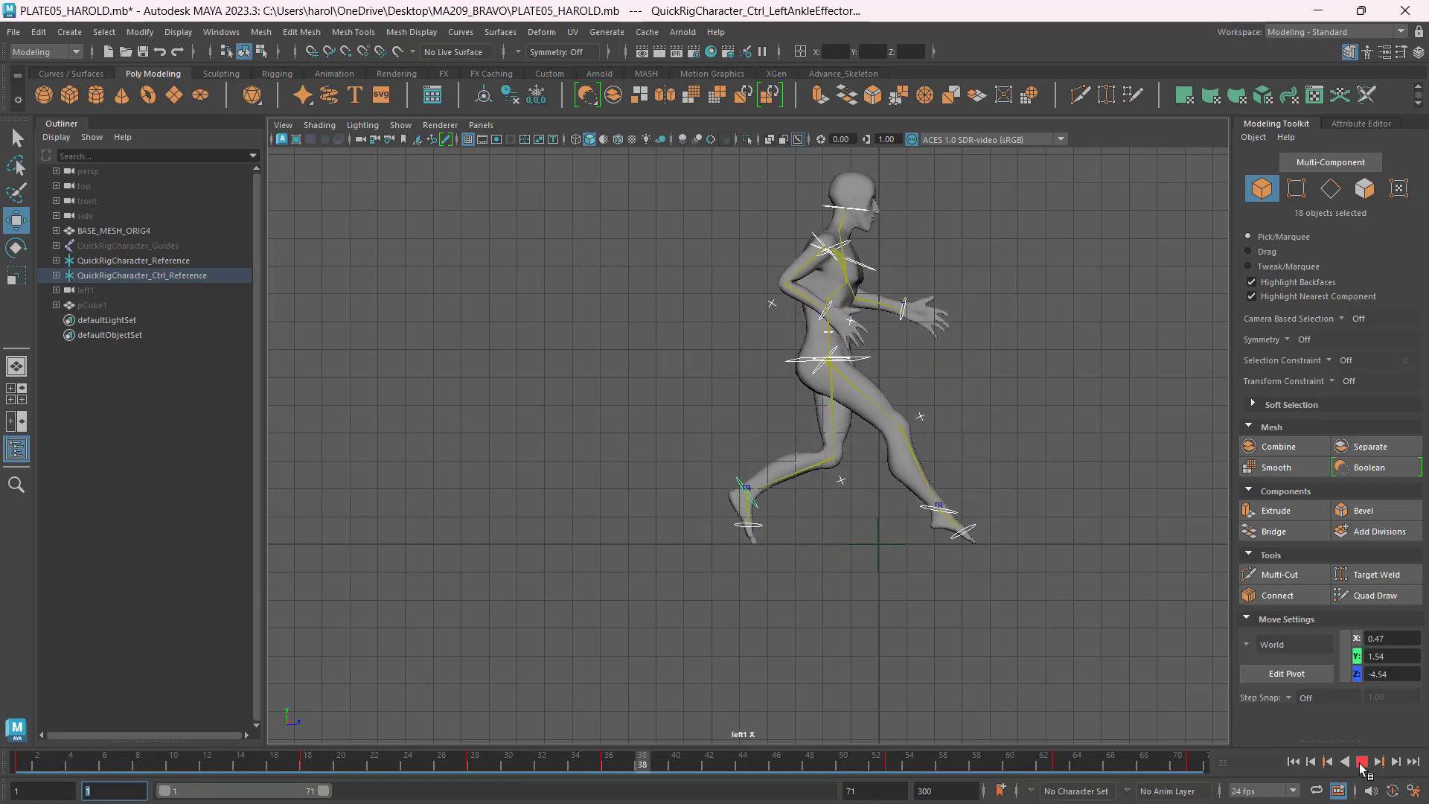
pyautogui.press('space')
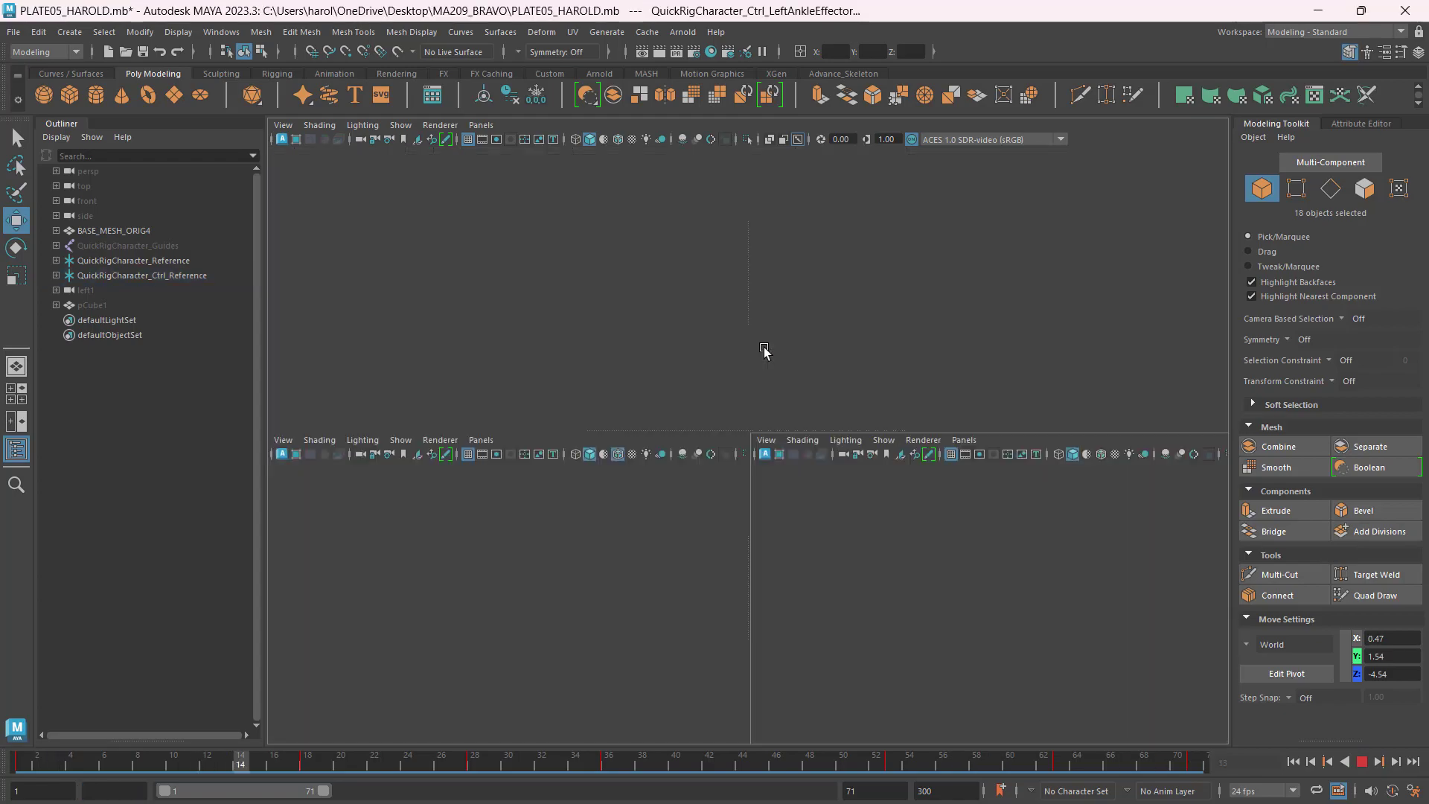